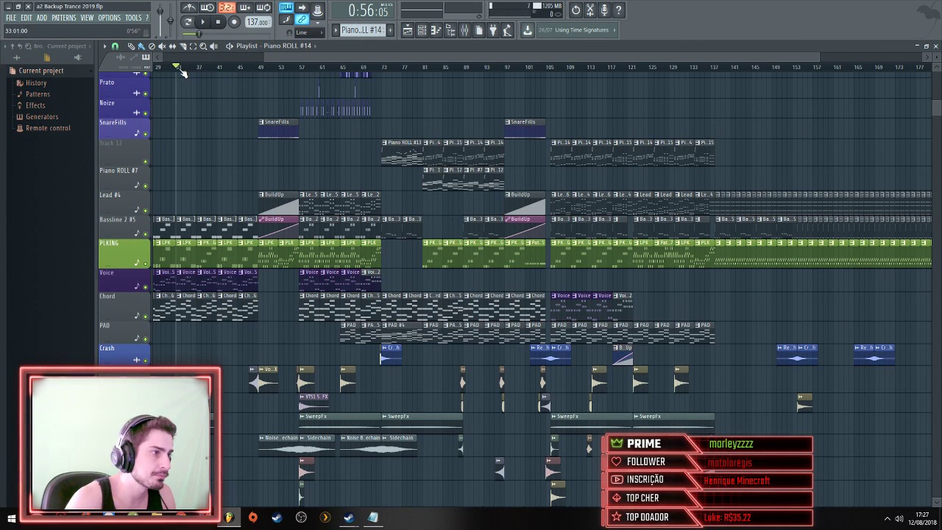
Play the song from about bar 9 and place the opened mixer over the lower part of the playlist
drag(297, 58, 197, 74)
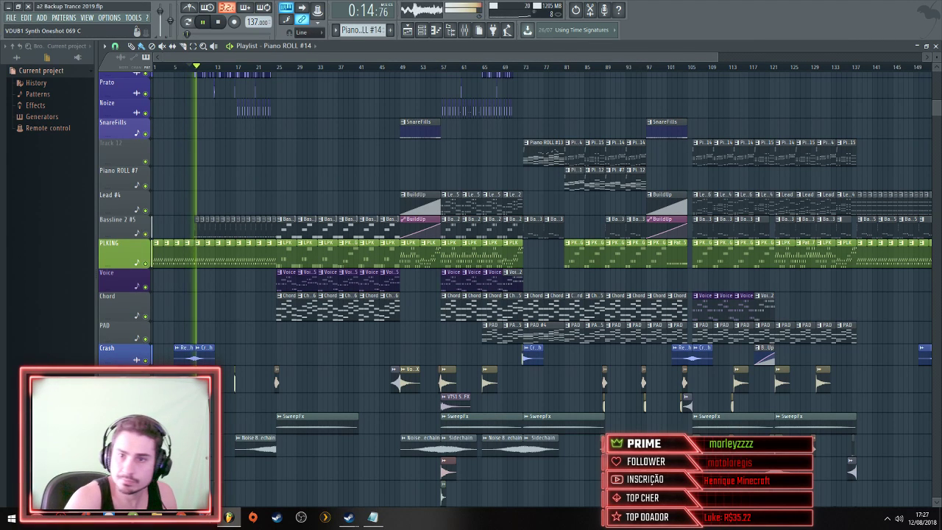
key(F9)
drag(602, 266, 417, 303)
scroll(390, 243, down, 5)
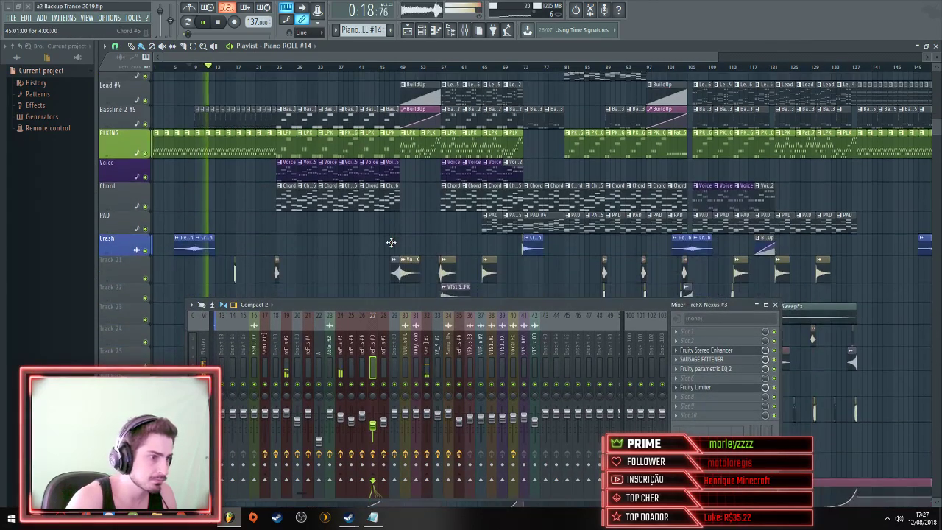
ctrl+scroll(391, 243, up, 3)
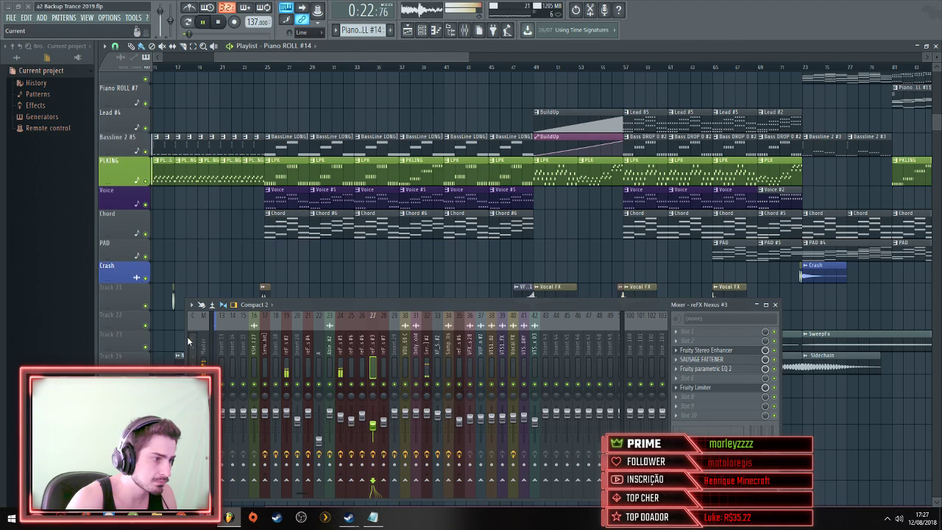
Stretch the mixer to the full width of the workspace and make it slightly taller
drag(187, 337, 112, 338)
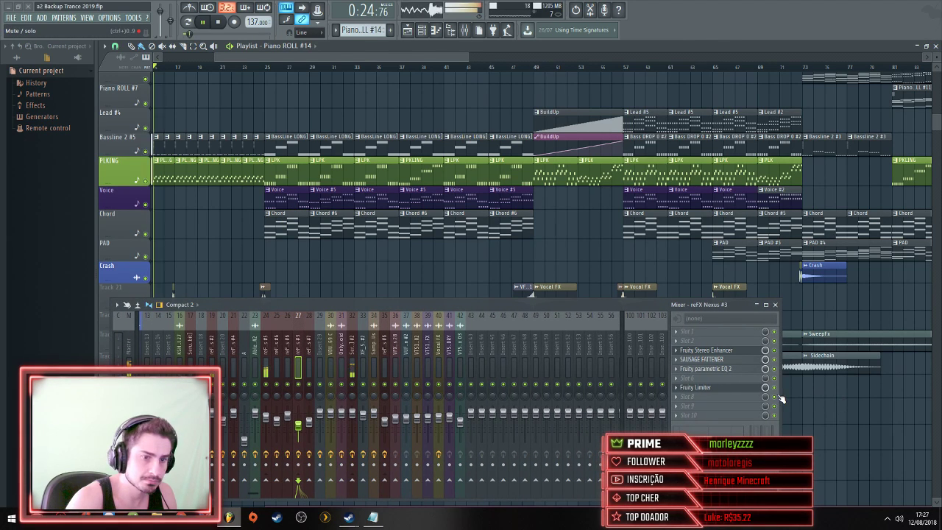
drag(779, 395, 939, 395)
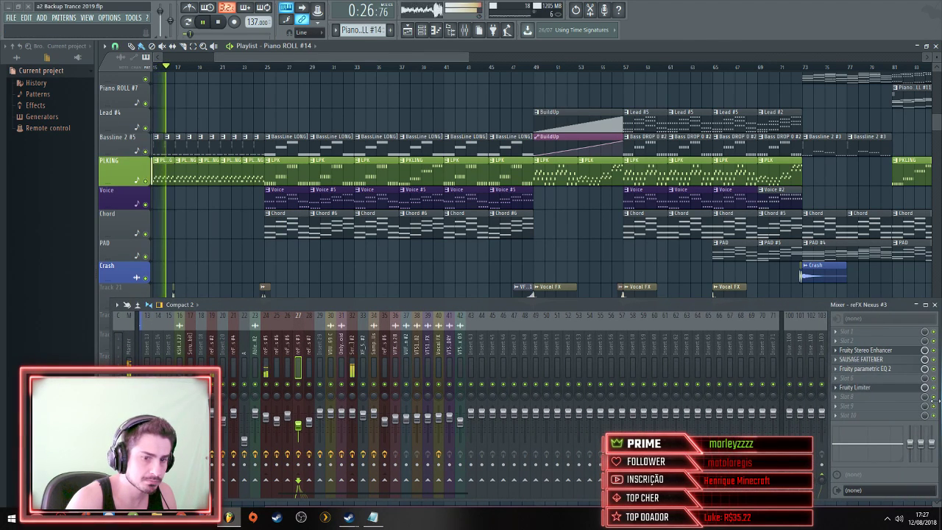
drag(111, 335, 1, 335)
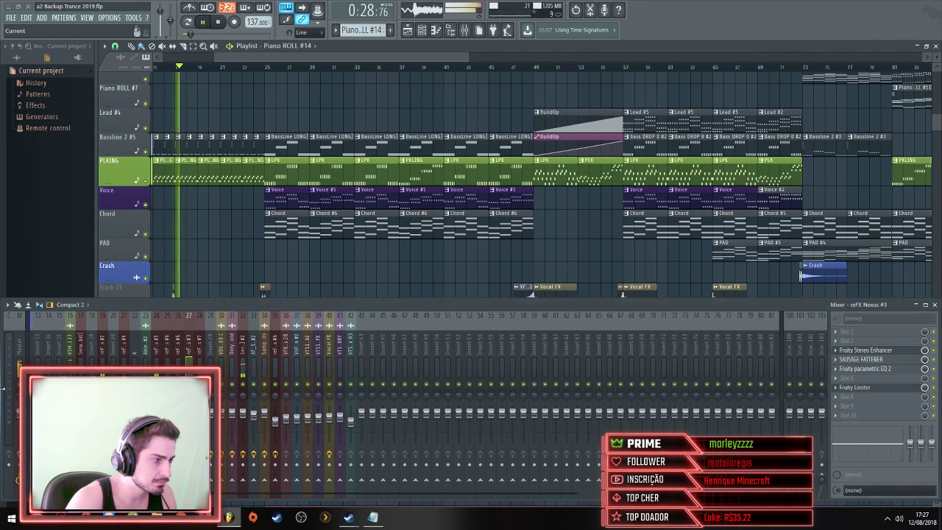
drag(617, 302, 597, 287)
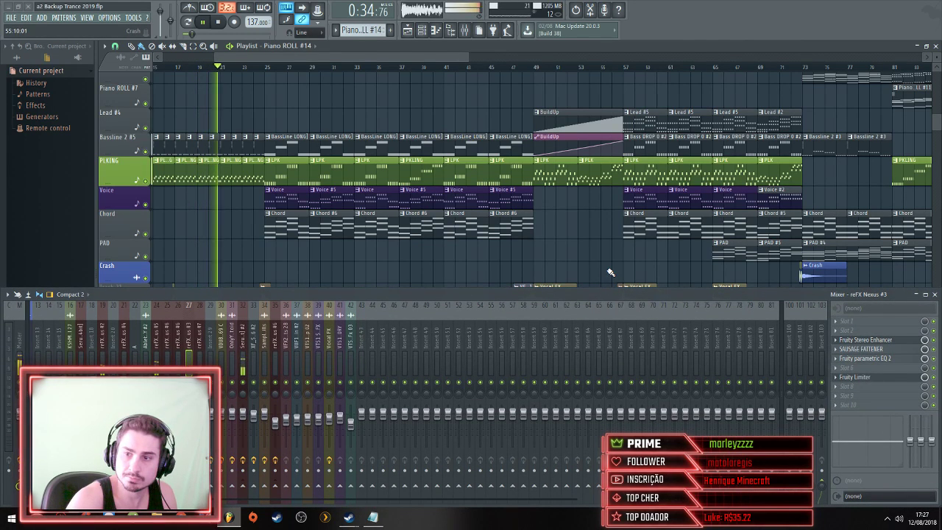
Collapse the mixer to its title bar so the playlist tracks underneath are uncovered
scroll(419, 227, down, 5)
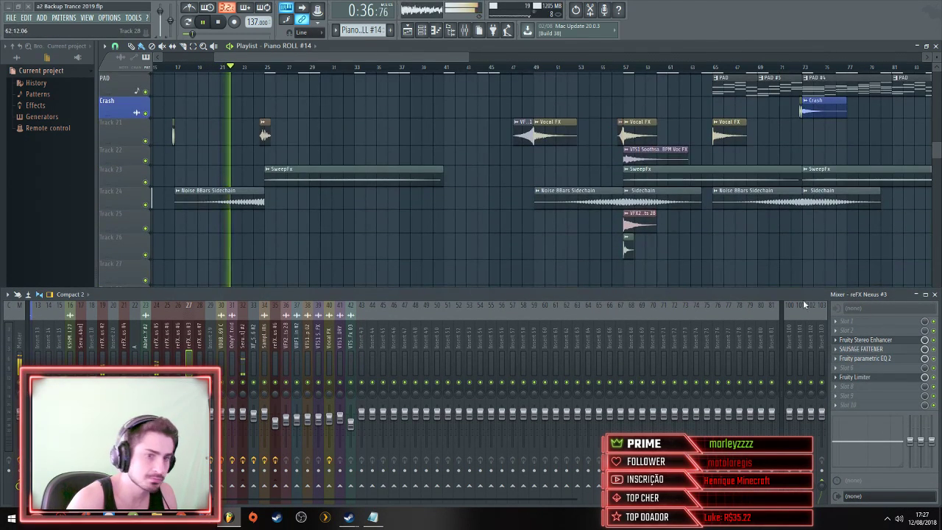
click(916, 296)
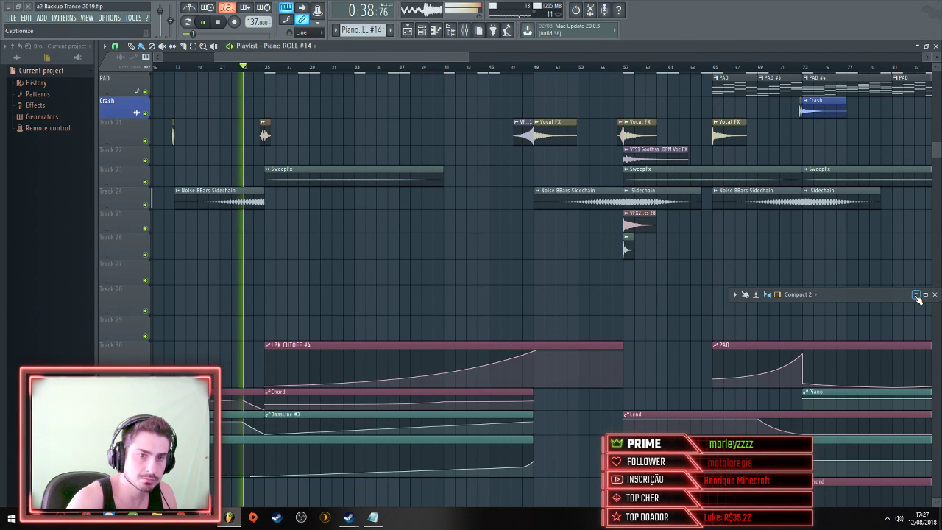
scroll(486, 272, up, 4)
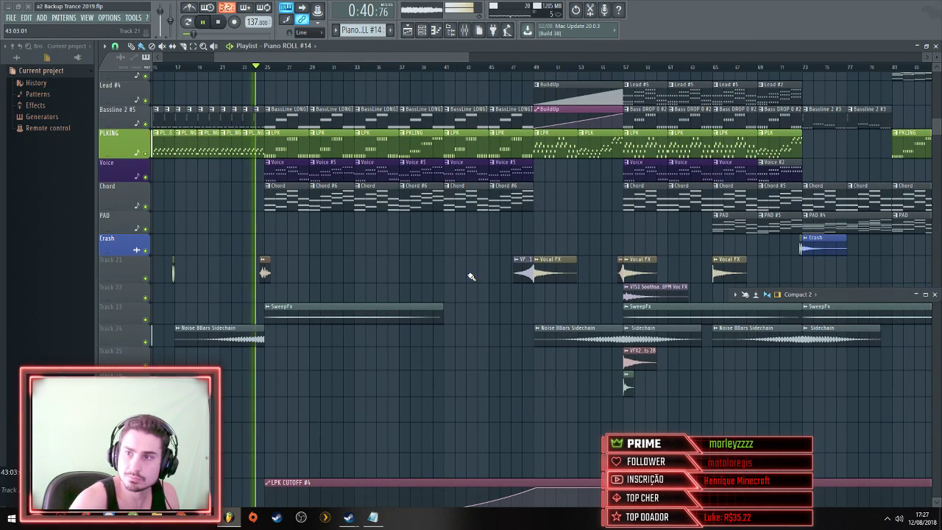
scroll(471, 277, up, 2)
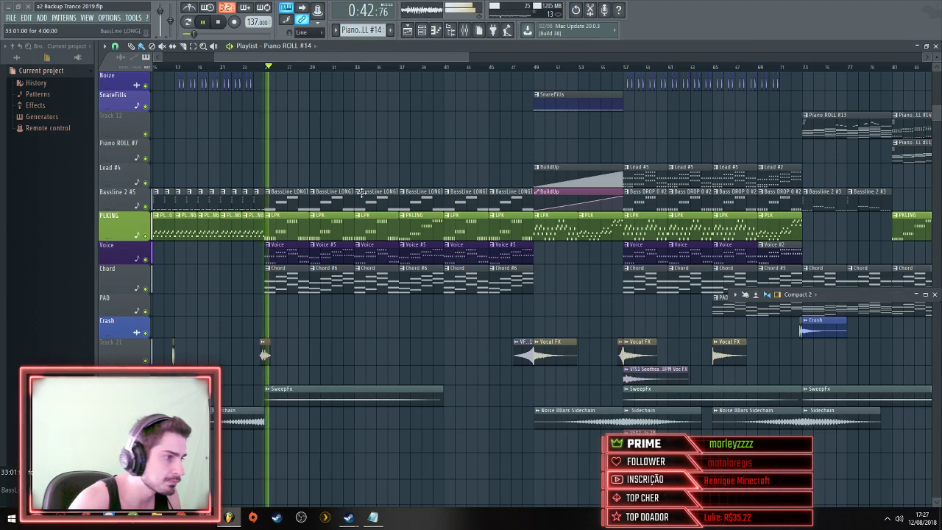
Restart playback from the beginning of the song with the intro tracks in view
drag(305, 57, 184, 57)
scroll(165, 71, up, 3)
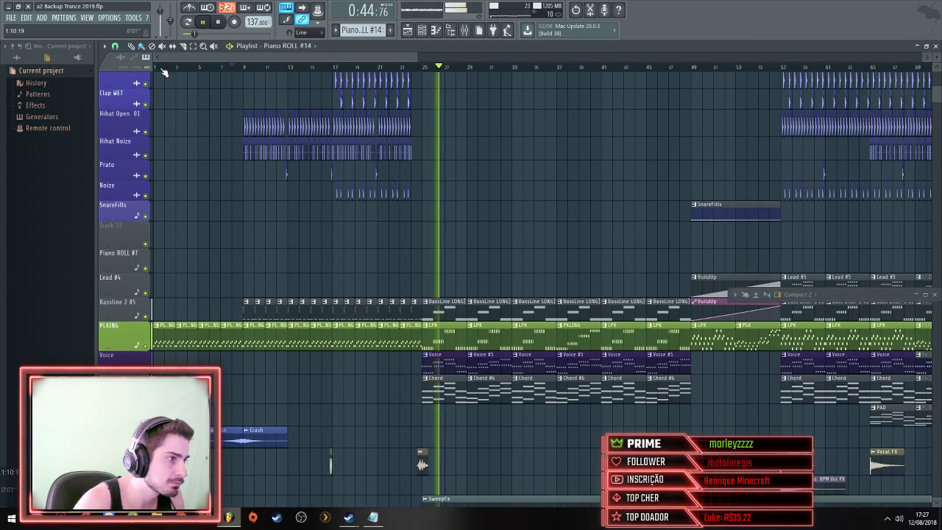
key(space)
key(space)
scroll(199, 206, up, 1)
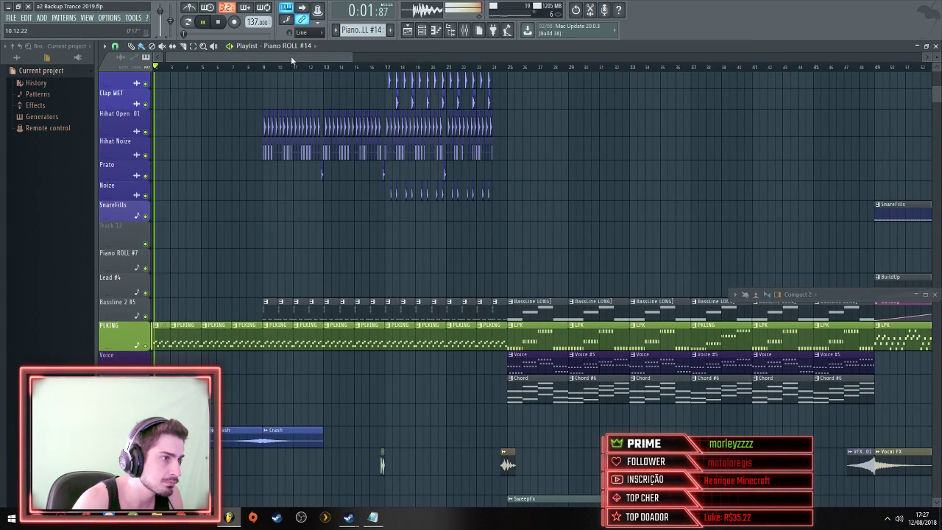
Listen through the intro into the section at bar 25 and select the Chord automation clip on Track 31
scroll(165, 244, down, 3)
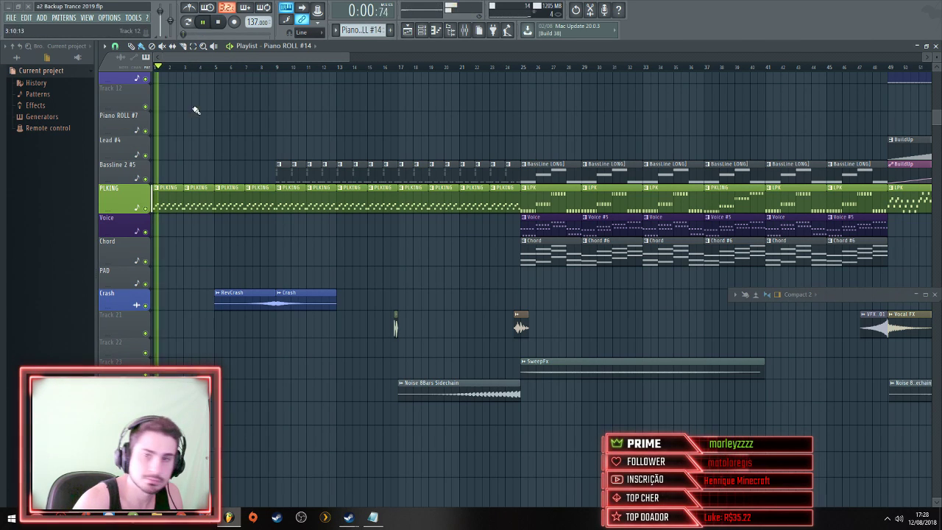
scroll(196, 110, up, 4)
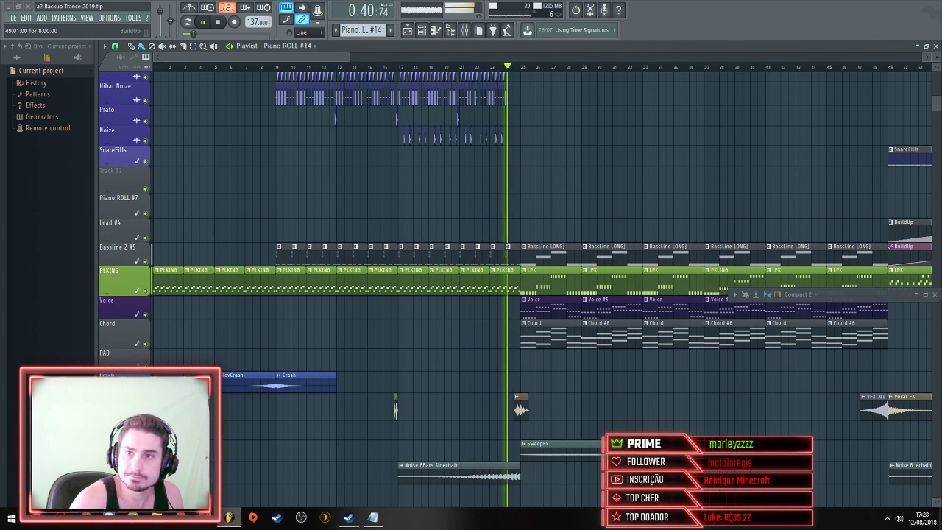
scroll(586, 236, down, 2)
scroll(301, 280, up, 3)
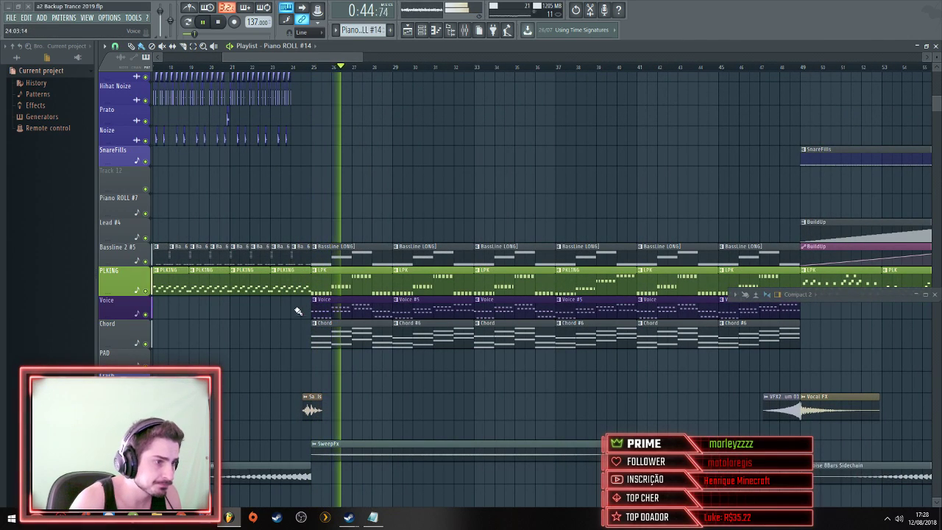
scroll(302, 313, down, 10)
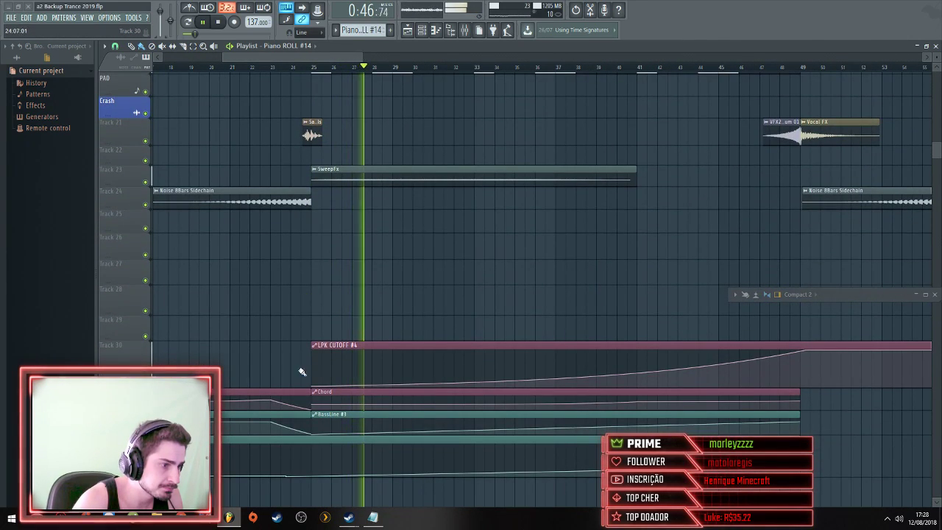
click(314, 408)
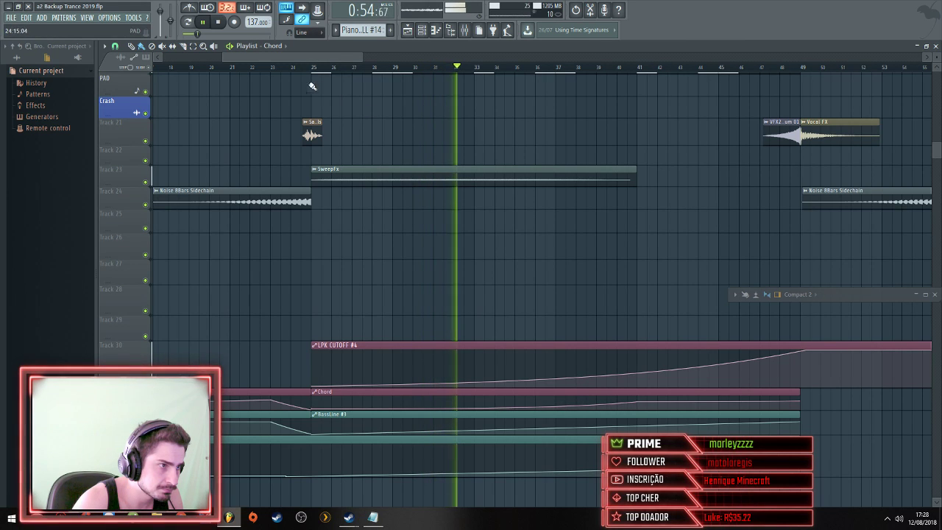
Replay from about bar 21 and enlarge Track 31 to inspect the Chord automation around its start at bar 25
click(237, 67)
scroll(280, 204, up, 1)
scroll(283, 204, down, 1)
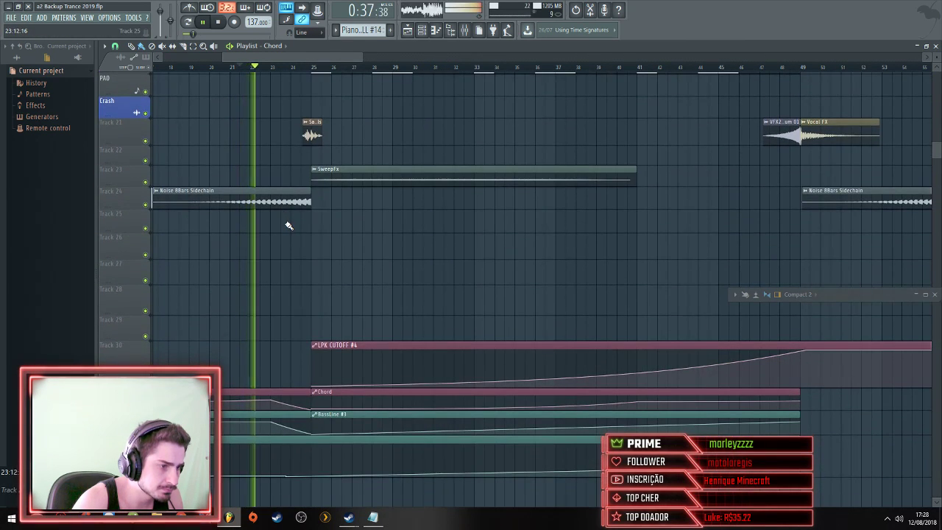
scroll(322, 431, up, 6)
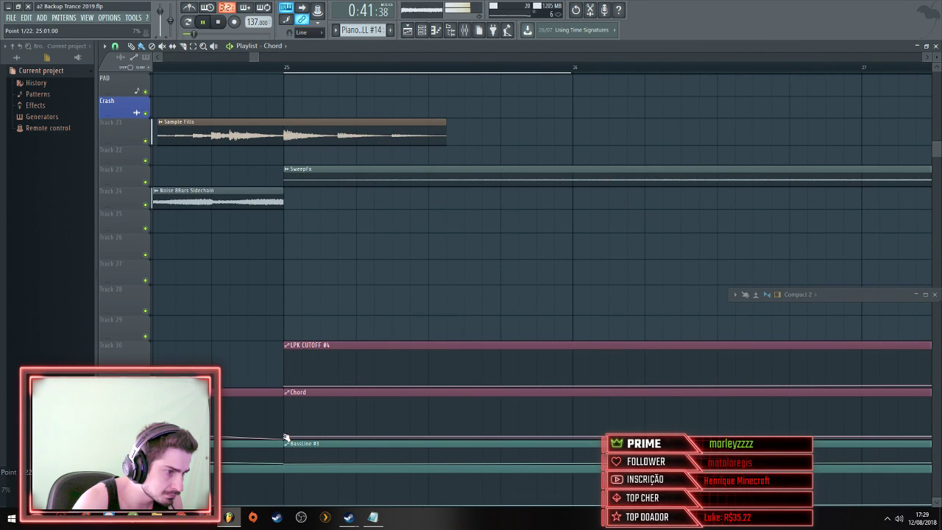
scroll(287, 439, down, 6)
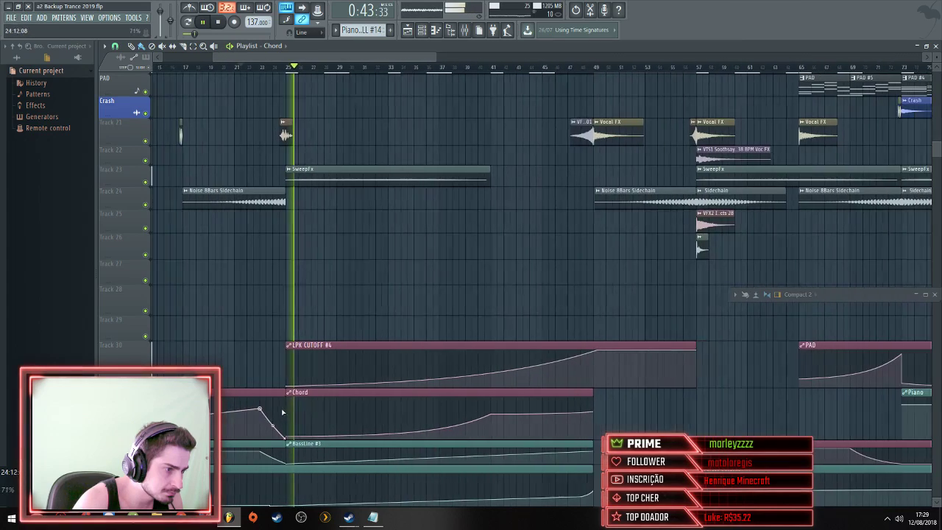
Reduce the height of Track 34, which holds the three Chord automation clips from bar 57
scroll(282, 412, down, 3)
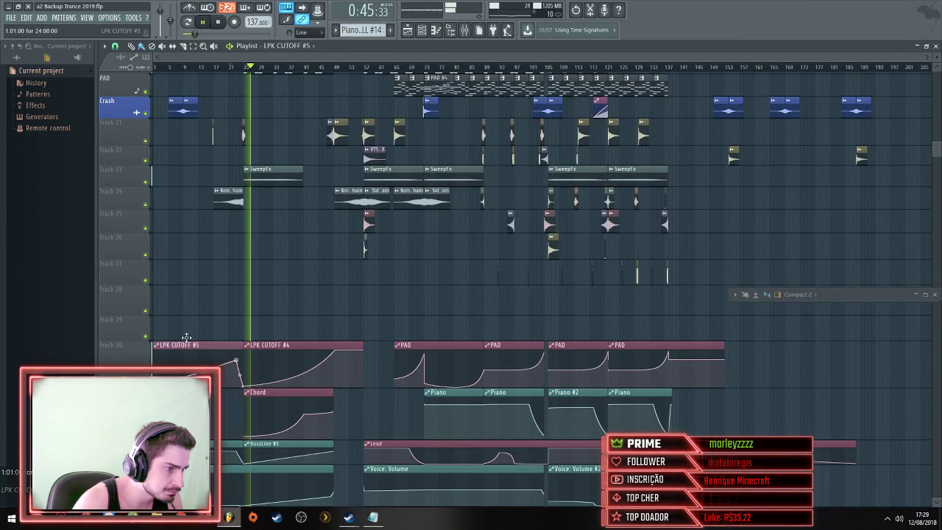
scroll(186, 337, down, 3)
scroll(185, 337, up, 2)
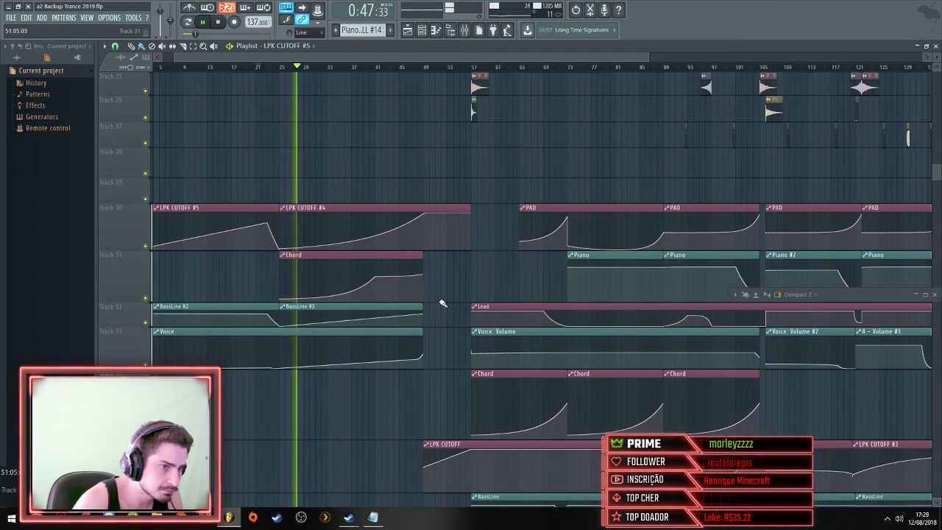
scroll(502, 295, down, 2)
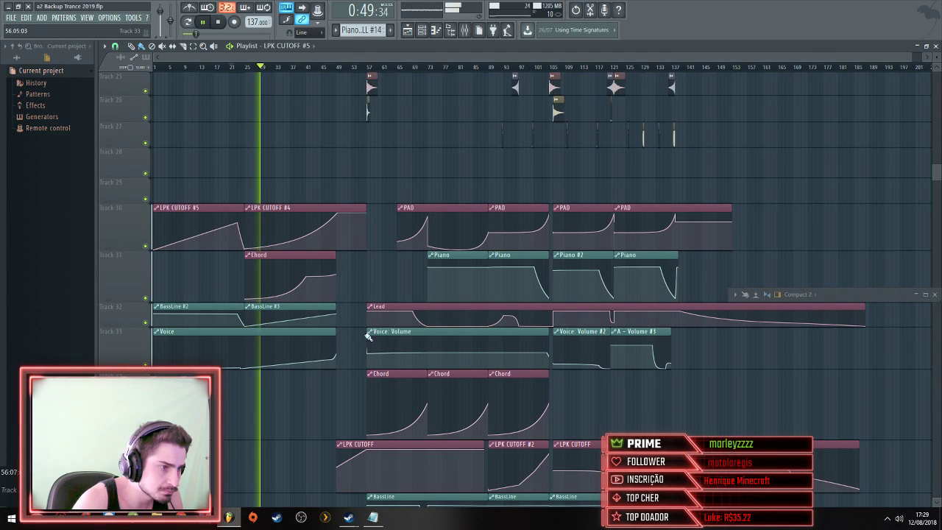
scroll(390, 313, up, 2)
drag(126, 440, 125, 416)
scroll(481, 252, up, 1)
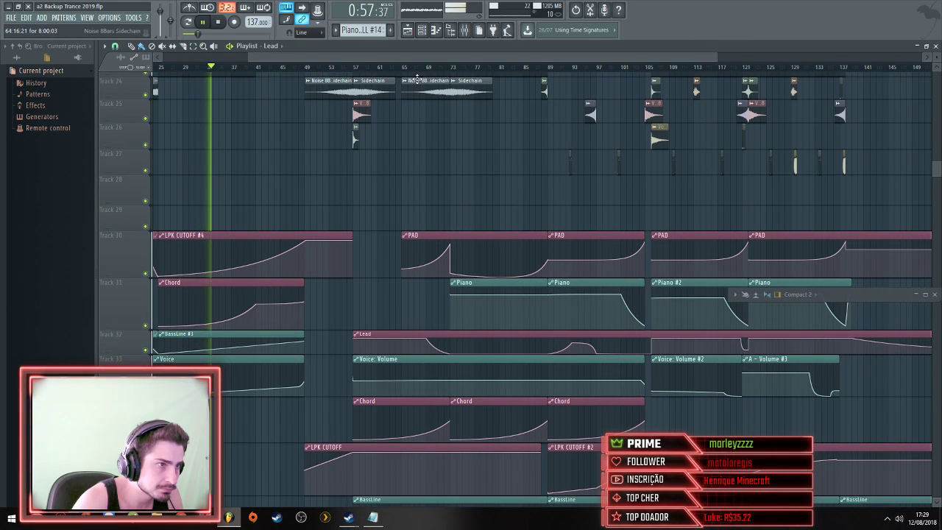
Compare the Chord, Voice and LPK CUTOFF #4 automation clips with the arrangement between bars 25 and 49
scroll(385, 279, up, 5)
scroll(385, 280, left, 5)
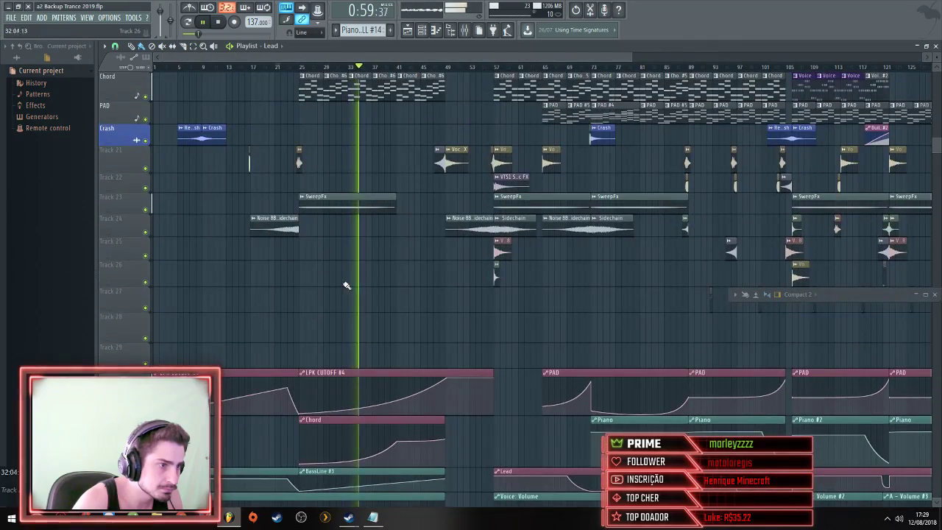
scroll(346, 286, up, 10)
scroll(344, 281, down, 3)
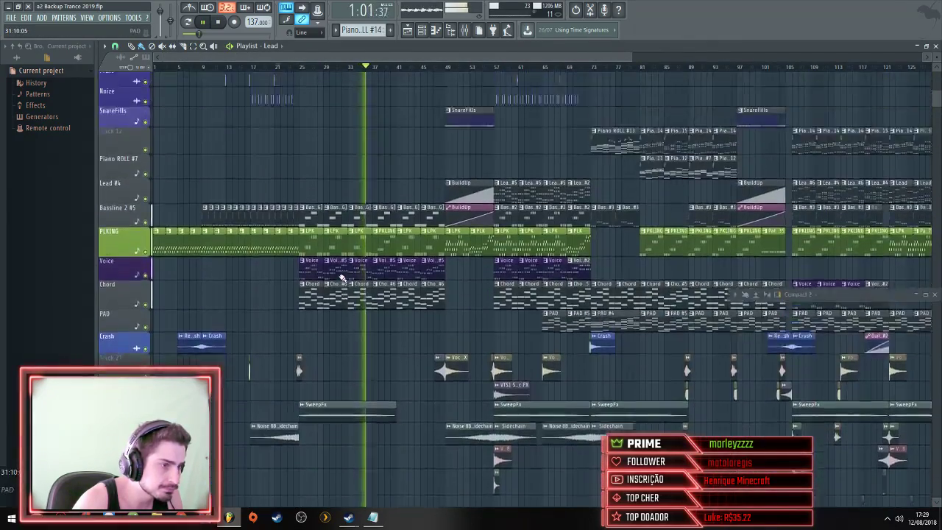
scroll(342, 274, down, 10)
scroll(343, 273, up, 5)
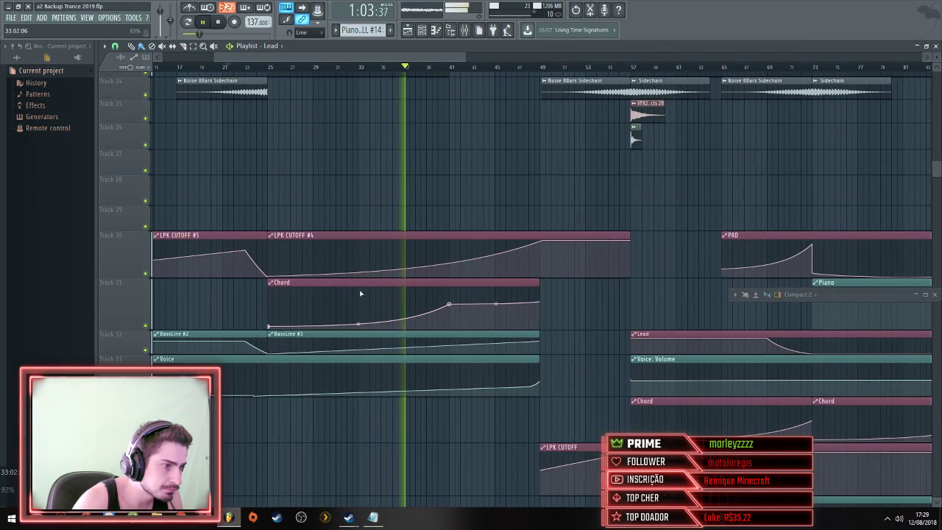
click(516, 394)
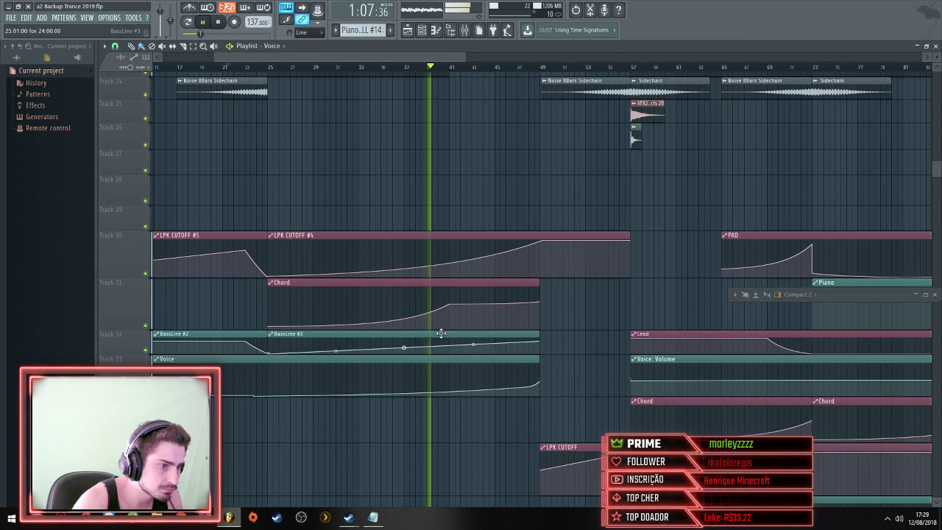
click(411, 273)
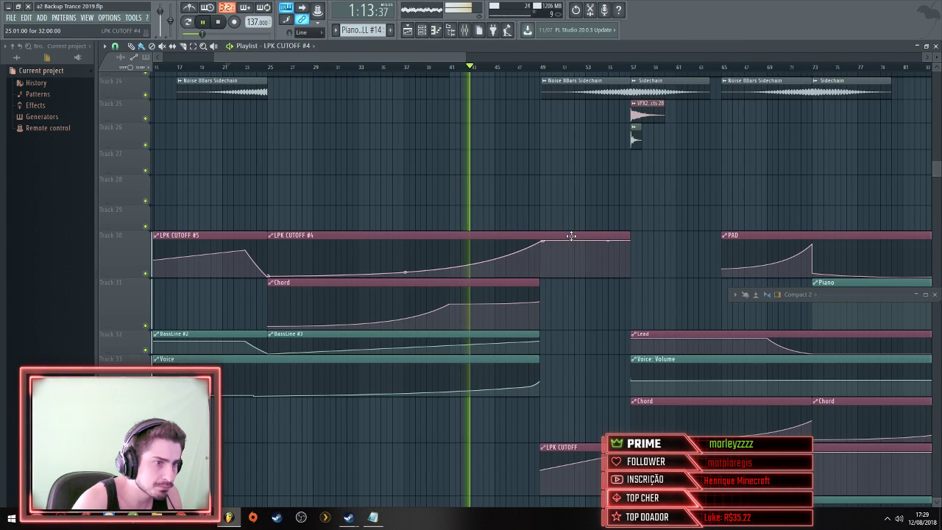
Check the curve mode options of the automation point just past bar 49 in the LPK CUTOFF #4 clip
scroll(543, 248, up, 3)
scroll(543, 248, up, 3)
right_click(546, 241)
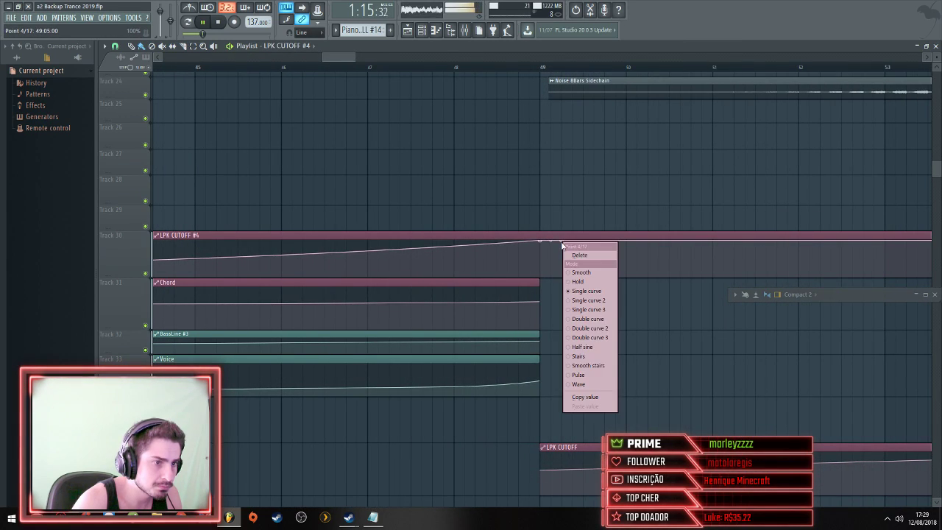
scroll(250, 316, down, 6)
scroll(214, 305, up, 5)
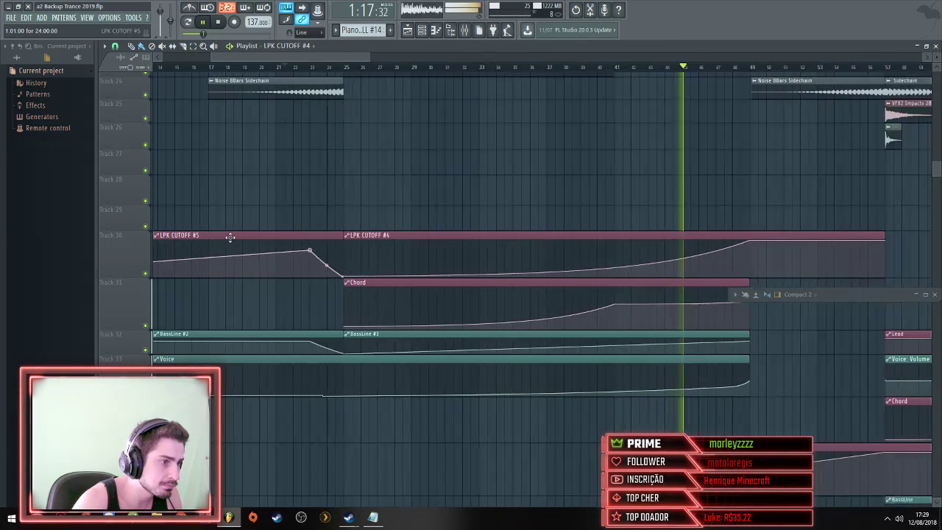
Lower the point near bar 41 in Track 31's Chord automation to 27% and shift it to bar 42
scroll(358, 168, up, 5)
scroll(696, 270, down, 5)
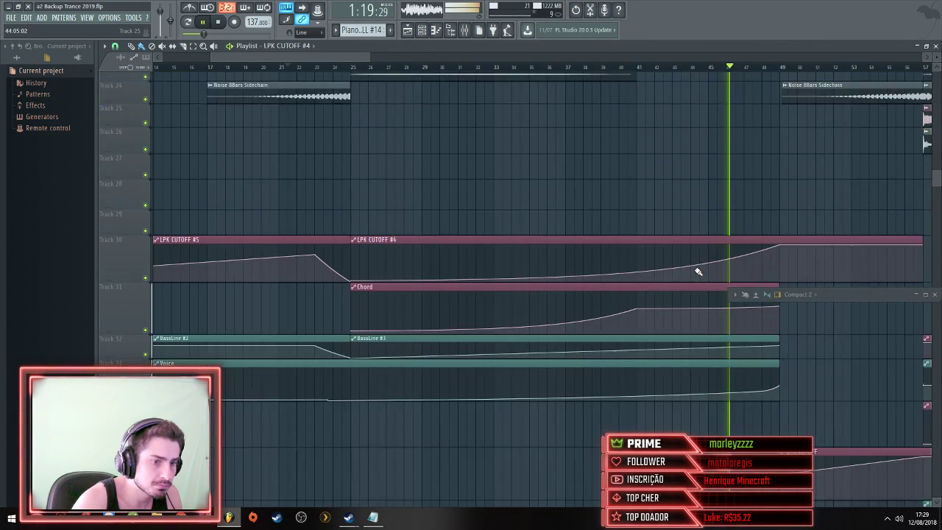
scroll(696, 272, down, 3)
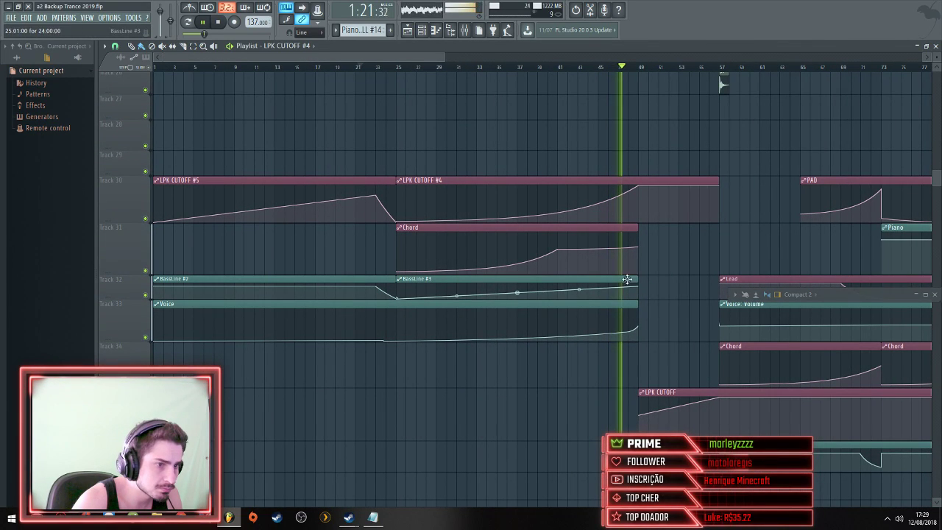
drag(560, 250, 562, 265)
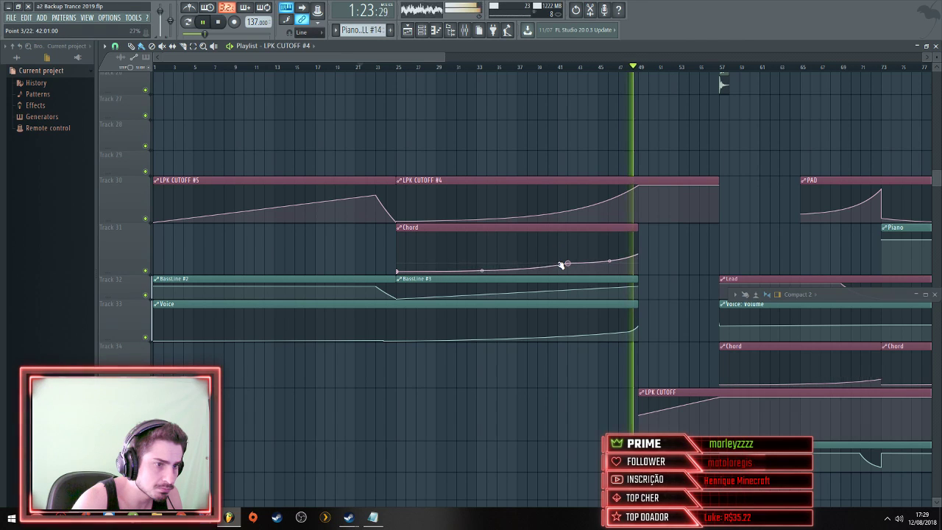
Make Track 31's Chord automation clip between bars 25 and 49 unique and replay from shortly before bar 25
click(398, 227)
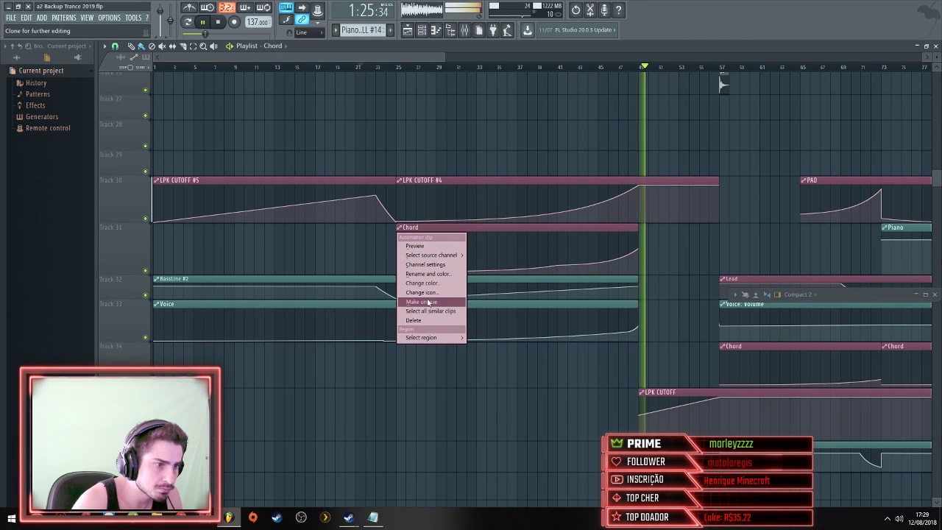
click(420, 301)
scroll(567, 221, up, 3)
click(189, 69)
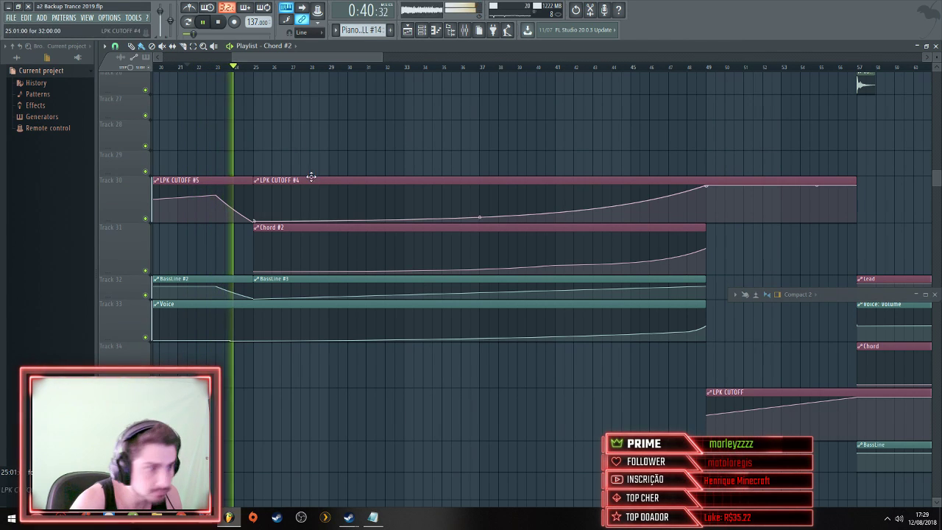
Enlarge Track 31 and add a point at bar 33 in the Chord #2 curve, dropping it back to 7%
scroll(216, 191, up, 3)
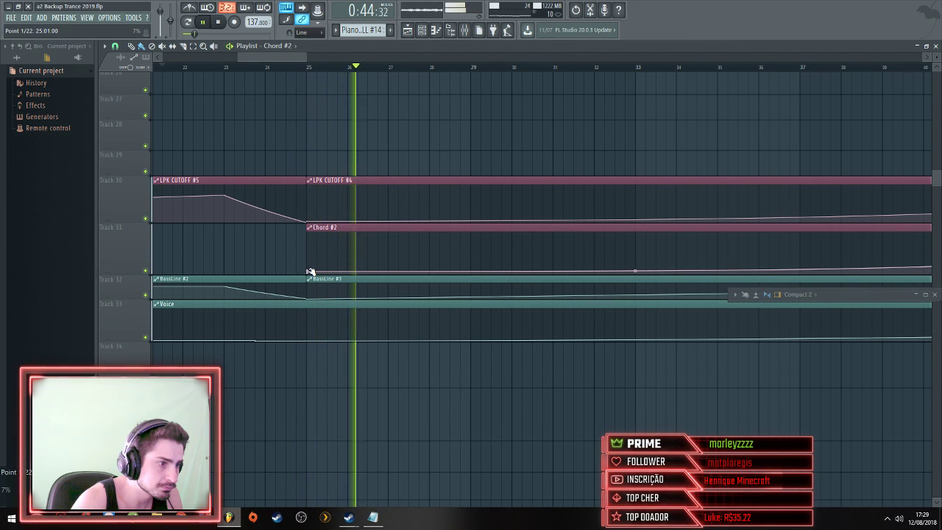
scroll(456, 268, down, 3)
scroll(508, 277, up, 2)
scroll(513, 278, up, 3)
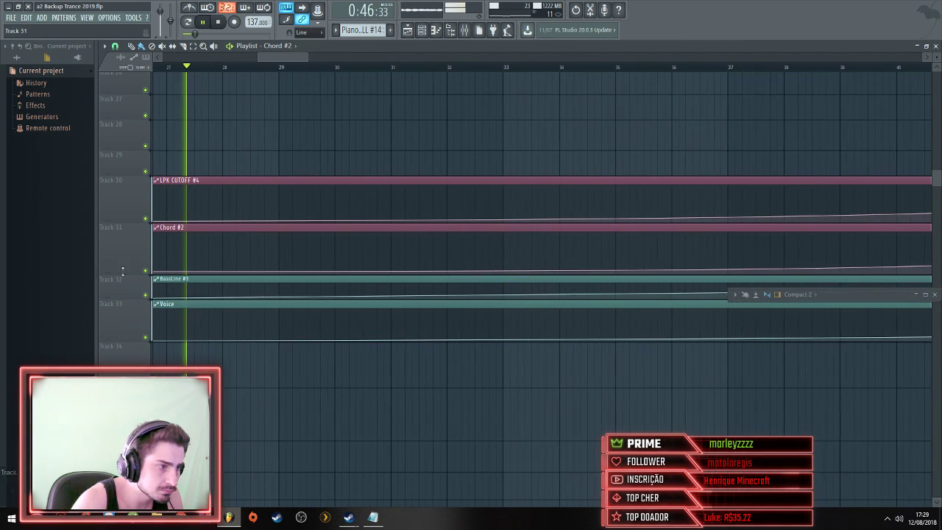
drag(116, 273, 115, 332)
scroll(443, 339, down, 4)
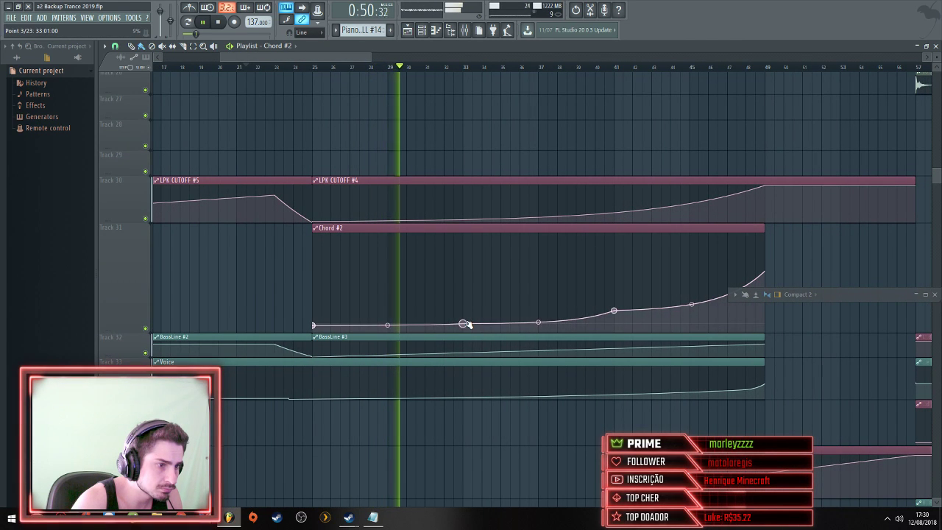
right_click(463, 322)
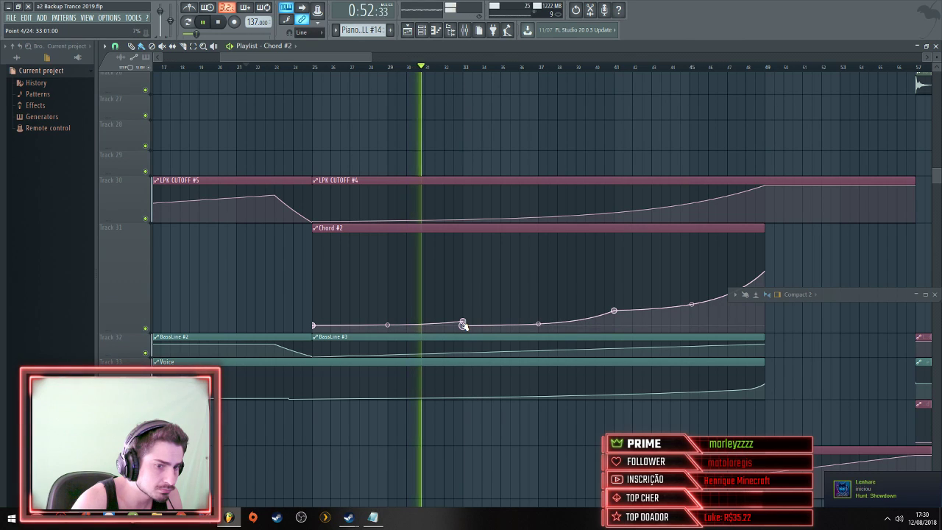
Shorten the Chord #2 clip to end at bar 33 and place copies of it at bars 33 and 41
drag(766, 227, 463, 229)
click(482, 230)
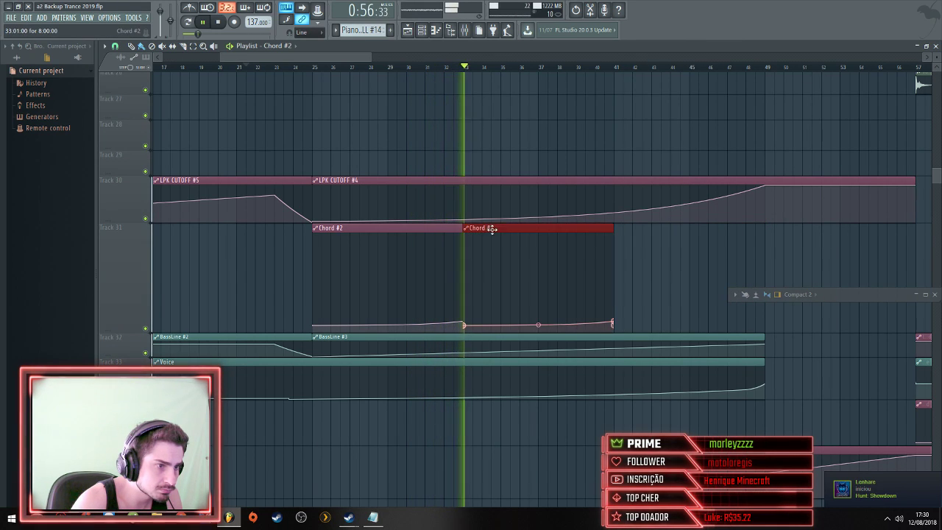
click(619, 229)
scroll(661, 242, down, 4)
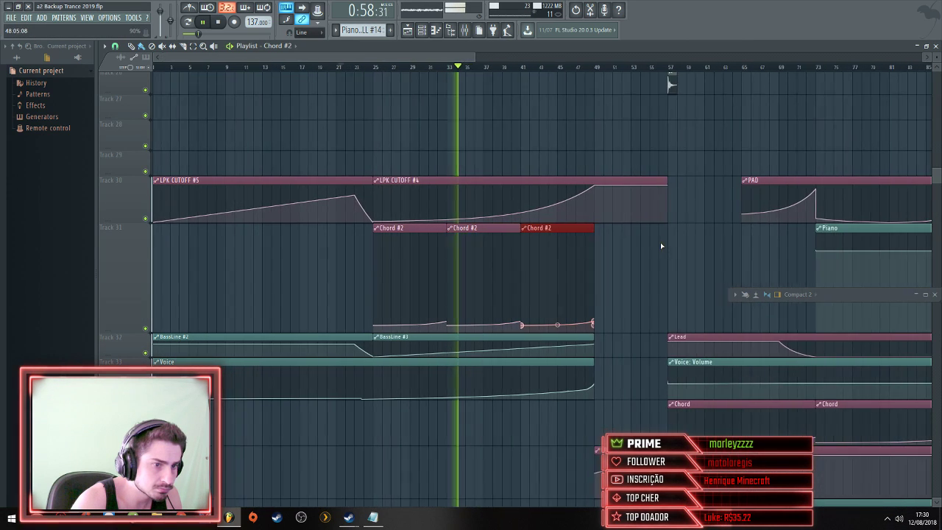
Reduce the height of Track 31, which holds the three Chord #2 clips
drag(112, 326, 111, 267)
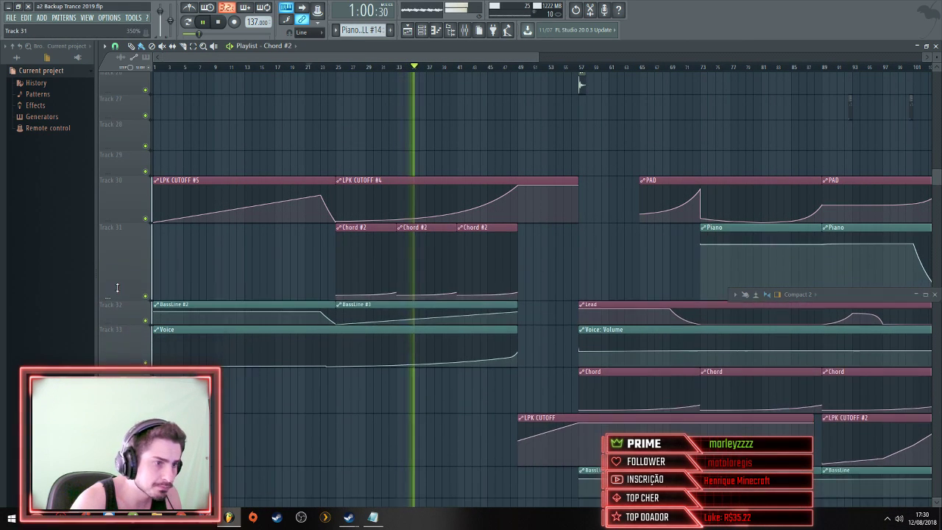
scroll(479, 267, down, 1)
scroll(354, 219, up, 2)
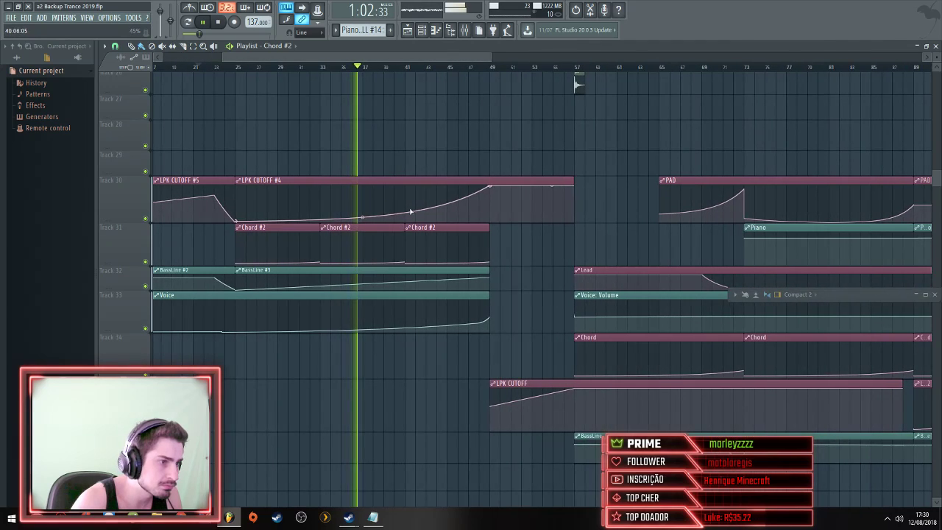
Add a point at bar 37 in the LPK CUTOFF #4 automation and pull it down close to the clip's base
scroll(343, 211, up, 3)
scroll(278, 284, down, 2)
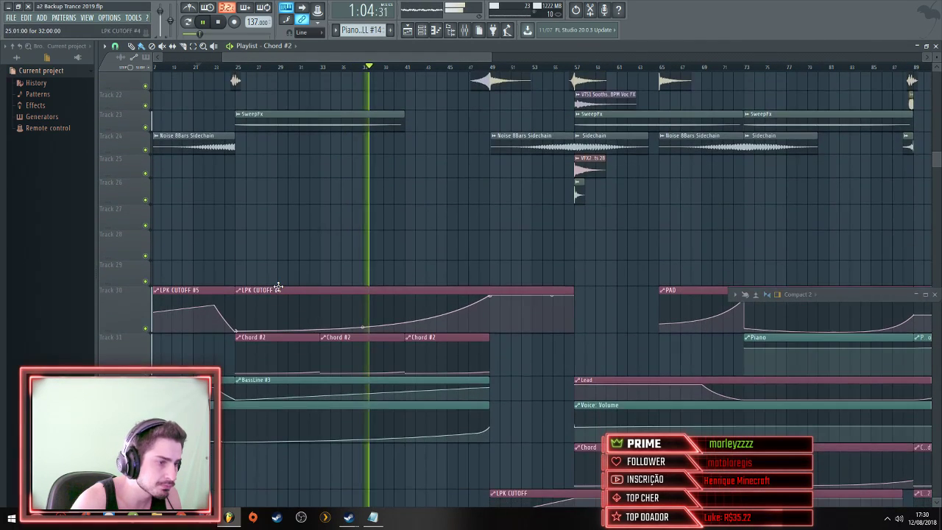
scroll(535, 324, up, 2)
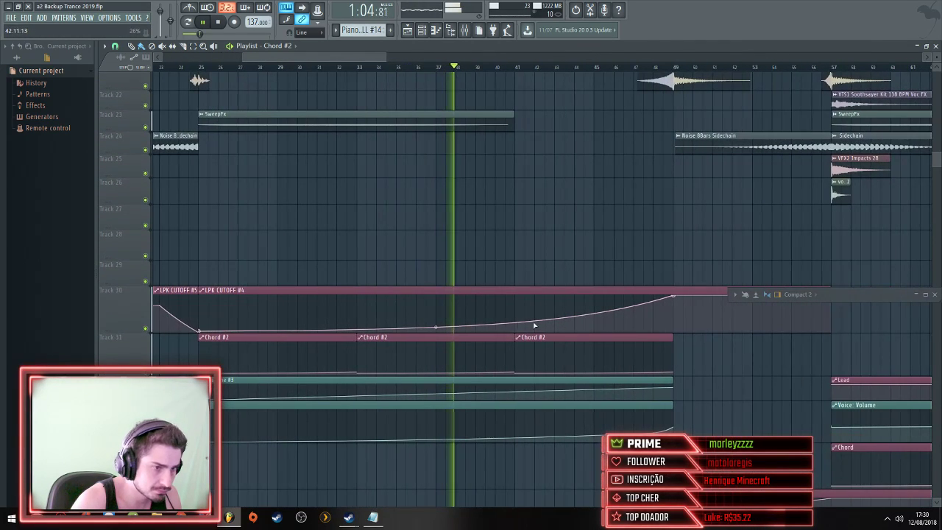
right_click(439, 320)
drag(438, 320, 442, 331)
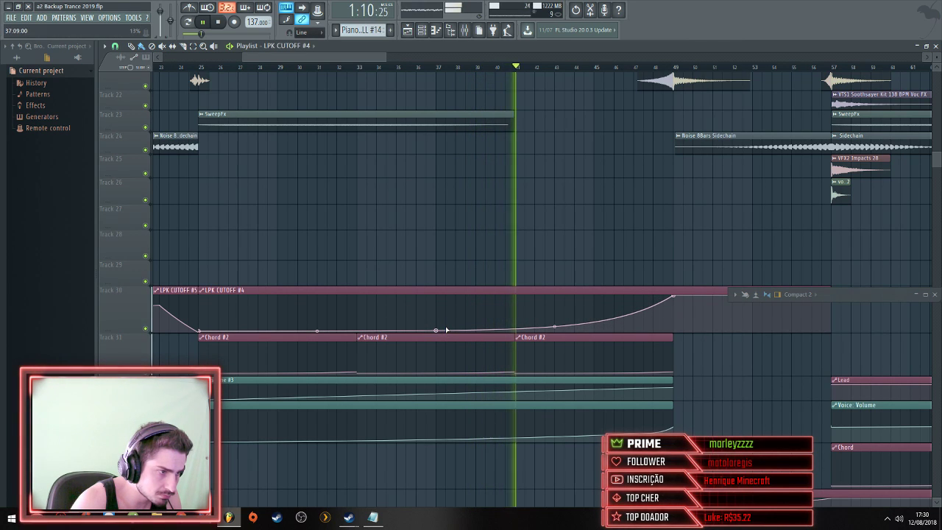
Make Track 31 slightly shorter still, below the LPK CUTOFF #4 automation
scroll(559, 306, down, 3)
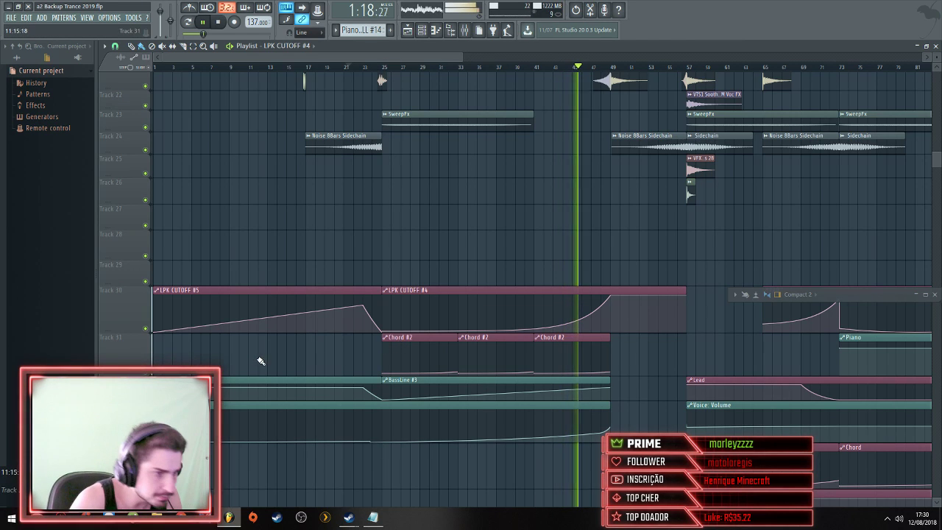
drag(346, 373, 346, 364)
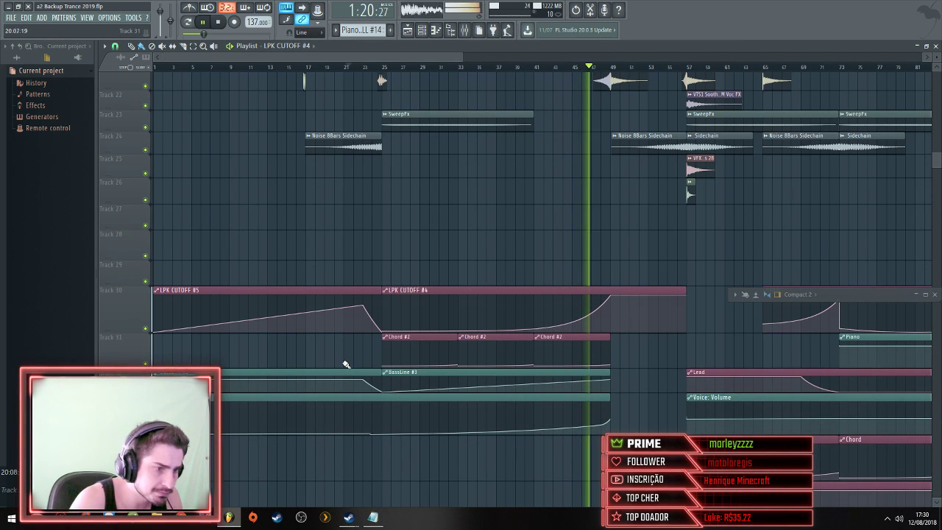
scroll(481, 372, up, 3)
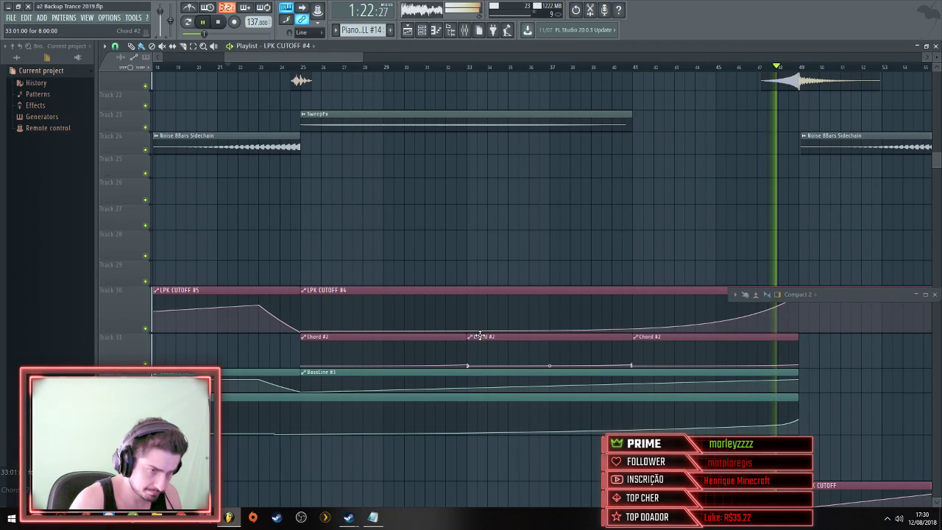
Review the build-up from bar 49 and the drop from bar 57 across the automation, pattern and drum tracks during playback
scroll(481, 335, down, 3)
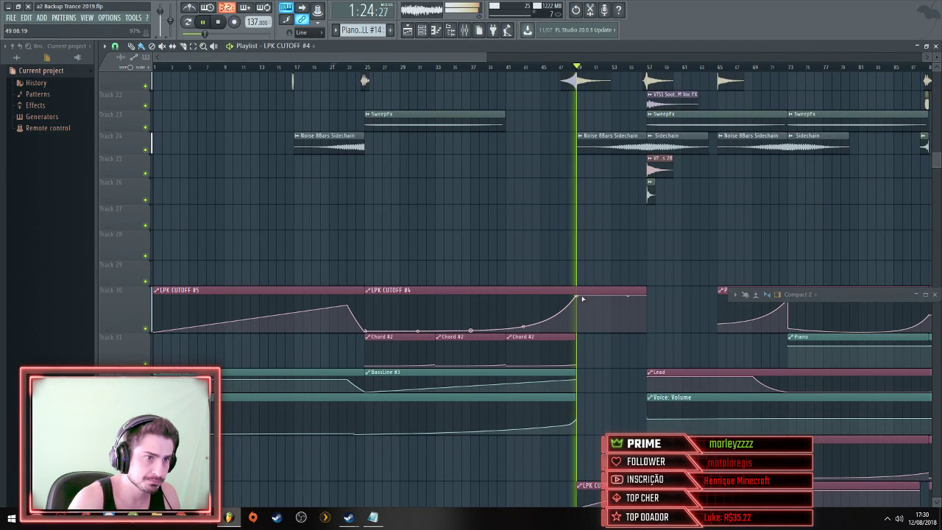
scroll(620, 287, down, 2)
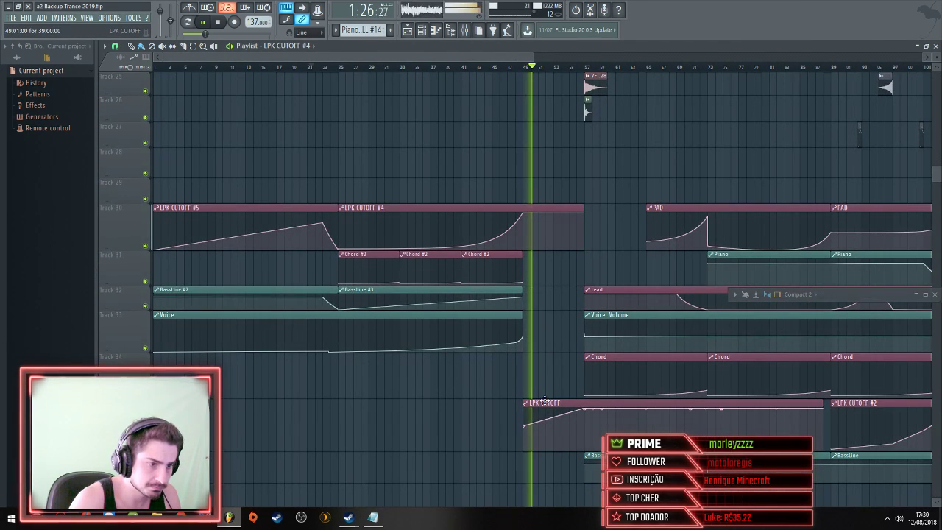
scroll(544, 397, up, 5)
scroll(543, 393, down, 4)
scroll(547, 385, up, 6)
scroll(548, 383, down, 2)
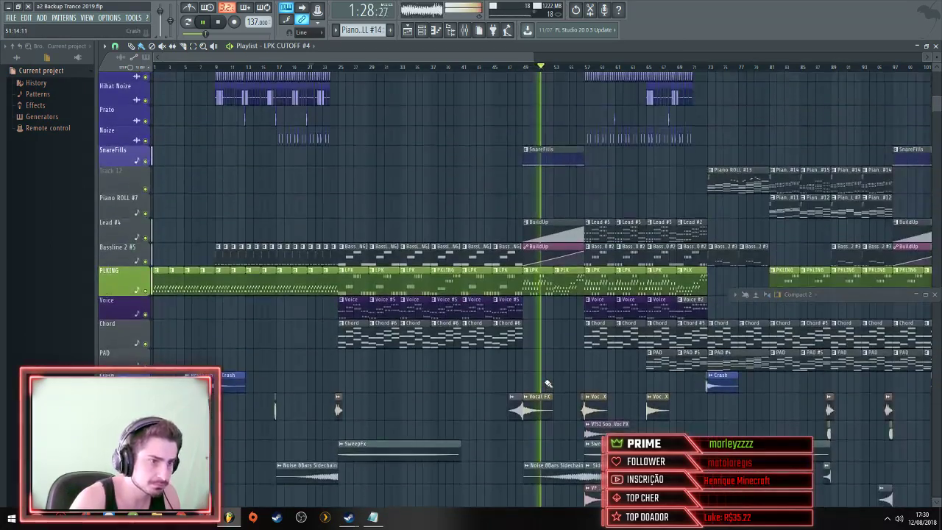
scroll(548, 384, up, 3)
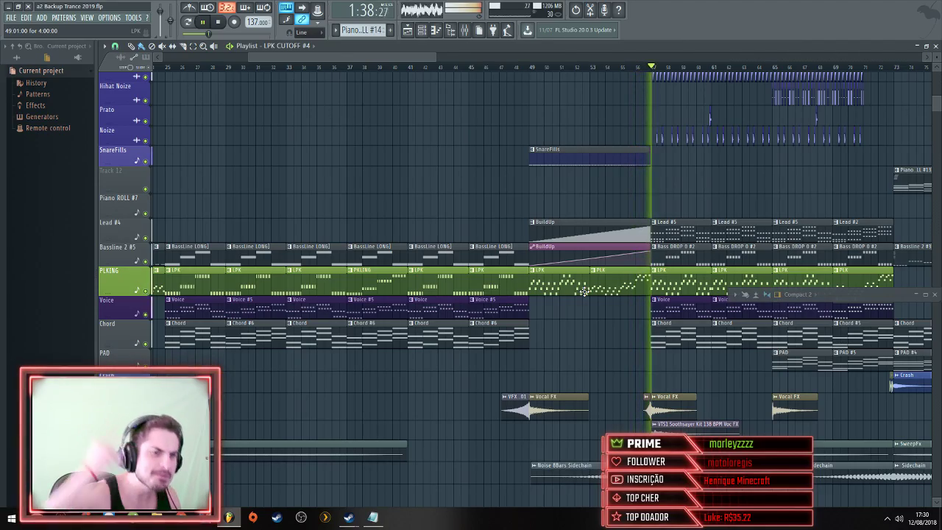
scroll(584, 292, up, 5)
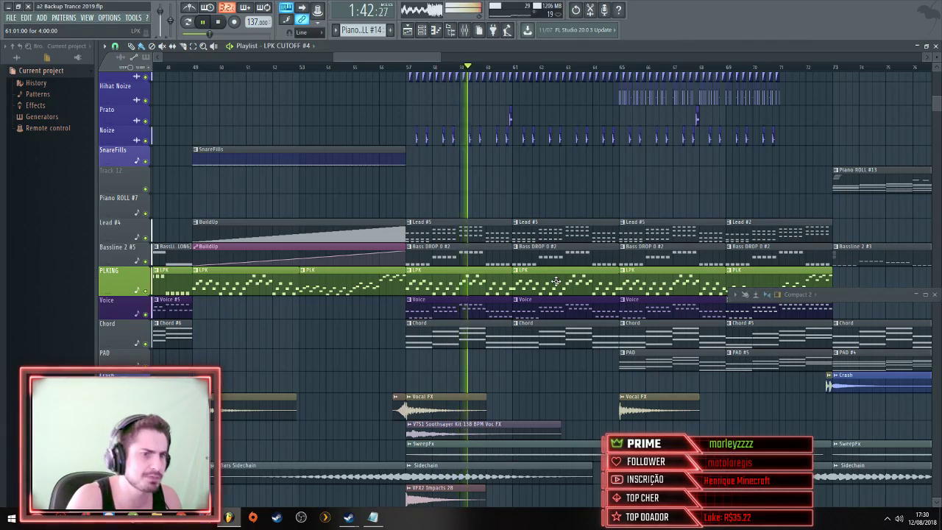
scroll(556, 282, down, 4)
scroll(556, 282, up, 4)
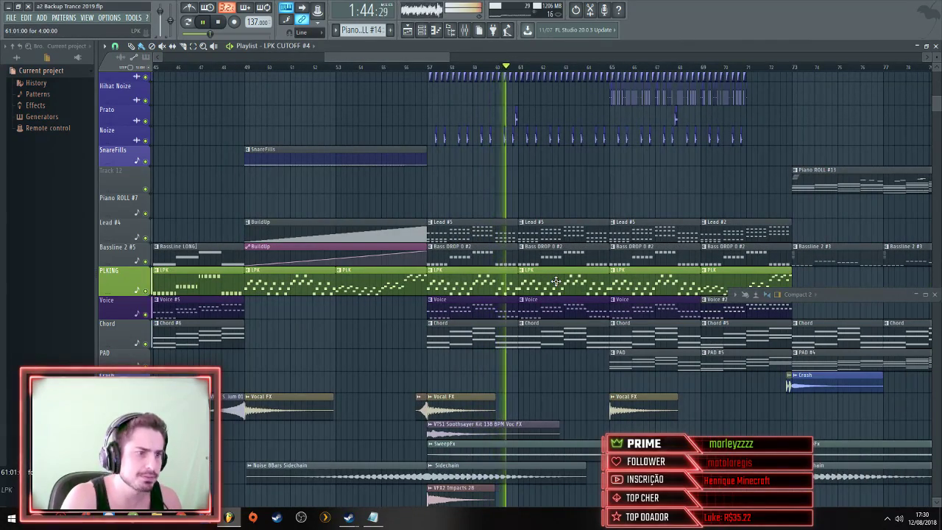
scroll(556, 282, down, 4)
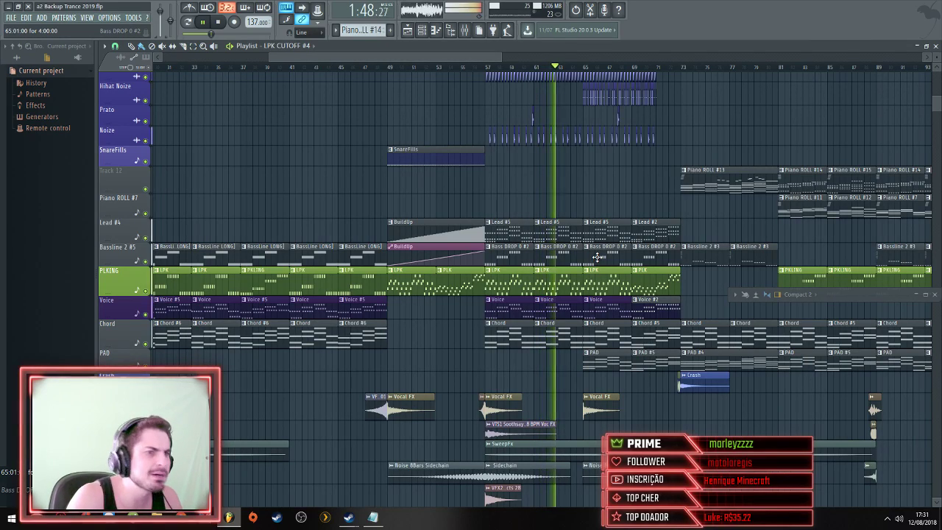
scroll(598, 256, right, 2)
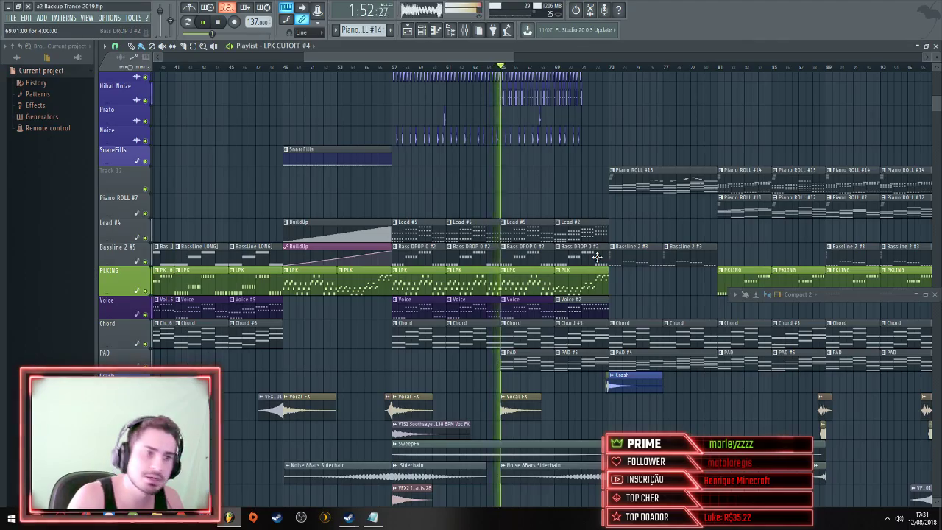
scroll(598, 256, down, 2)
scroll(598, 256, up, 3)
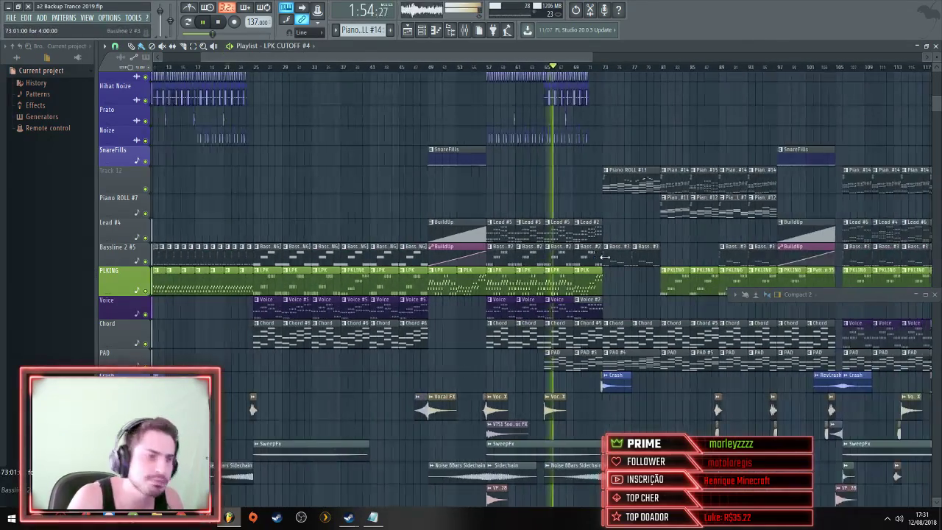
scroll(606, 255, down, 4)
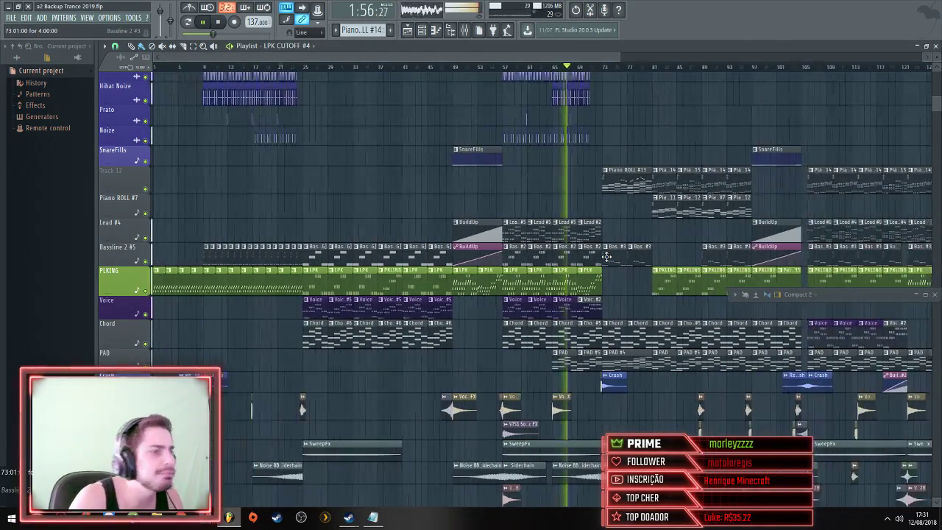
scroll(606, 255, up, 4)
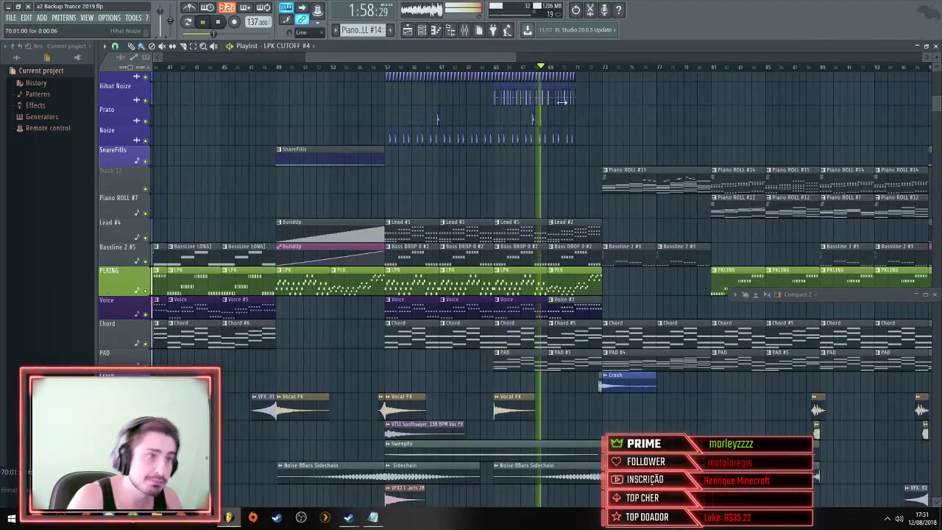
scroll(516, 55, right, 5)
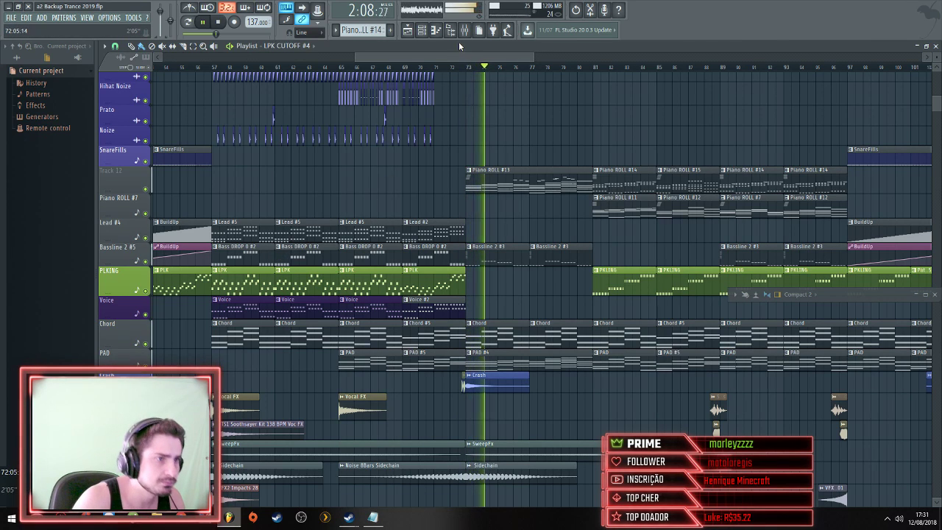
Compare the drum, Chord and PAD patterns with the automation clips between bars 73 and 105 during playback
scroll(460, 180, up, 3)
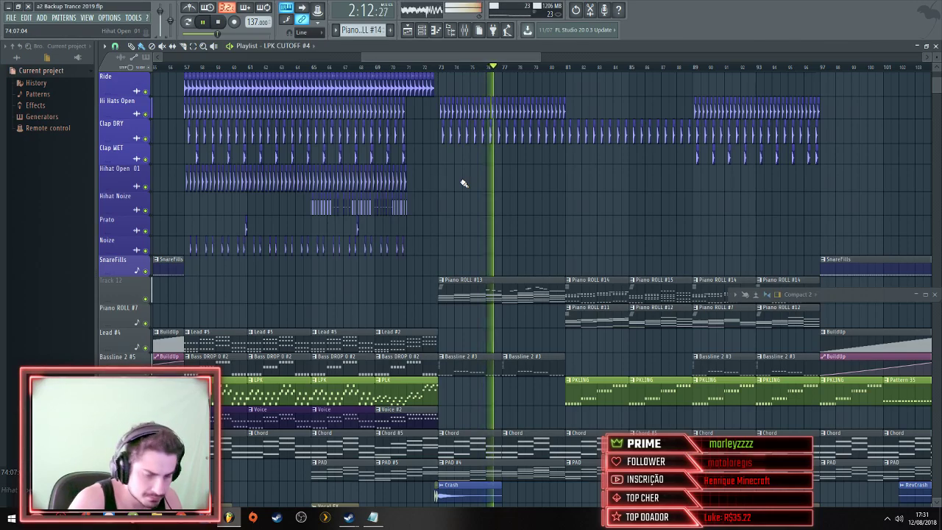
scroll(464, 184, down, 4)
scroll(463, 294, down, 5)
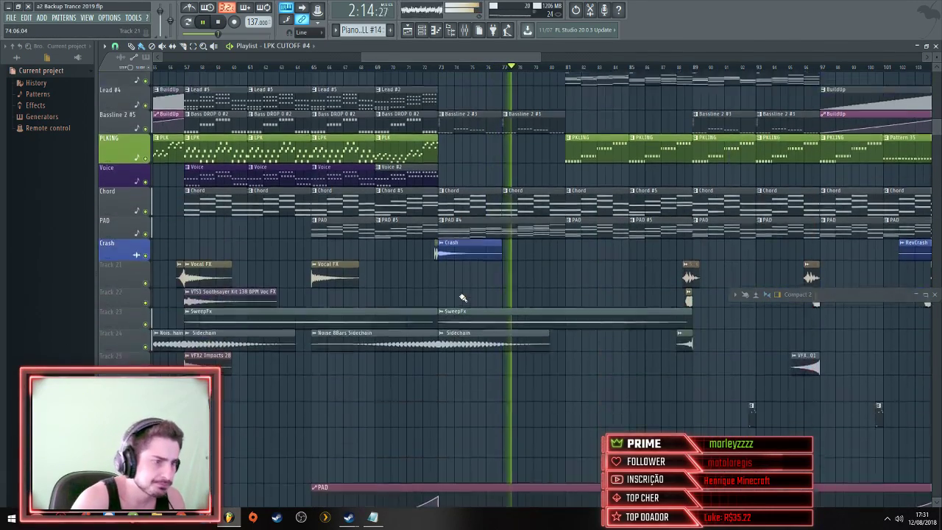
scroll(463, 298, down, 5)
scroll(451, 248, down, 5)
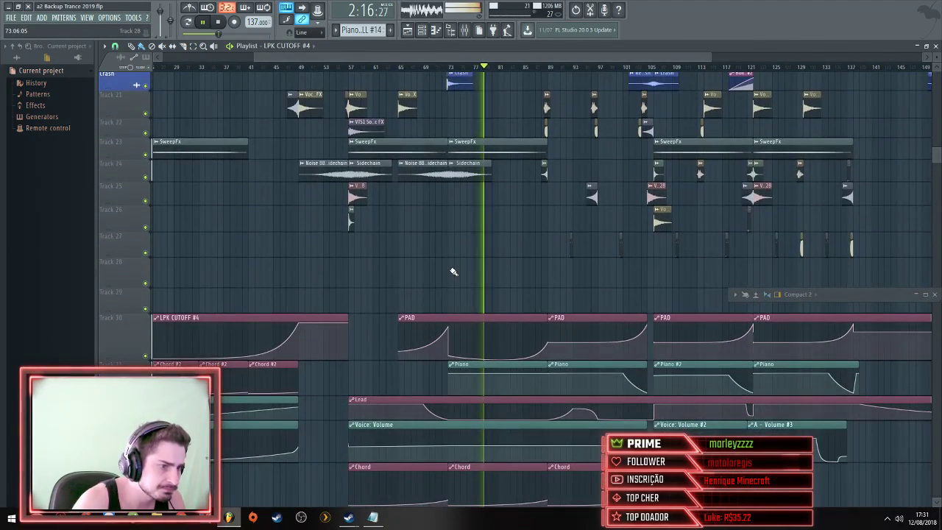
scroll(453, 270, down, 5)
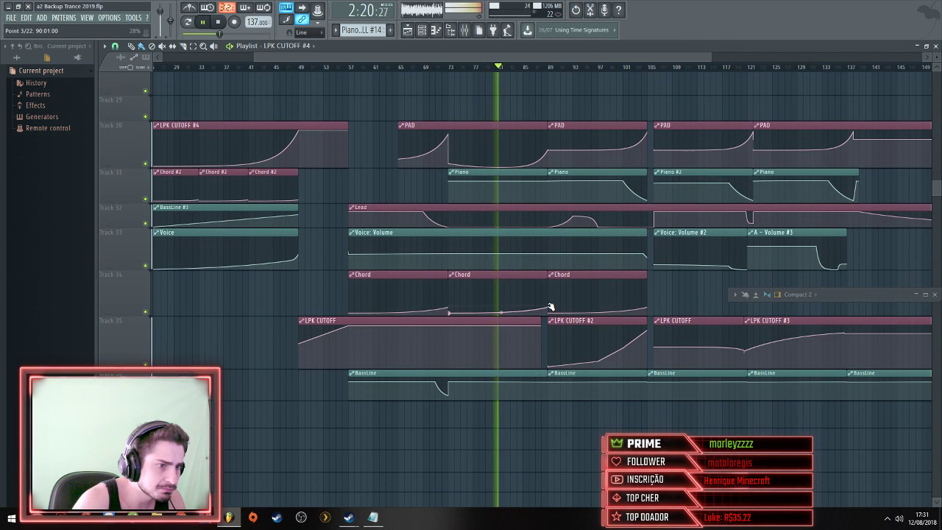
scroll(545, 306, up, 8)
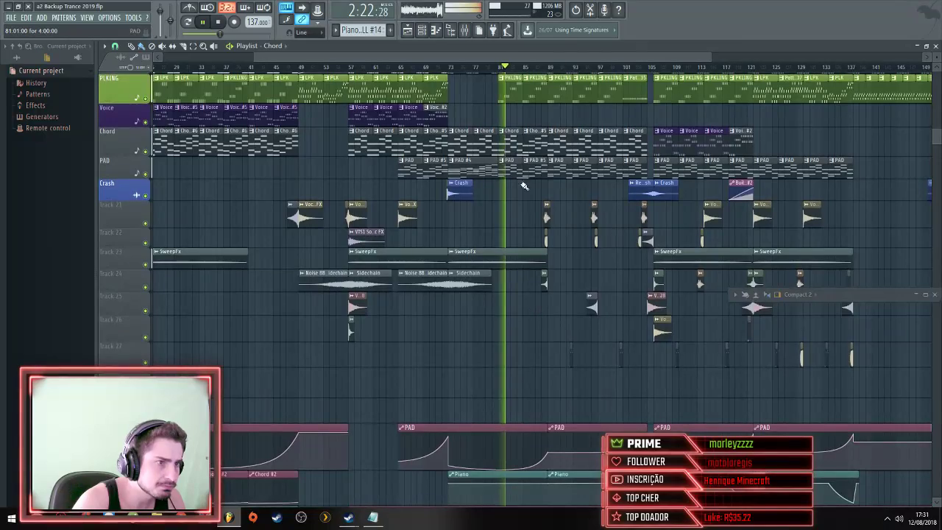
scroll(525, 195, down, 5)
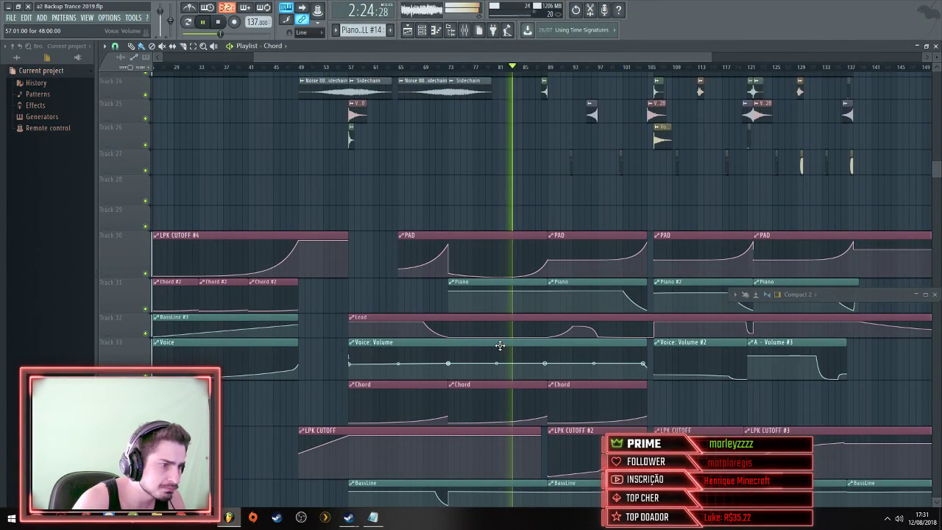
scroll(504, 339, up, 5)
ctrl+scroll(523, 167, up, 1)
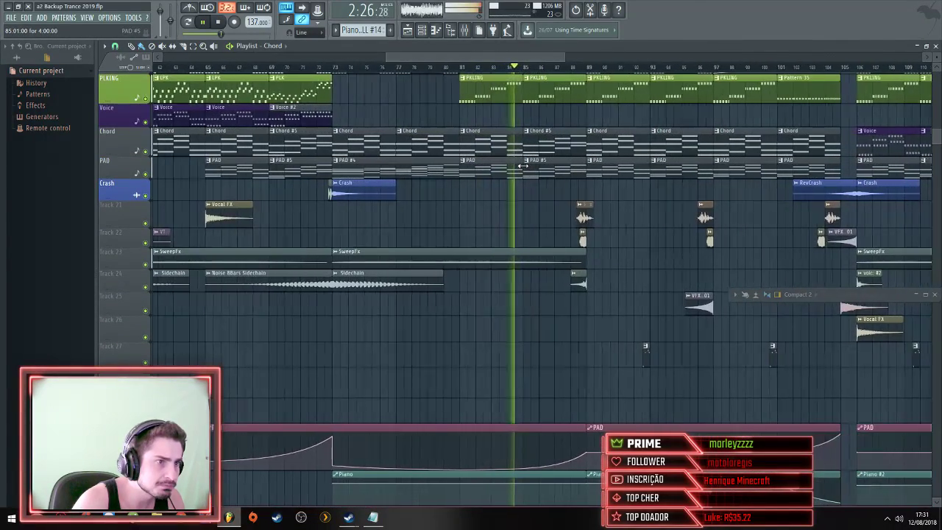
Compare the piano, PKLING, Chord and PAD patterns with the automation clips between bars 85 and 98 during playback
scroll(522, 167, up, 5)
ctrl+scroll(523, 167, up, 3)
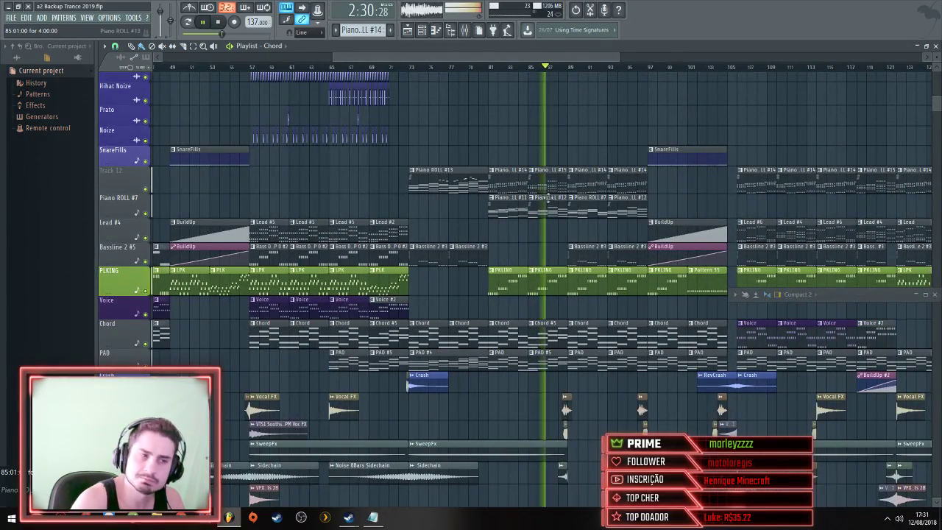
scroll(548, 206, down, 10)
scroll(541, 229, down, 5)
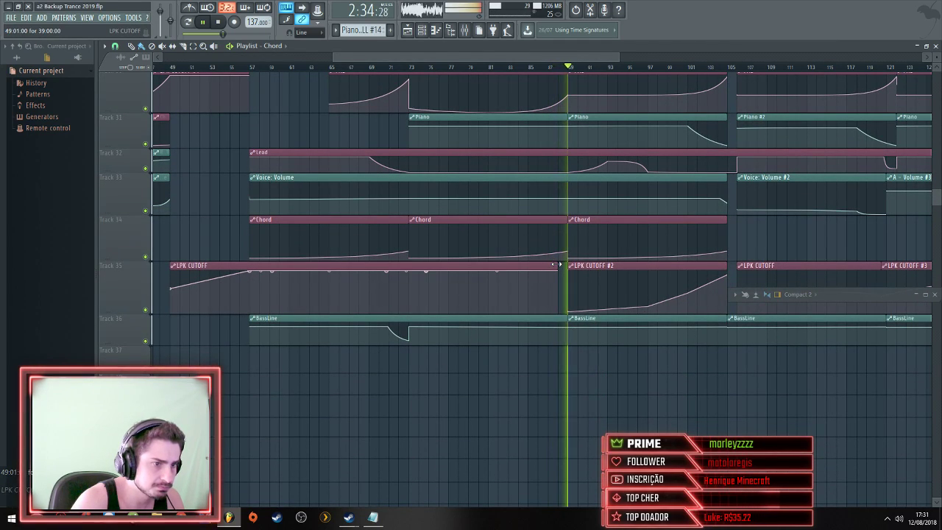
scroll(562, 262, up, 13)
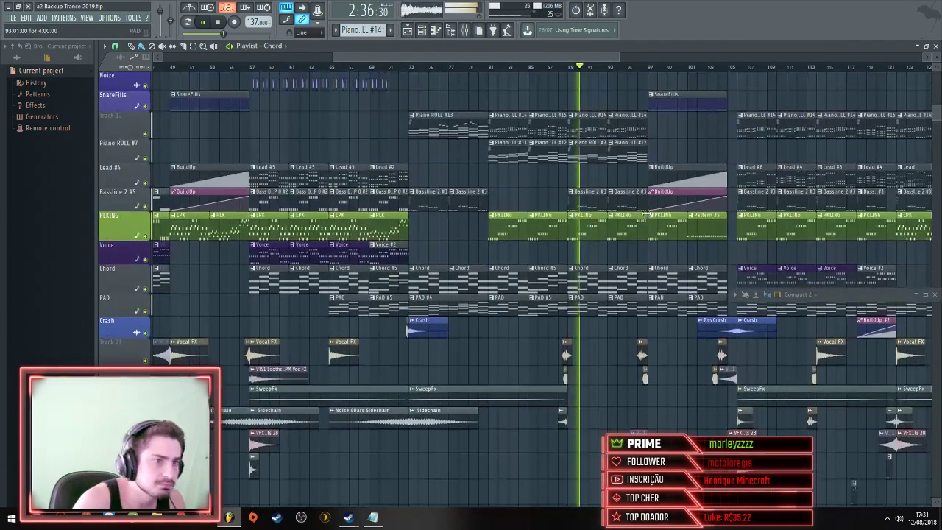
scroll(635, 209, down, 11)
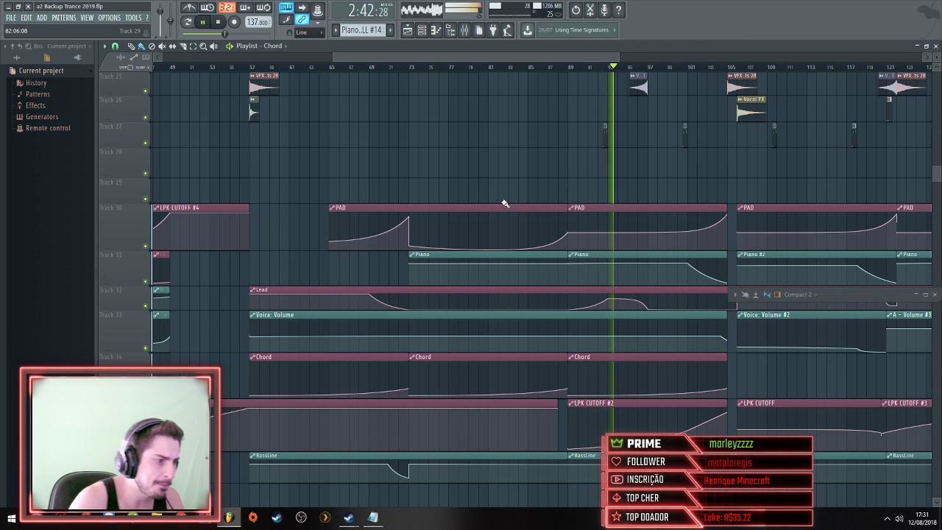
drag(511, 59, 480, 56)
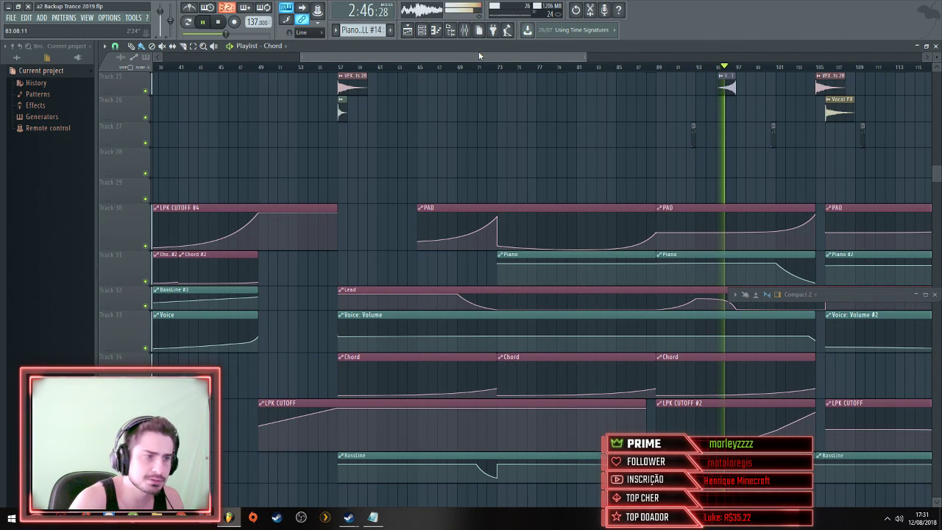
drag(479, 56, 479, 346)
scroll(572, 82, up, 5)
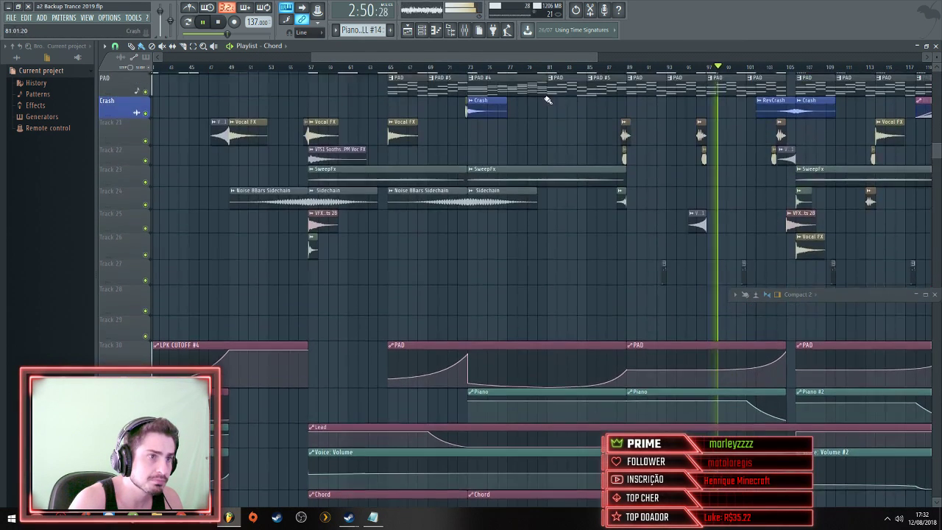
Replay the breakdown from bar 73 and review its piano, PKLING, bass and drum tracks up to bar 89
click(475, 72)
scroll(515, 75, up, 3)
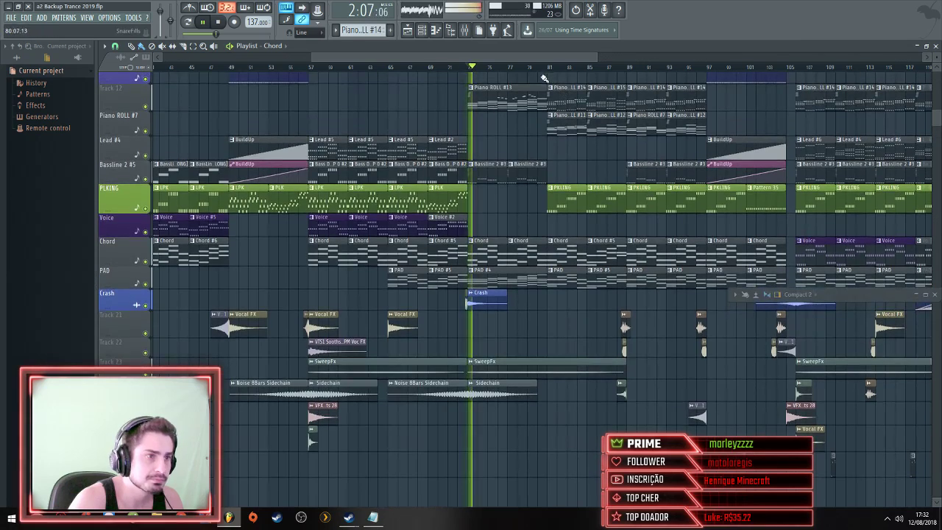
scroll(547, 85, up, 3)
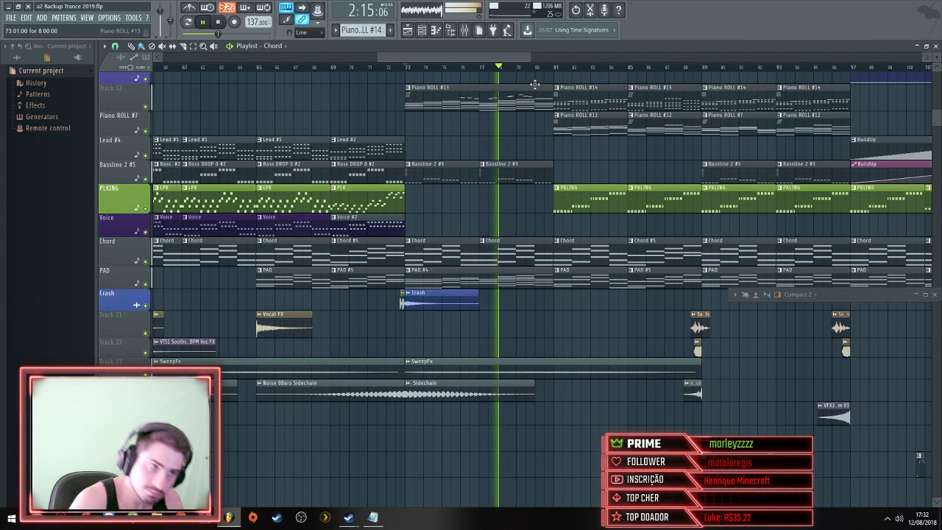
scroll(534, 85, down, 3)
scroll(573, 109, up, 3)
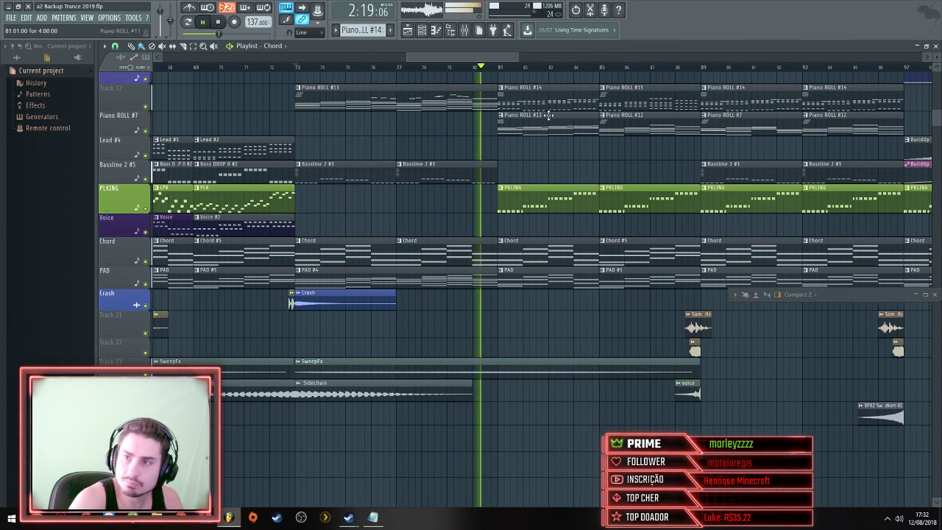
scroll(548, 116, down, 2)
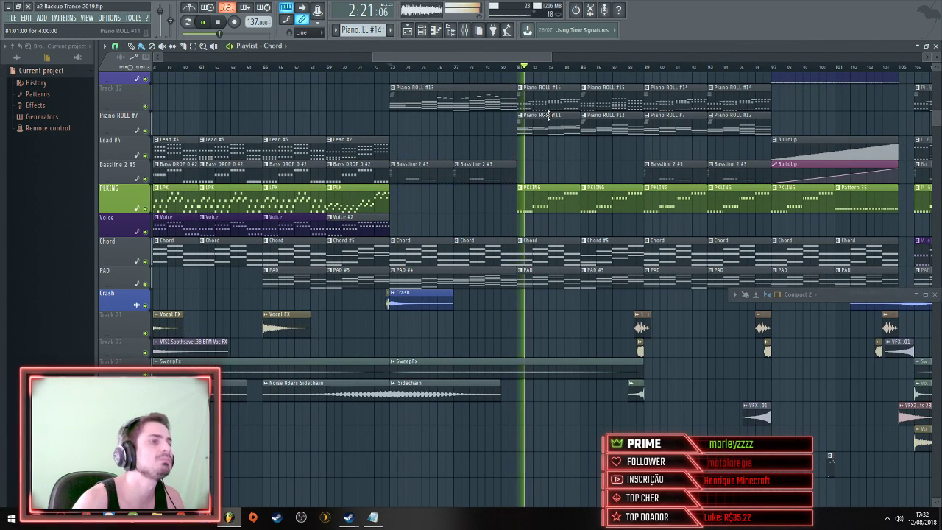
scroll(528, 109, up, 3)
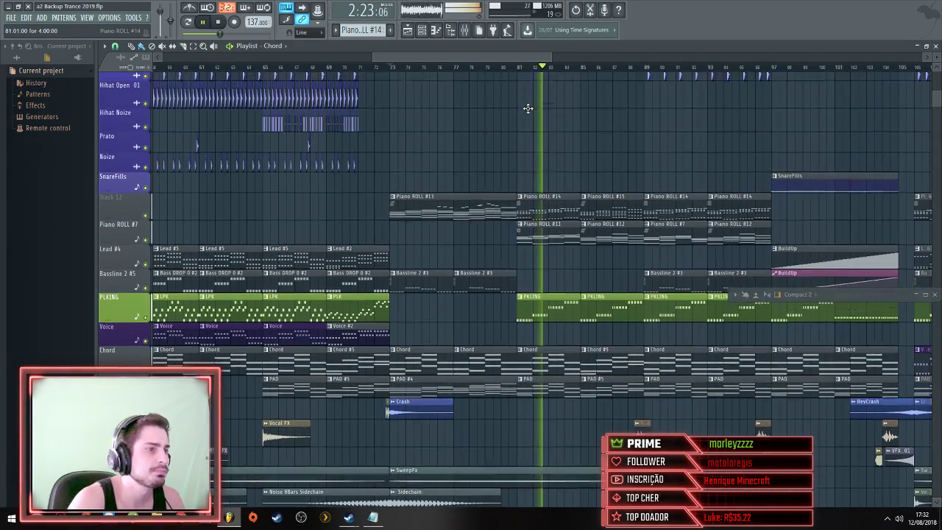
scroll(527, 109, down, 1)
scroll(528, 109, down, 2)
scroll(527, 109, up, 3)
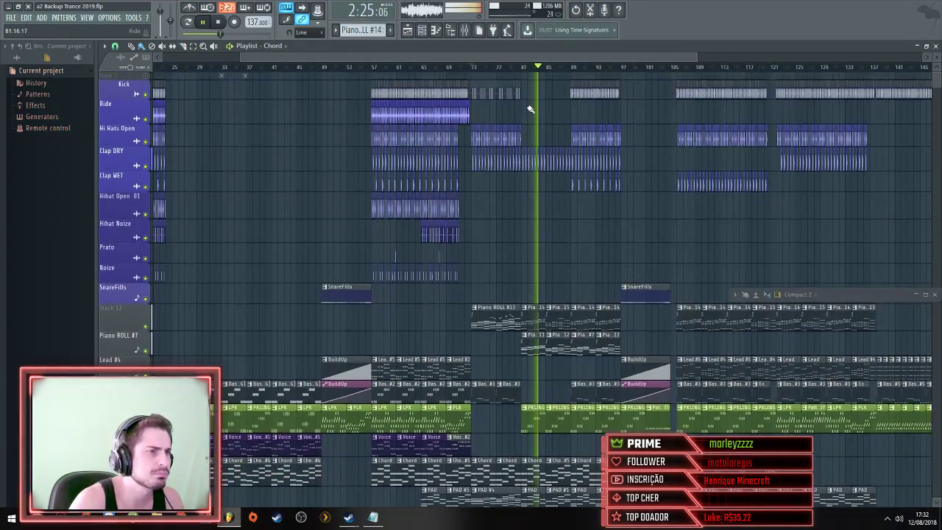
scroll(530, 109, down, 2)
scroll(468, 345, up, 5)
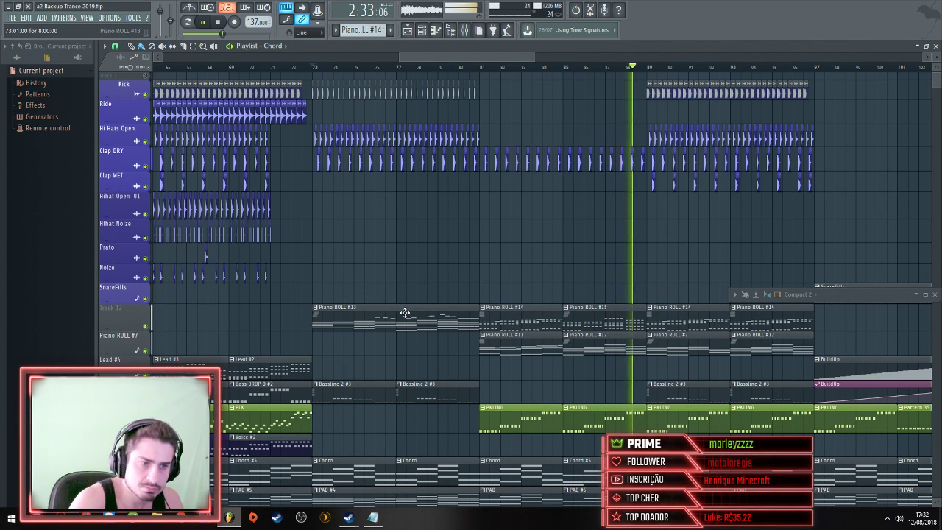
Mute the Piano ROLL #7 track and replay the breakdown from just before bar 73
scroll(404, 313, down, 2)
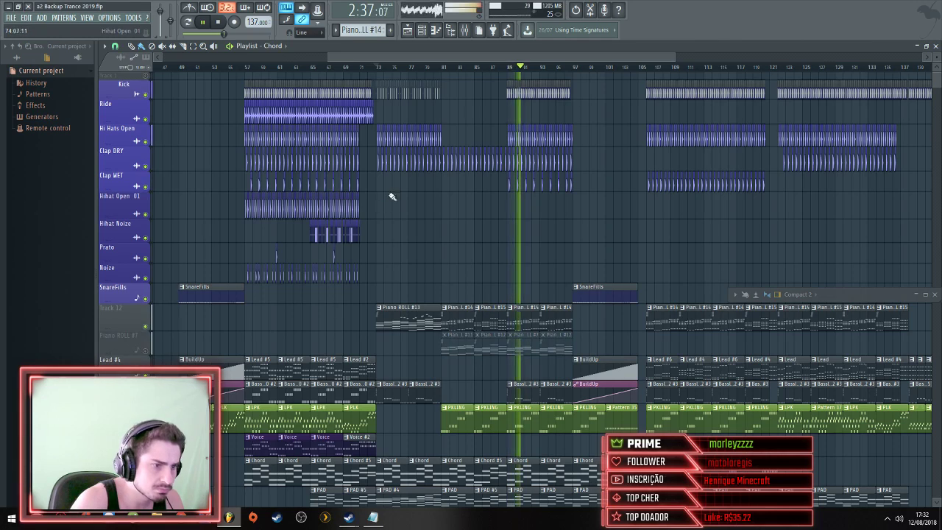
scroll(391, 196, up, 2)
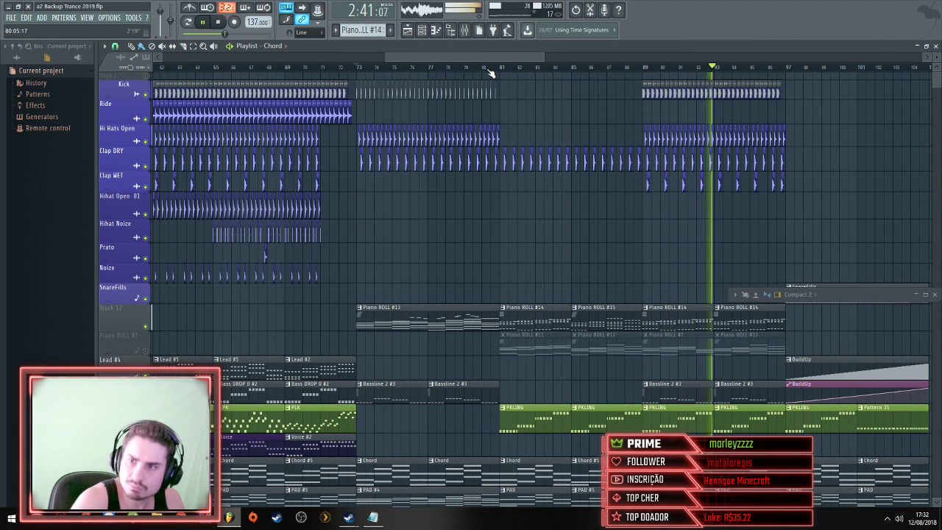
click(489, 68)
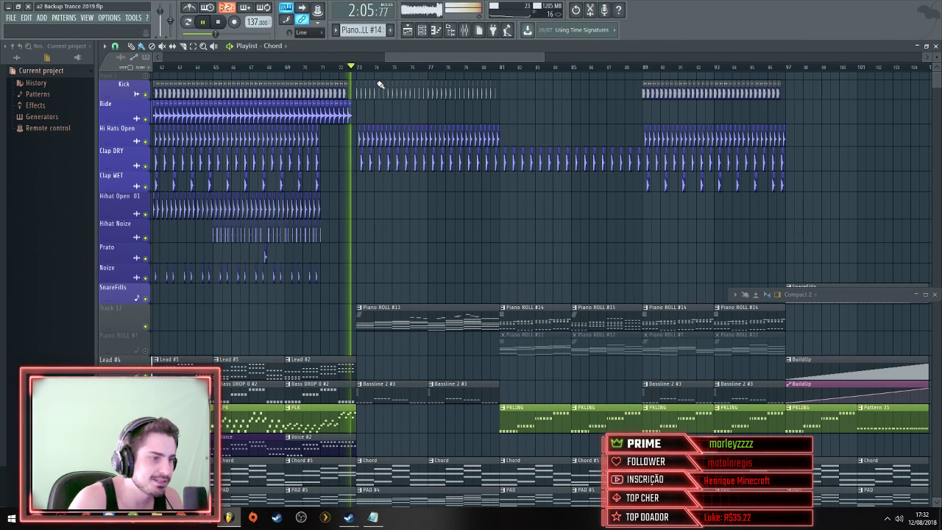
Raise the low point at bar 73 in the PAD automation clip to 18%
scroll(362, 133, up, 2)
scroll(360, 159, down, 5)
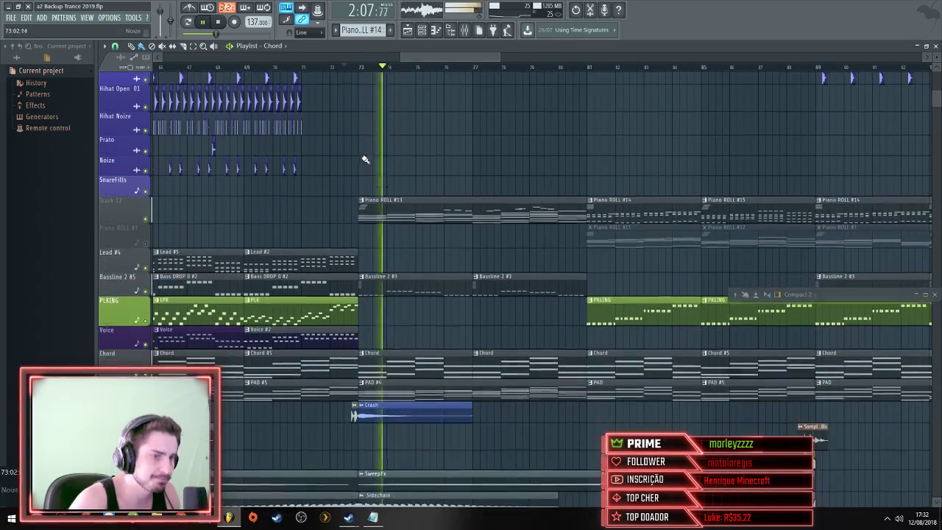
scroll(396, 162, down, 2)
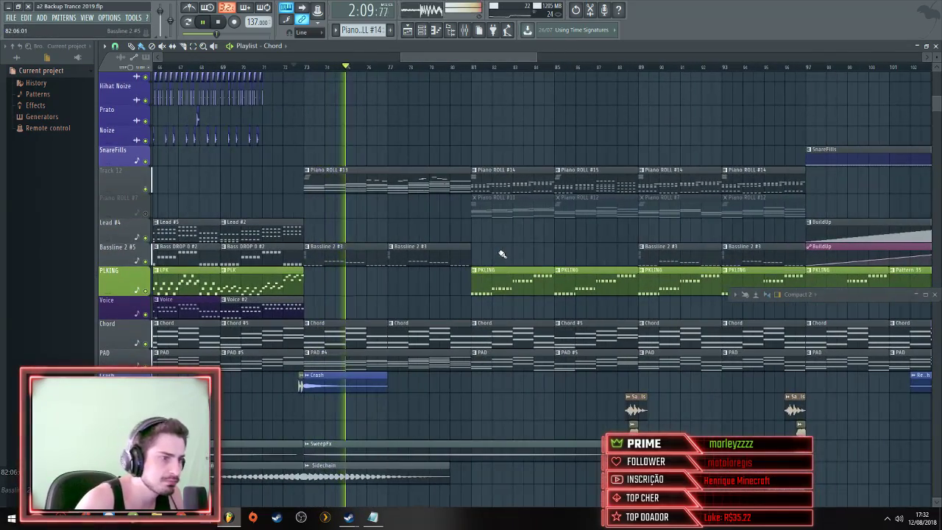
scroll(499, 249, down, 7)
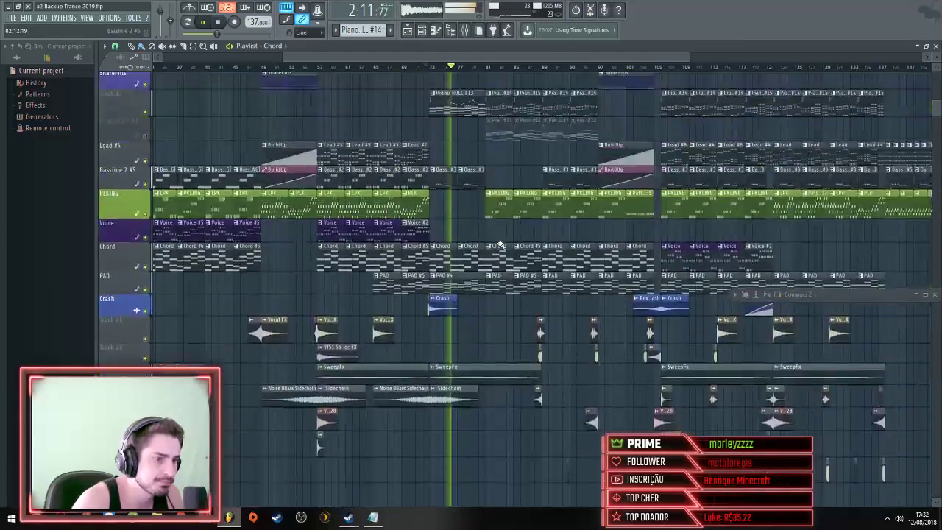
scroll(500, 245, down, 5)
scroll(501, 245, up, 3)
scroll(490, 258, down, 4)
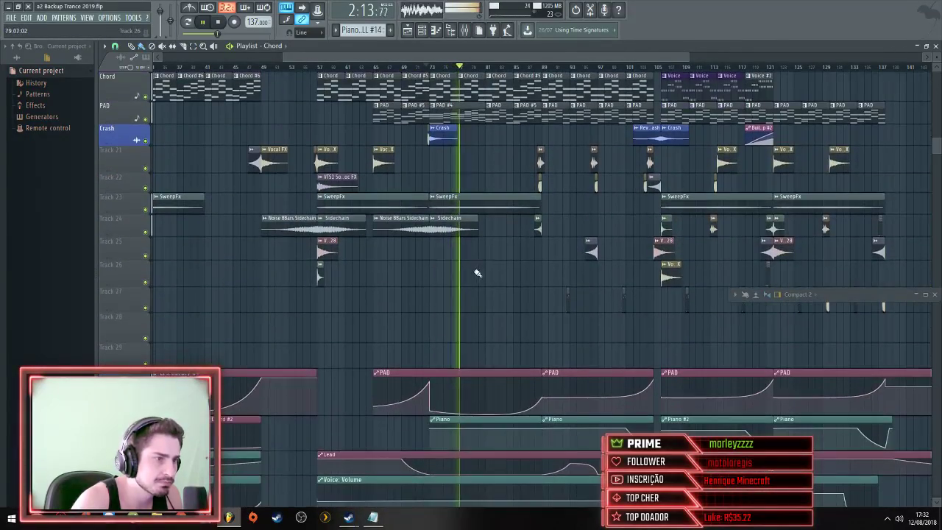
scroll(514, 342, up, 2)
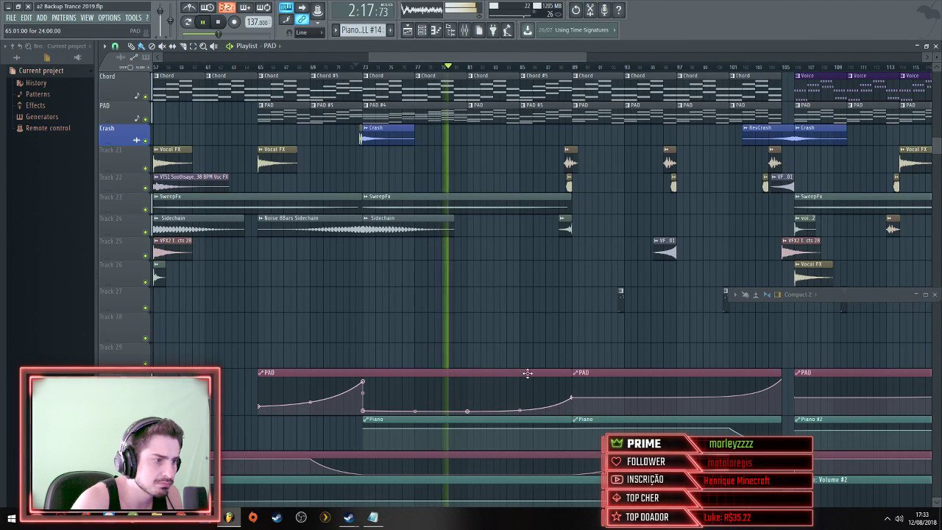
scroll(528, 373, up, 3)
scroll(508, 390, down, 3)
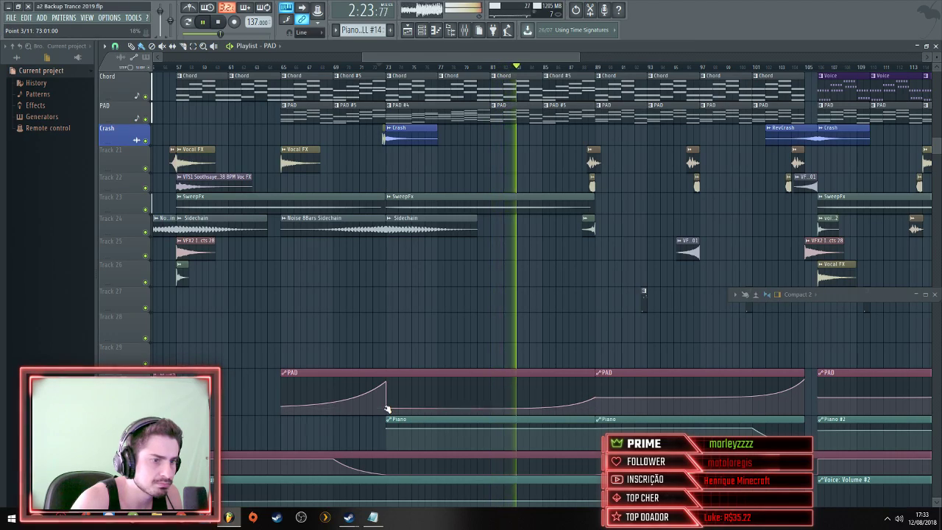
Delete the two PKLING patterns between bars 81 and 89
scroll(388, 409, up, 10)
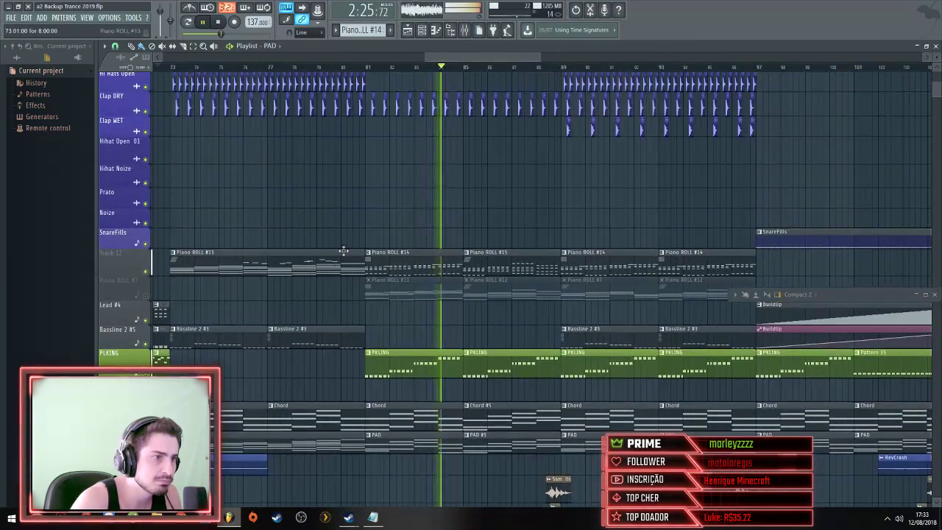
scroll(343, 251, down, 4)
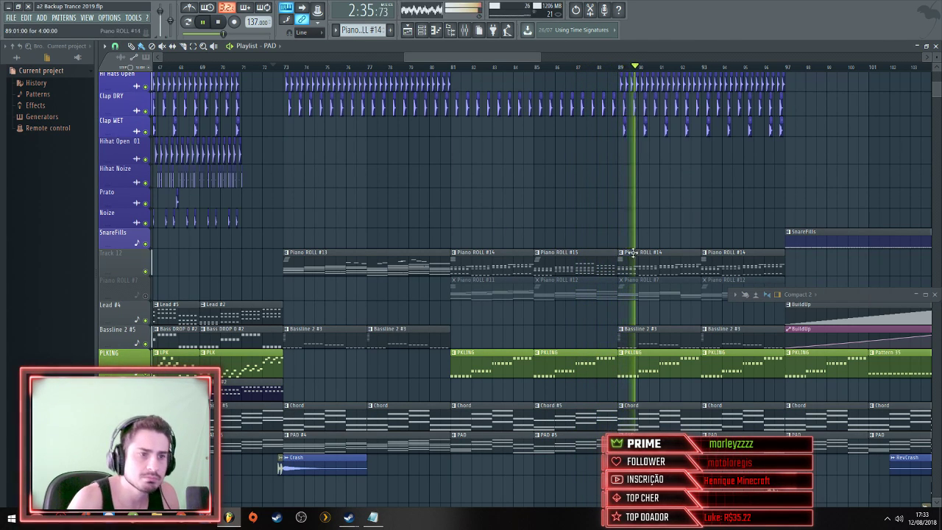
scroll(672, 250, up, 3)
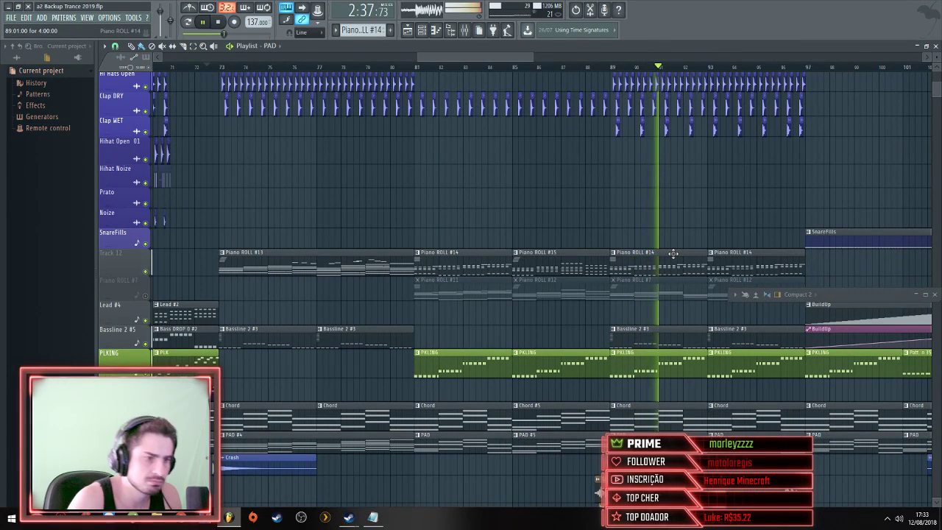
right_click(564, 359)
right_click(457, 361)
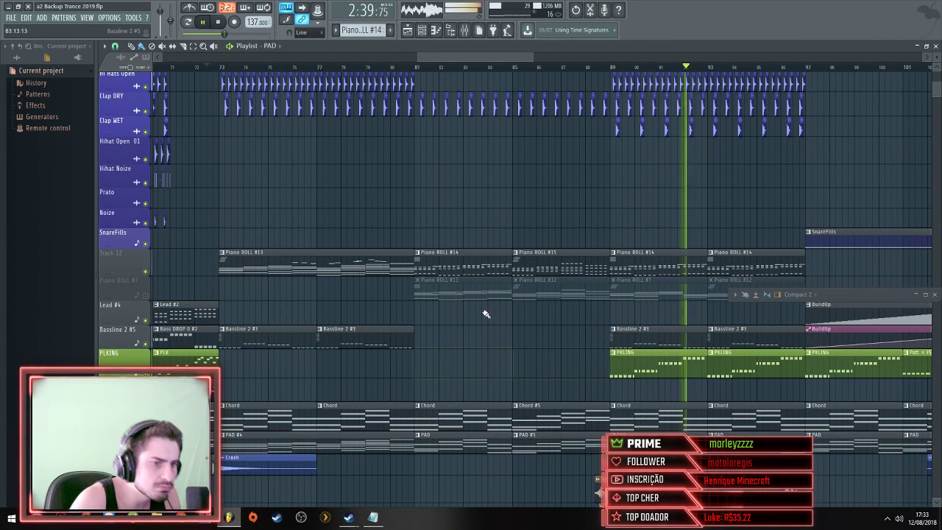
Play from around bar 81 and fill bars 81 to 89 of the bassline track with two Bassline 2 #3 patterns
click(407, 69)
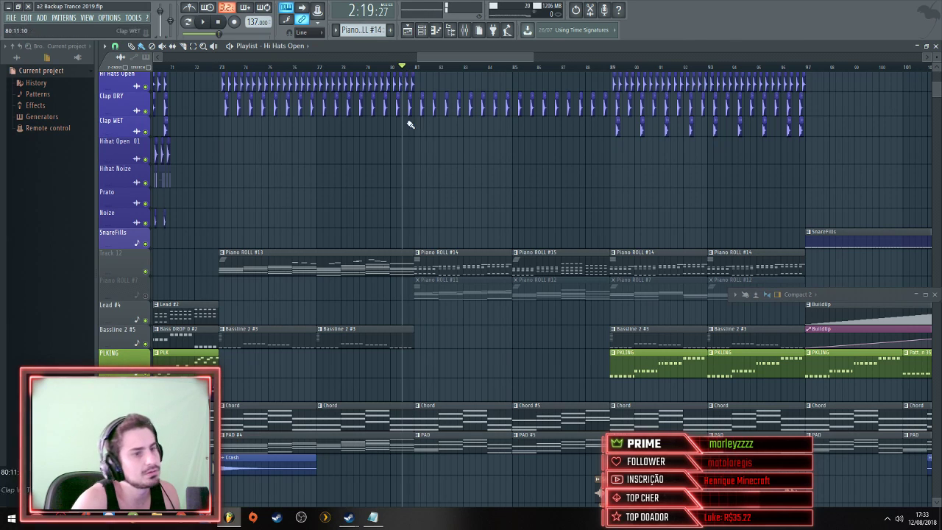
scroll(438, 201, down, 3)
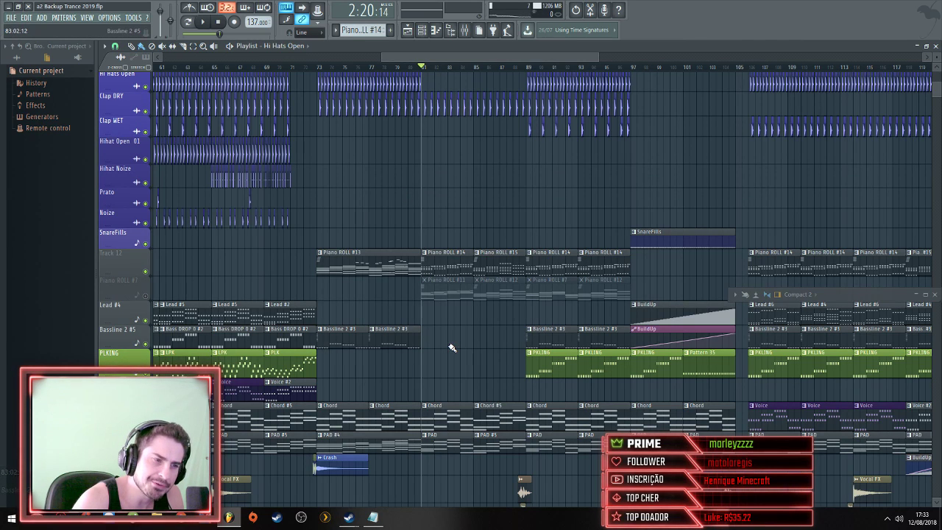
key(space)
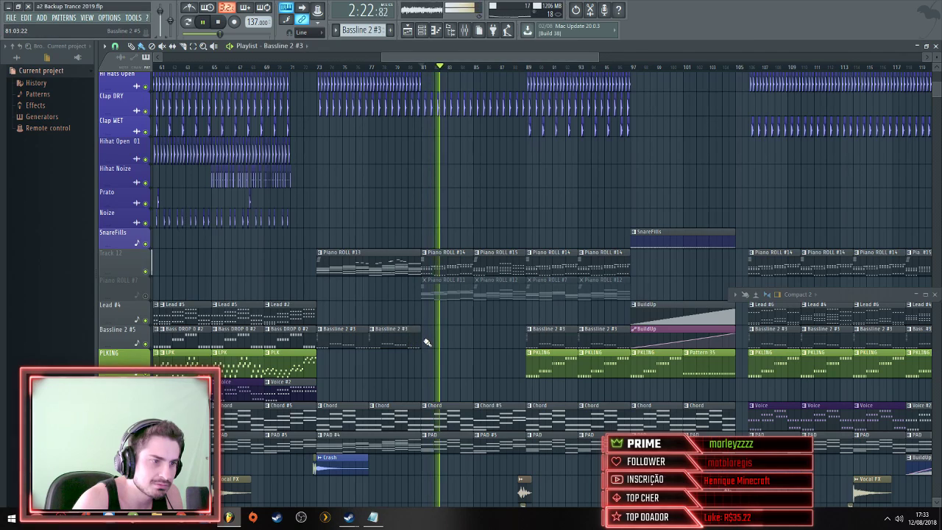
click(430, 342)
click(519, 328)
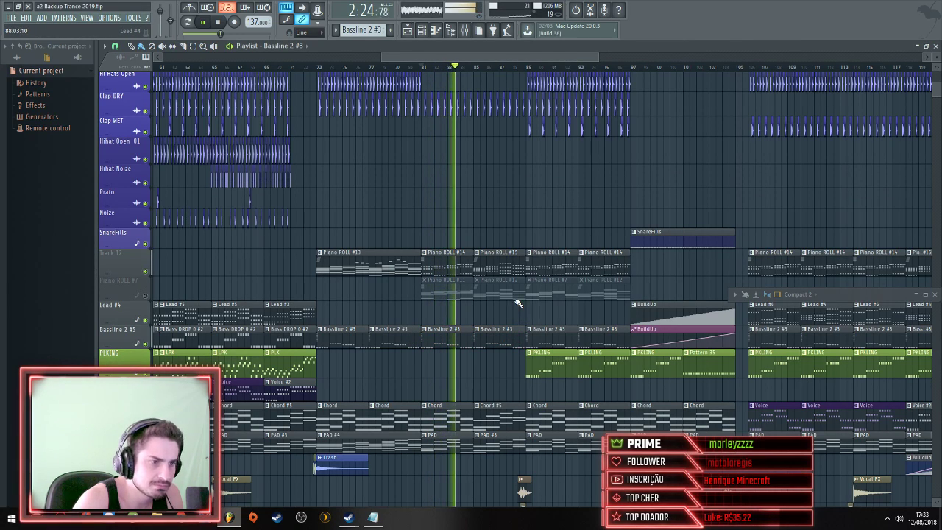
Copy the Kick track's clips from bars 73 to 81 into the empty stretch between bars 81 and 89
scroll(513, 288, up, 3)
scroll(512, 288, down, 6)
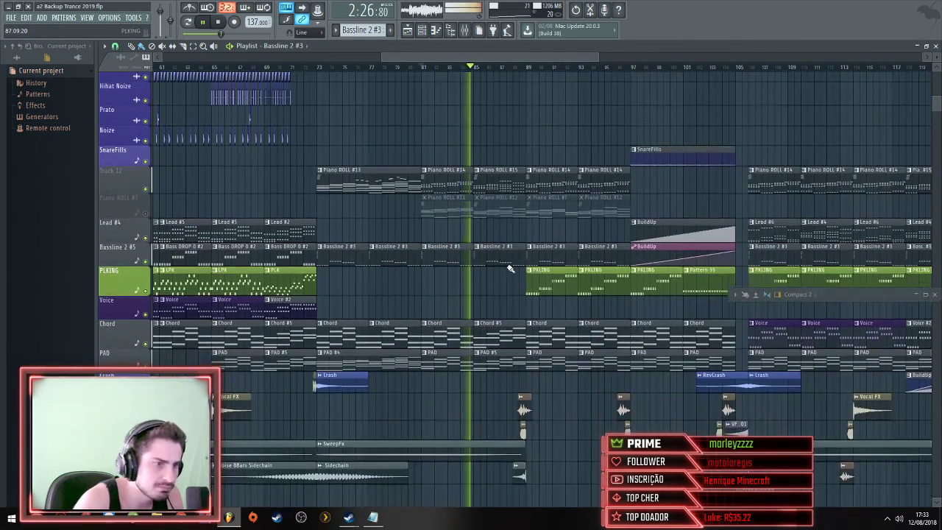
scroll(511, 269, up, 6)
scroll(495, 109, up, 2)
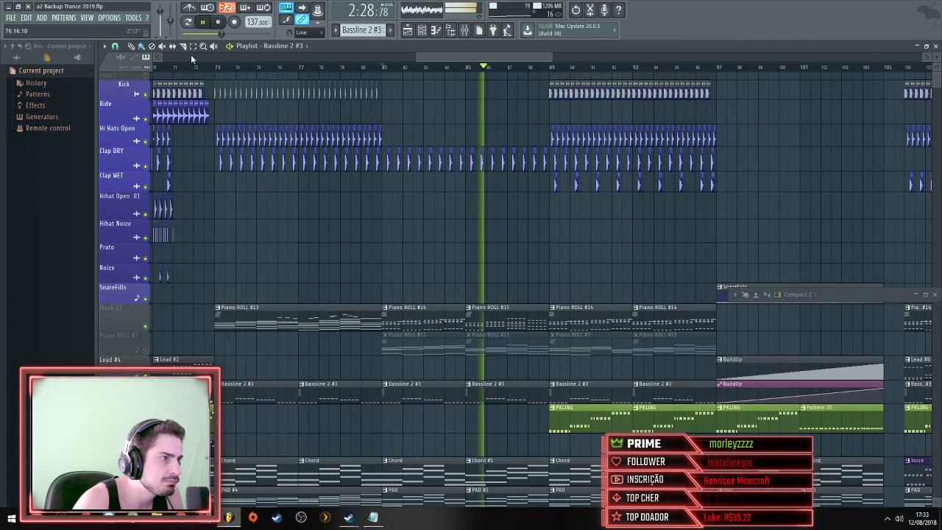
drag(400, 98, 213, 83)
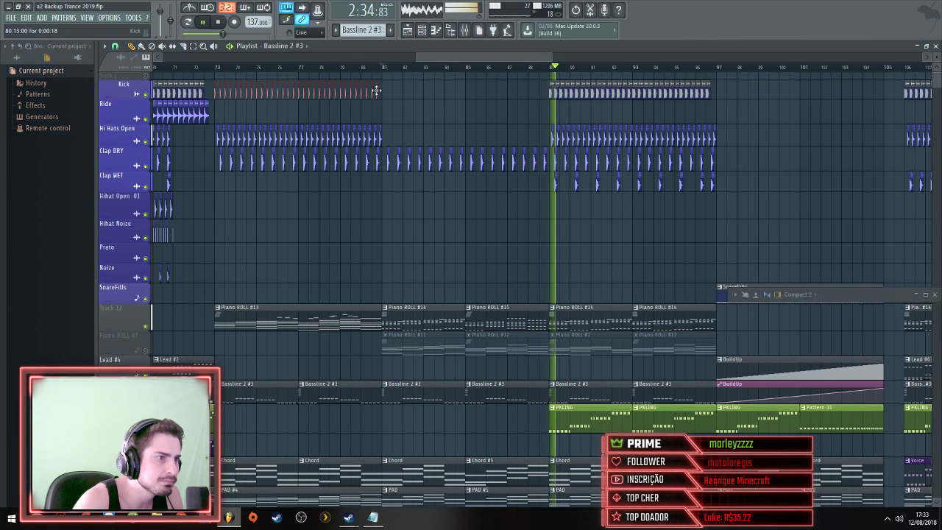
drag(381, 93, 545, 94)
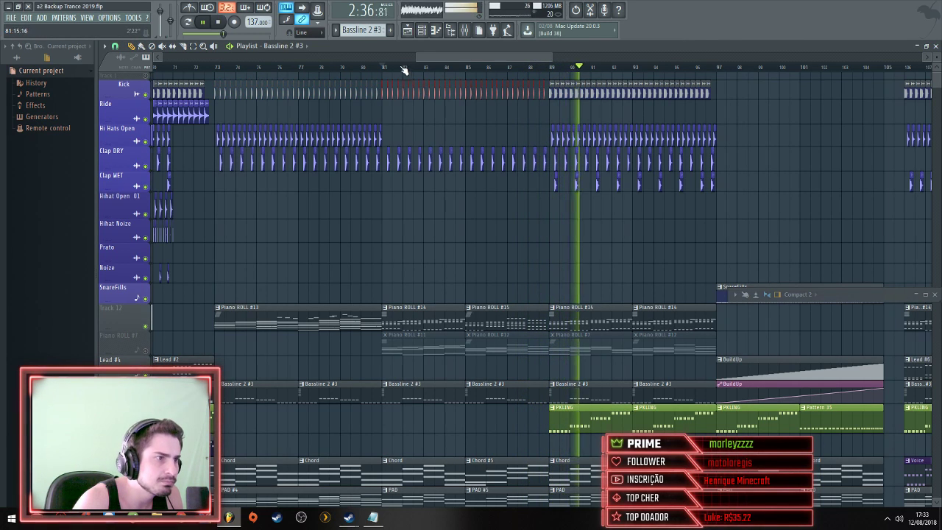
scroll(501, 204, down, 2)
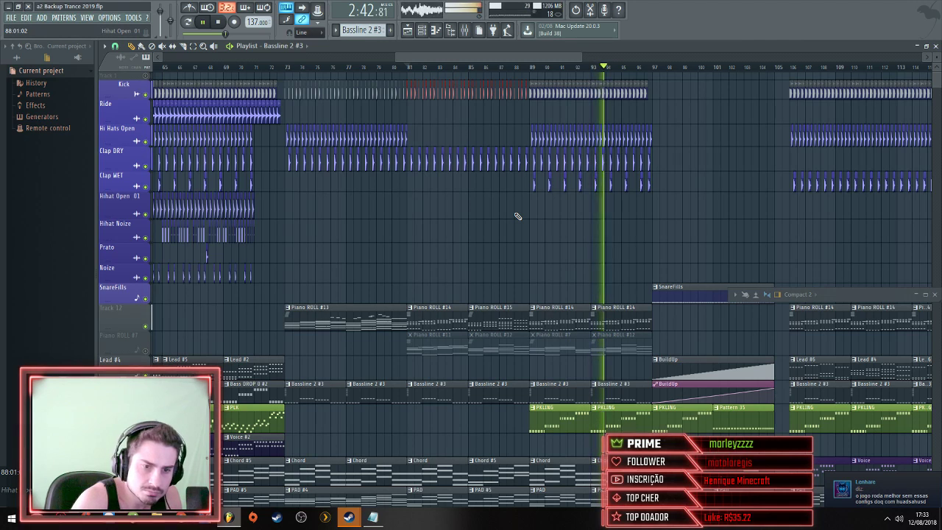
Switch to the Steam chat from the new message notification and reply "a bele"
click(874, 503)
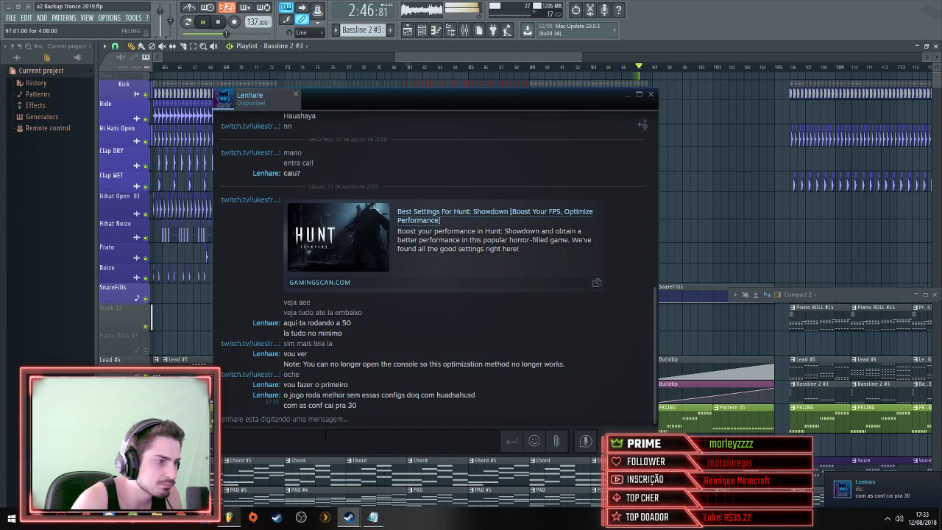
text(a bele)
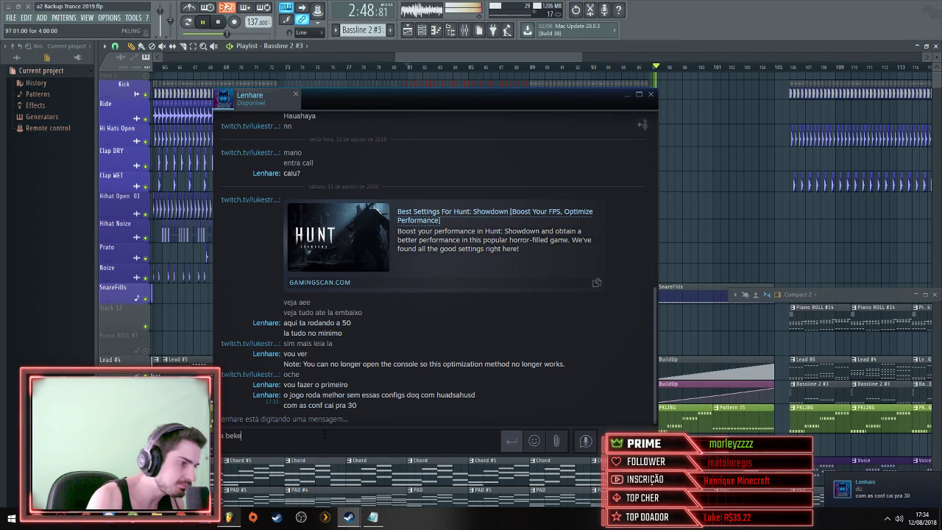
key(Return)
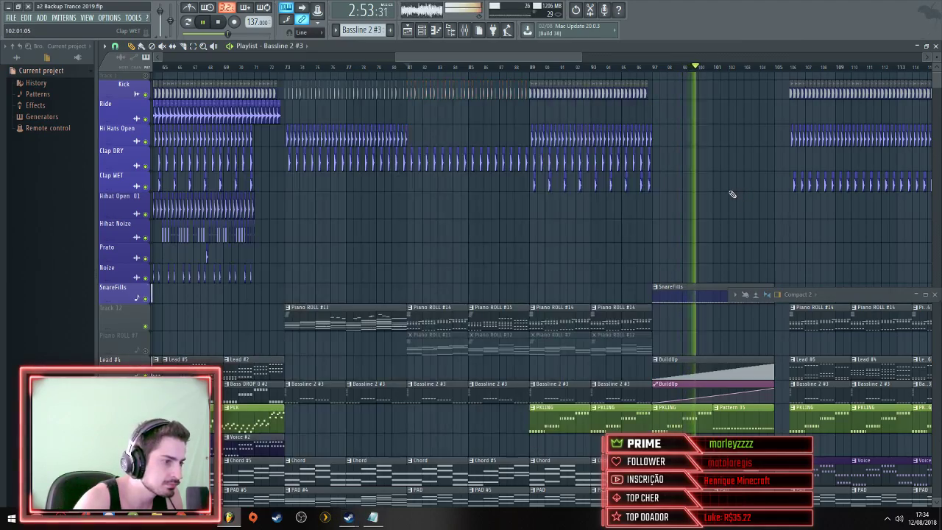
Return to the playlist, stop playback and place the playhead at bar 73
click(731, 196)
scroll(731, 196, down, 3)
scroll(685, 206, right, 5)
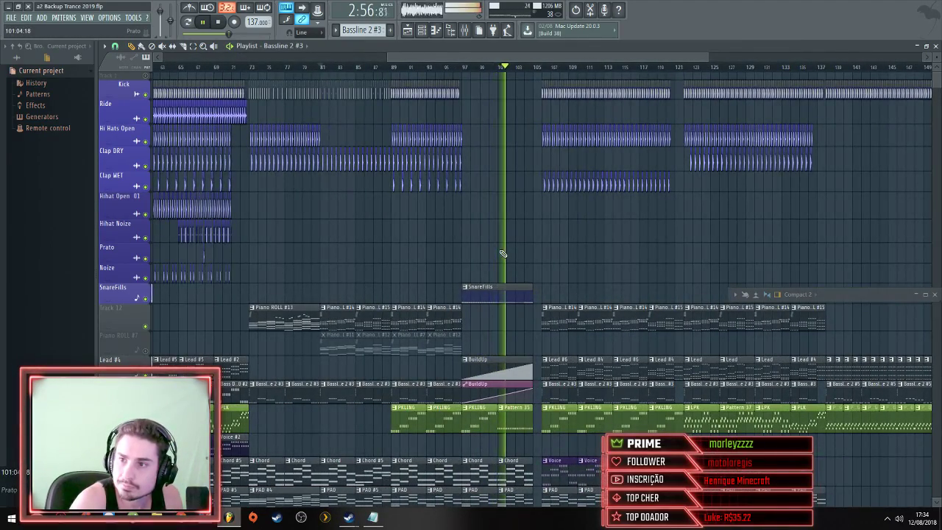
key(space)
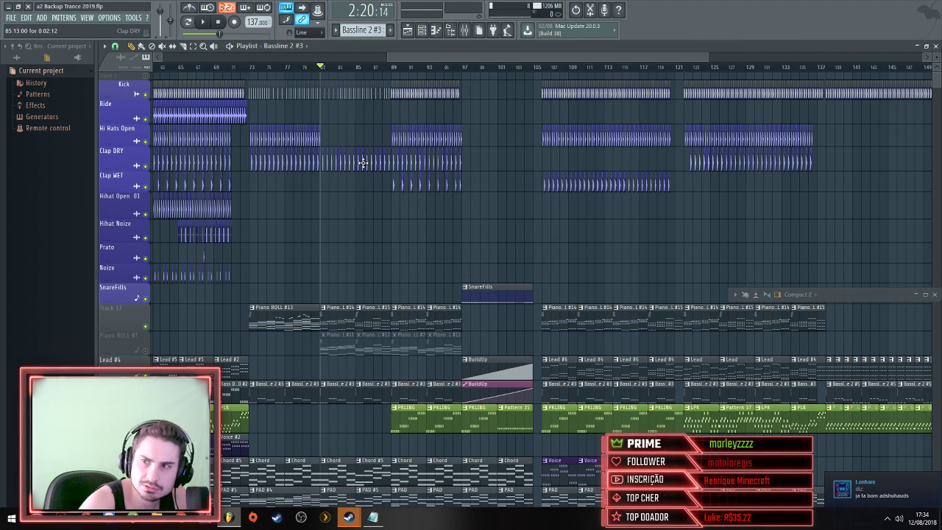
scroll(254, 126, up, 3)
click(254, 68)
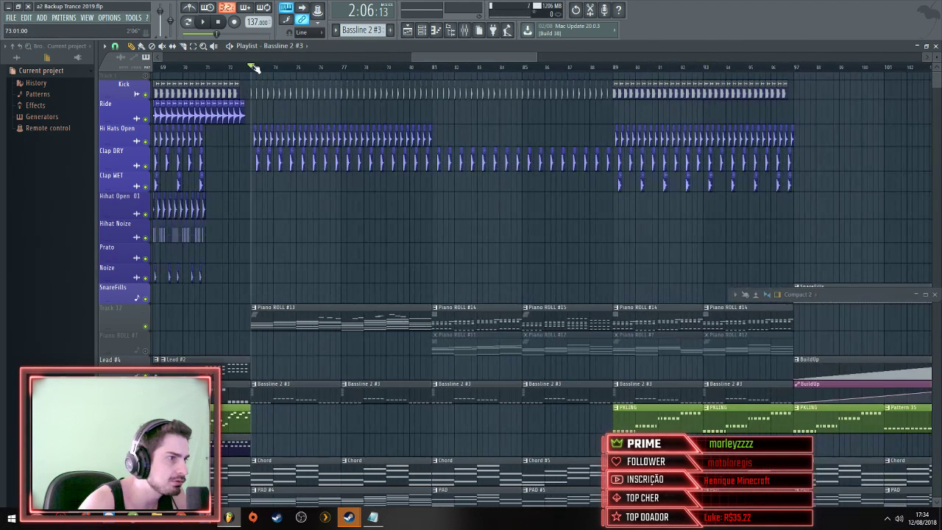
Choose the Hi Hats Open and Clap DRY clips at bar 73 and inspect Clap DRY's sample settings
click(256, 131)
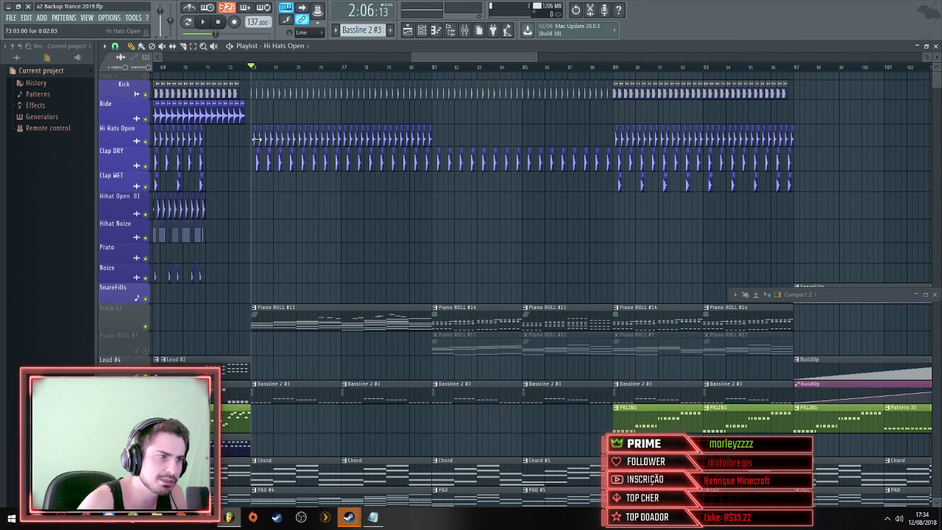
click(267, 160)
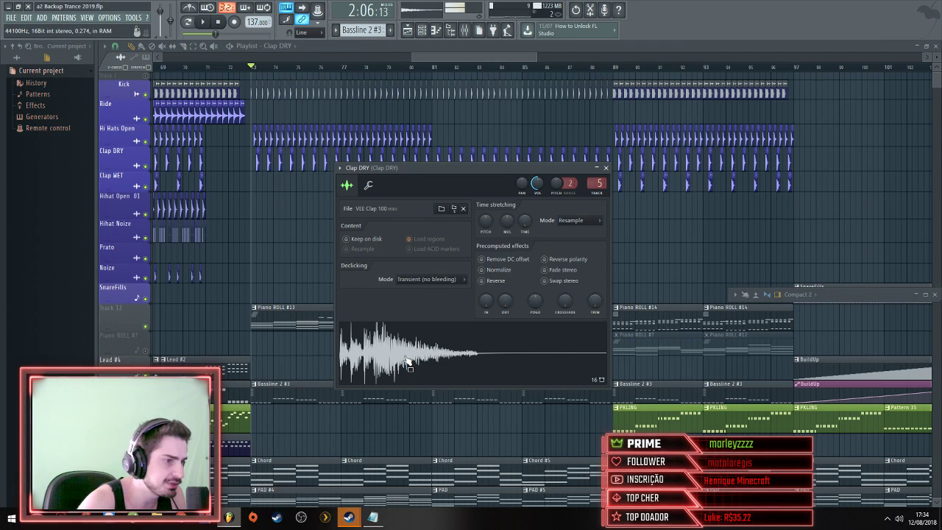
key(Escape)
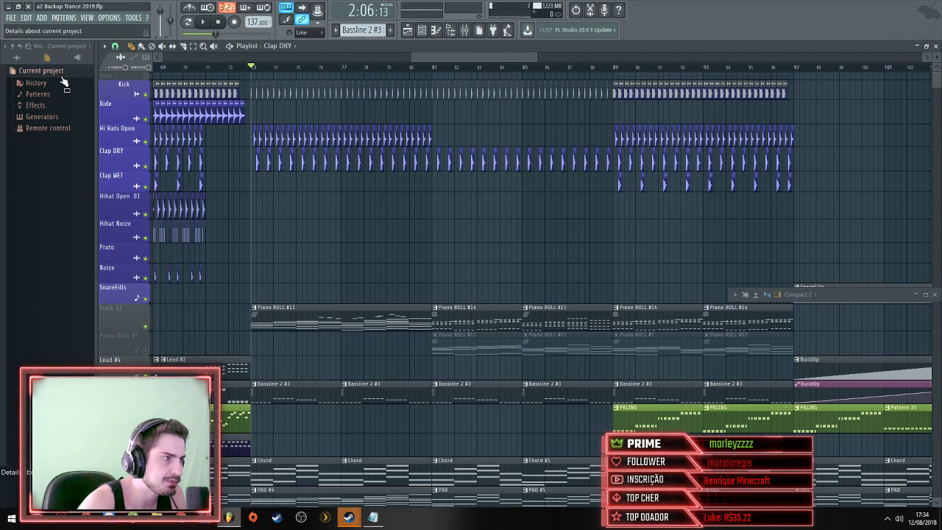
Show all library folders in the browser and widen it until the sample pack names are readable
click(41, 70)
drag(98, 103, 112, 103)
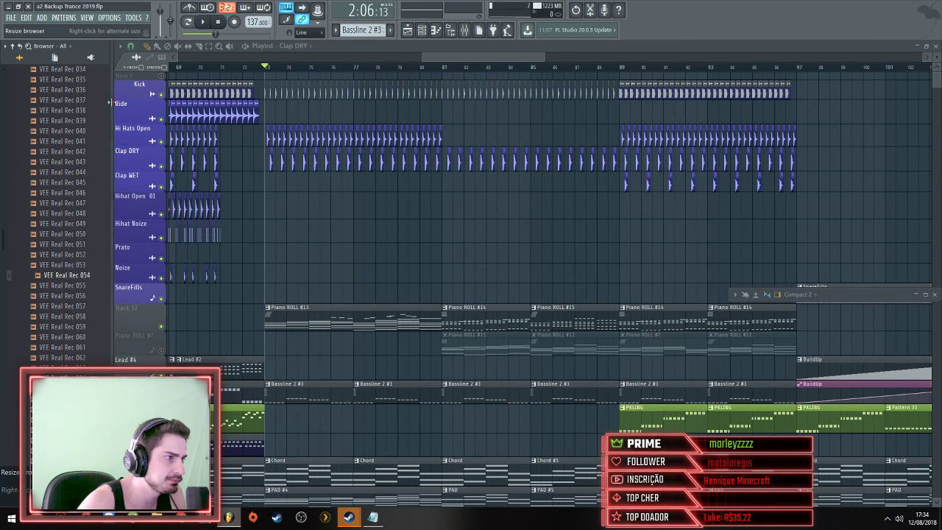
scroll(74, 158, up, 10)
click(70, 235)
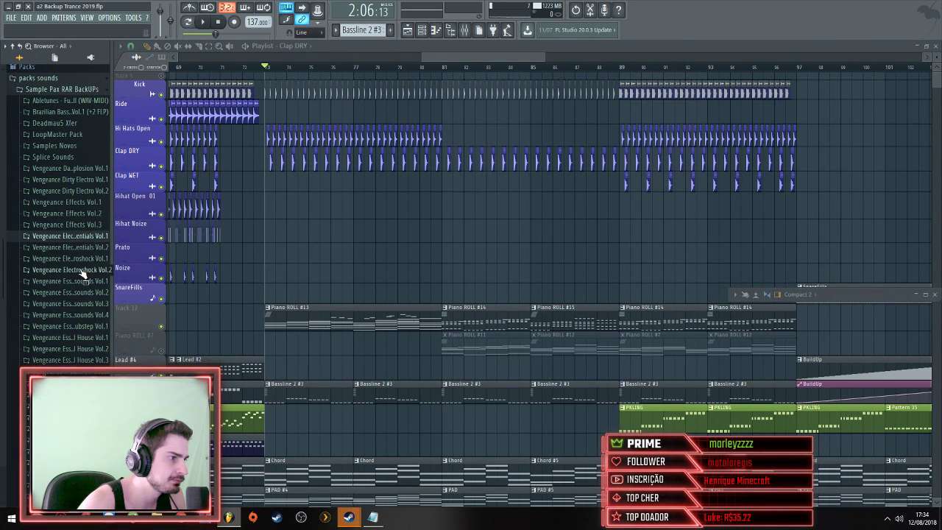
scroll(78, 269, down, 5)
drag(112, 360, 153, 360)
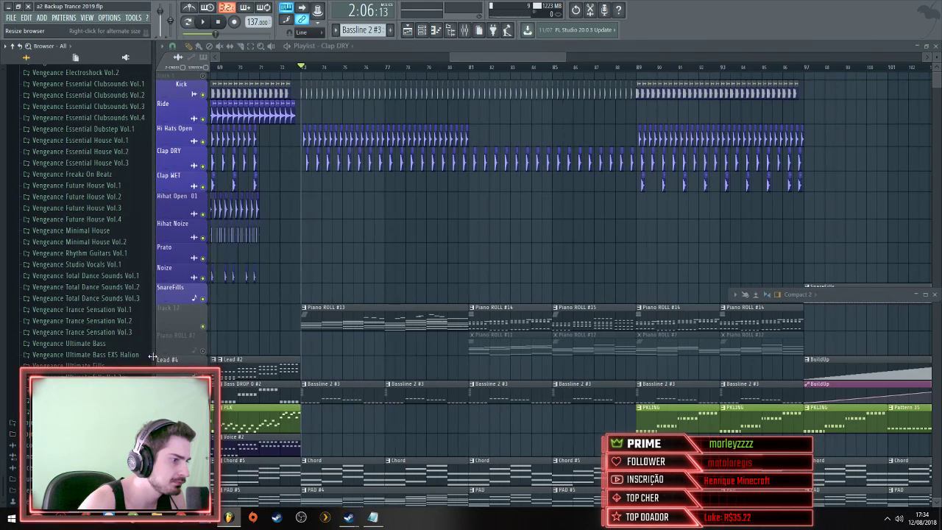
scroll(121, 353, up, 10)
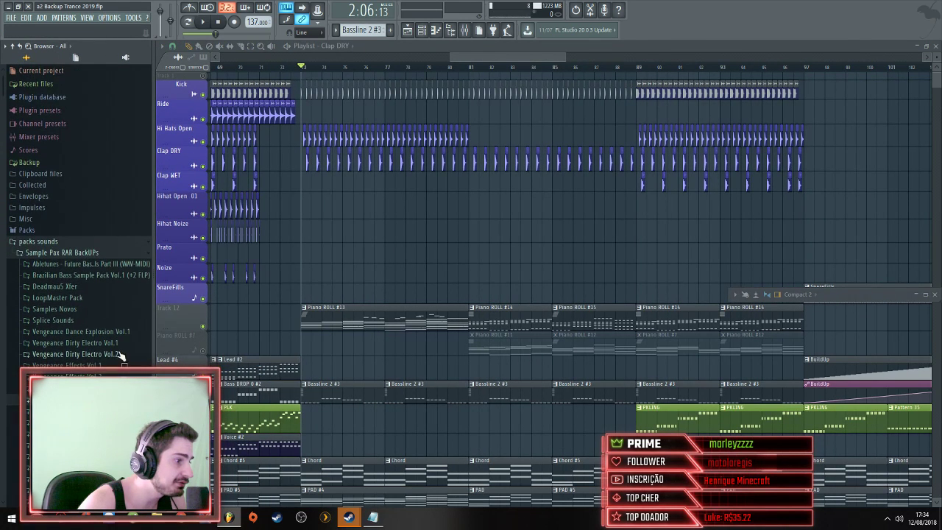
Expand the Splice Sounds folders down to the contents of Splice Sounds of KSHMR Vol 1
click(114, 277)
click(110, 276)
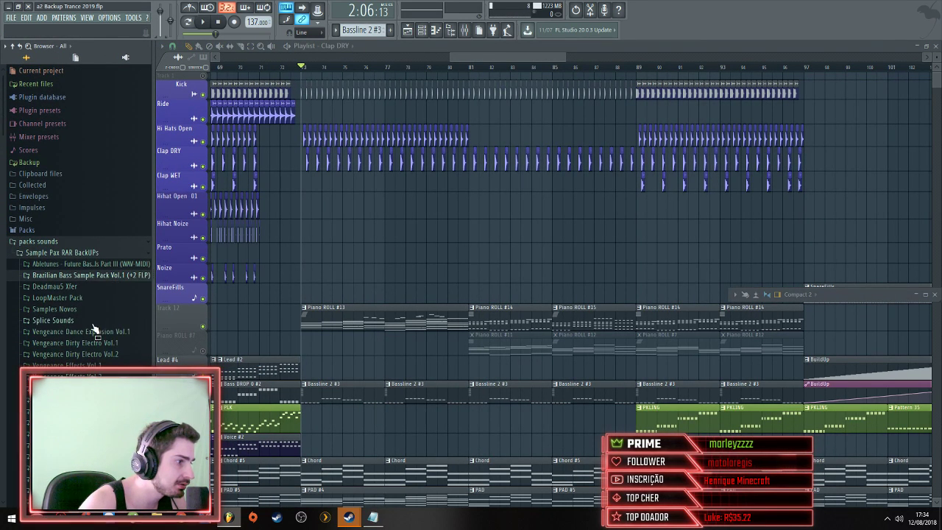
click(107, 321)
click(105, 332)
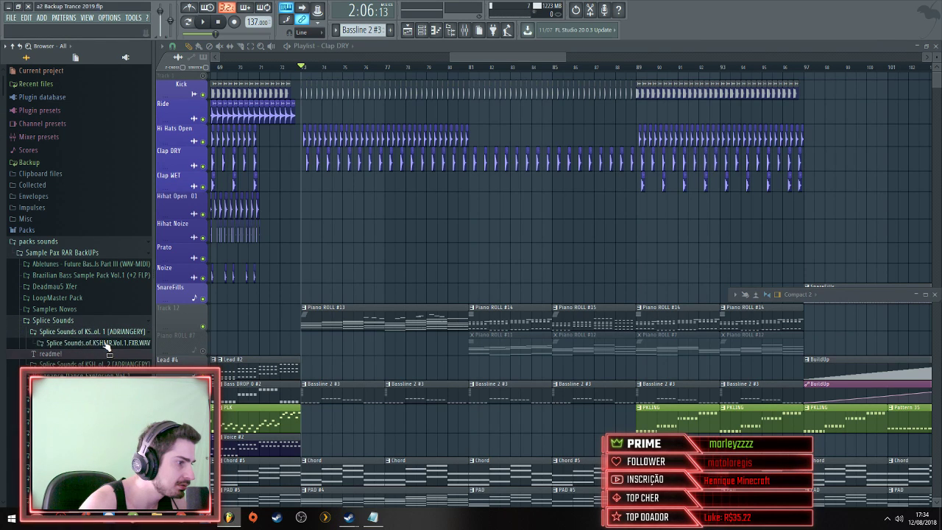
click(105, 342)
scroll(104, 340, down, 5)
click(110, 107)
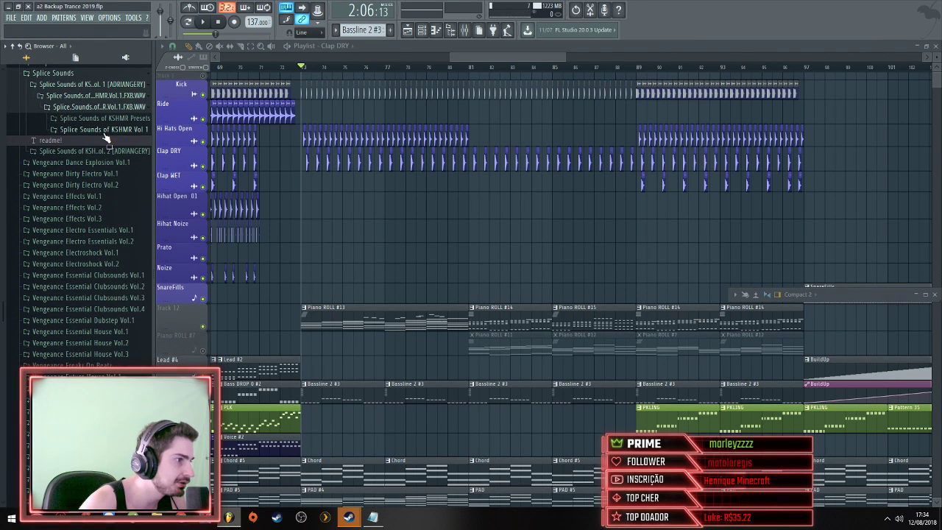
double_click(151, 127)
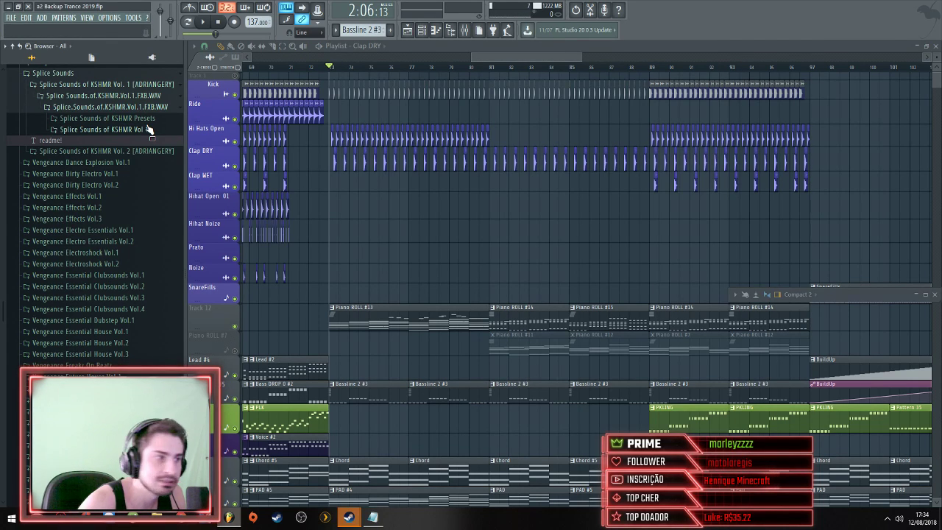
click(150, 128)
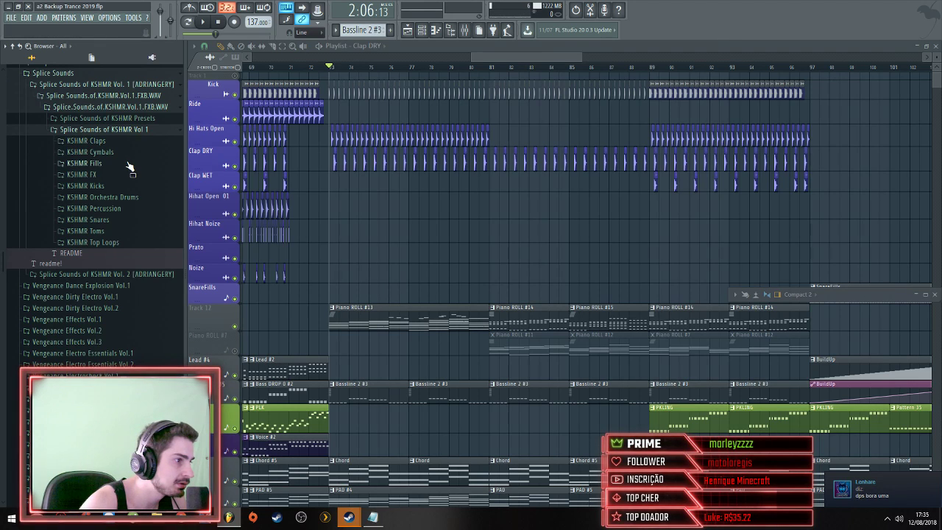
Reply "s", "show", "down" and "aiuauhhuiauhia" in the Steam chat, and return to the playlist
click(834, 480)
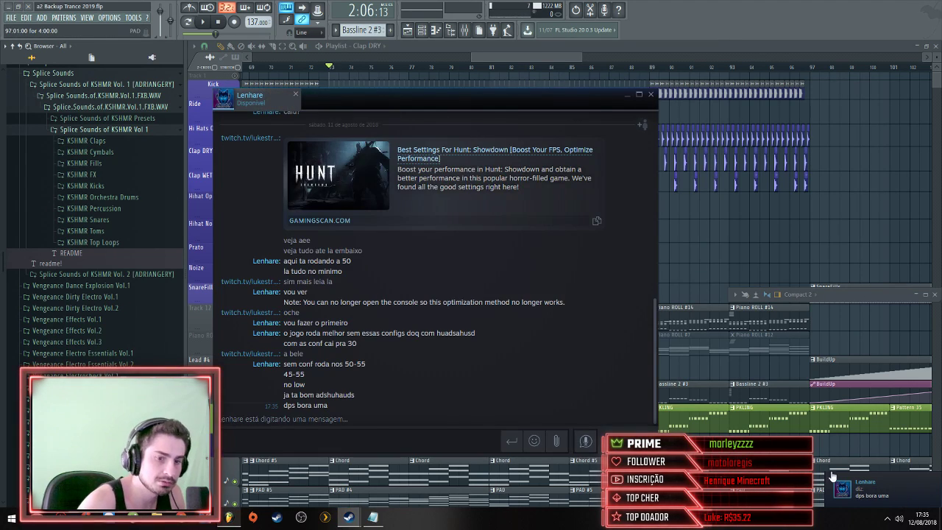
text(s)
key(Return)
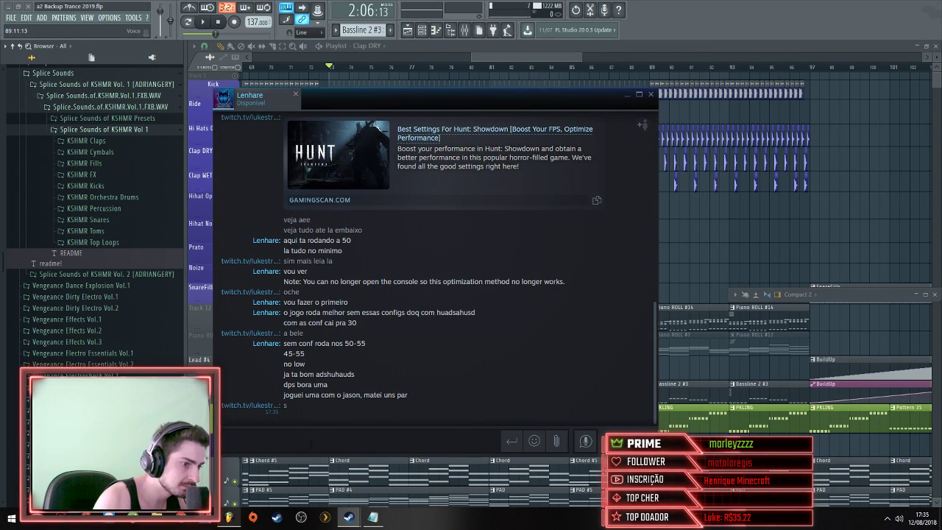
text(show)
key(Return)
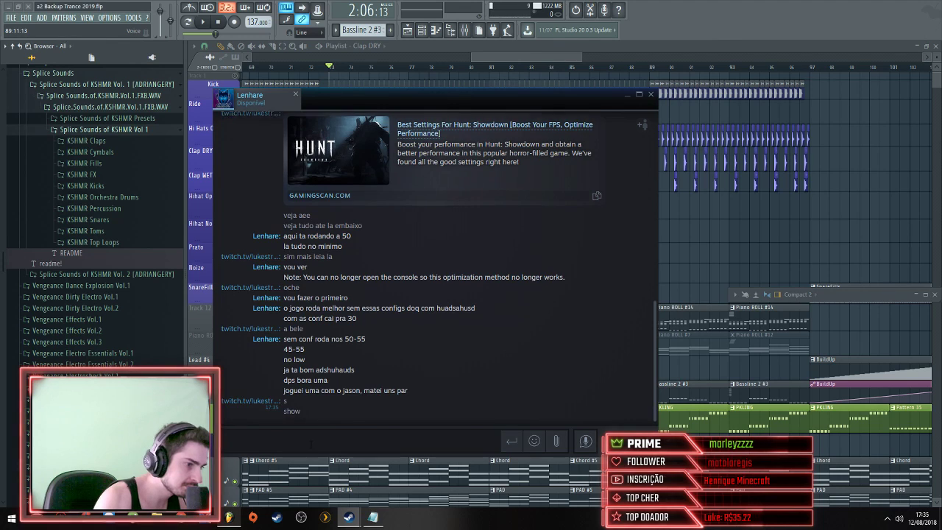
key(Return)
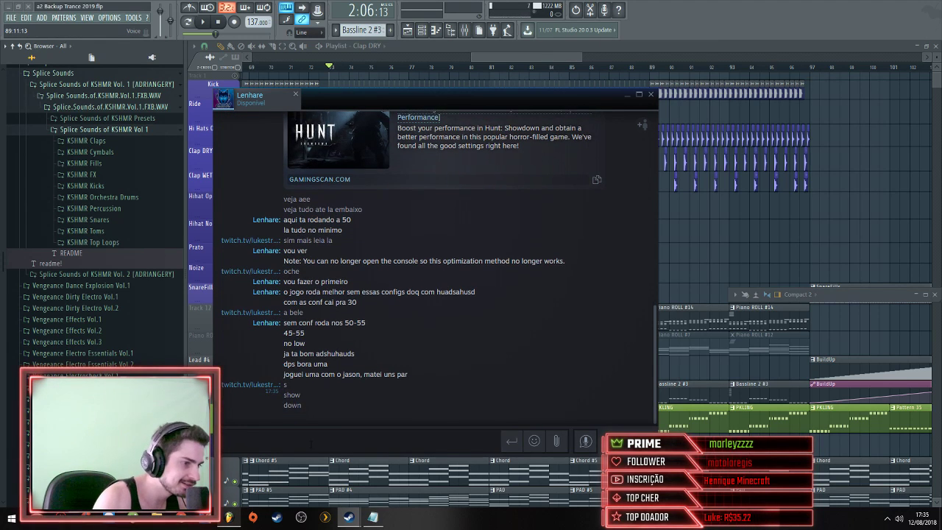
text(aiuauhhuiauhia)
key(Return)
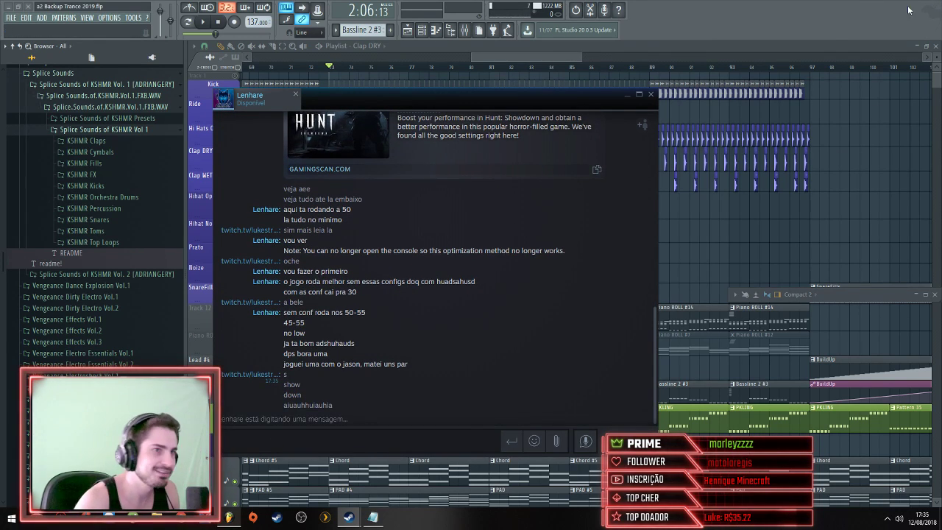
click(855, 169)
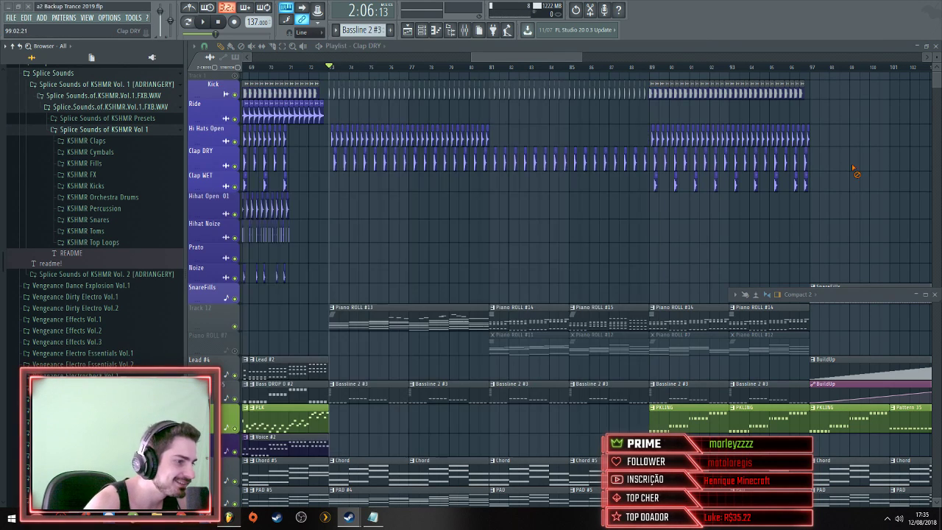
Open KSHMR Claps and its Pre-Shifted Claps folder, and audition the clap samples
click(105, 142)
click(110, 164)
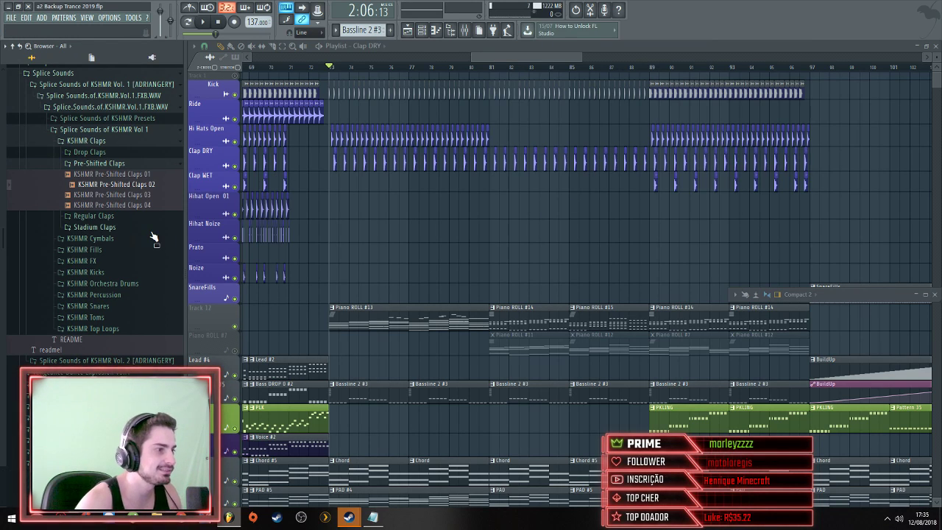
click(151, 196)
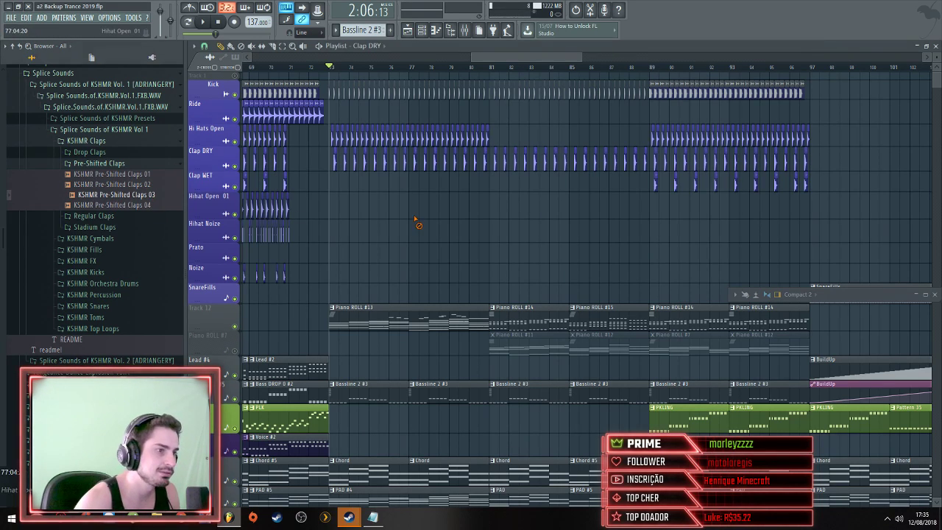
right_click(146, 175)
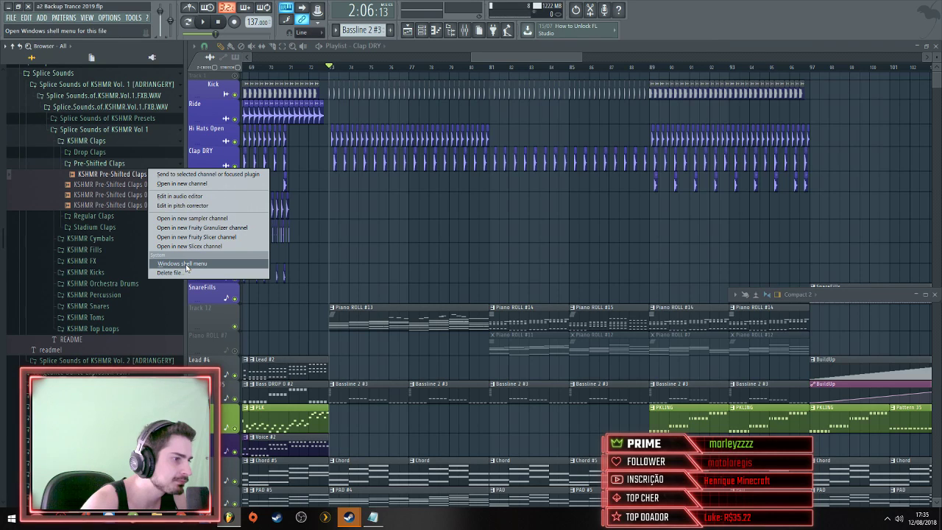
click(179, 189)
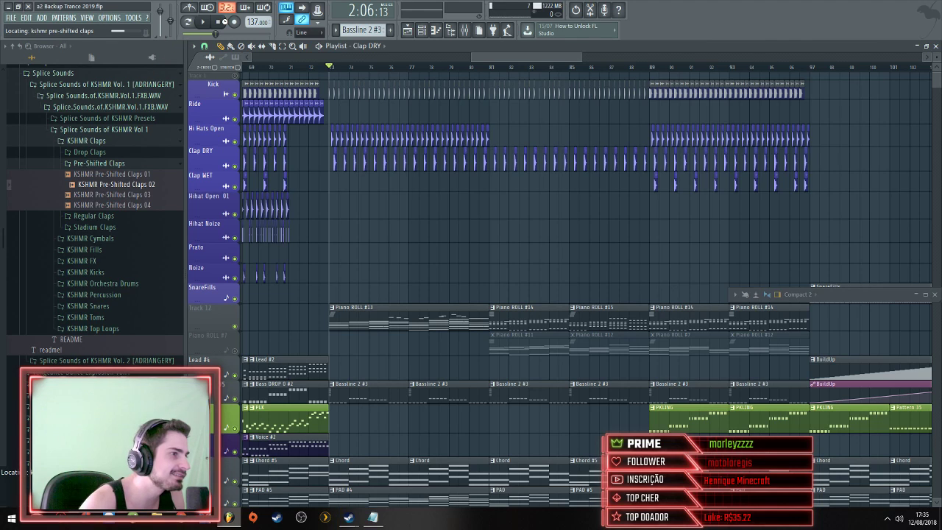
key(space)
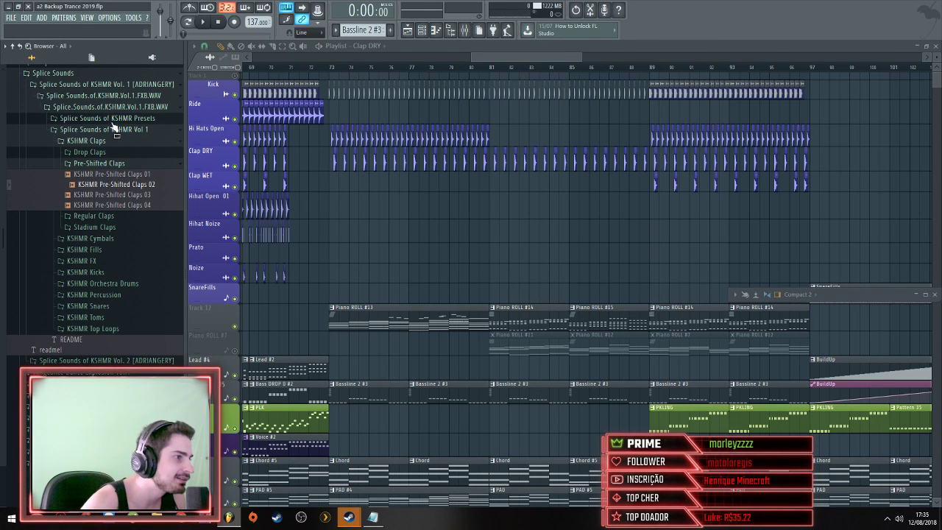
Collapse the KSHMR Vol. 1 folders and expand Vol. 2 down to KSHMR - Sounds of KSHMR VOL 2
click(112, 129)
click(112, 106)
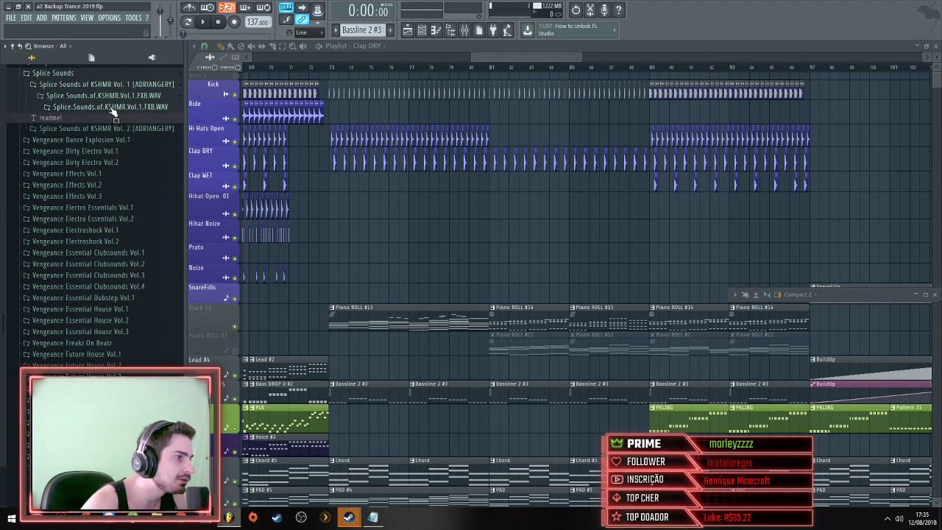
click(114, 95)
click(116, 84)
click(120, 157)
click(122, 169)
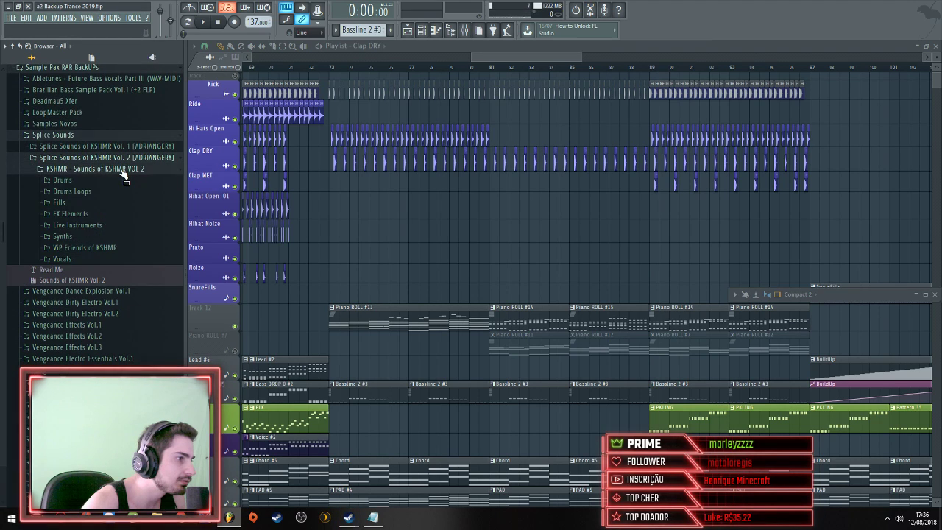
Look through ViP Friends of KSHMR and Vocals, auditioning KSHMR Vocal Bed 05 - (Fm) and KSHMR Vocal Arp 02 - (Em) (102bpm)
click(95, 248)
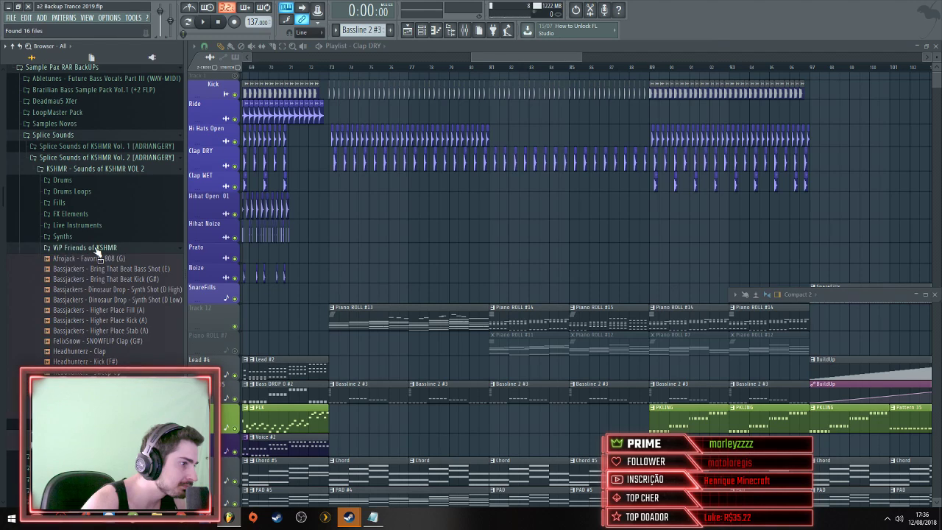
click(95, 248)
click(81, 259)
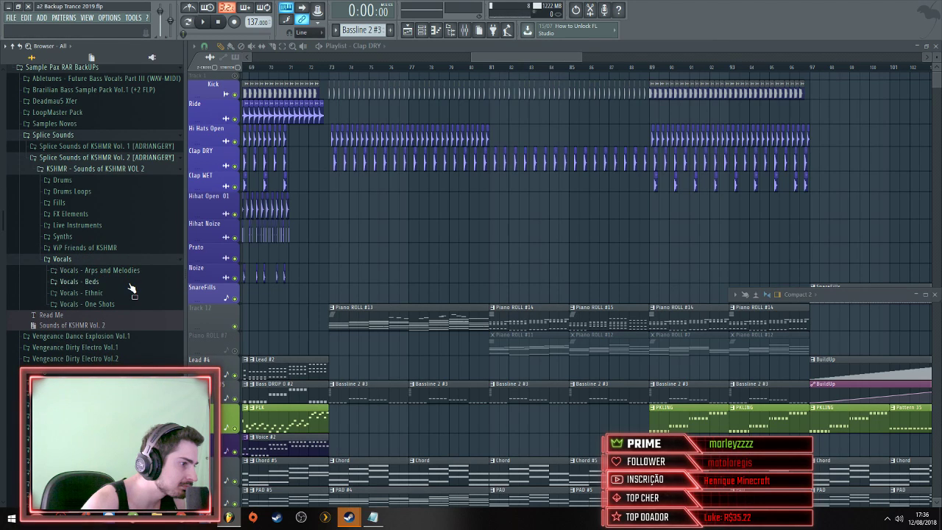
click(129, 284)
click(127, 303)
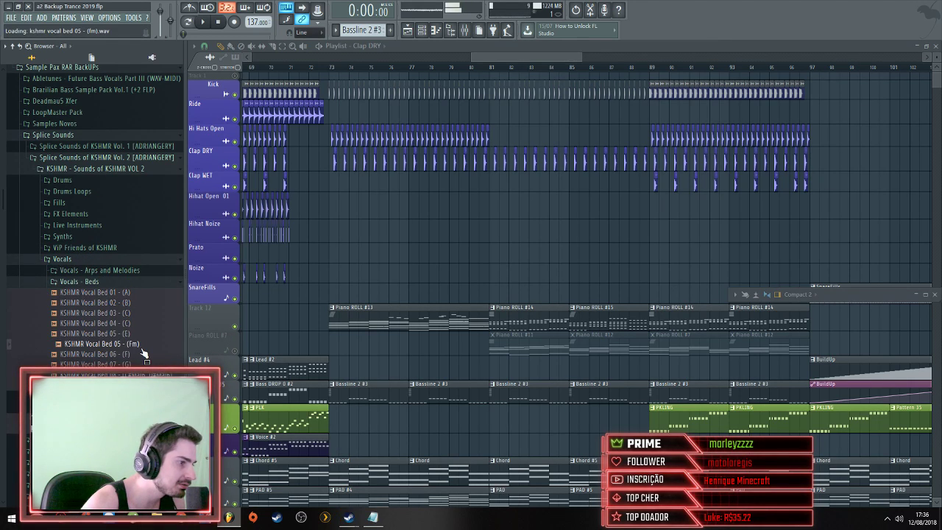
click(103, 270)
click(110, 291)
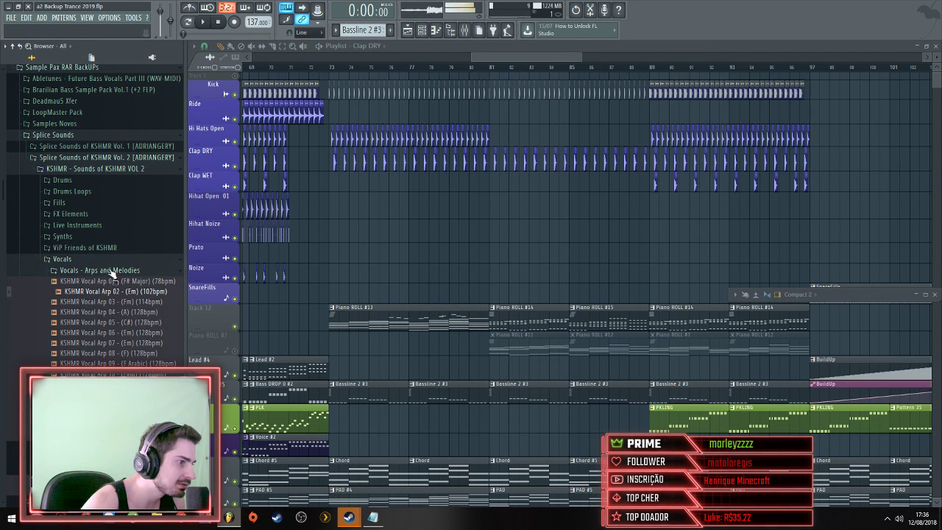
Open the Pre-Shifted Claps folder under Drums and Claps in KSHMR VOL 2, and audition KSHMR Pre-Shifted Clap 05
click(96, 261)
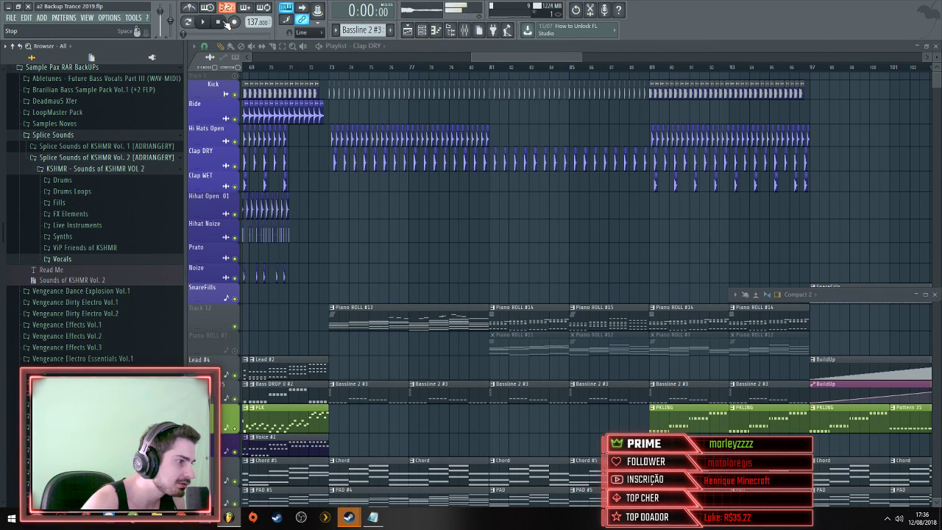
click(96, 182)
click(91, 203)
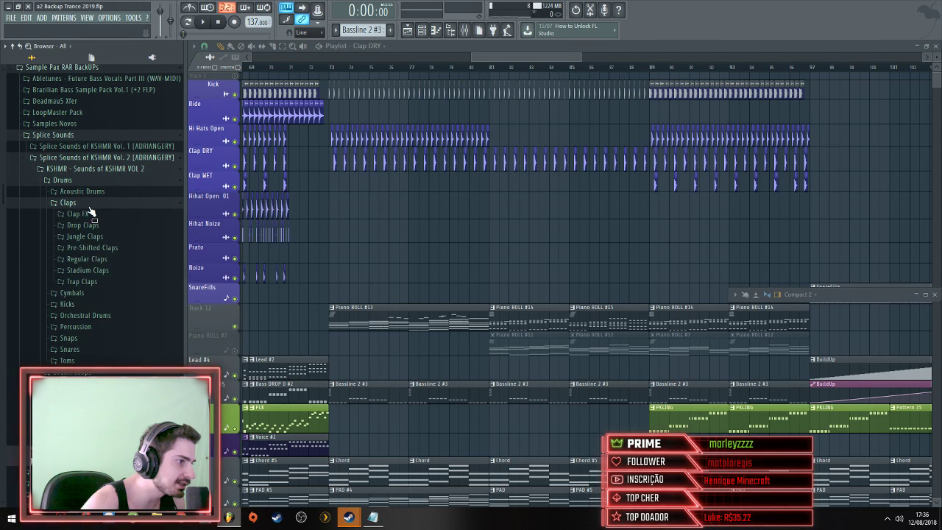
click(128, 248)
click(118, 271)
click(140, 299)
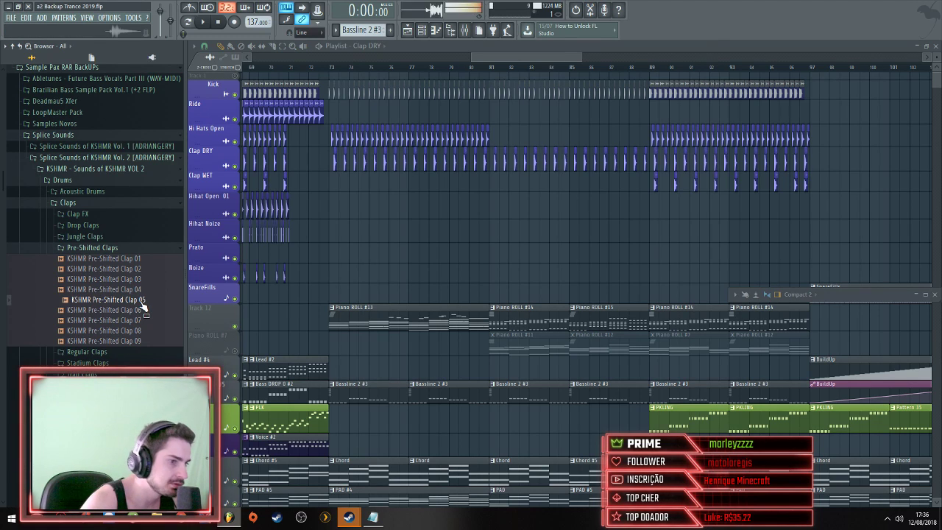
Place KSHMR Pre-Shifted Clap 05 on the Clap WET track just before the first Clap DRY hit of bar 73, and play from there
click(332, 67)
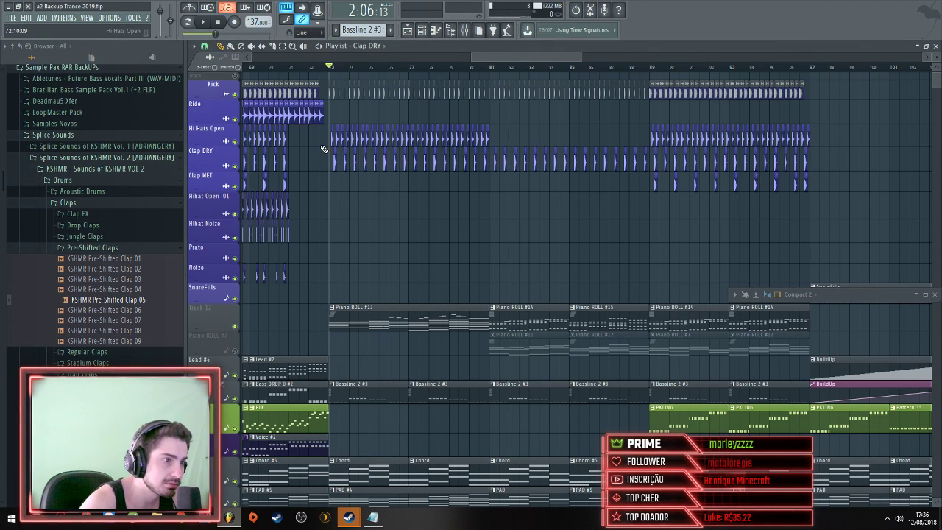
drag(109, 306, 413, 184)
scroll(337, 185, up, 6)
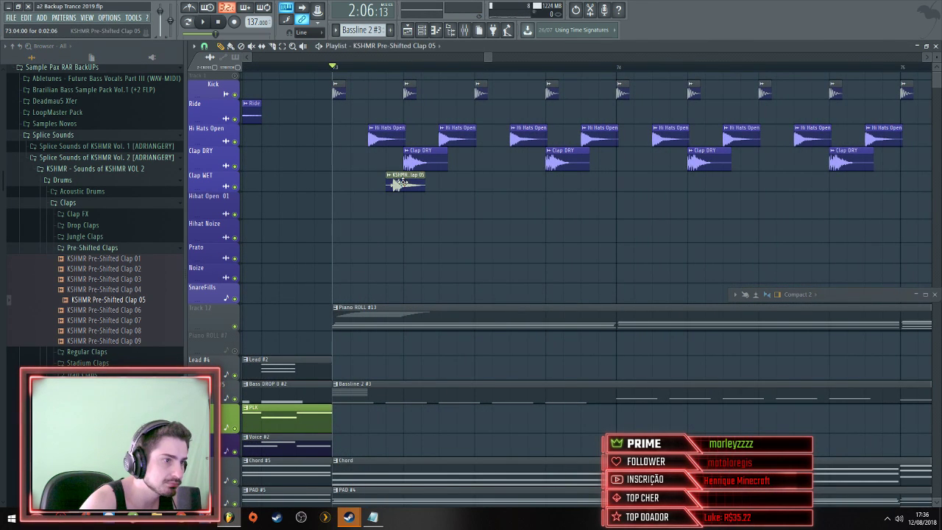
scroll(414, 184, up, 2)
key(space)
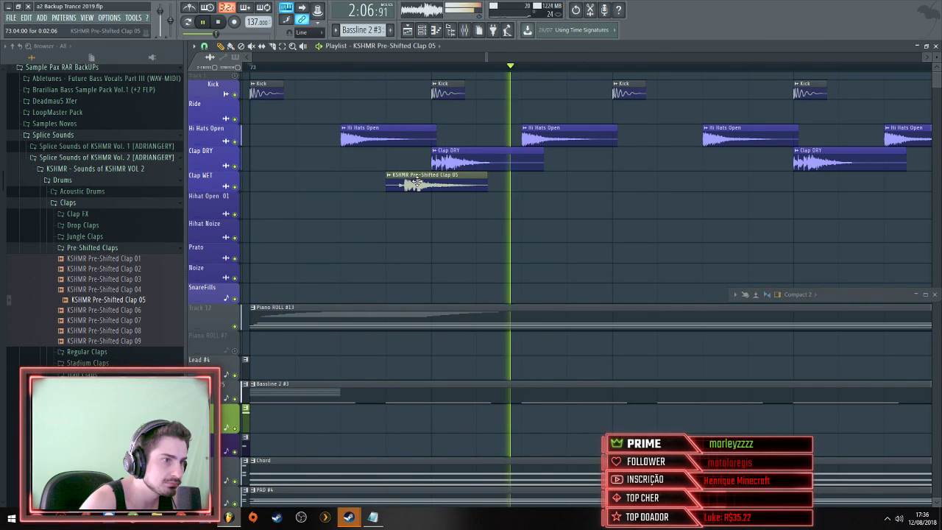
Reposition the Pre-Shifted Clap 05 clip around the first Clap DRY hit by ear, and add a second copy near the second hit
key(space)
drag(432, 185, 413, 185)
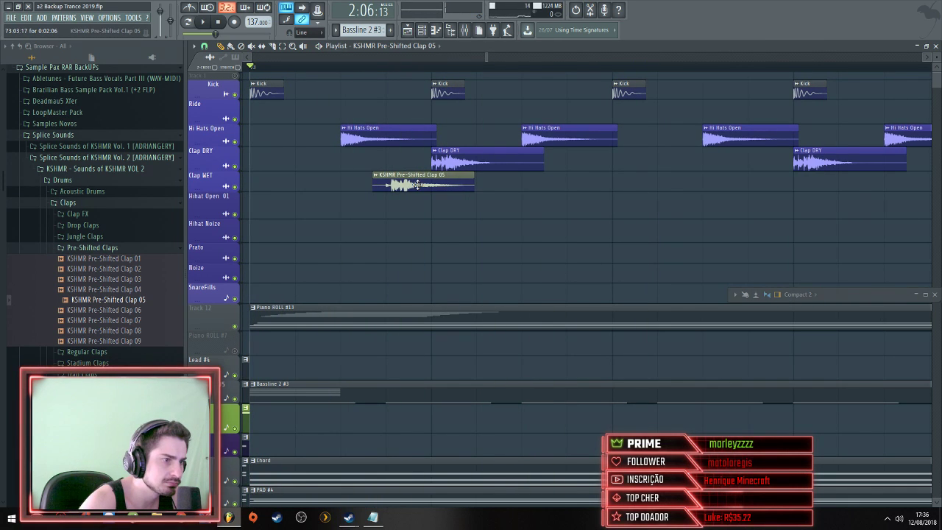
key(space)
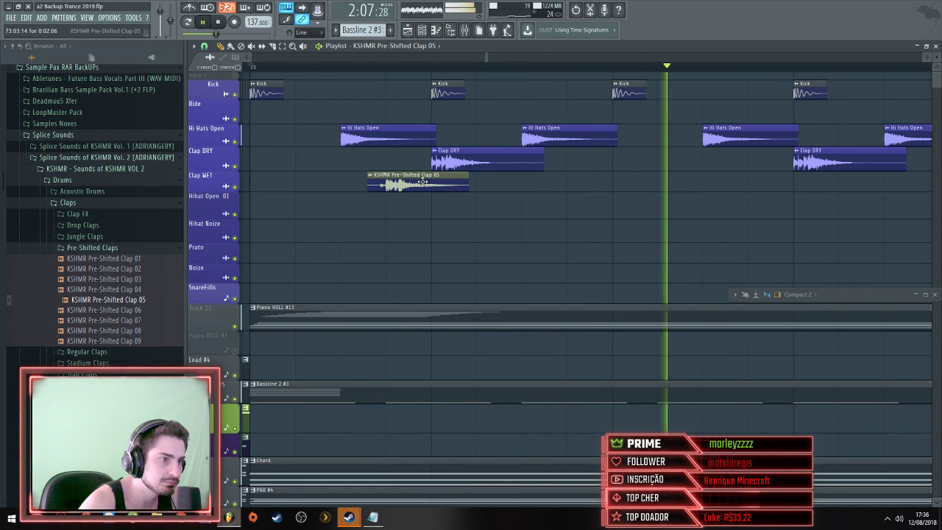
drag(448, 184, 481, 184)
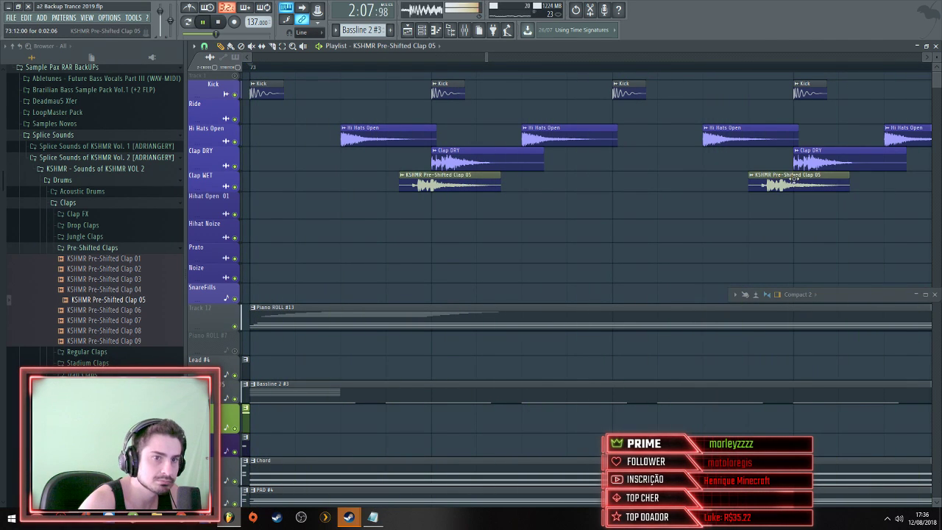
Line up the peaks of both Pre-Shifted Clap 05 clips with the two Clap DRY hits in bar 73
scroll(810, 207, down, 6)
scroll(856, 216, up, 6)
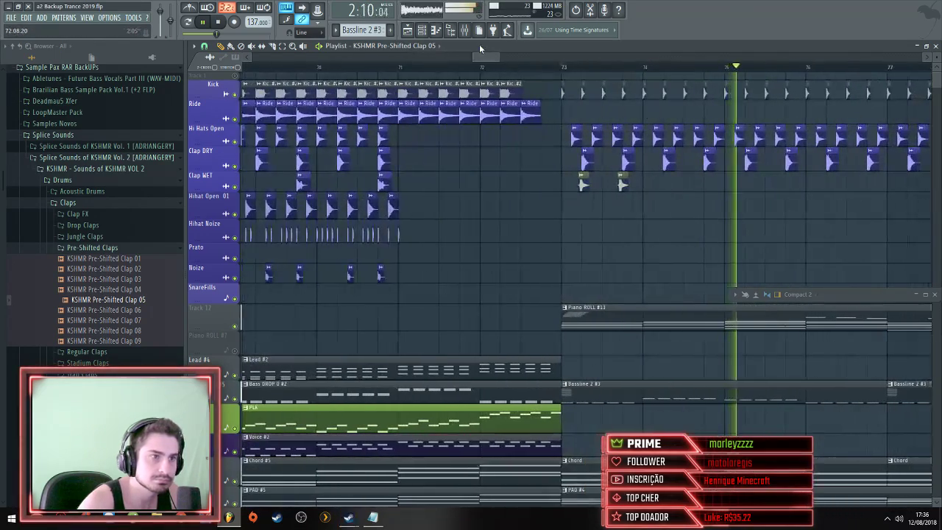
scroll(429, 197, up, 2)
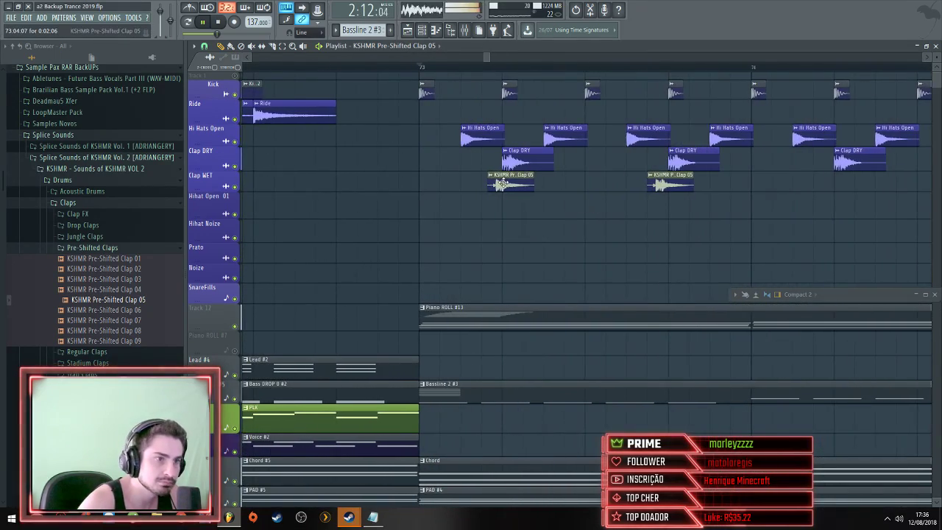
scroll(513, 183, up, 2)
mouse_move(515, 184)
mouse_down()
mouse_move(557, 184)
mouse_move(520, 185)
mouse_up()
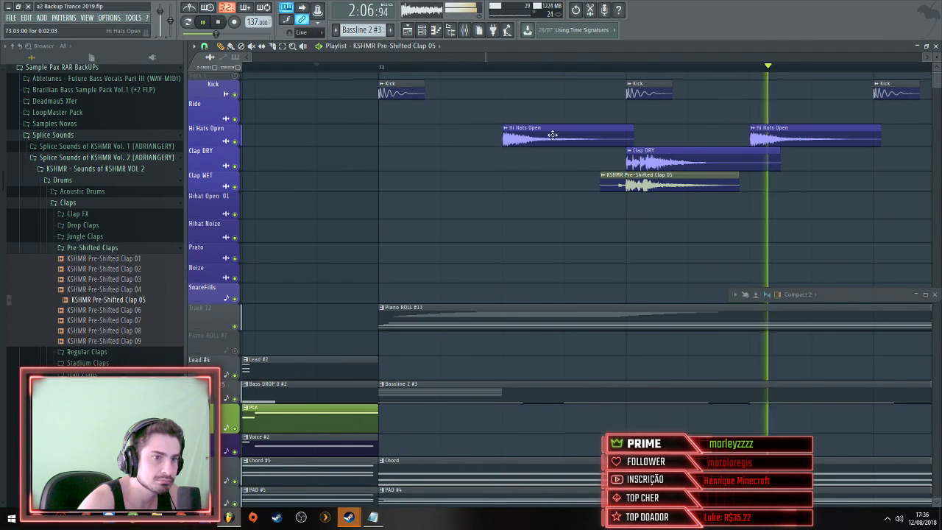
scroll(625, 158, down, 4)
scroll(490, 204, up, 4)
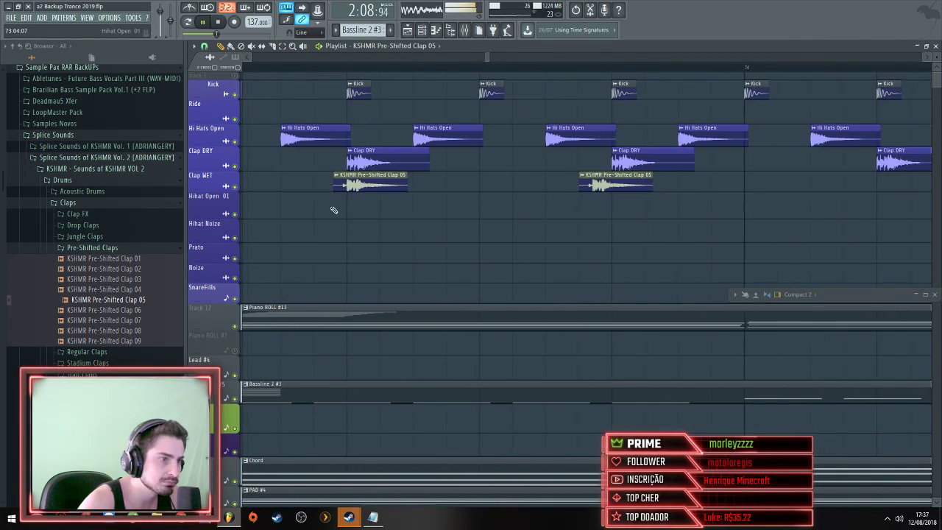
drag(740, 185, 753, 191)
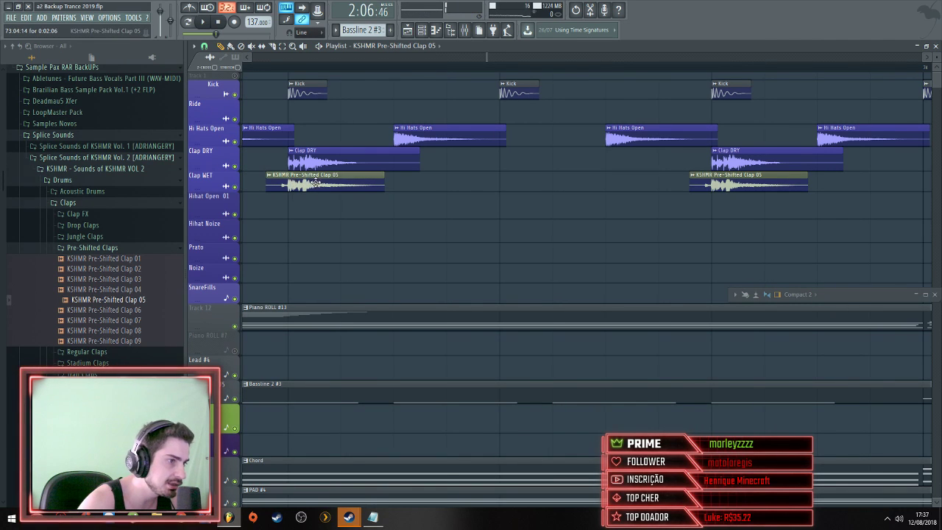
Shift both Pre-Shifted Clap 05 clips slightly ahead of their Clap DRY hits and listen to the timing
drag(315, 183, 300, 184)
key(space)
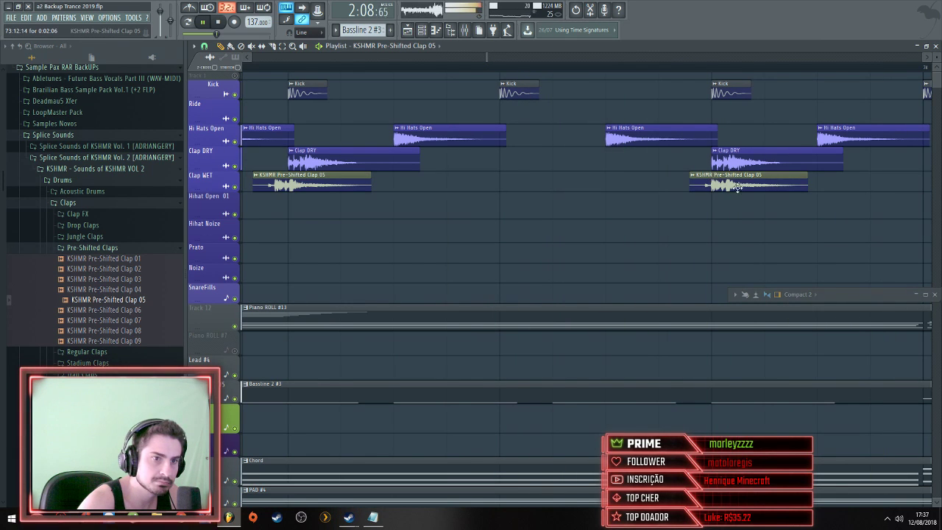
drag(737, 187, 730, 186)
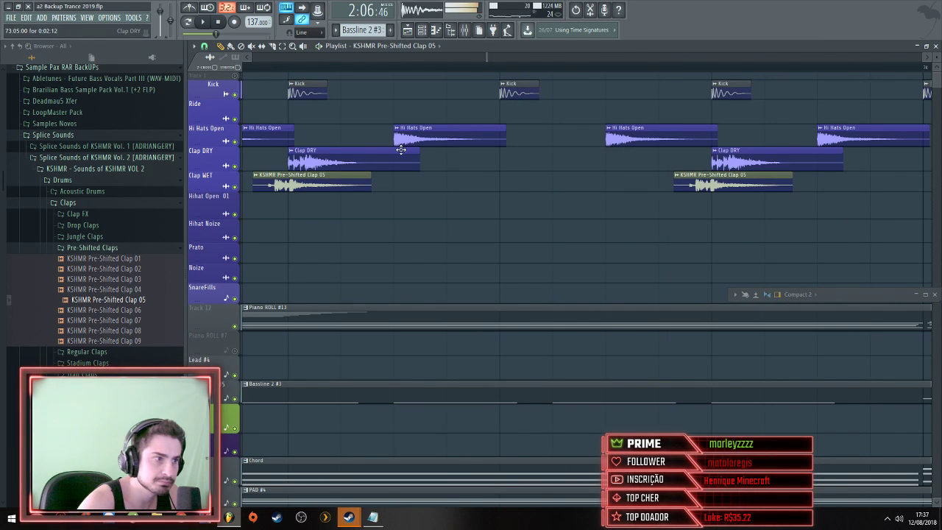
key(space)
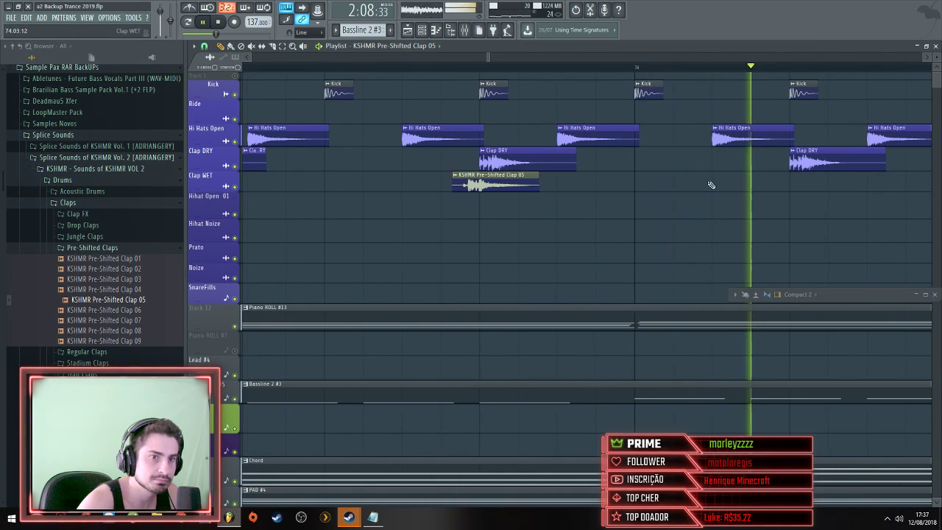
Add a third Pre-Shifted Clap 05 clip slightly ahead of the first Clap DRY hit in bar 74, and play it
key(space)
click(770, 188)
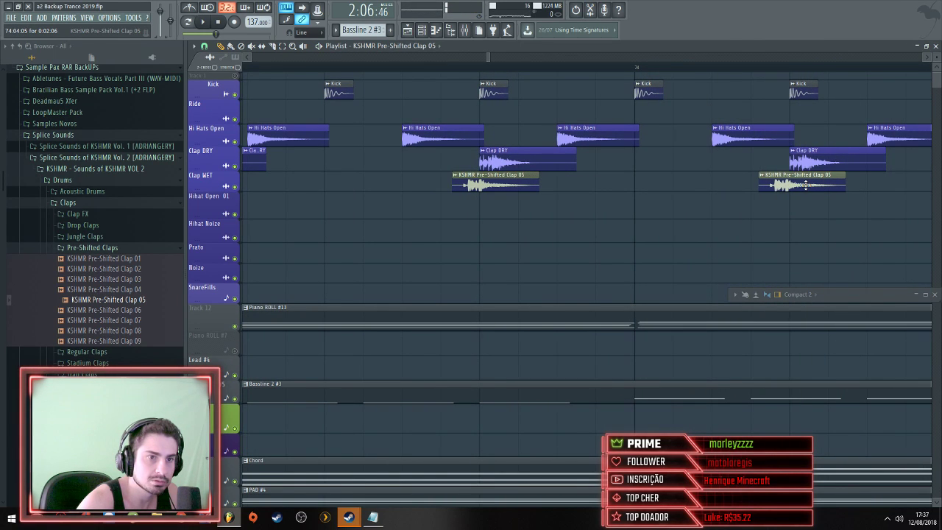
drag(806, 185, 795, 184)
key(space)
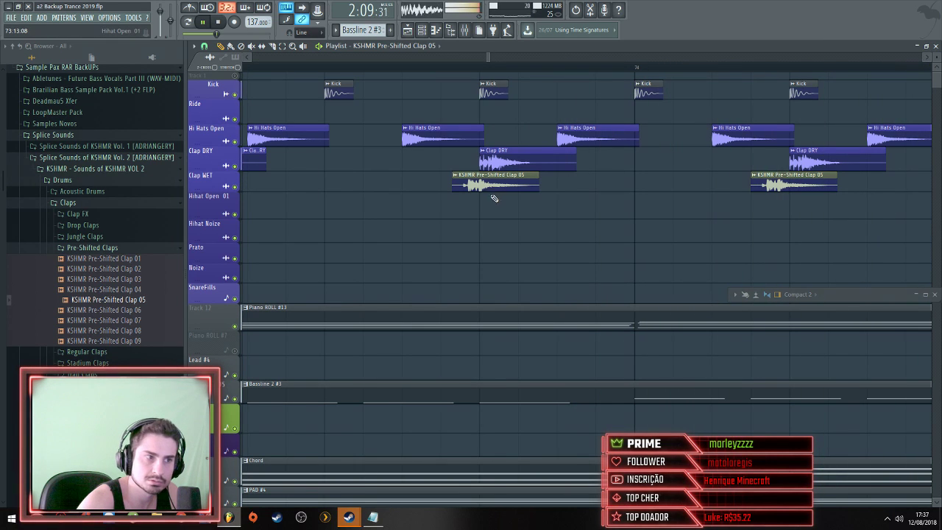
Make the Clap WET track taller and align the second Pre-Shifted Clap 05 clip's peak with the second Clap DRY hit of bar 73
key(space)
drag(470, 184, 463, 183)
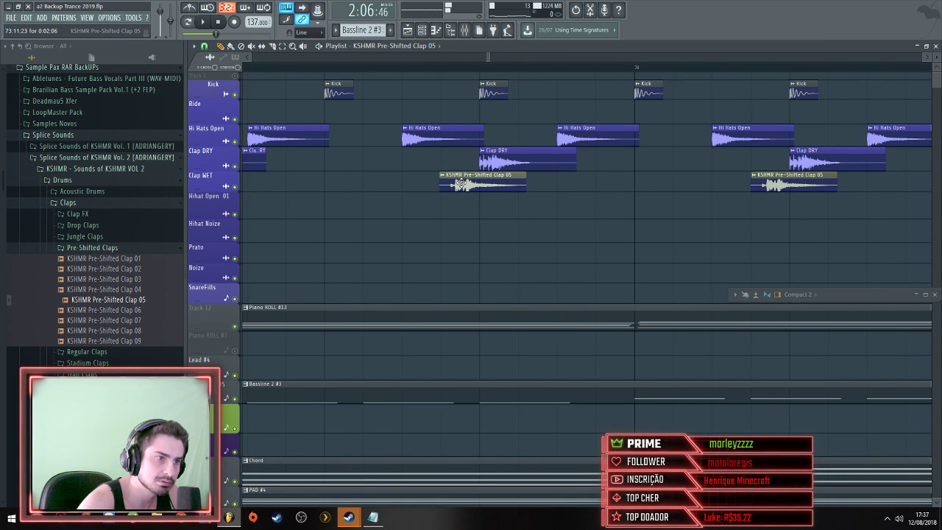
scroll(482, 204, up, 3)
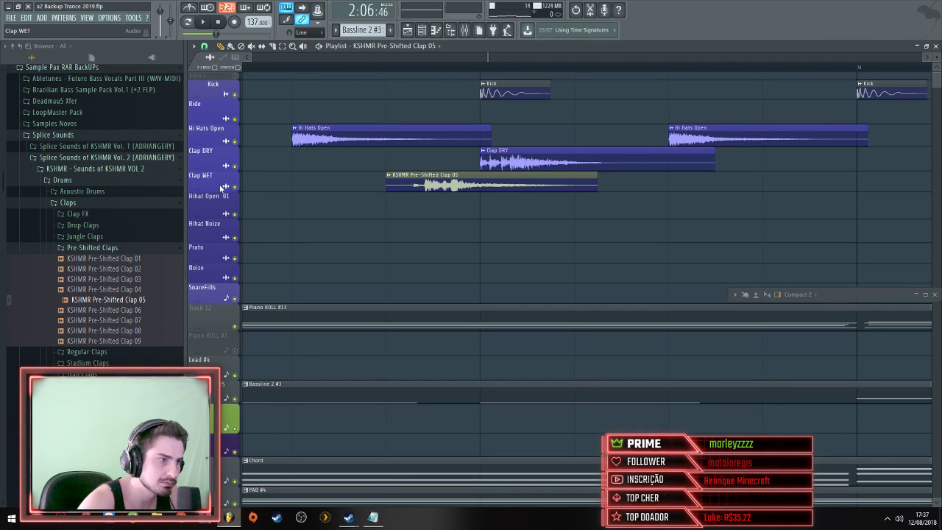
drag(221, 187, 221, 194)
drag(477, 186, 520, 198)
key(space)
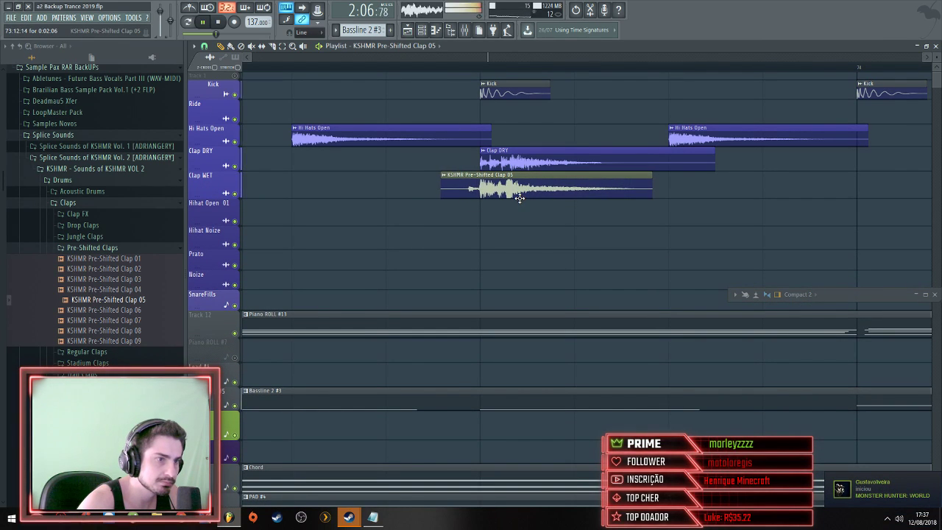
Delete the second Clap DRY clip of bar 73, directly above the second Pre-Shifted Clap 05 clip
right_click(515, 163)
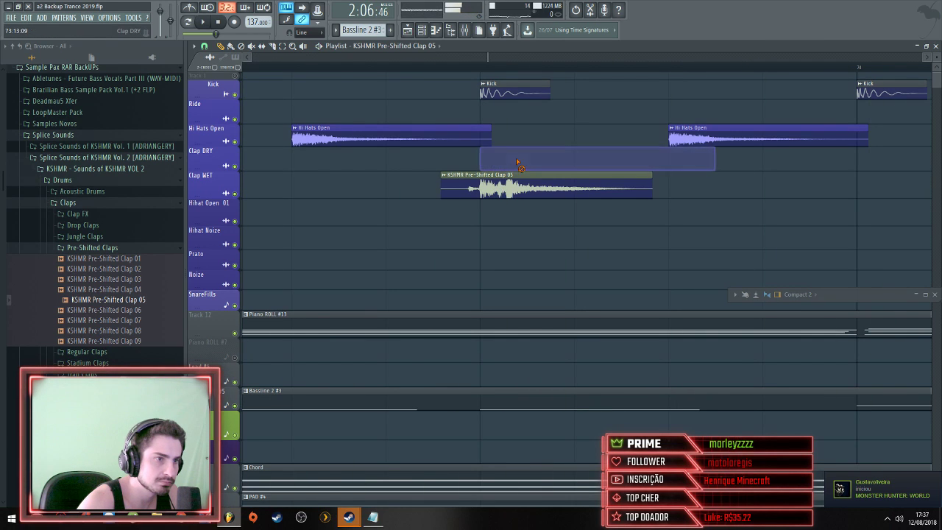
scroll(515, 163, down, 3)
scroll(515, 162, down, 2)
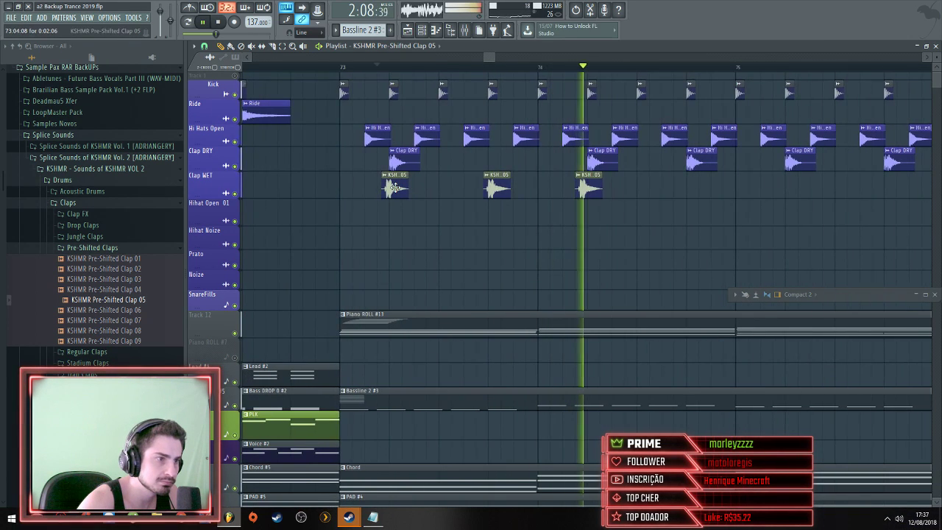
Replay from just before bar 73 and add a fourth Pre-Shifted Clap 05 clip at the second Clap DRY hit of bar 74
key(space)
click(302, 67)
key(space)
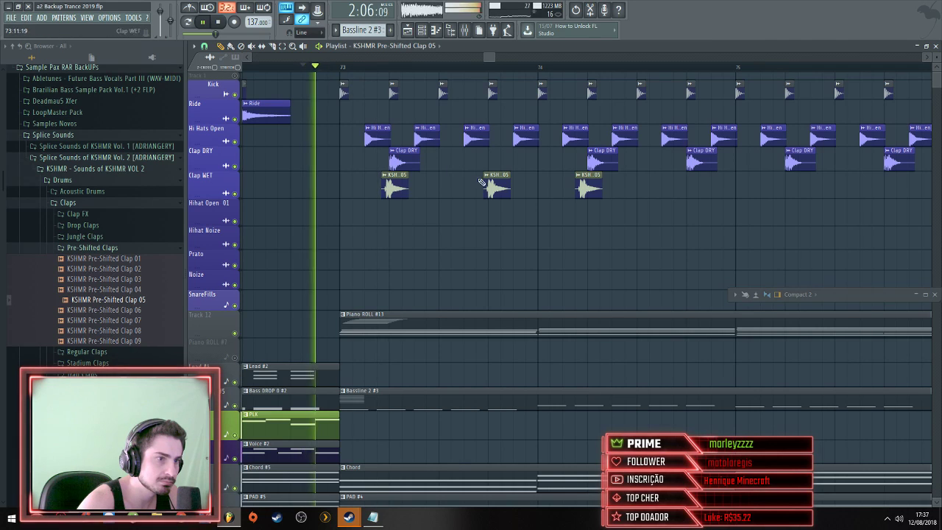
click(683, 190)
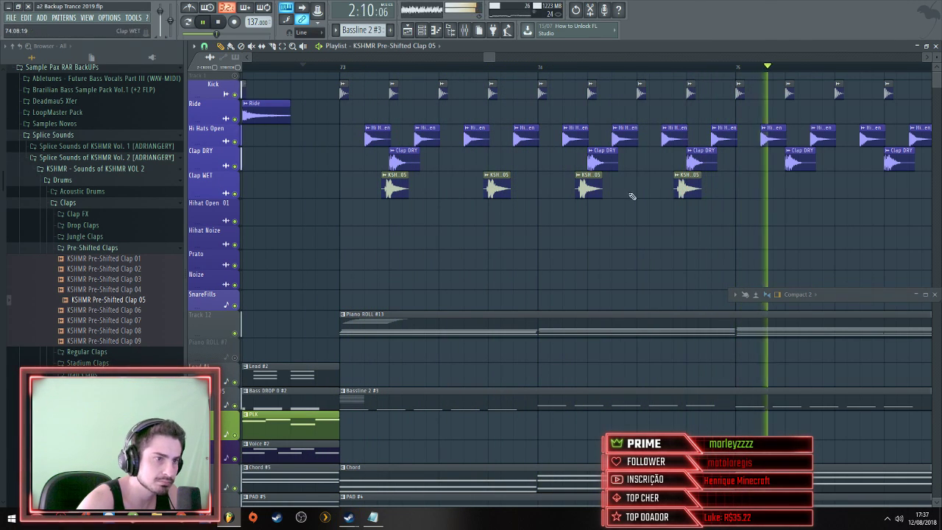
key(space)
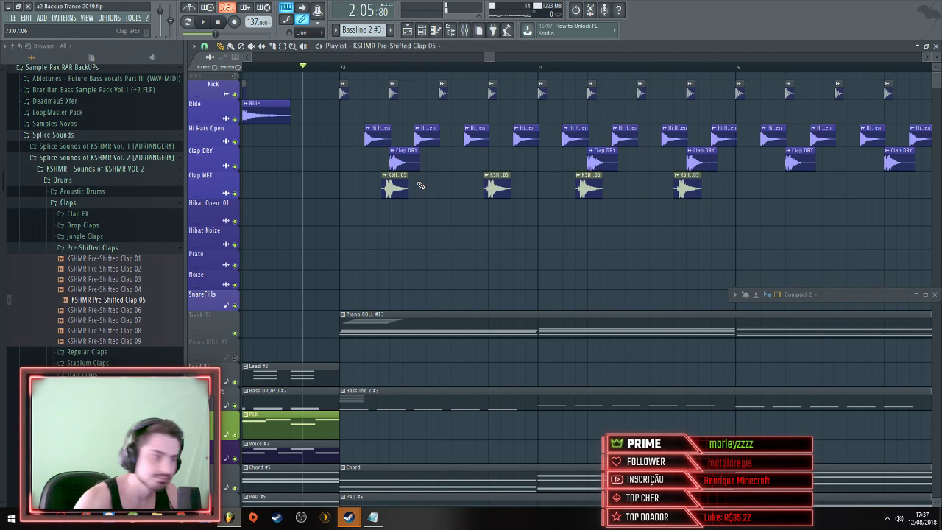
Audition KSHMR Pre-Shifted Clap 07 and 08, replace the sample of the new Clap WET clips with Clap 08, and play the section
click(143, 321)
click(145, 332)
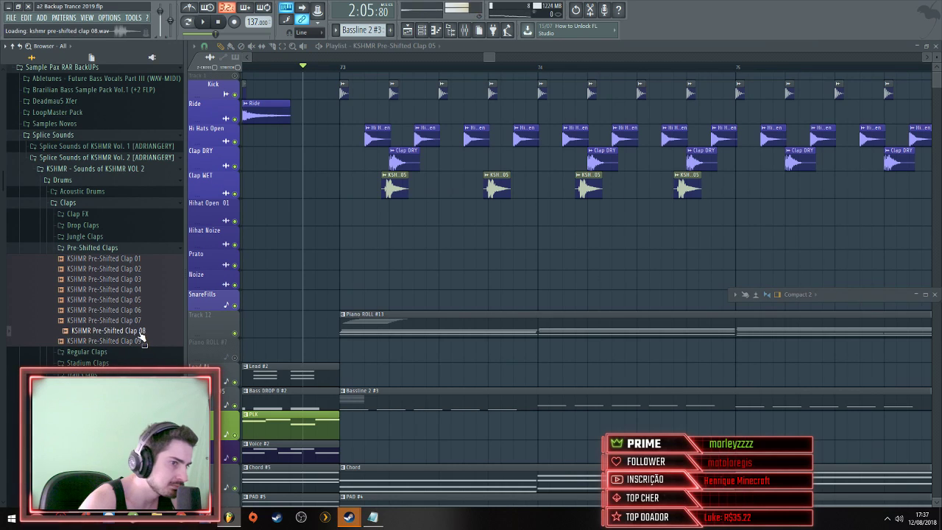
drag(143, 333, 401, 198)
key(space)
scroll(400, 197, up, 5)
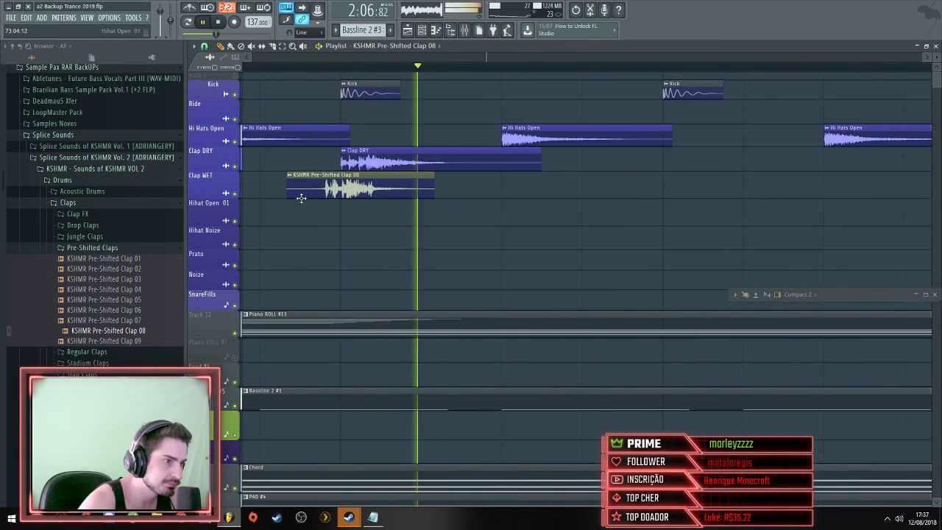
scroll(334, 220, up, 2)
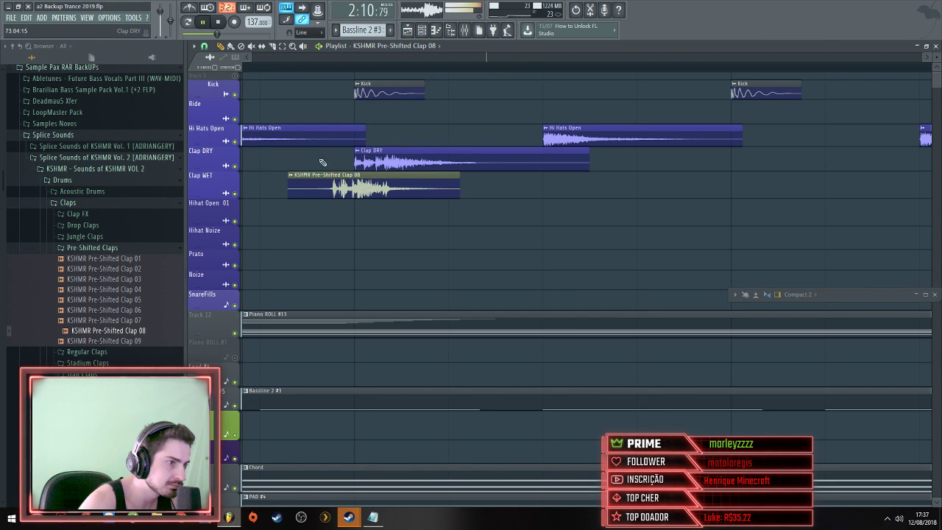
scroll(248, 76, down, 3)
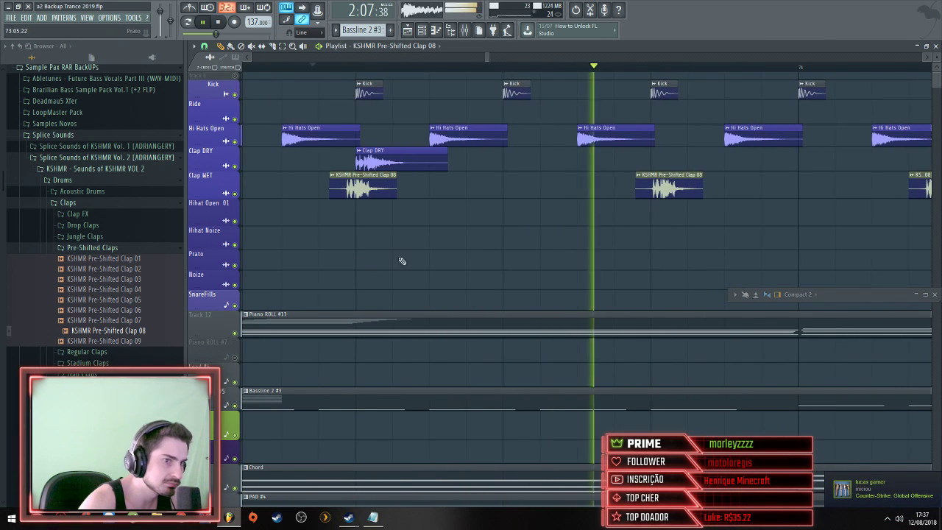
scroll(668, 190, down, 3)
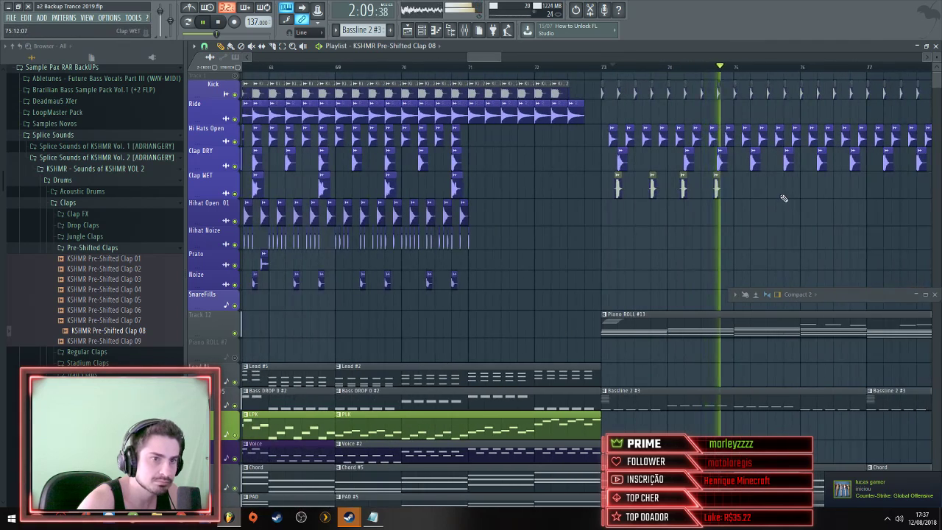
Check the sample settings of the first KSHMR Pre-Shifted Clap 08 clip in bar 73 and close them
scroll(519, 165, up, 4)
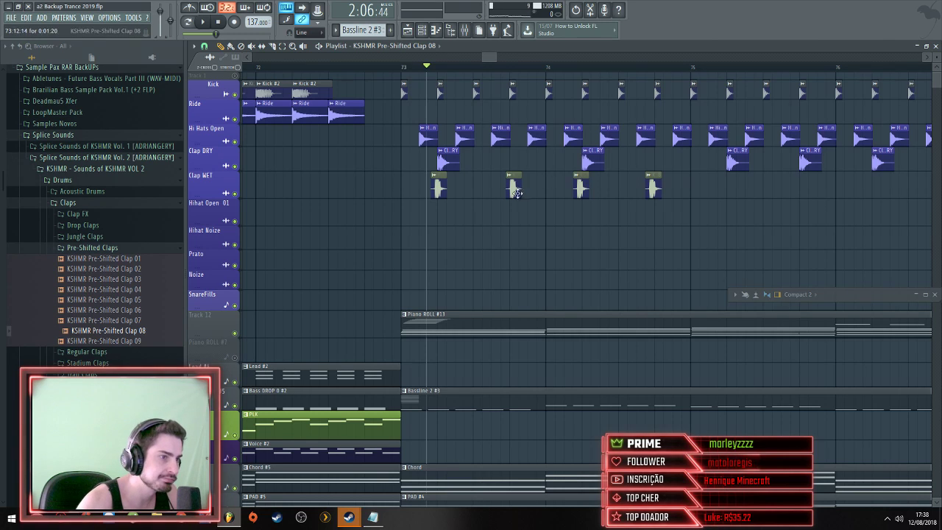
scroll(517, 193, up, 4)
double_click(361, 187)
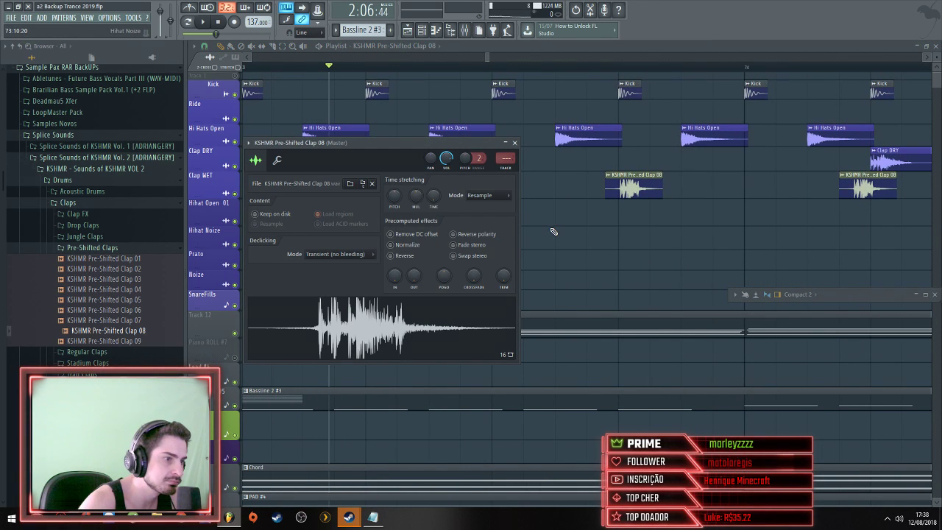
key(Escape)
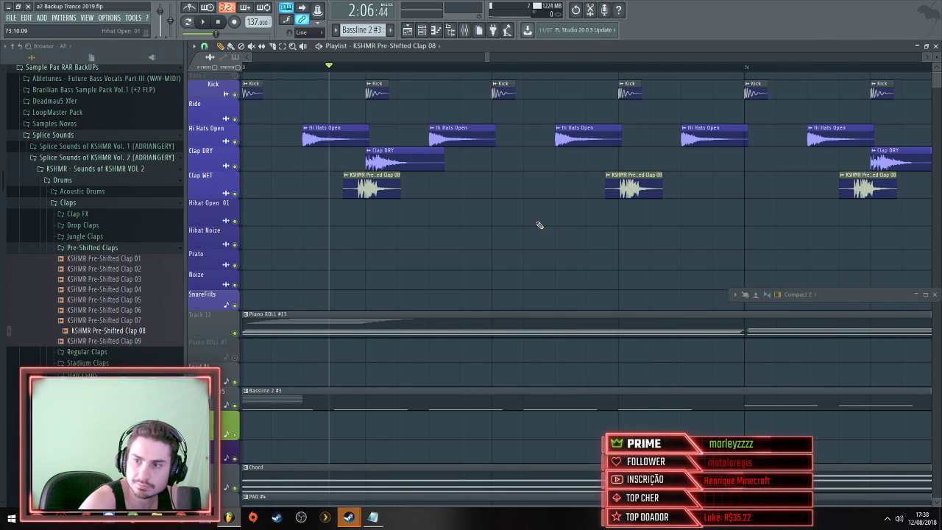
Fit the KSHMR Pre-Shifted Clap 08 sample to a tempo of 128 BPM and play the section from bar 73
click(346, 176)
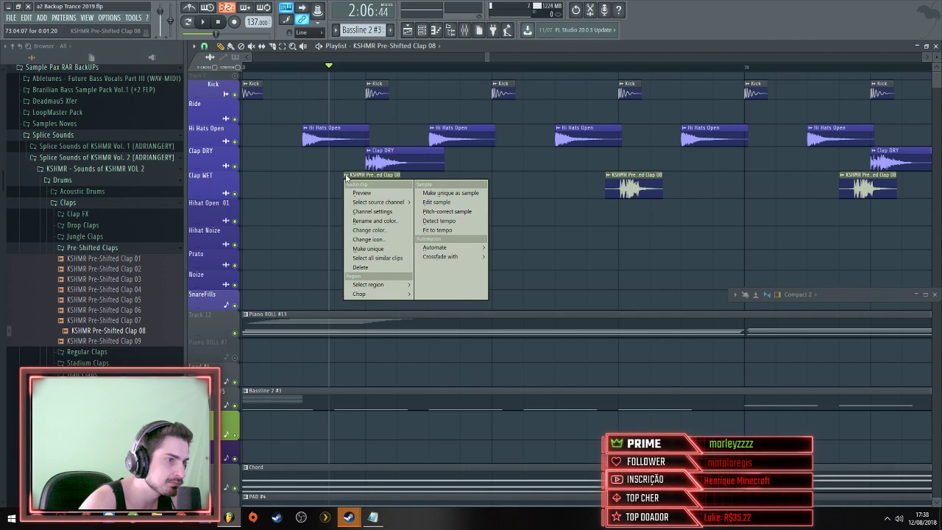
click(451, 229)
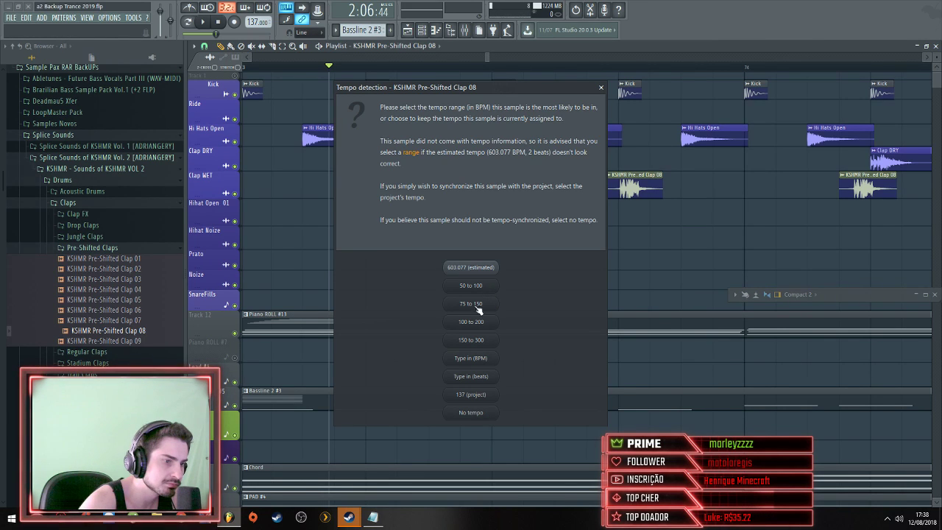
click(474, 360)
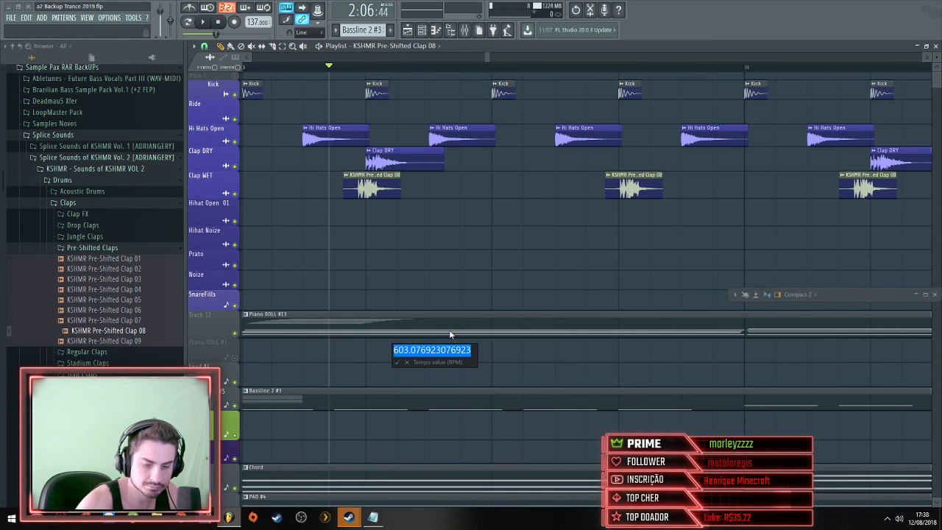
text(128)
key(Return)
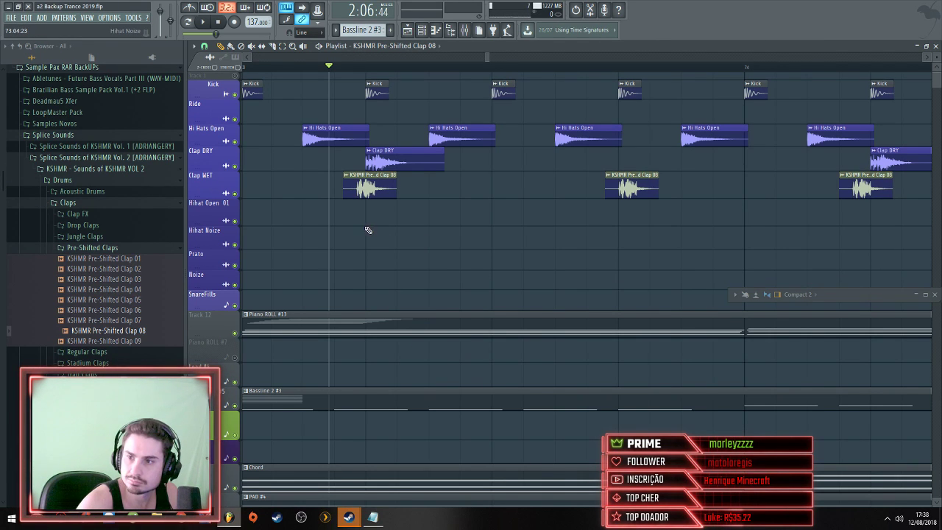
key(space)
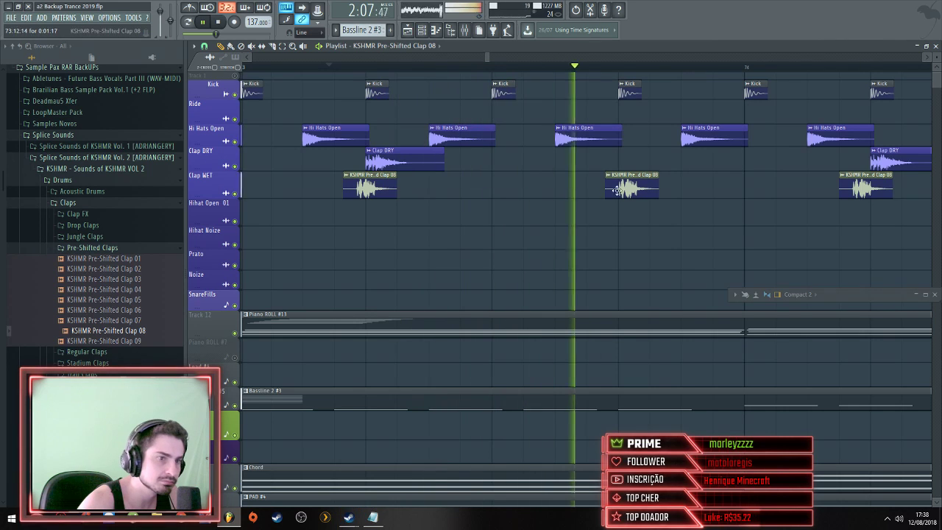
scroll(655, 184, down, 5)
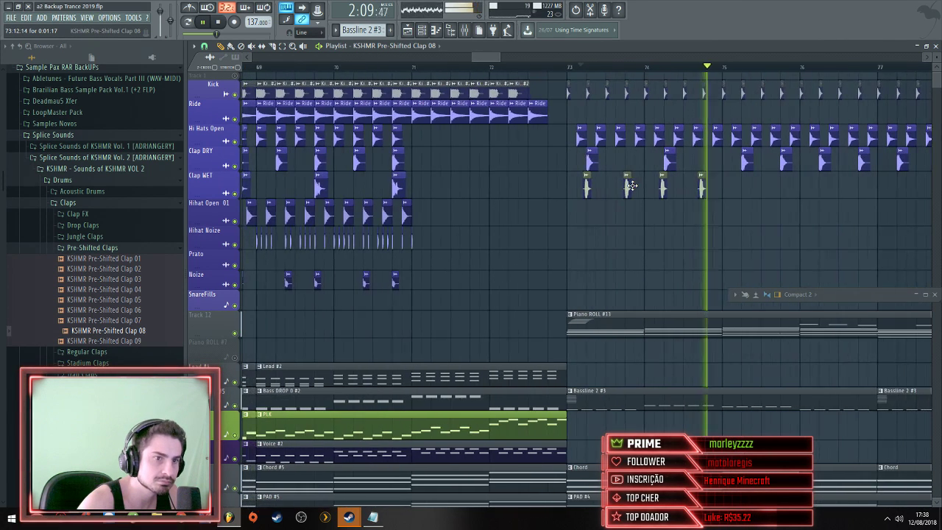
key(space)
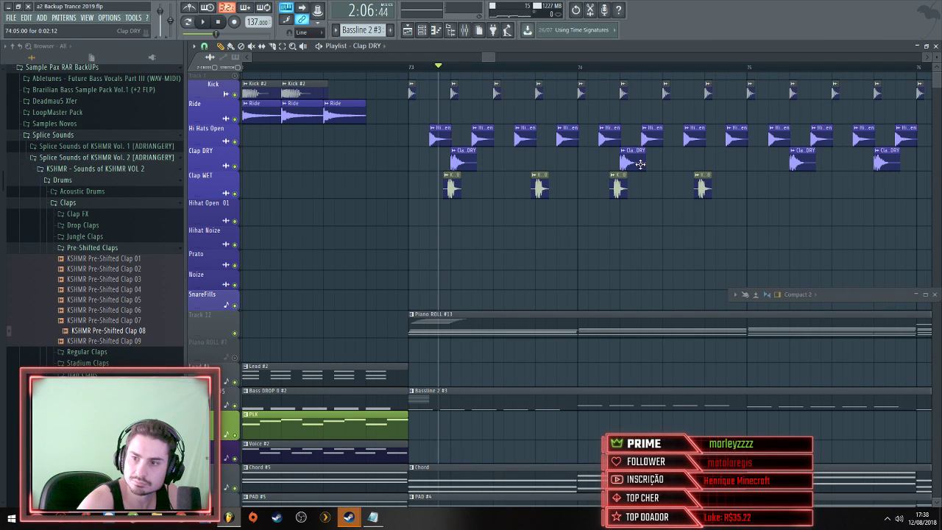
Shift the first KSHMR Pre-Shifted Clap 08 clip of bar 73 slightly later to 73:04:09 and replay the section
scroll(443, 172, up, 5)
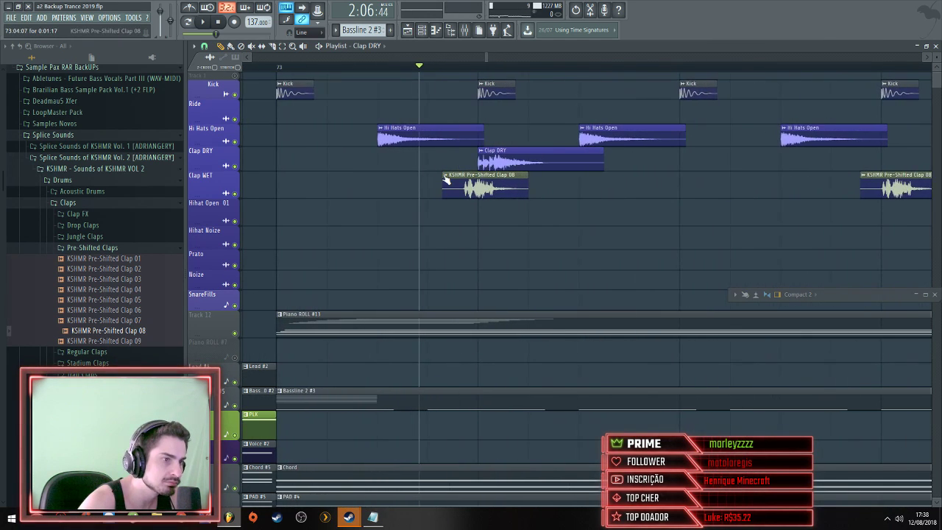
scroll(488, 194, up, 3)
drag(488, 193, 496, 194)
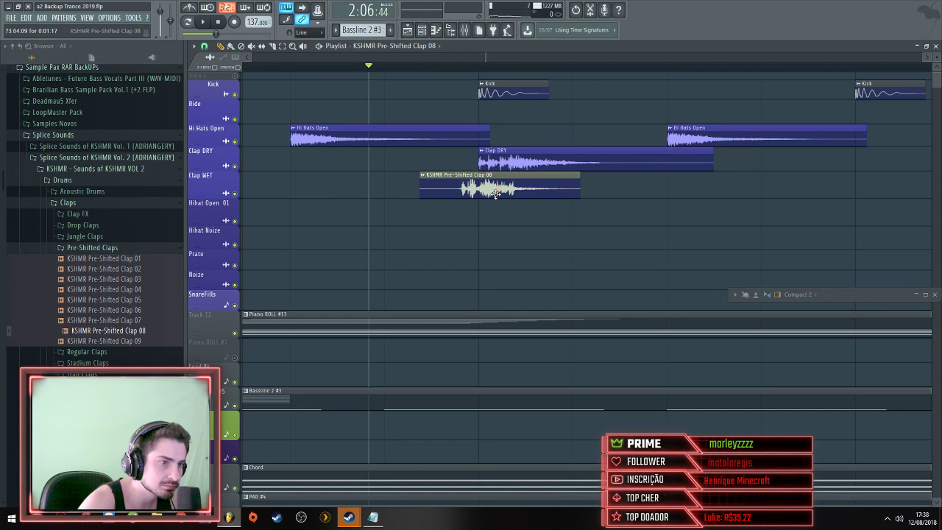
key(space)
scroll(495, 193, down, 3)
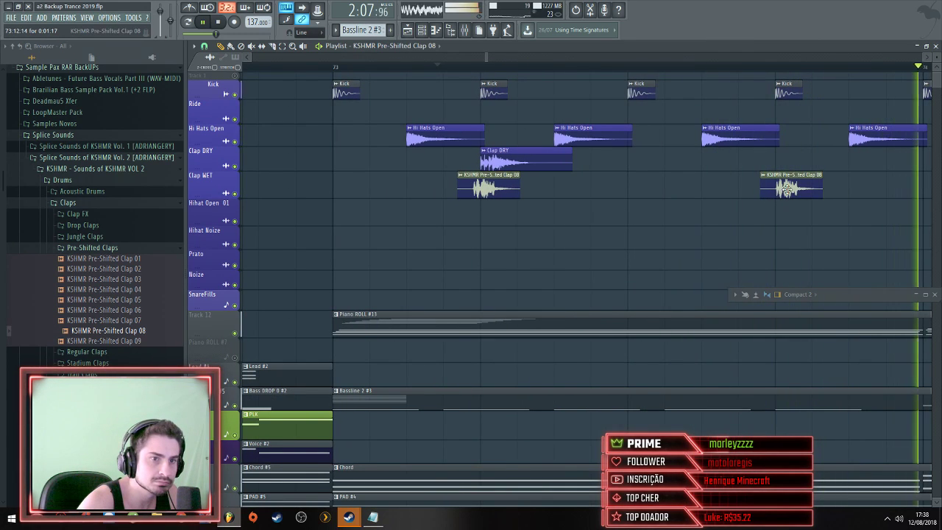
Move the second KSHMR Pre-Shifted Clap 08 clip of bar 73 slightly earlier to 73:12:09 while the section plays
click(787, 188)
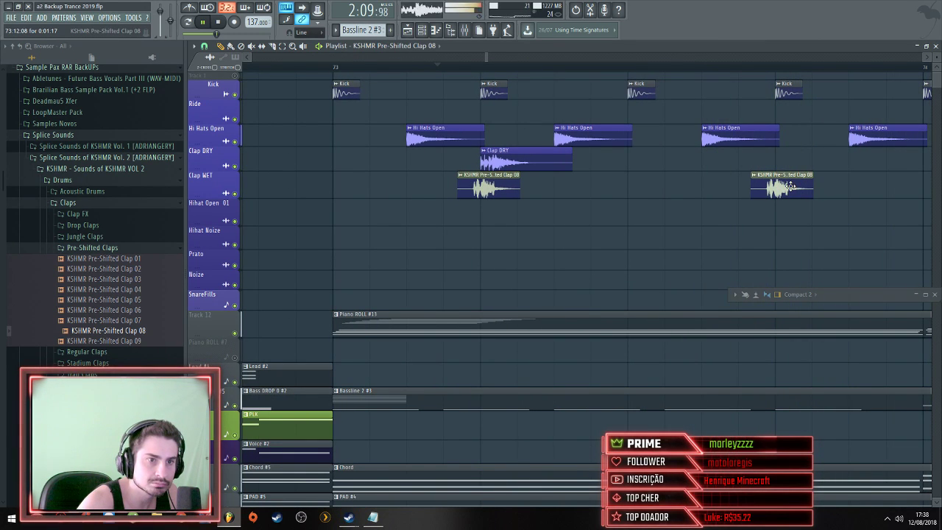
scroll(794, 187, up, 3)
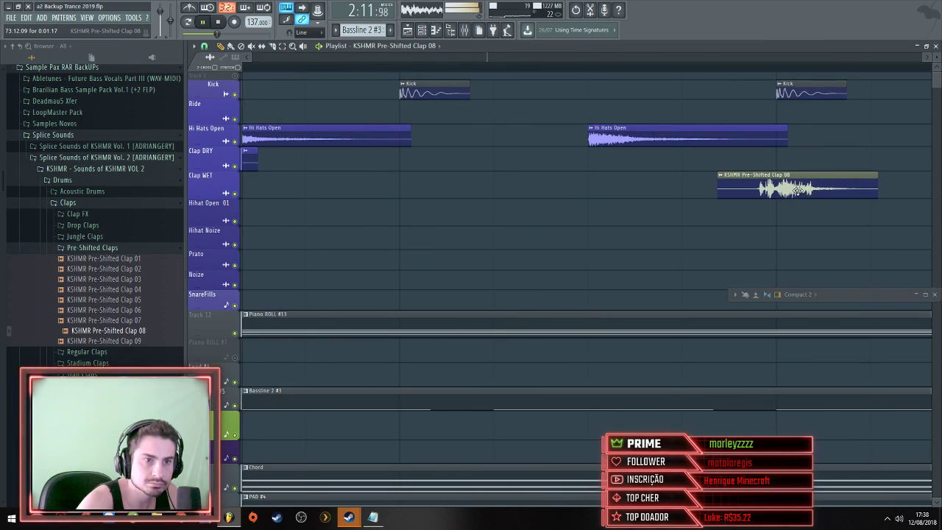
scroll(795, 190, down, 5)
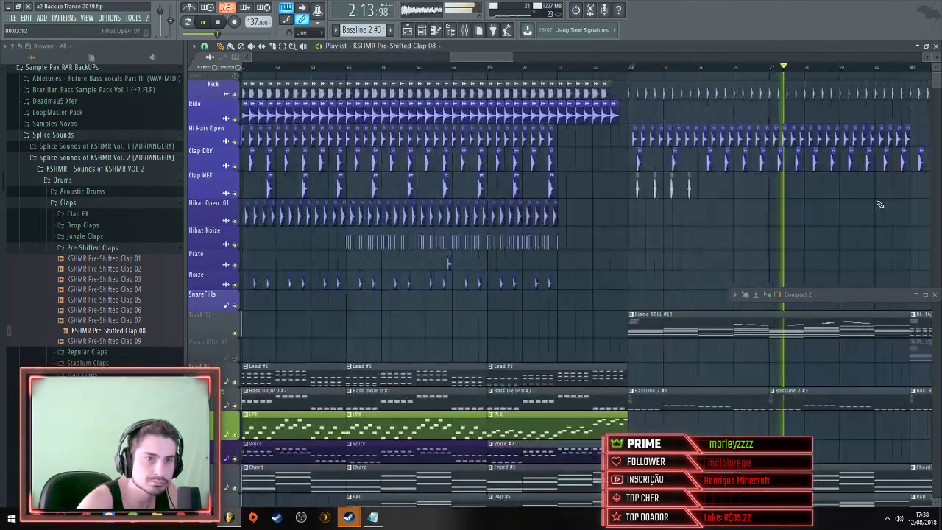
Add Clap DRY clips back at the second clap hits of bars 73 and 74 and replay from bar 73
scroll(569, 216, up, 6)
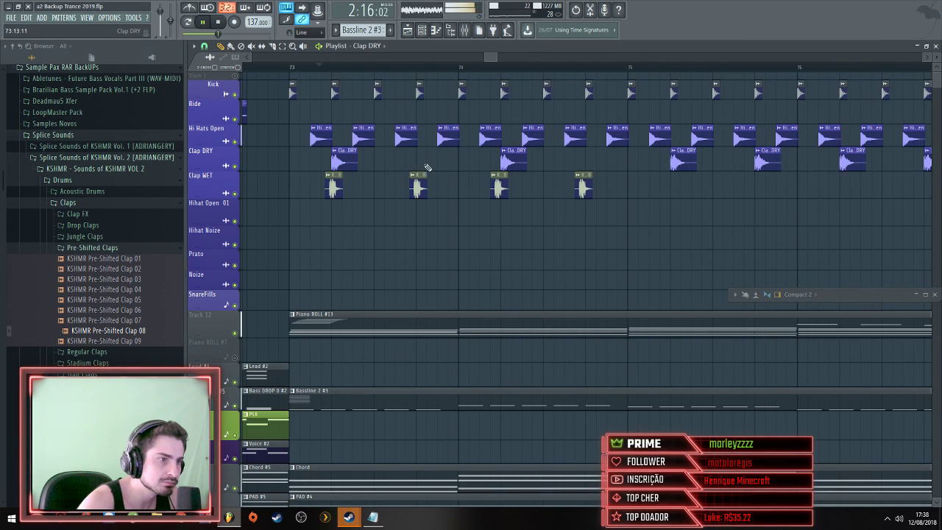
click(318, 67)
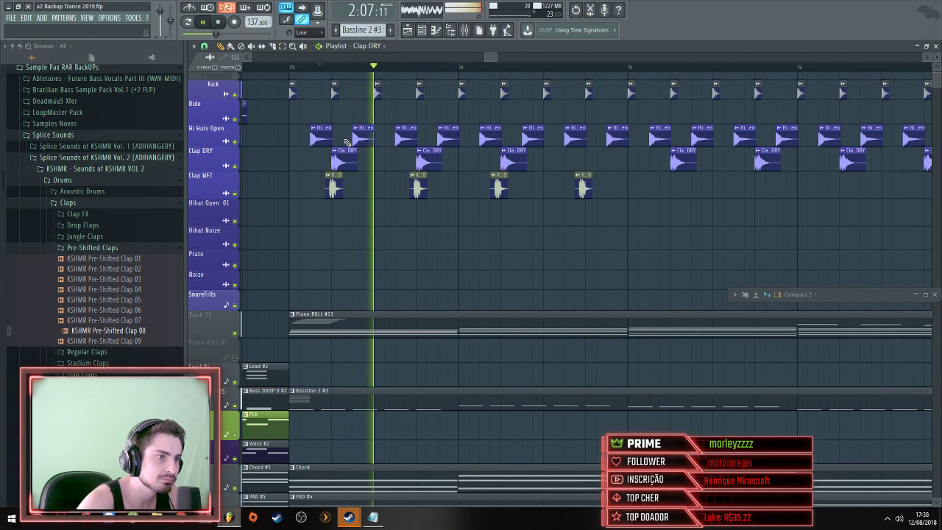
key(space)
click(602, 161)
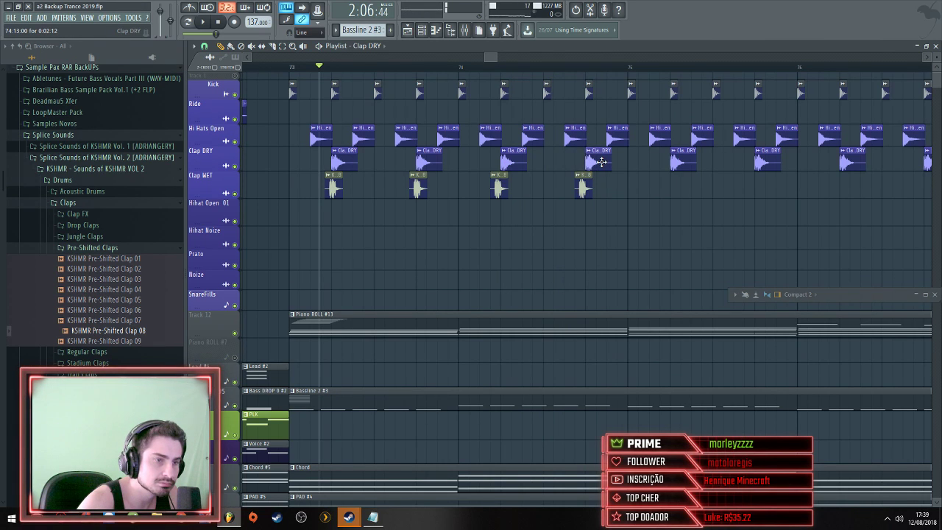
Fit the KSHMR Pre-Shifted Clap 08 sample to the project tempo of 137 BPM and play the section
scroll(582, 195, up, 4)
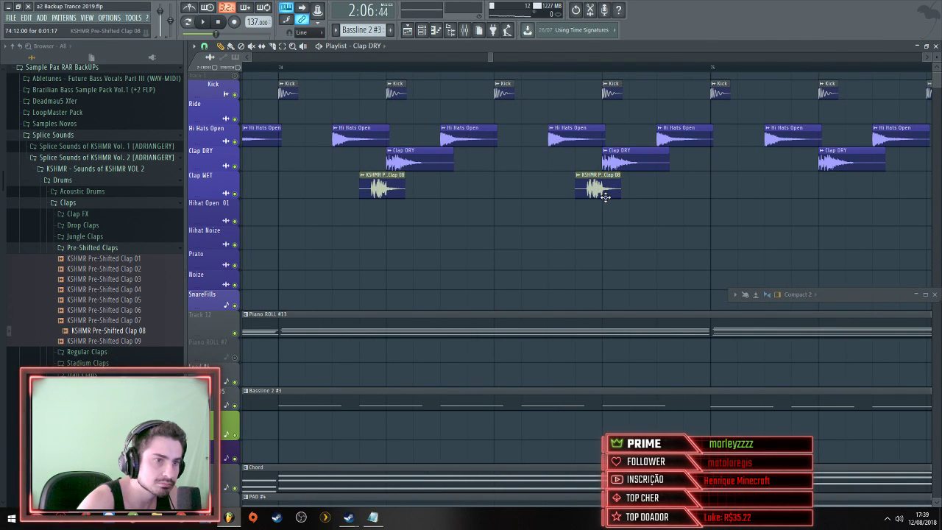
scroll(599, 190, up, 4)
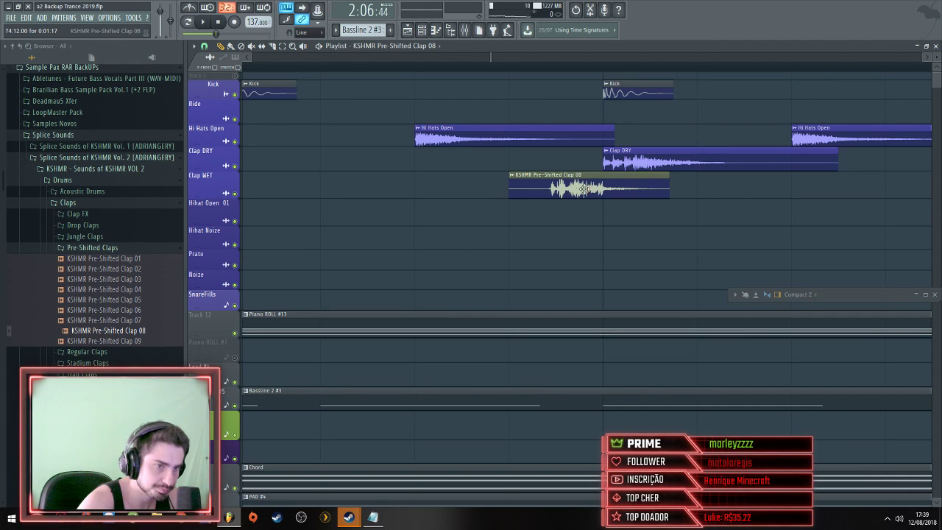
key(space)
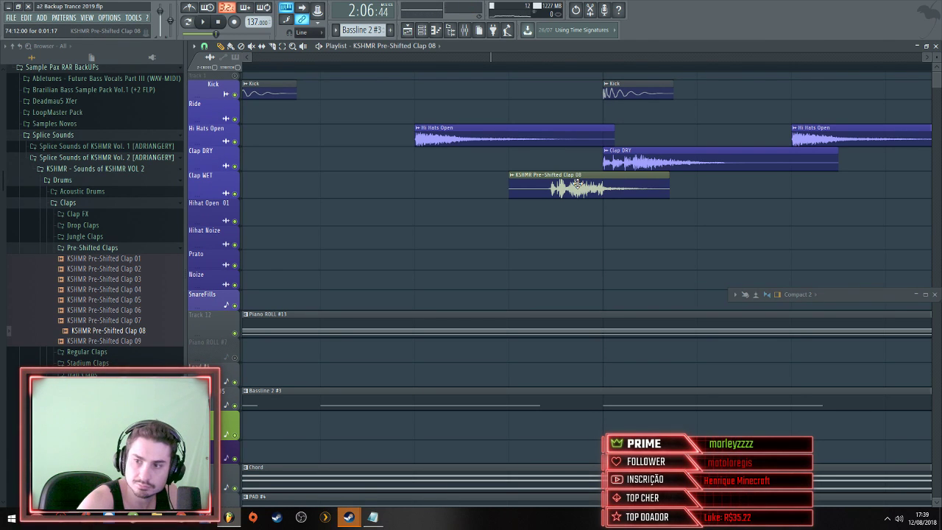
scroll(578, 184, down, 5)
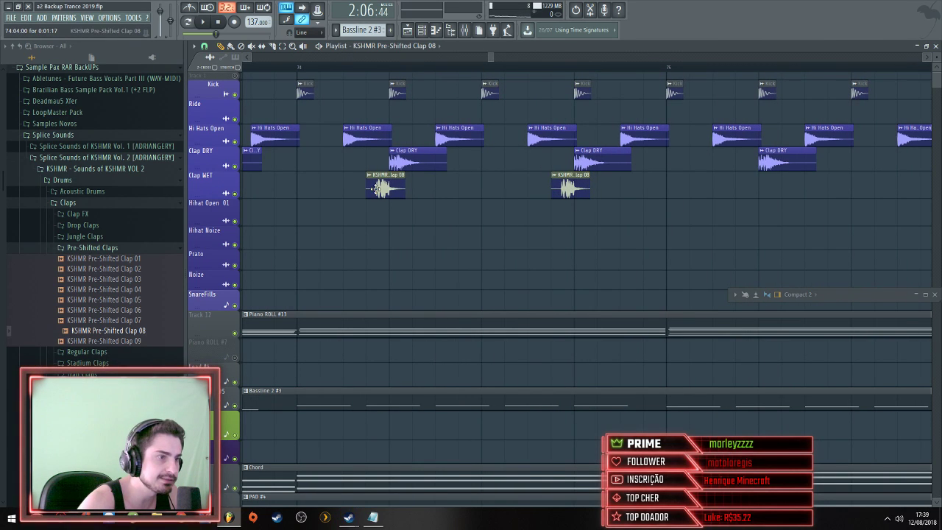
double_click(381, 187)
key(Escape)
click(369, 176)
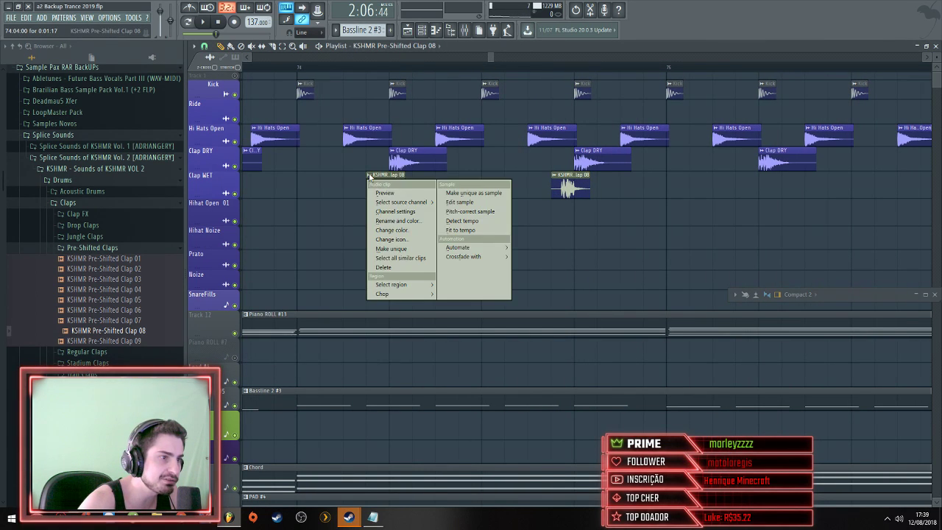
click(463, 230)
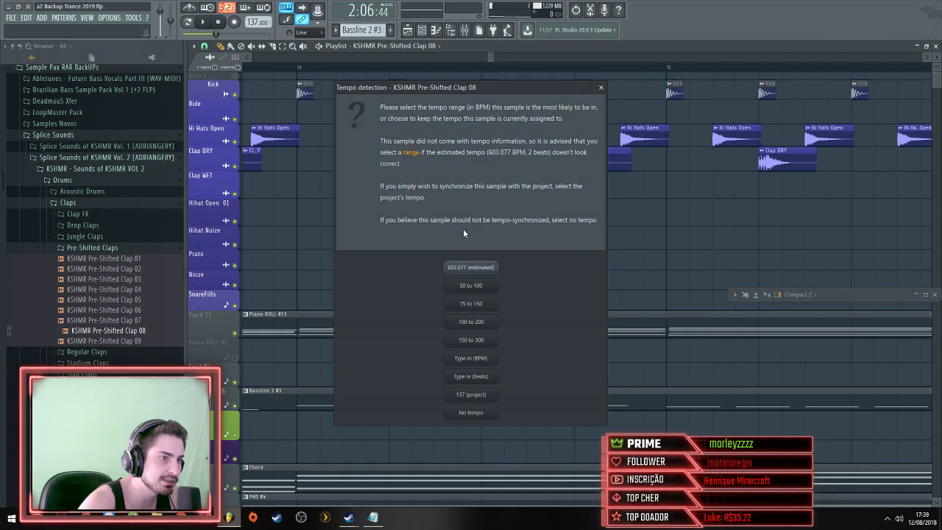
click(492, 395)
key(space)
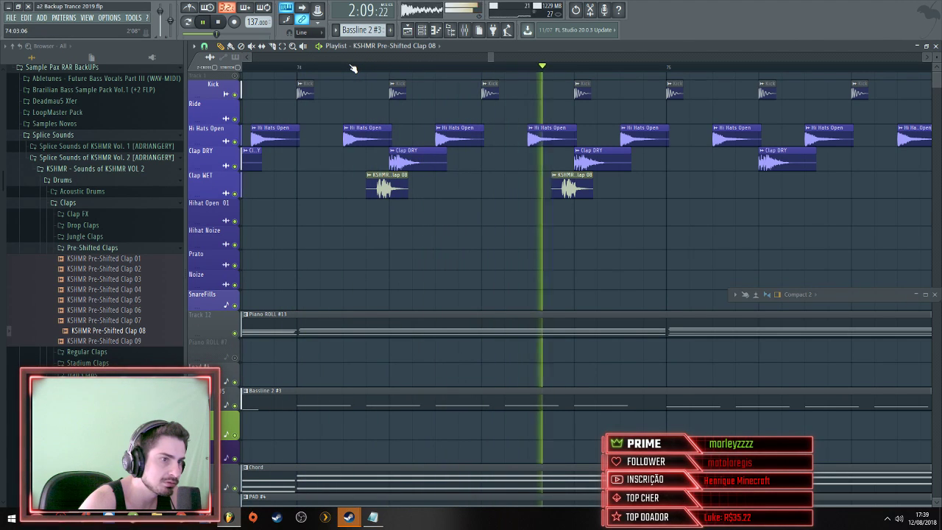
Stop playback and add a fifth KSHMR Pre-Shifted Clap 08 clip at 75:04:00 on the Clap WET track
key(space)
drag(490, 58, 661, 156)
click(825, 190)
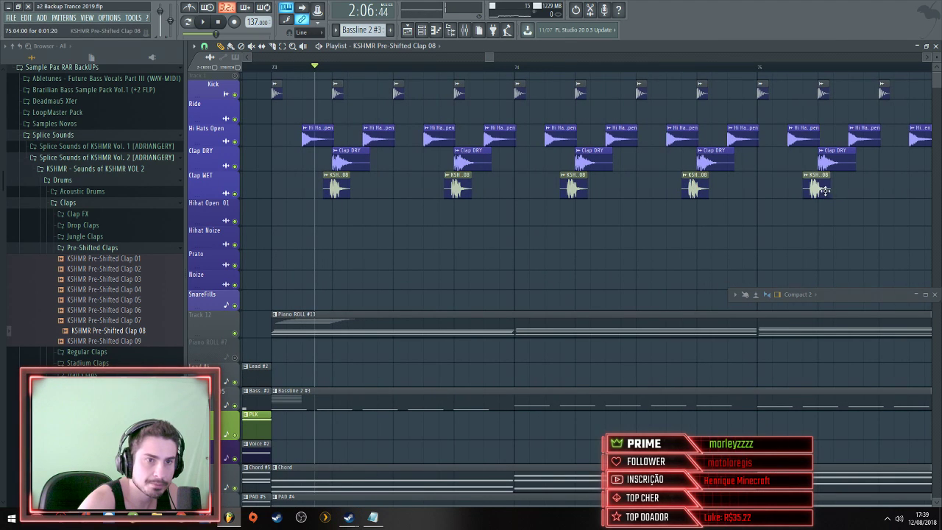
Move the first KSHMR Pre-Shifted Clap 08 clip of bar 73 earlier to 73:04:00 and play the section
scroll(361, 192, up, 5)
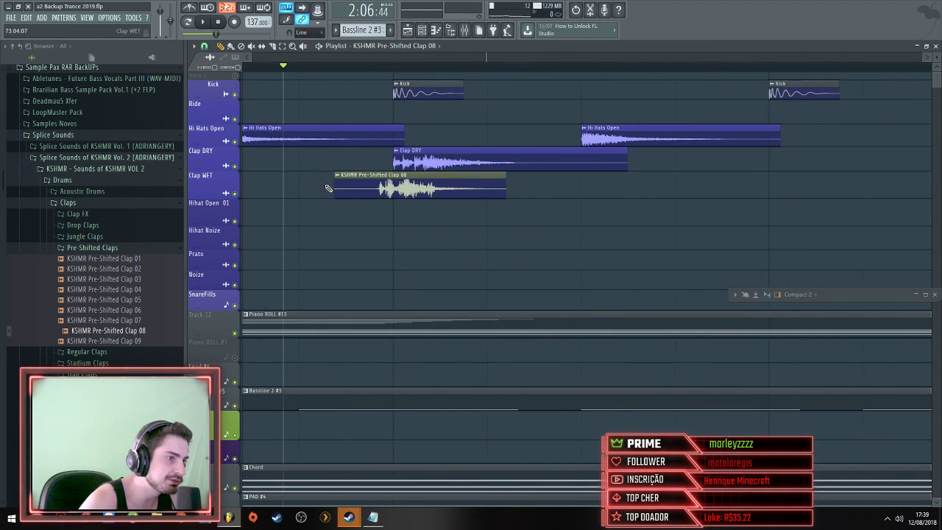
mouse_move(410, 190)
mouse_down()
mouse_move(423, 192)
mouse_move(404, 193)
mouse_up()
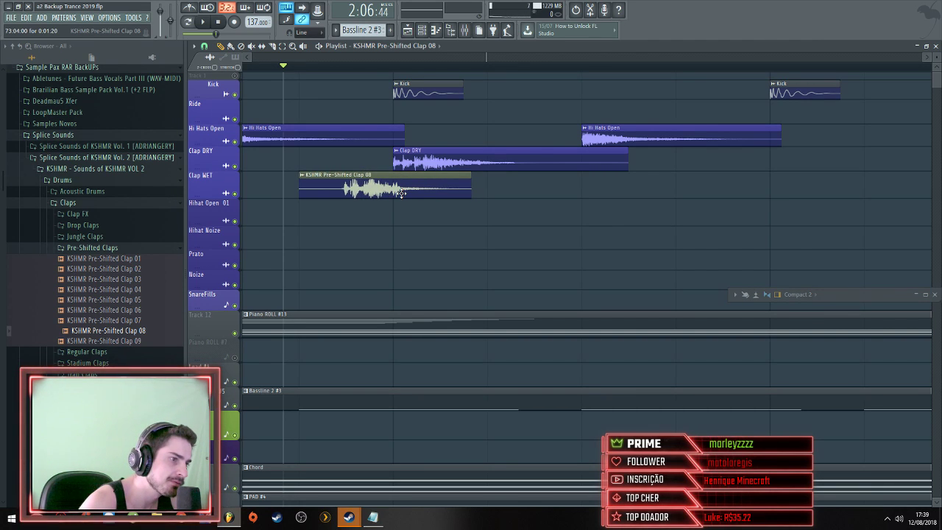
key(space)
scroll(574, 203, down, 3)
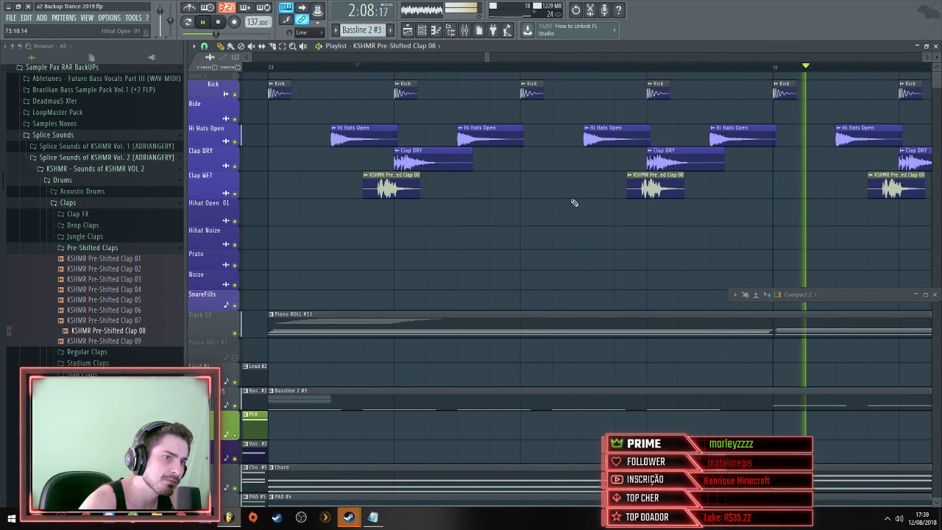
scroll(663, 209, down, 2)
scroll(781, 214, down, 2)
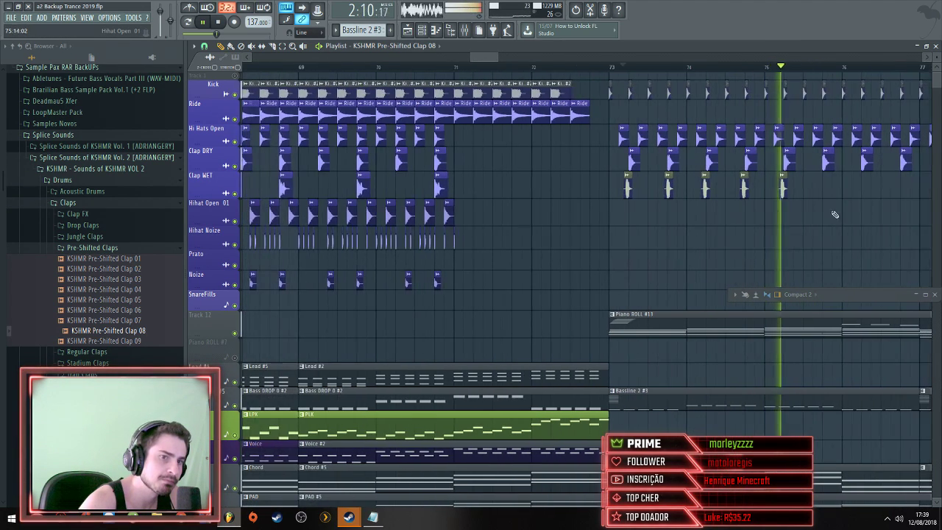
scroll(834, 215, up, 3)
key(space)
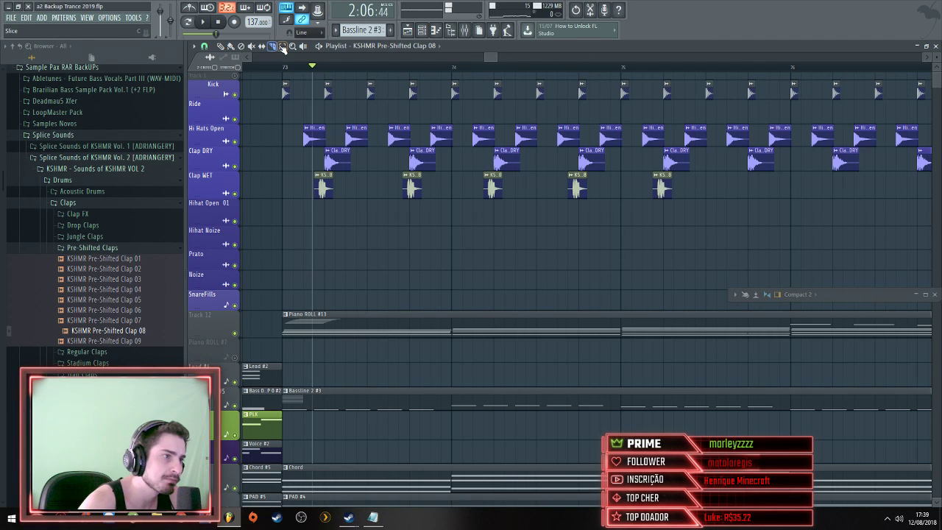
Select the five KSHMR Pre-Shifted Clap 08 clips and duplicate them right after the originals, starting at 75:12:00
mouse_move(793, 242)
mouse_down()
mouse_move(320, 171)
mouse_move(740, 203)
mouse_up()
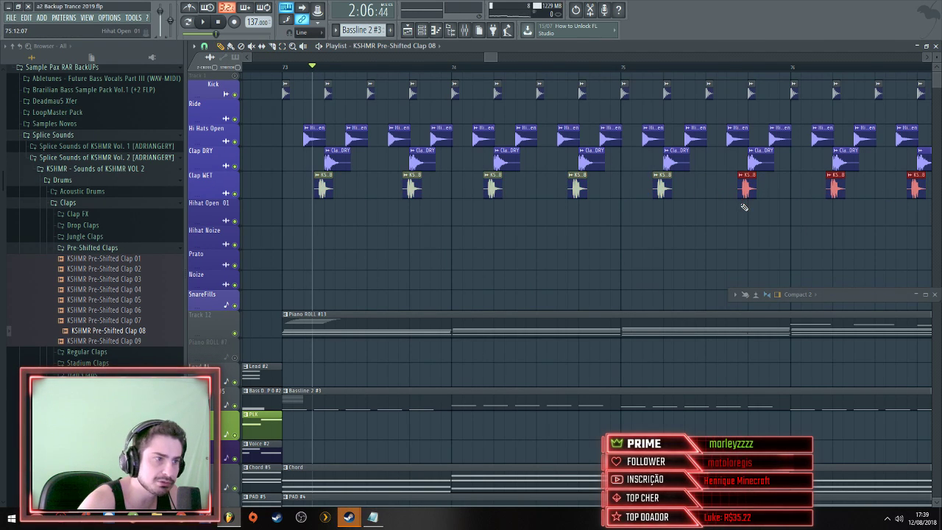
scroll(744, 207, up, 5)
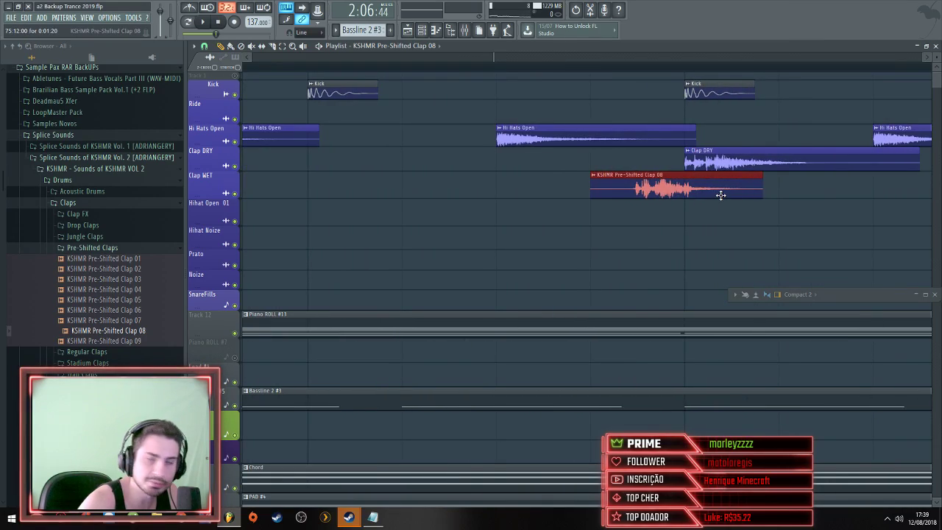
scroll(720, 195, down, 8)
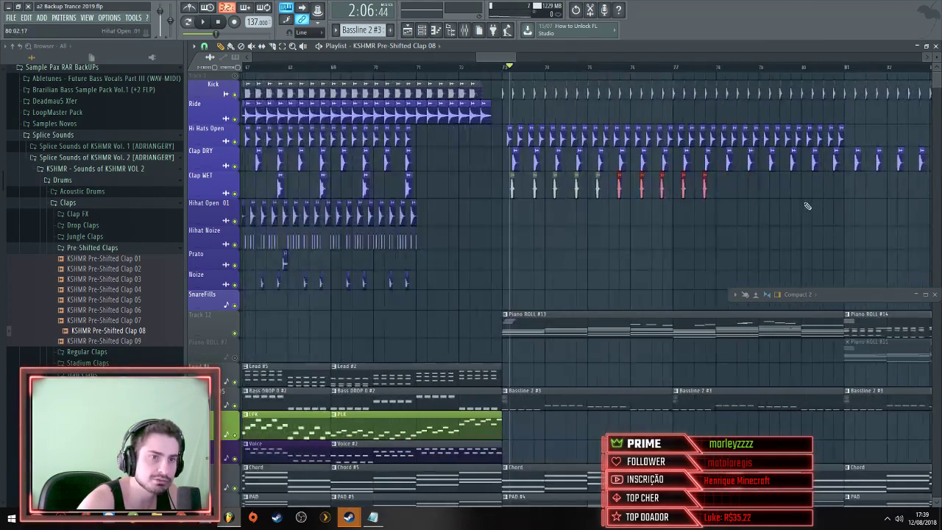
scroll(543, 200, up, 4)
scroll(604, 199, down, 3)
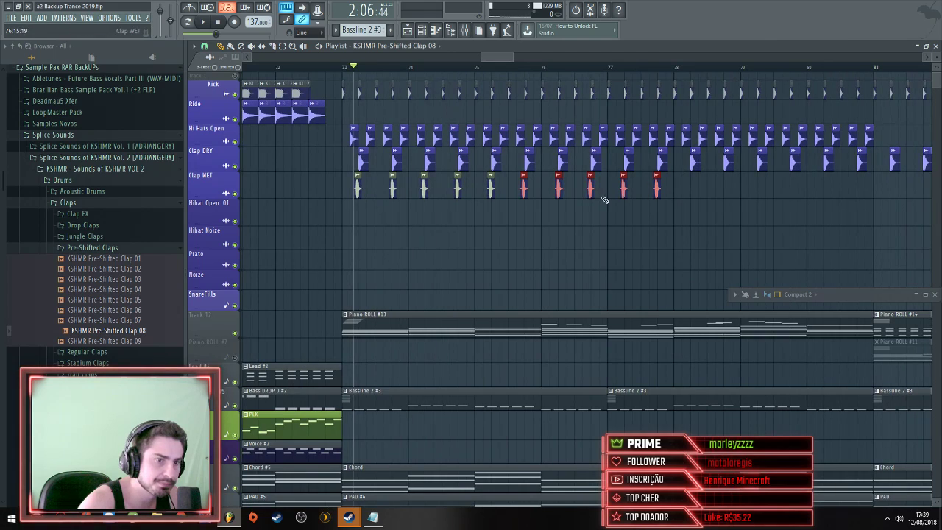
Duplicate the five selected Clap 08 clips again so they continue from bar 78 into bar 80, and play the section
drag(560, 188, 724, 190)
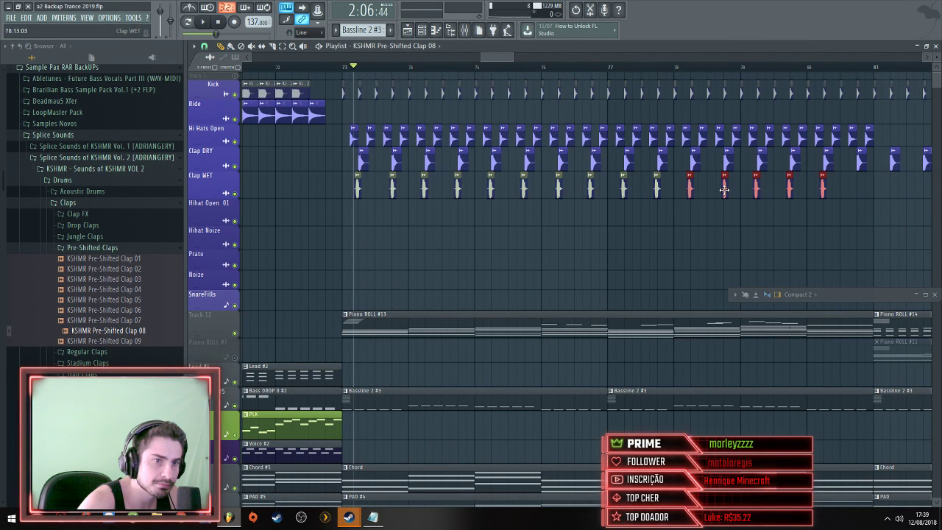
key(space)
scroll(699, 190, down, 3)
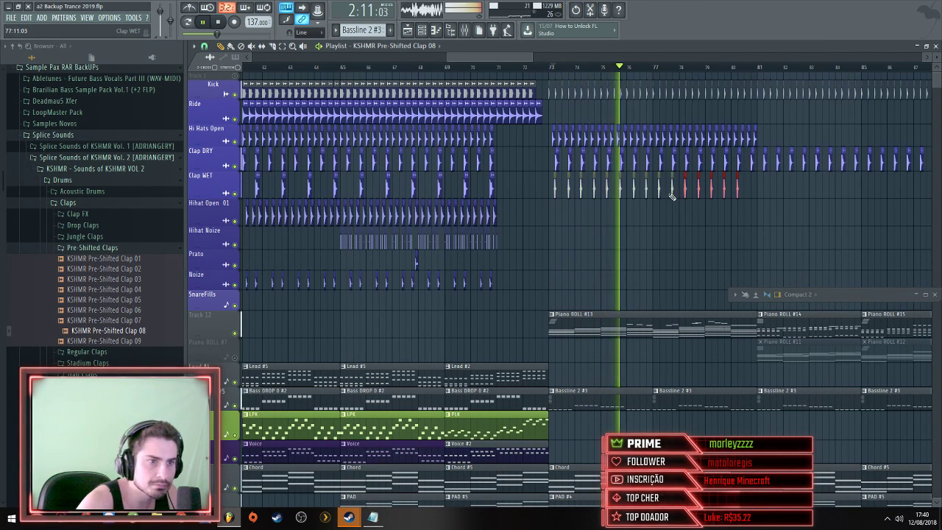
Stop playback and fit the KSHMR Pre-Shifted Clap 08 sample to a tempo of 128 BPM
scroll(678, 222, up, 3)
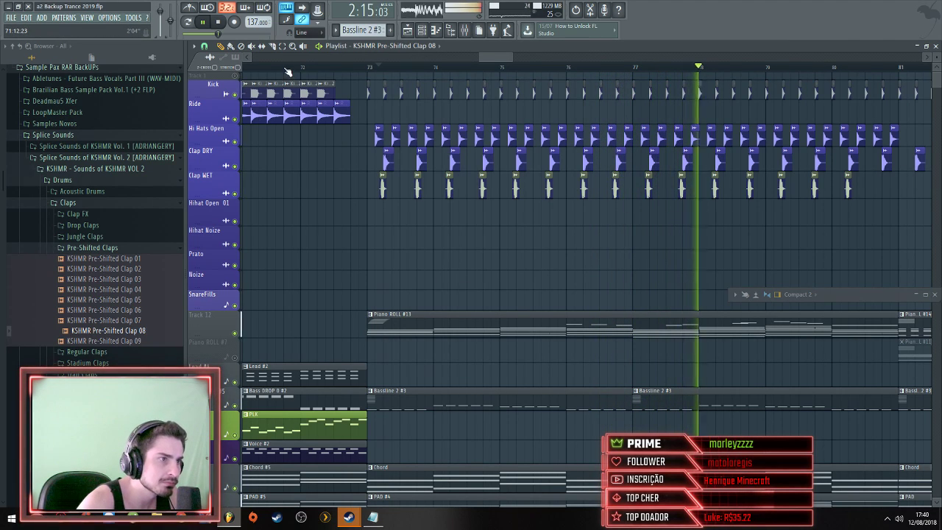
key(space)
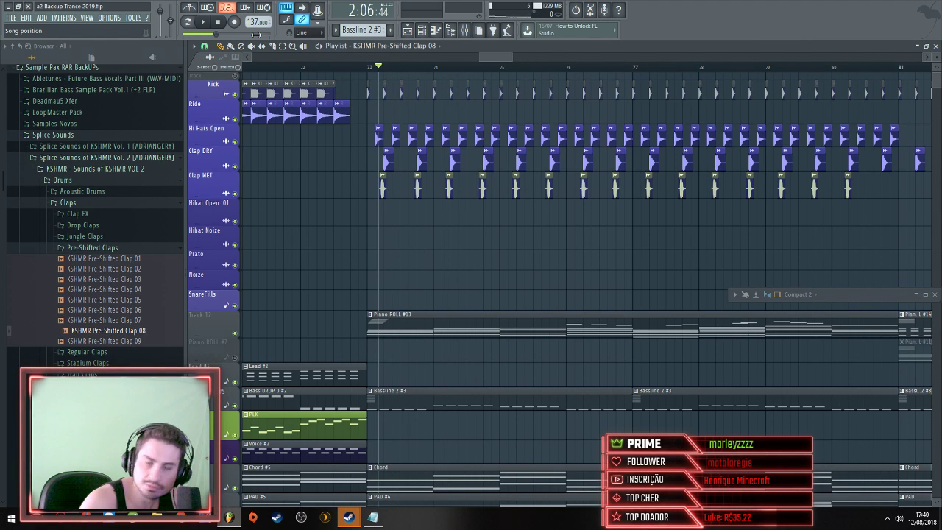
scroll(388, 193, up, 5)
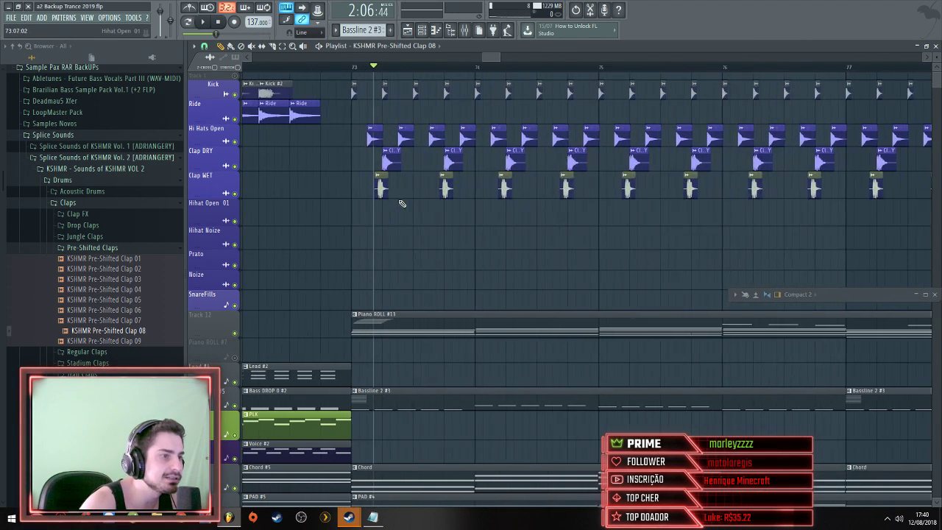
click(366, 175)
click(458, 230)
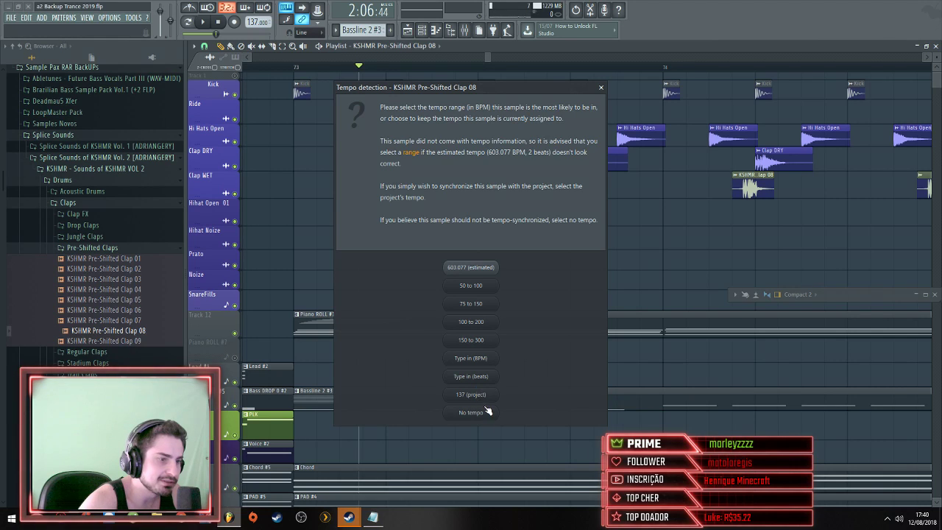
click(471, 358)
text(128)
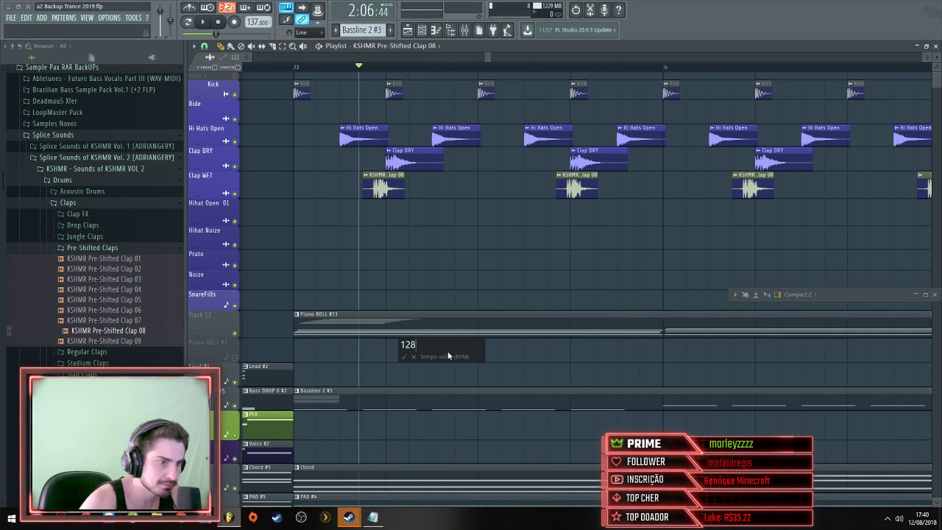
key(Return)
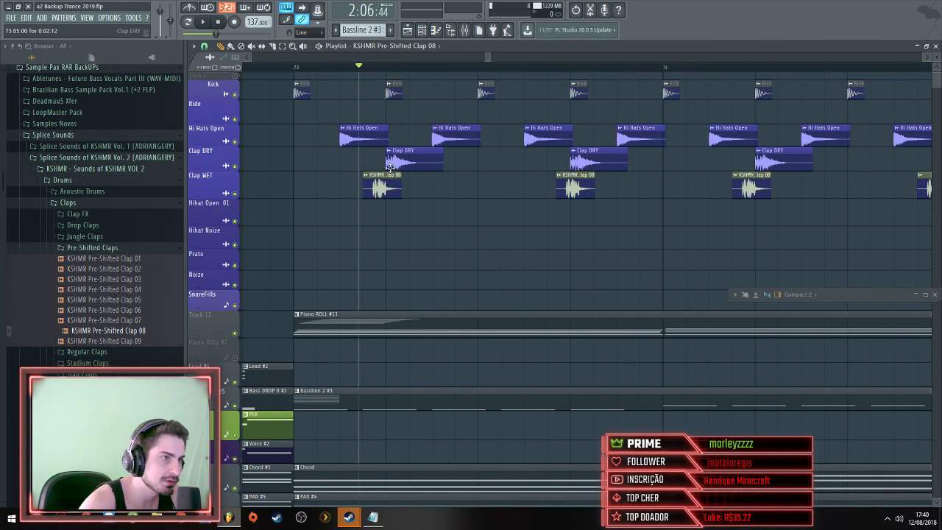
Move the second Clap 08 clip of bar 73 slightly later on the Clap WET track, play the section and stop
scroll(390, 166, up, 3)
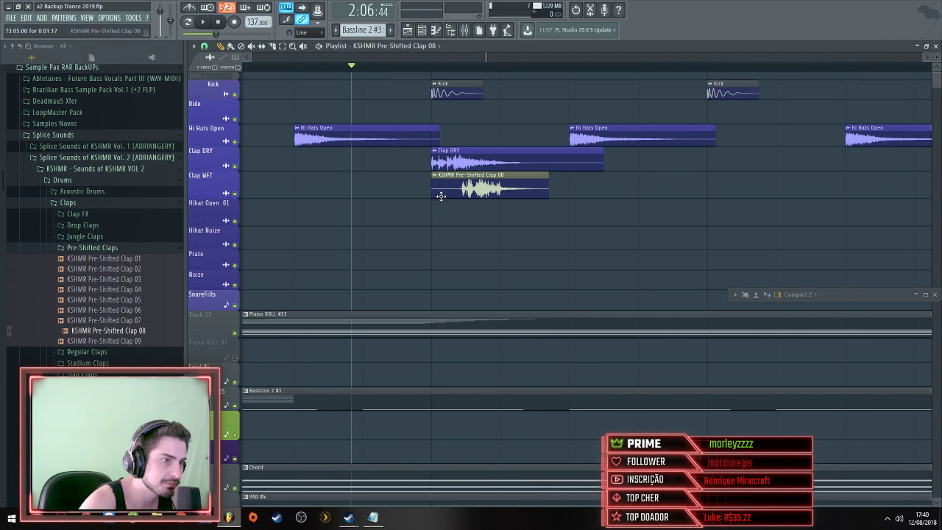
scroll(435, 229, down, 3)
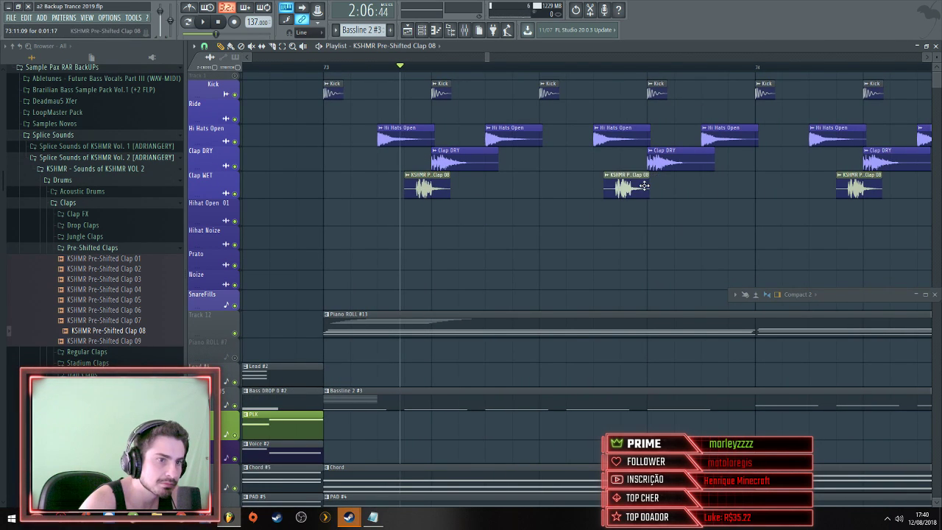
drag(607, 190, 642, 196)
key(space)
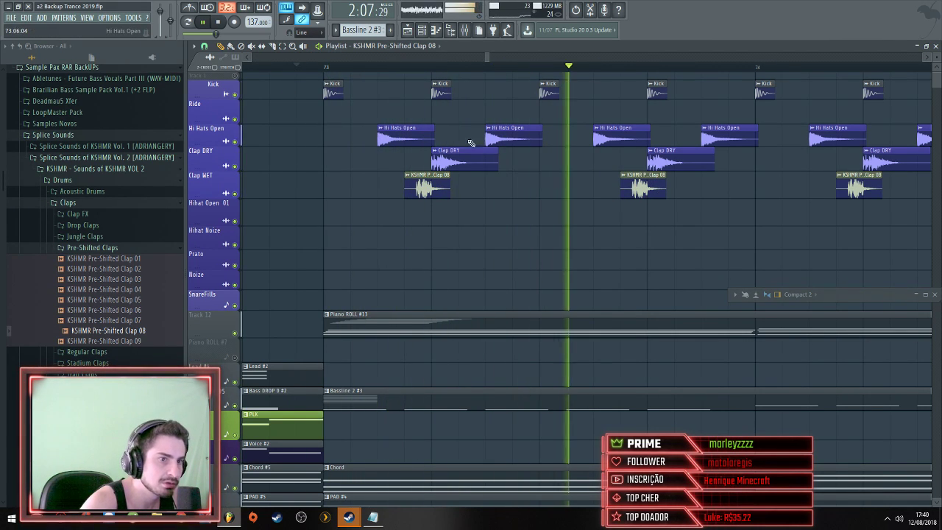
scroll(826, 188, down, 5)
scroll(826, 188, up, 3)
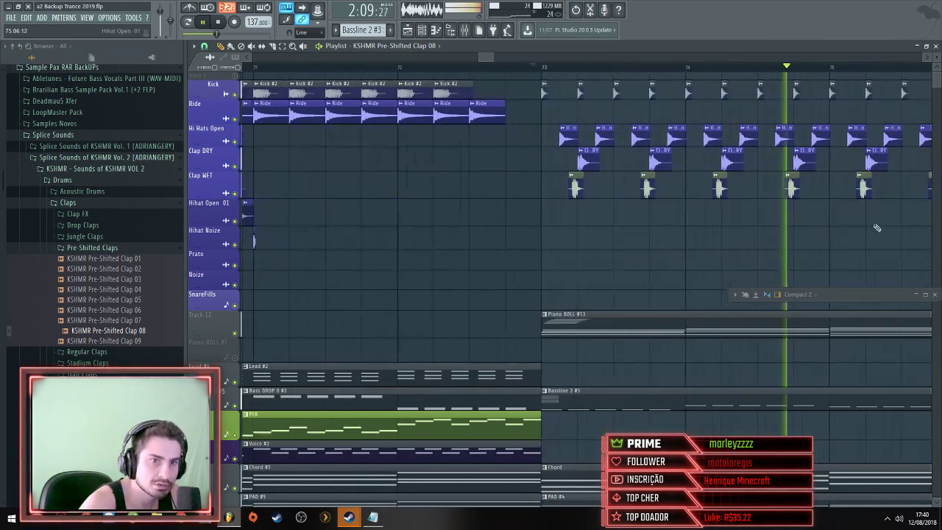
scroll(826, 188, up, 1)
scroll(826, 188, down, 2)
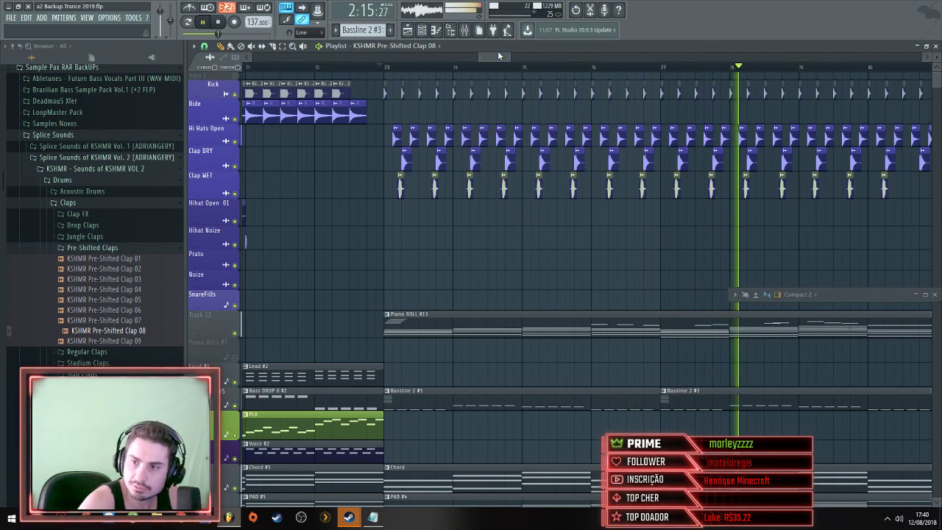
scroll(633, 217, down, 2)
scroll(633, 218, up, 1)
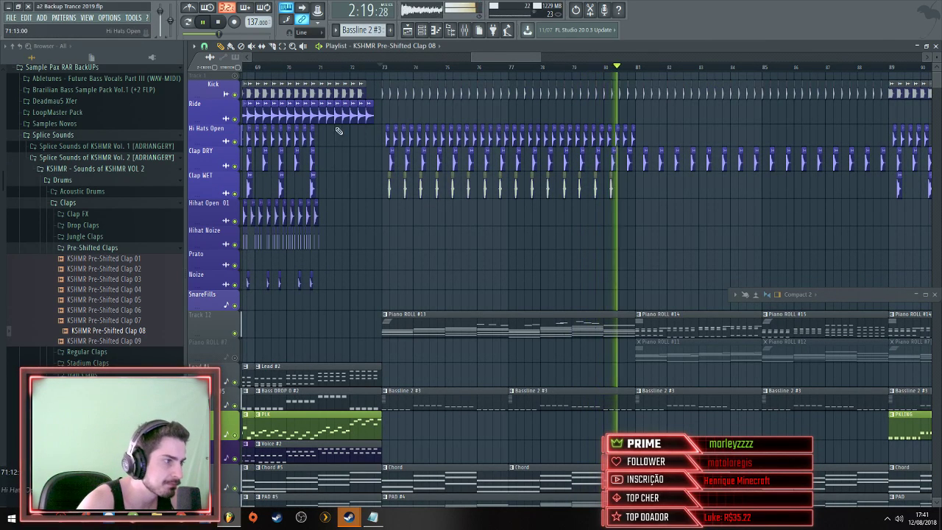
key(space)
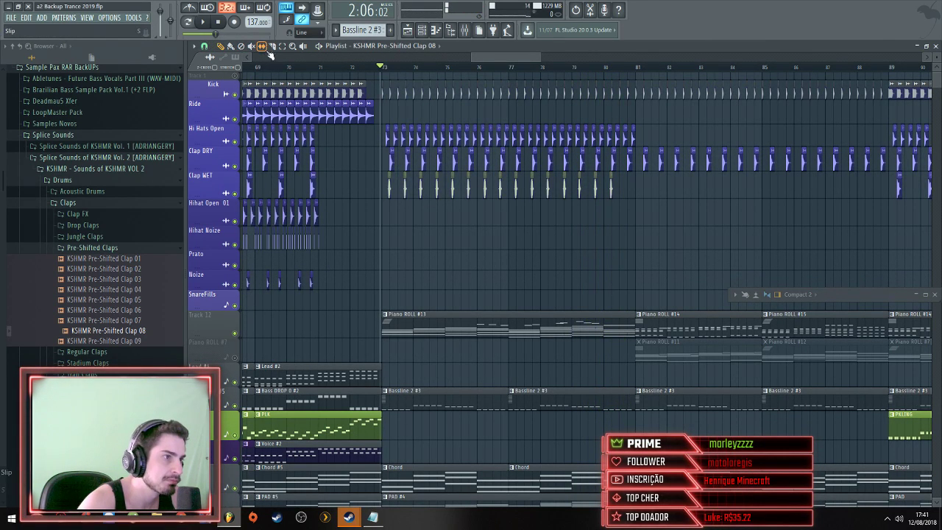
Audition the Reverb Clap 03, Sub Clap 01 and Sub Clap 02 samples in the KSHMR Clap FX folder
click(103, 217)
click(125, 245)
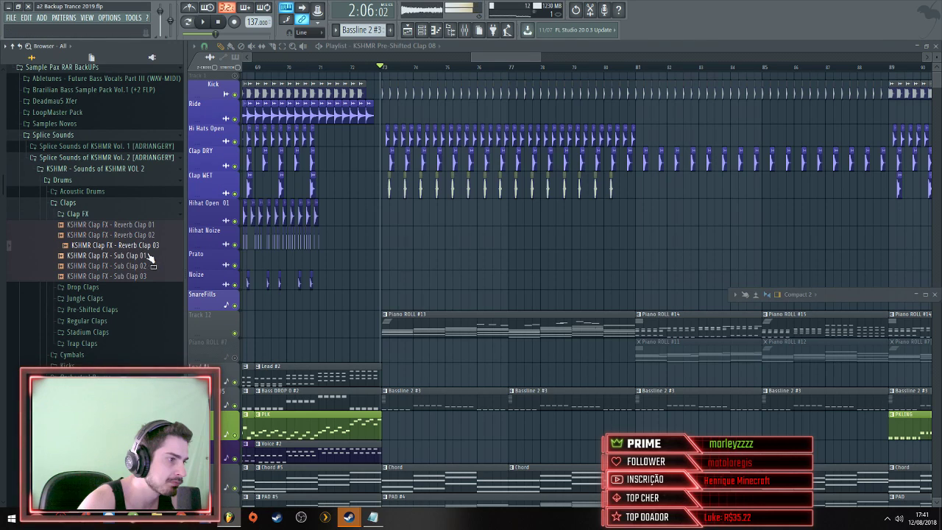
click(148, 256)
click(149, 266)
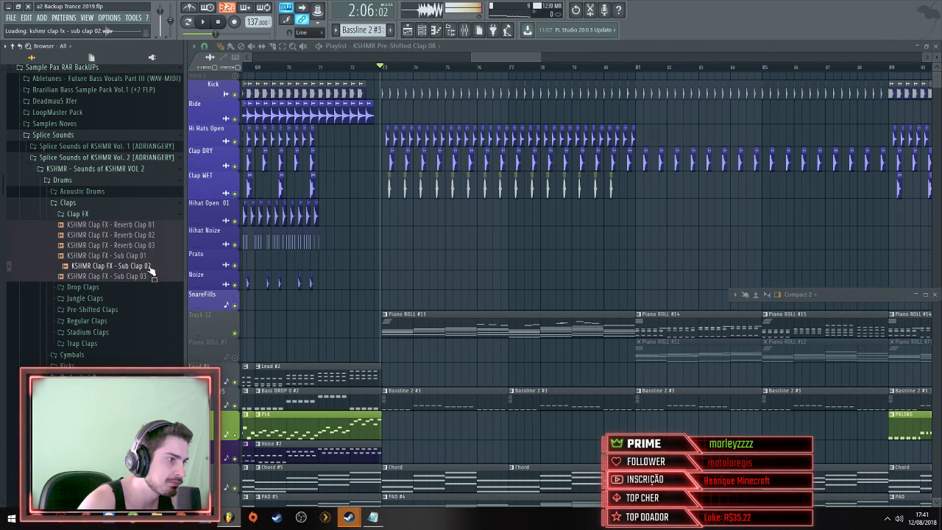
Play the transition into bar 25 and place KSHMR Clap FX - Reverb Clap 01 at bar 25 on the Noize track
scroll(400, 239, down, 5)
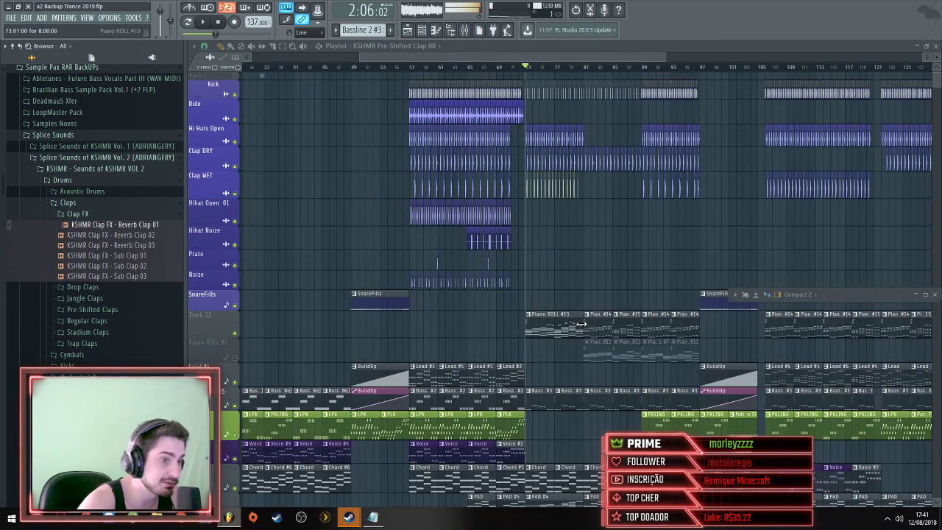
scroll(581, 324, down, 5)
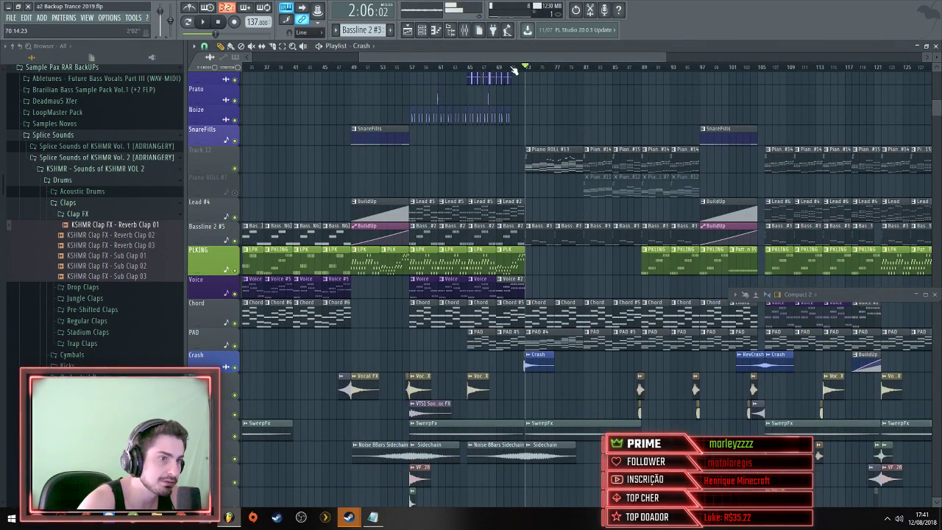
scroll(396, 129, left, 5)
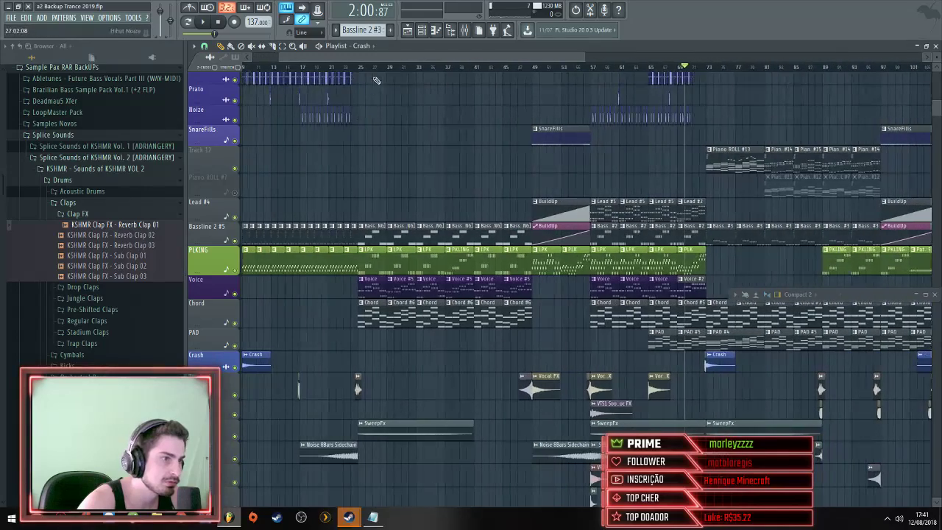
click(346, 67)
key(space)
scroll(347, 67, up, 4)
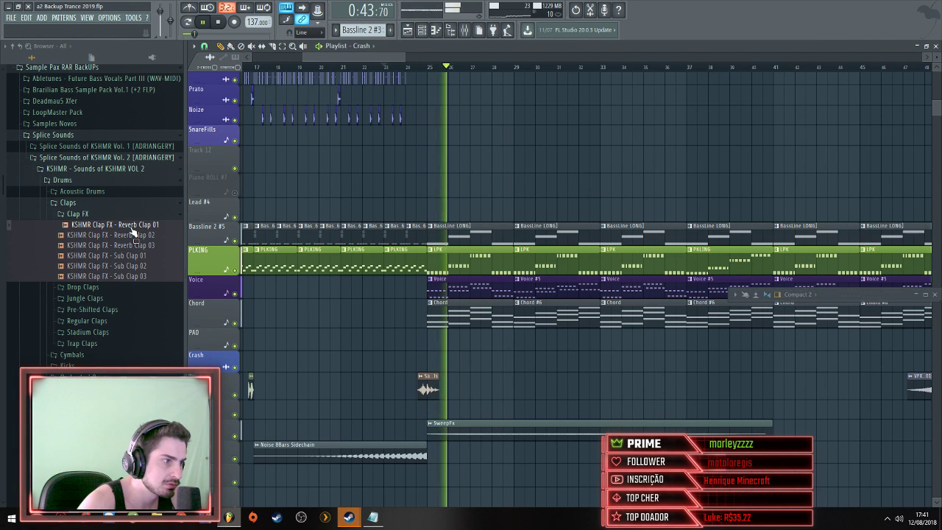
drag(115, 225, 449, 118)
Set the volume of the Reverb Clap 01 channel to 46% and replay the lead-in to bar 25
double_click(449, 117)
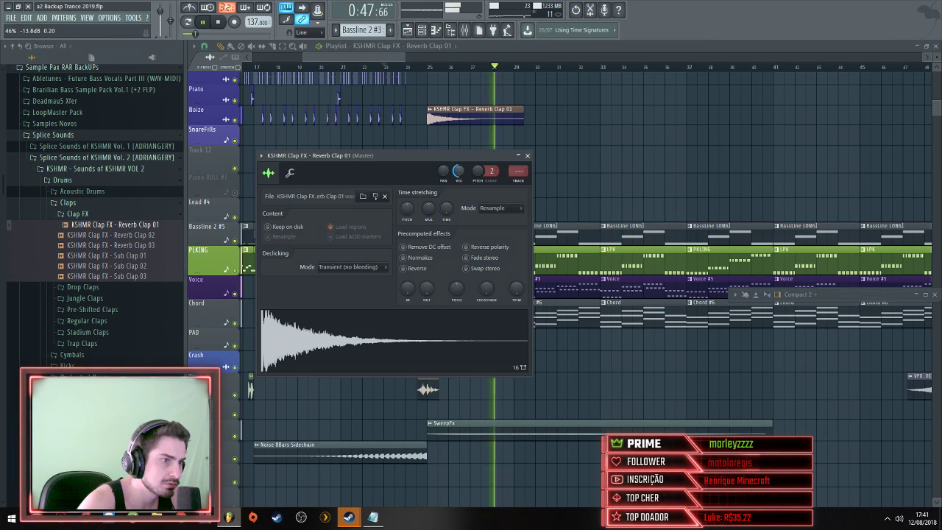
click(443, 103)
click(365, 67)
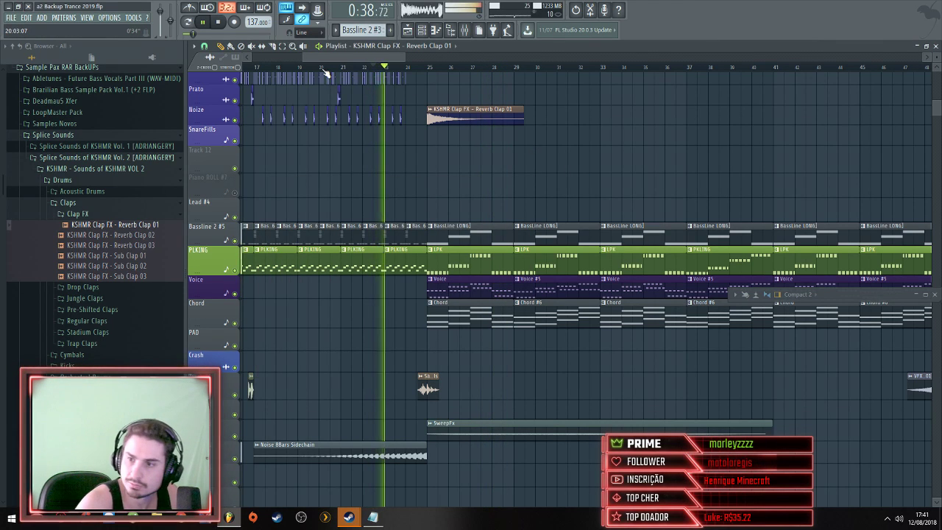
Set the volume of the KSHMR Pre-Shifted Clap 08 channel to 52% from one of its breakdown clips
scroll(589, 154, down, 6)
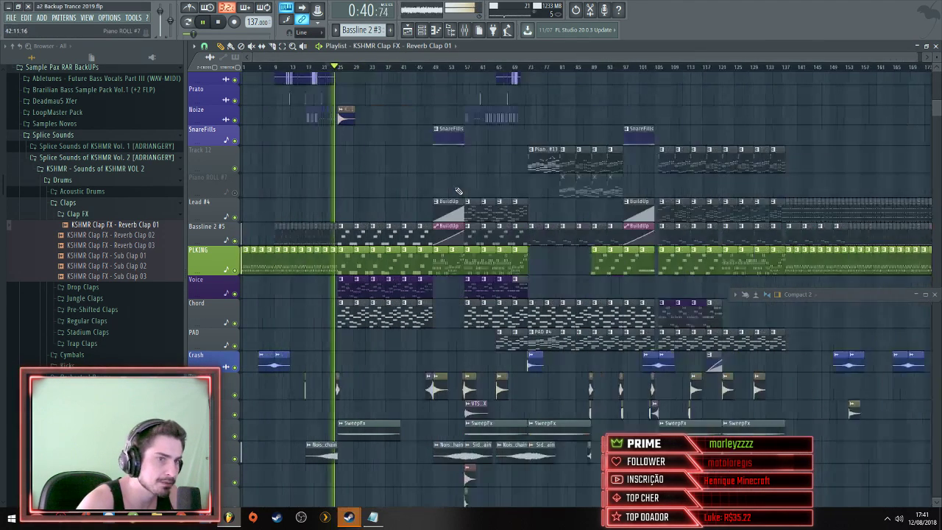
scroll(619, 146, up, 5)
scroll(516, 162, up, 4)
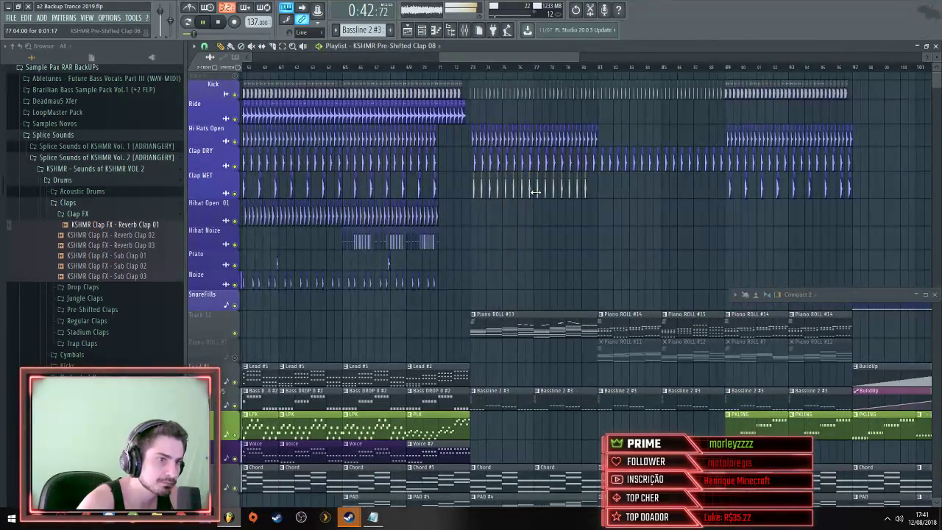
double_click(459, 164)
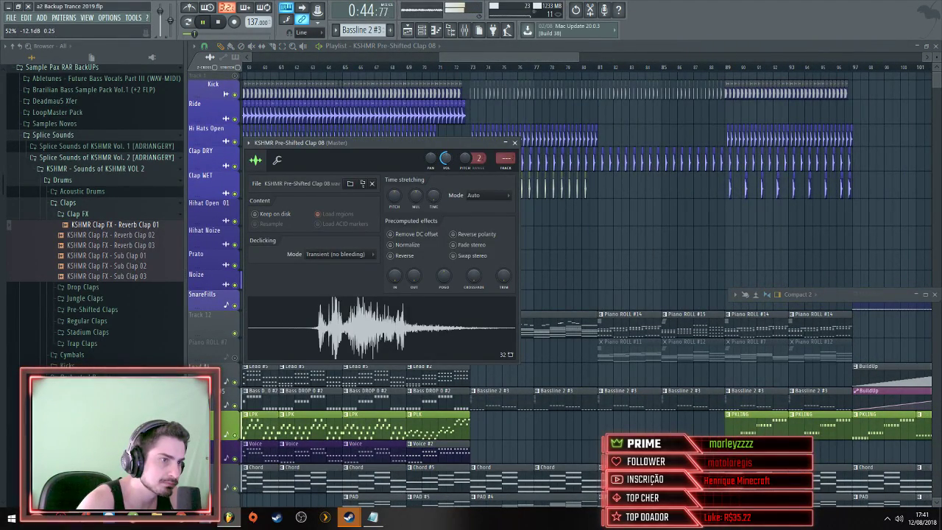
key(Escape)
Check the Reverb Clap 01 channel settings and listen again to the transition into bar 25
scroll(299, 312, up, 6)
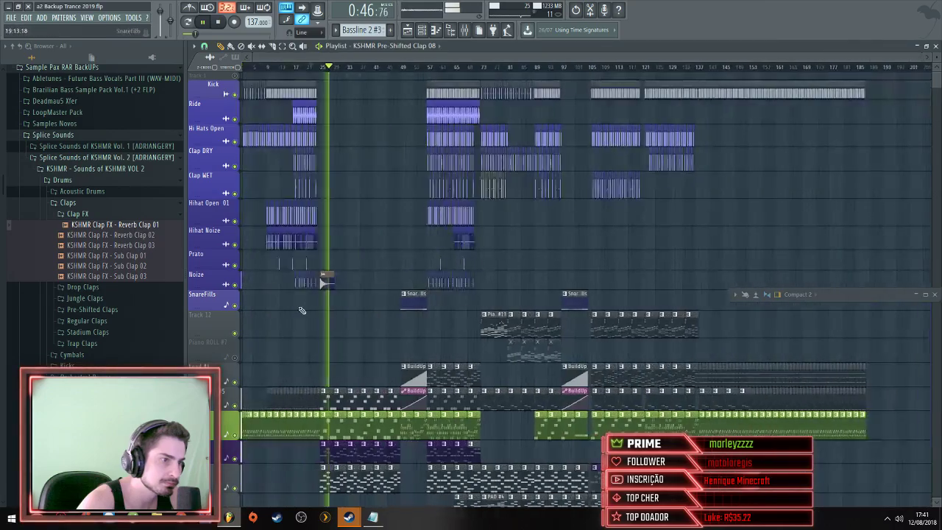
double_click(497, 272)
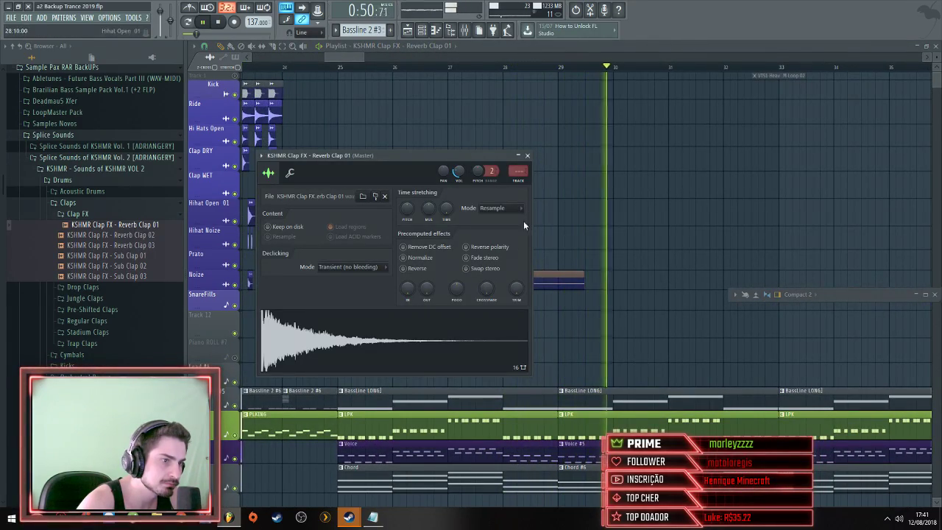
key(Escape)
click(256, 67)
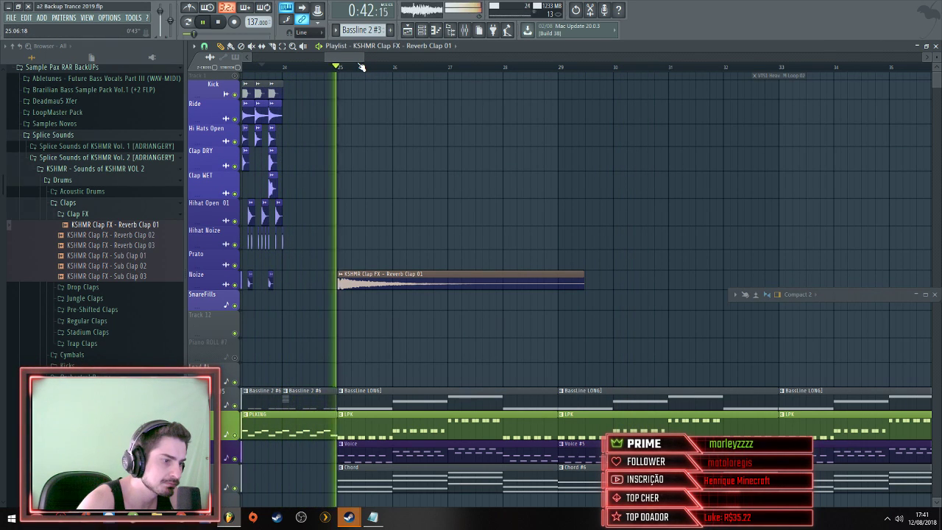
scroll(361, 184, down, 5)
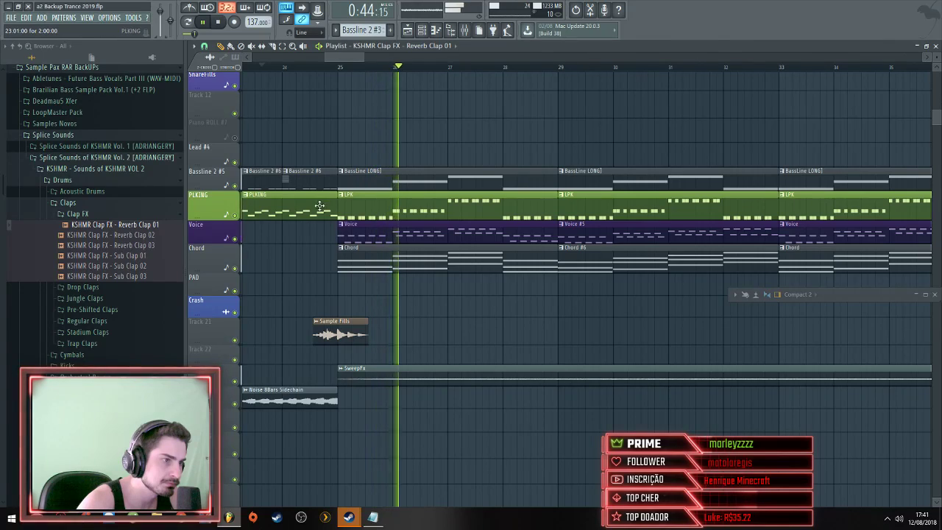
scroll(309, 213, up, 4)
scroll(310, 214, down, 2)
scroll(310, 214, up, 4)
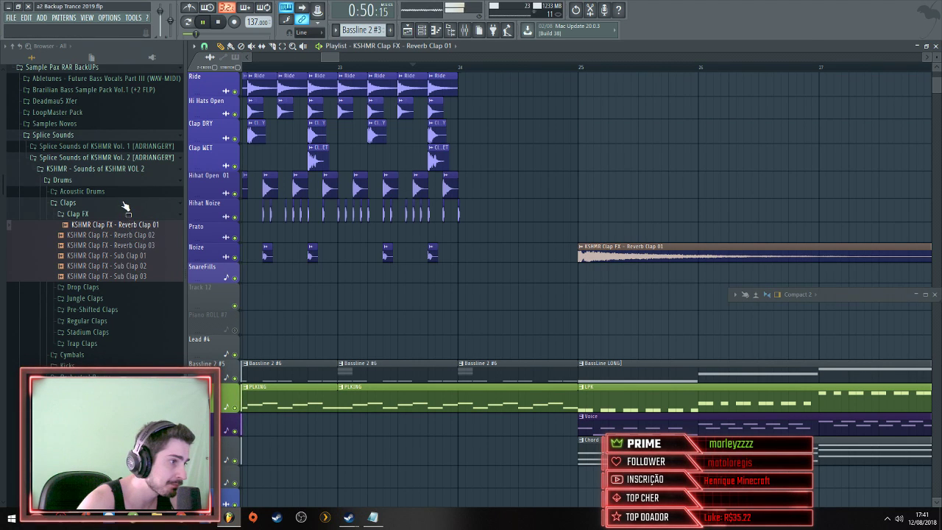
Add a KSHMR Pre-Shifted Clap 08 clip just before Reverb Clap 01 on the Noize track, starting at 24:15:23
click(117, 310)
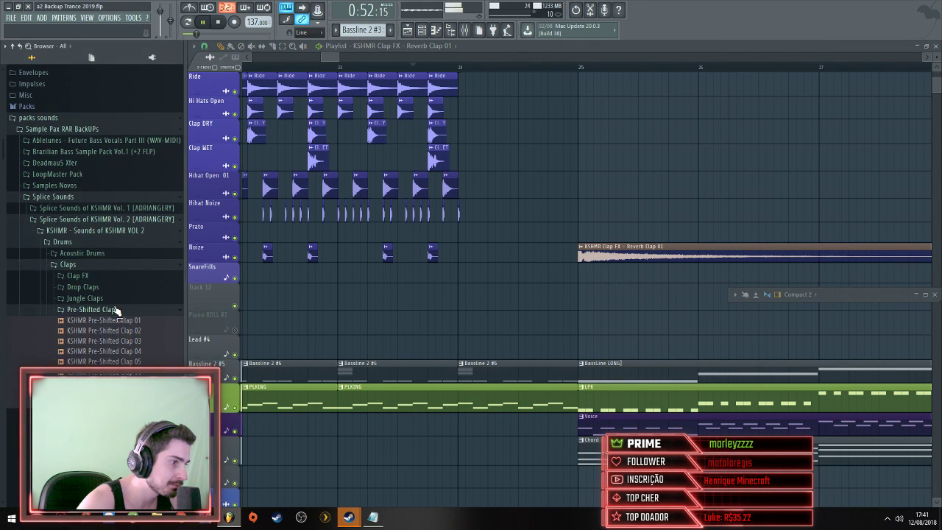
click(104, 392)
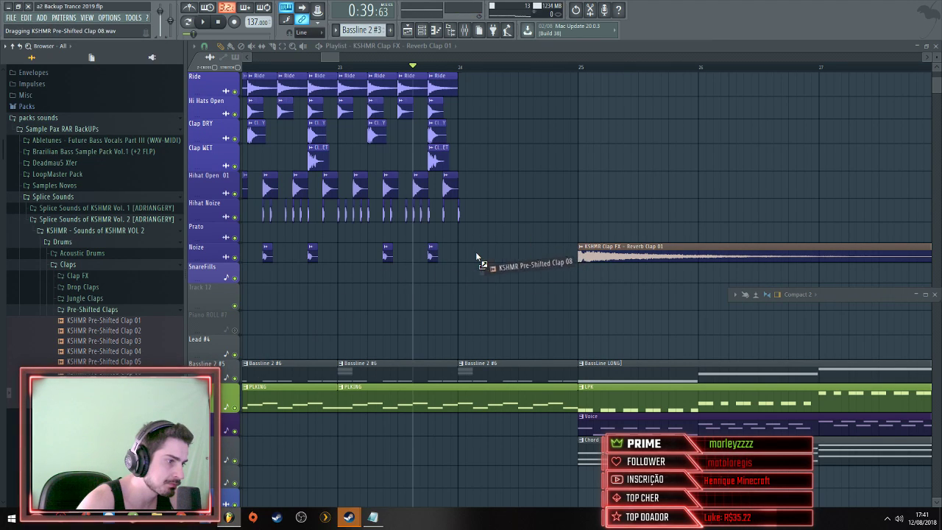
drag(477, 258, 90, 359)
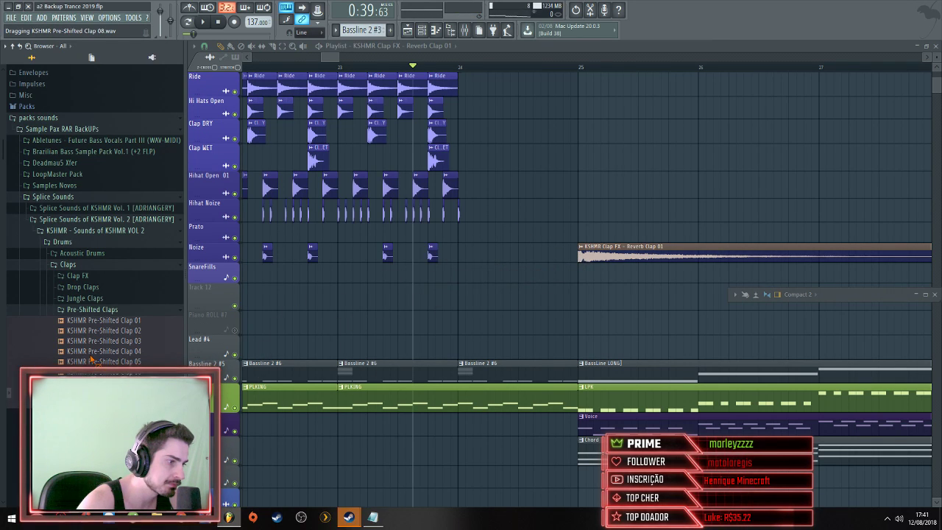
drag(556, 230, 553, 234)
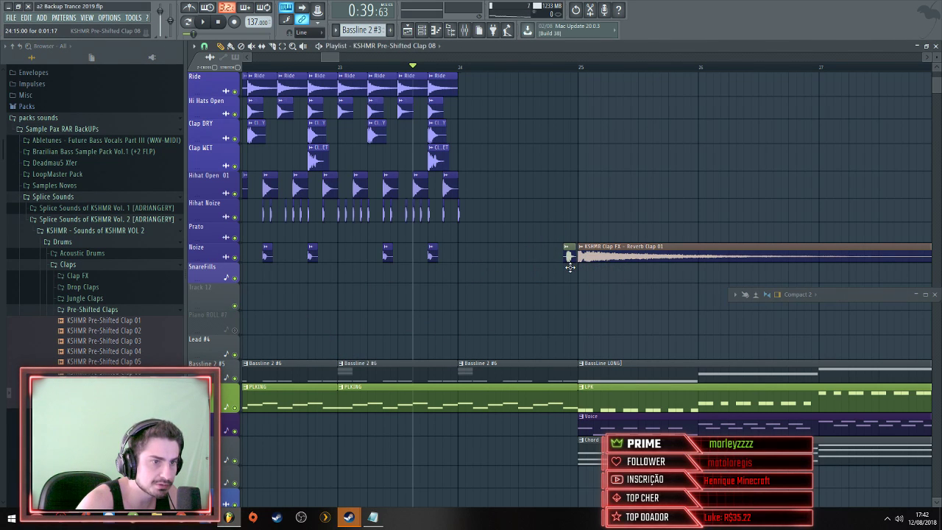
scroll(568, 265, up, 10)
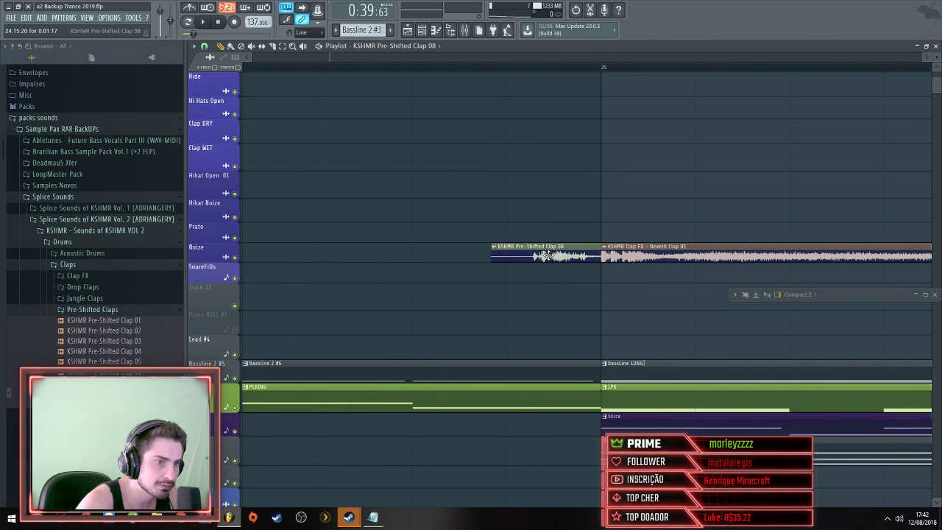
drag(521, 256, 589, 256)
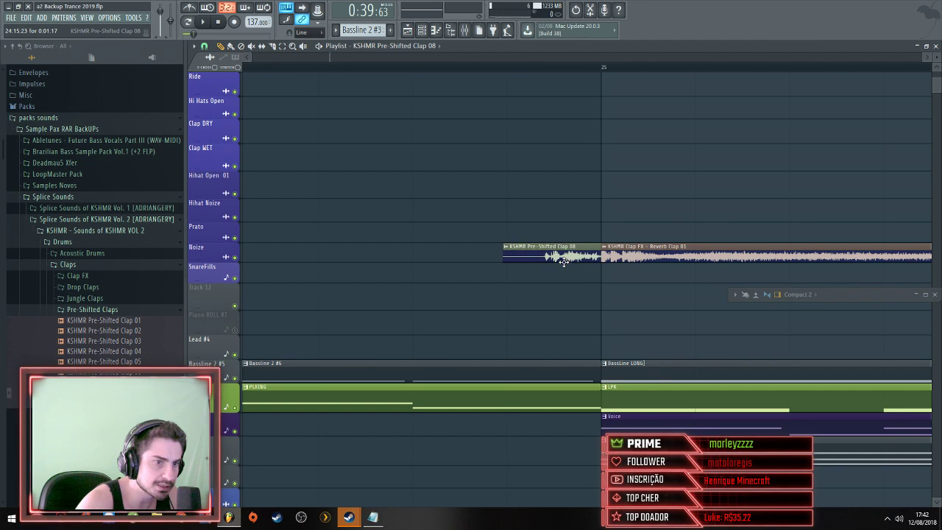
Move the KSHMR Pre-Shifted Clap 08 clip from Noize to the Prato track at 24:16:00 and replay the transition into bar 25
drag(573, 230, 565, 230)
key(space)
click(452, 67)
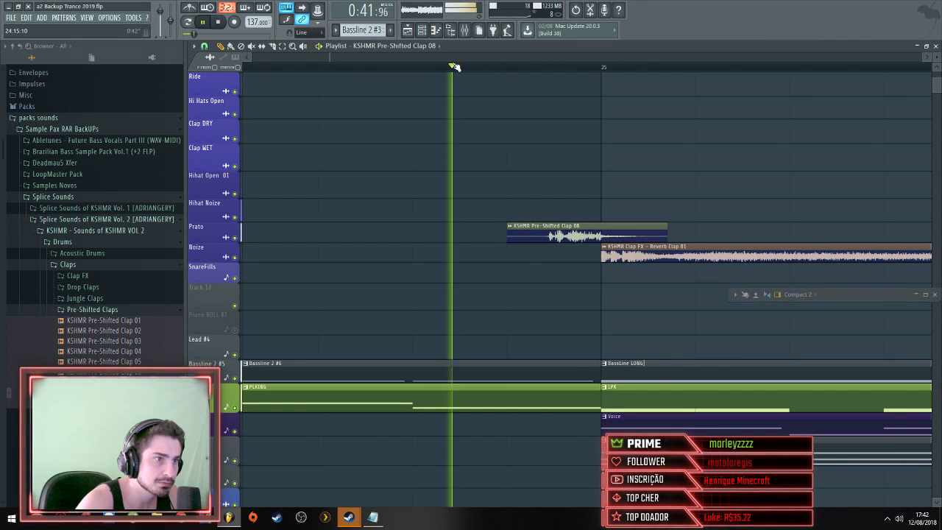
scroll(472, 221, down, 6)
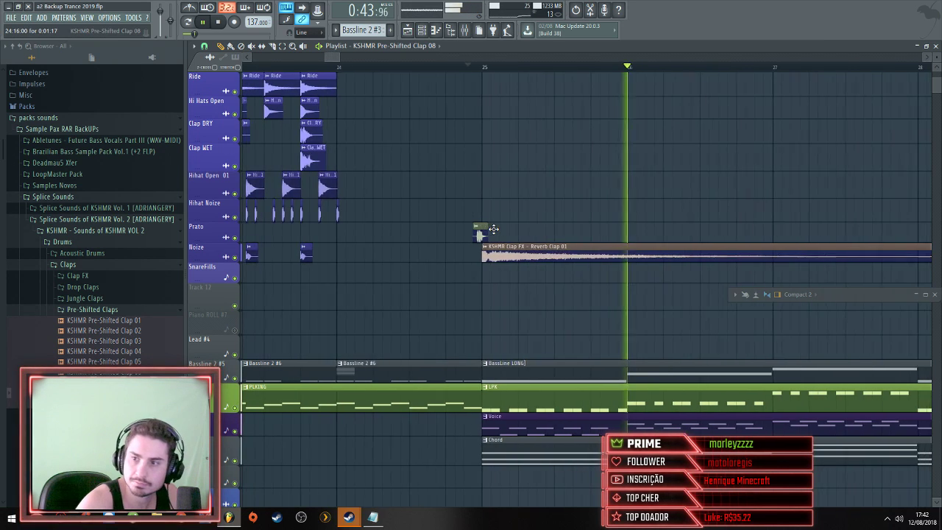
click(407, 67)
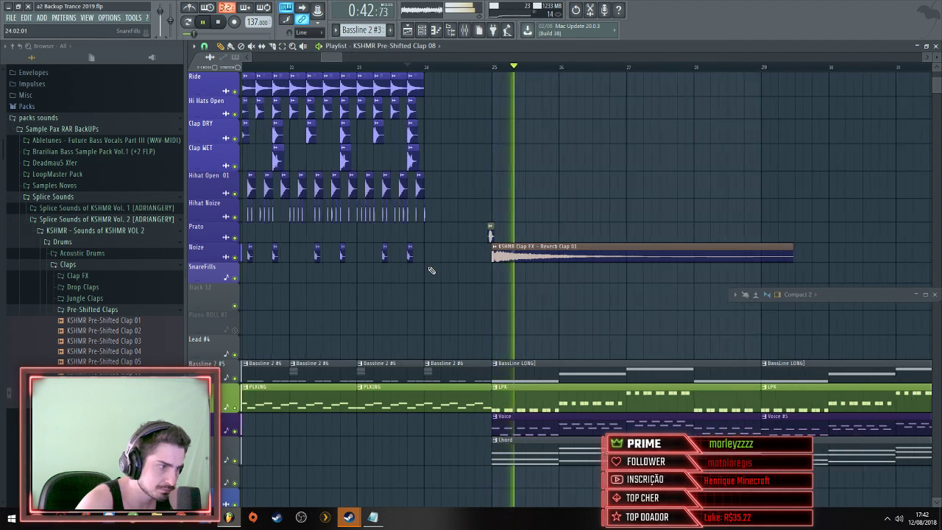
scroll(748, 232, up, 5)
scroll(749, 233, up, 3)
drag(748, 233, 707, 238)
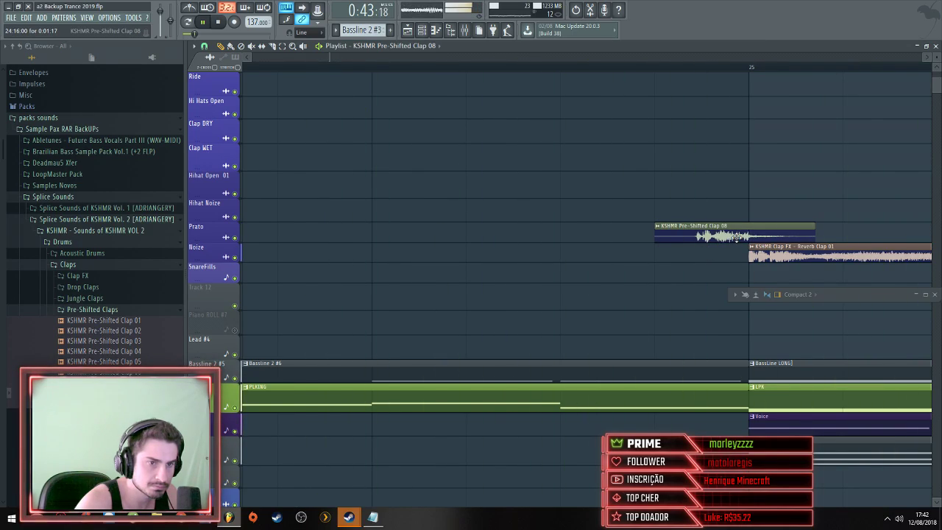
scroll(729, 236, down, 5)
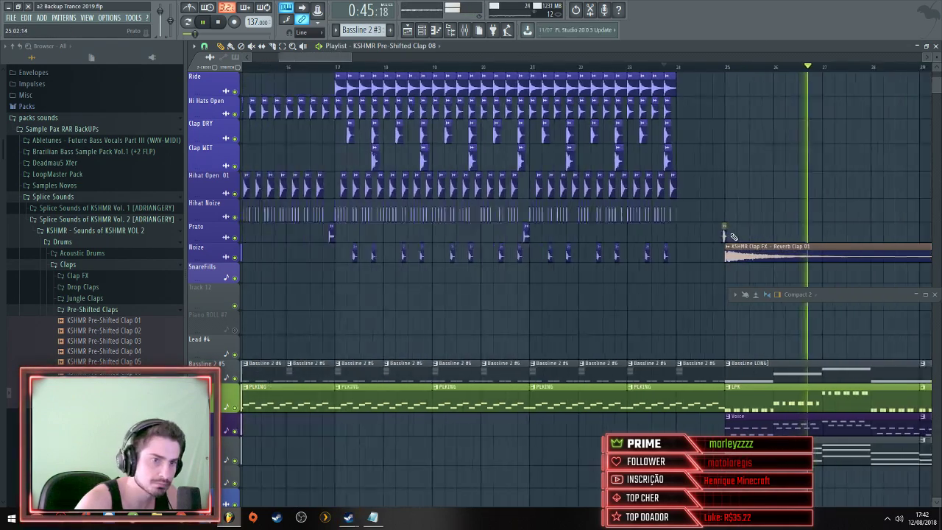
Move the KSHMR Clap FX Reverb Clap 01 clip at bar 25 from the Noize track down to the SnareFills track
scroll(724, 235, down, 4)
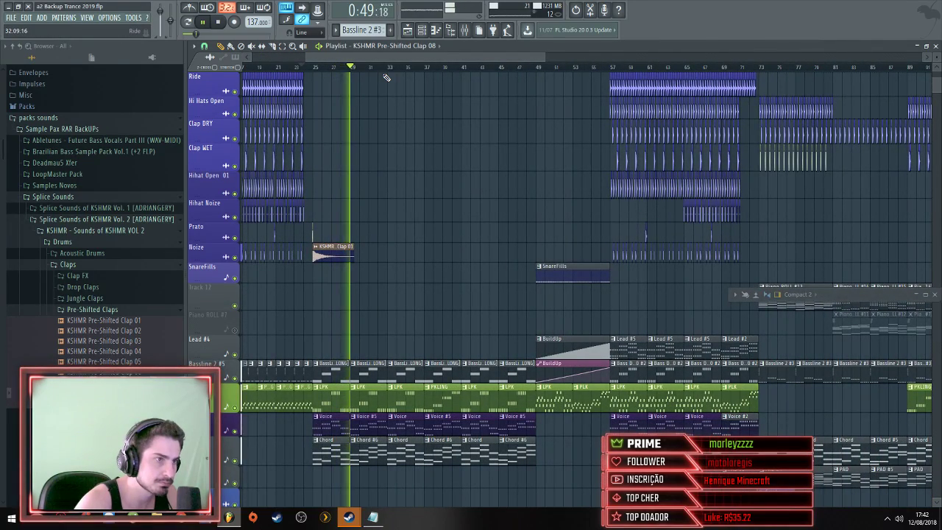
scroll(382, 219, left, 4)
scroll(383, 219, up, 1)
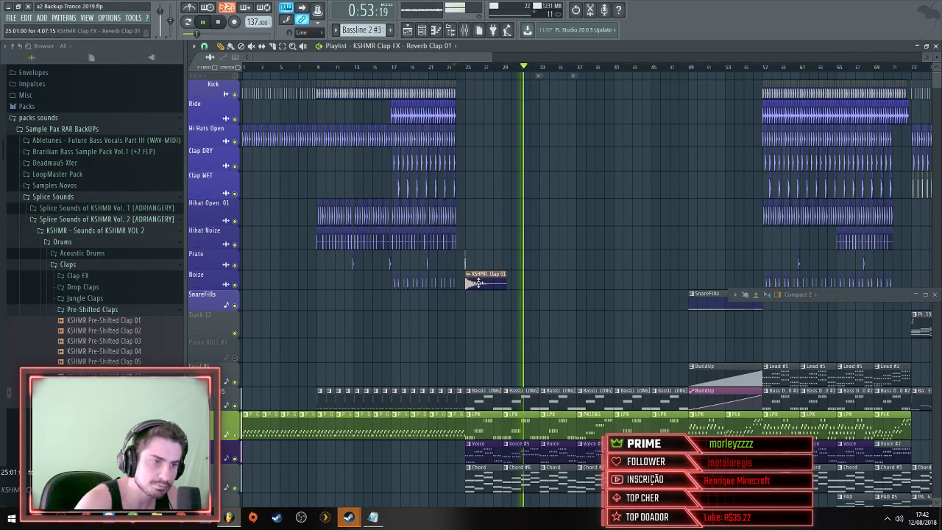
drag(480, 281, 480, 300)
scroll(498, 256, down, 5)
scroll(501, 280, up, 3)
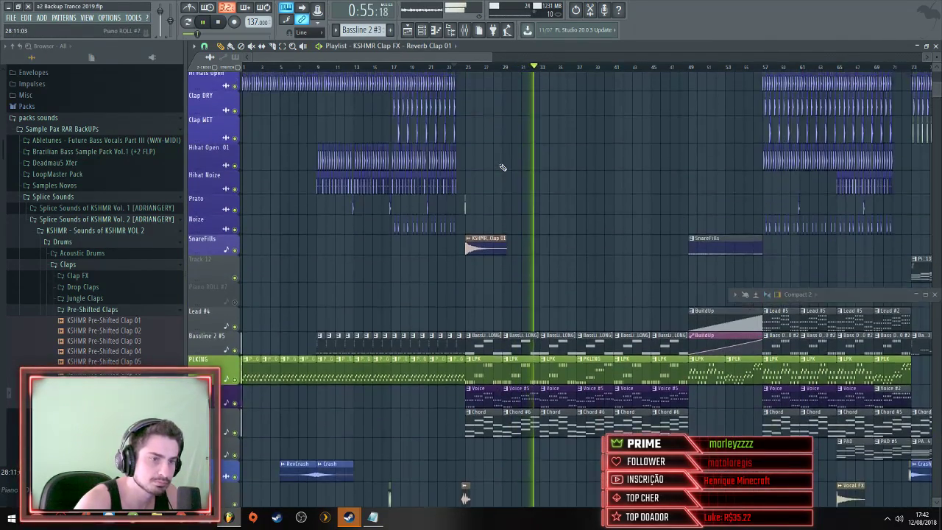
Listen through the section after bar 25 while looking over the drum, melodic and FX tracks of the arrangement
scroll(498, 281, down, 3)
scroll(499, 281, up, 1)
scroll(442, 327, up, 1)
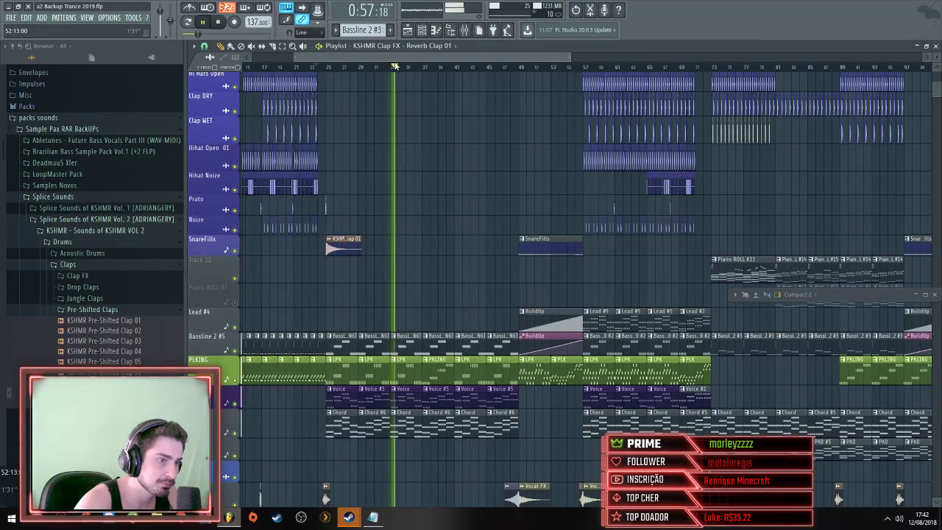
scroll(443, 327, down, 3)
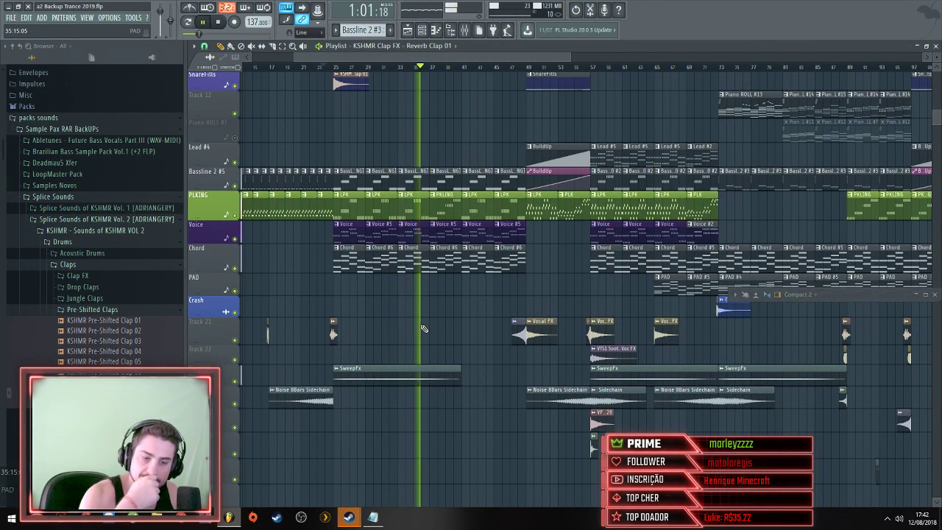
key(XF86AudioRaiseVolume)
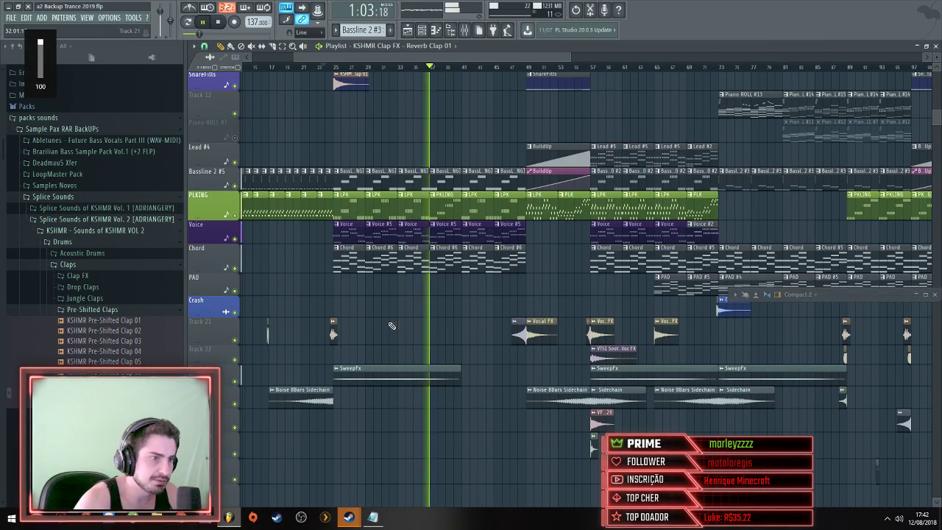
scroll(584, 292, up, 4)
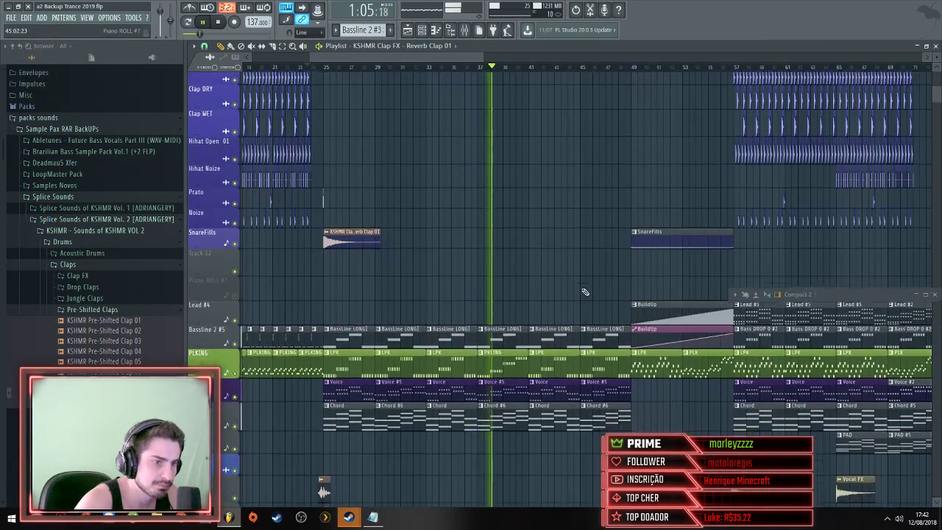
scroll(584, 292, down, 1)
scroll(352, 372, down, 4)
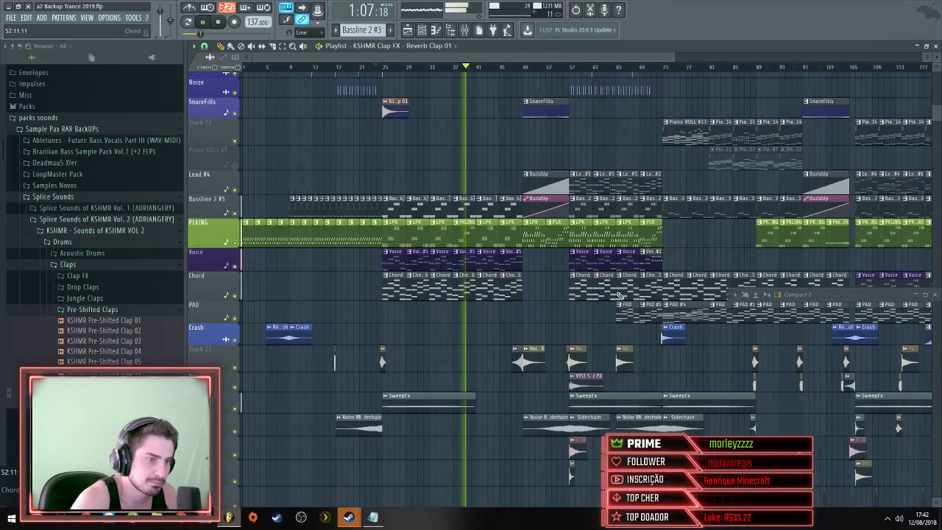
Slightly reduce the heights of automation tracks 30 and 35
scroll(352, 372, down, 6)
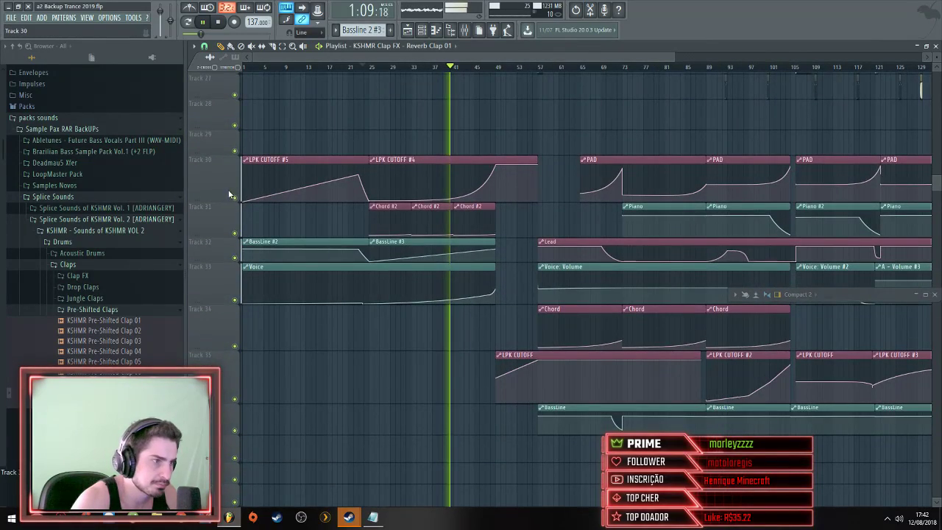
drag(198, 197, 198, 187)
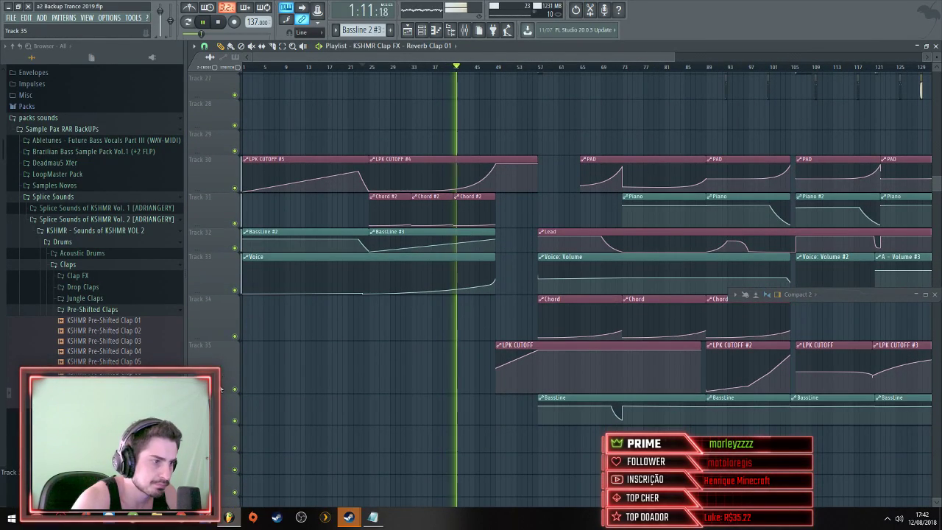
drag(198, 394, 199, 383)
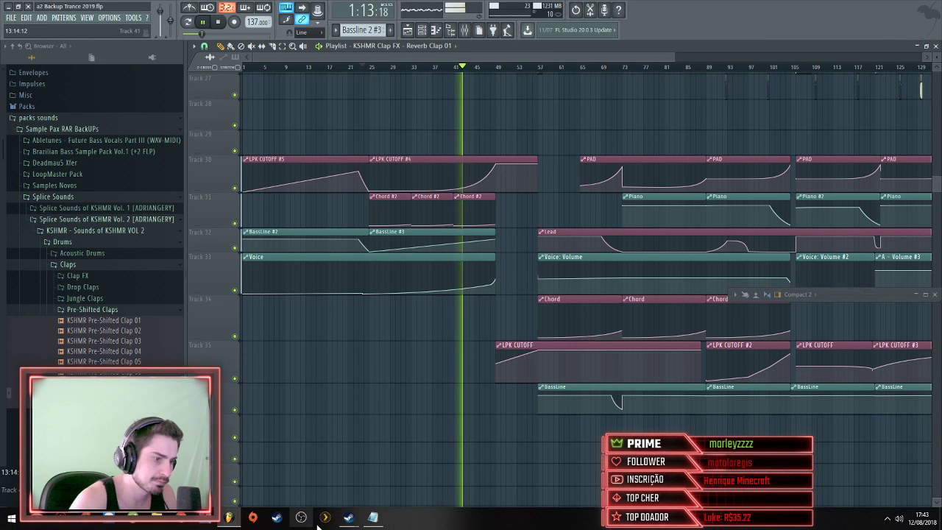
Switch to the Steam chat and send "e amssa deopis", "e game pqp", "na hjora de matar o boss" and "kkkkkkkkk", and return to the playlist
mouse_move(361, 517)
click(427, 475)
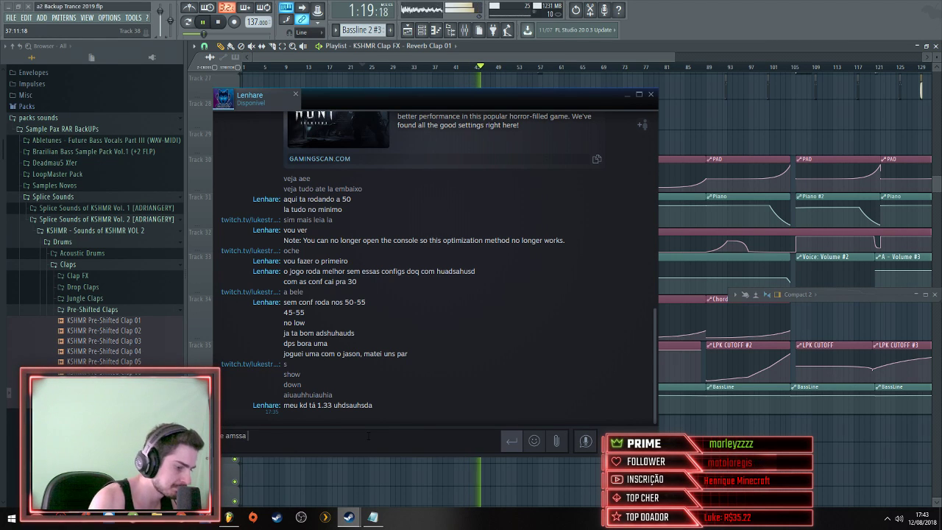
text(e amssa deopis)
key(Return)
text(ga)
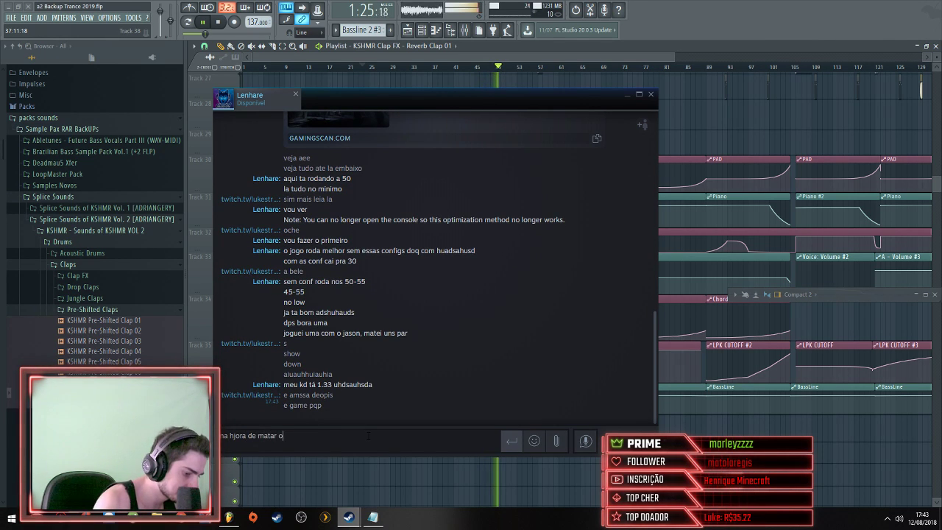
text(ss)
key(Return)
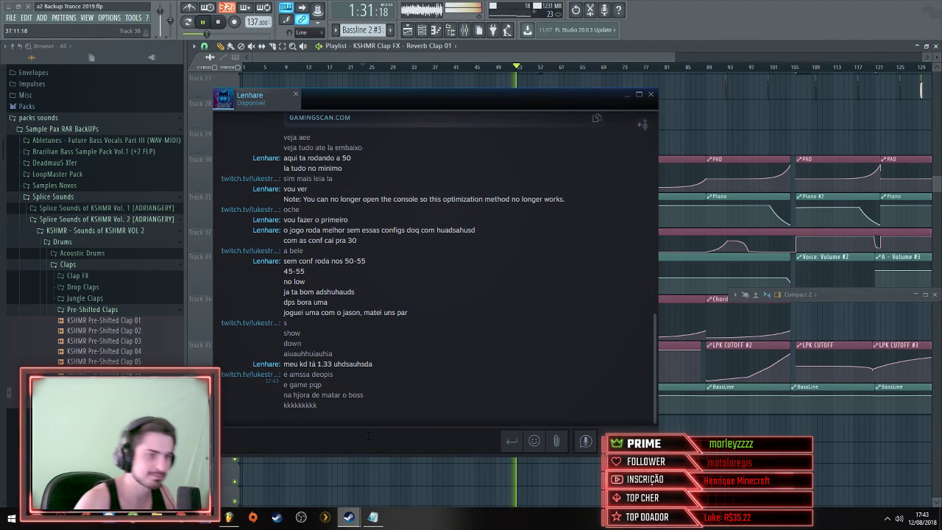
key(alt+Tab)
Examine the automation clips on tracks 30 to 35 around the bar 57 drop while the song plays
scroll(610, 390, left, 3)
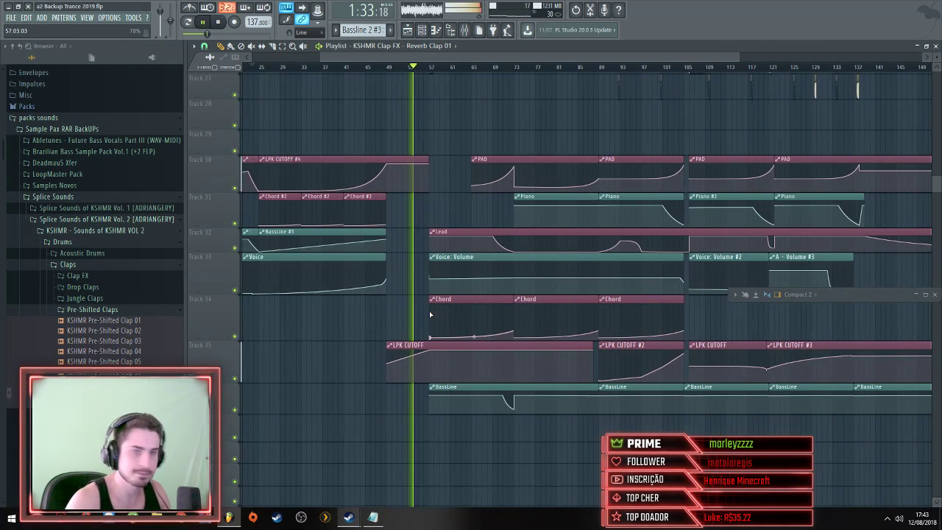
scroll(430, 315, up, 2)
mouse_move(429, 313)
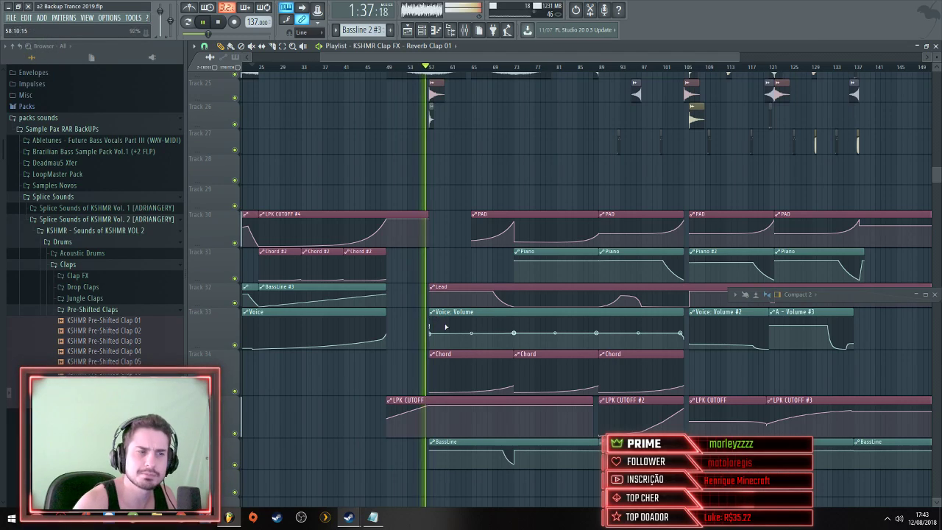
scroll(430, 329, up, 5)
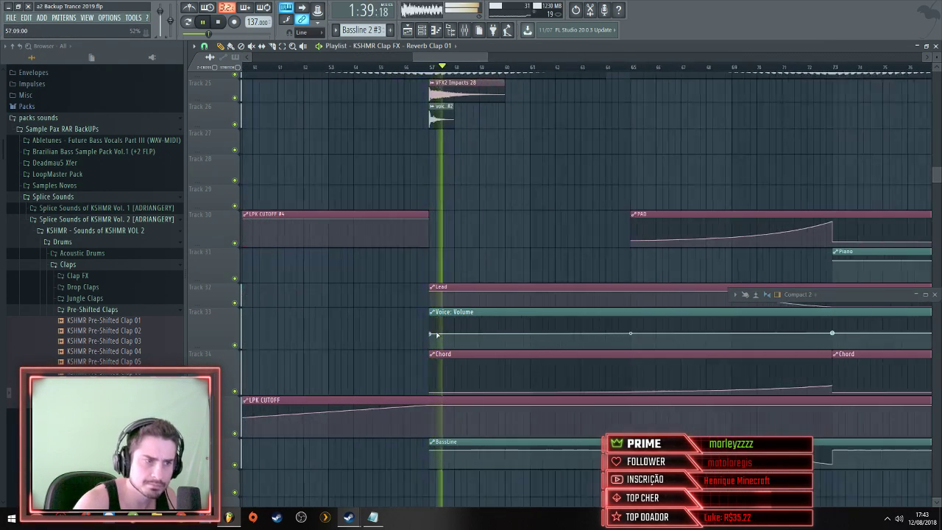
scroll(433, 337, down, 5)
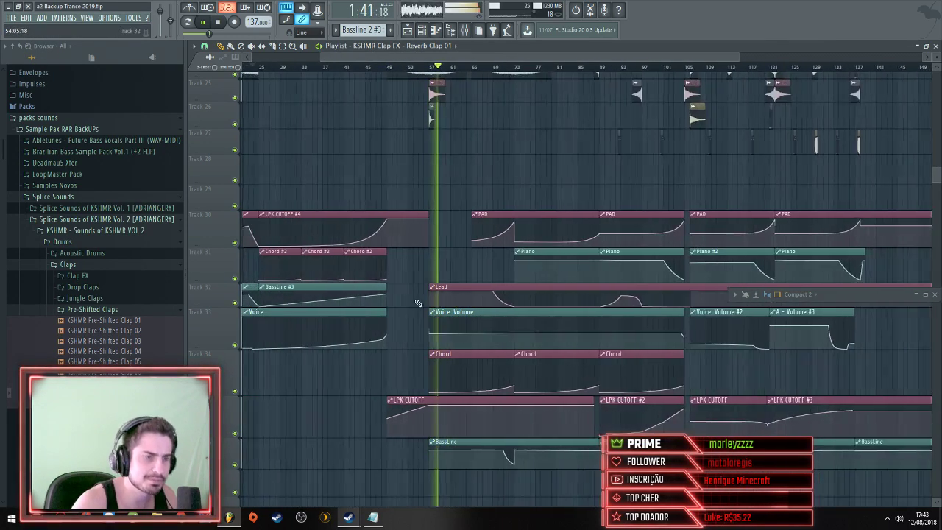
scroll(427, 309, up, 8)
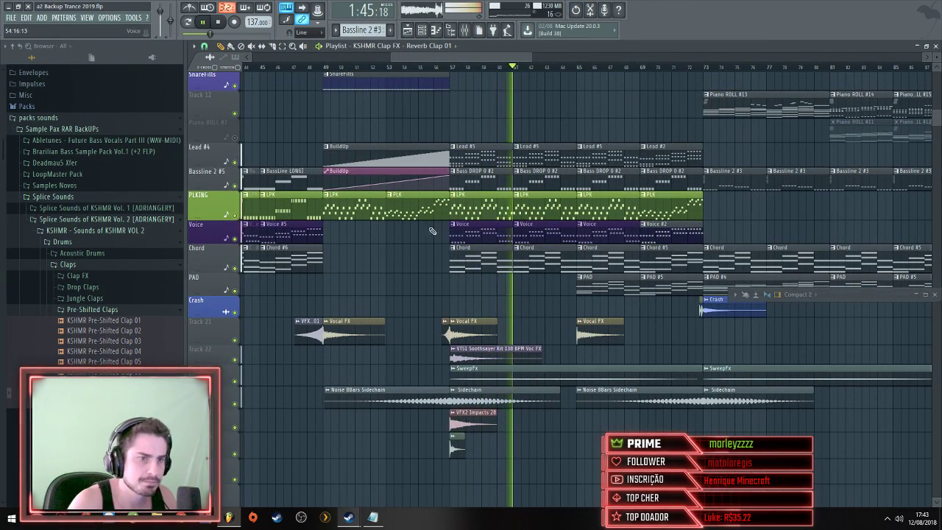
scroll(545, 230, down, 6)
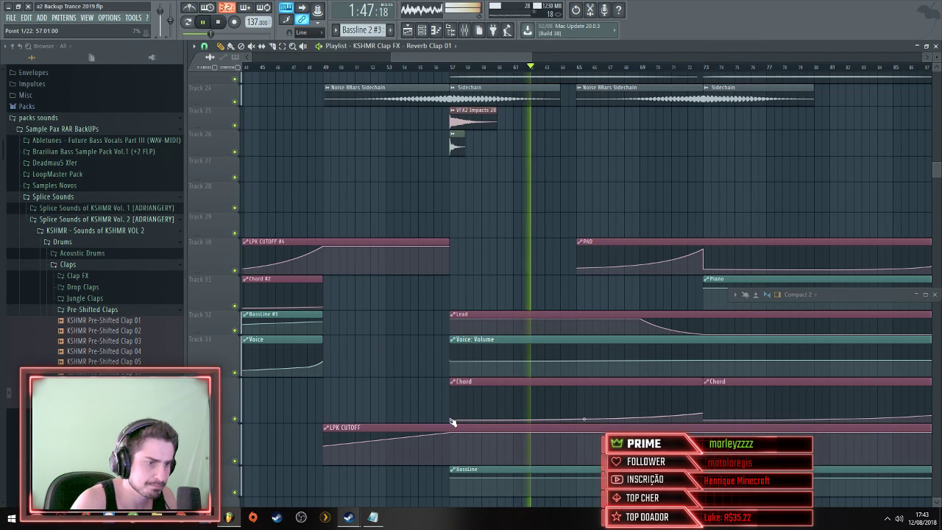
scroll(617, 405, down, 4)
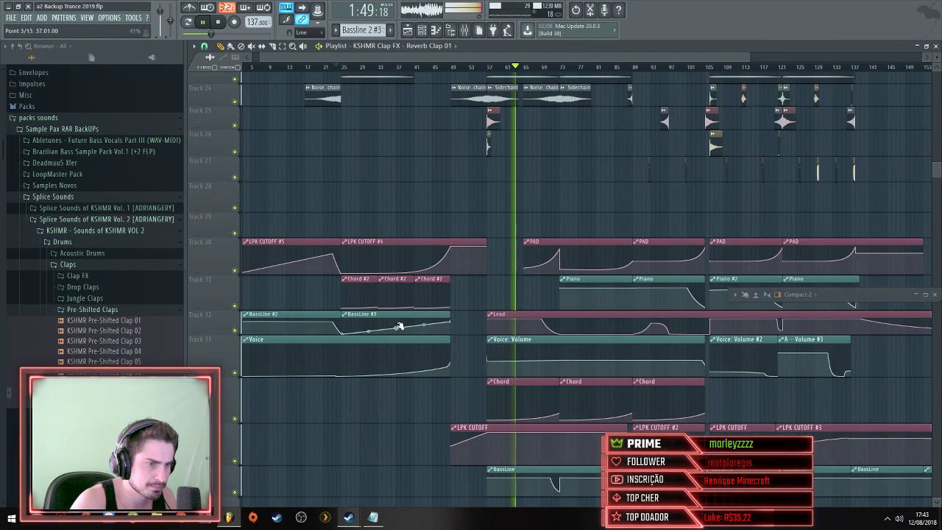
scroll(580, 297, up, 3)
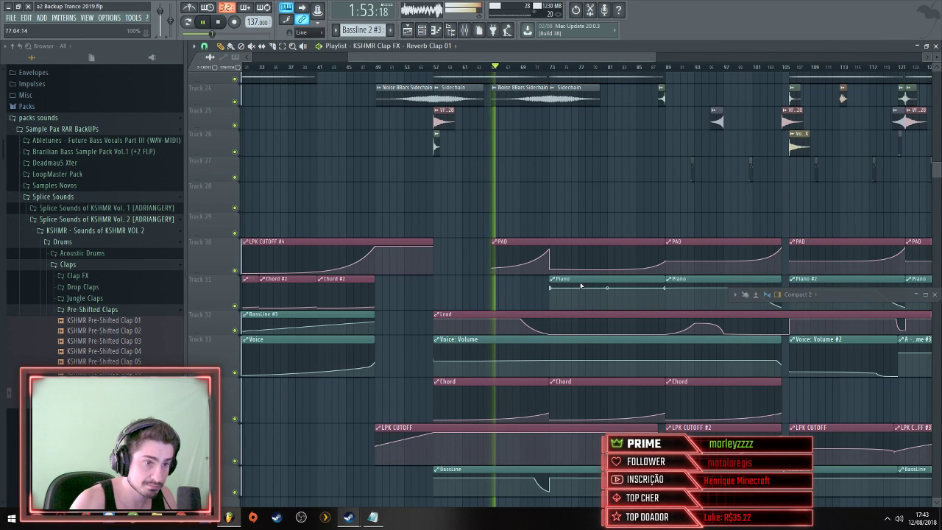
Move the four Piano automation clips between bars 73 and 137 from Track 31 up to Track 29, keeping their bar positions
drag(582, 280, 588, 205)
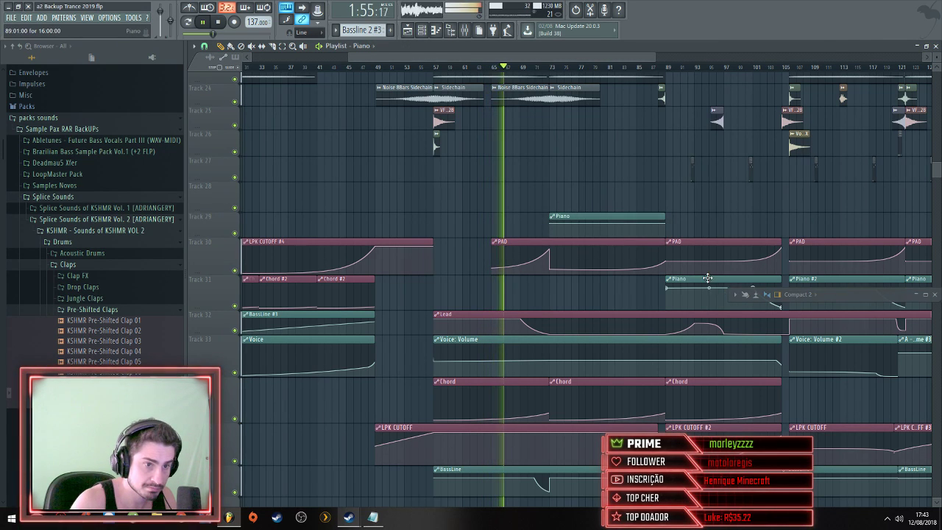
drag(708, 278, 702, 204)
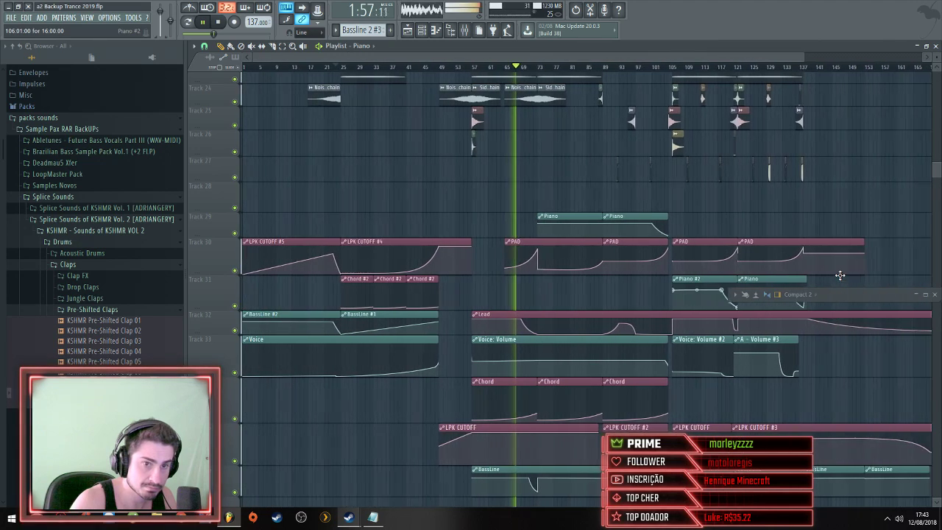
scroll(714, 288, right, 4)
drag(692, 280, 685, 215)
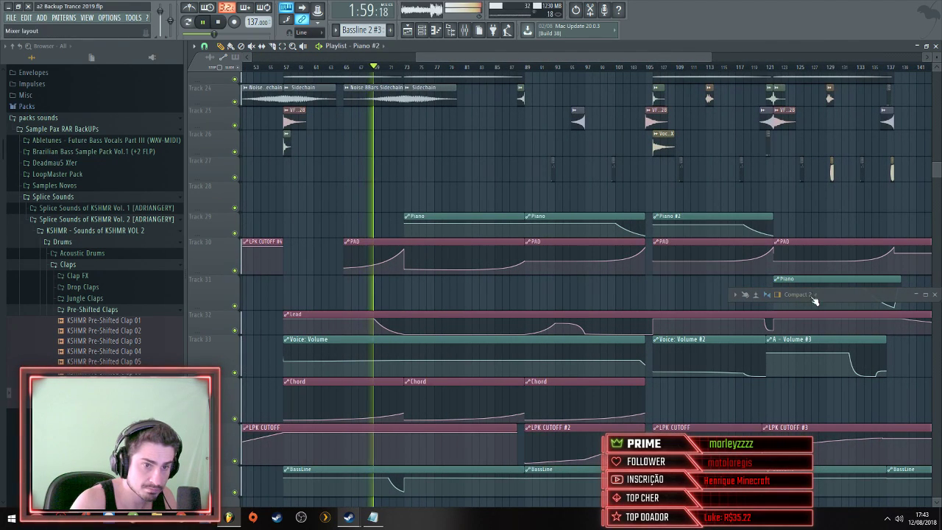
drag(799, 280, 800, 210)
Move the three Chord automation clips at bars 57, 73 and 89 from Track 34 up to Track 31
scroll(435, 371, down, 3)
scroll(436, 371, up, 3)
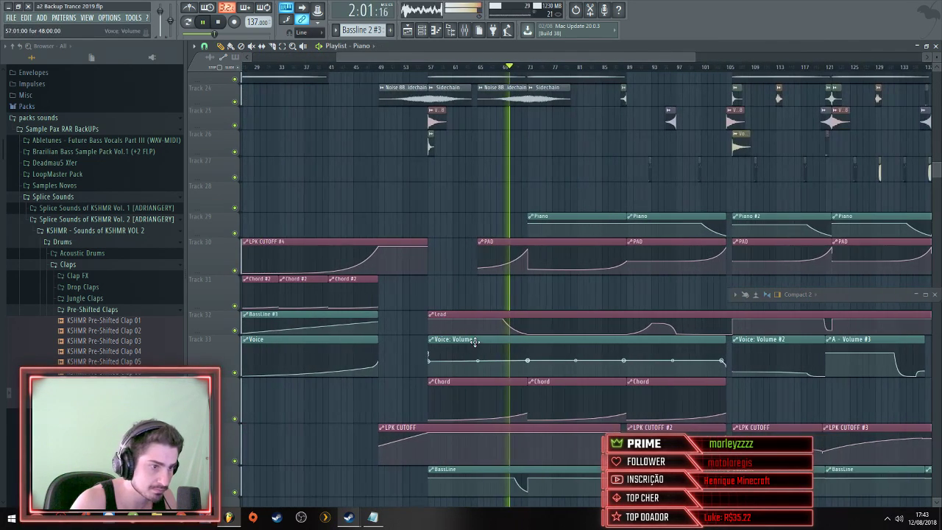
right_click(467, 390)
click(469, 296)
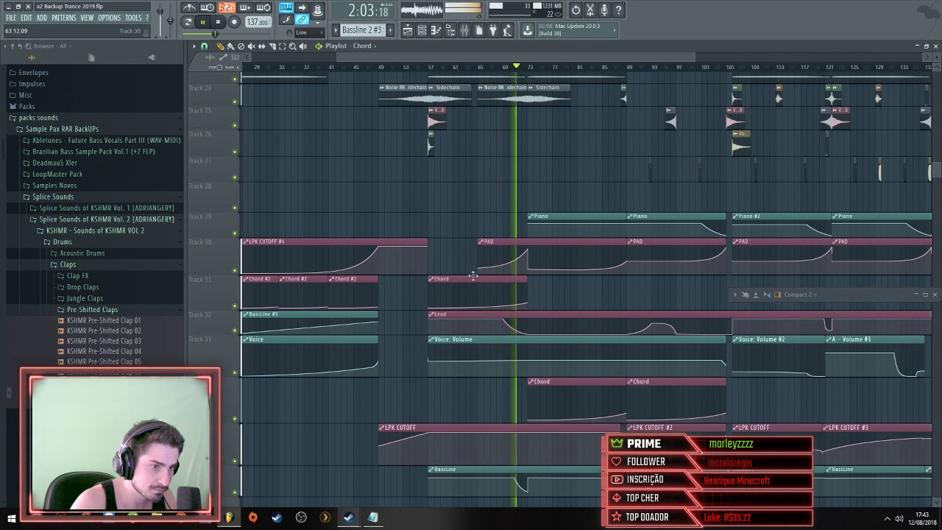
drag(570, 383, 567, 278)
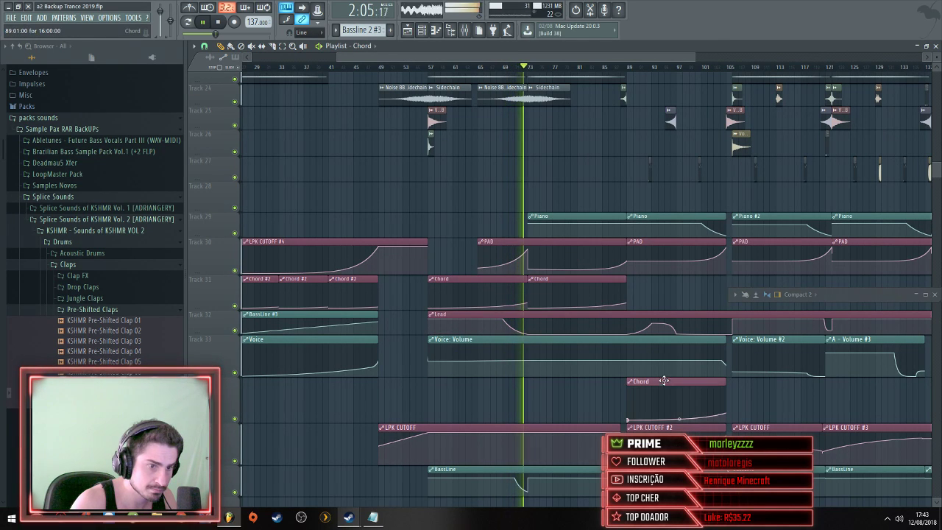
drag(648, 386, 648, 284)
scroll(399, 289, left, 2)
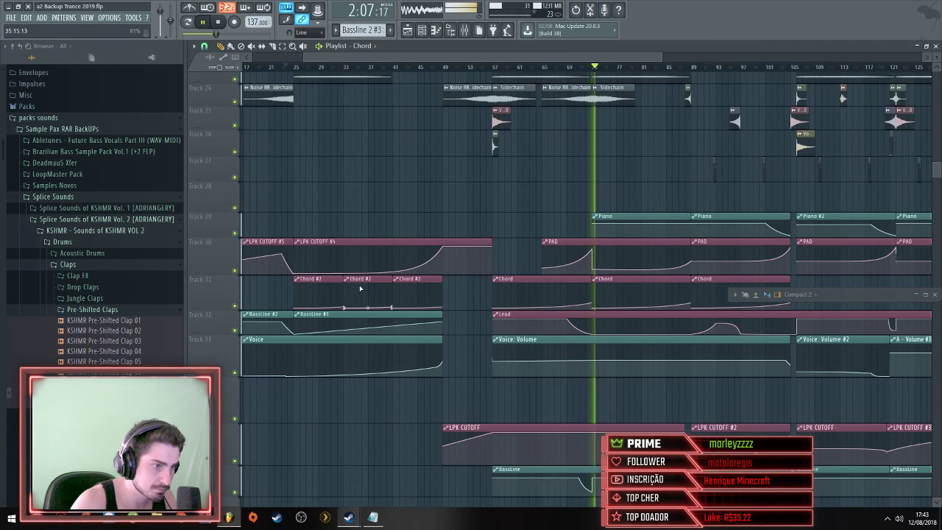
scroll(564, 280, up, 2)
scroll(564, 279, down, 2)
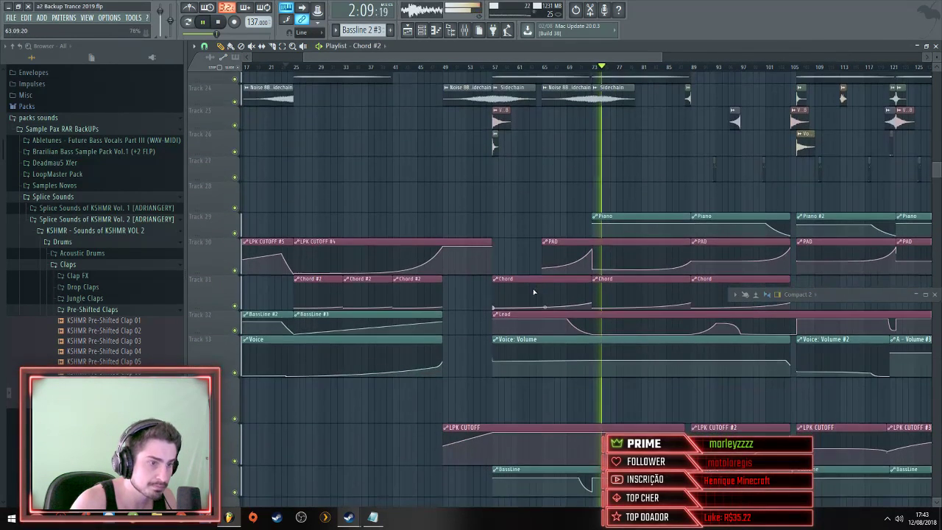
Replace the Chord automation clip at bar 57 on Track 31 with Chord #2 clips at bars 57 and 65
right_click(514, 289)
click(508, 283)
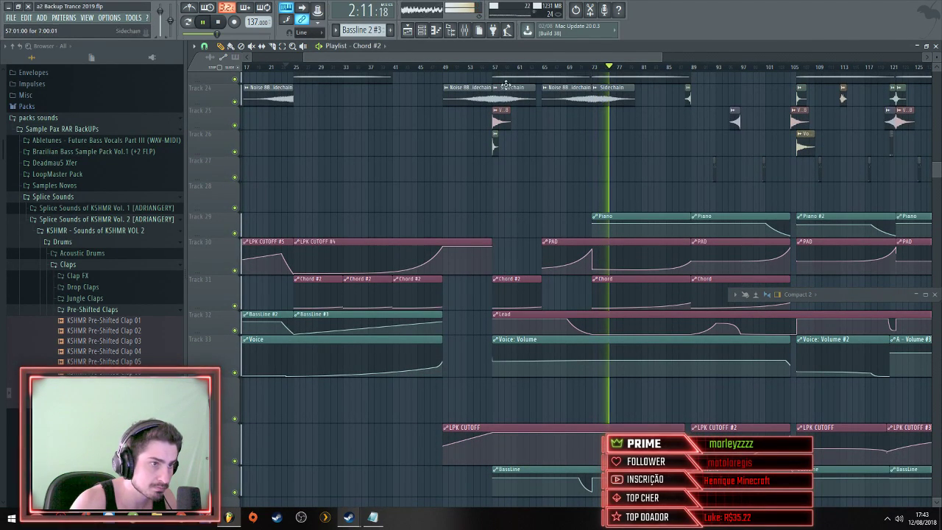
click(495, 72)
scroll(523, 257, up, 5)
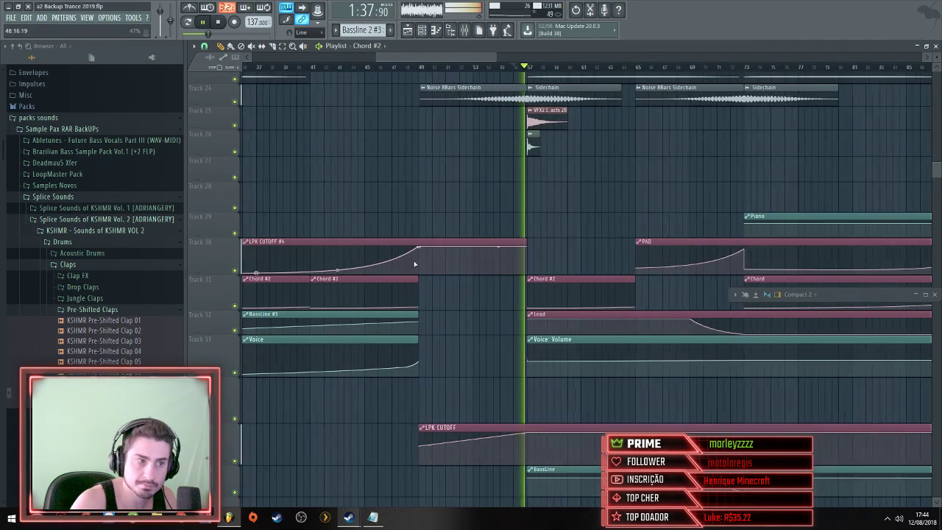
scroll(621, 274, down, 4)
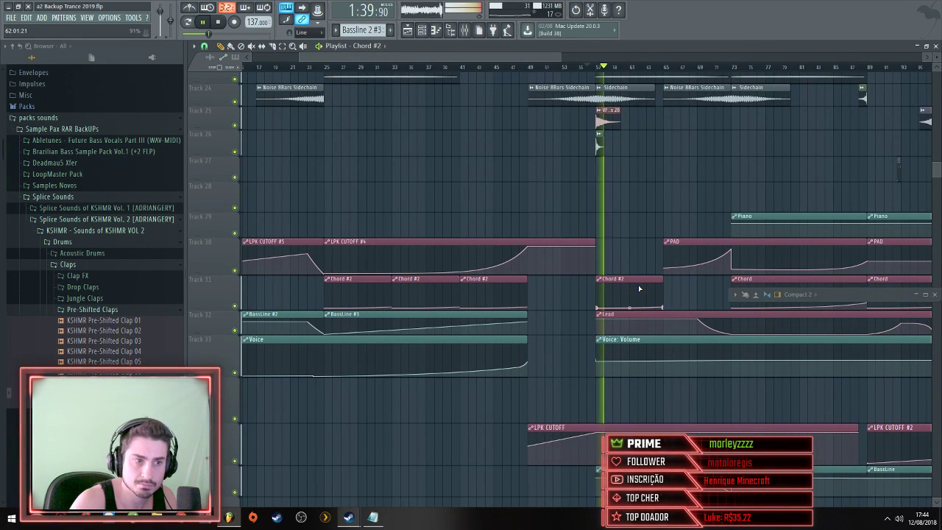
click(667, 288)
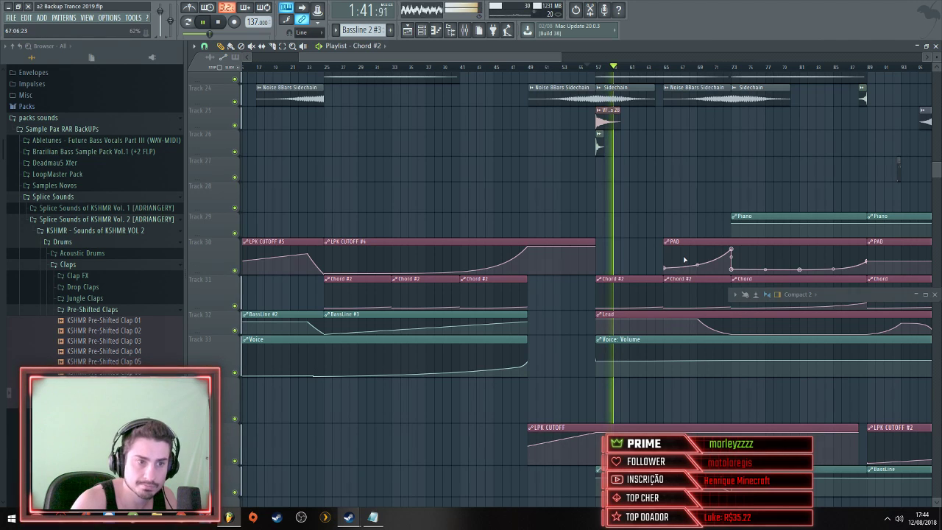
Reshape the Chord #2 automation into two rising four-bar curves per clip, dropping back down at the middle of each eight-bar clip
scroll(689, 250, down, 1)
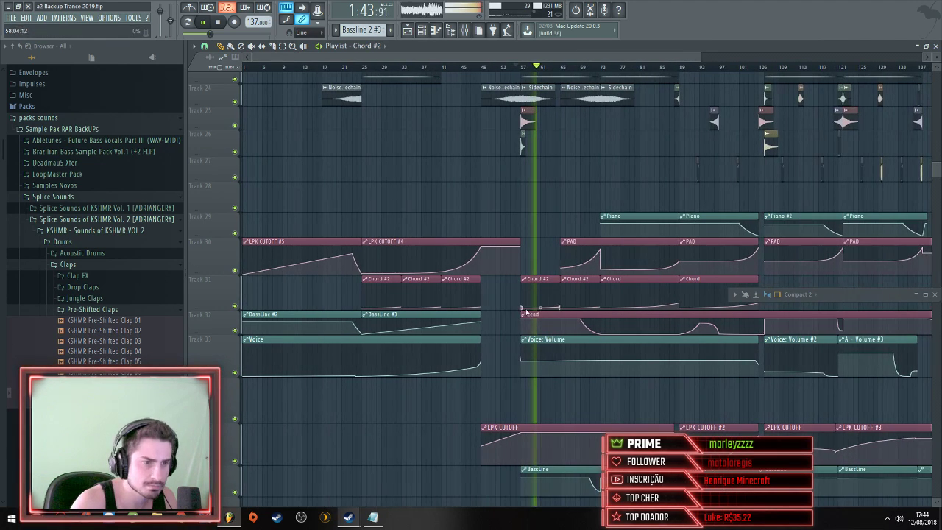
scroll(538, 277, up, 2)
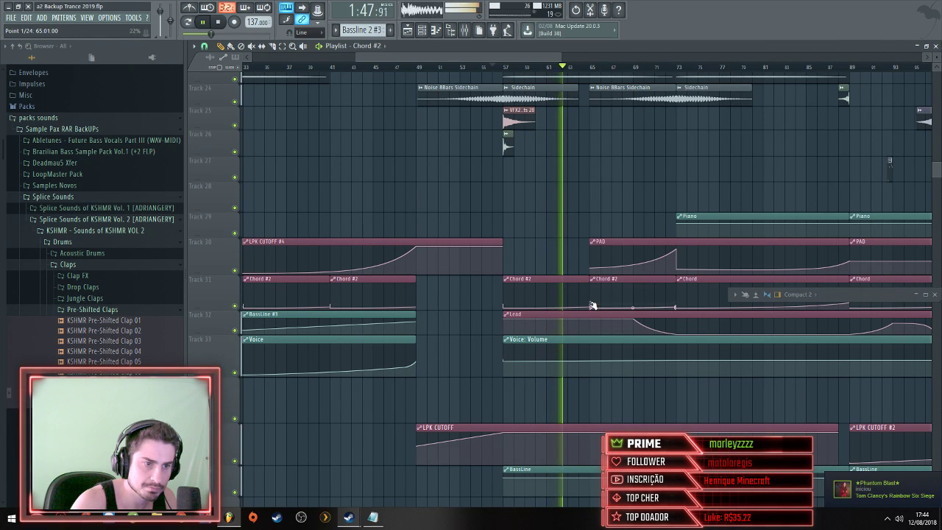
drag(592, 308, 590, 301)
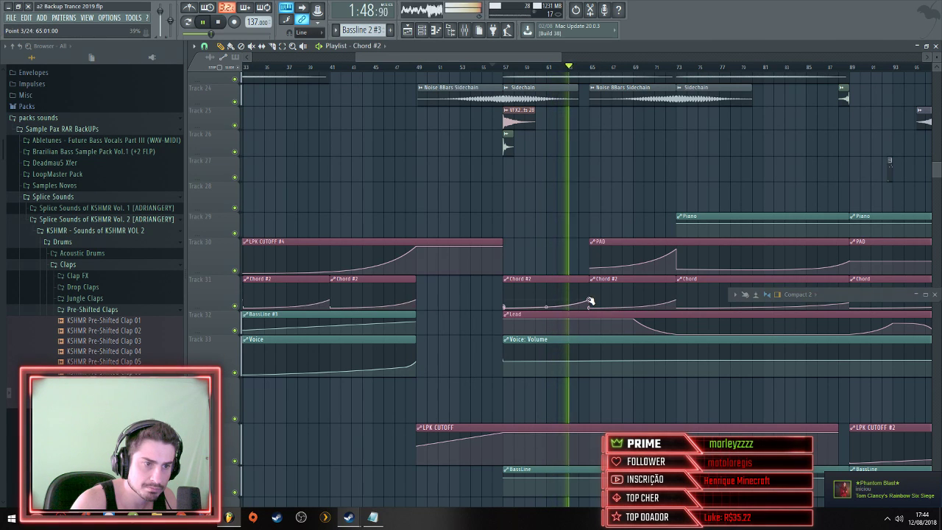
scroll(549, 301, up, 3)
right_click(549, 301)
right_click(551, 308)
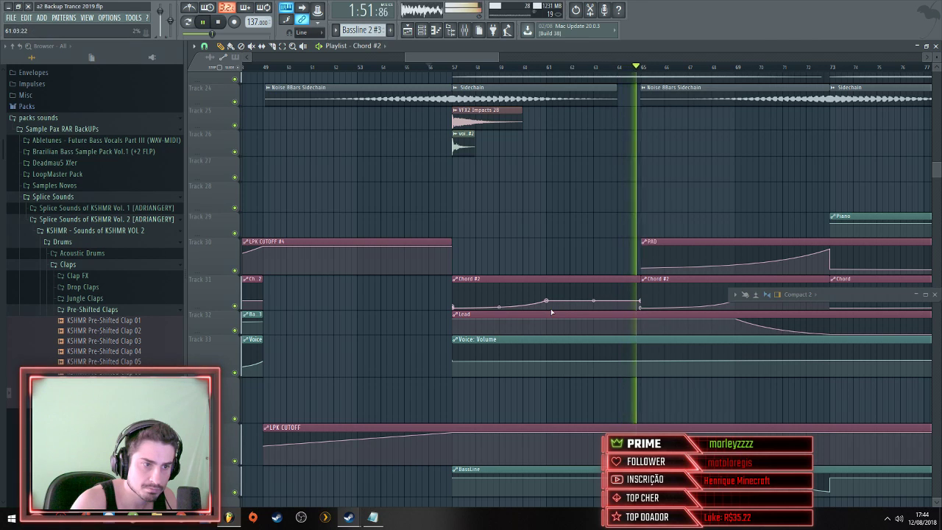
scroll(551, 308, down, 5)
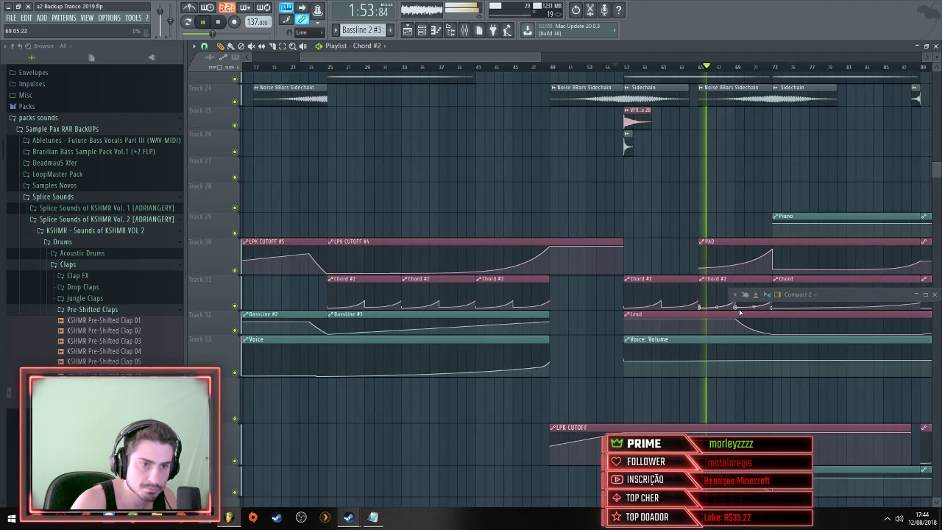
scroll(605, 314, up, 5)
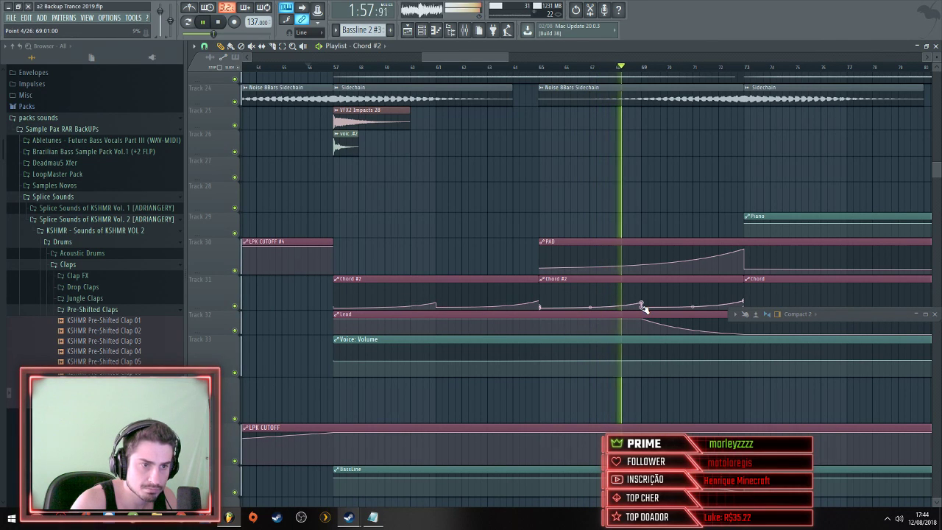
scroll(719, 285, down, 4)
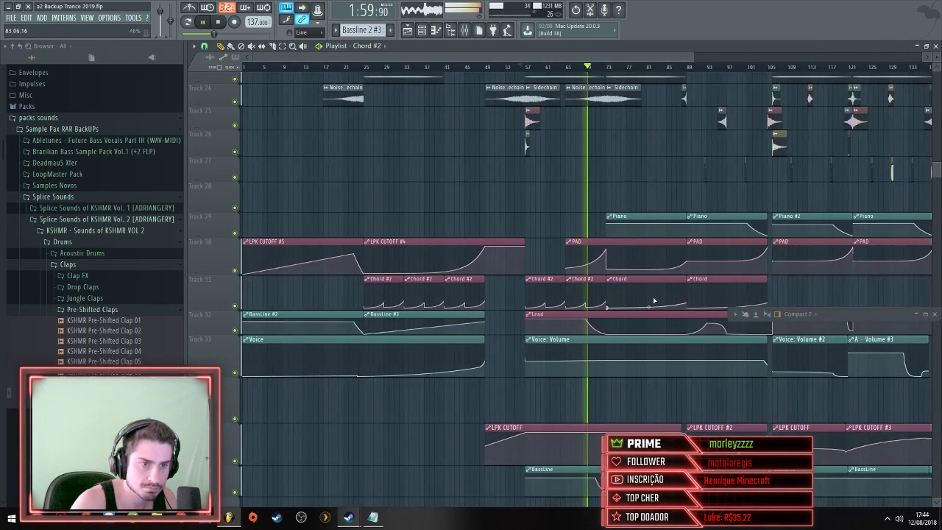
Replace the Chord clips at bars 73 and 89 on Track 31 with Chord #2 clips at bars 73, 81, 89 and 97, and save the project
click(567, 286)
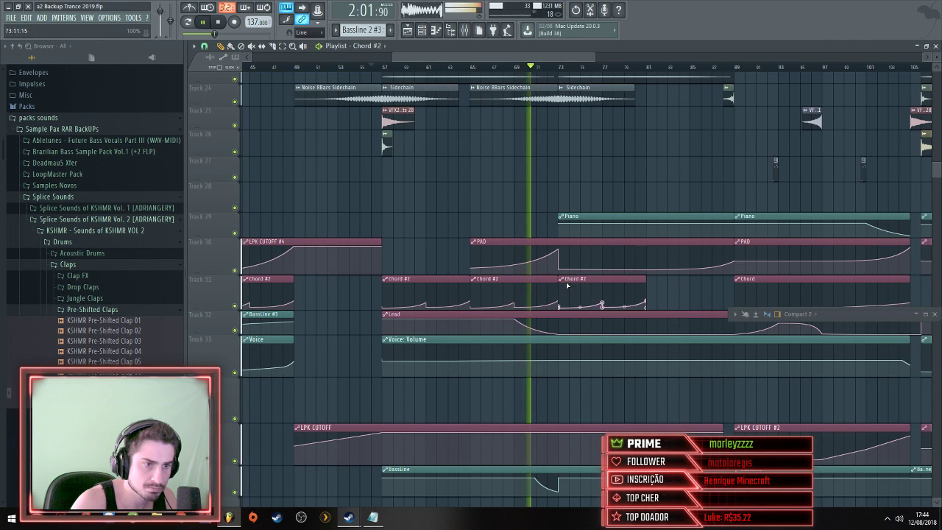
click(651, 287)
scroll(652, 286, up, 3)
scroll(651, 282, up, 2)
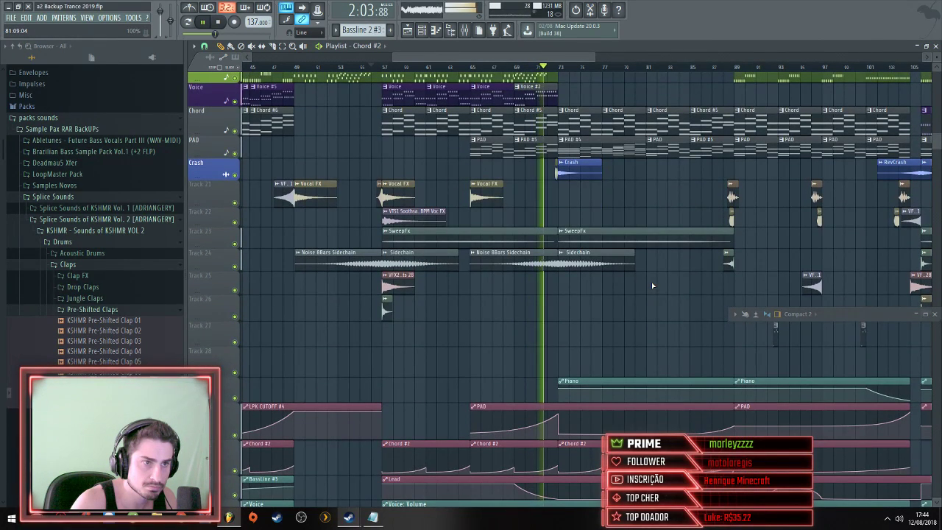
scroll(652, 282, down, 4)
scroll(809, 317, down, 4)
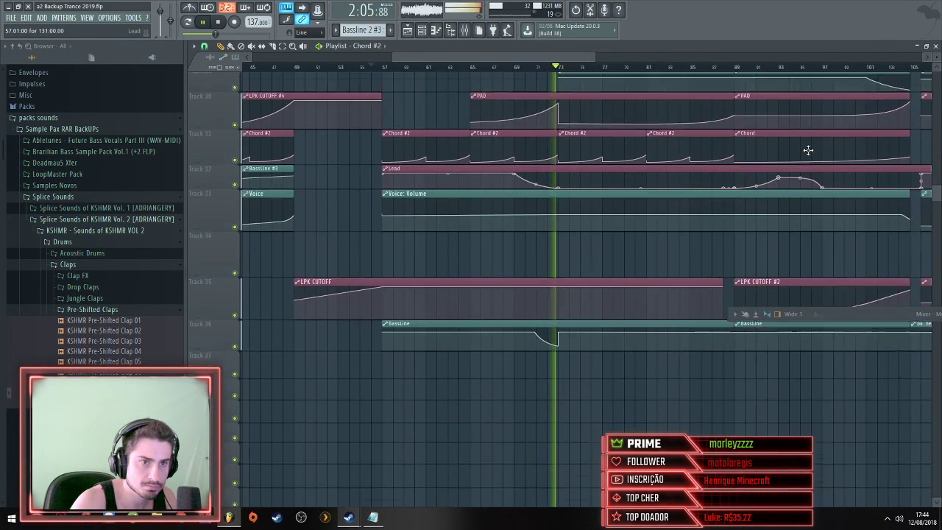
right_click(749, 186)
click(749, 186)
click(826, 184)
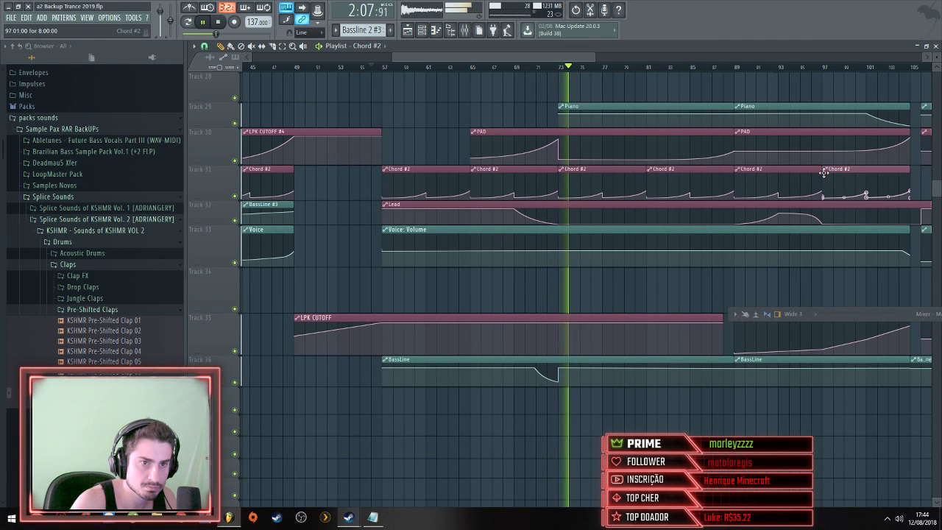
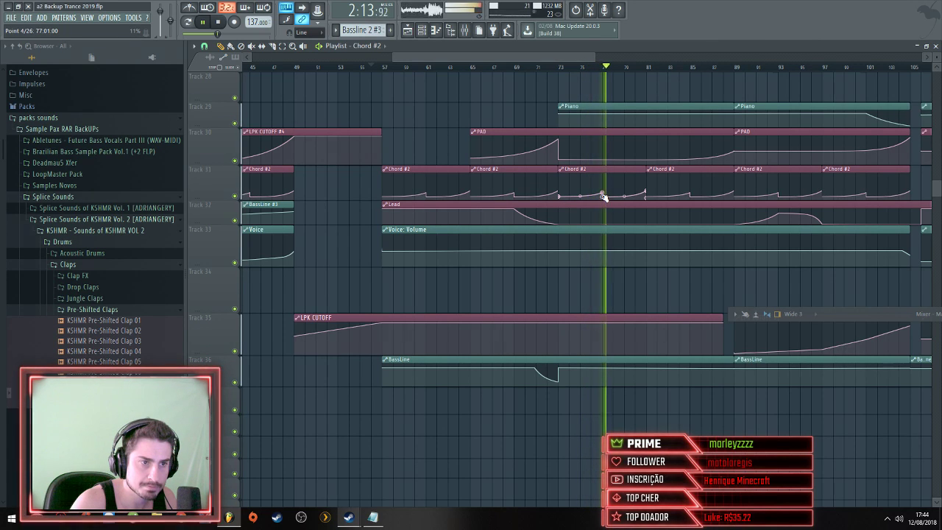
key(ctrl+s)
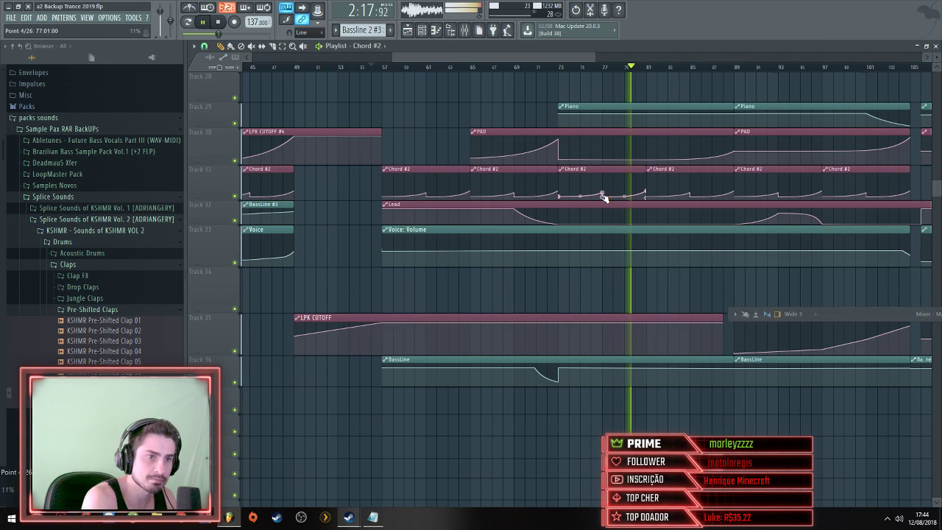
key(space)
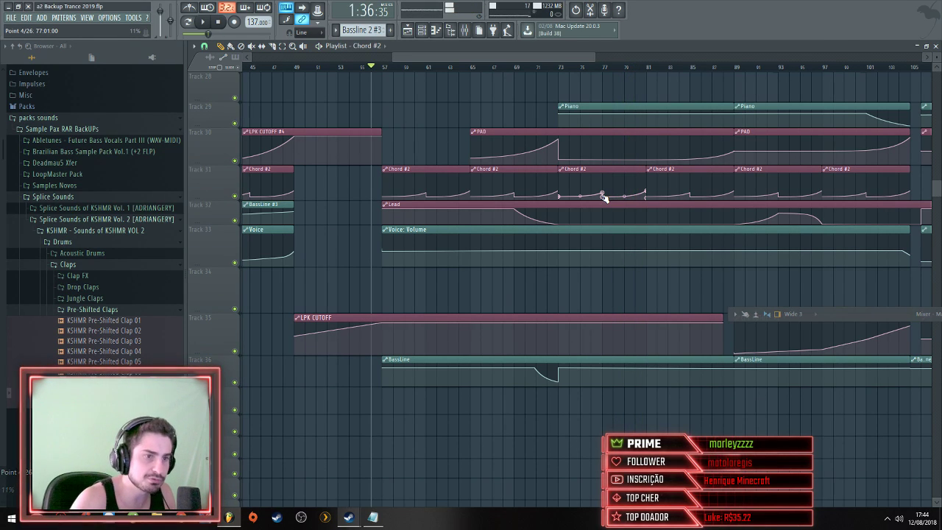
Delete the second Clap WET clip in each of bars 73 and 74
scroll(670, 182, up, 5)
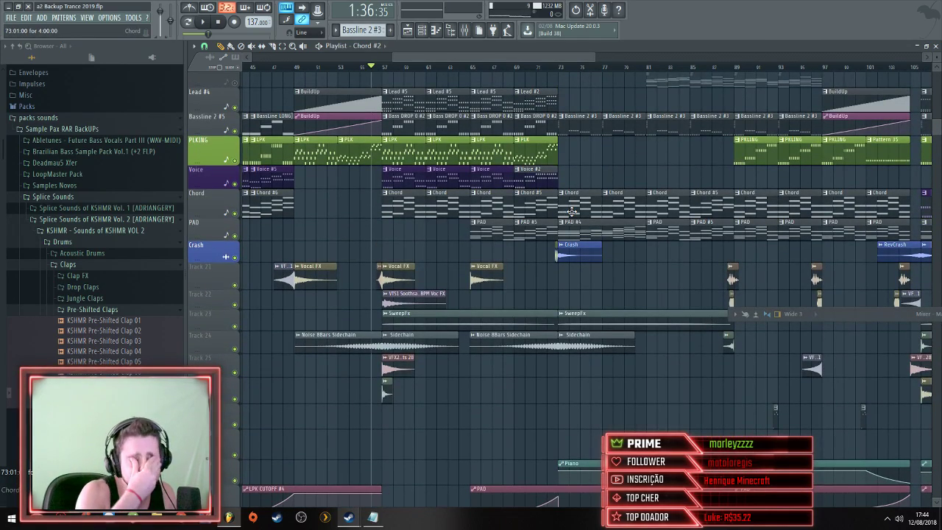
scroll(572, 212, up, 5)
ctrl+scroll(516, 199, up, 5)
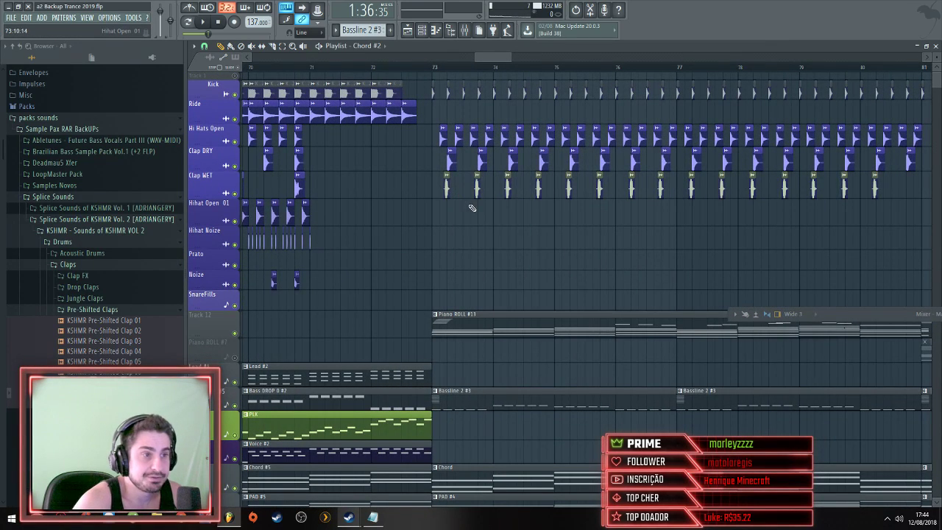
ctrl+scroll(472, 209, up, 3)
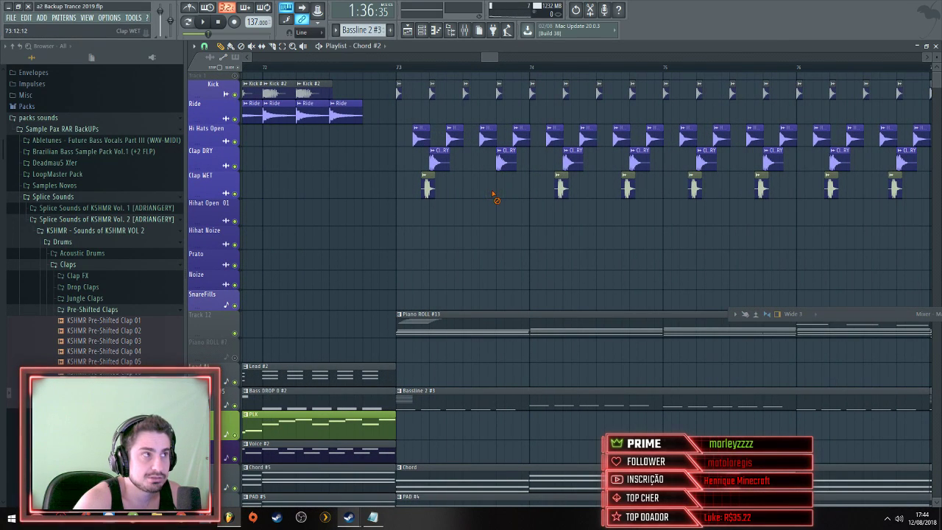
ctrl+scroll(398, 161, up, 3)
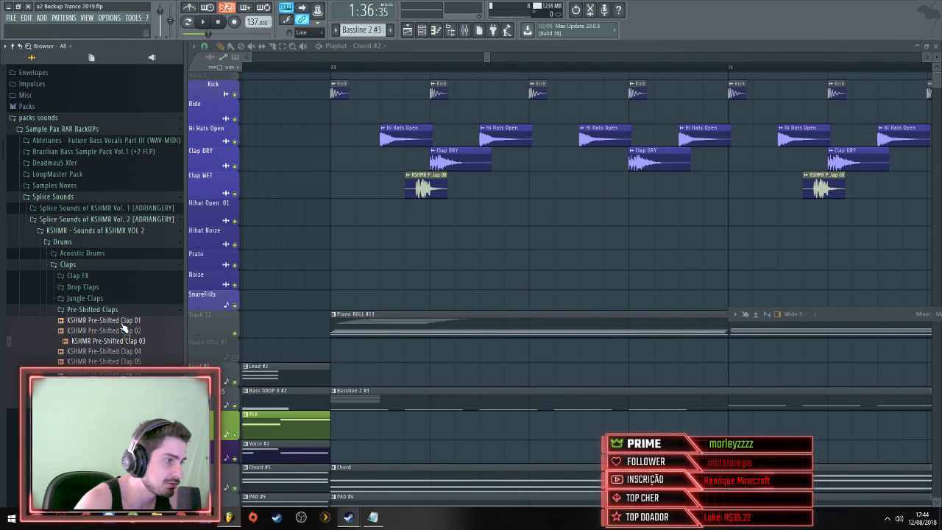
Try KSHMR Pre-Shifted Clap 01 as the Clap WET sample, play it from bar 73 and nudge the bar 73 clip slightly later
click(123, 321)
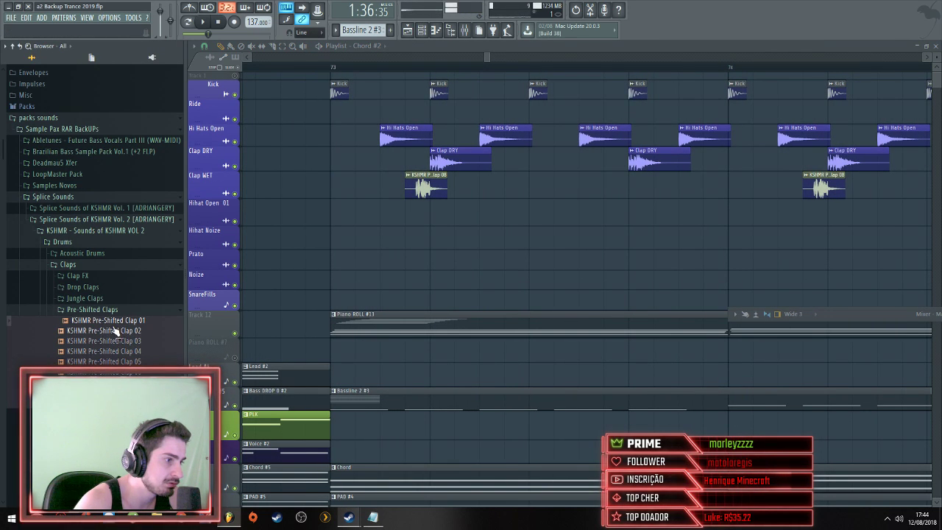
drag(381, 199, 431, 190)
key(space)
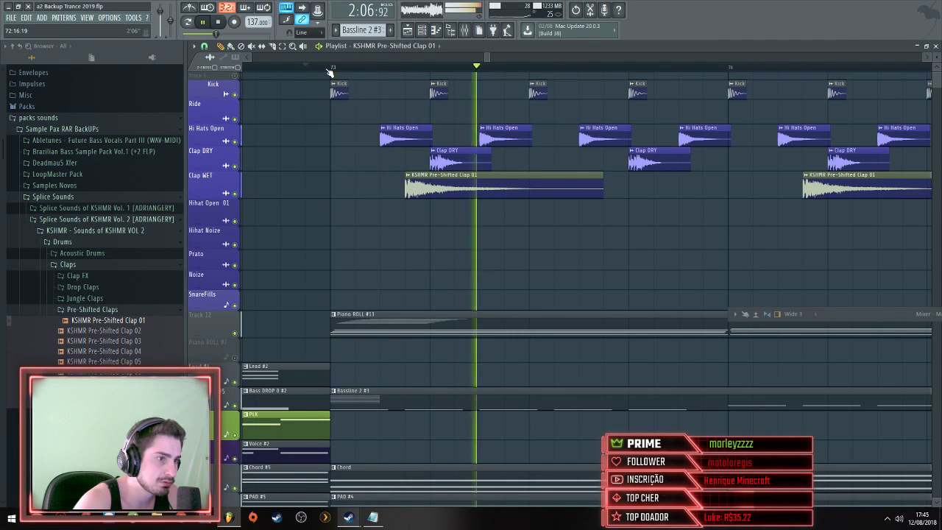
scroll(418, 207, up, 2)
scroll(417, 207, up, 2)
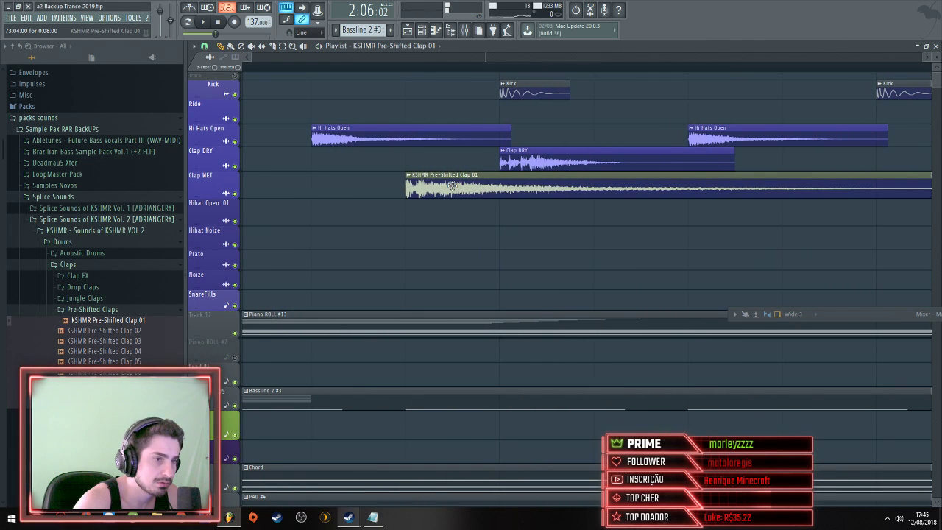
drag(452, 185, 482, 190)
scroll(487, 194, down, 3)
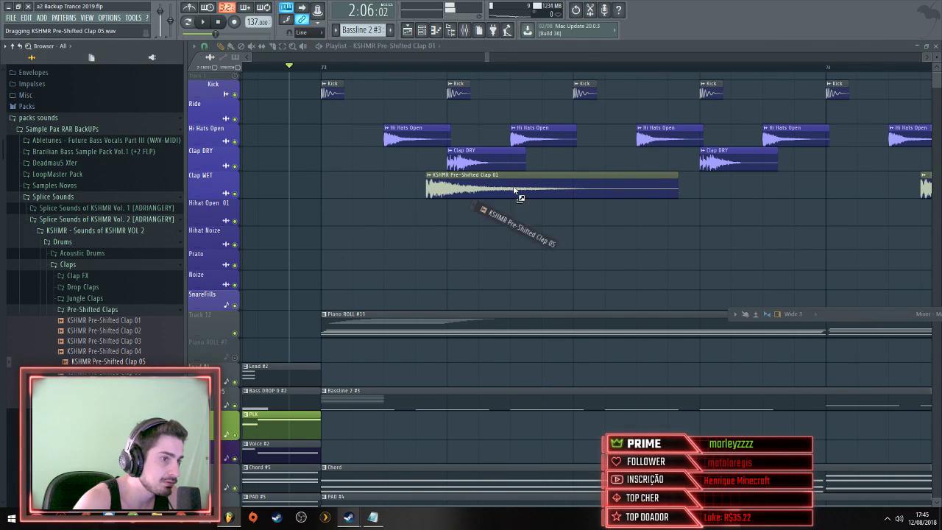
Try KSHMR Pre-Shifted Clap 05 as the Clap WET sample, trimming the bar 73 clip's quiet lead-in and shifting it slightly earlier
drag(513, 185, 513, 187)
scroll(423, 194, up, 1)
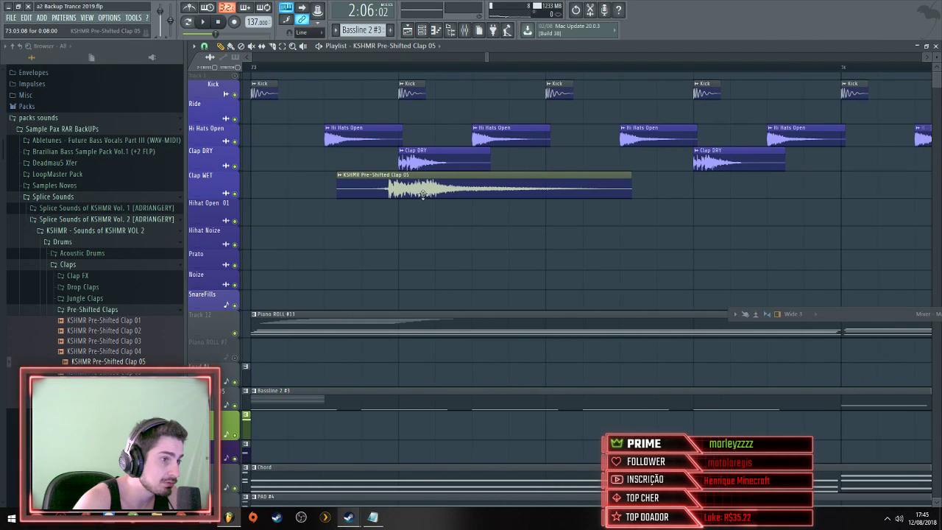
drag(336, 190, 376, 193)
drag(450, 189, 408, 199)
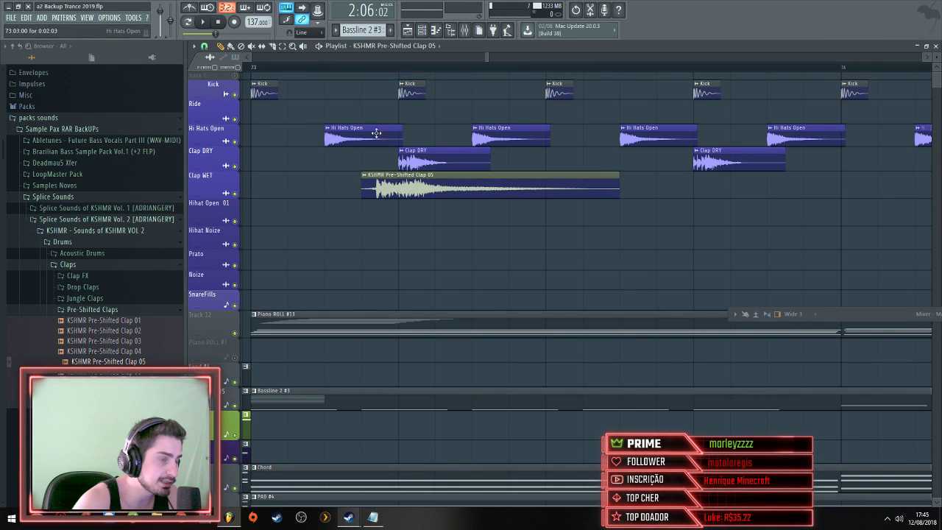
key(space)
key(space)
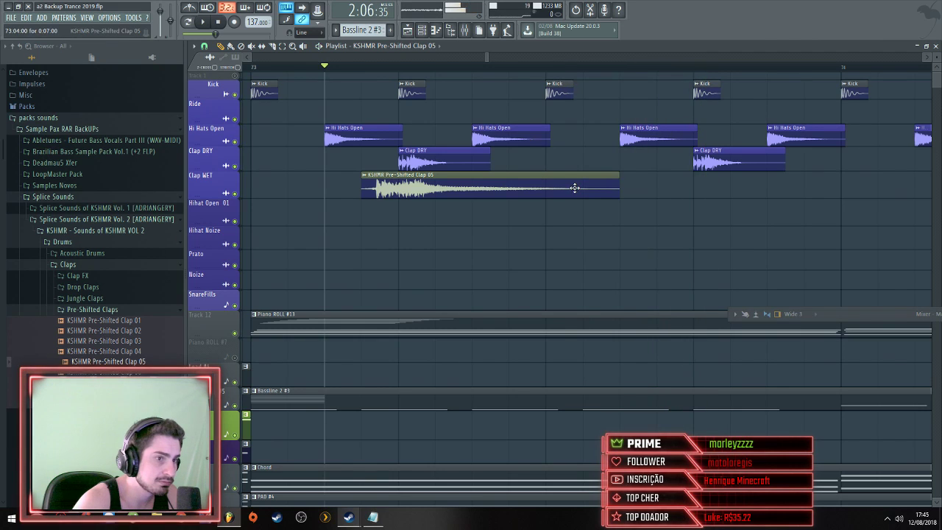
Trim and shift the bar 74 Clap WET clip to match bar 73, and delete the first Clap WET clip in bar 75
scroll(690, 199, down, 3)
scroll(701, 196, up, 3)
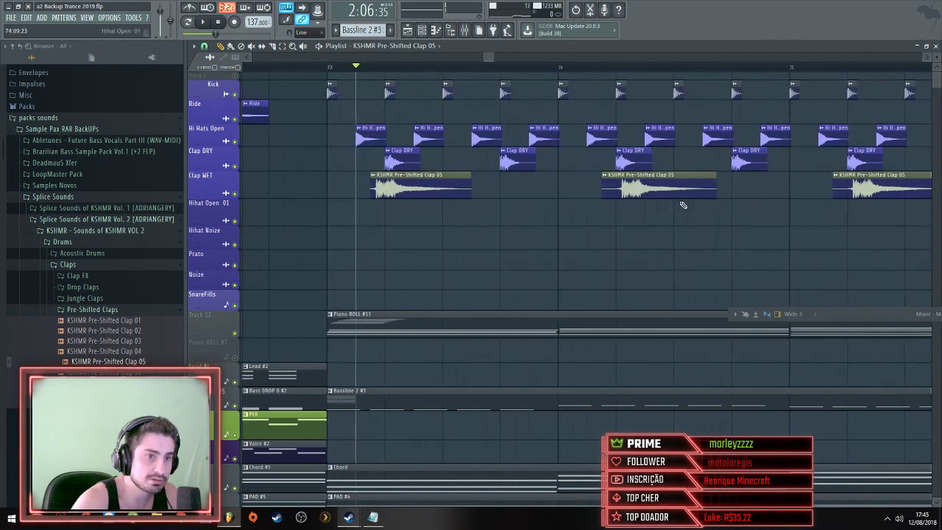
scroll(525, 194, up, 3)
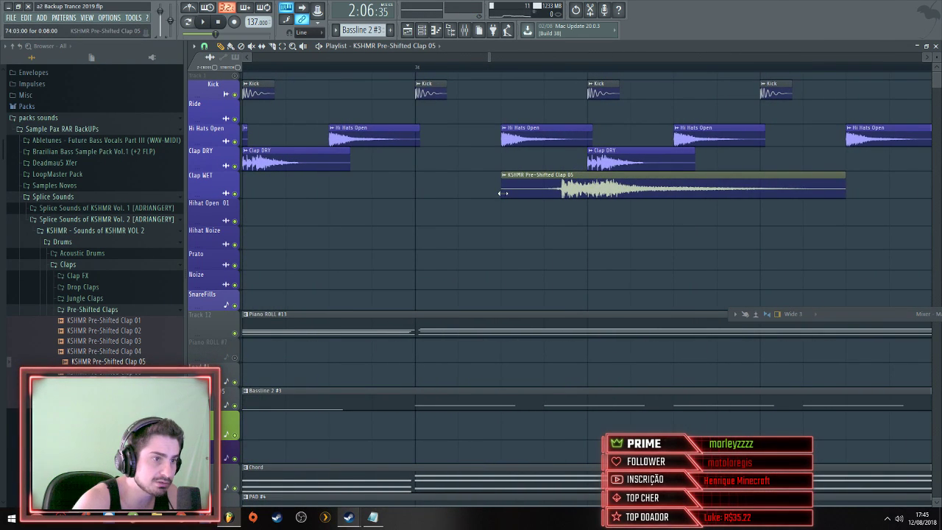
drag(503, 193, 546, 199)
scroll(543, 204, down, 3)
key(space)
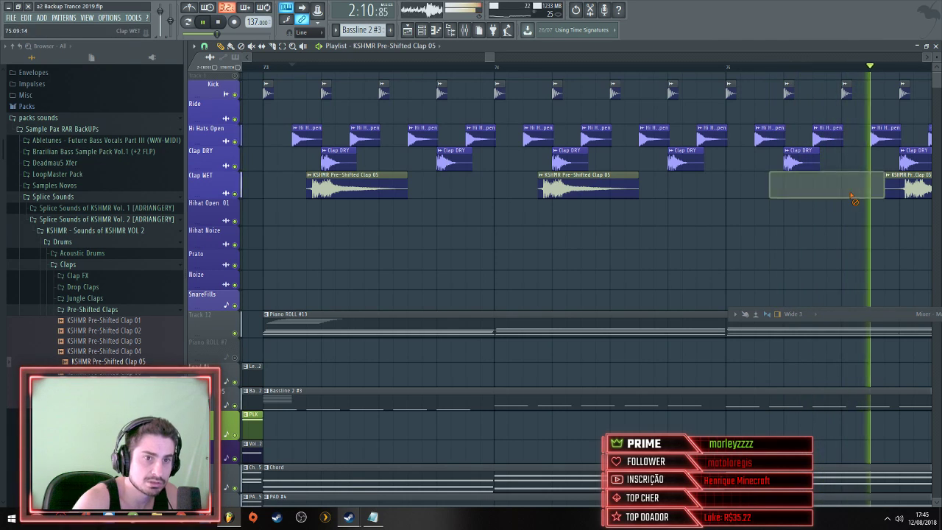
right_click(873, 199)
key(space)
Replace the Clap WET sample with KSHMR Pre-Shifted Clap 02, place its first clip at the start of bar 73 and play it back
click(148, 332)
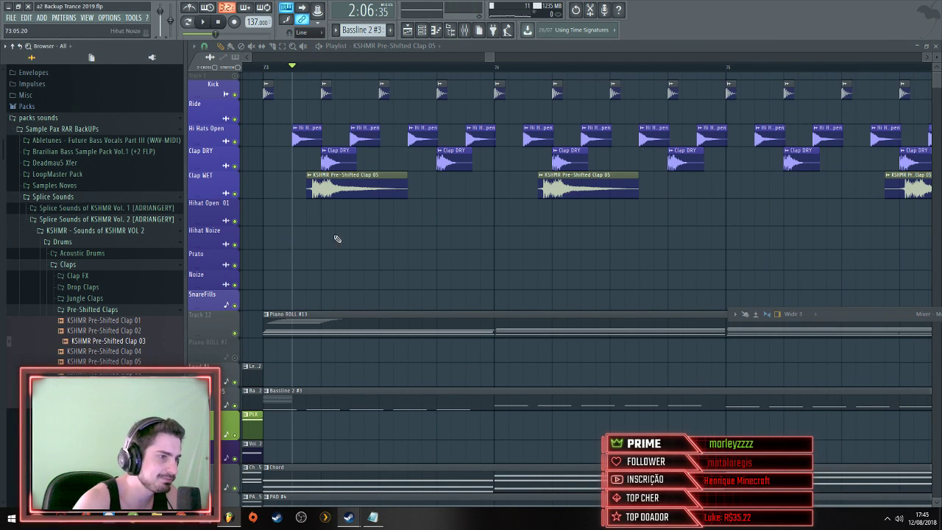
drag(321, 217, 304, 189)
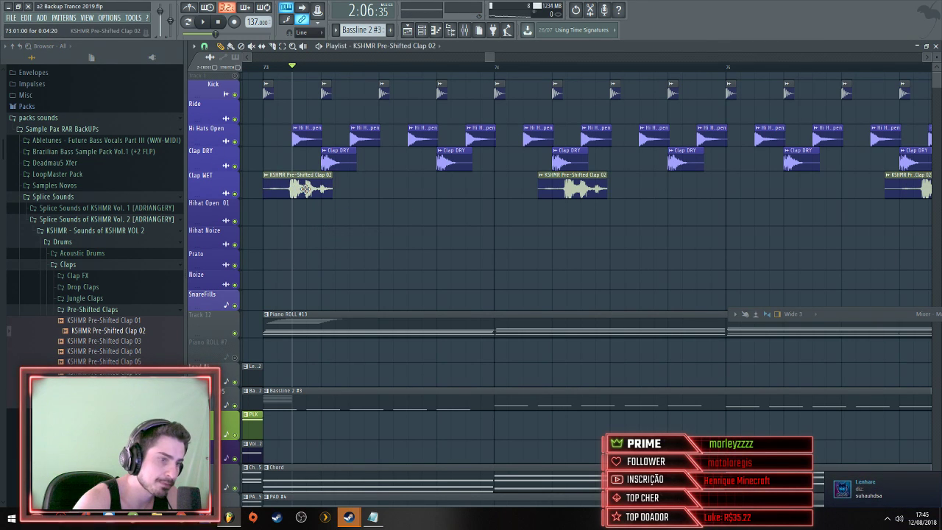
scroll(305, 189, up, 3)
key(space)
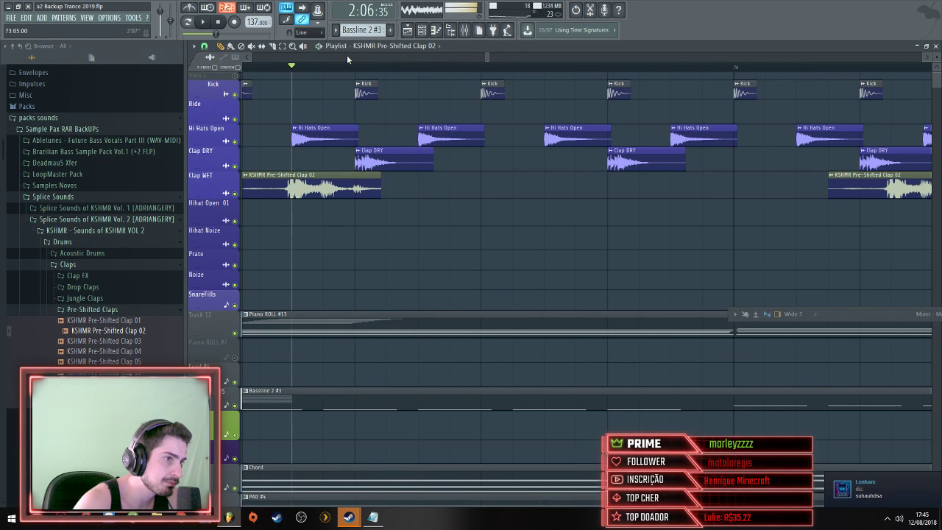
Shift the first Clap WET clip in bar 73 slightly later, to 73.02.00, while playing the section back
drag(486, 56, 403, 77)
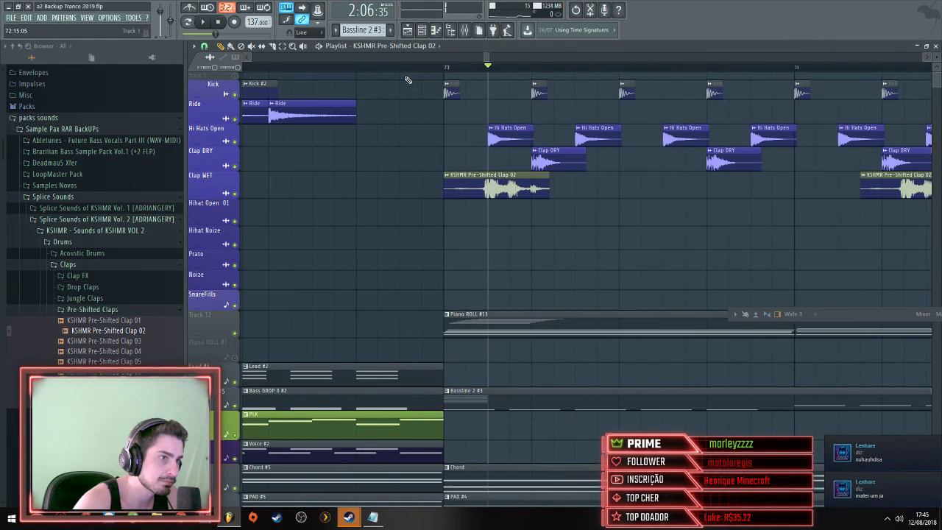
key(space)
drag(515, 185, 537, 185)
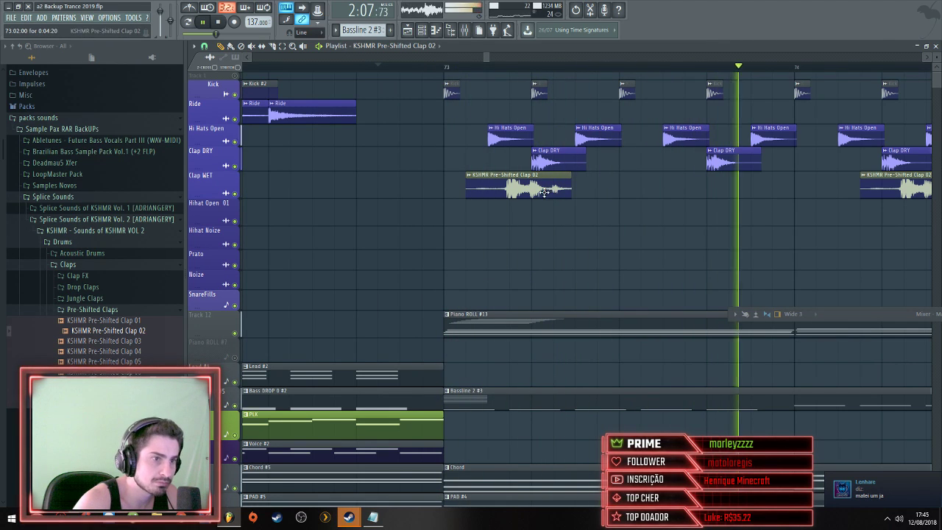
key(space)
Audition KSHMR Pre-Shifted Clap 03 and inspect the sample settings of the bar 73 Clap WET clip
click(140, 341)
double_click(521, 186)
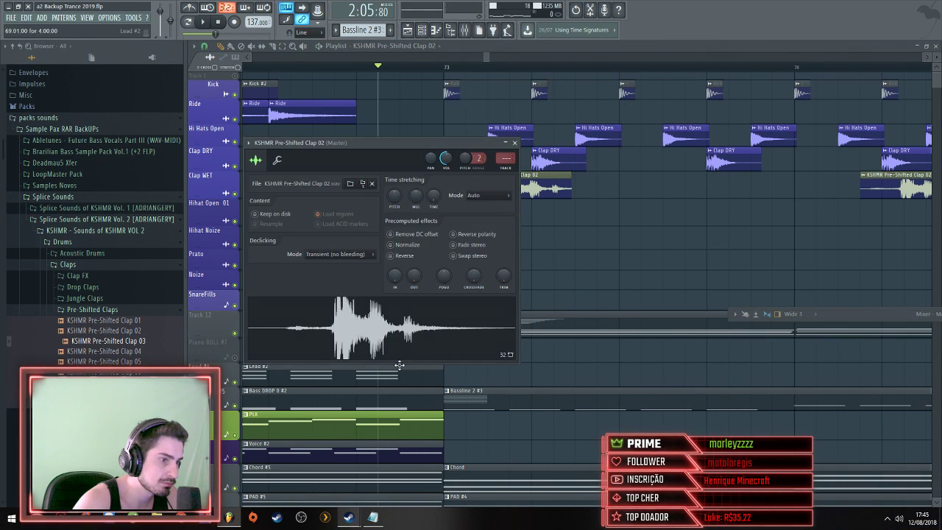
double_click(521, 186)
double_click(521, 184)
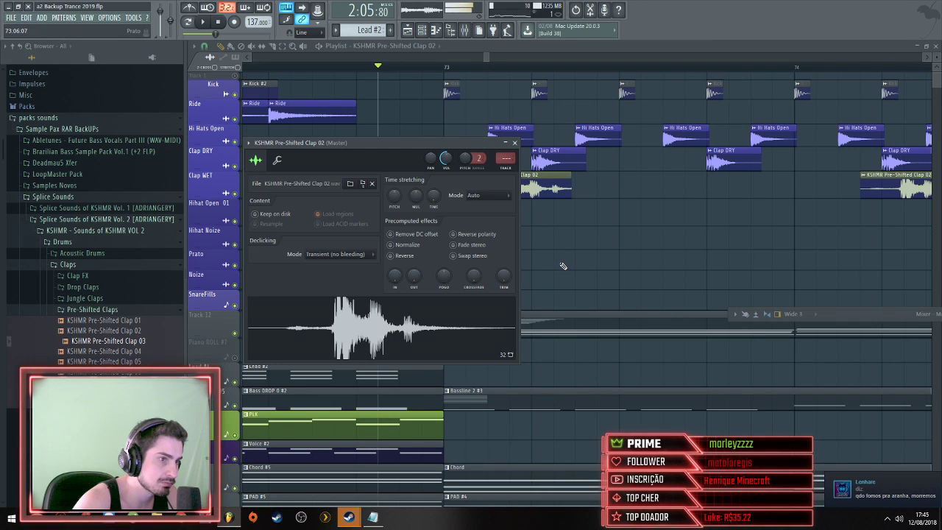
key(Escape)
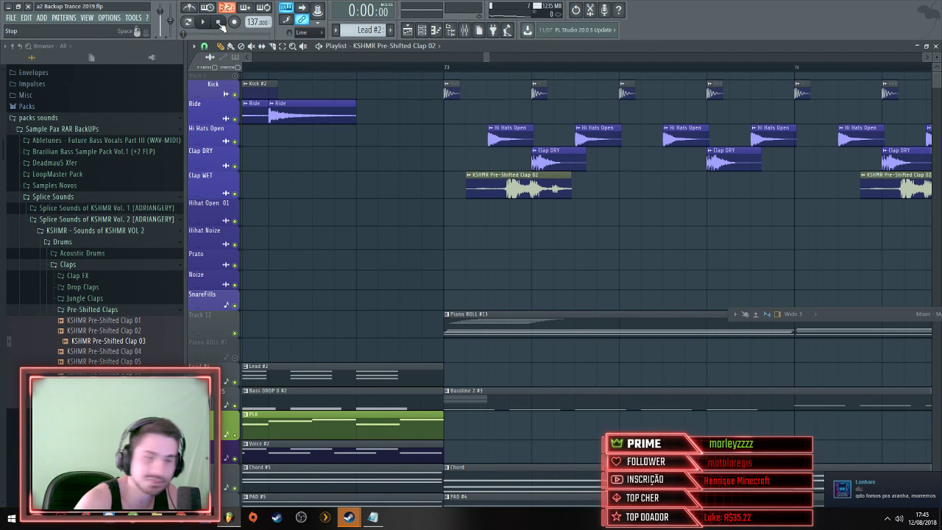
Fit the KSHMR Pre-Shifted Clap 02 sample to tempo, using the typed-in BPM option for its source tempo
click(470, 177)
click(493, 287)
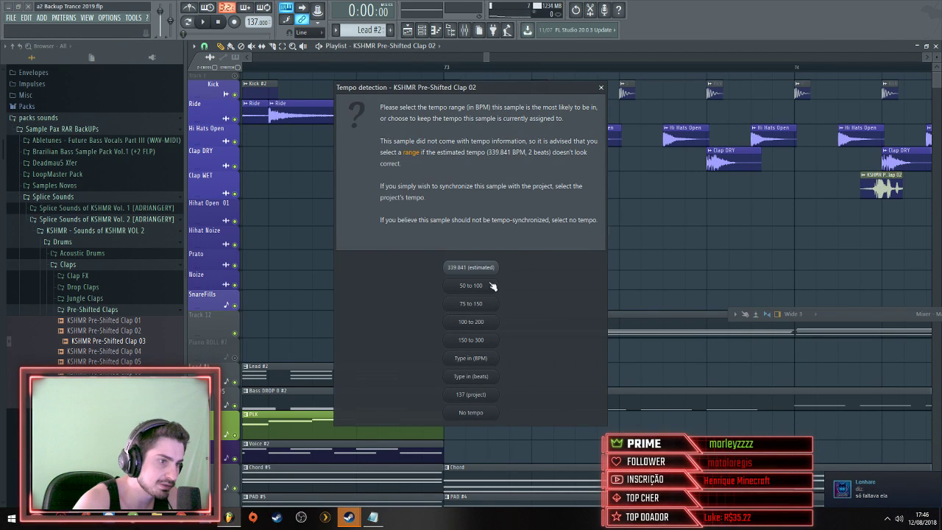
click(468, 359)
text(137)
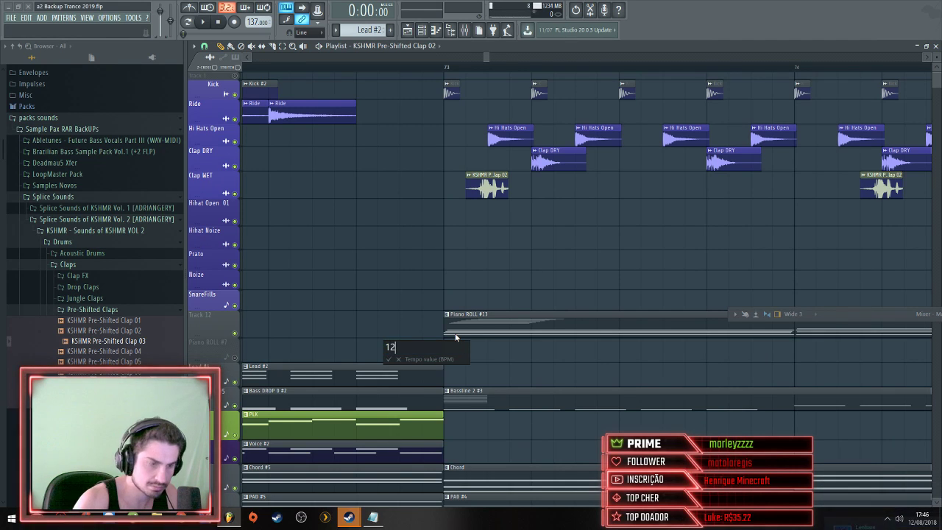
key(Return)
Move the stretched bar 73 Clap WET clip to 73.03.00 and play it back
drag(495, 180, 517, 180)
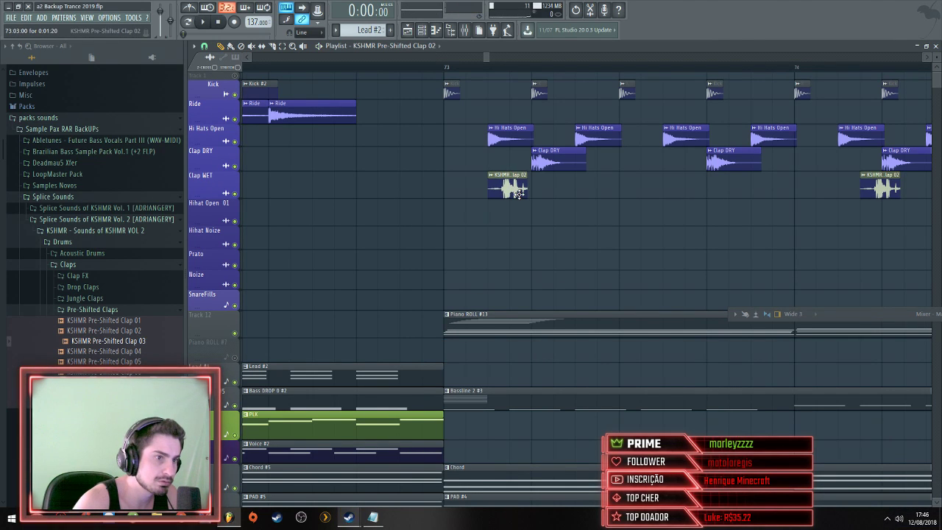
key(space)
key(space)
scroll(543, 215, up, 3)
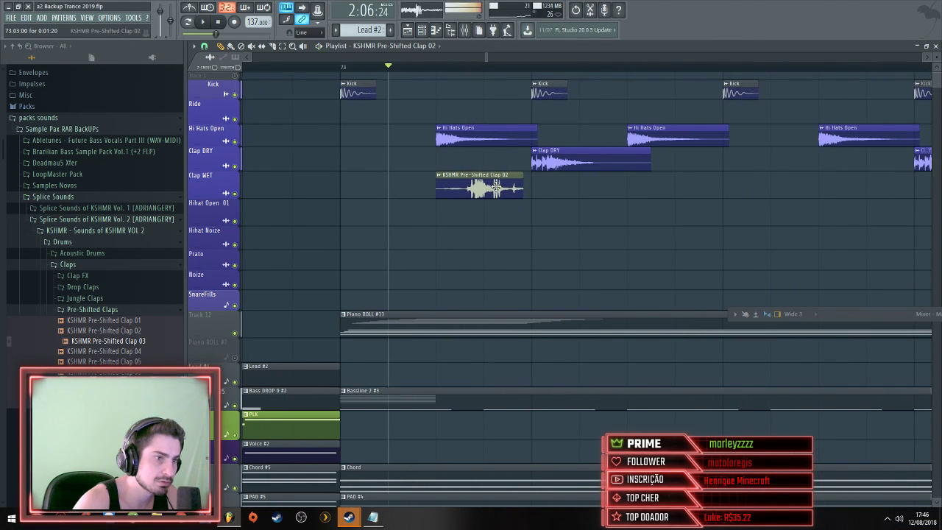
double_click(481, 186)
key(Escape)
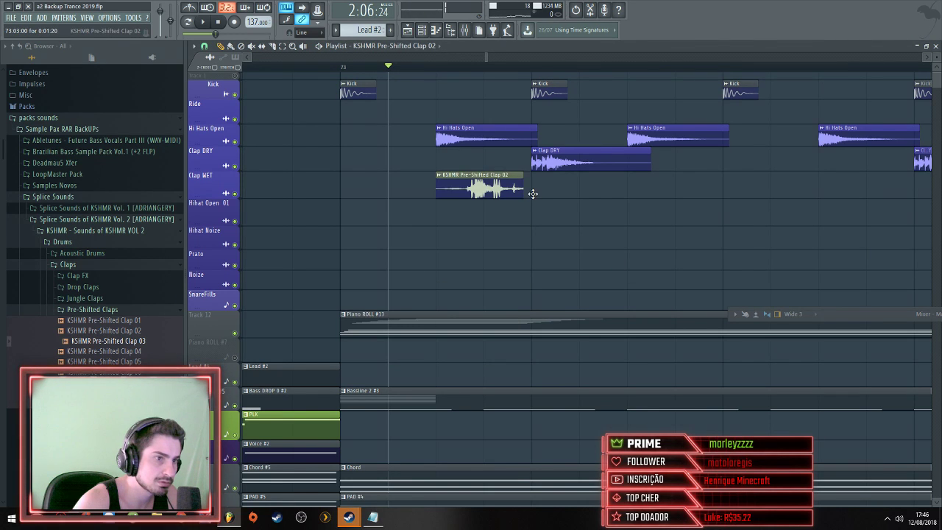
Shift the bar 73 Clap WET clip later to 73.04.00 and replay its start several times against Clap DRY
drag(497, 190, 531, 187)
key(space)
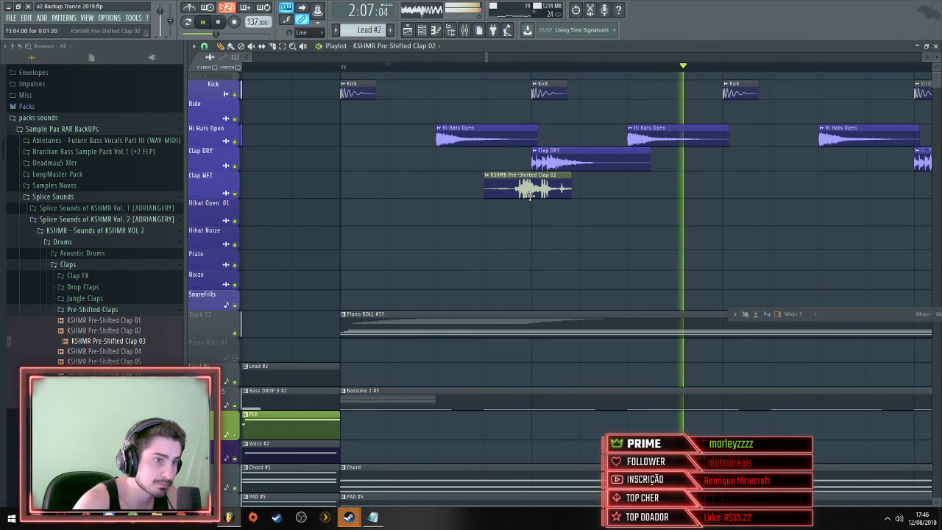
key(space)
key(space)
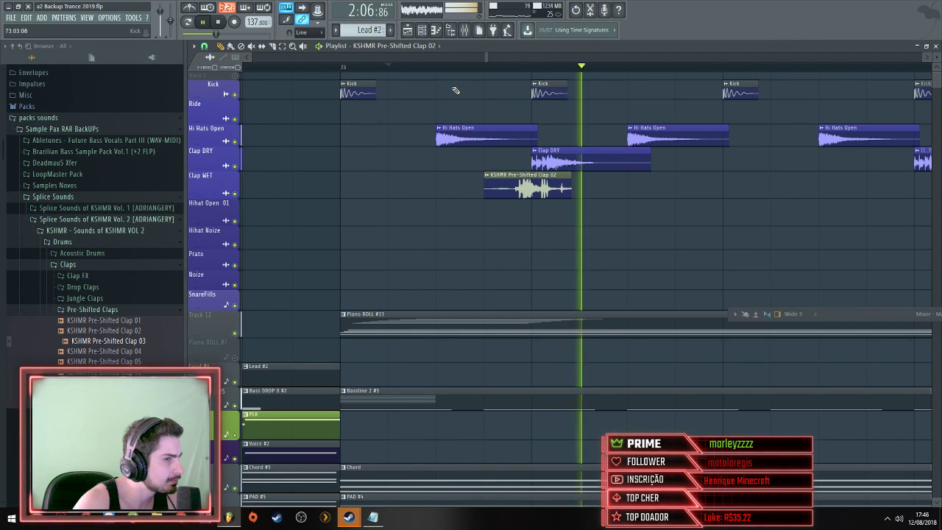
key(space)
key(space)
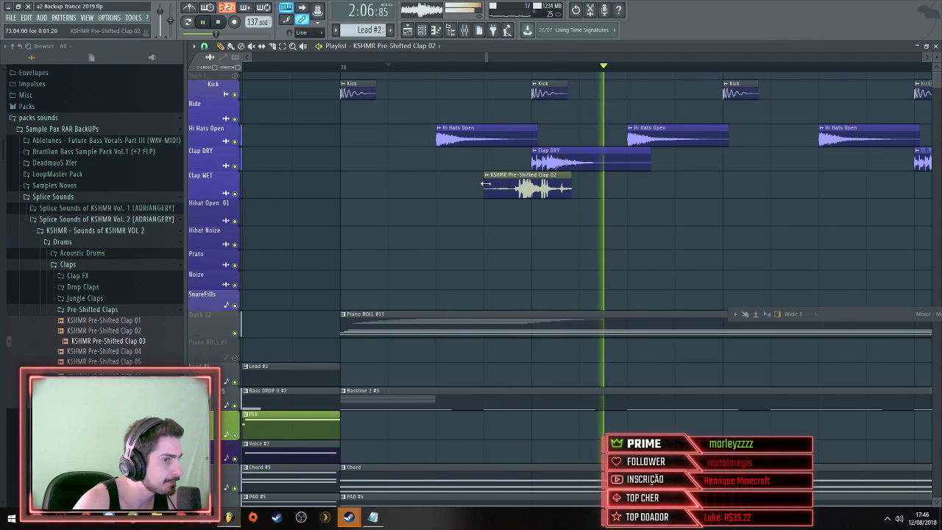
key(space)
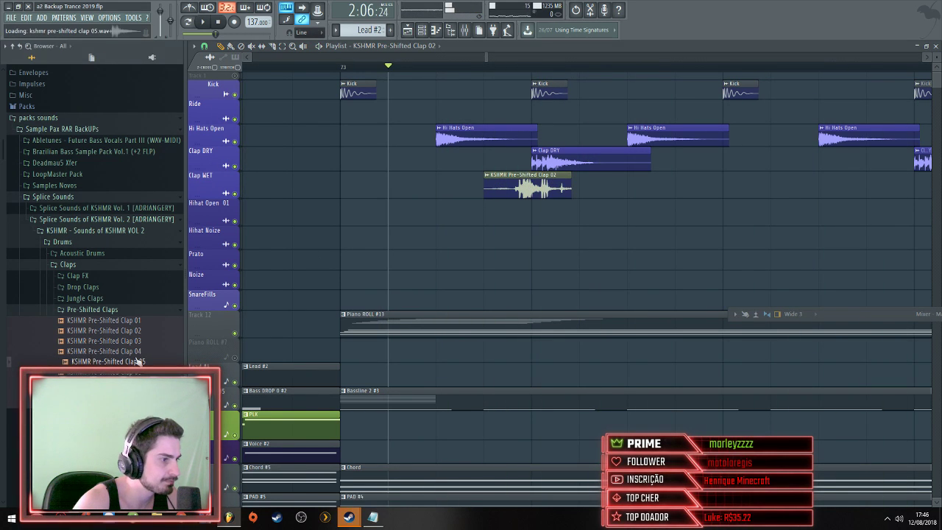
Delete the Clap WET clip in bar 73 and open the Clap DRY sample's channel settings
right_click(528, 195)
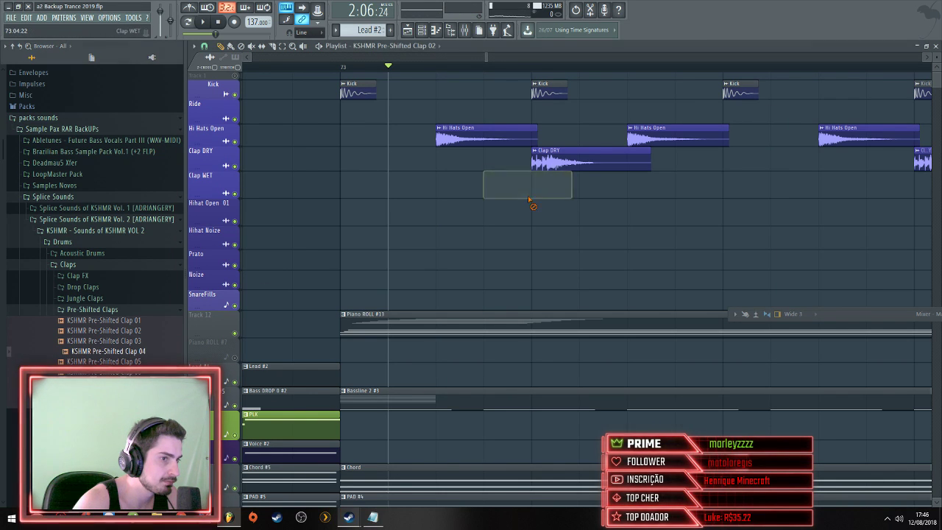
double_click(568, 166)
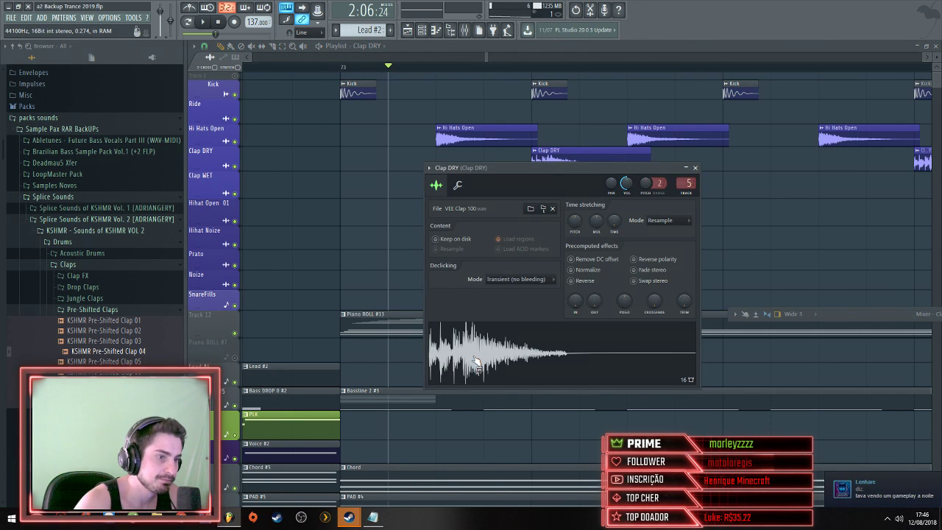
click(566, 160)
double_click(566, 161)
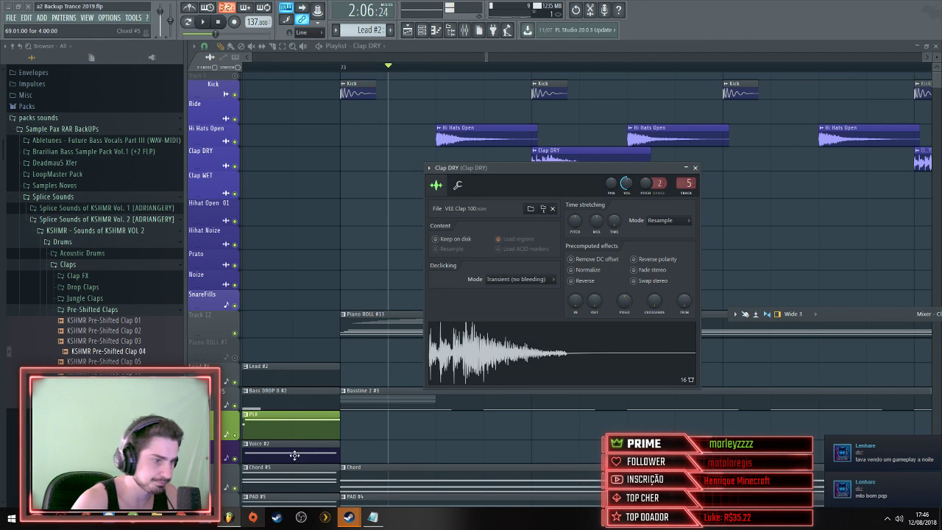
Expand the mixer and load Fruity Reeverb 2 into effect slot 4 of the Clap DRY insert, closing the plugin and channel windows
drag(883, 314, 830, 287)
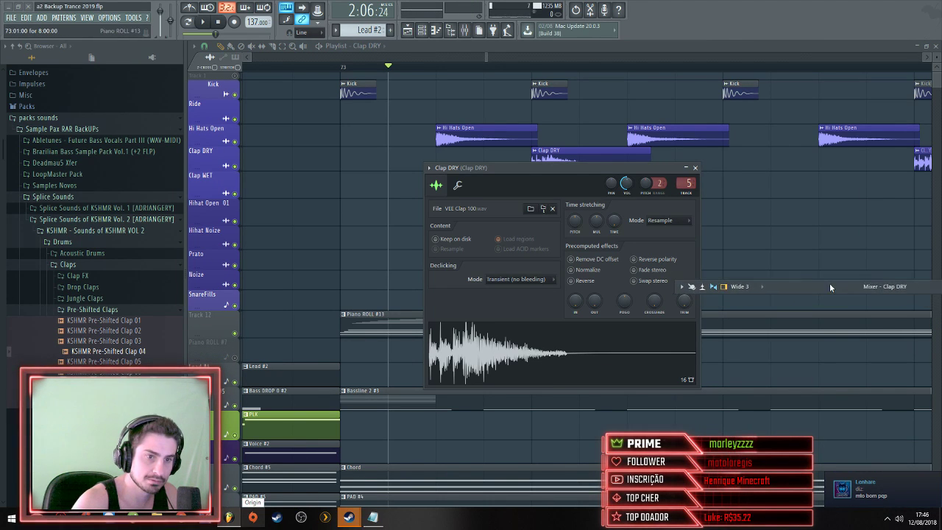
drag(903, 286, 784, 280)
click(906, 277)
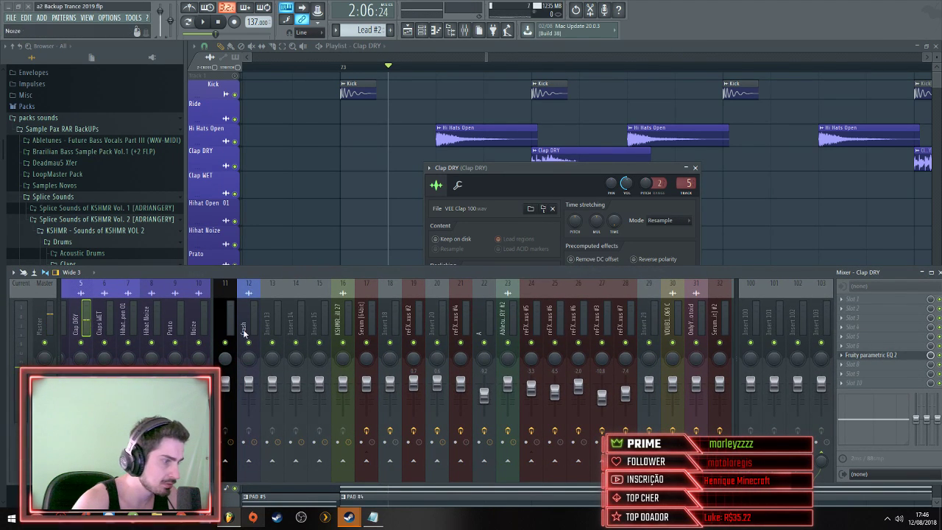
click(865, 327)
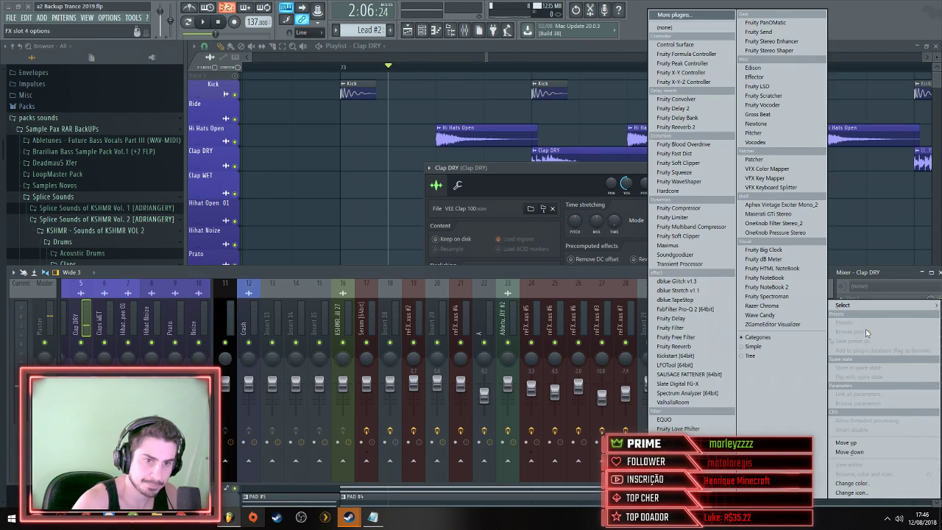
click(692, 128)
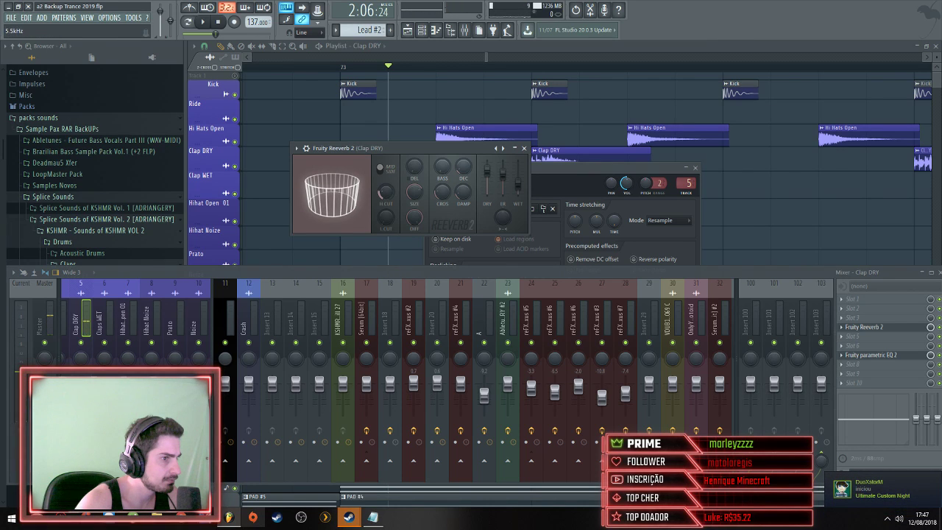
key(Escape)
key(Escape)
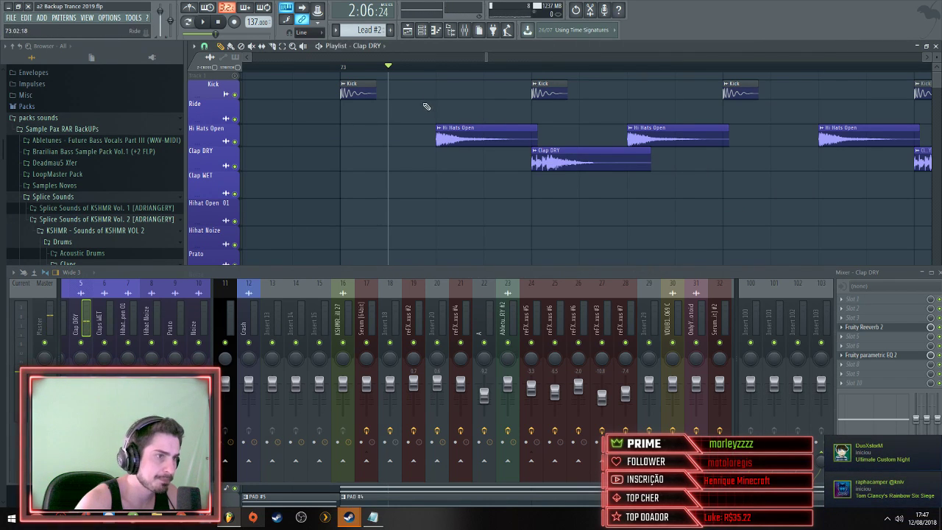
Play the section from bar 73, delete the Clap WET clips from bar 74 onward, and collapse the mixer
scroll(521, 126, down, 5)
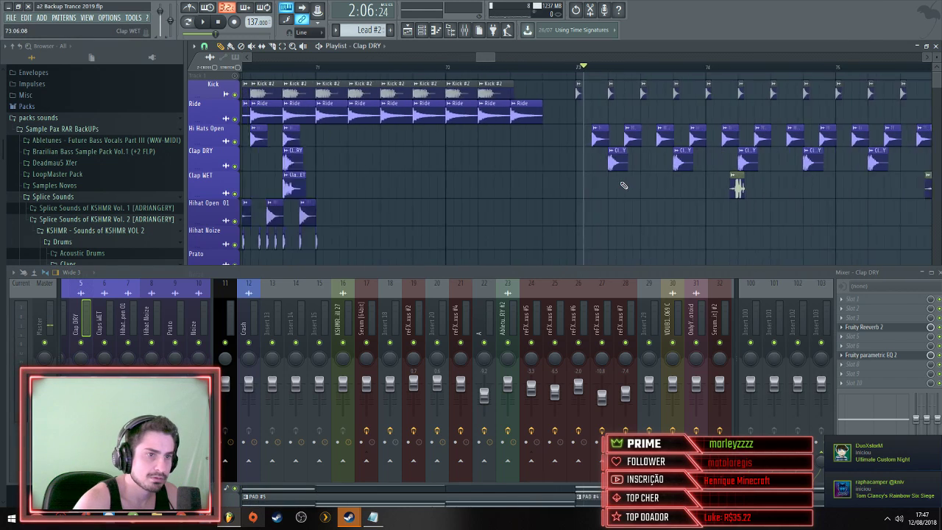
key(space)
scroll(724, 185, down, 3)
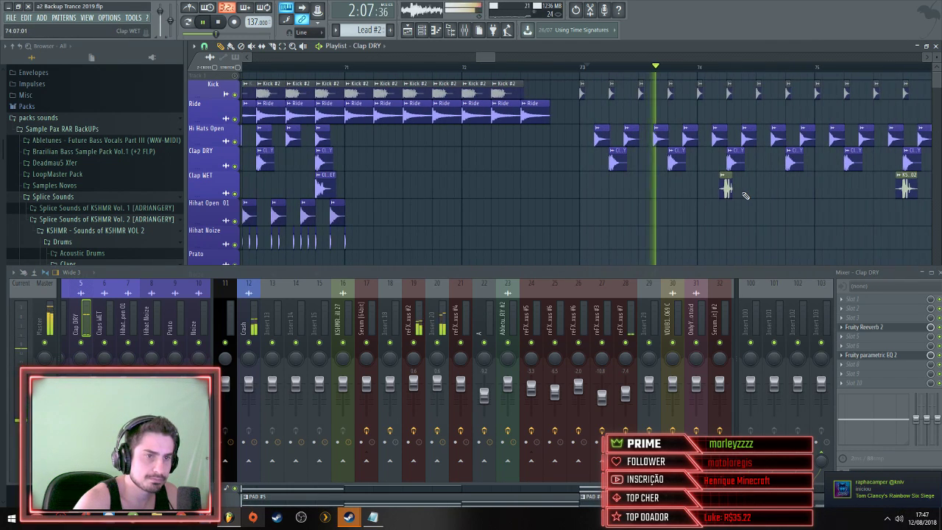
key(space)
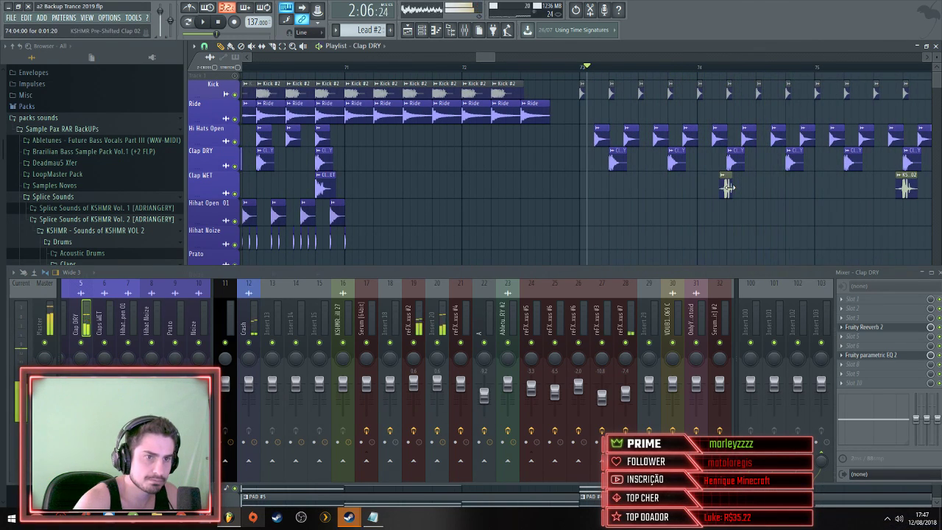
scroll(773, 188, down, 6)
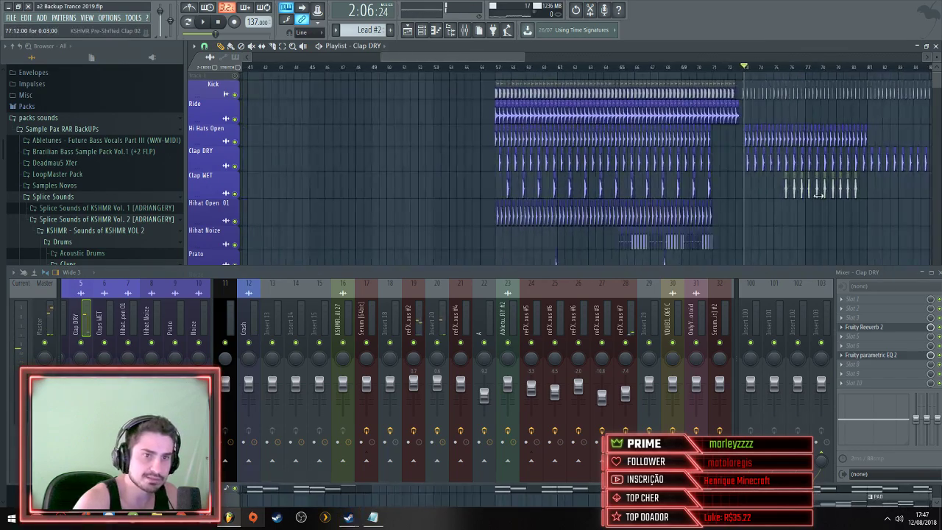
scroll(595, 193, up, 6)
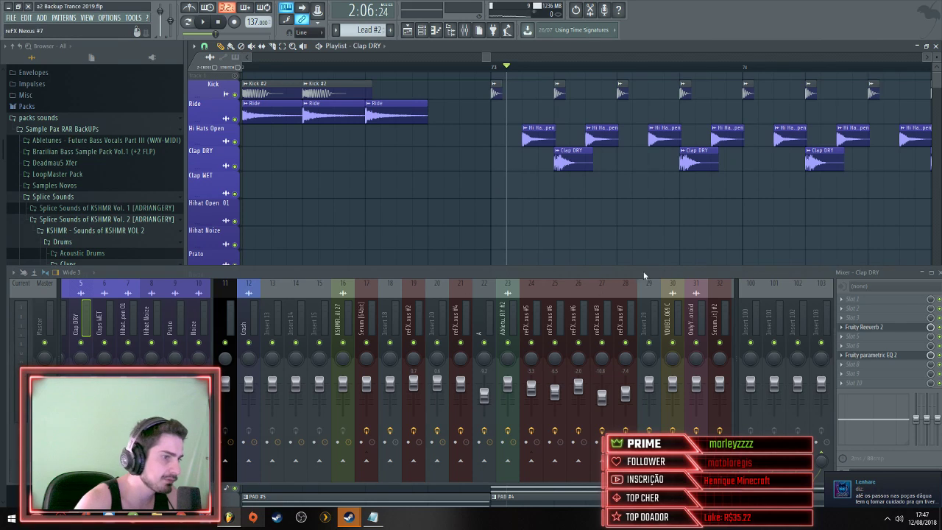
click(922, 272)
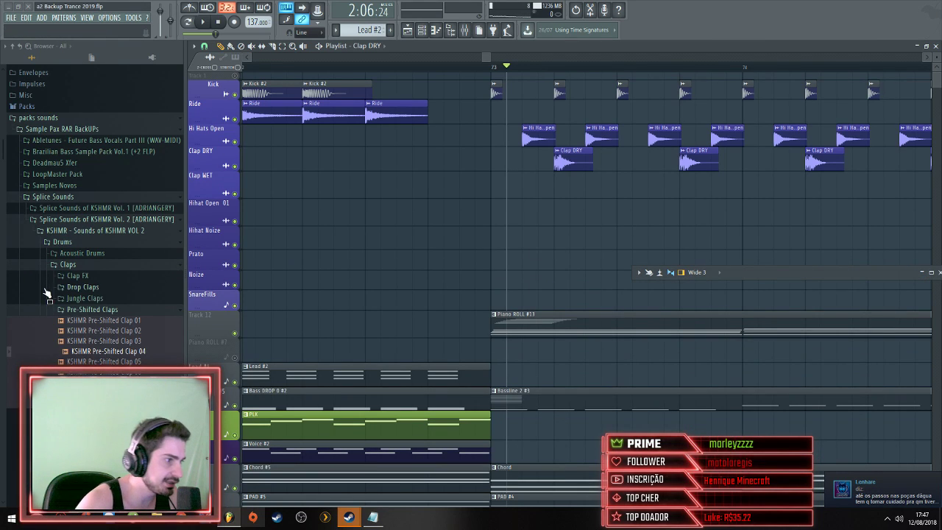
Browse the KSHMR VOL 2 Acoustic Drums folders, checking the Crashes samples and opening Acoustic Snares
click(98, 256)
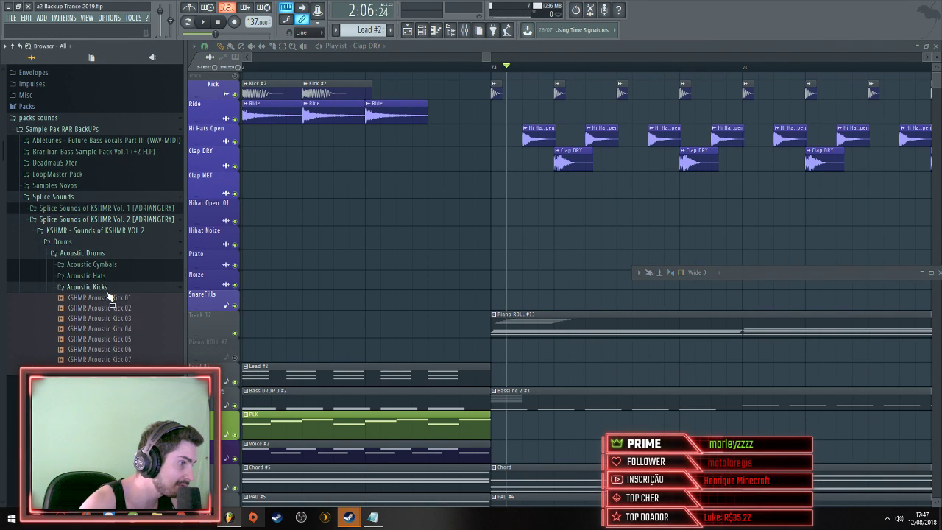
click(116, 266)
click(114, 290)
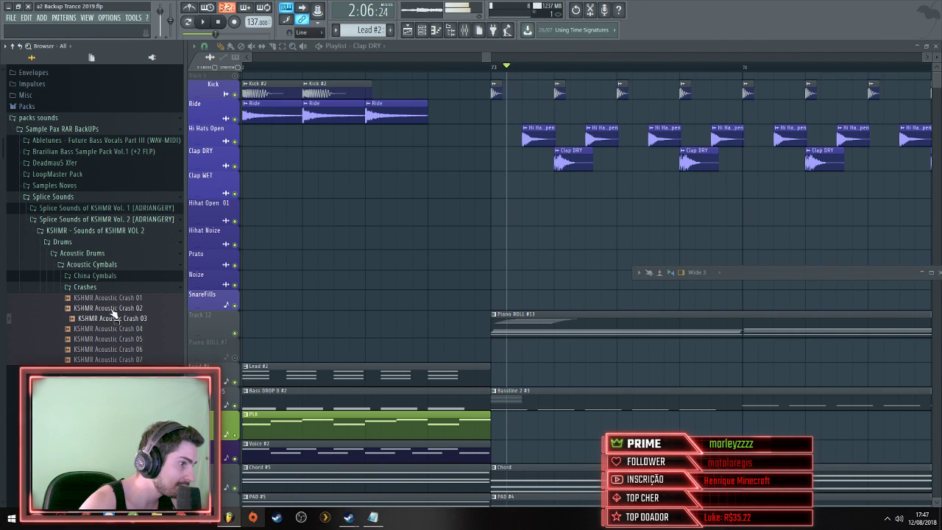
click(114, 287)
click(112, 267)
click(114, 309)
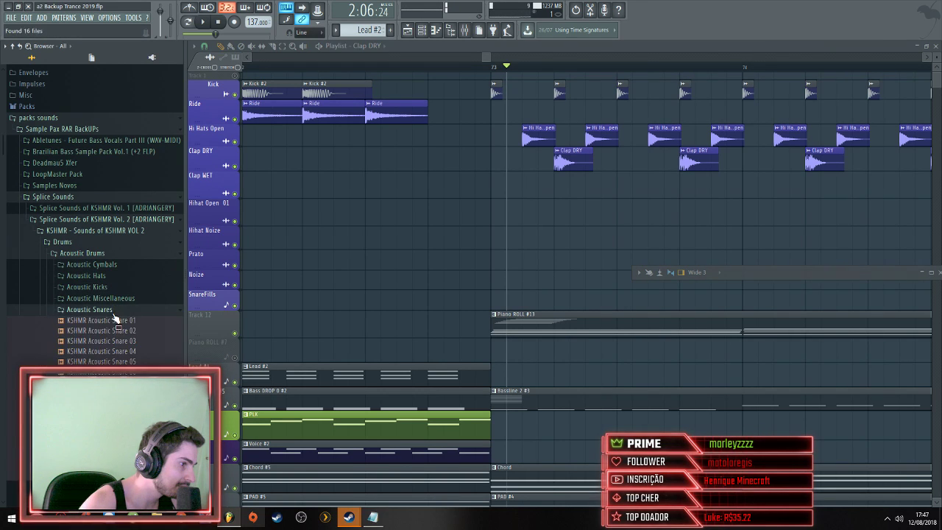
Audition the KSHMR Acoustic Snare 03 sample and play the arrangement from about bar 72 through the break
click(118, 340)
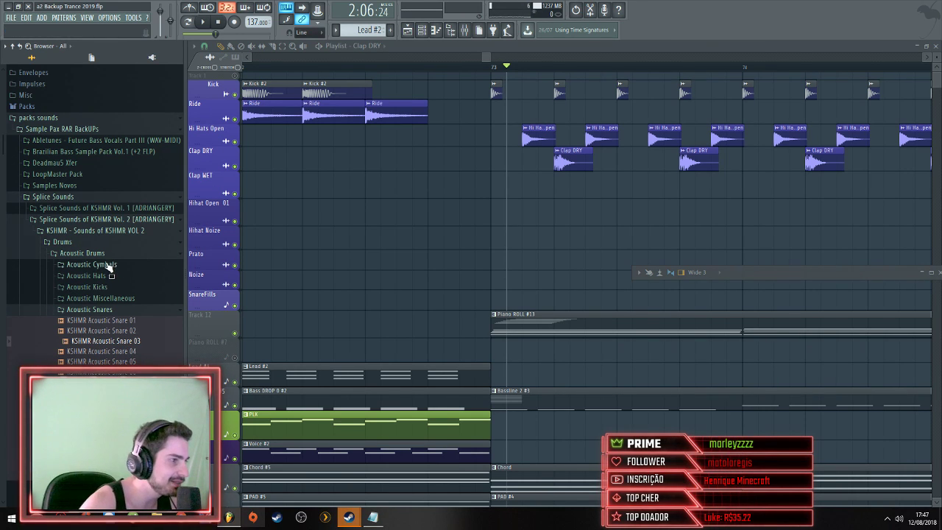
scroll(418, 257, down, 5)
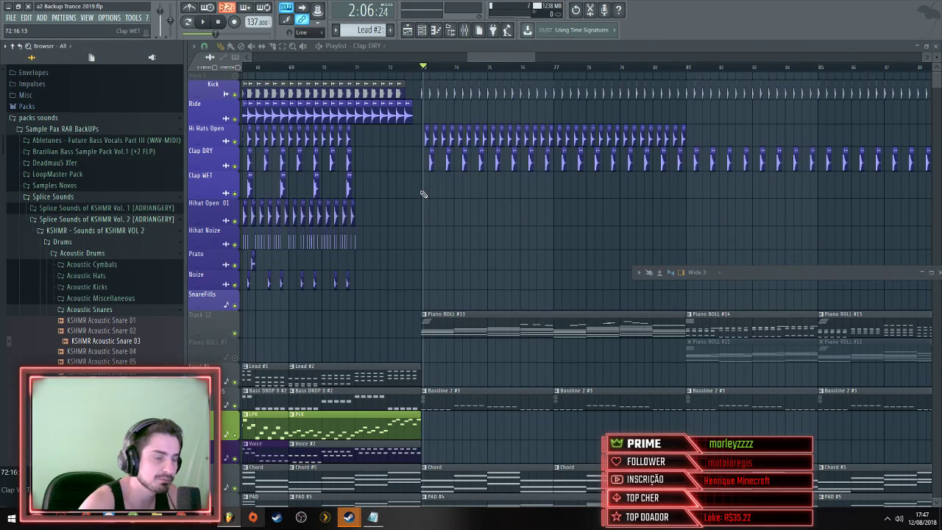
click(374, 68)
key(space)
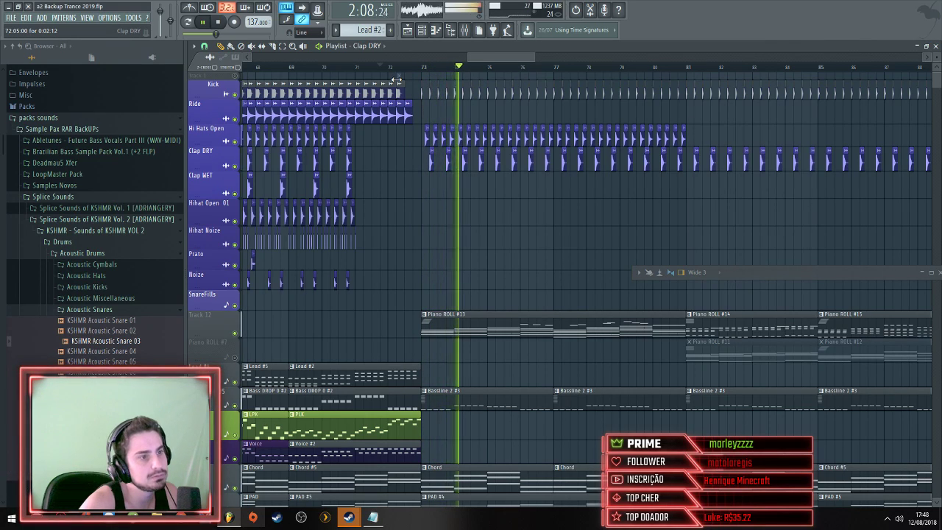
scroll(470, 182, up, 5)
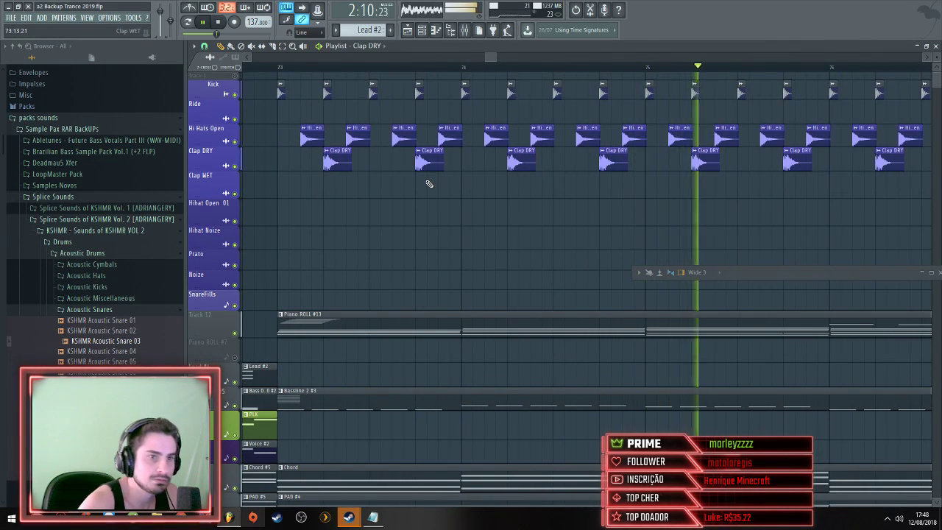
scroll(471, 182, down, 5)
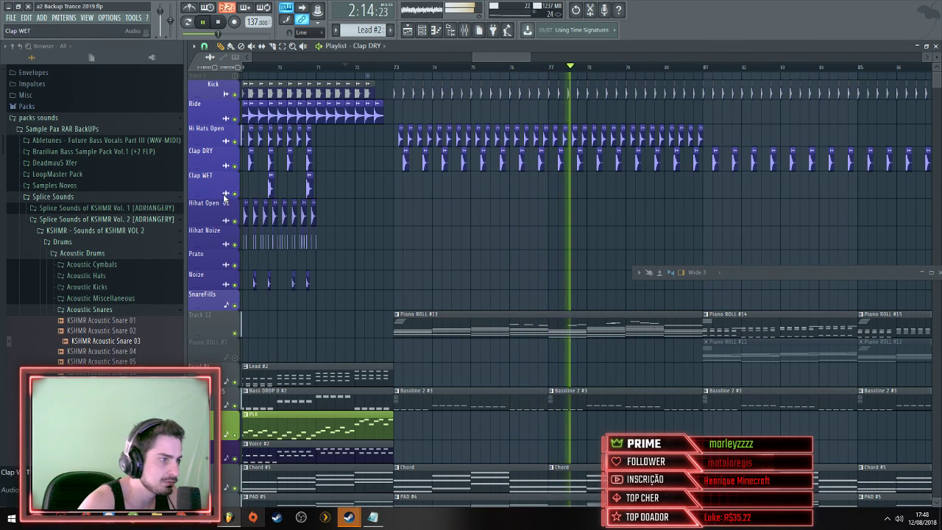
Collapse the Acoustic Snares folder and stop playback of the arrangement
click(111, 310)
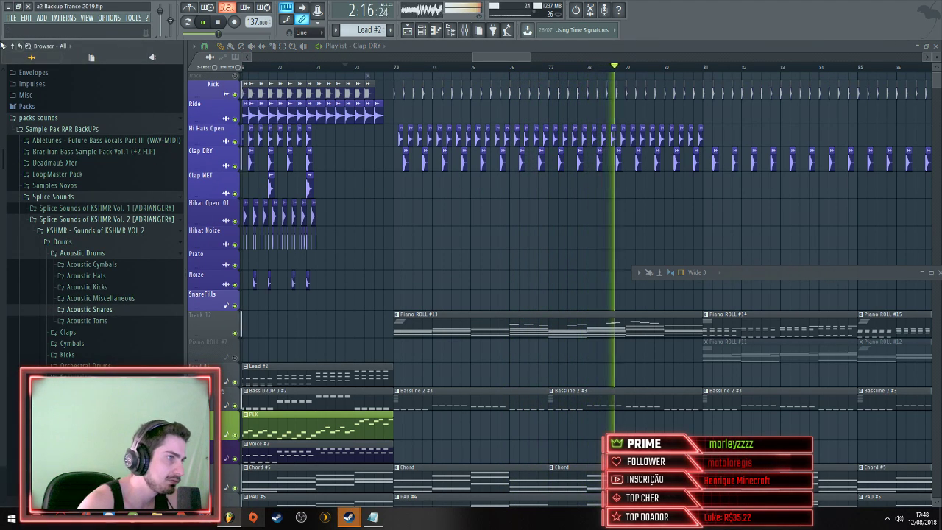
click(11, 17)
click(26, 60)
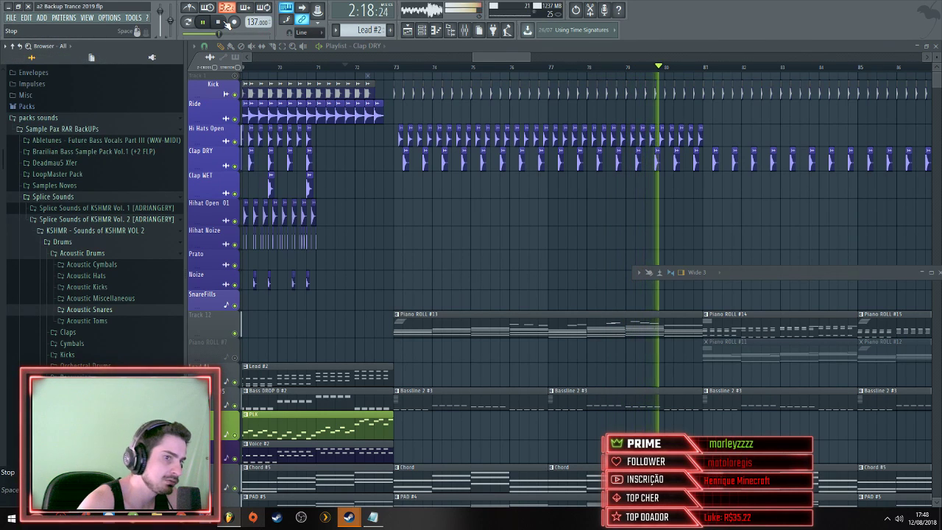
click(227, 21)
click(228, 21)
Try shifting the Clap DRY clips after bar 73 slightly later, starting with the first clap at 73:07
scroll(400, 152, up, 5)
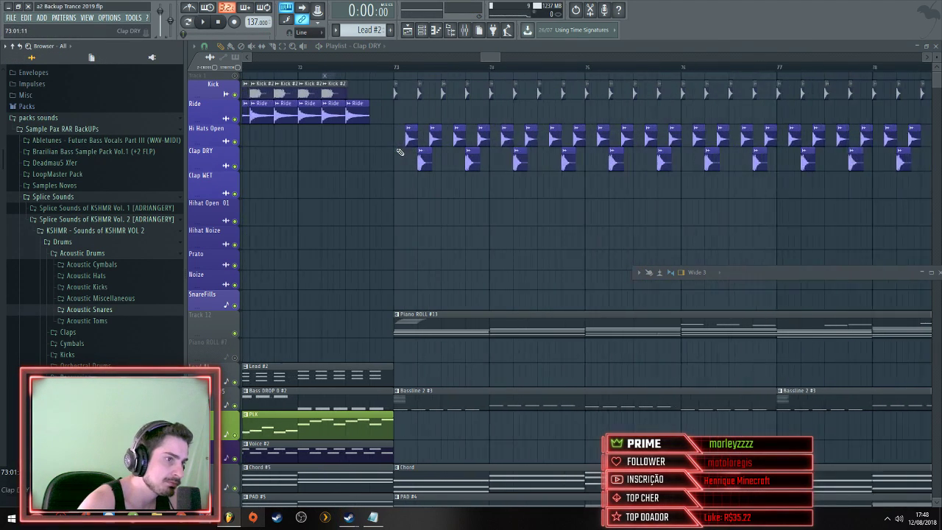
drag(445, 163, 461, 163)
drag(570, 163, 601, 165)
drag(450, 162, 464, 163)
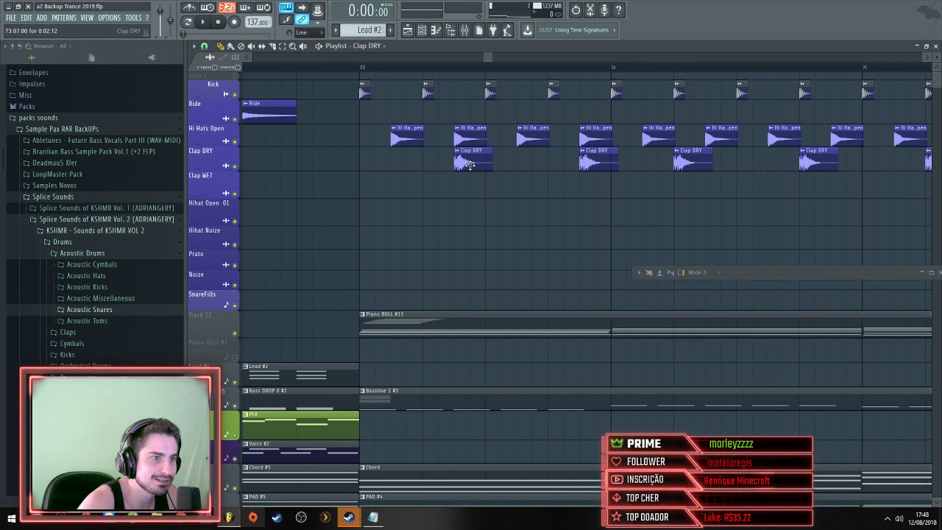
scroll(581, 179, down, 2)
scroll(581, 179, up, 1)
right_click(539, 168)
scroll(684, 189, down, 8)
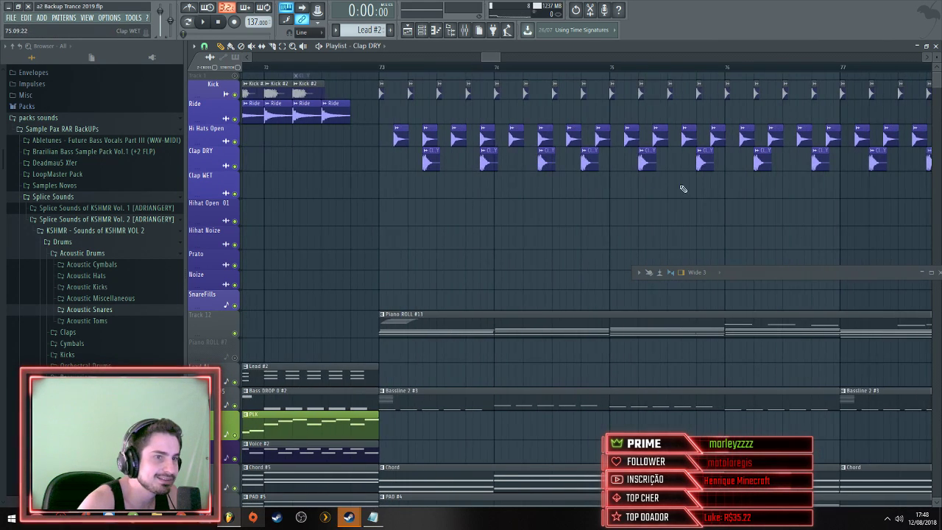
Delete the Clap DRY clips from bar 75 up to bar 81, keeping four claps across bars 73 and 74
scroll(713, 187, up, 8)
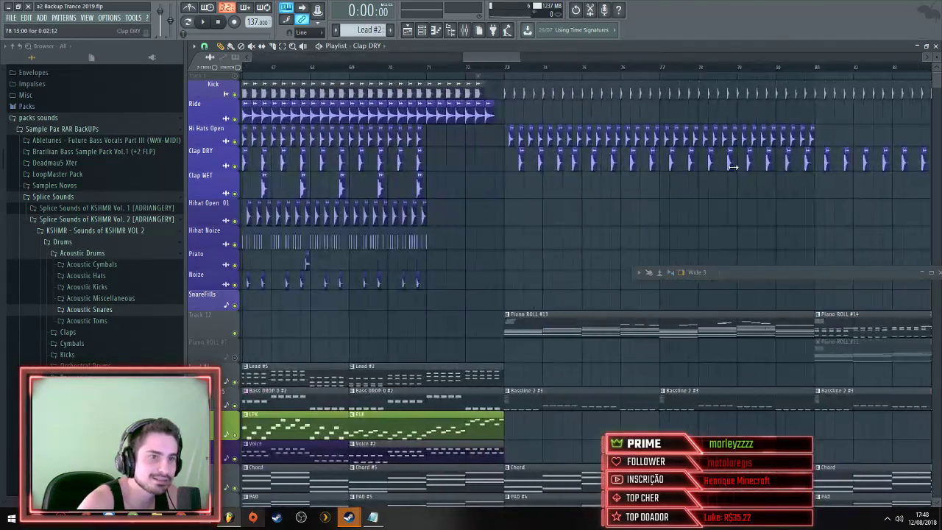
right_click(731, 171)
mouse_move(732, 175)
mouse_down()
mouse_move(545, 160)
mouse_move(417, 176)
mouse_up()
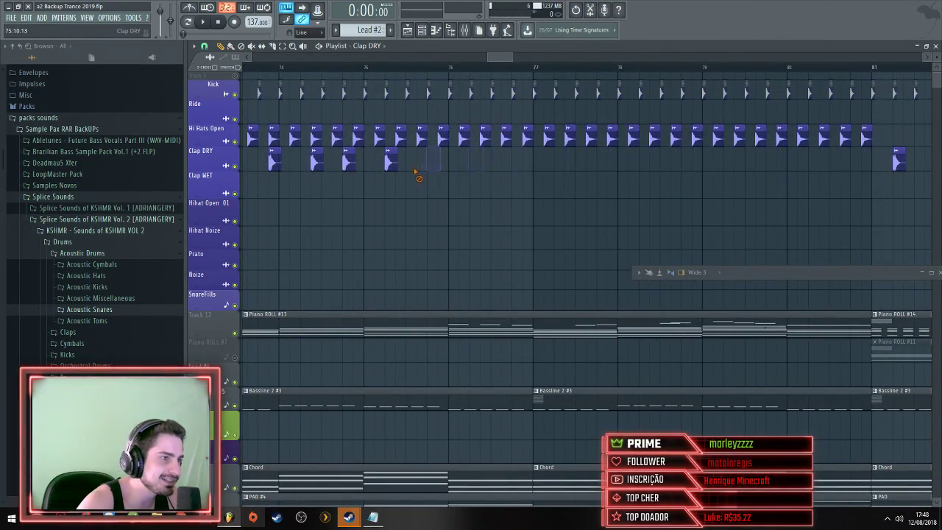
drag(498, 59, 491, 58)
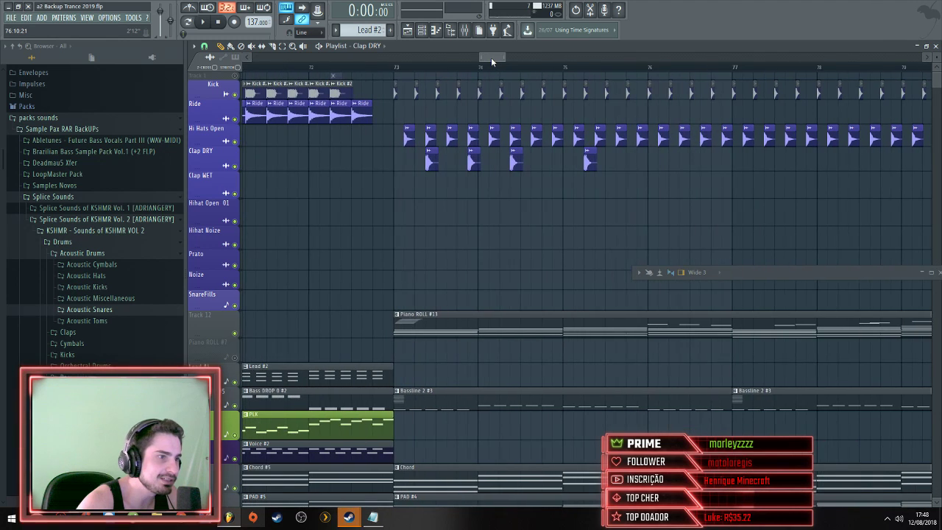
right_click(589, 164)
scroll(563, 171, up, 2)
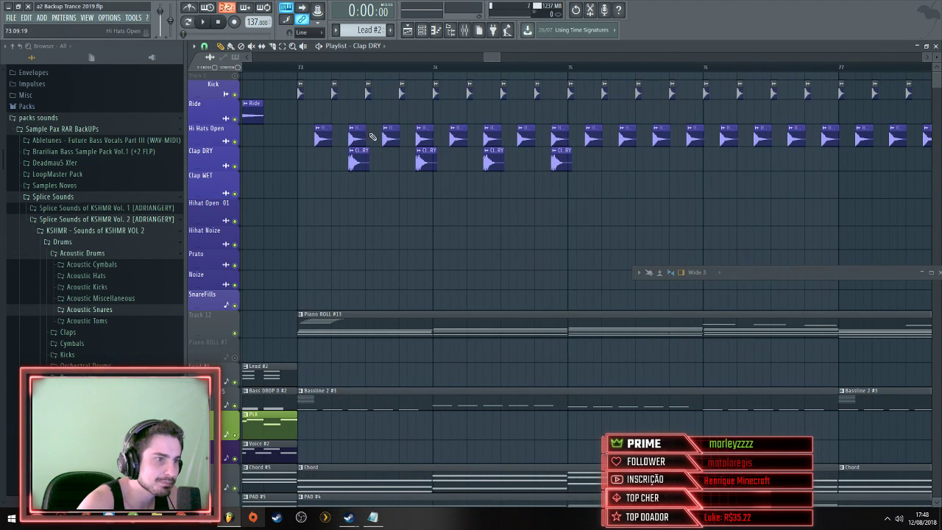
Play the section from just before bar 73 to check the clap timing, and stop playback
click(280, 67)
key(space)
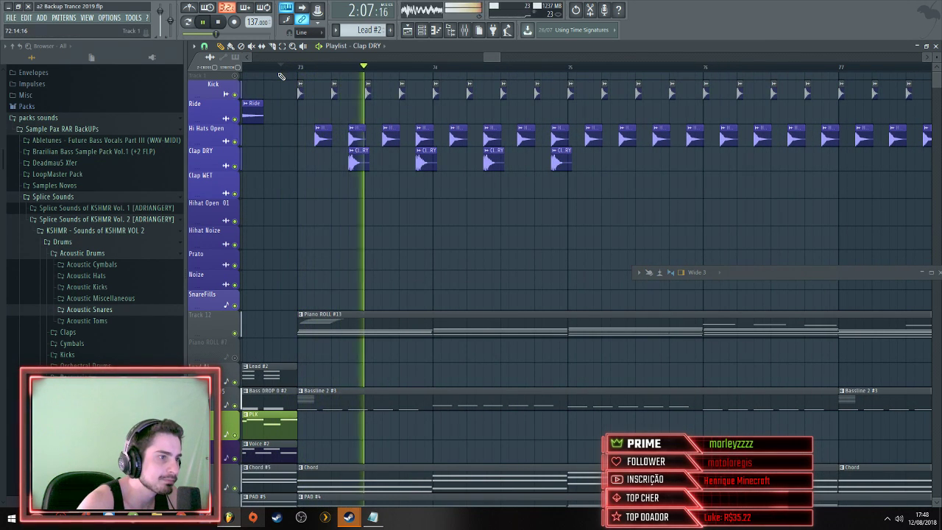
key(space)
scroll(343, 157, up, 2)
scroll(333, 157, down, 2)
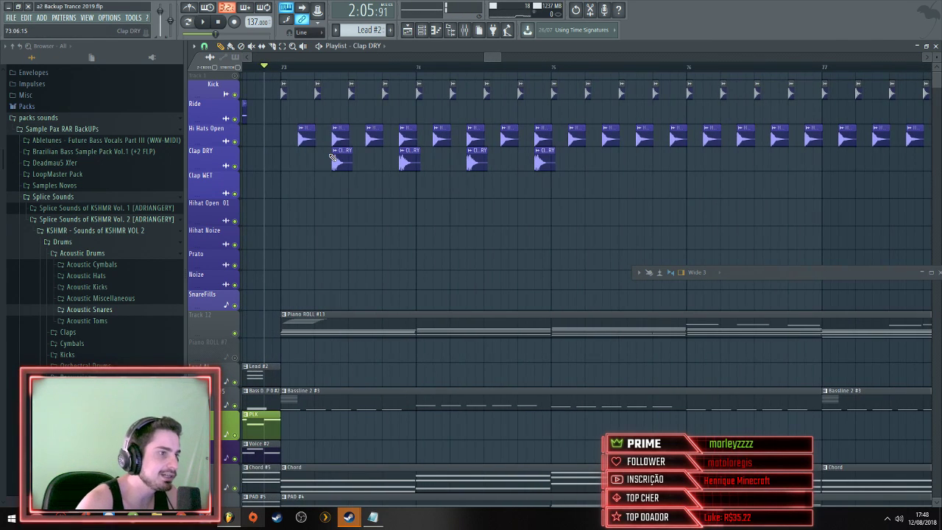
Move the four Clap DRY clips in bars 73 and 74 earlier so they align with every second kick
drag(332, 161, 322, 160)
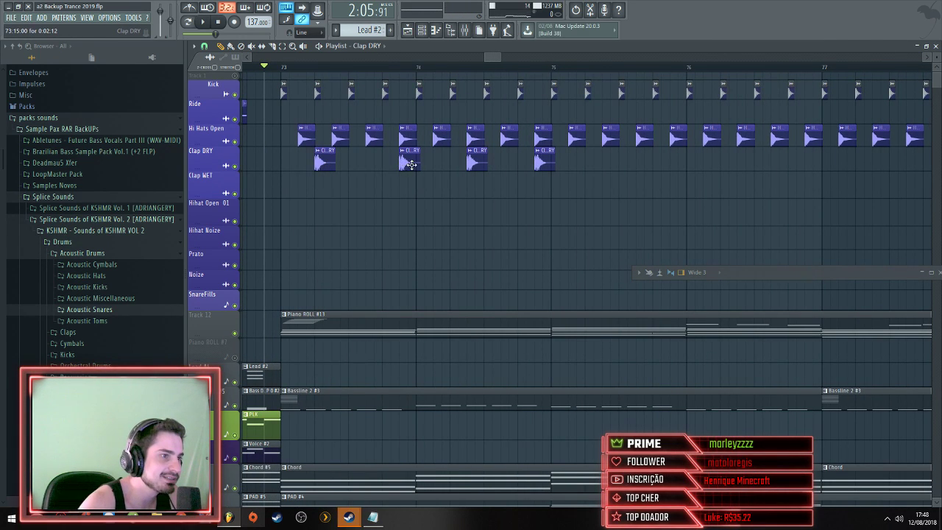
drag(409, 171, 400, 171)
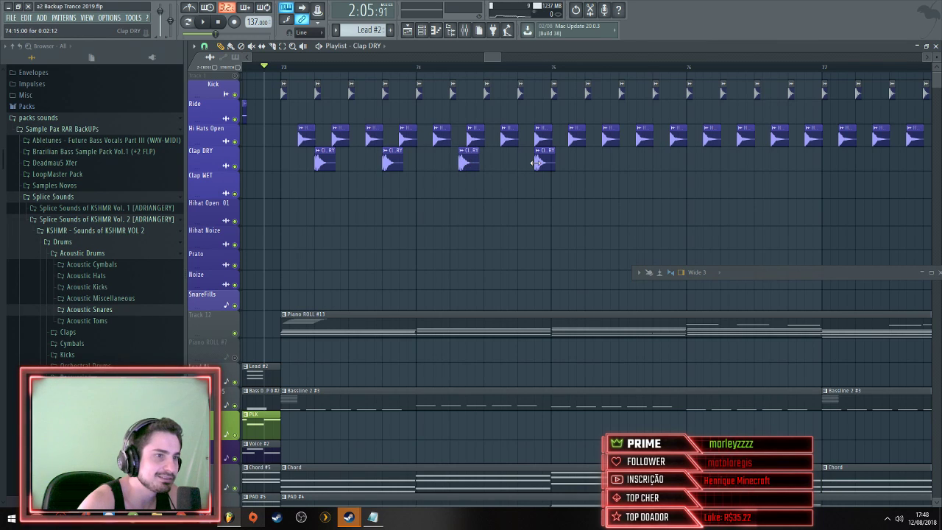
key(space)
drag(545, 162, 528, 162)
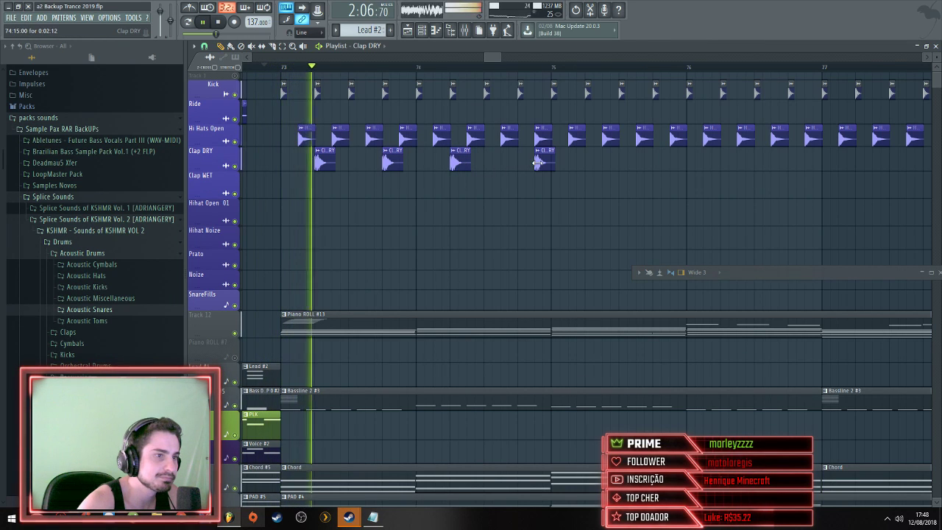
Add four Clap DRY clips across bars 75 and 76, continuing the pattern on every second kick
click(593, 162)
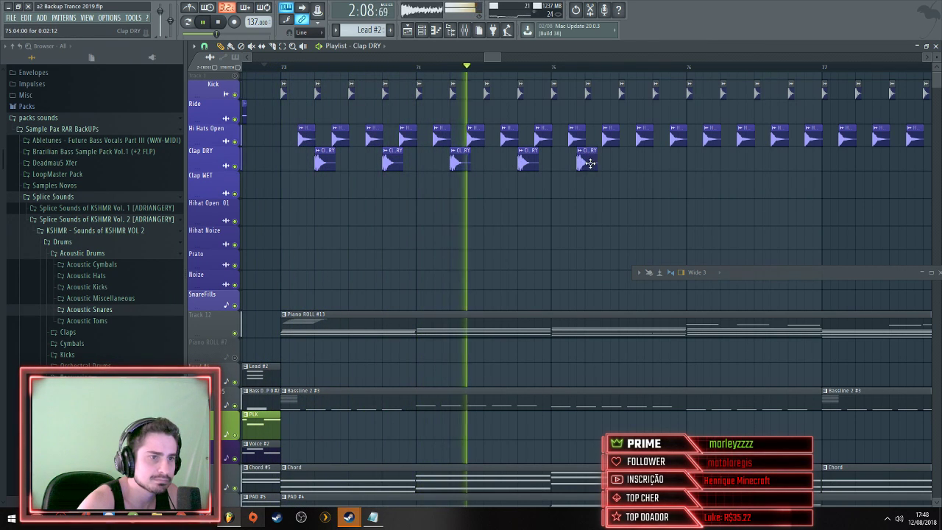
click(659, 162)
click(729, 163)
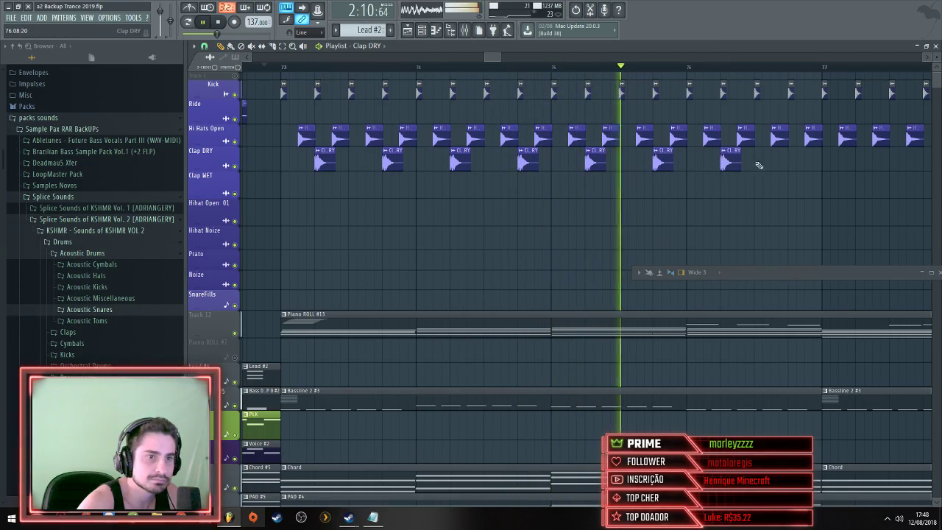
scroll(799, 169, down, 3)
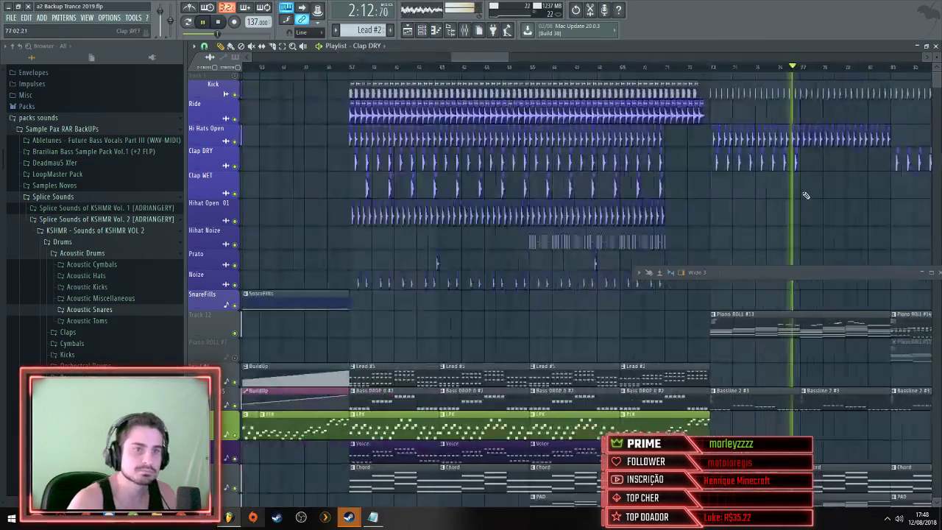
scroll(803, 173, up, 4)
click(797, 165)
scroll(798, 177, down, 3)
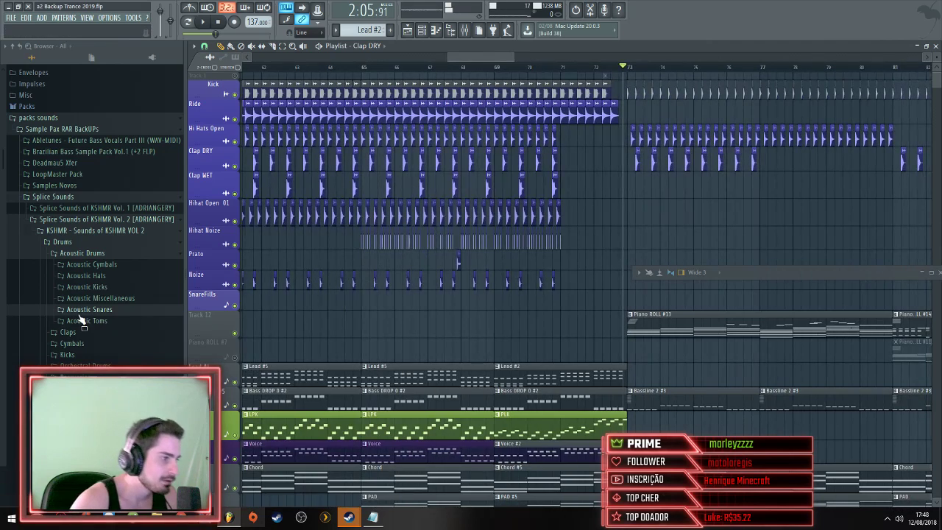
Browse the LoopMaster and Deadmau5 Xfer packs, and open the VEC1 Claps folder in Vengeance Essential Clubsounds Vol.1
click(80, 175)
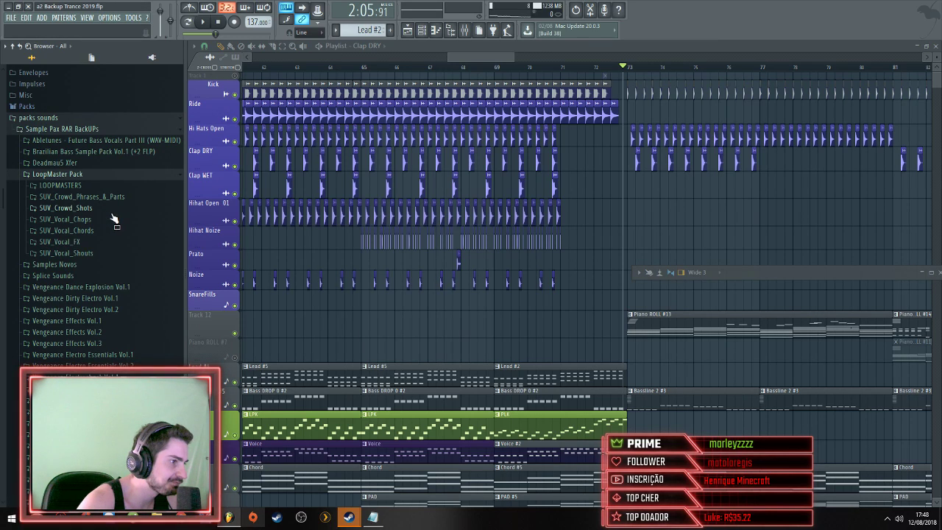
click(77, 185)
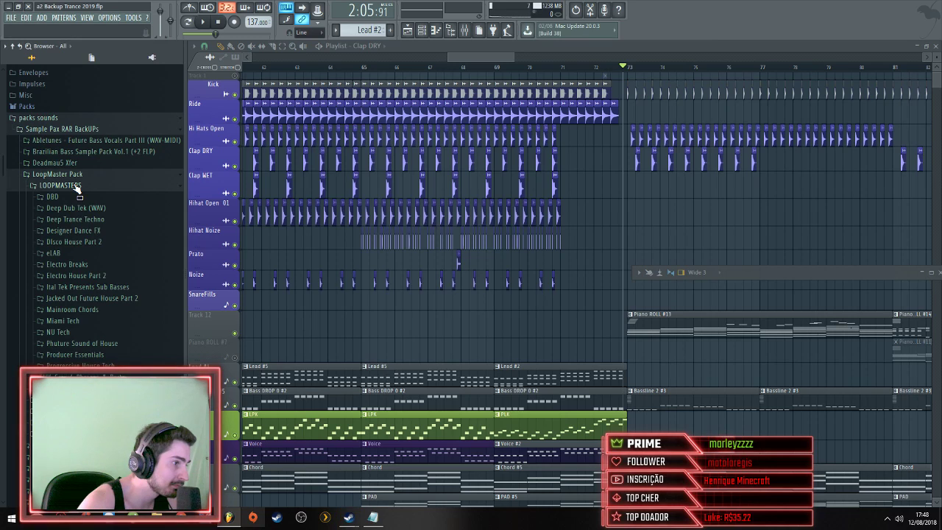
click(76, 186)
click(72, 164)
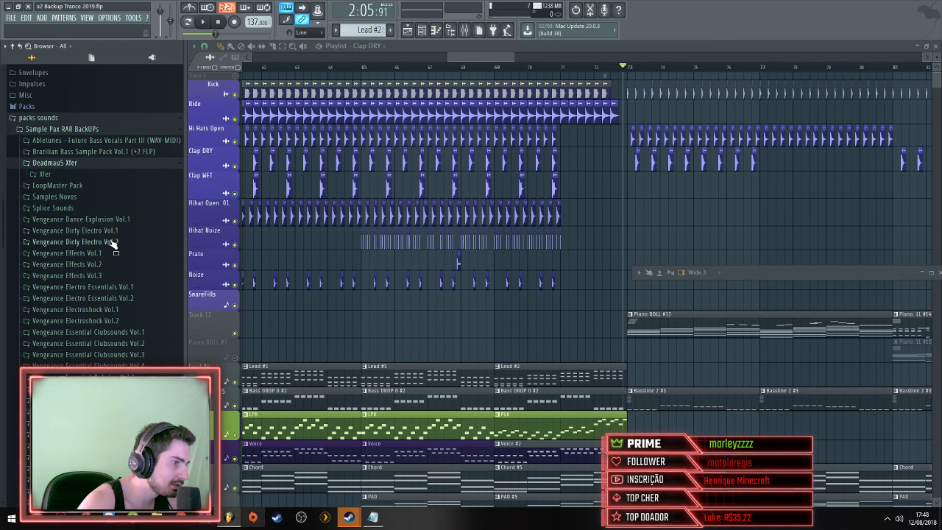
click(144, 333)
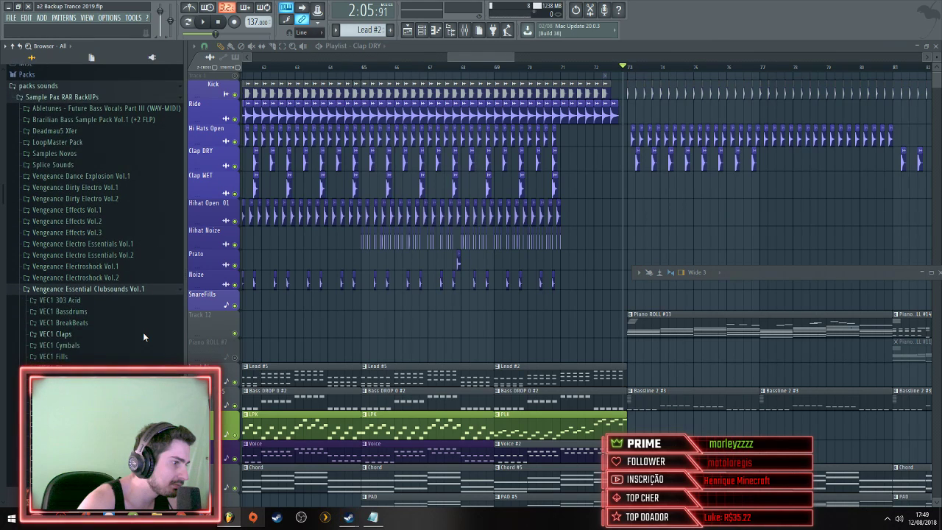
click(87, 337)
Audition various VEC1 Clap samples, including 019, 003, 030 and 033
click(103, 298)
click(103, 267)
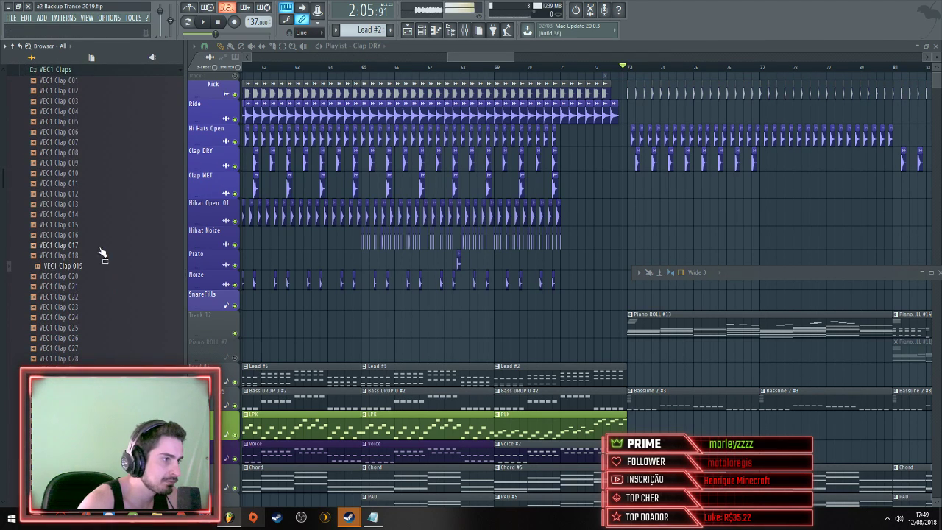
click(103, 155)
click(103, 101)
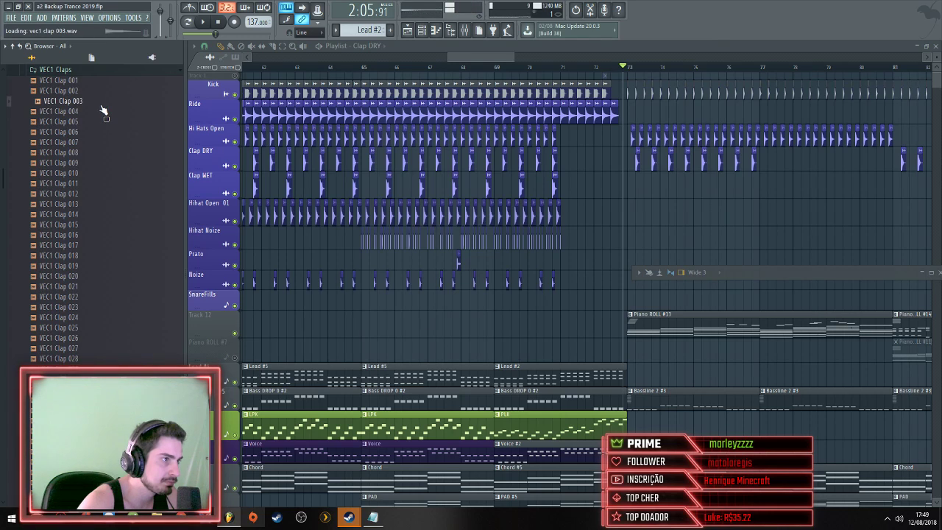
click(103, 94)
click(104, 307)
click(103, 379)
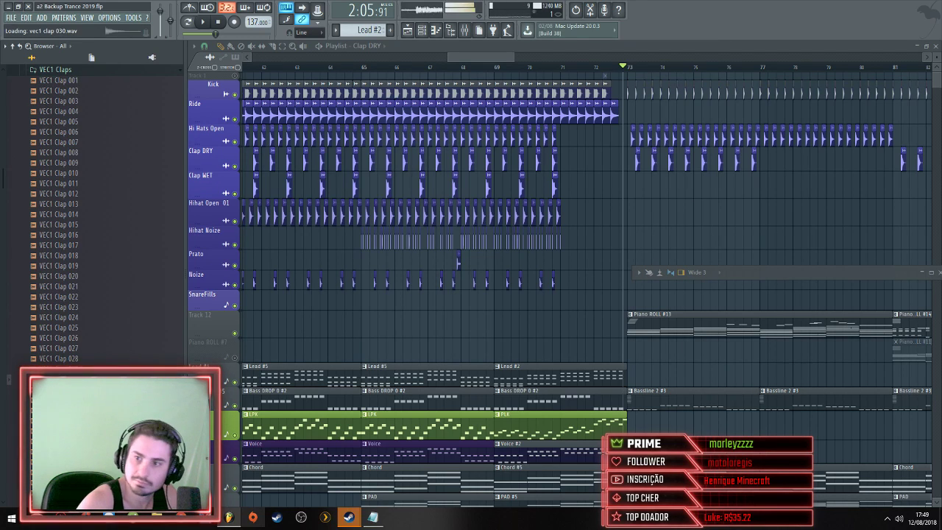
click(103, 410)
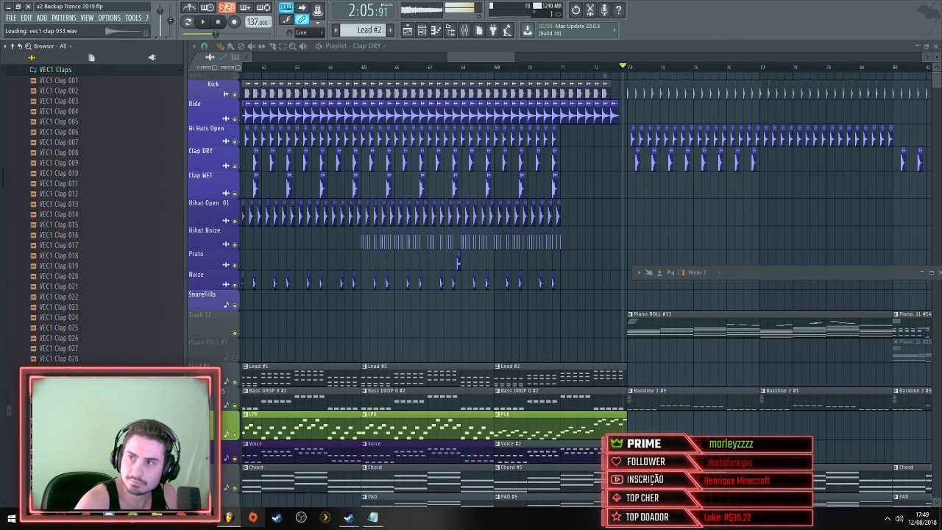
Audition further VEC1 Clap samples in sequence, including 036, 039, 046 and 050
key(Down)
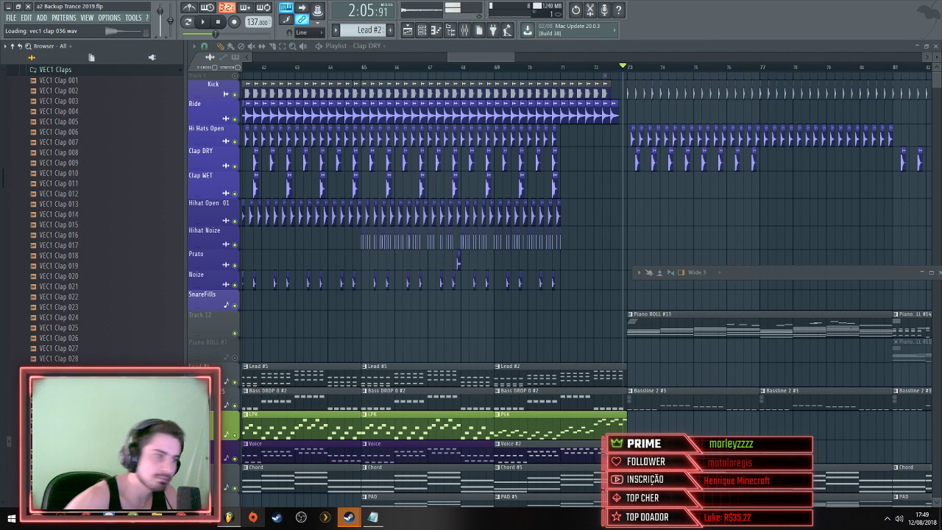
key(Down)
key(Down)
key(Down)
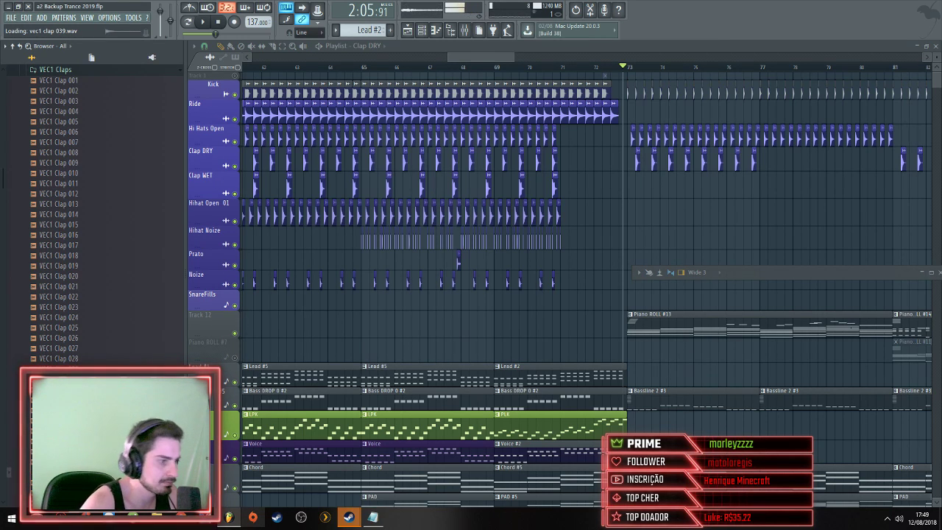
key(Down)
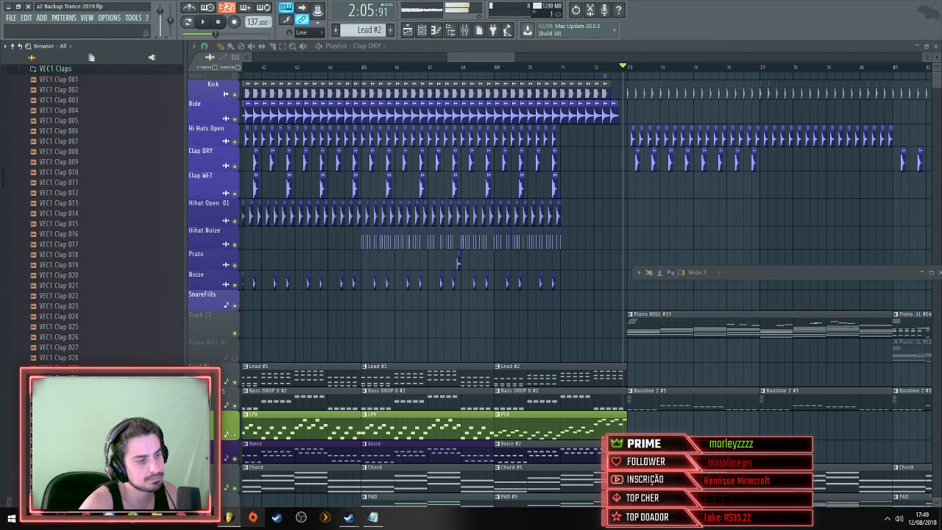
key(Down)
key(Down)
key(Down)
key(Down)
key(Down)
key(Down)
key(Down)
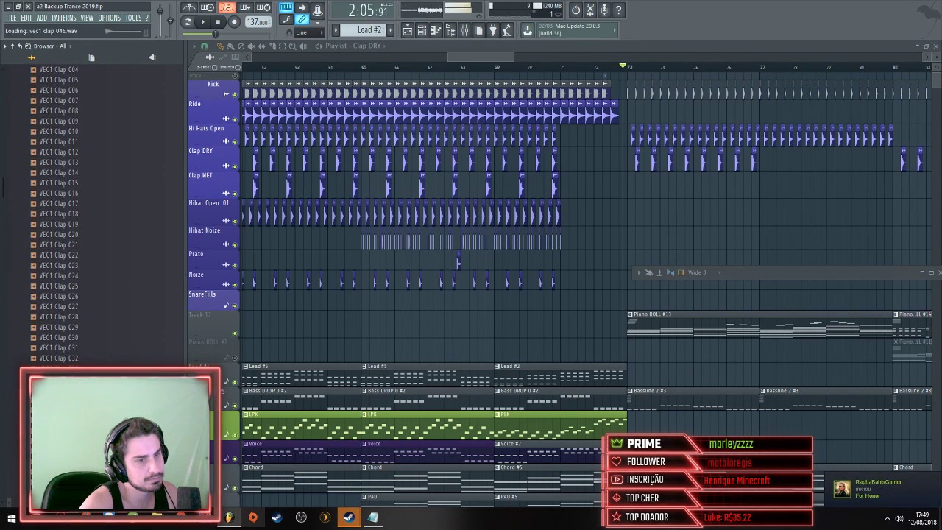
key(Down)
key(Down)
key(Down)
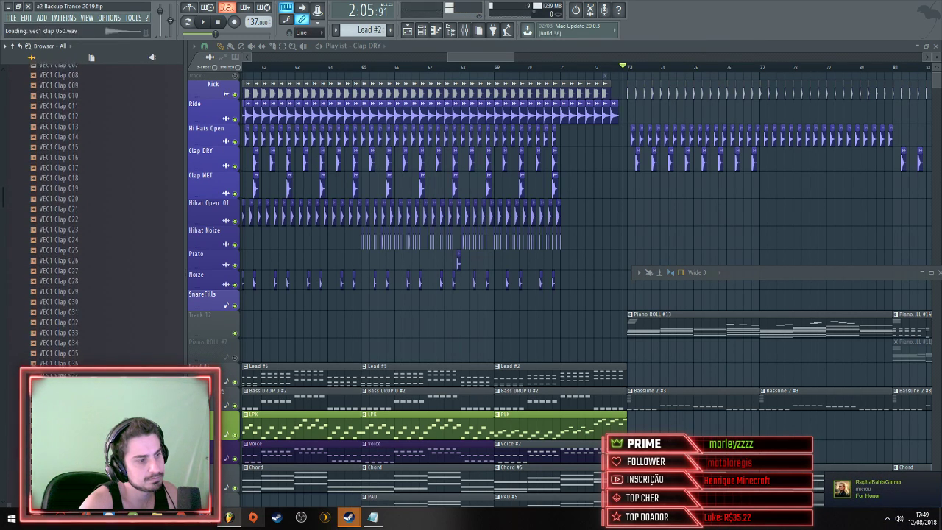
key(Down)
key(Down)
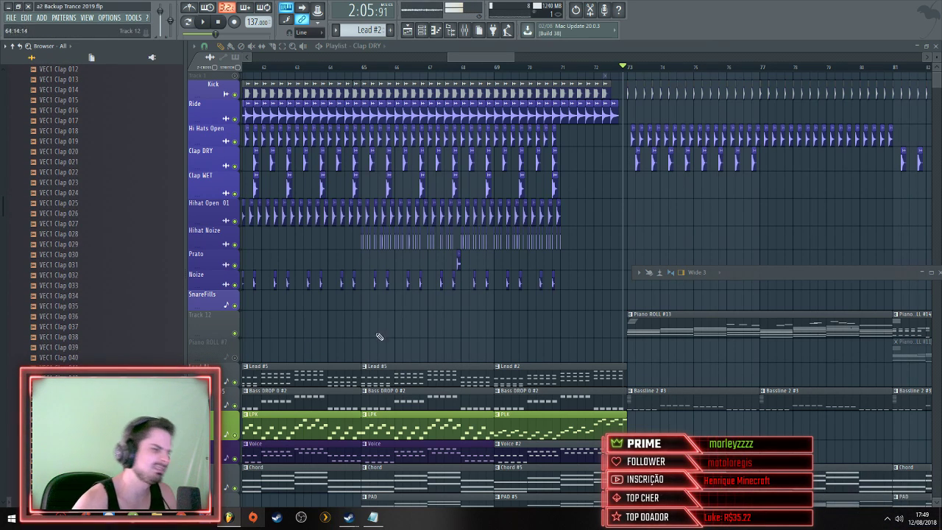
Place a Clap DRY clip on the Clap WET track just before bar 73's first clap, and make it unique
scroll(456, 228, up, 3)
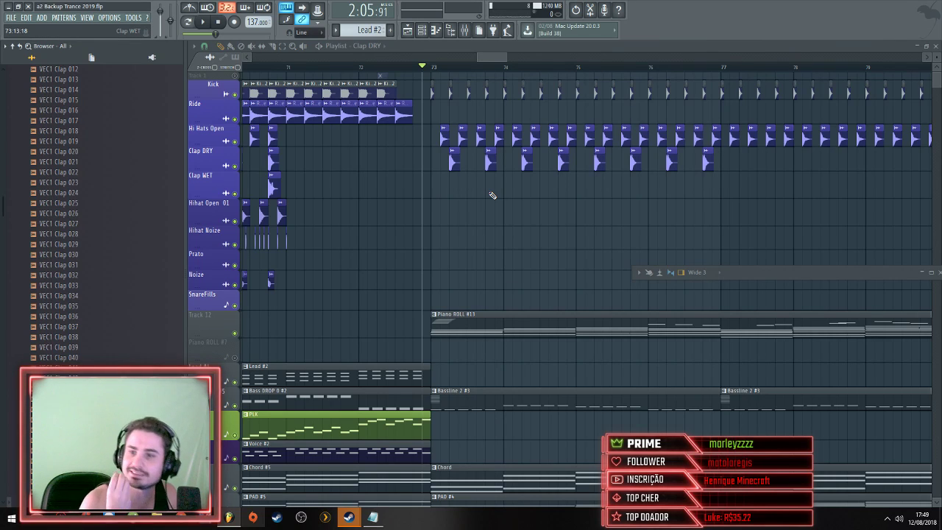
scroll(479, 191, up, 2)
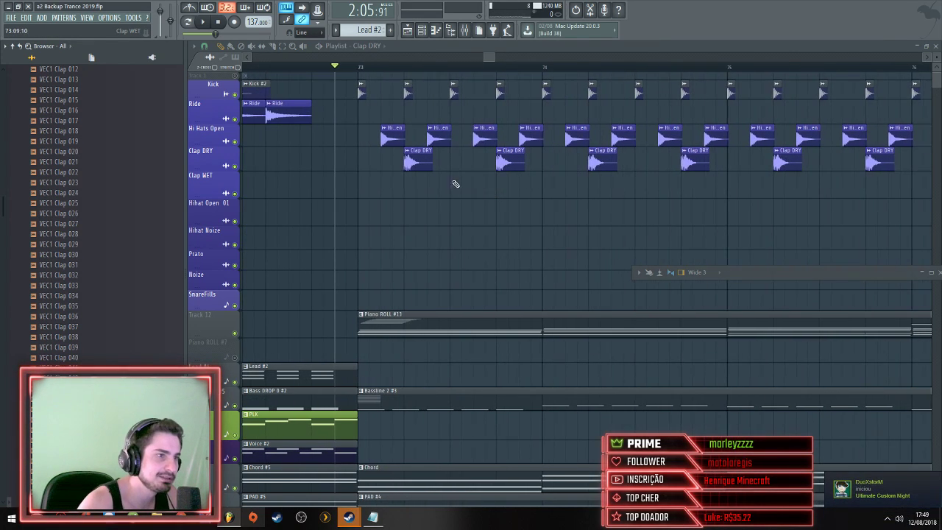
click(387, 184)
right_click(386, 183)
click(413, 248)
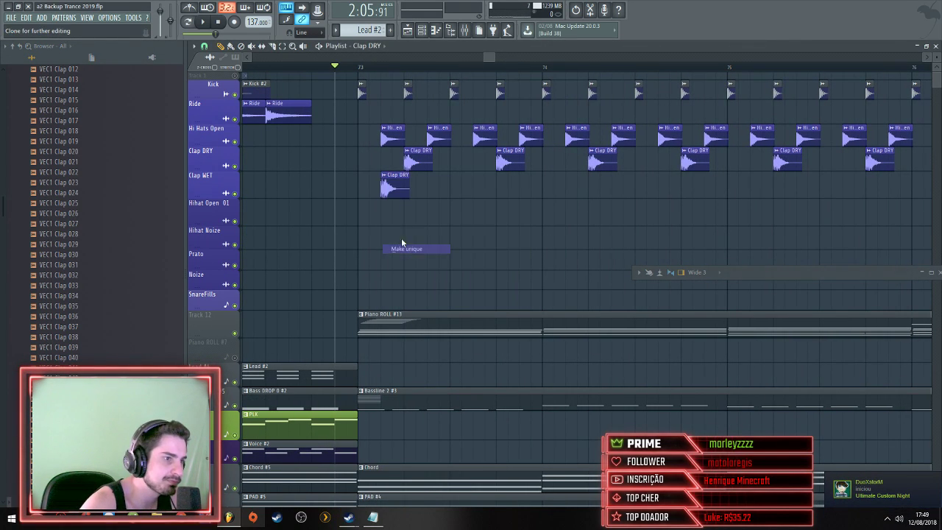
Reverse the Clap DRY #2 sample and apply a fade-in to it
double_click(392, 188)
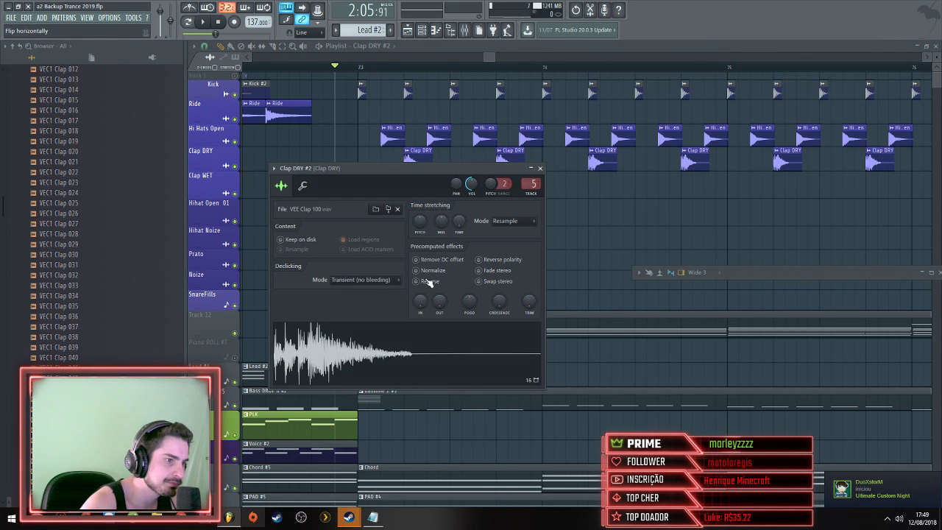
drag(439, 301, 440, 279)
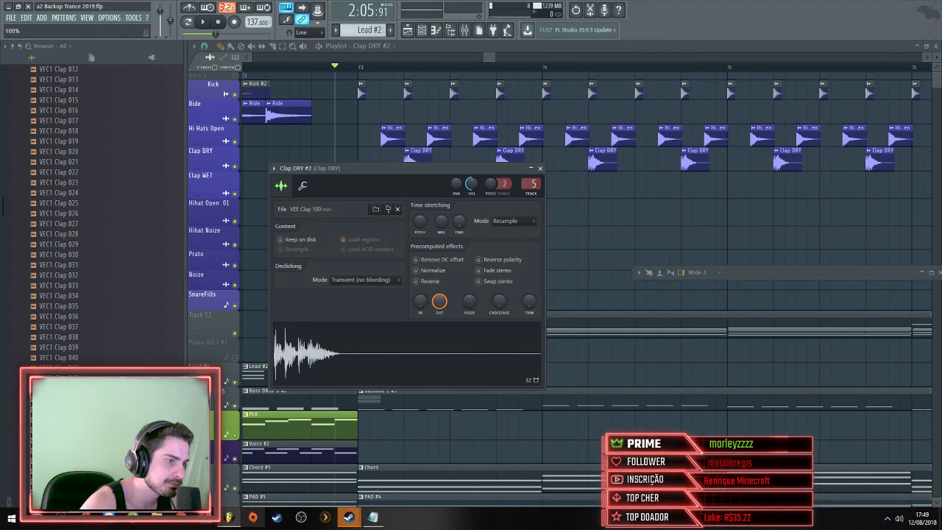
click(435, 283)
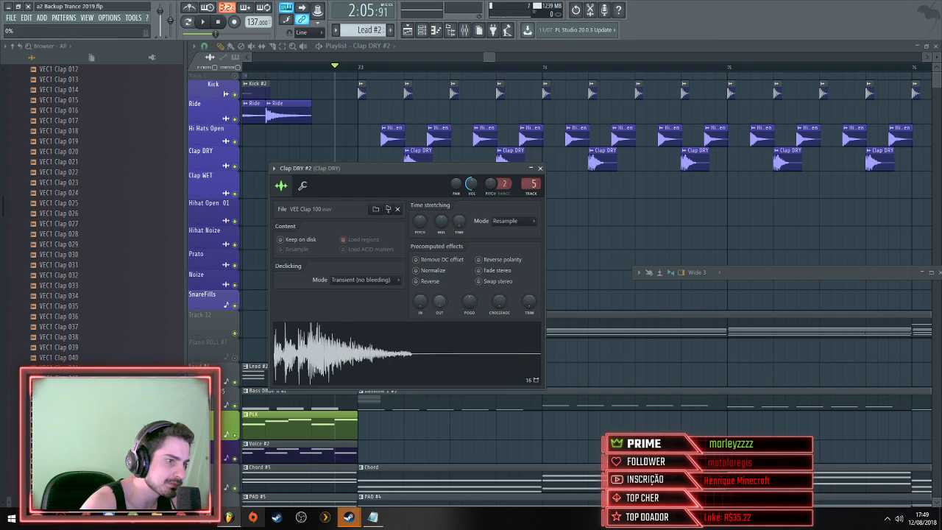
drag(420, 301, 420, 288)
key(Escape)
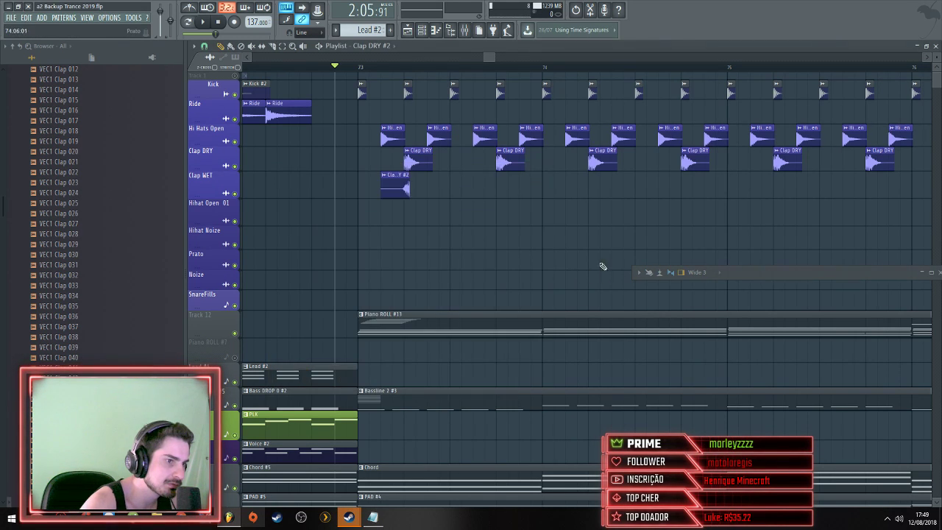
Align the reversed Clap DRY #2 clip to end where bar 73's first Clap DRY clip begins, and play it
scroll(402, 204, up, 5)
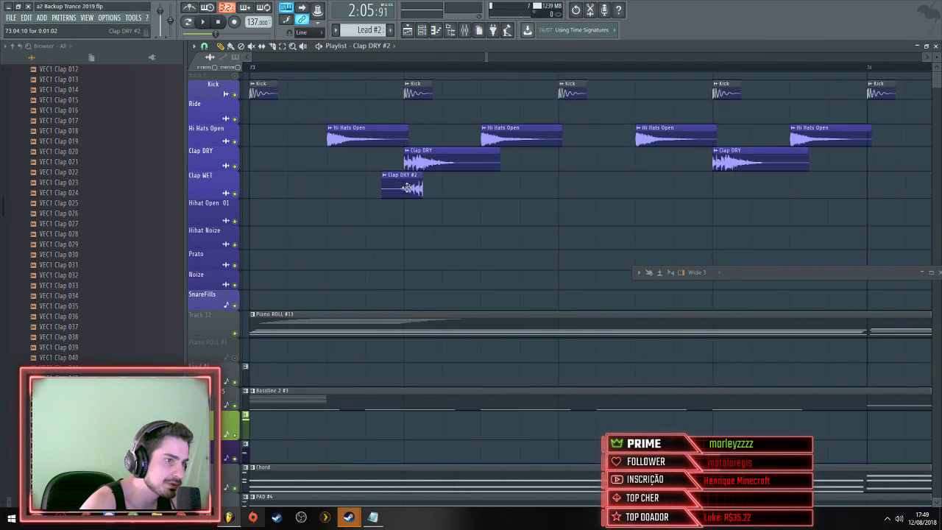
key(space)
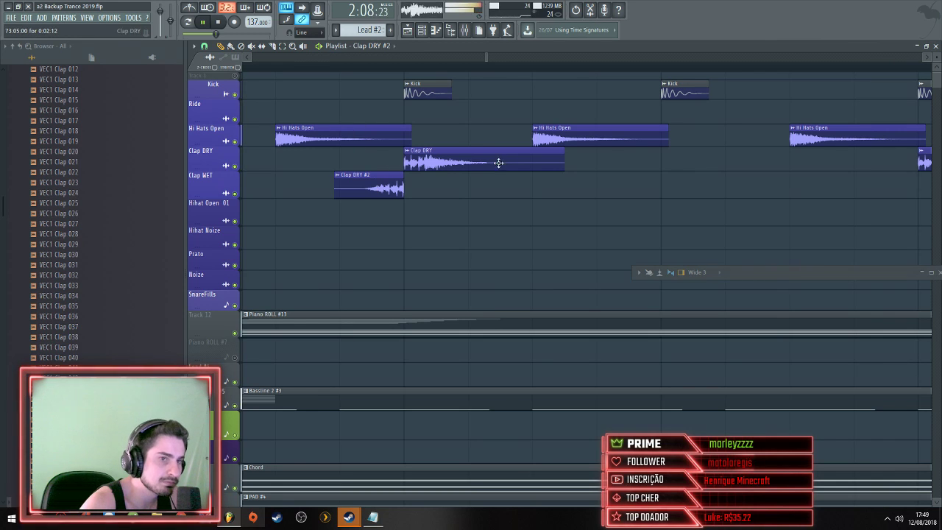
key(space)
scroll(444, 198, down, 5)
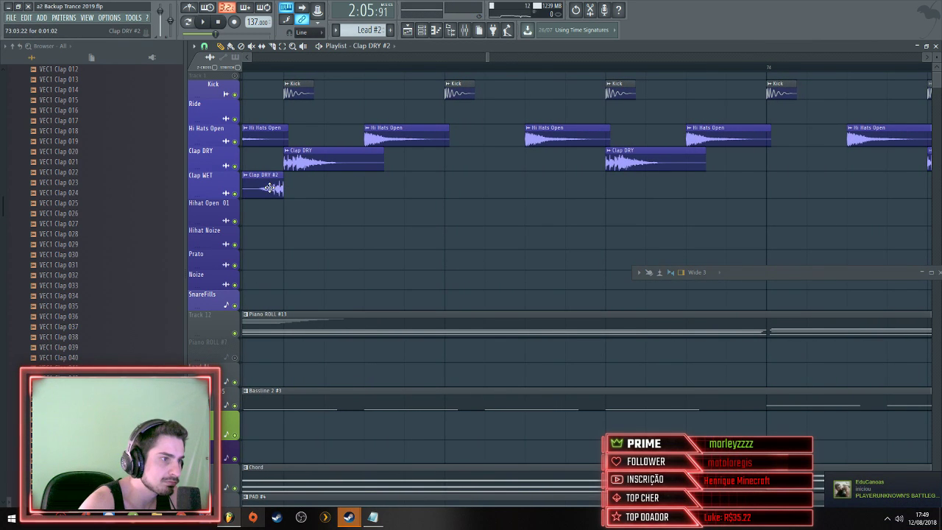
Copy the reversed Clap DRY #2 clip to end at bar 73's second Clap DRY clip, and play the section
shift+drag(271, 188, 593, 186)
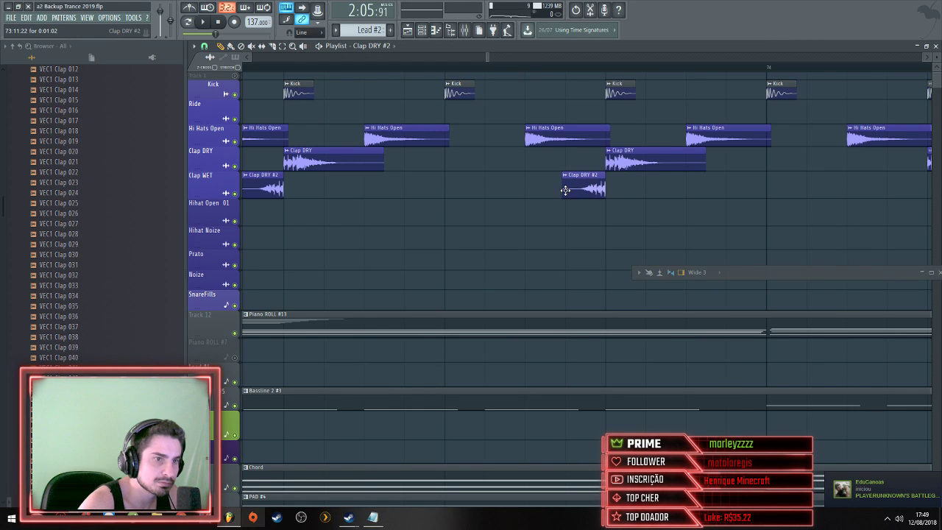
key(space)
scroll(388, 280, down, 3)
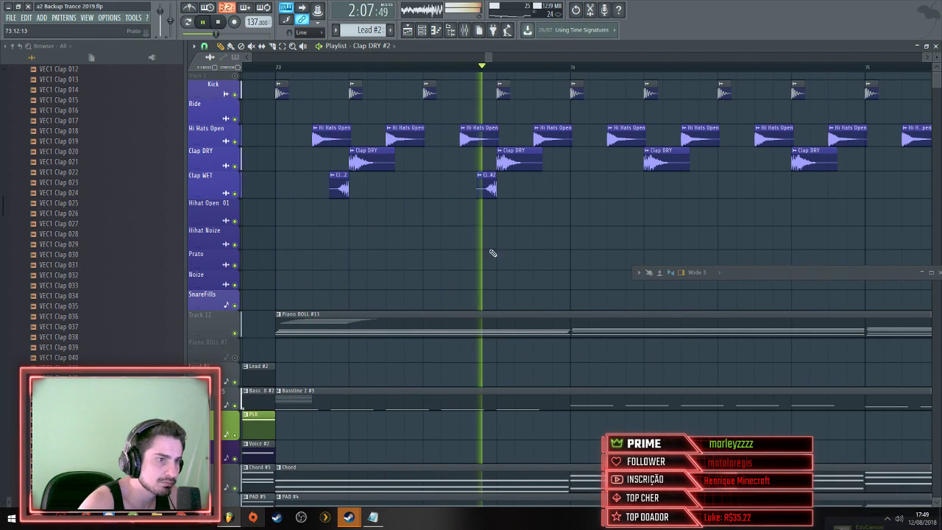
key(space)
Remove the fade-in from the Clap DRY #2 sample and listen to the result
double_click(486, 190)
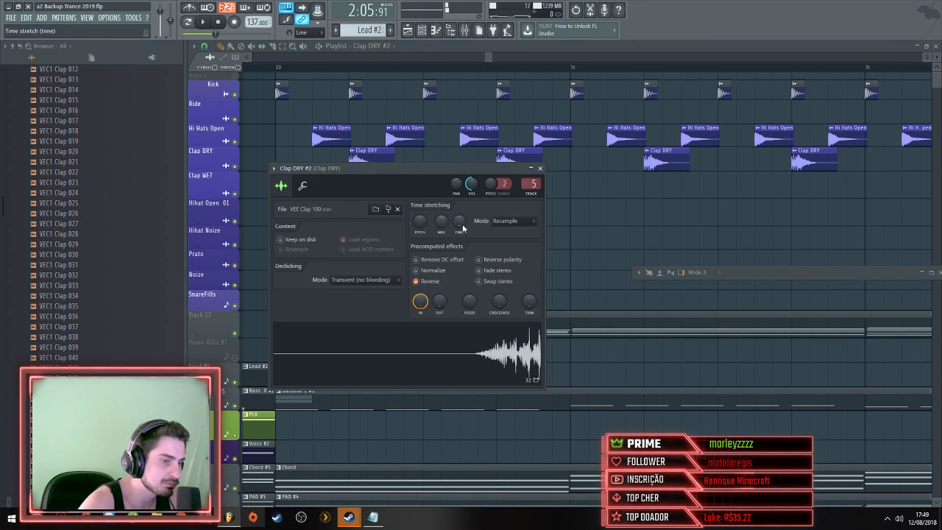
drag(420, 302, 420, 306)
key(space)
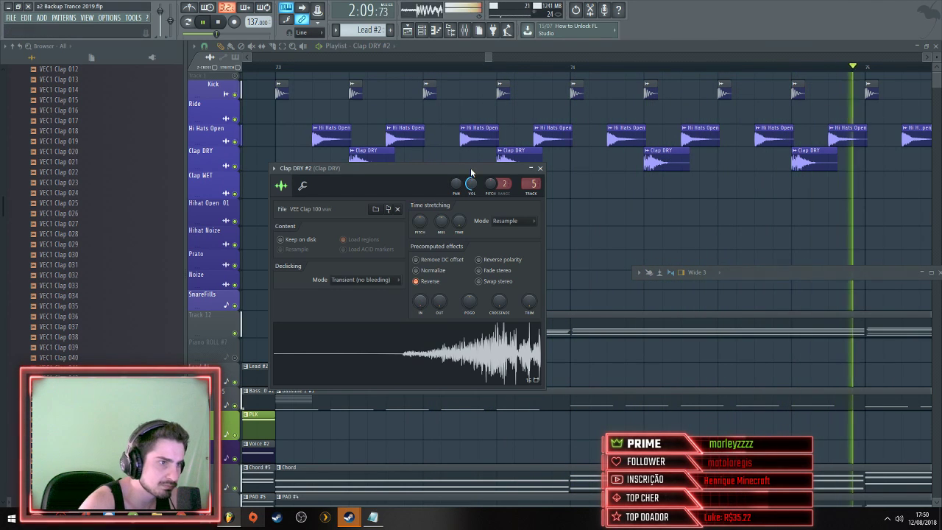
drag(471, 169, 665, 206)
key(space)
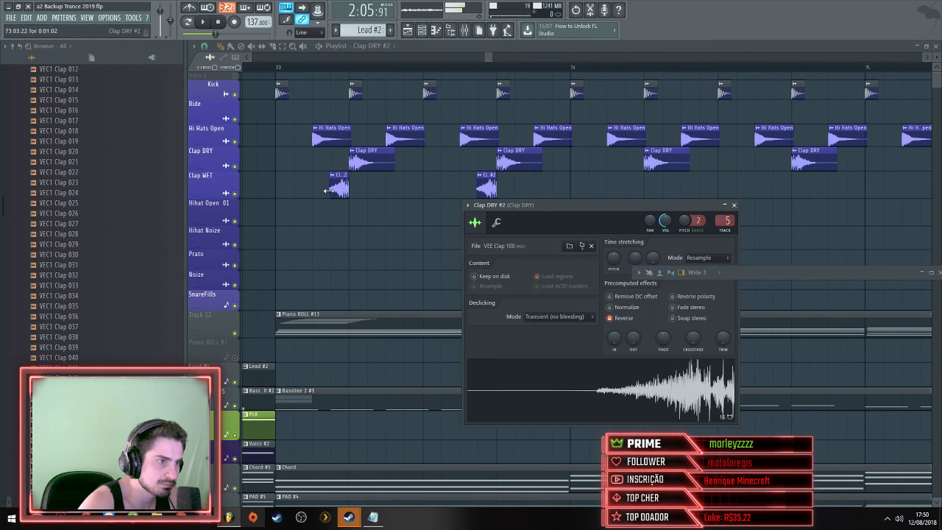
Extend the starts of both Clap DRY #2 clips in bar 73 earlier, keeping their ends on the claps, and play them
drag(330, 196, 312, 194)
key(space)
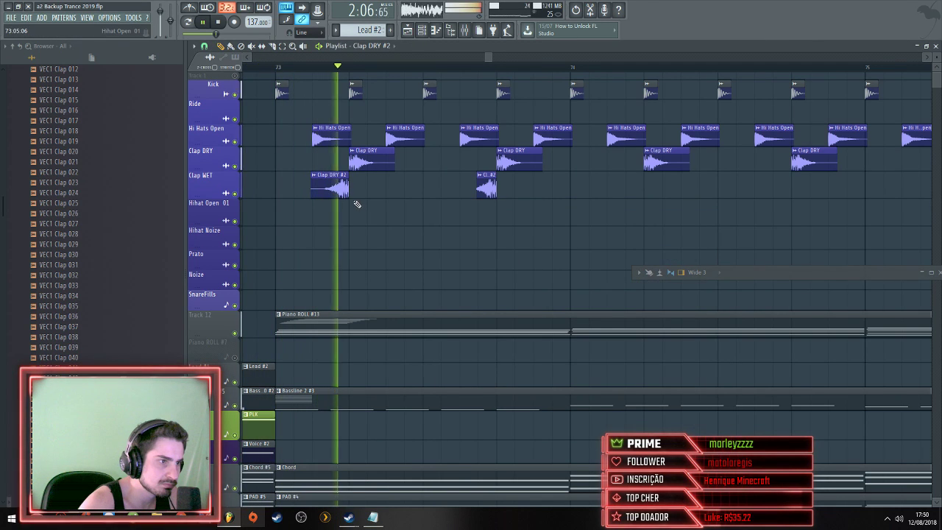
scroll(327, 206, up, 1)
scroll(326, 205, up, 2)
scroll(435, 193, down, 4)
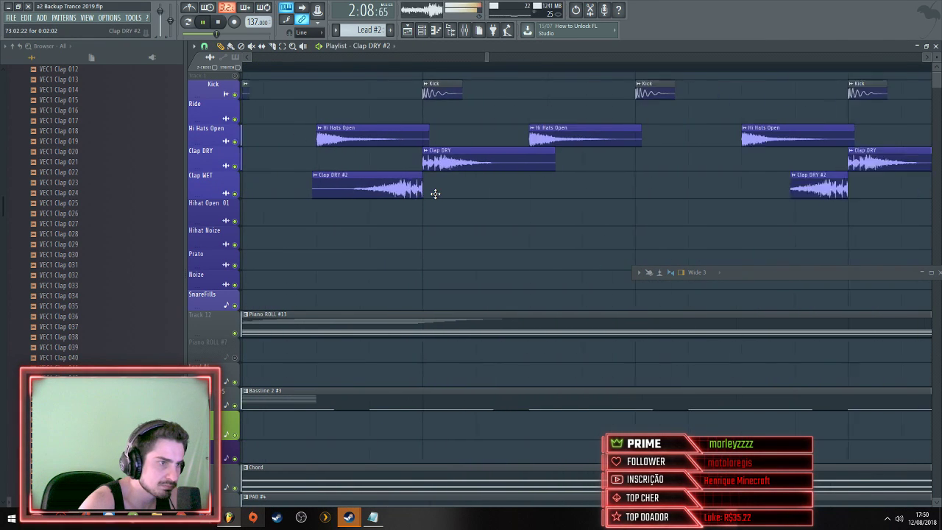
drag(500, 189, 474, 186)
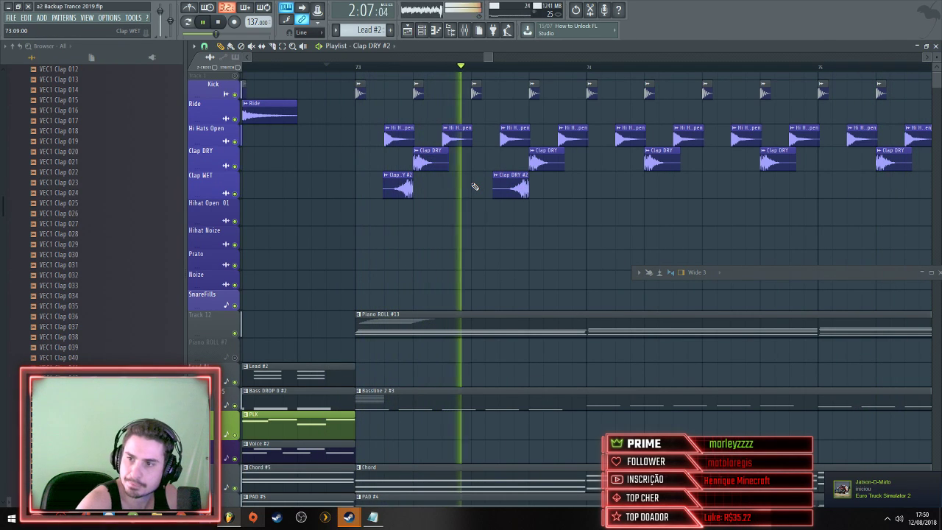
key(space)
scroll(474, 187, up, 5)
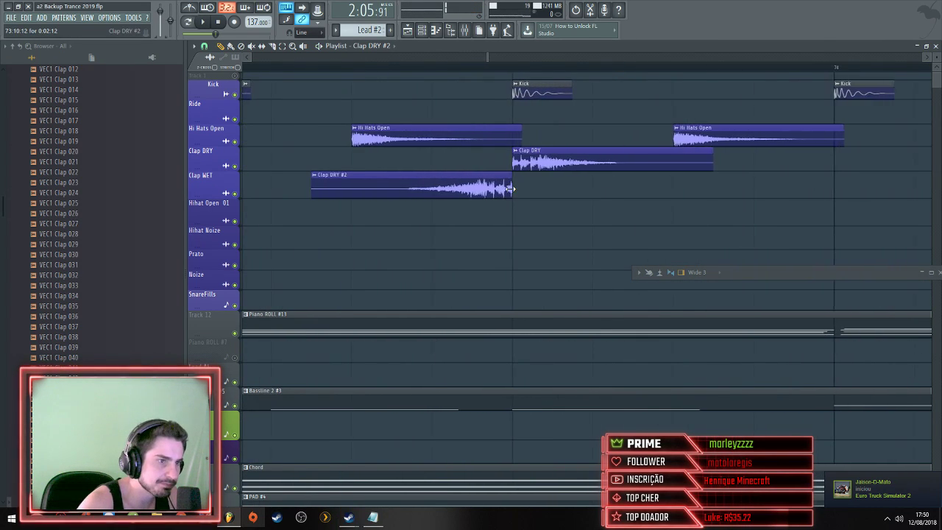
Audition VEC1 Clap samples around 089, and replay the section from bar 73 with the reversed claps
scroll(56, 125, down, 10)
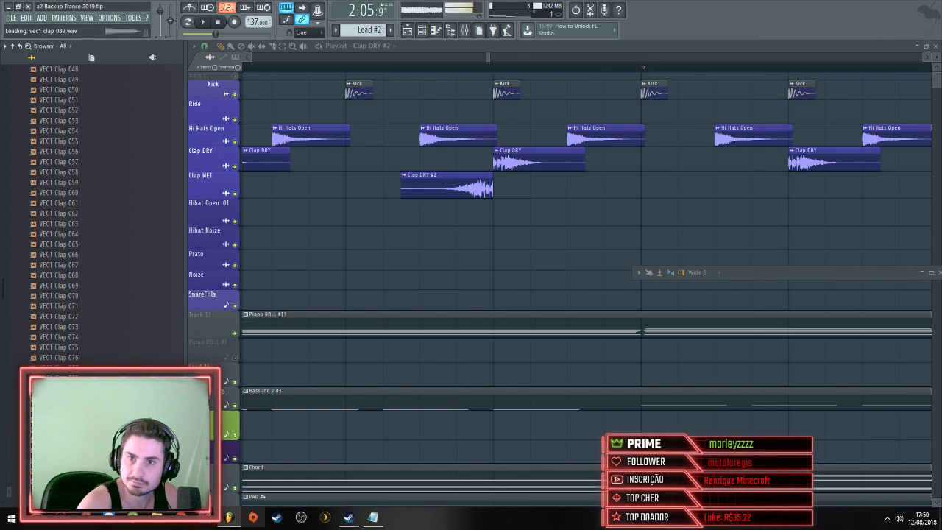
key(Down)
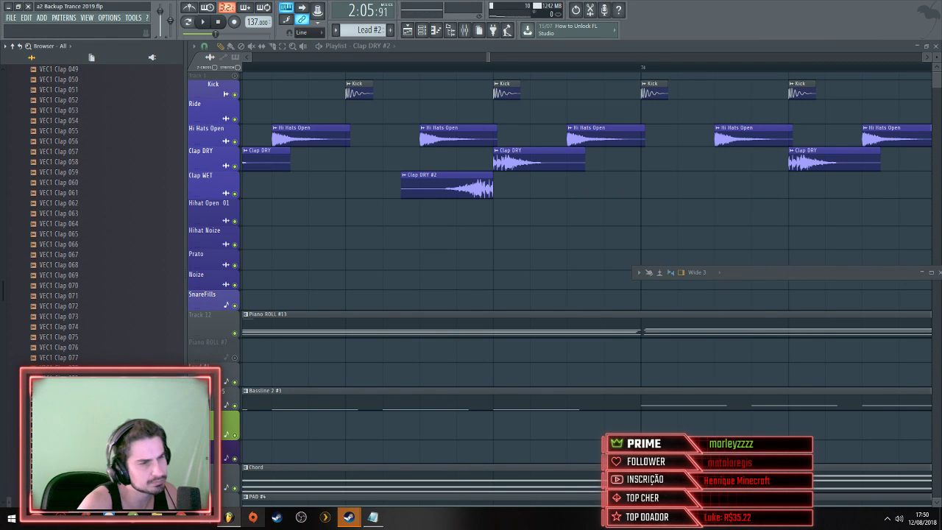
scroll(439, 249, down, 4)
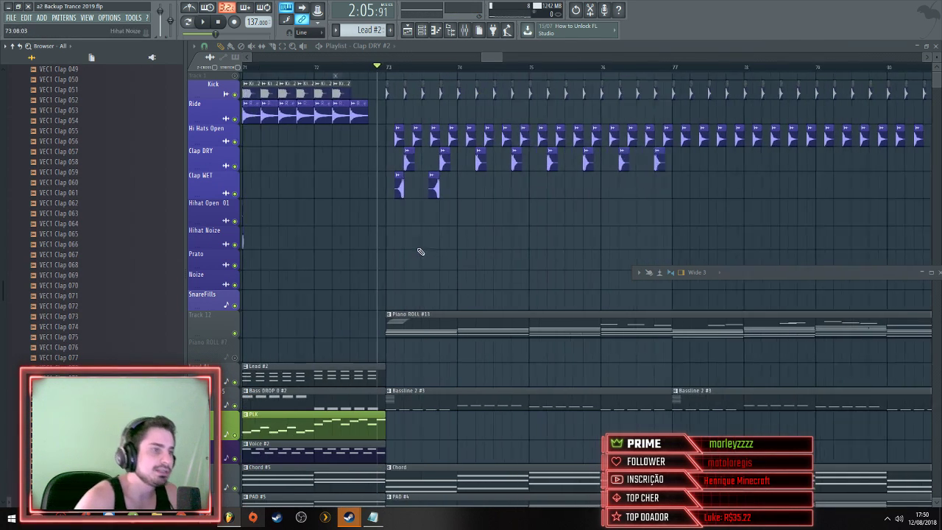
scroll(347, 232, up, 2)
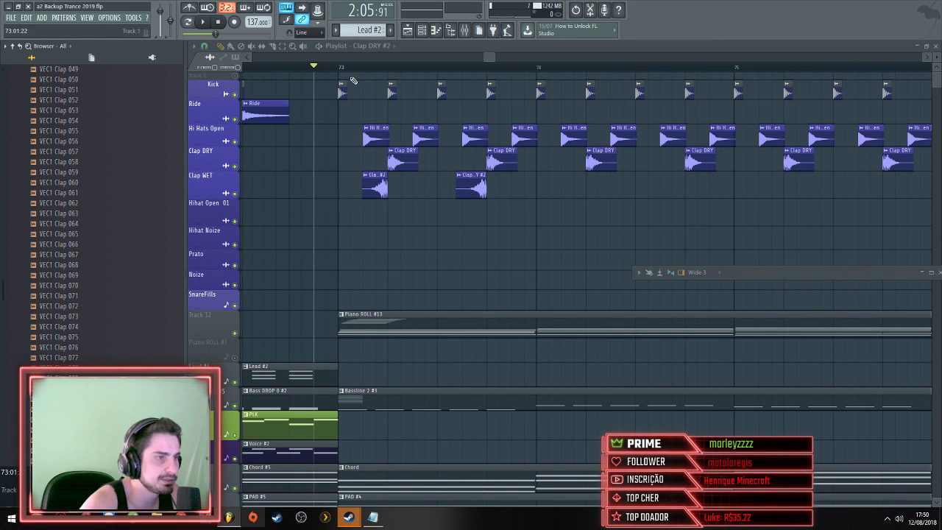
key(space)
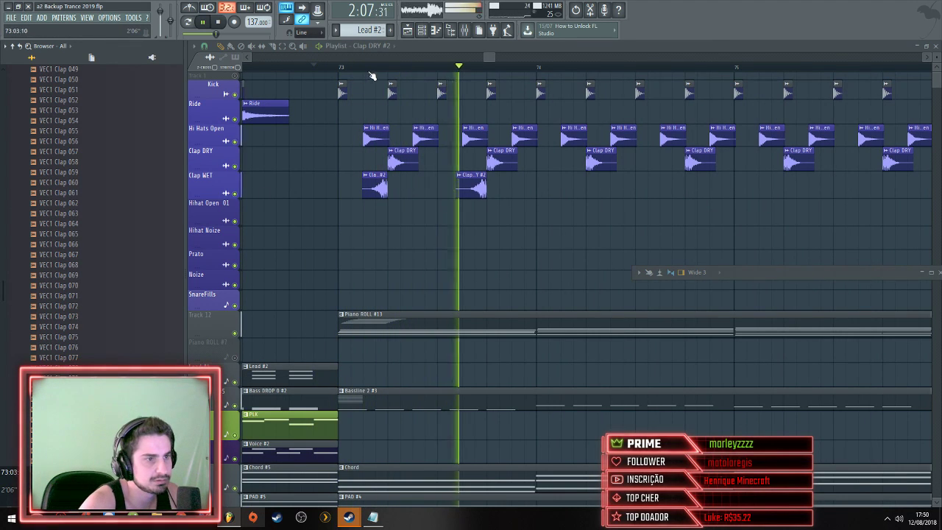
Move the first Clap DRY #2 clip onto the Clap DRY track, and set the sample's fade-in to 90%
drag(375, 190, 376, 164)
double_click(376, 163)
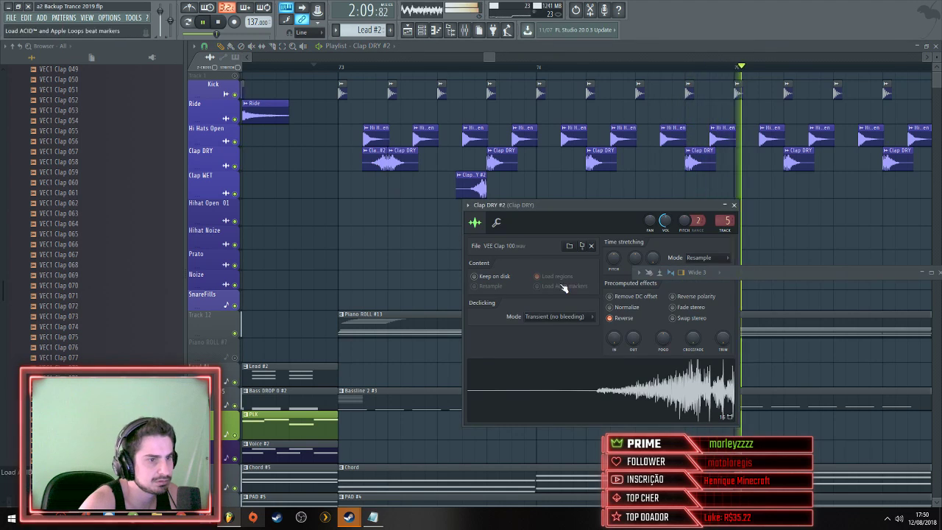
key(space)
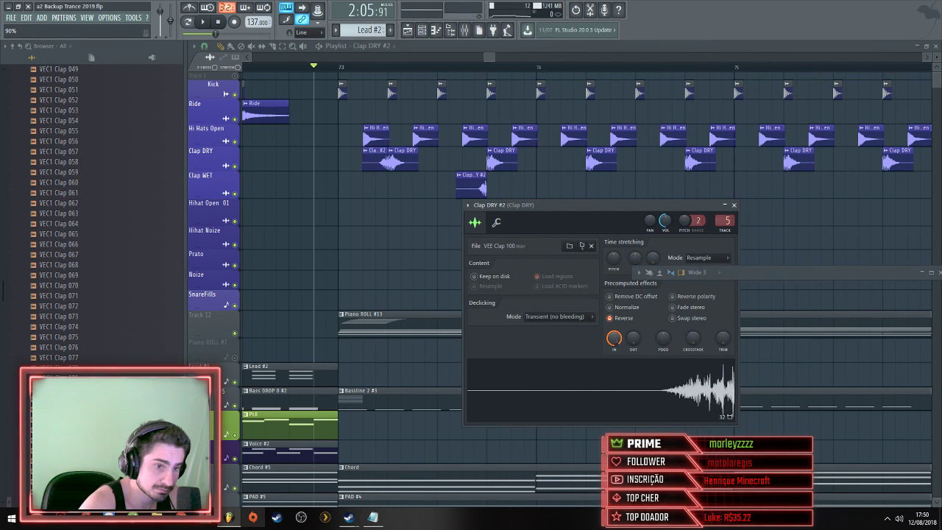
key(space)
key(Escape)
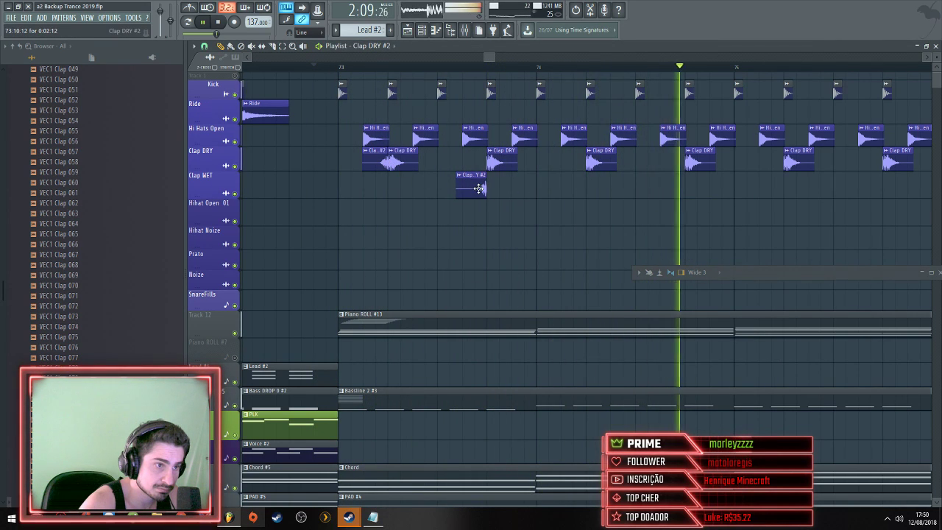
Move the second Clap DRY #2 clip onto the Clap DRY track and add another before bar 74's first clap
drag(472, 186, 471, 162)
click(568, 163)
drag(569, 163, 575, 162)
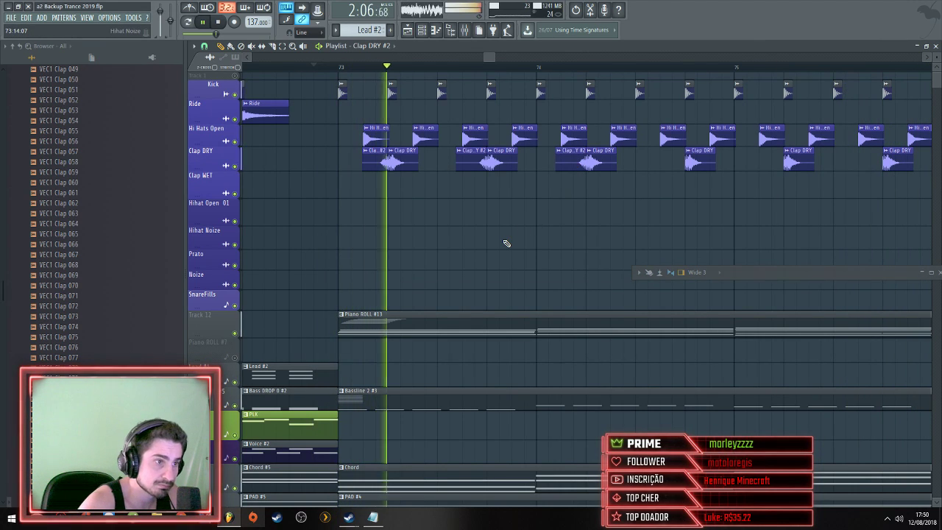
scroll(505, 243, down, 4)
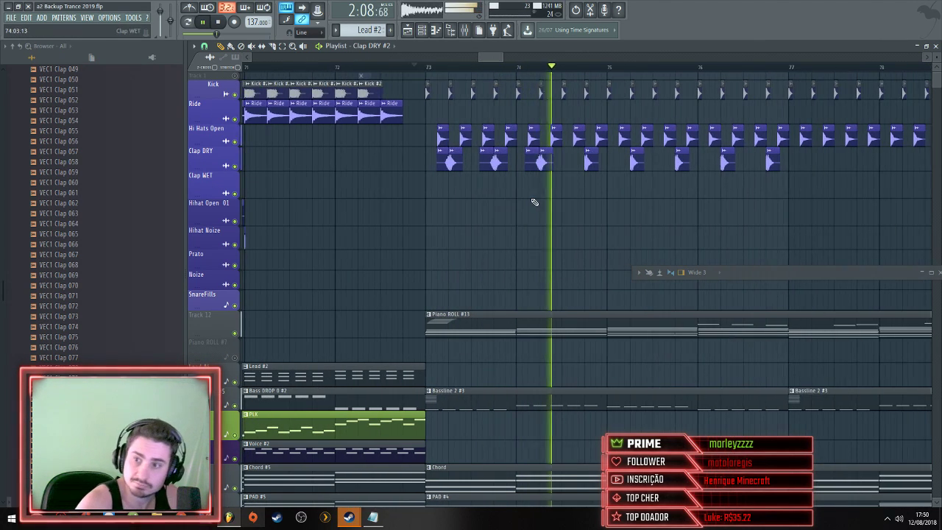
Add reversed Clap DRY #2 clips leading into the first claps of bars 75 and 76, and stop playback
scroll(466, 174, up, 4)
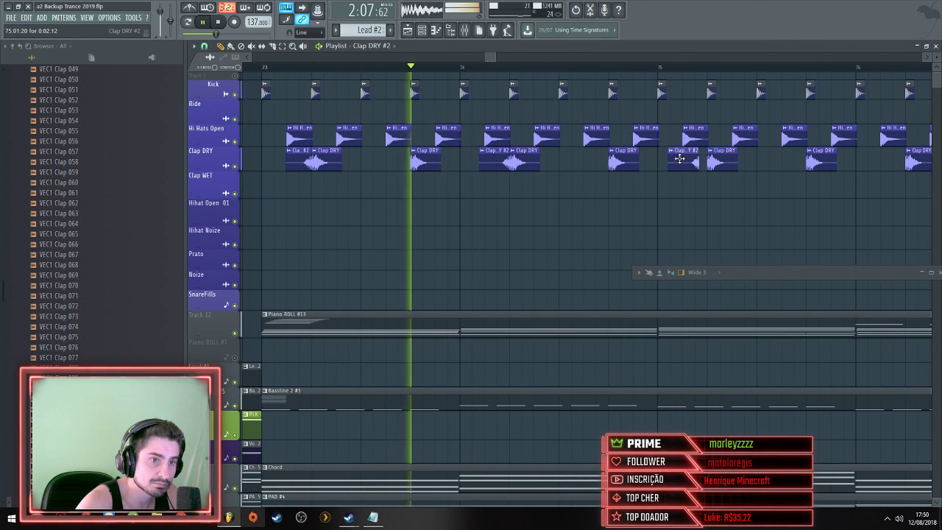
click(687, 162)
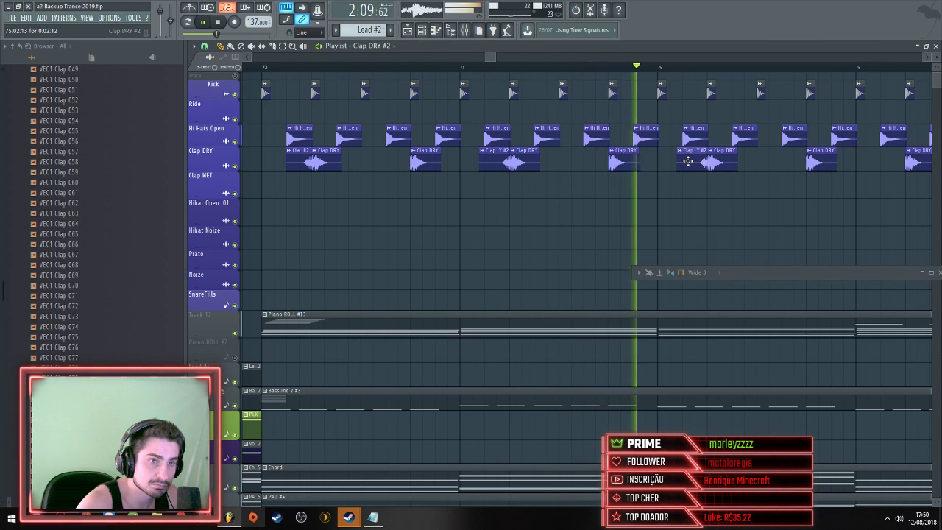
scroll(788, 249, down, 4)
scroll(789, 250, up, 4)
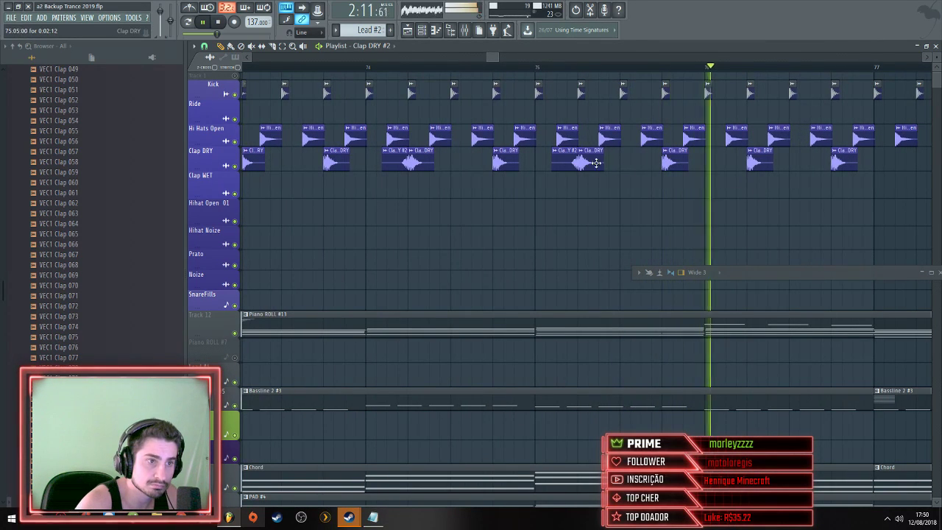
drag(731, 167, 733, 167)
key(space)
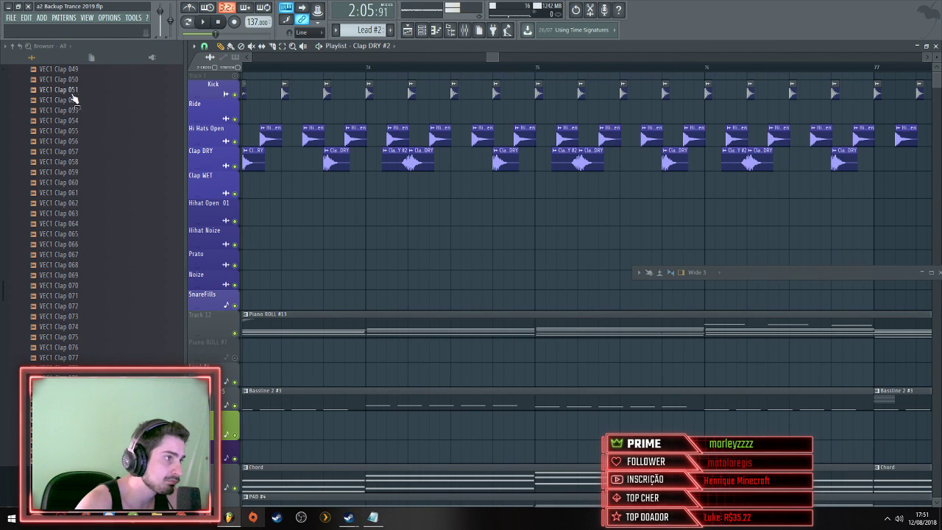
Find the Vengeance Trance Sensation Vol.1 folder and look through the Heavenly Kit's Drums & Perc samples
click(28, 54)
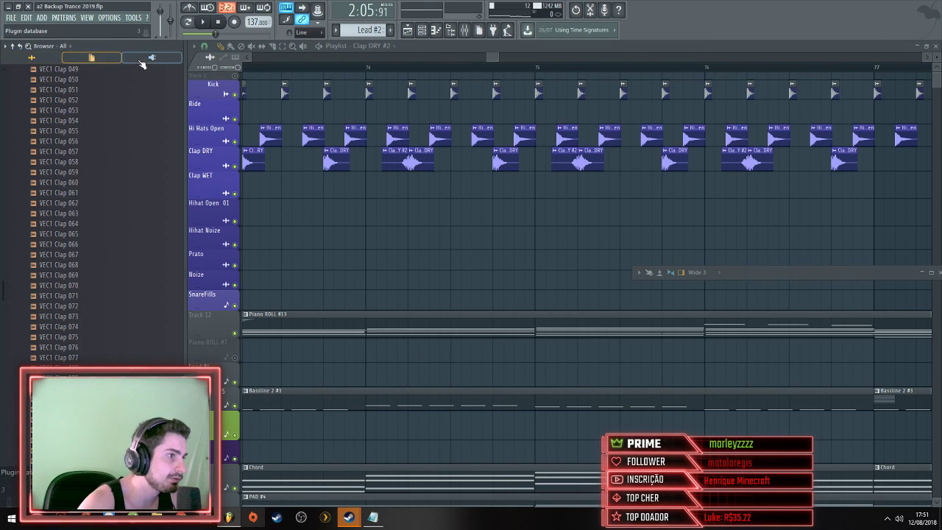
scroll(59, 184, down, 9)
drag(62, 226, 74, 301)
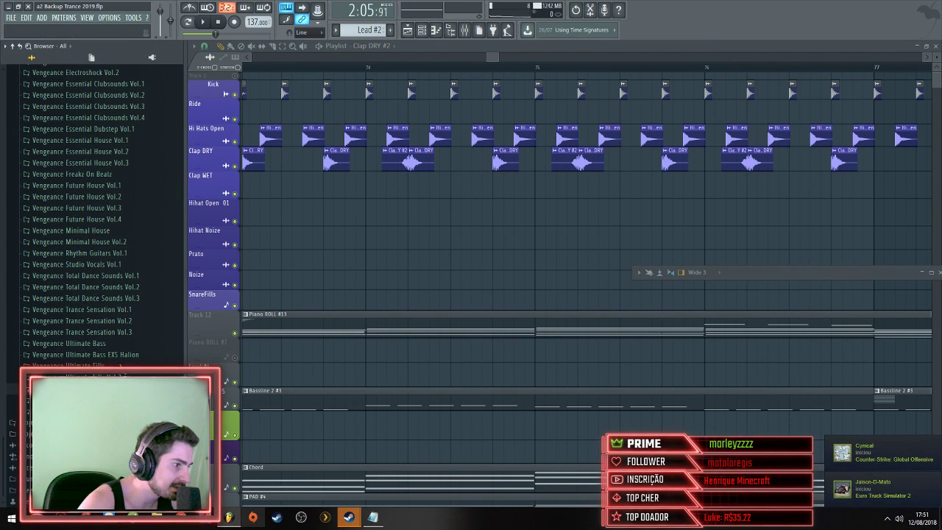
click(123, 310)
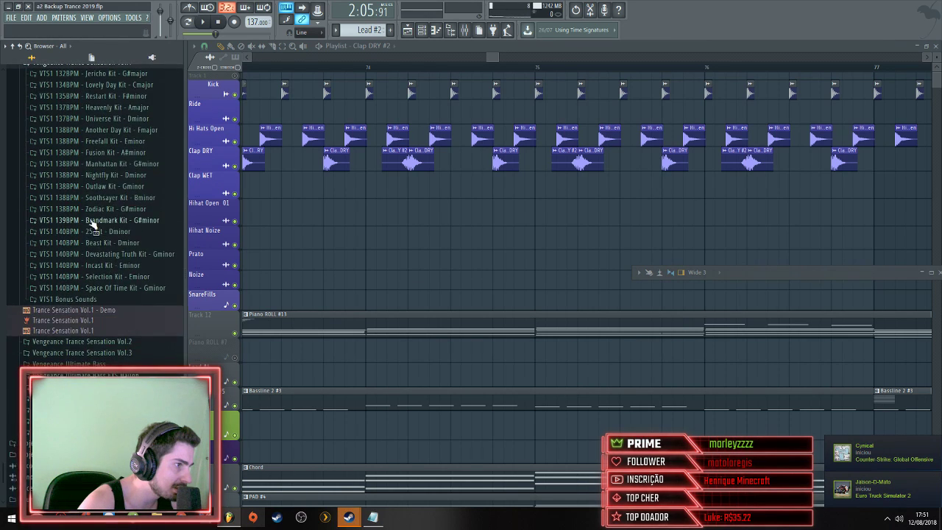
scroll(92, 224, up, 3)
click(95, 230)
click(122, 254)
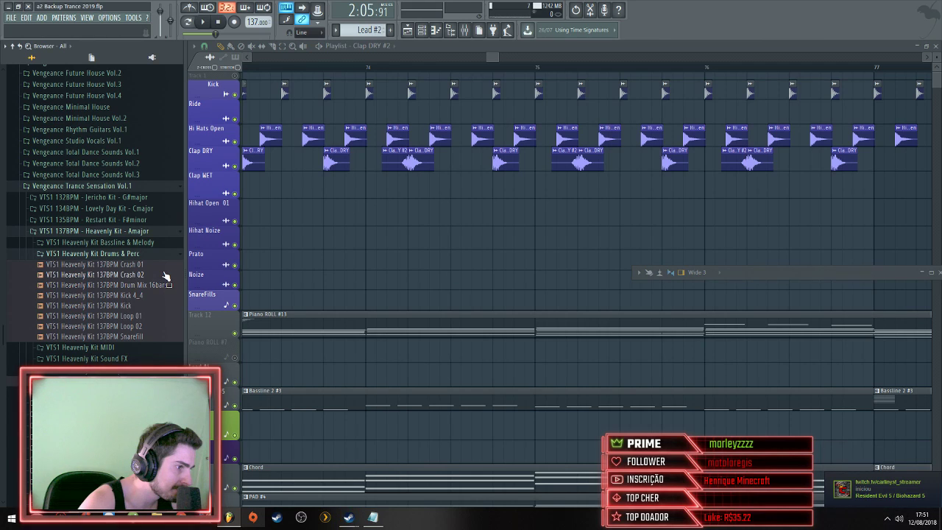
click(133, 254)
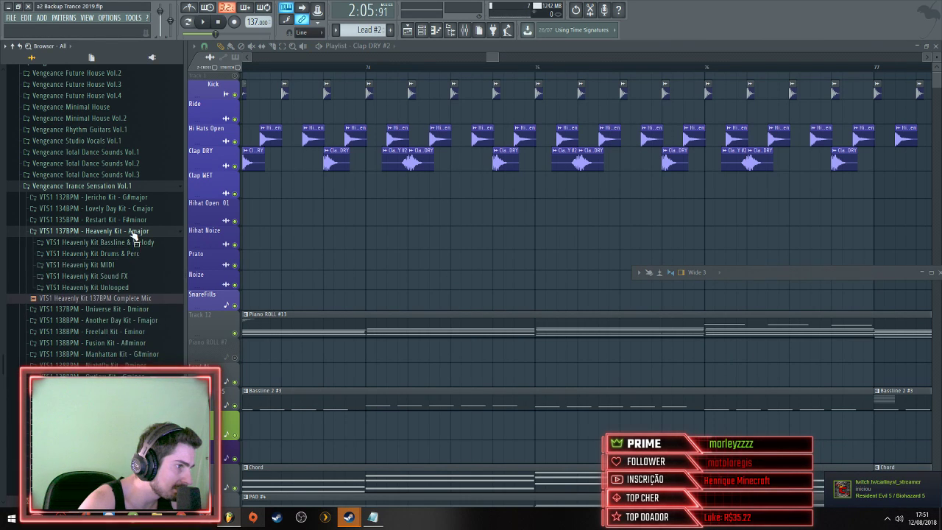
click(134, 232)
Look through the Universe Kit's Sound FX samples and audition the Ethnic sample
click(131, 242)
click(135, 298)
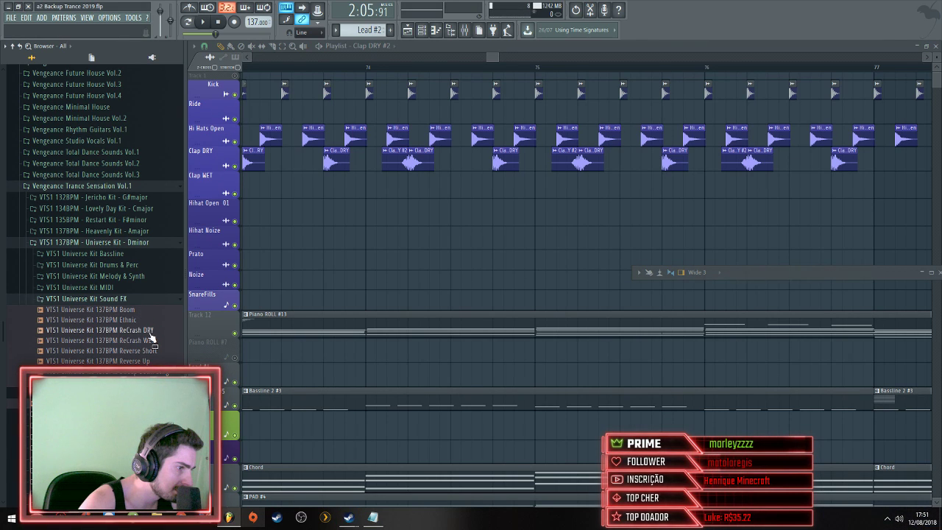
click(145, 320)
click(132, 298)
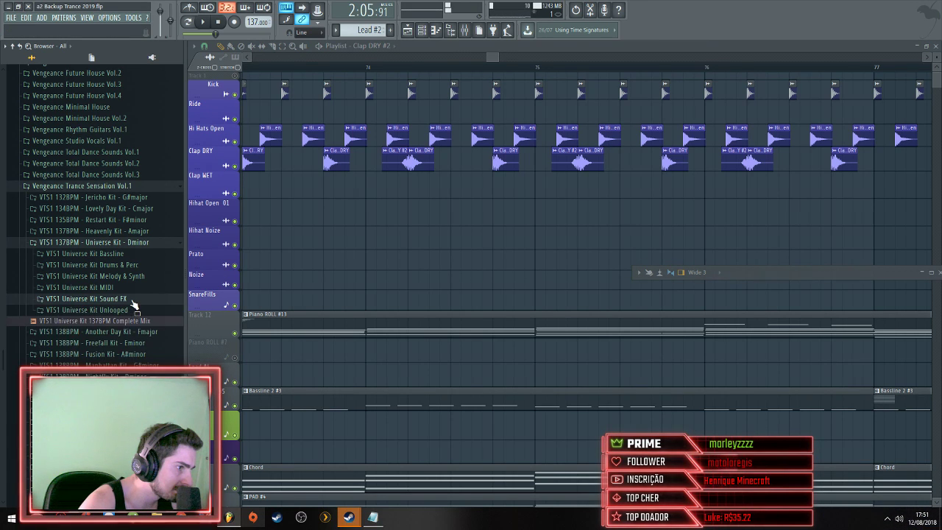
click(122, 243)
Look through the Sound FX folders of the Another Day Kit and the Freefall Kit
click(120, 253)
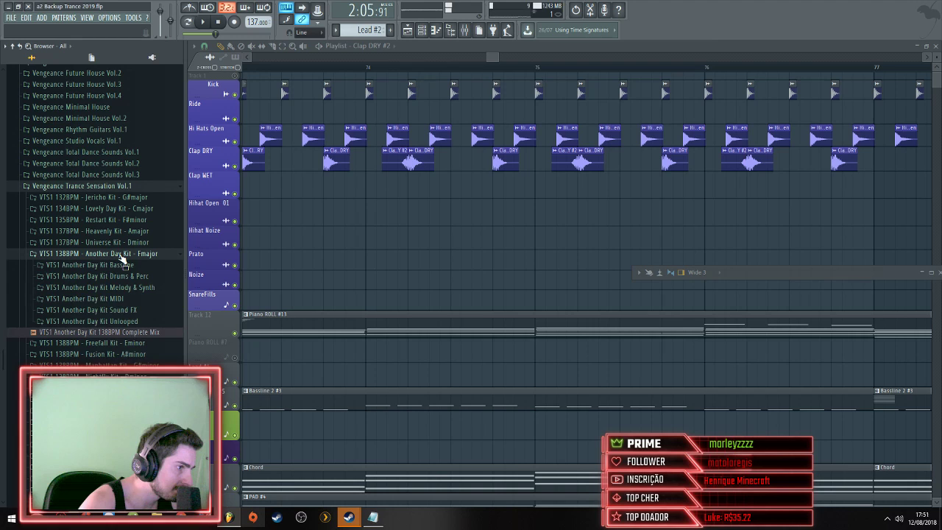
click(139, 312)
click(139, 311)
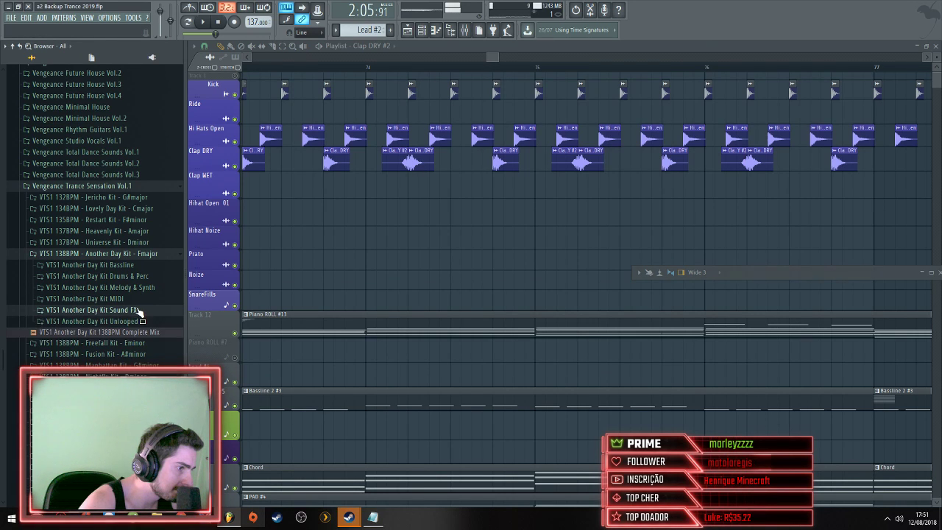
click(137, 254)
click(134, 265)
click(147, 311)
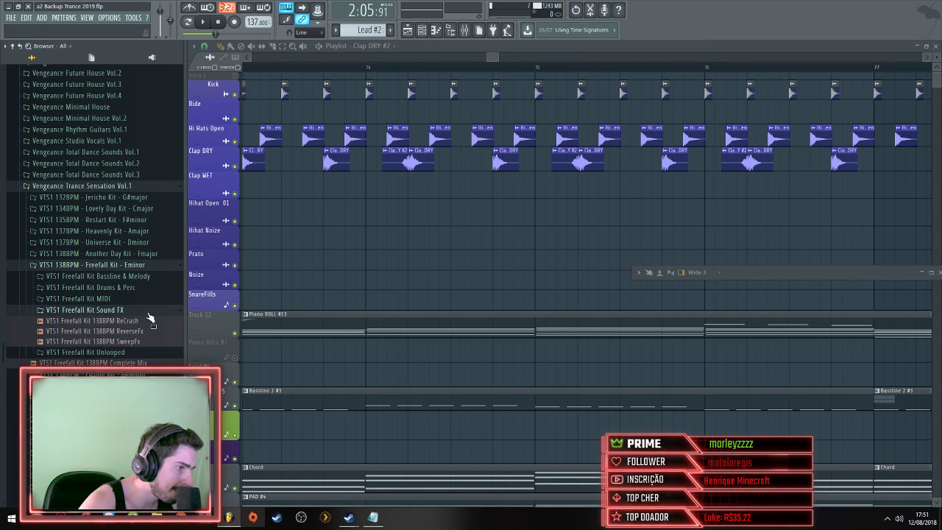
click(144, 310)
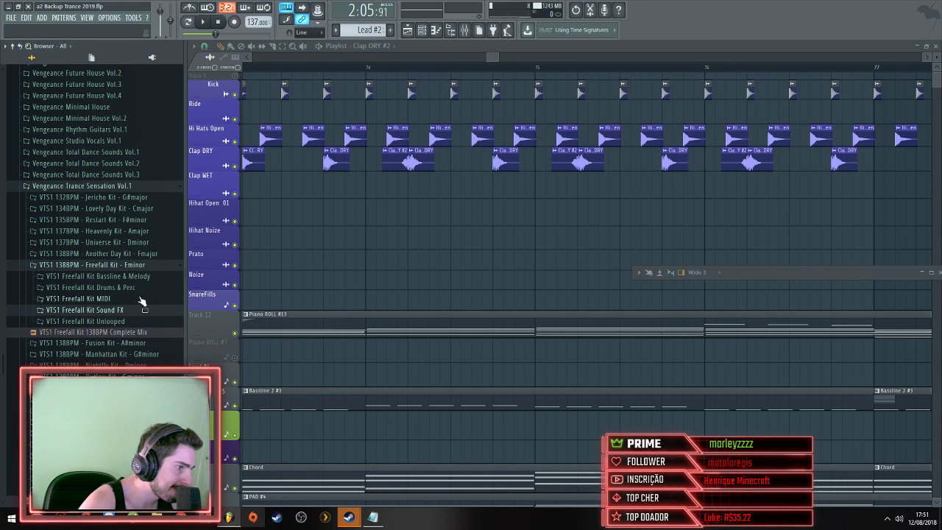
click(131, 265)
Look through the Fusion Kit's Sound FX and Drums & Perc folders
click(129, 275)
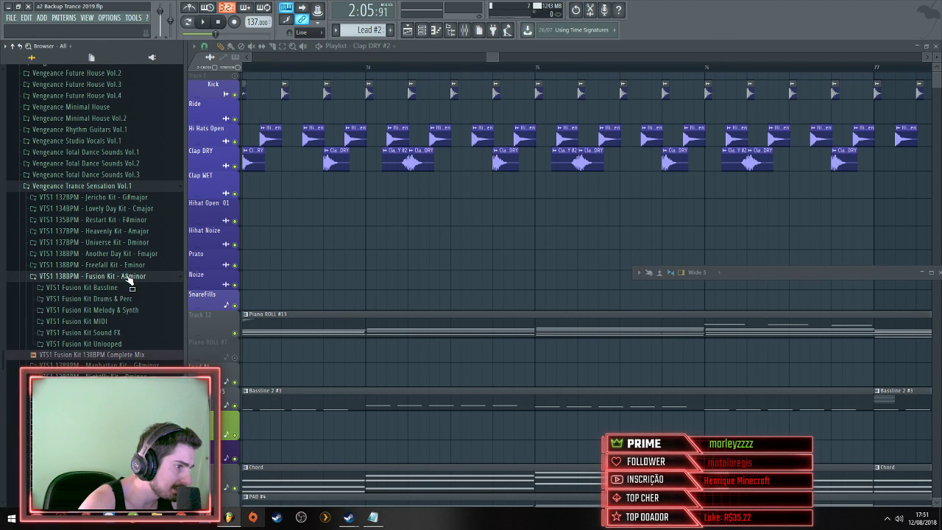
click(136, 334)
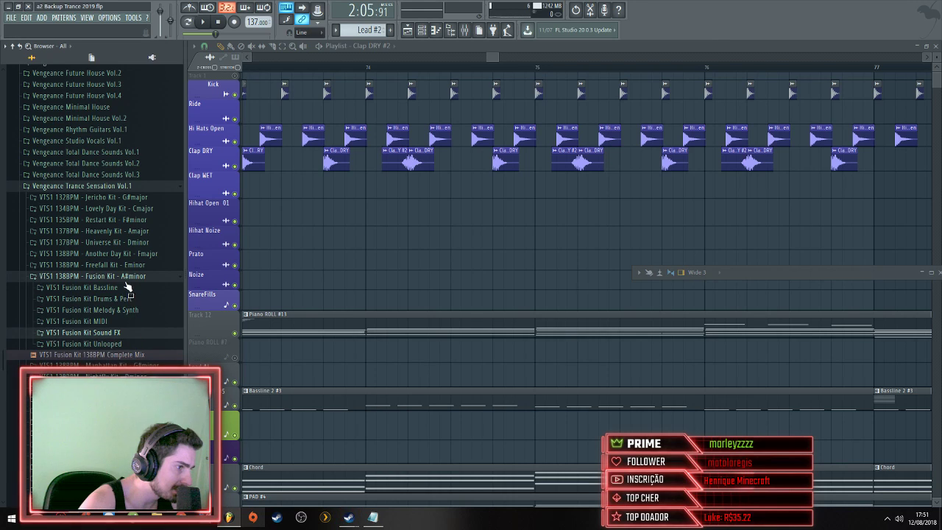
click(131, 299)
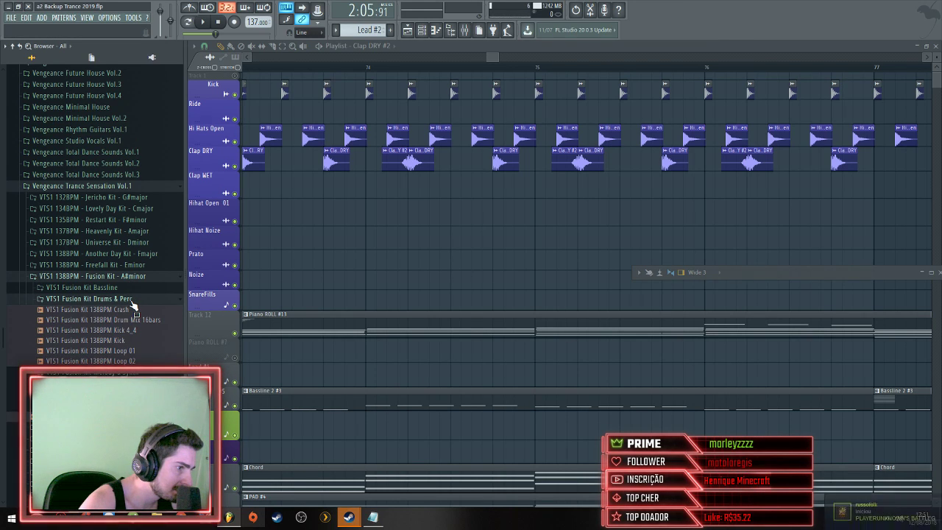
click(131, 299)
click(130, 276)
Browse the Manhattan Kit and the Nightfly Kit, and audition a sample from Nightfly's Sound FX folder
click(131, 289)
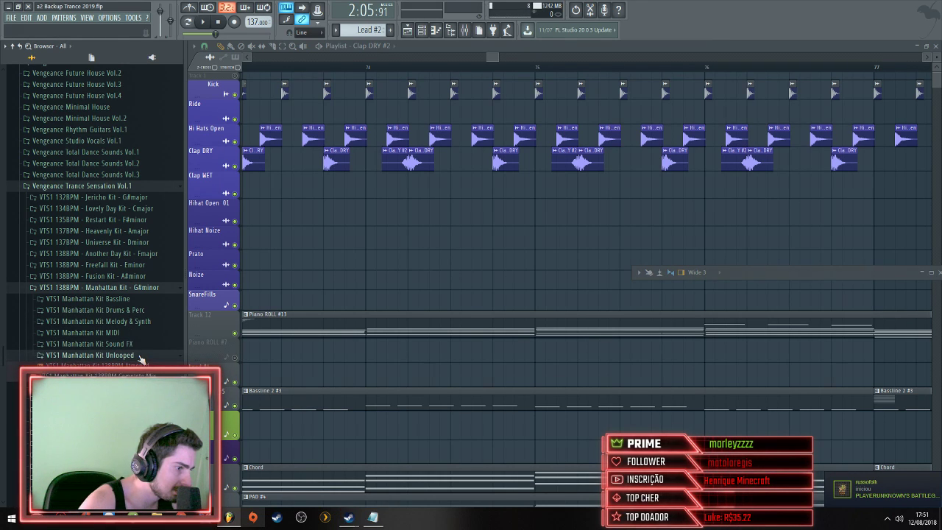
click(137, 288)
click(138, 299)
click(136, 324)
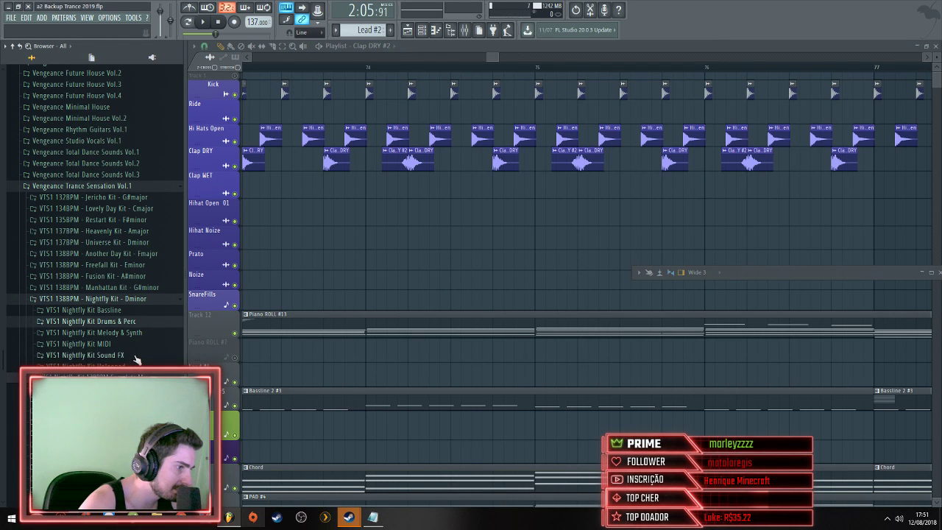
click(136, 358)
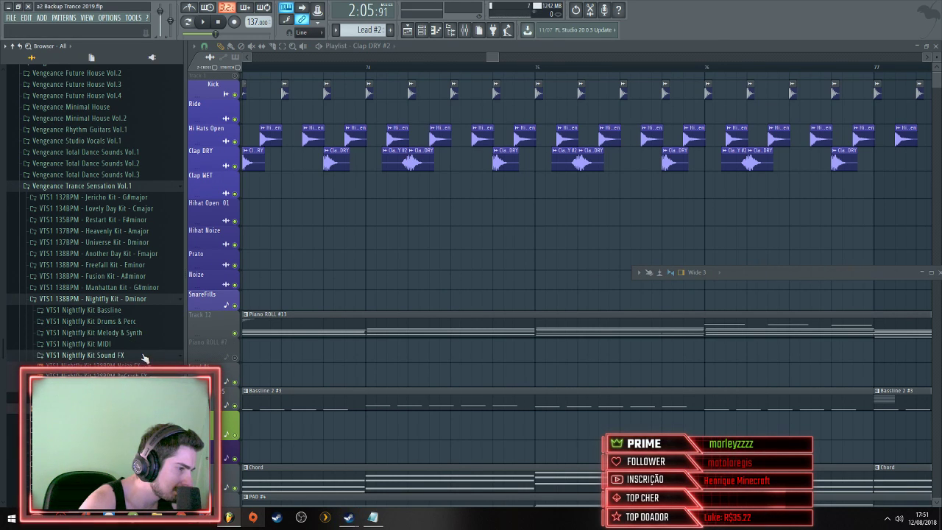
click(149, 375)
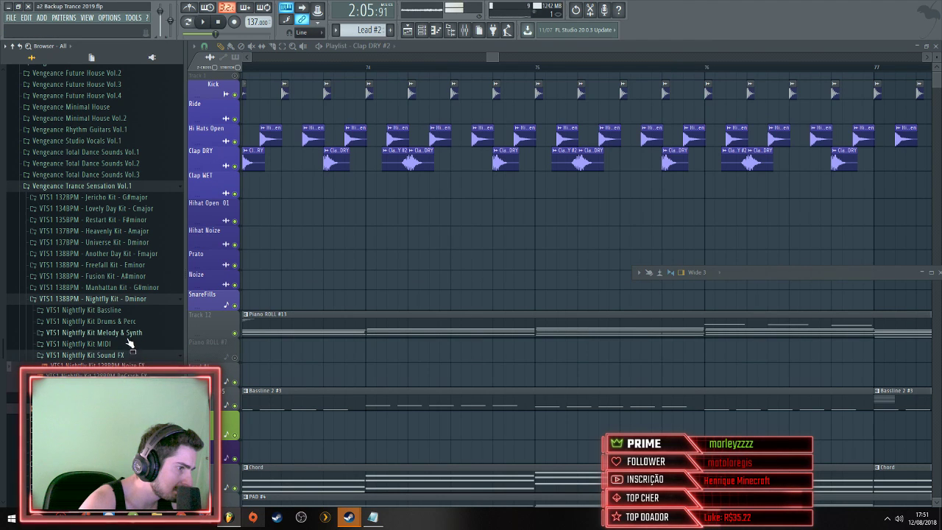
click(129, 299)
Browse the Outlaw, Zodiac and 25 Kits, including the 25 Kit's Melody & Synth samples
click(130, 311)
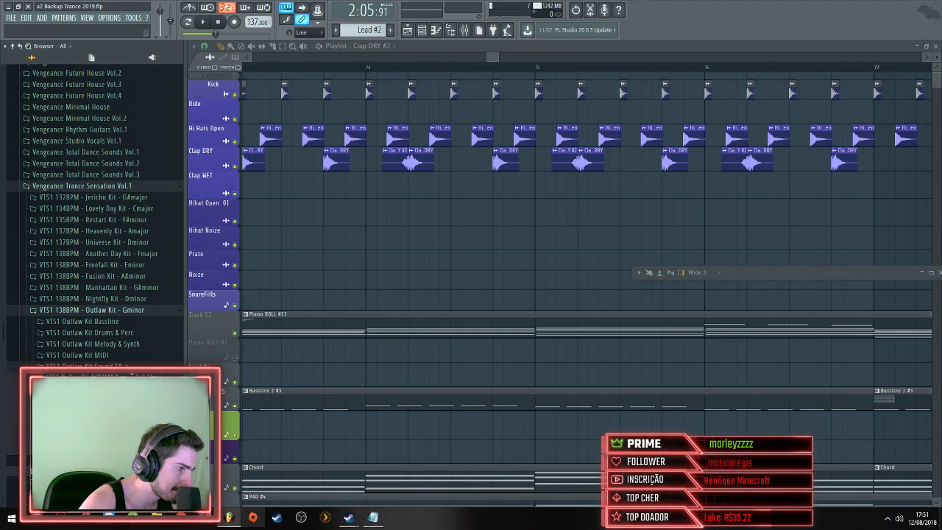
click(129, 312)
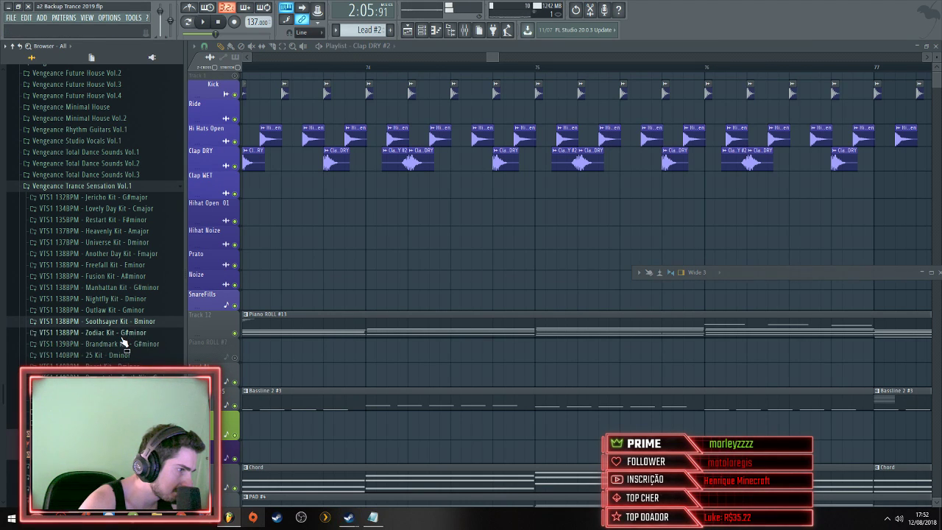
click(122, 333)
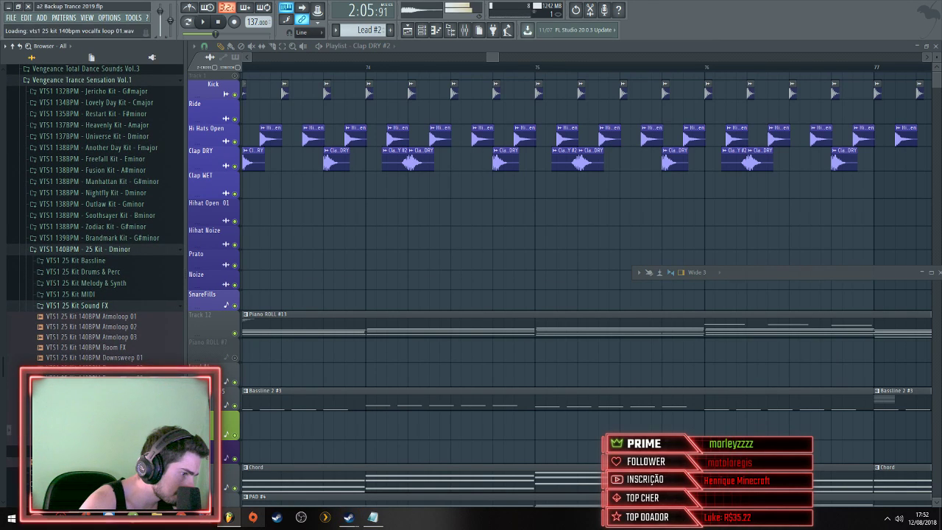
click(123, 285)
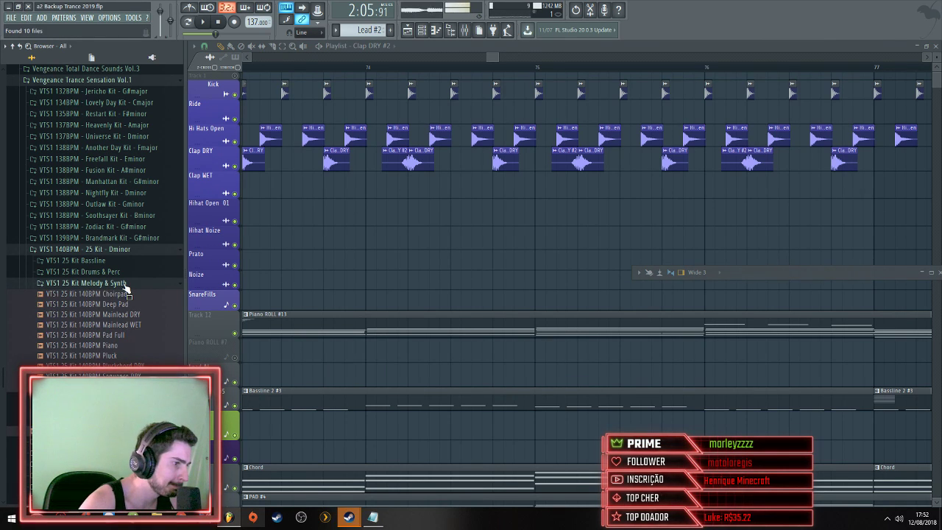
click(125, 284)
click(128, 250)
Look through the Beast Kit's Drums & Perc folder and the Space Of Time Kit's sample folders
click(128, 262)
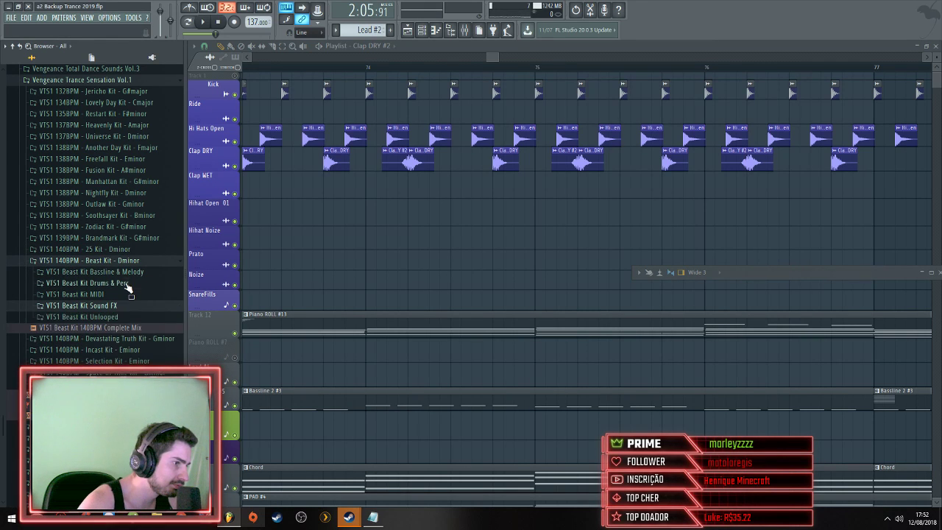
click(127, 284)
click(127, 284)
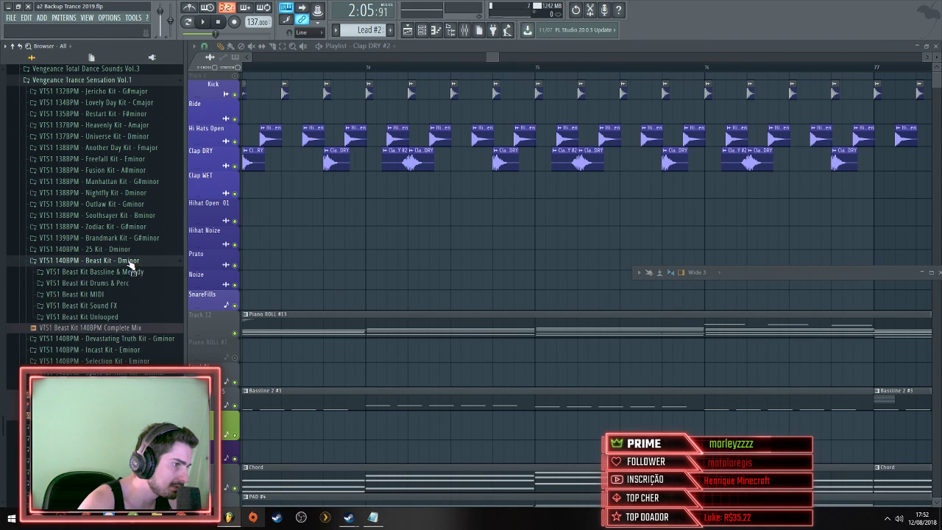
click(129, 261)
click(131, 306)
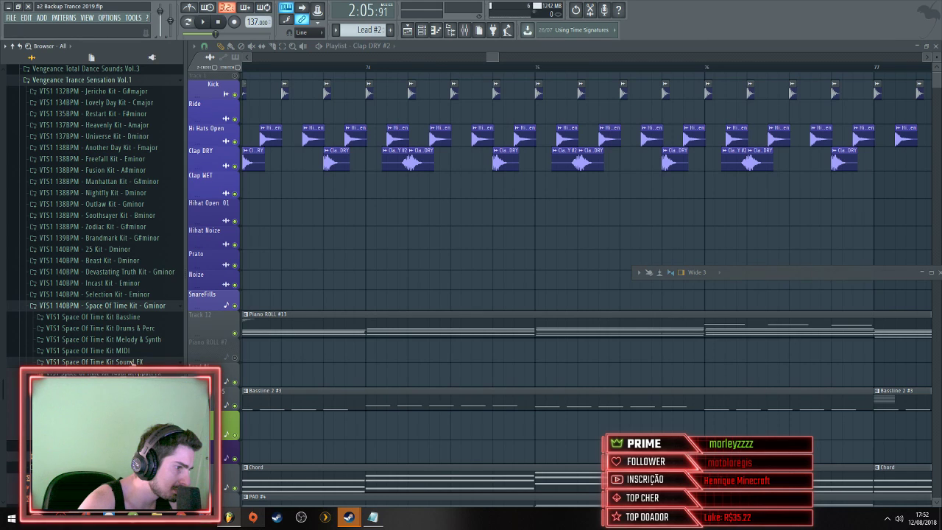
click(133, 340)
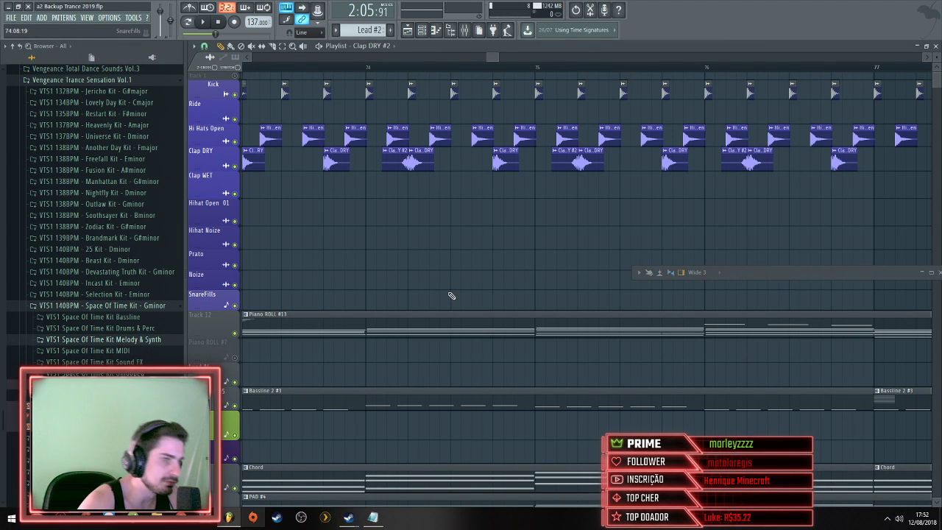
Remove all reversed Clap DRY #2 clips from the Clap DRY track in bars 73 to 76, keeping the regular claps
scroll(464, 294, down, 5)
scroll(448, 235, up, 3)
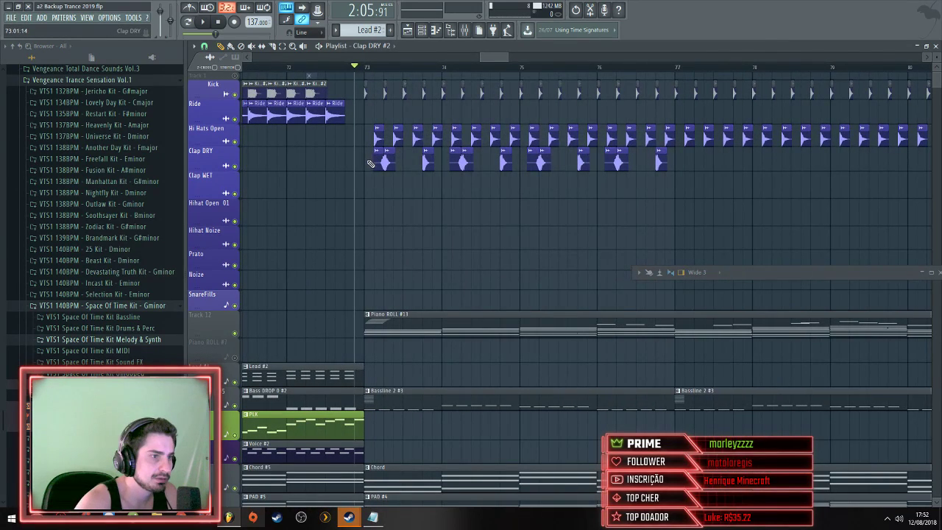
scroll(424, 169, up, 2)
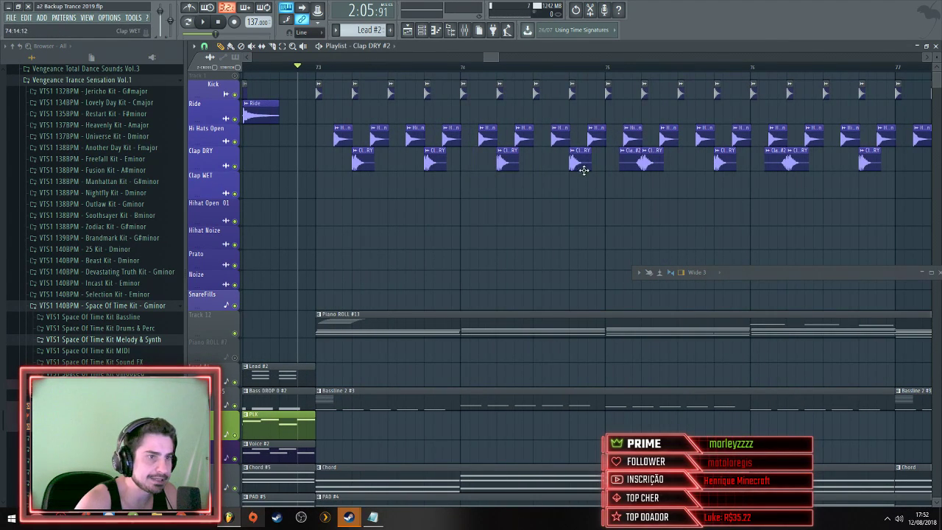
scroll(703, 181, down, 2)
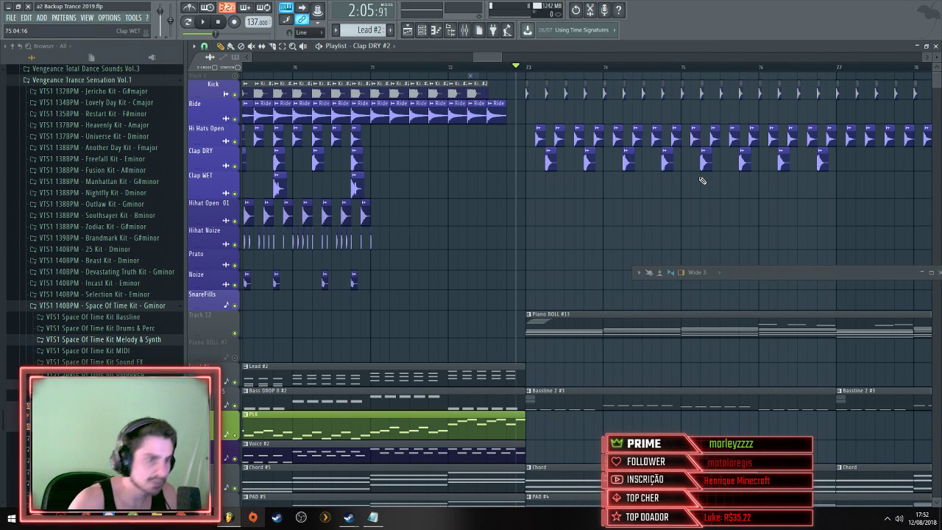
Isolate the percussion by muting every track except the ones from Kick down to SnareFills
scroll(389, 219, down, 6)
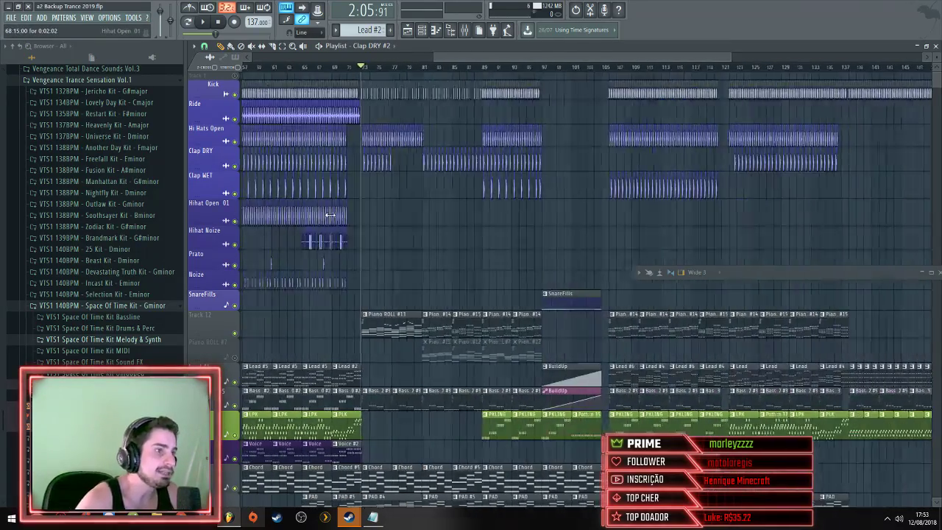
scroll(330, 215, up, 3)
drag(461, 53, 423, 54)
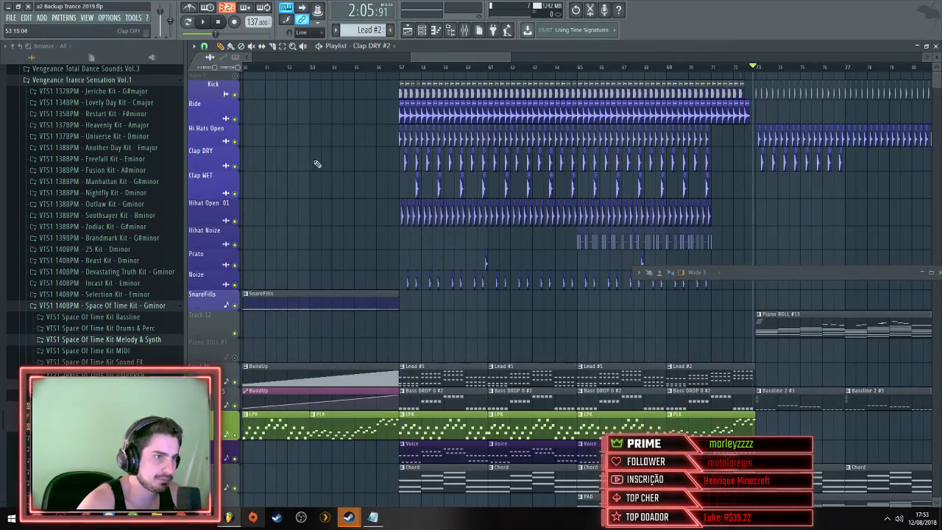
right_click(235, 304)
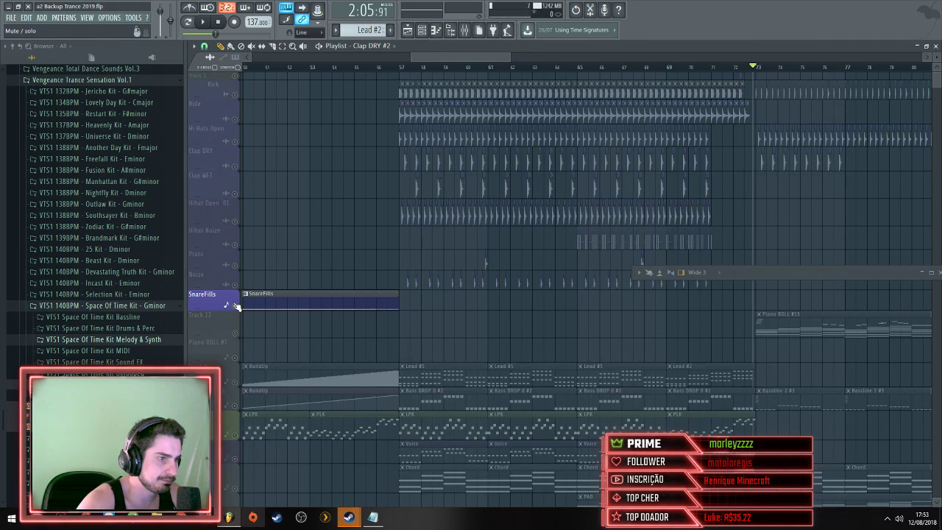
right_click(235, 305)
right_click(234, 305)
drag(235, 284, 234, 139)
click(235, 94)
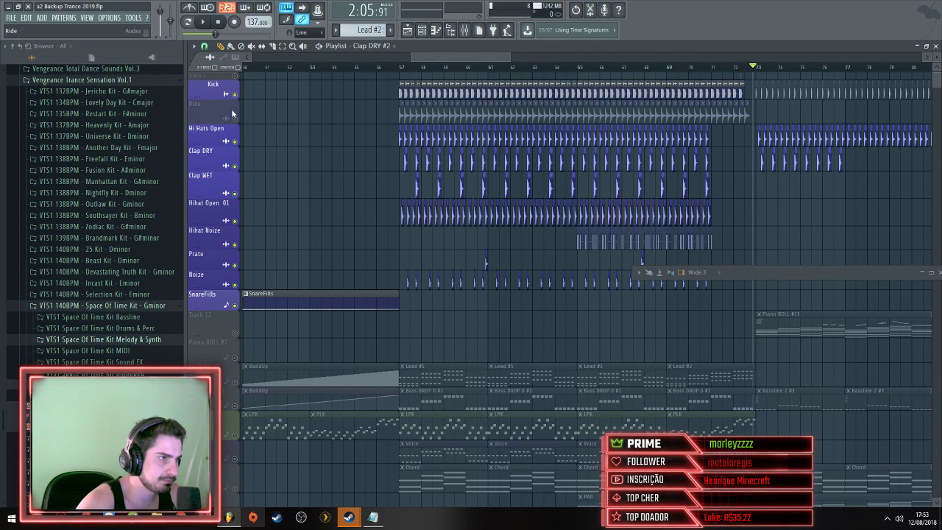
click(235, 119)
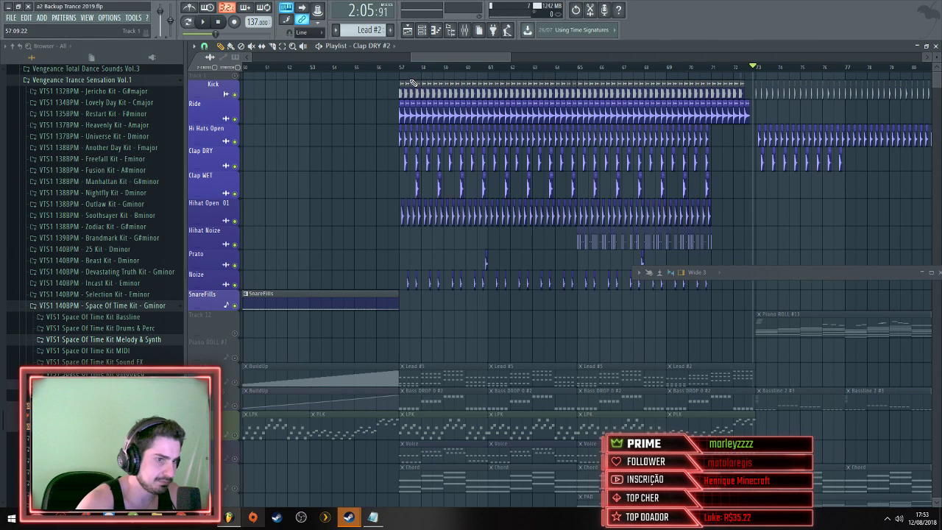
Play the isolated percussion of the earlier drop from bar 57 as a reference
click(393, 65)
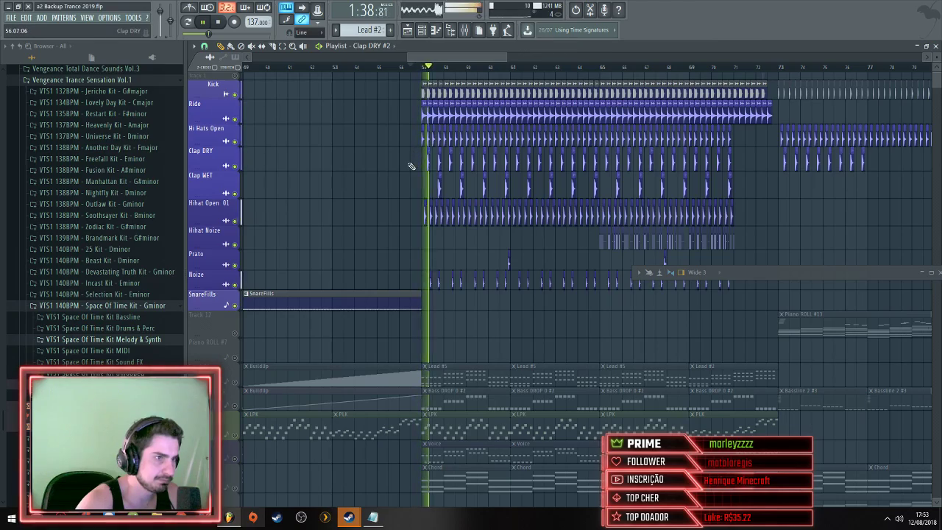
scroll(419, 182, right, 2)
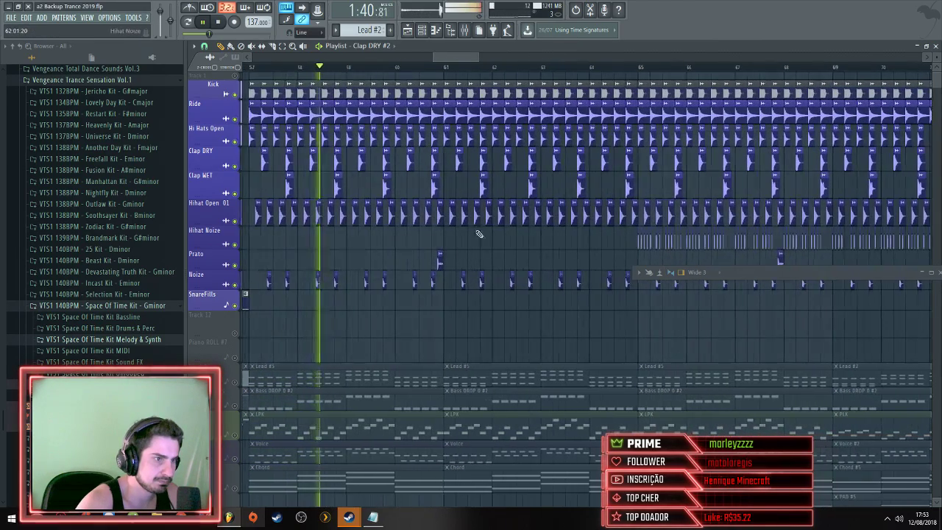
scroll(288, 238, up, 3)
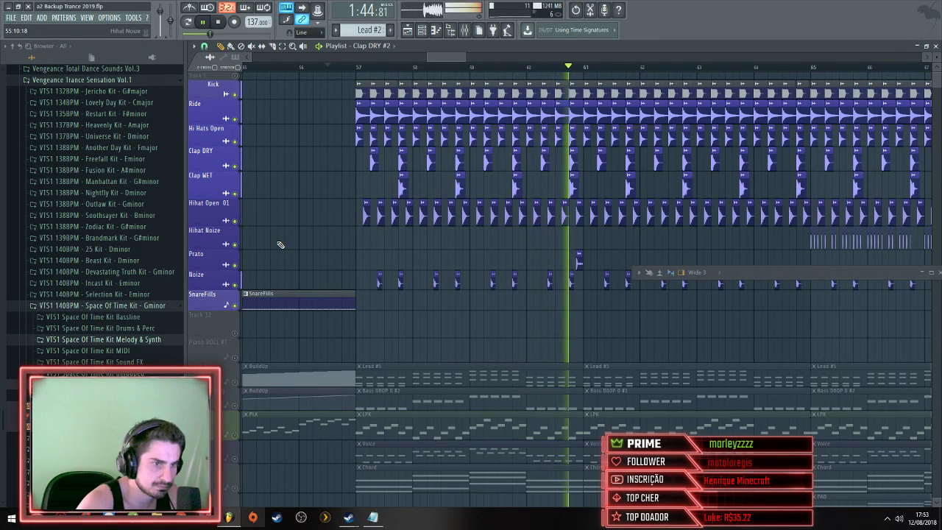
scroll(270, 251, down, 1)
scroll(270, 251, down, 3)
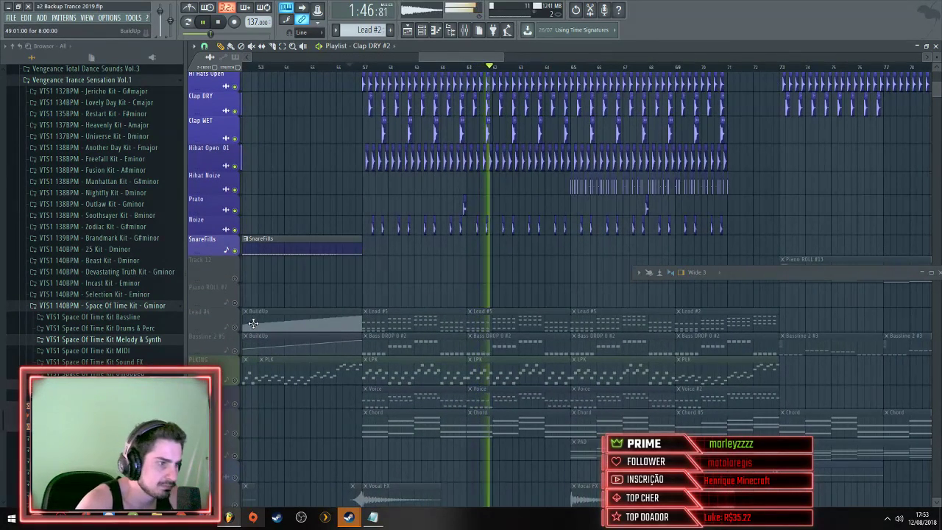
Unmute the Lead #4, Bassline 2 #5 and Chord tracks during playback, trying PLKING and Voice briefly but leaving both muted
scroll(238, 324, down, 2)
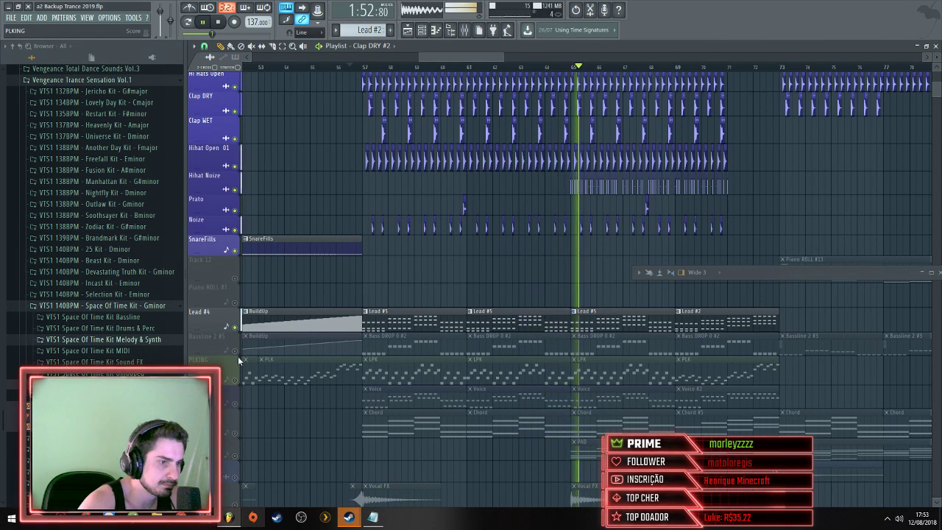
click(235, 351)
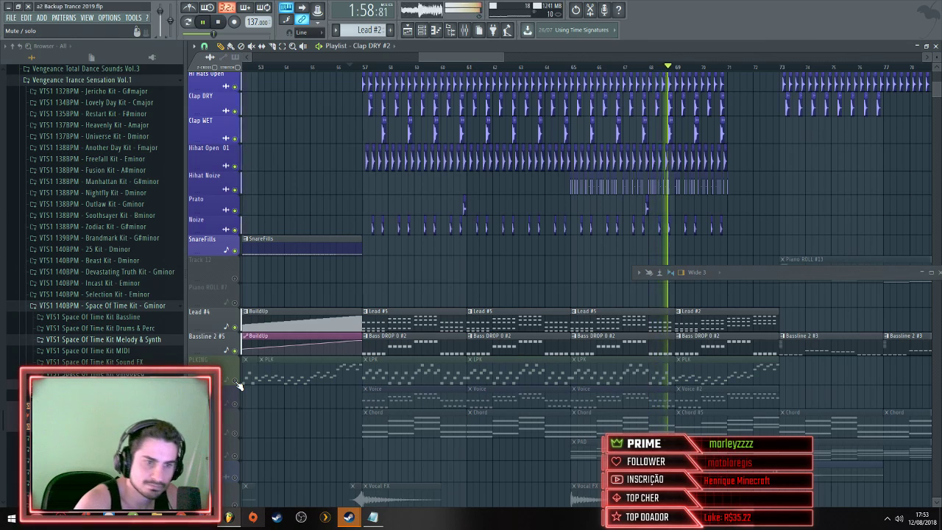
click(236, 381)
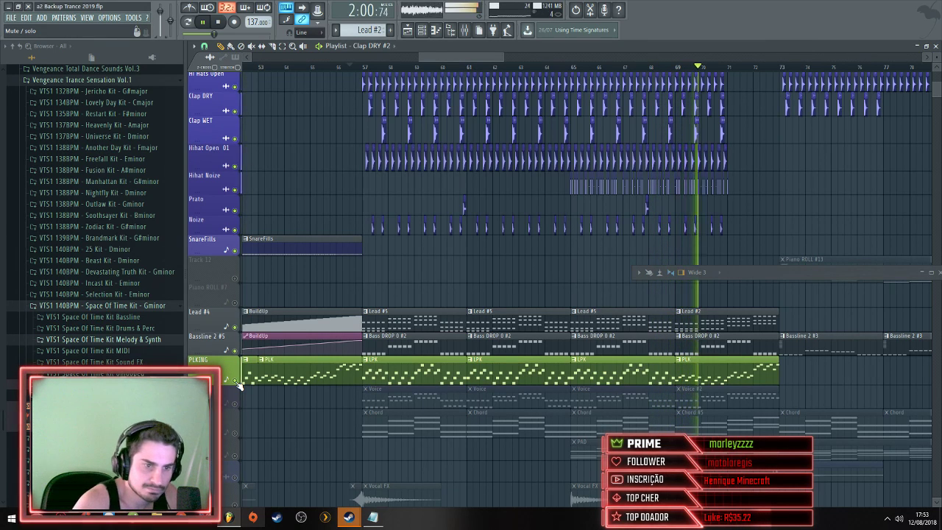
click(236, 381)
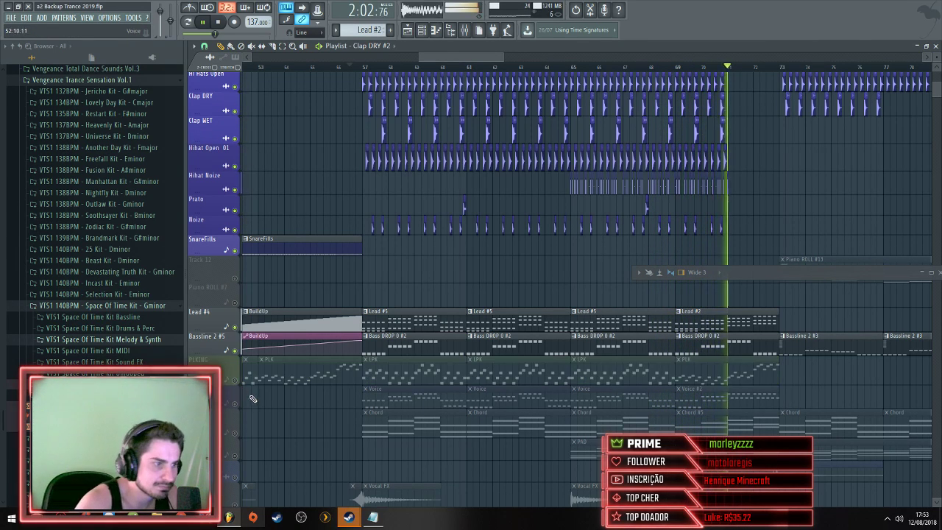
click(236, 405)
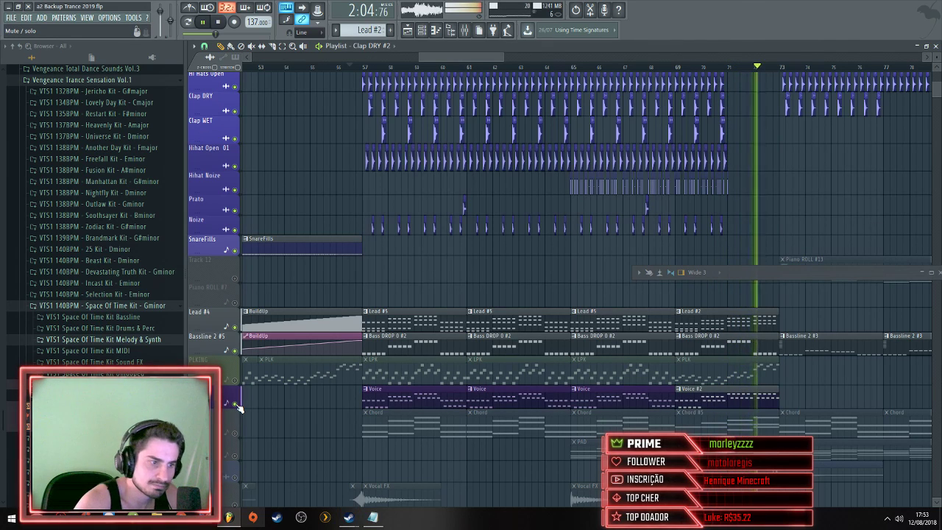
click(235, 404)
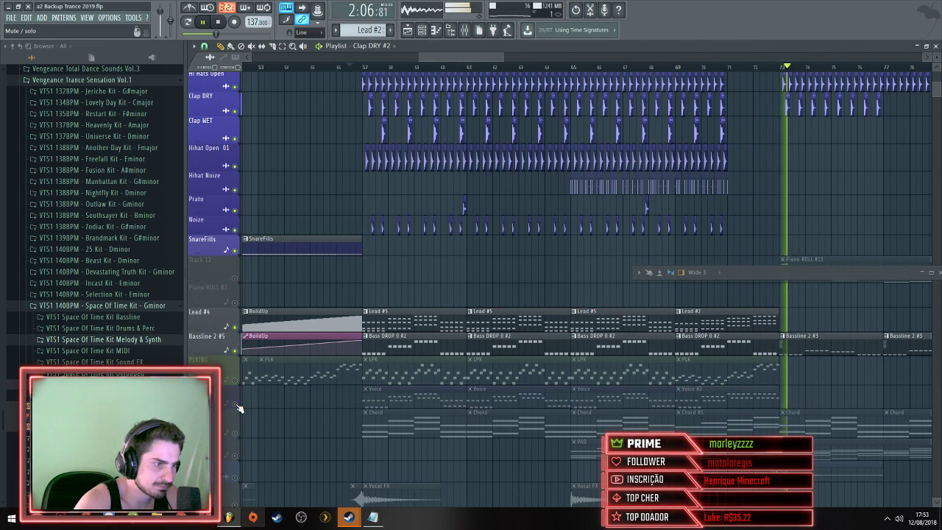
click(235, 435)
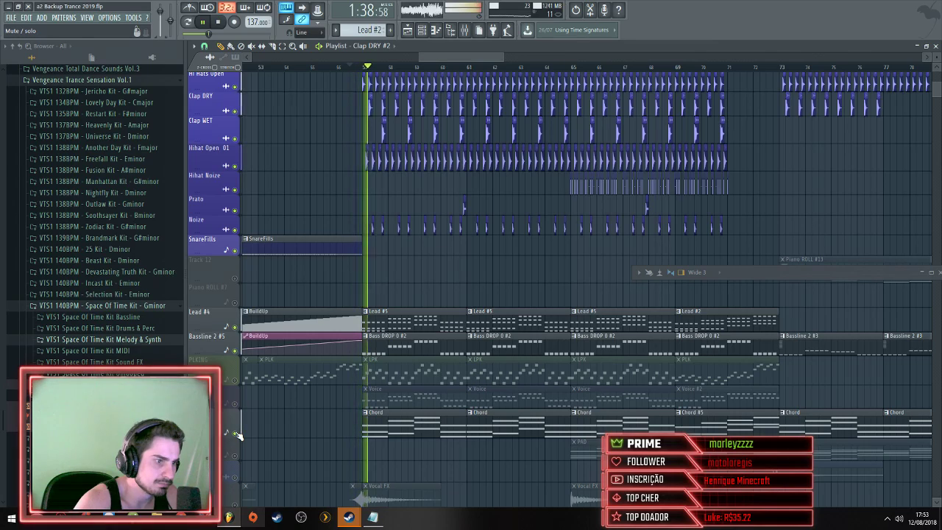
Unmute Track 31 with the Chord #2 automation, listen to the drop with it and stop playback
scroll(246, 405, down, 5)
scroll(246, 405, up, 8)
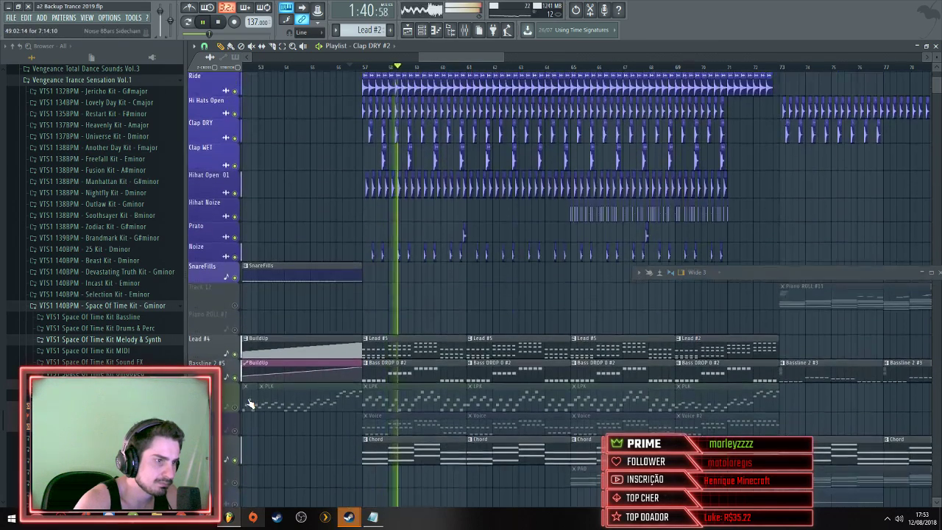
scroll(268, 307, down, 6)
scroll(267, 307, down, 9)
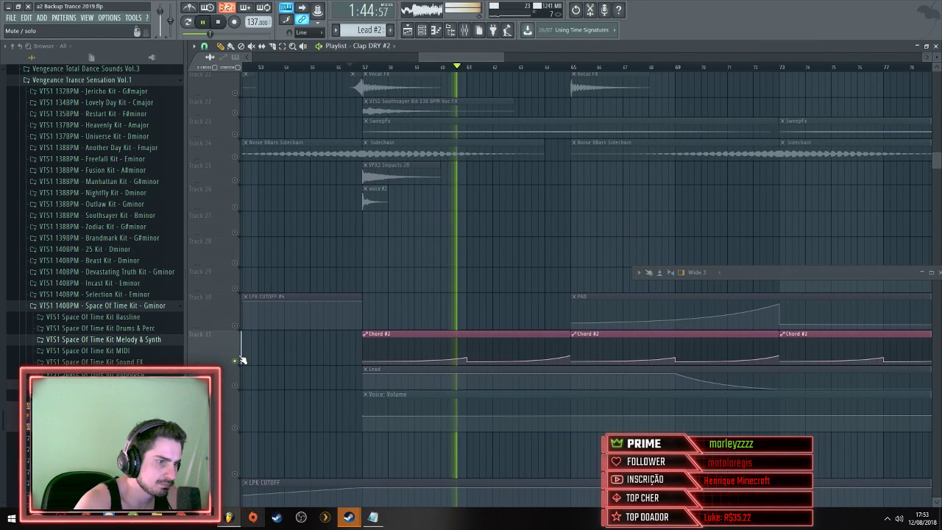
scroll(289, 311, up, 9)
scroll(289, 310, up, 3)
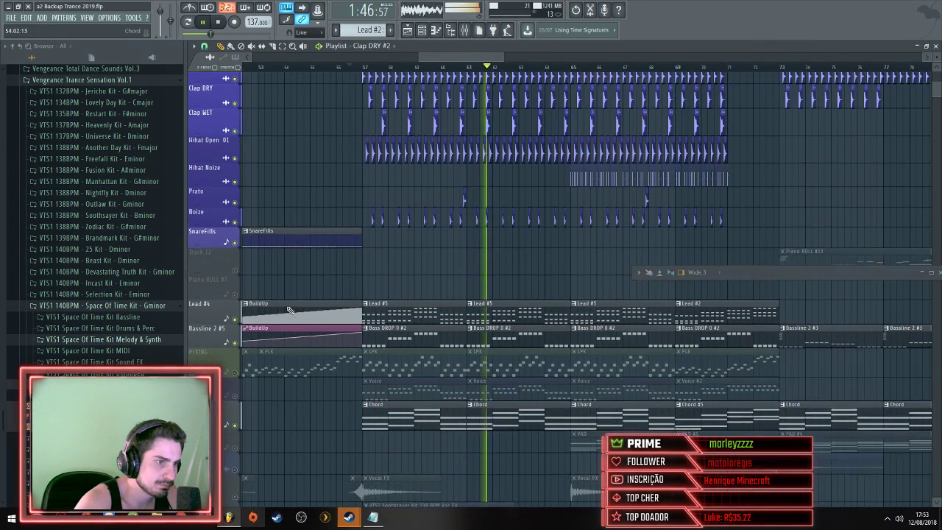
key(space)
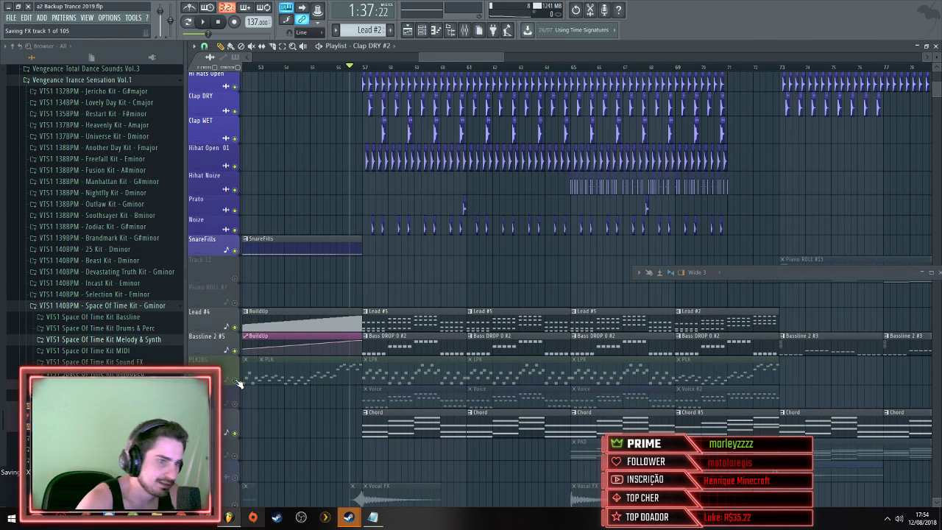
Play the drop from bar 65 and compare how its percussion layers work with the lead, bass and chords
scroll(287, 300, up, 3)
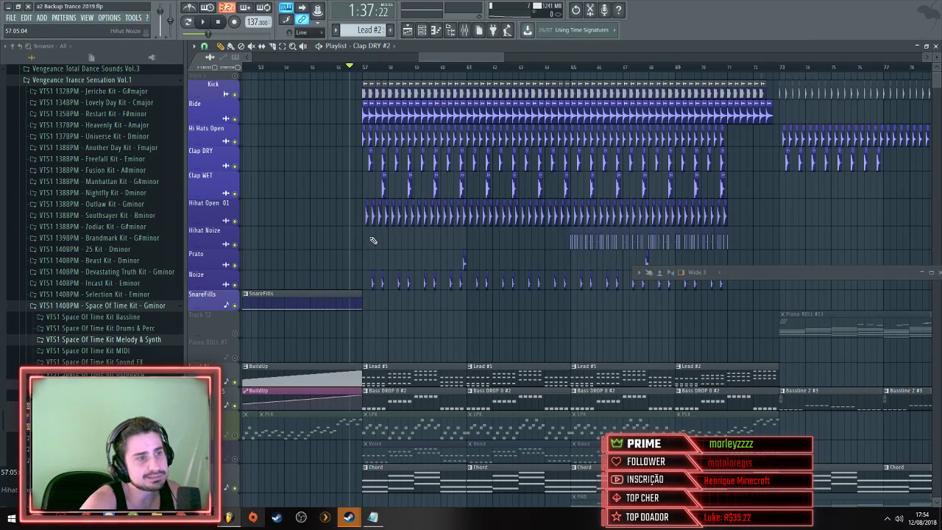
scroll(373, 240, up, 2)
scroll(410, 247, down, 1)
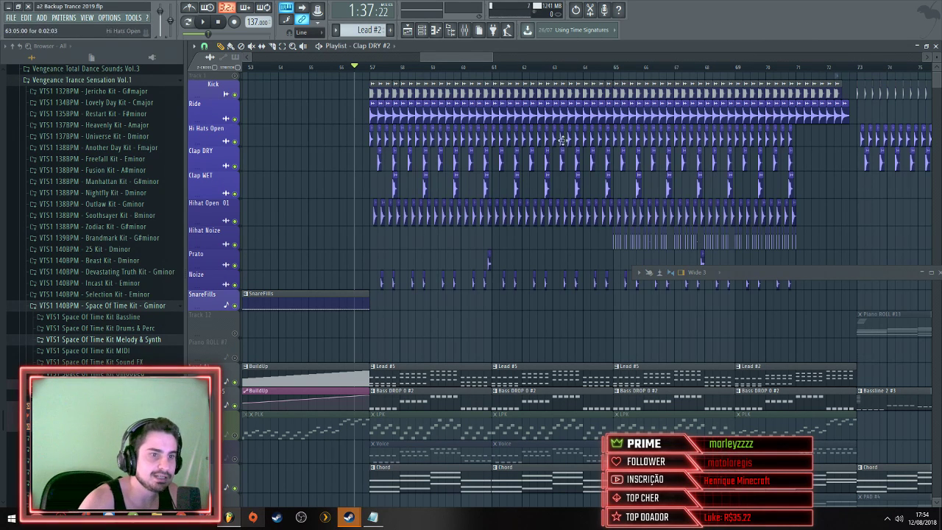
scroll(293, 92, up, 3)
click(283, 75)
key(space)
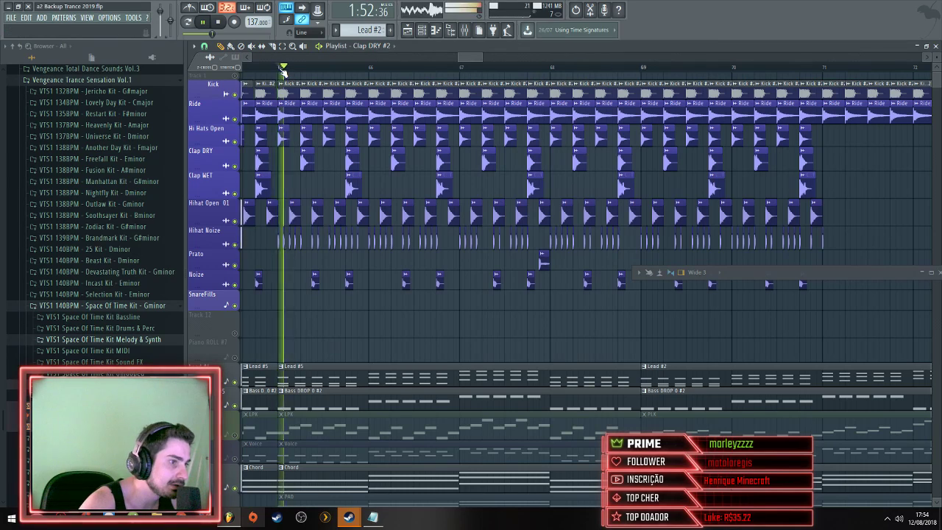
scroll(265, 103, up, 2)
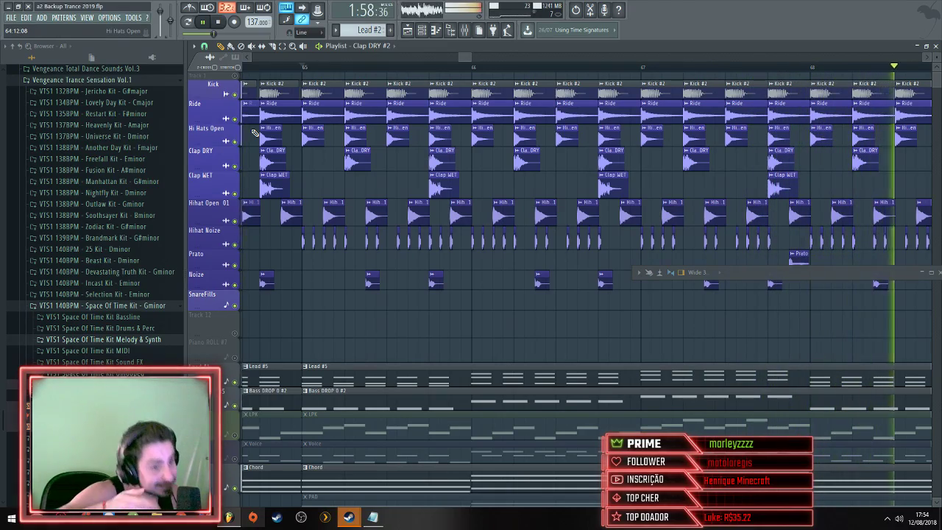
ctrl+scroll(442, 264, down, 6)
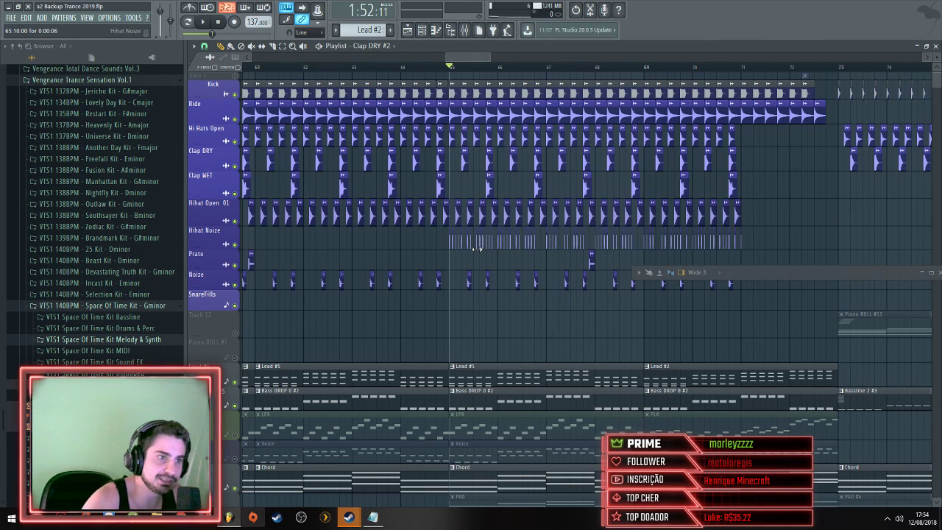
Return the playhead to bar 57 and inspect the Kick #2 sample's channel settings and waveform
scroll(478, 248, down, 3)
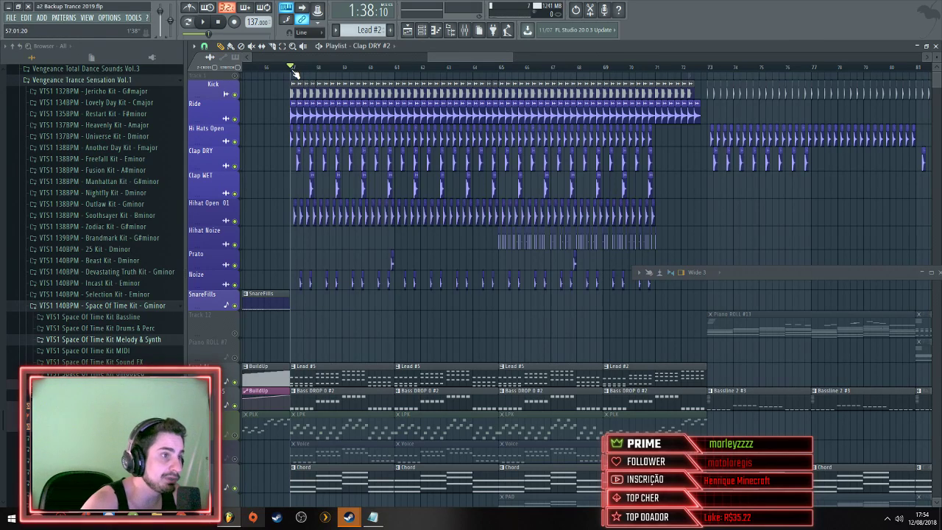
scroll(279, 152, up, 3)
double_click(310, 95)
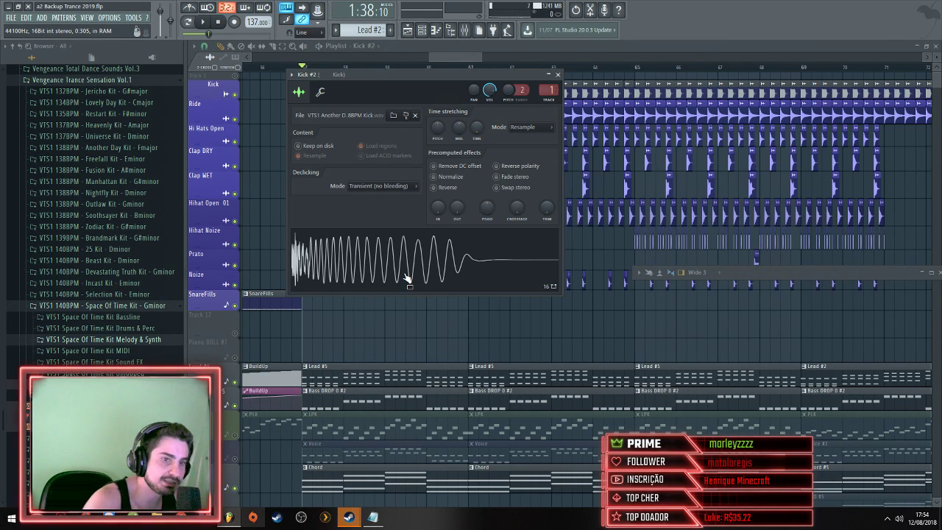
key(Escape)
Unmute all the tracks in the playlist so the full arrangement is active again
scroll(553, 311, down, 6)
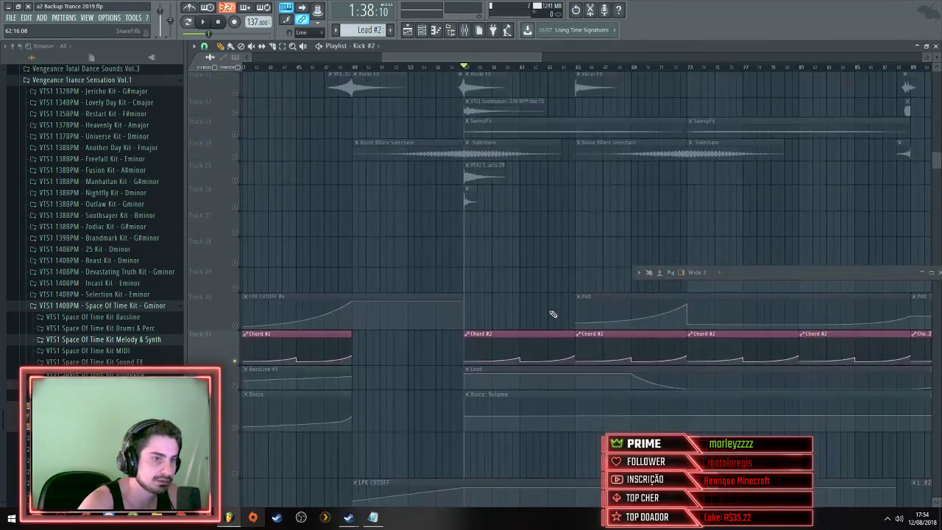
scroll(643, 249, up, 1)
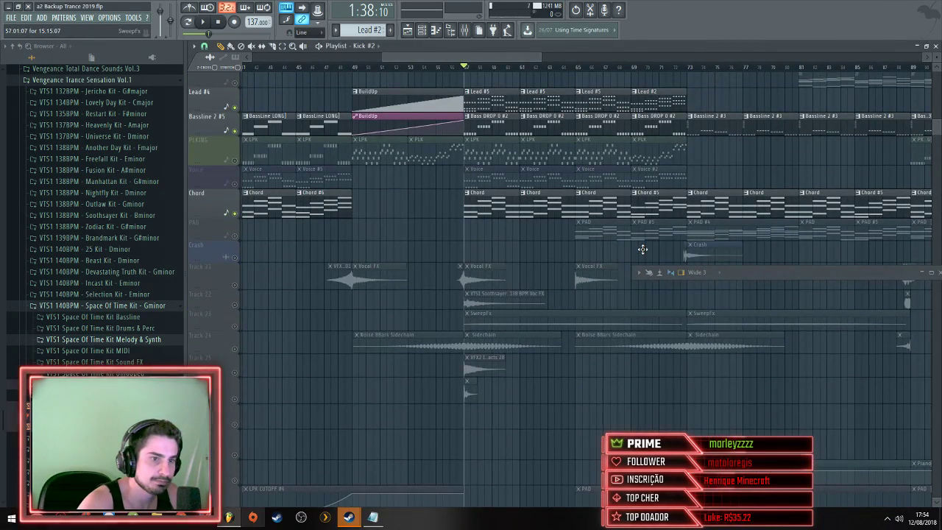
scroll(643, 249, down, 4)
scroll(621, 247, down, 4)
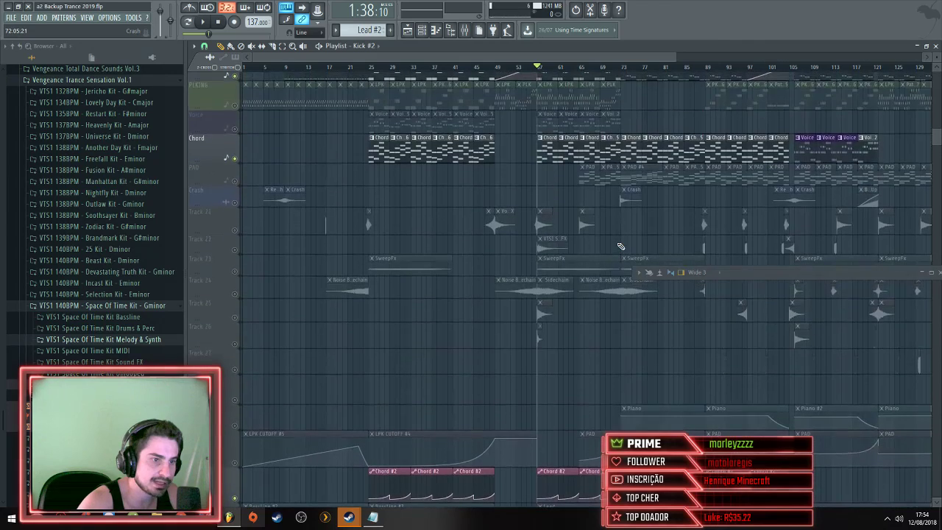
scroll(620, 247, up, 5)
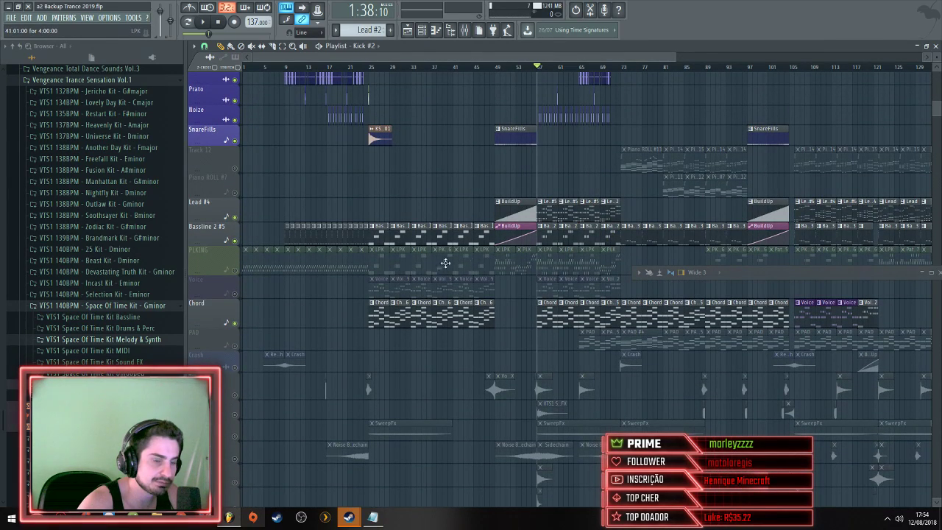
click(236, 257)
Place a RevCrash clip at bar 61 and a Crash clip at bar 65 on the Crash track
scroll(380, 280, down, 3)
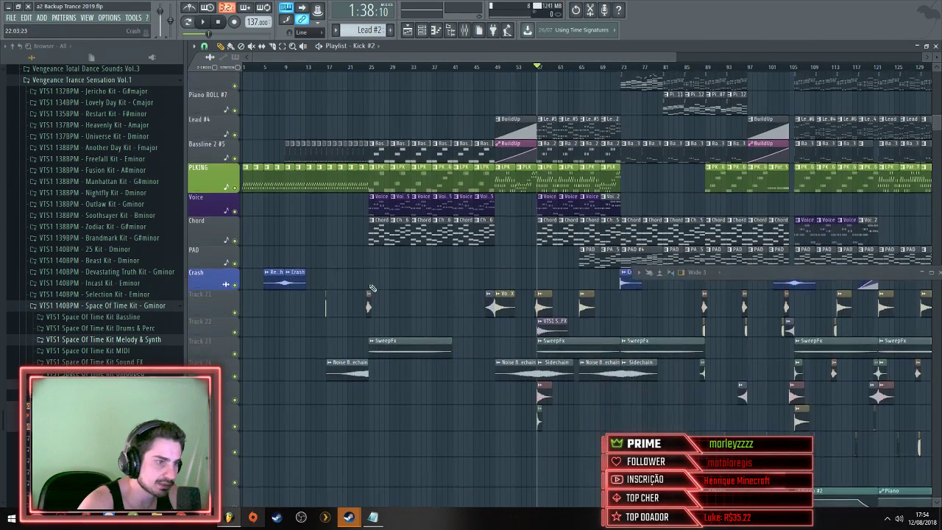
scroll(640, 300, down, 4)
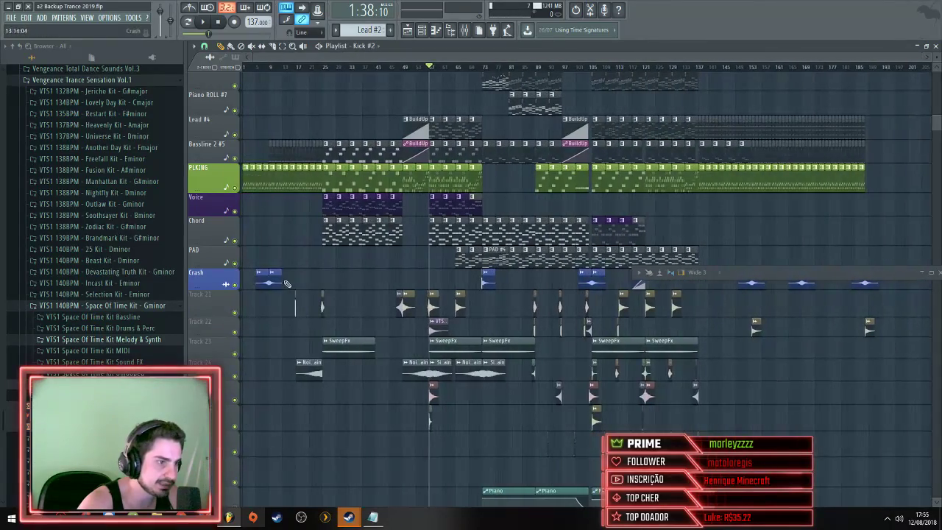
scroll(561, 265, up, 3)
scroll(431, 279, down, 3)
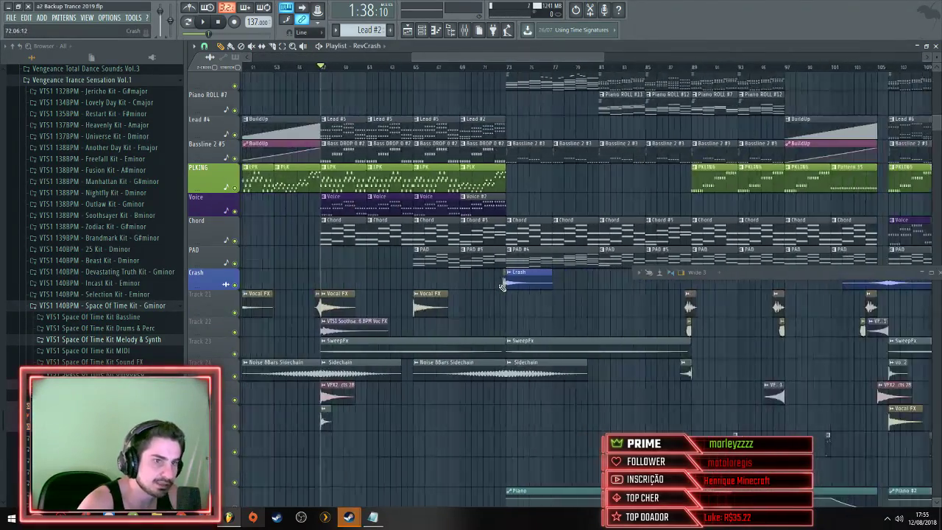
scroll(424, 297, up, 6)
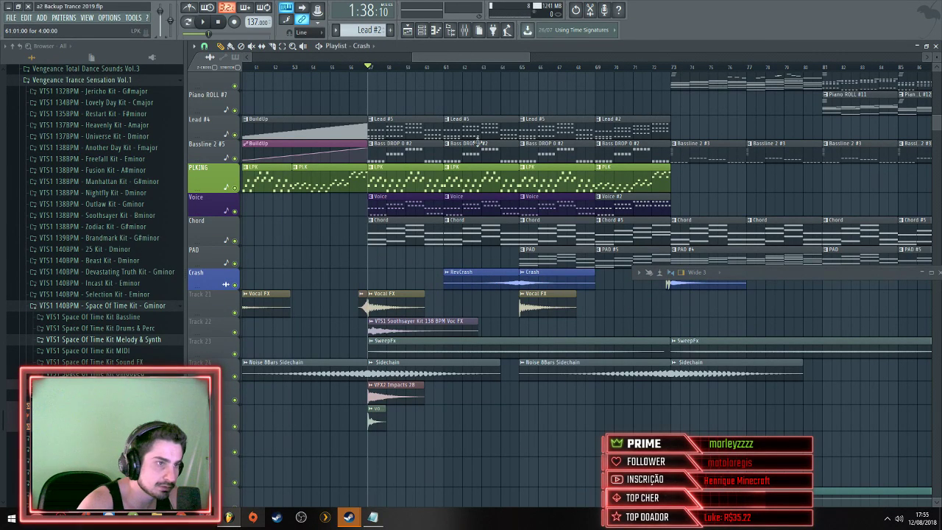
Play the drop from bar 57 and trim the start of the RevCrash clip so it begins at bar 63
click(358, 68)
key(space)
scroll(482, 237, up, 3)
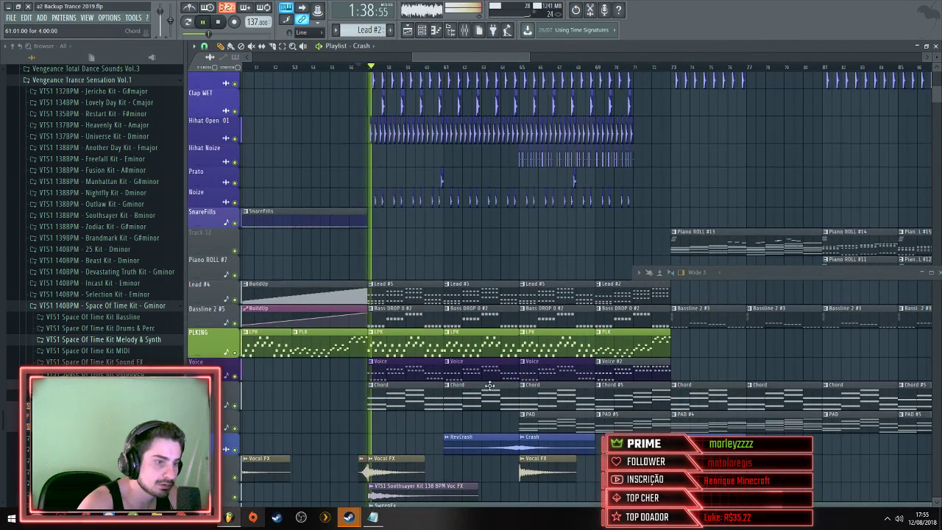
drag(468, 445, 477, 446)
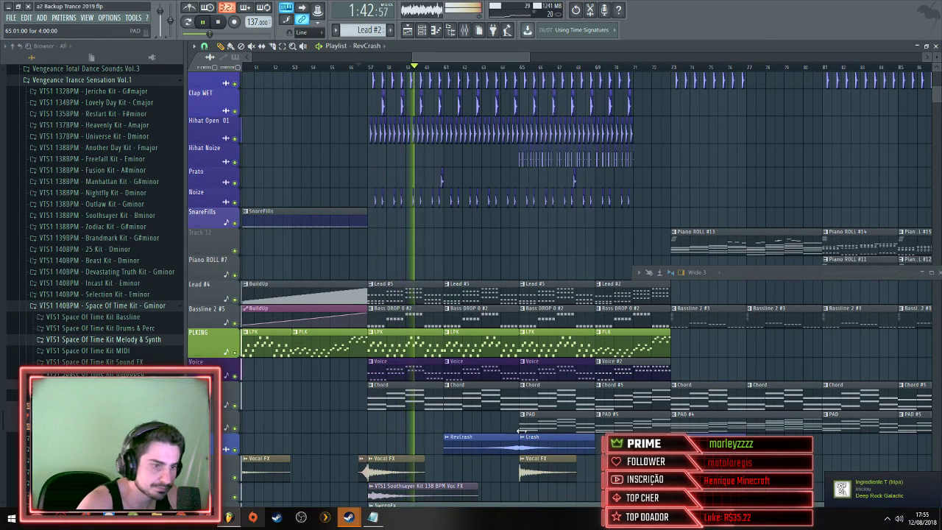
scroll(524, 416, up, 3)
scroll(523, 411, down, 4)
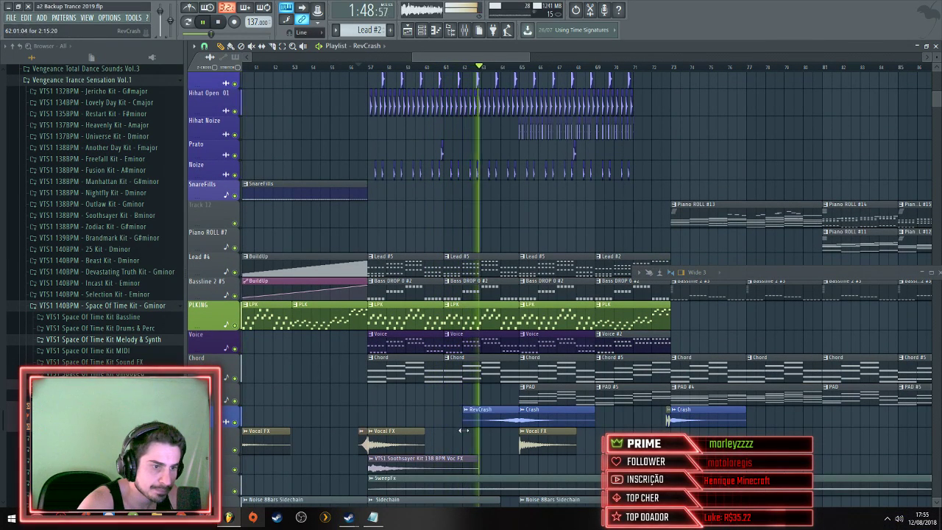
drag(446, 420, 483, 442)
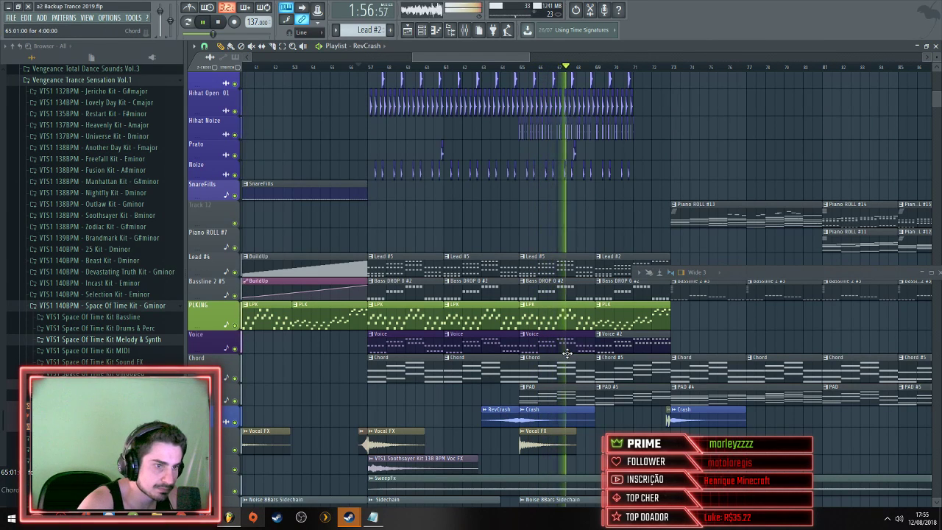
key(space)
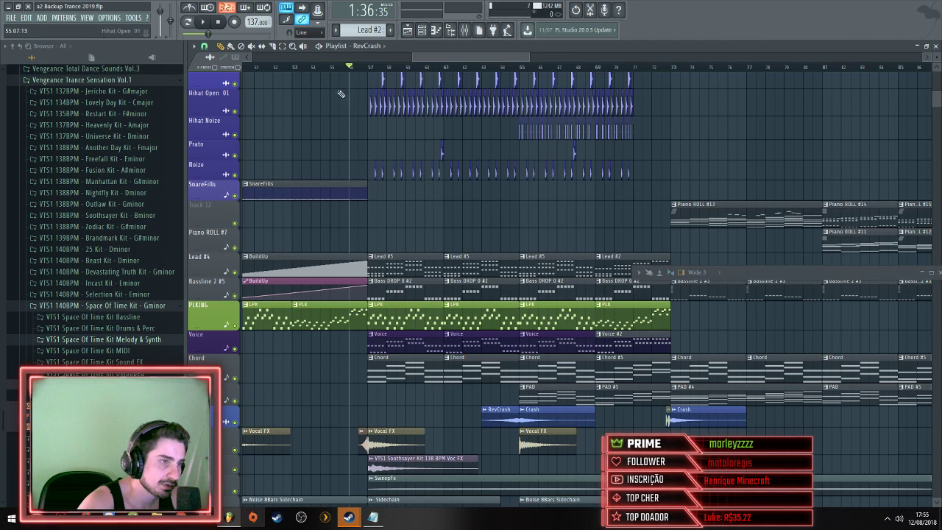
Play the build-up from about bar 55 into the drop and compare the percussion, melodic and FX layers
key(space)
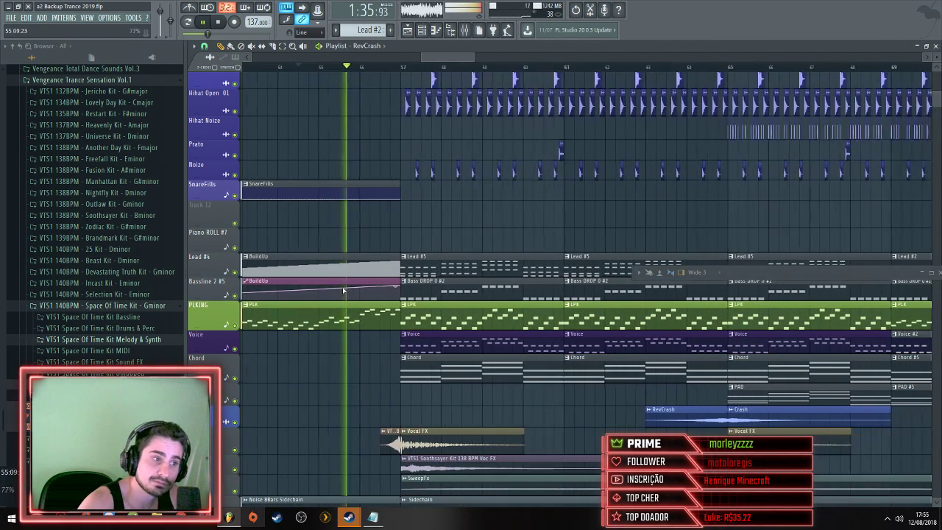
ctrl+scroll(442, 291, up, 3)
scroll(480, 285, up, 3)
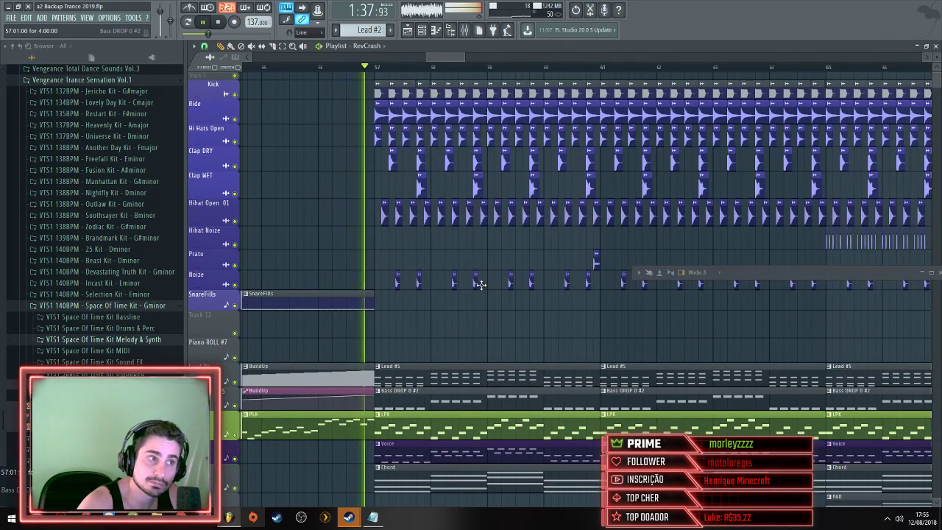
scroll(480, 284, down, 4)
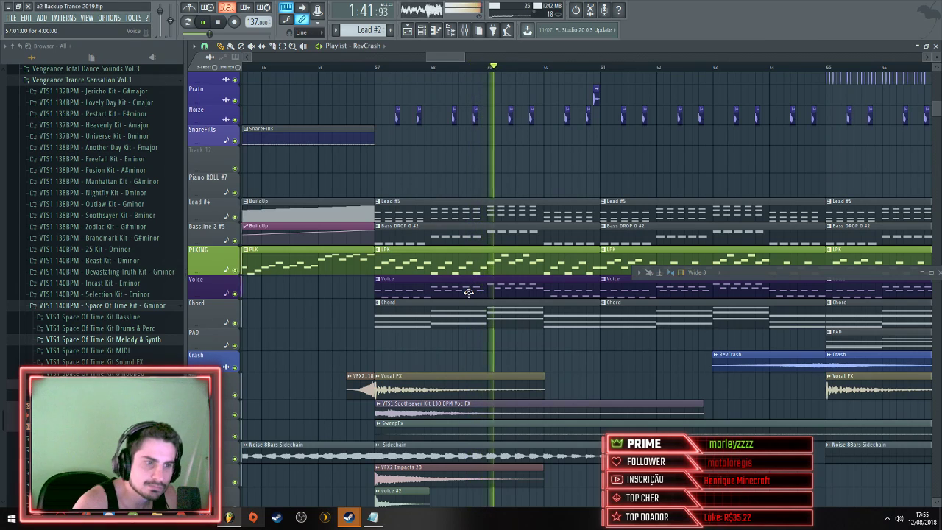
ctrl+scroll(475, 289, down, 3)
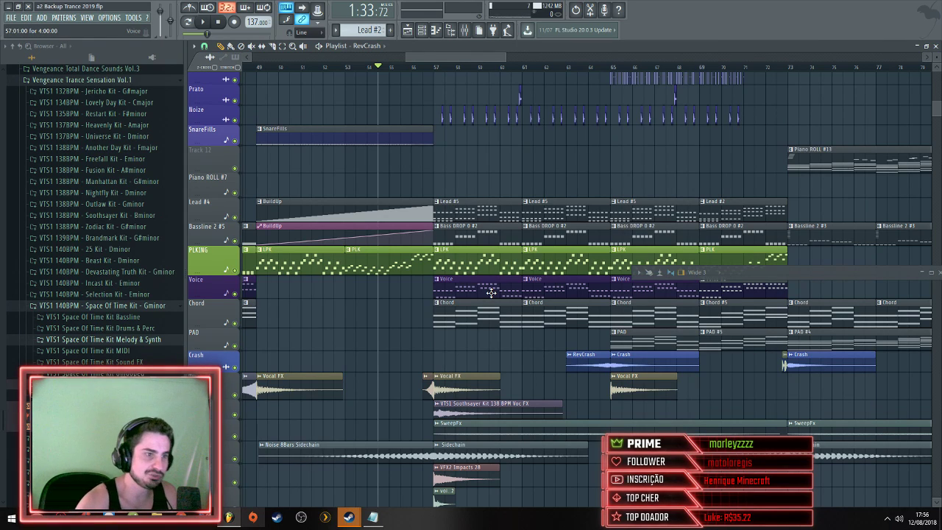
Delete the LPK clips at bars 57 and 61 and the Voice clips at bars 57 and 65, and play the drop
right_click(477, 277)
right_click(482, 285)
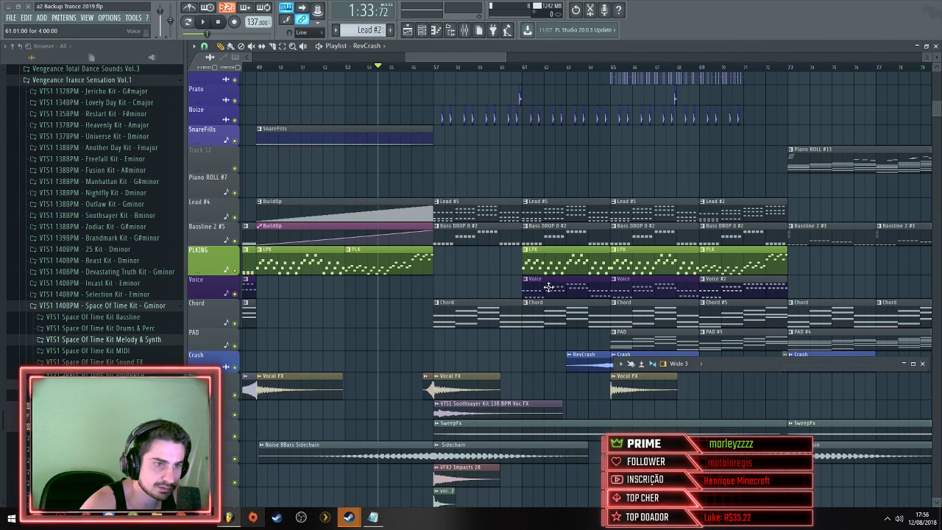
right_click(550, 265)
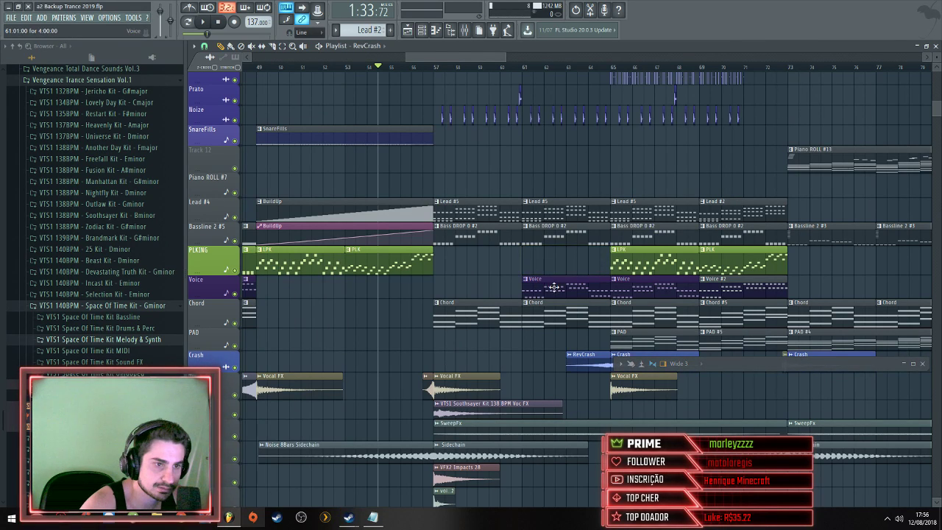
right_click(646, 289)
key(space)
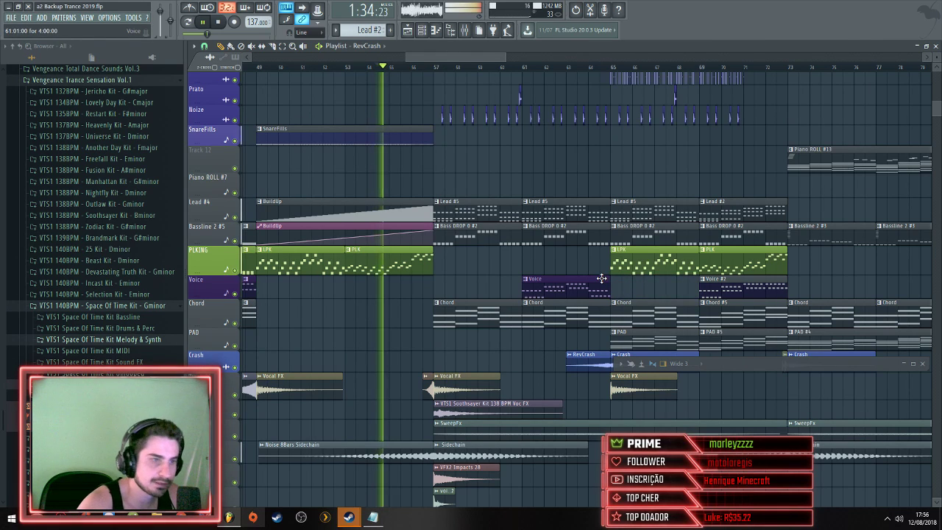
key(XF86AudioRaiseVolume)
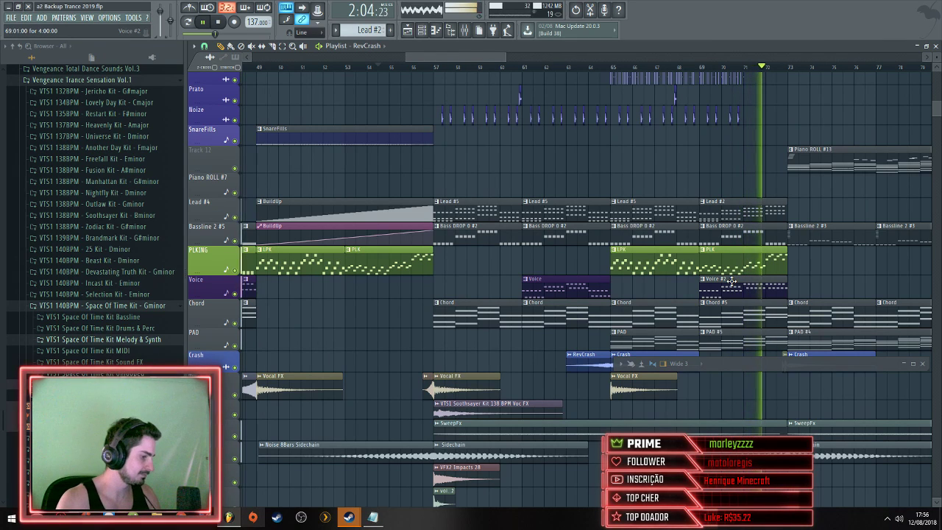
key(space)
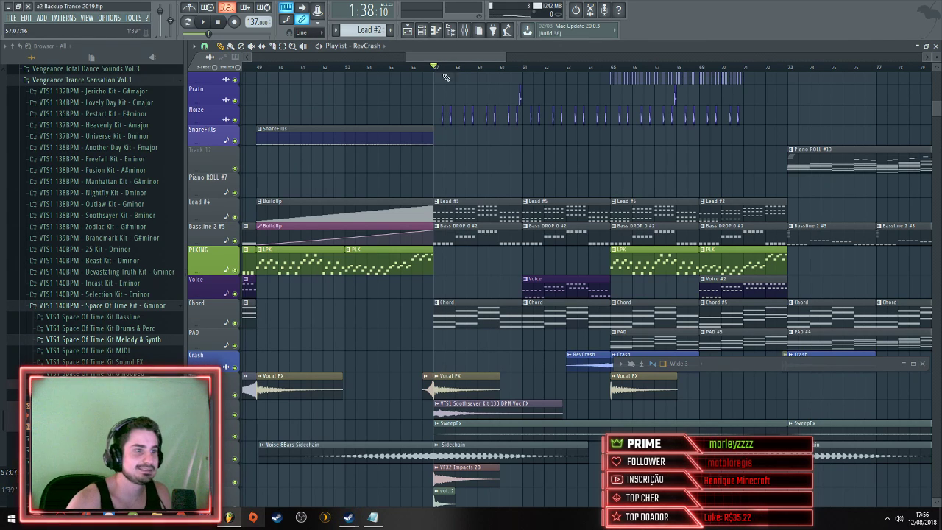
Play the Lead #5 pattern alone and adjust the amp modifier of its reFX Nexus #3 channel
scroll(453, 133, right, 1)
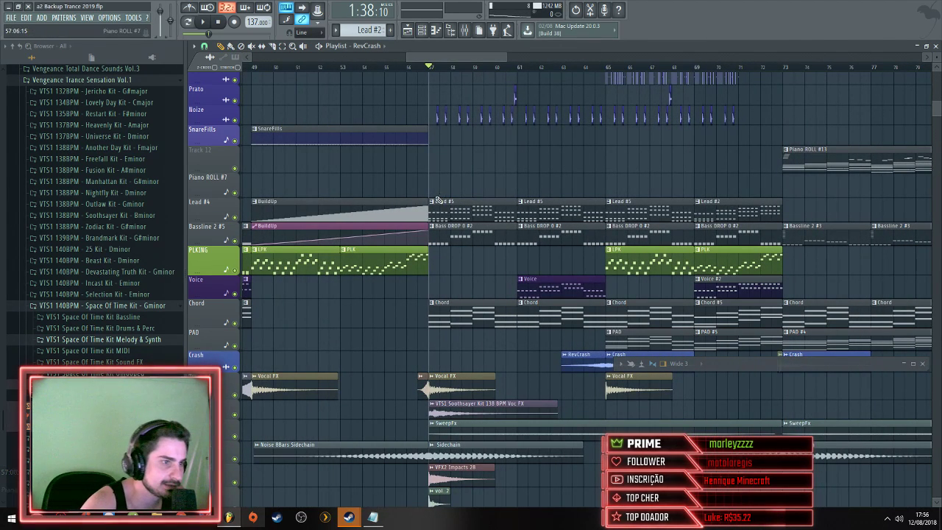
click(434, 207)
key(space)
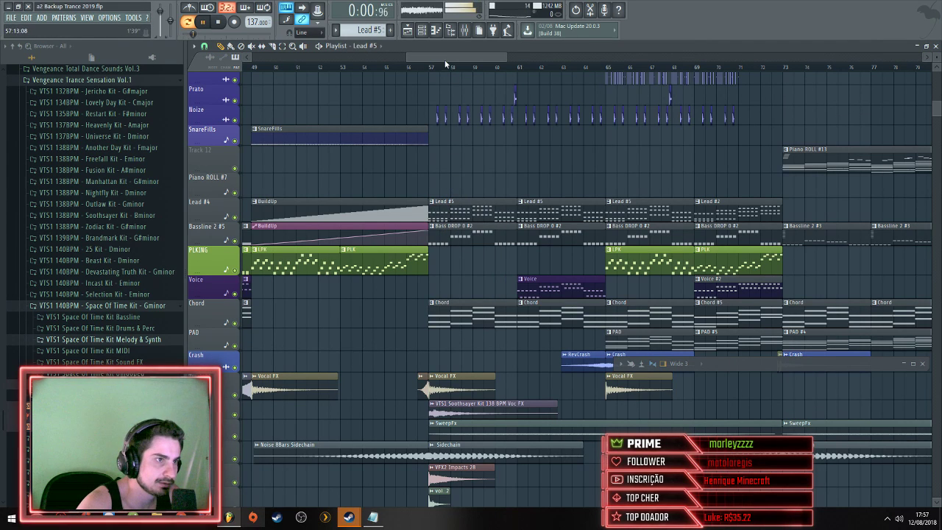
click(434, 31)
click(258, 181)
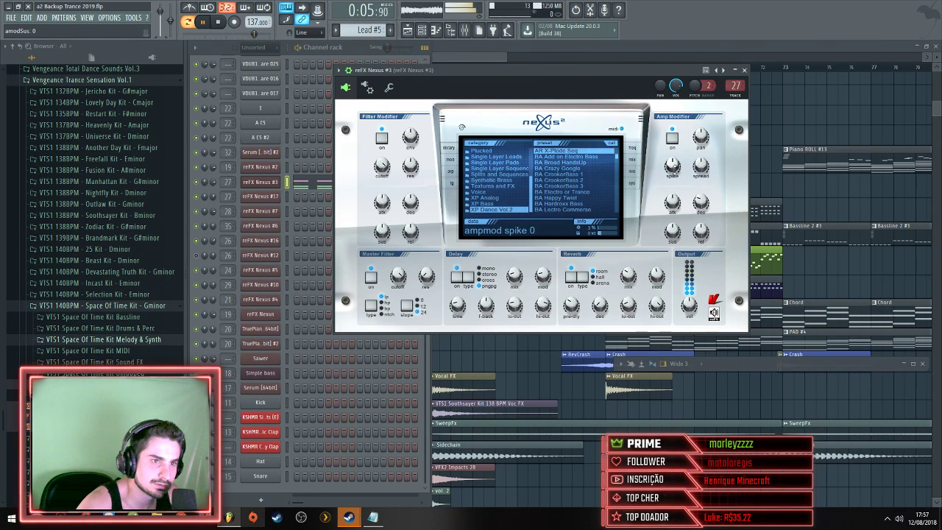
drag(698, 169, 706, 197)
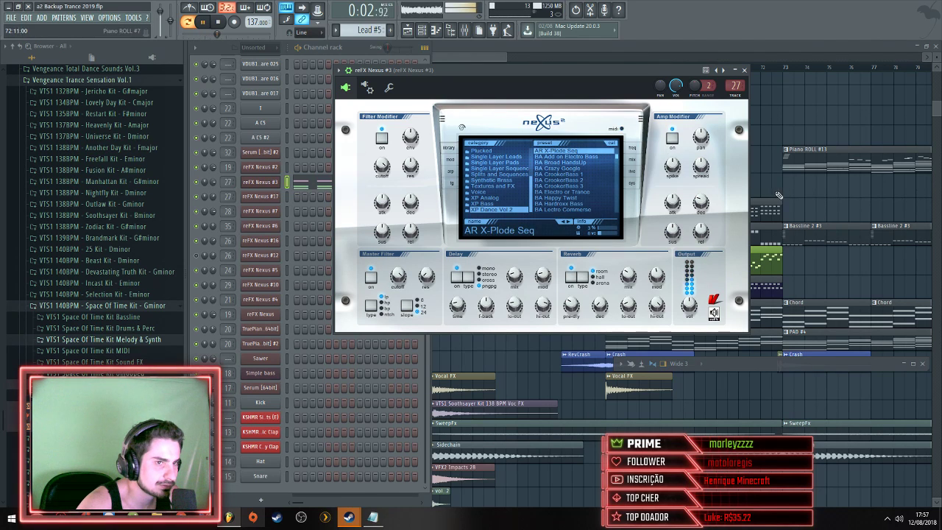
key(F12)
Play the song from bar 57 and delete the Voice clip at bar 61
click(430, 67)
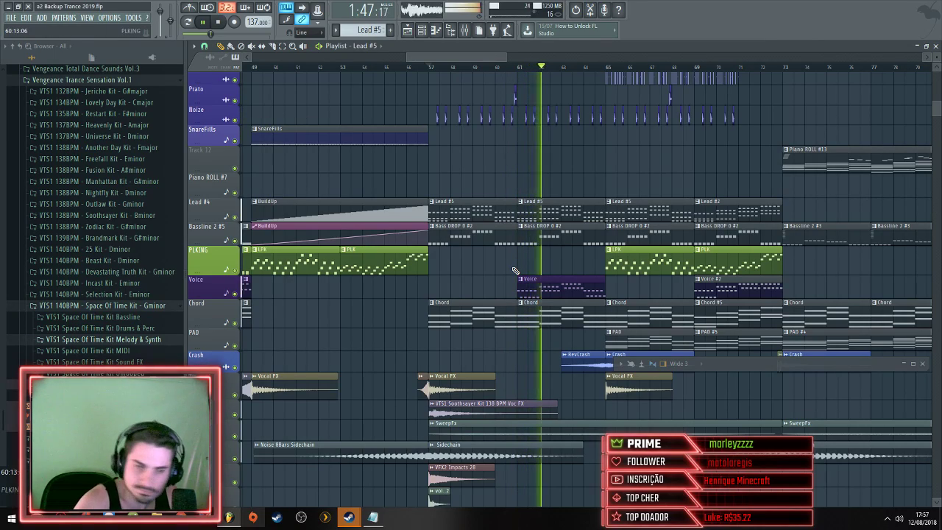
ctrl+scroll(561, 262, down, 3)
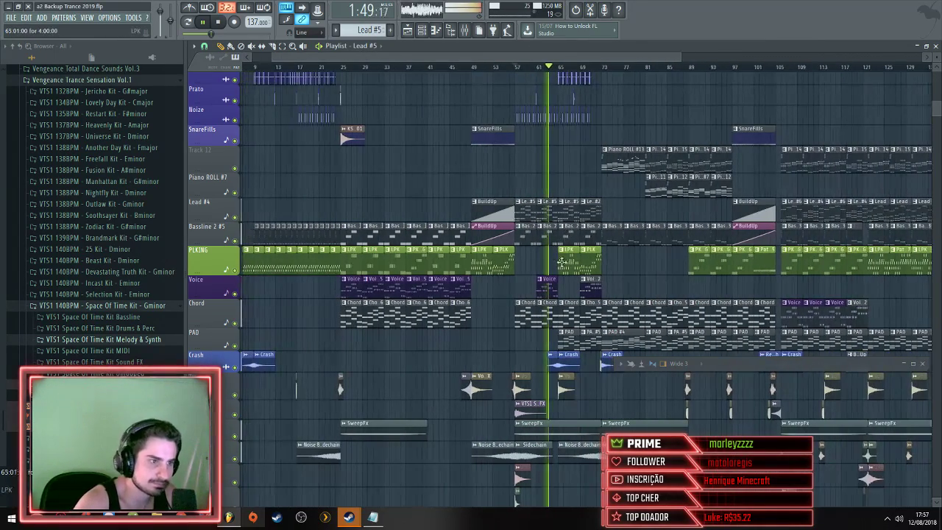
ctrl+scroll(562, 262, up, 2)
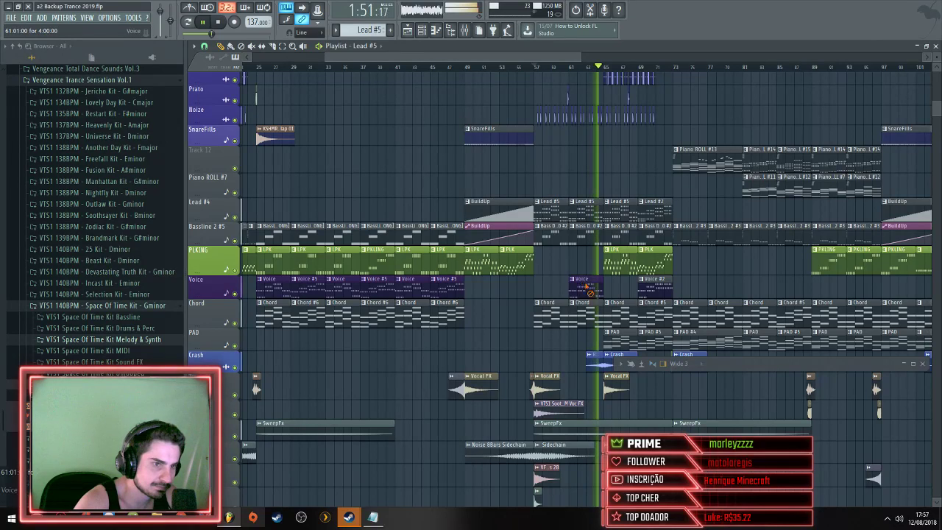
right_click(589, 289)
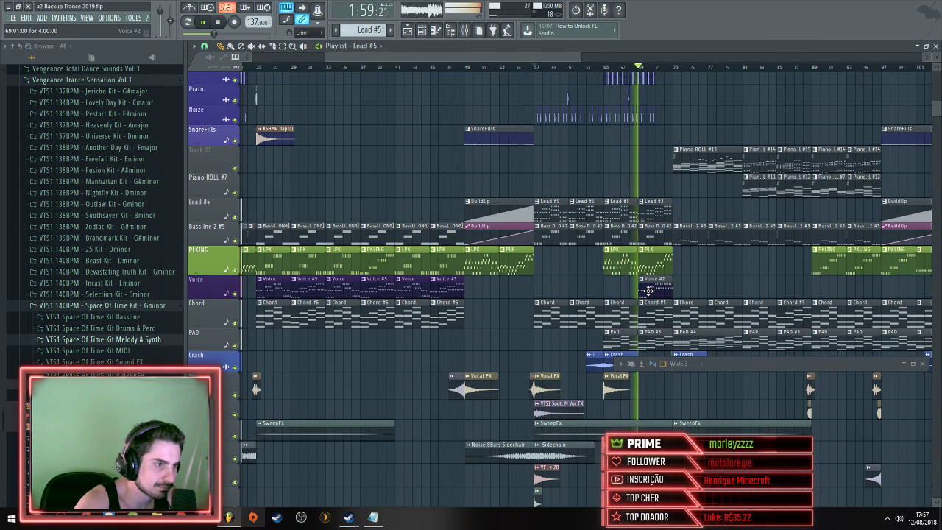
scroll(648, 291, down, 2)
scroll(578, 294, up, 4)
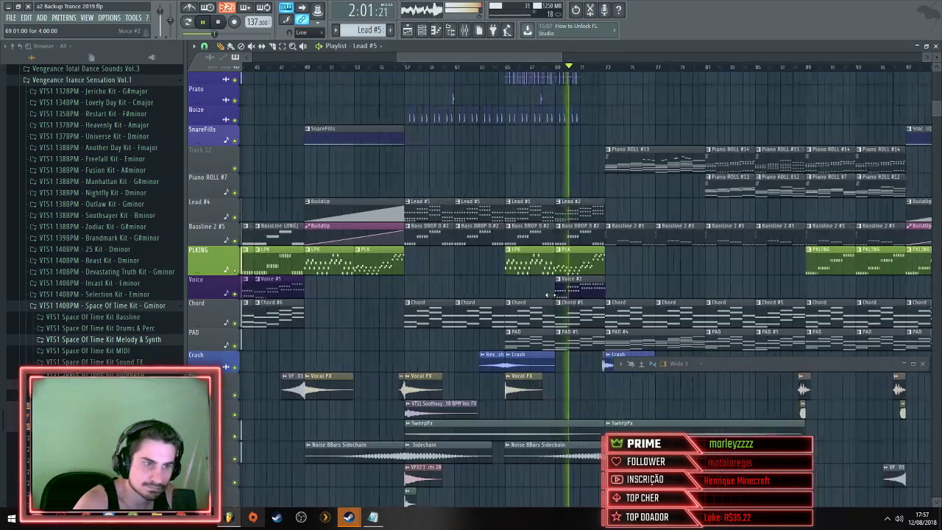
scroll(557, 295, up, 3)
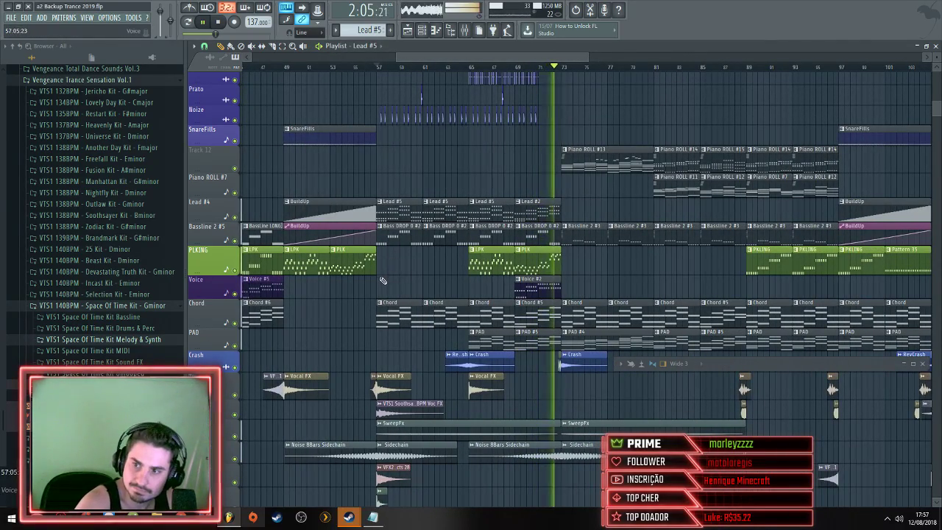
key(space)
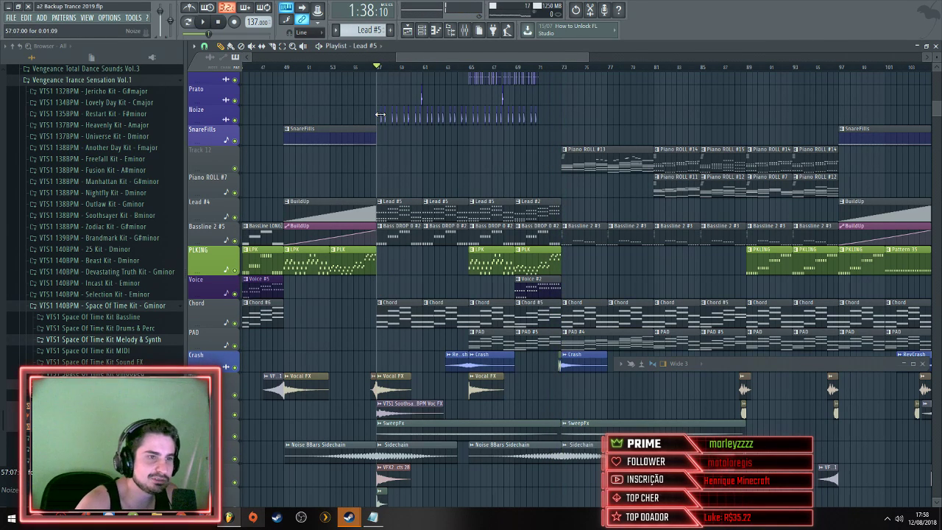
Preview the Piano ROLL #14 and Piano ROLL #15 patterns used from bar 81
click(659, 150)
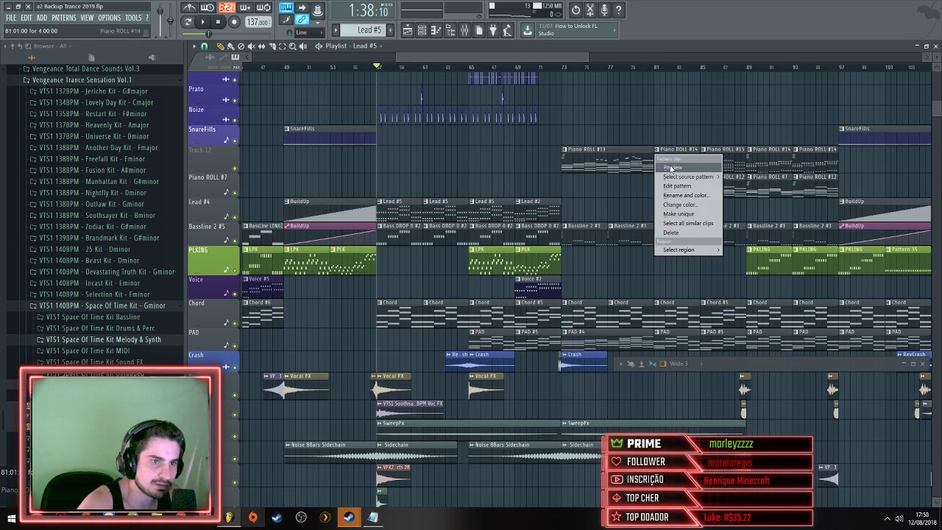
click(671, 169)
key(space)
scroll(671, 167, down, 3)
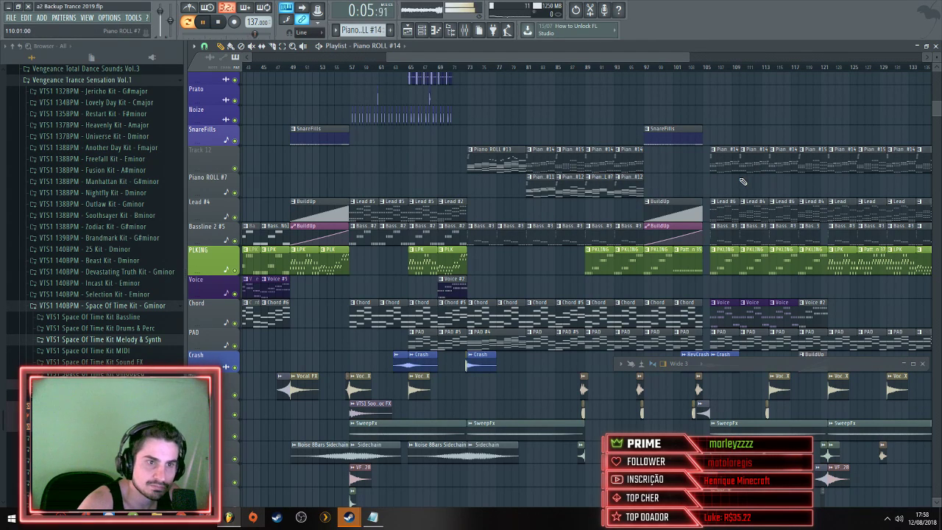
click(559, 150)
click(573, 168)
scroll(572, 189, up, 3)
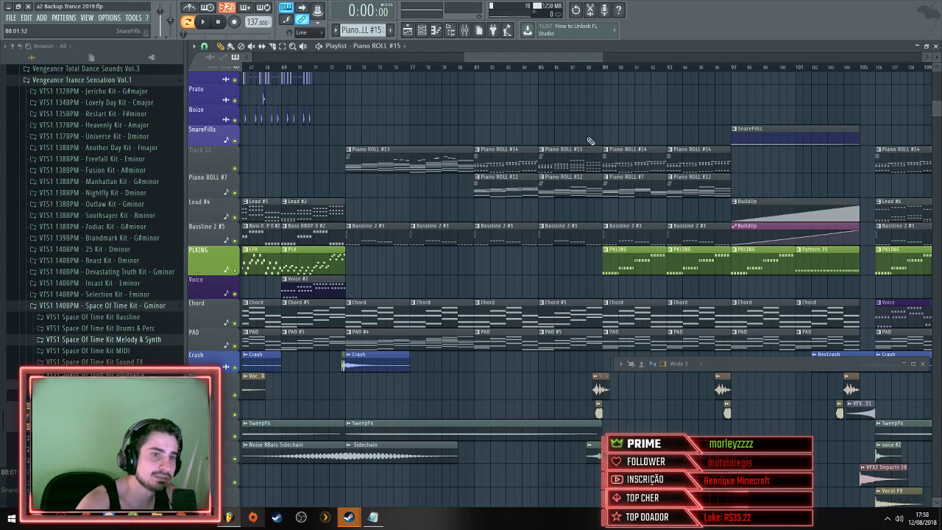
Preview the Piano ROLL #11 pattern at bar 81 and check the piano parts around it
scroll(589, 140, left, 3)
right_click(521, 182)
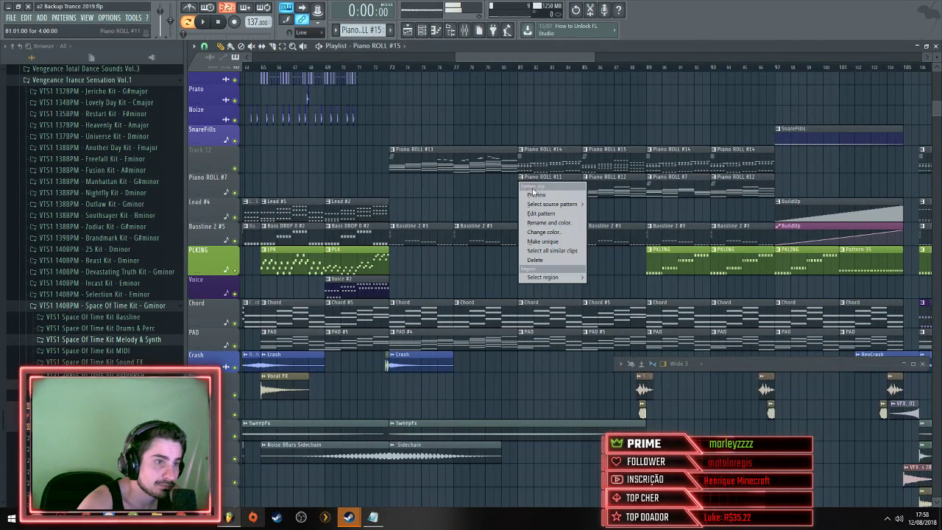
click(536, 195)
scroll(537, 194, up, 3)
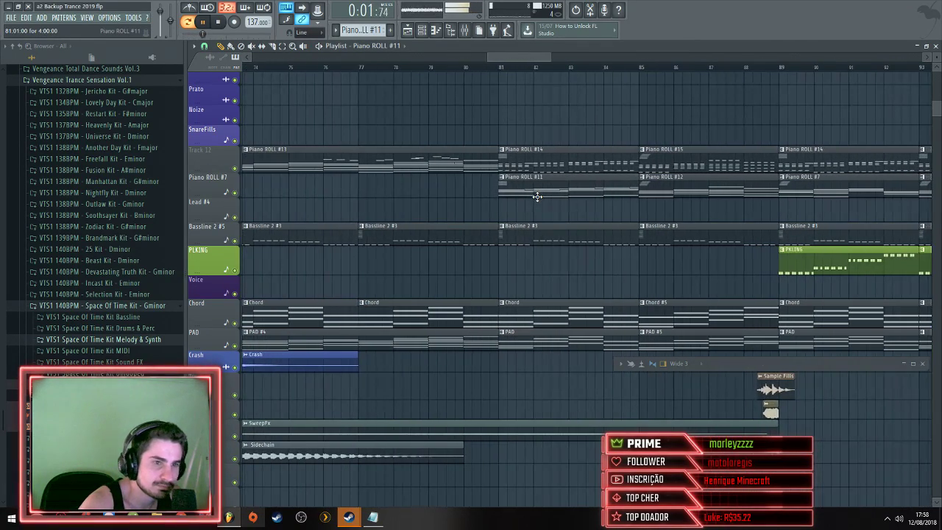
scroll(611, 212, down, 3)
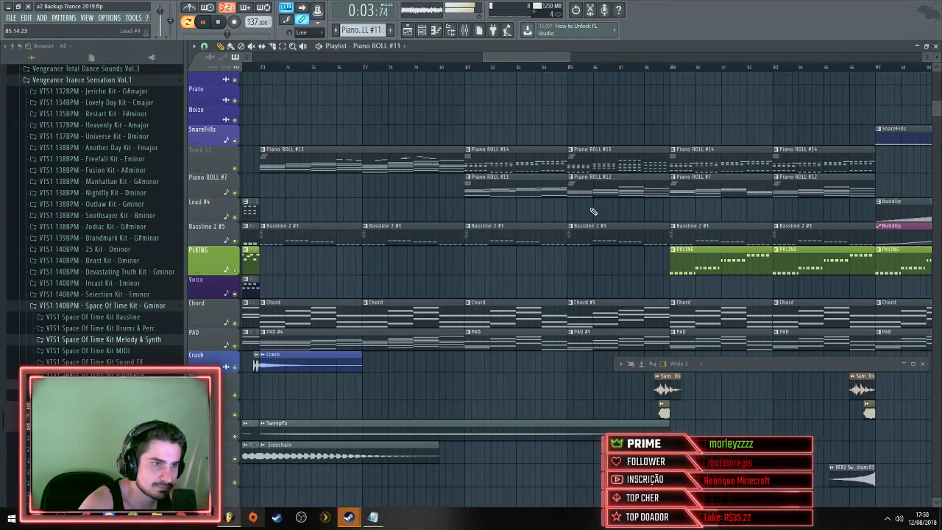
scroll(594, 212, down, 5)
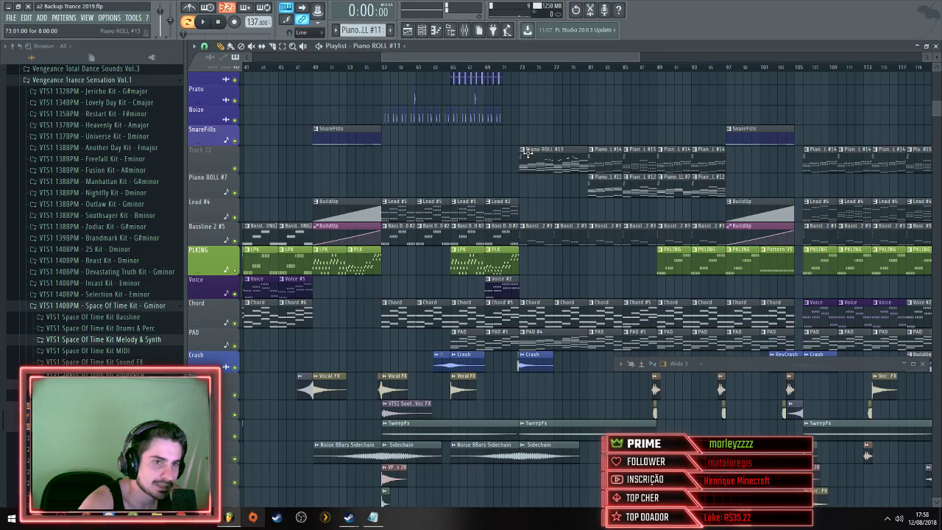
Insert an empty playlist track between the SnareFills track and the piano clips
scroll(527, 152, down, 4)
right_click(221, 147)
click(258, 298)
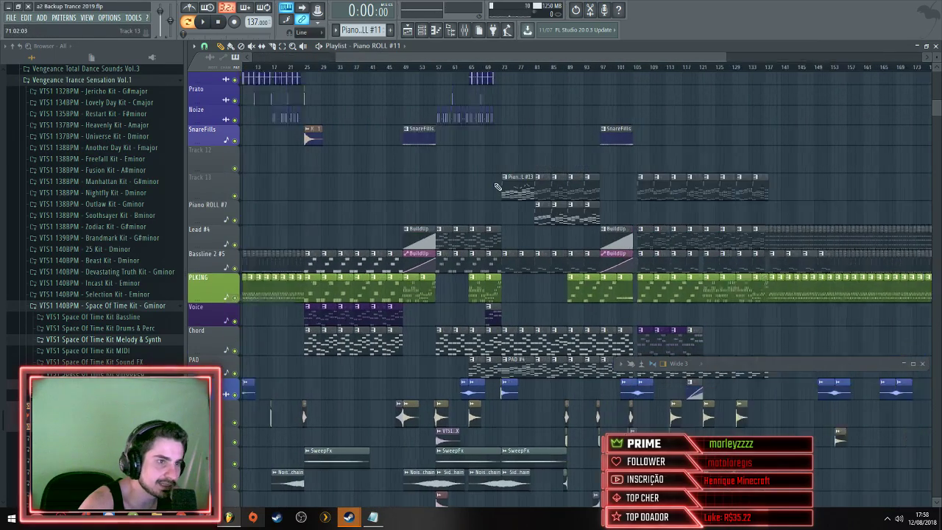
Move the Piano ROLL #13 clip to the new muted track and place Piano ROLL #11 at bar 73 and Piano ROLL #12 at bar 77
scroll(530, 182, up, 5)
drag(543, 178, 542, 153)
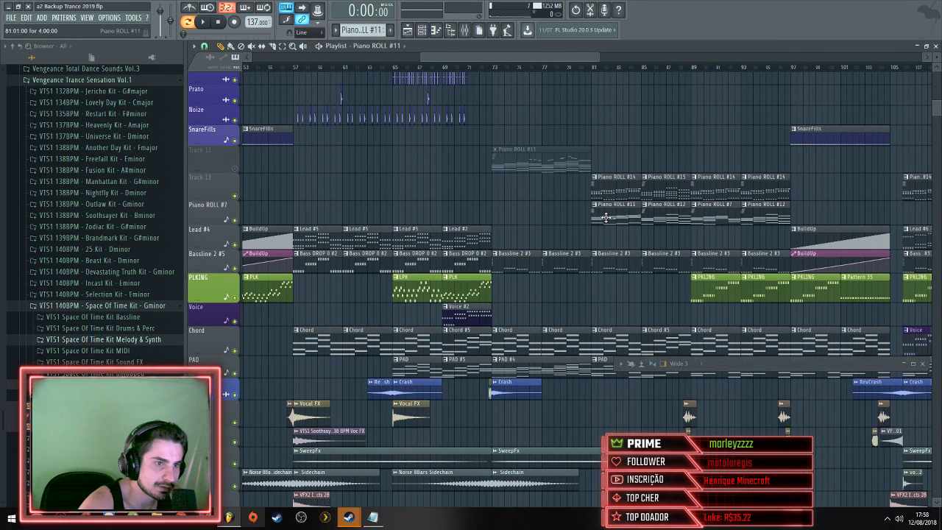
drag(605, 217, 569, 214)
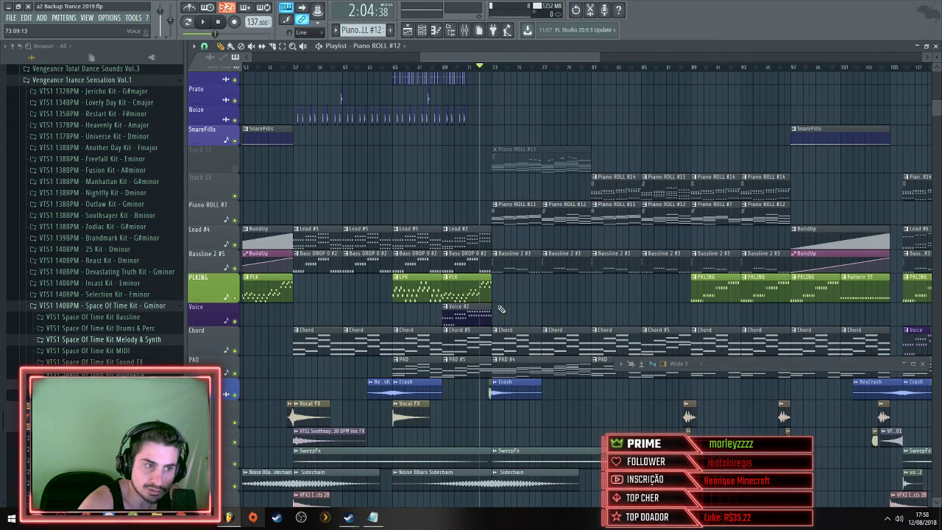
Move the Voice #2 clip from bar 69 to bar 73 and add a second Voice #2 clip at bar 77
drag(459, 314, 521, 318)
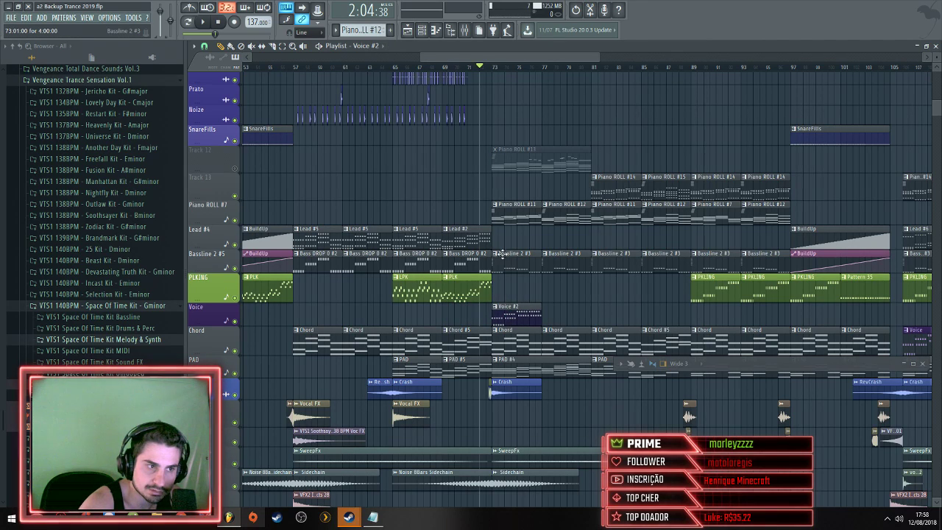
right_click(501, 254)
click(508, 273)
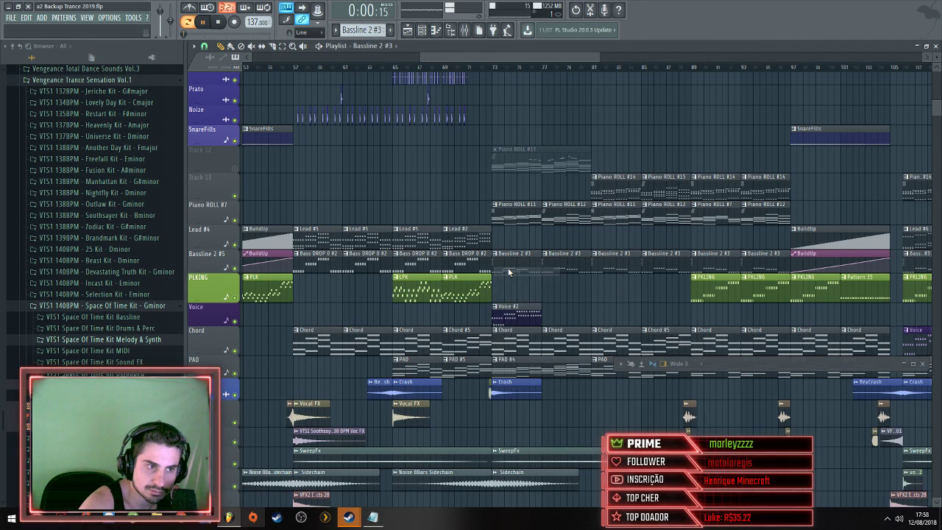
click(558, 319)
right_click(569, 315)
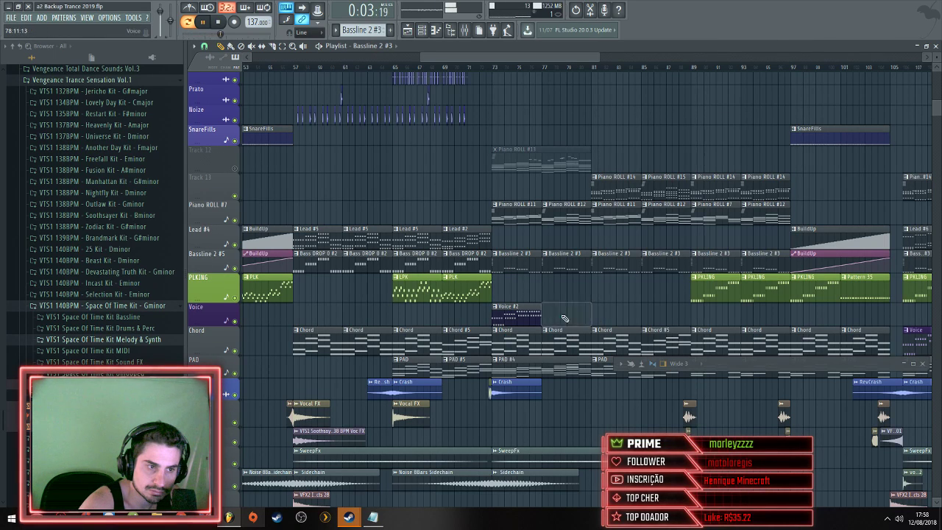
click(551, 317)
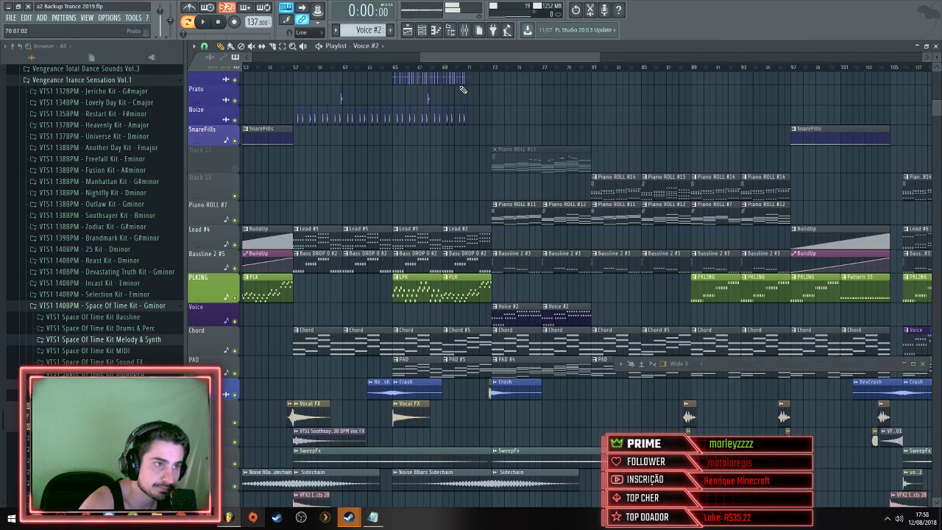
Move a Voice #2 clip to the muted track just after bar 81 and use the Voice pattern at bars 73 and 77 instead
key(space)
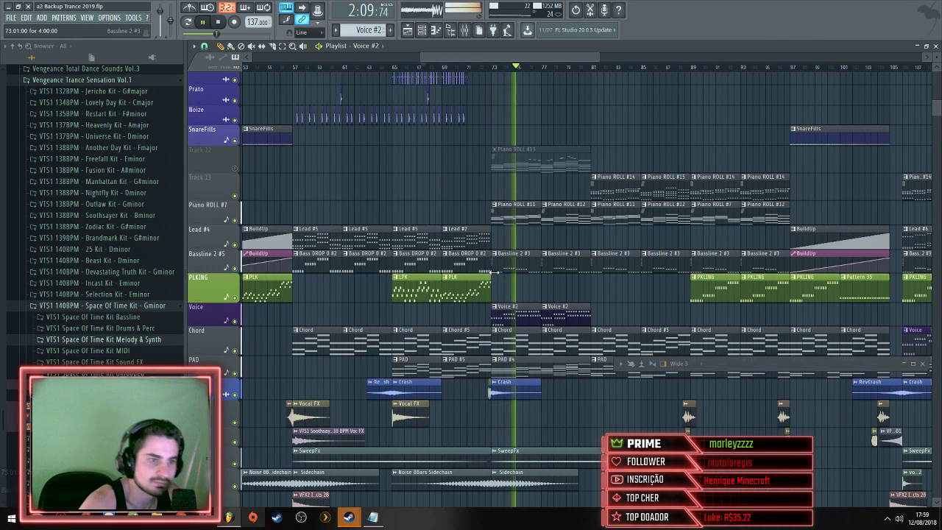
scroll(486, 277, down, 2)
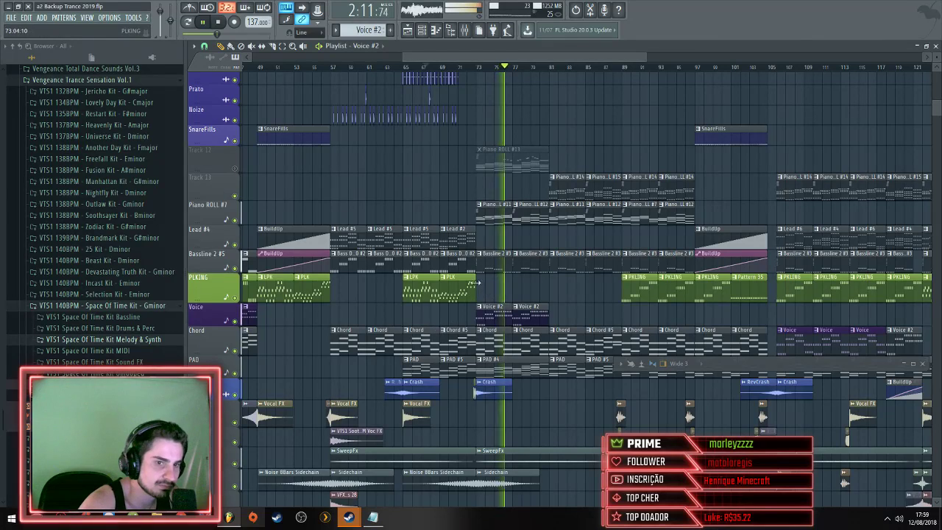
key(space)
scroll(448, 310, up, 2)
key(space)
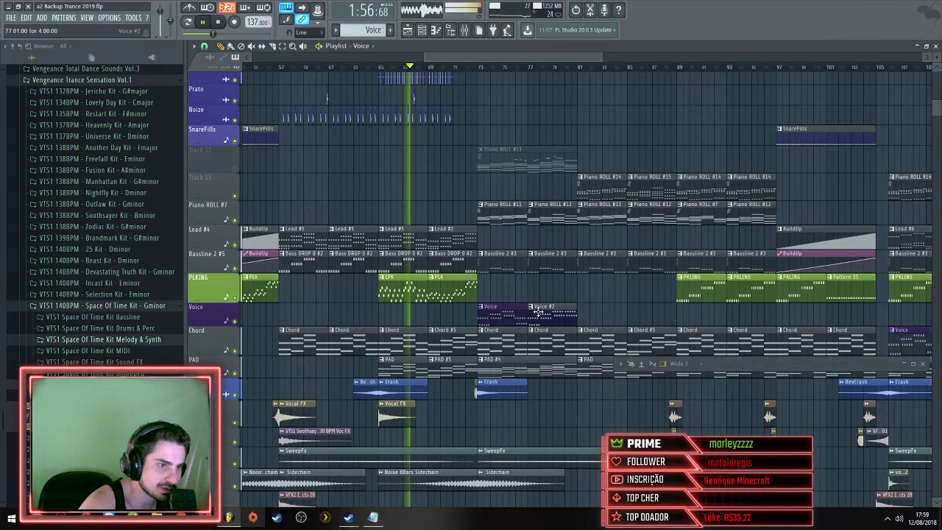
key(ctrl+z)
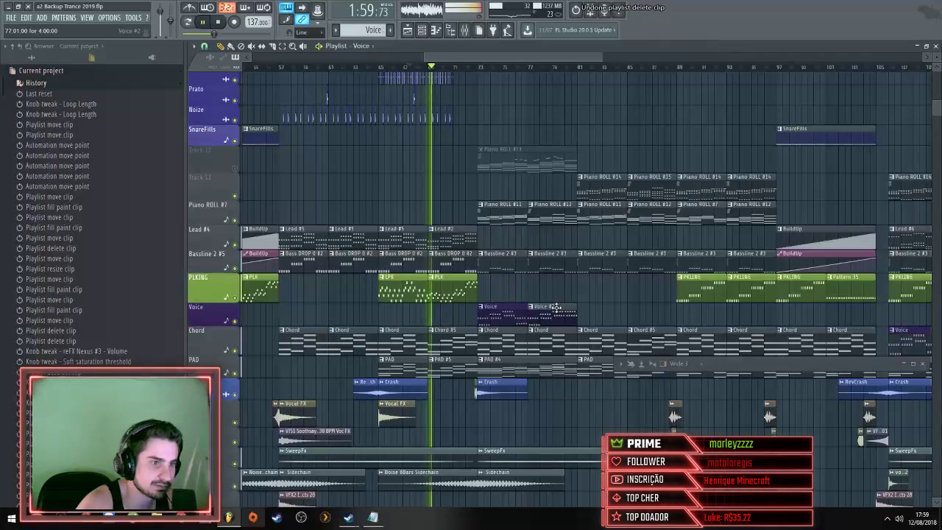
right_click(548, 310)
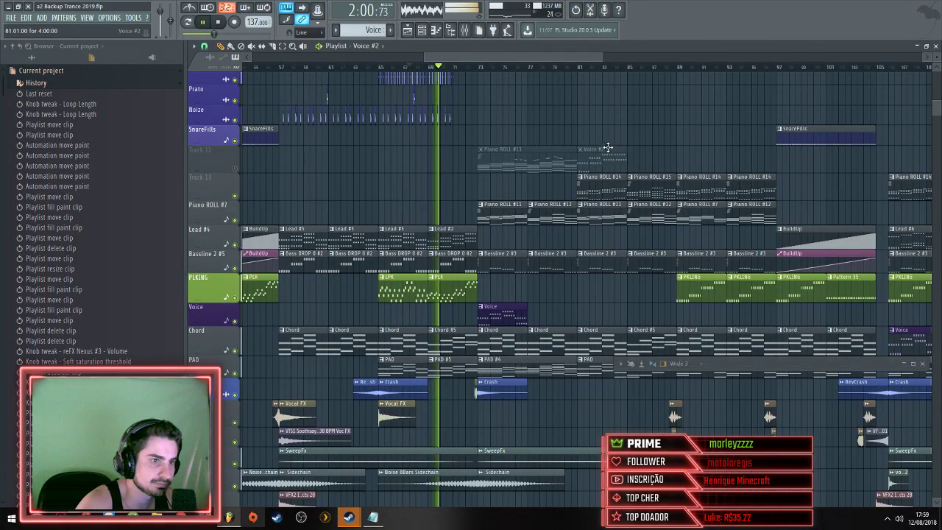
click(539, 312)
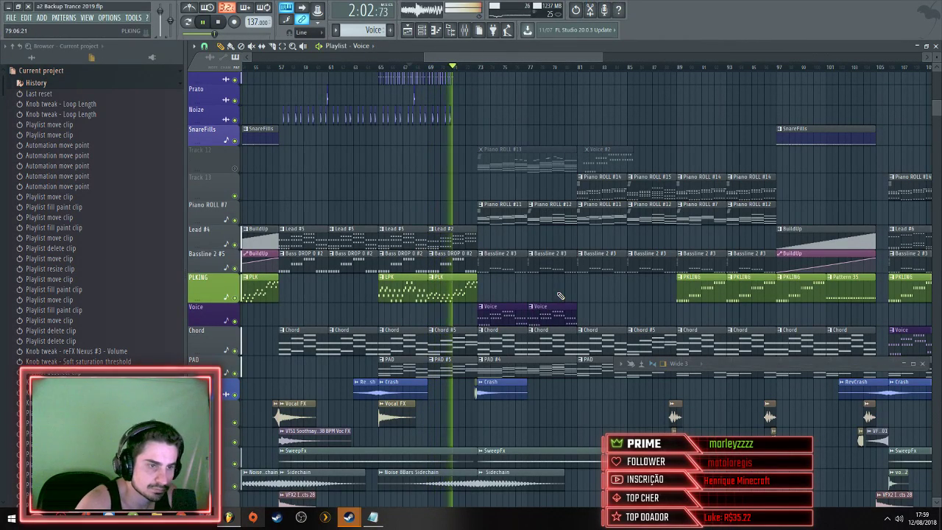
Listen to the transition into bar 73, then delete the two Voice clips at bars 73 and 77
scroll(558, 298, up, 1)
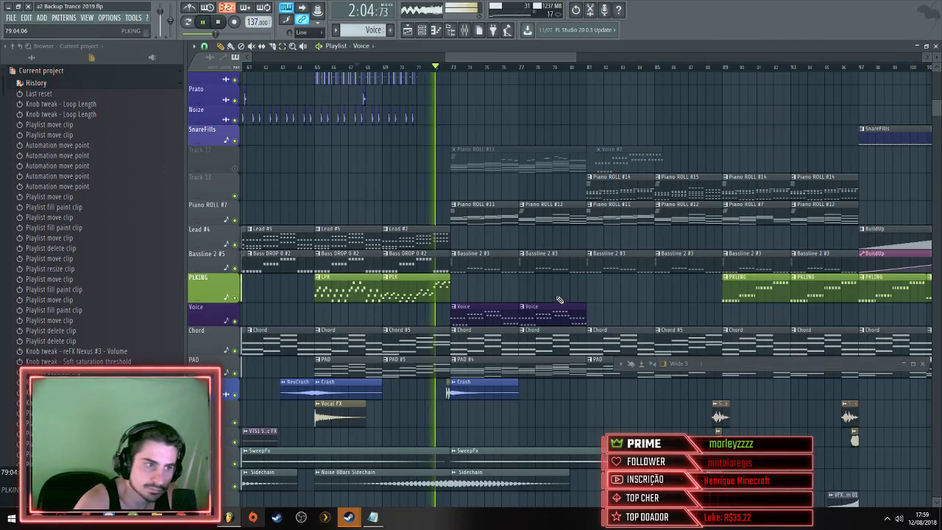
scroll(326, 300, down, 2)
scroll(326, 299, up, 2)
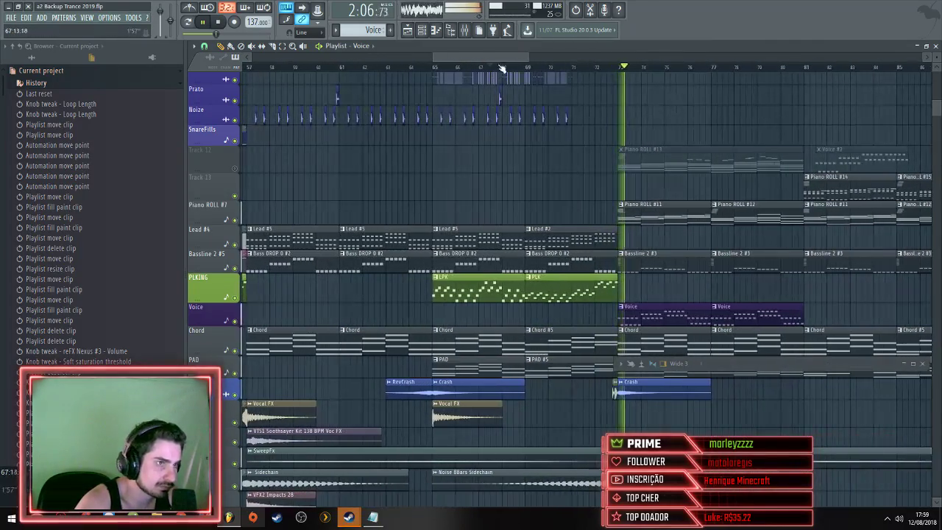
scroll(619, 214, down, 1)
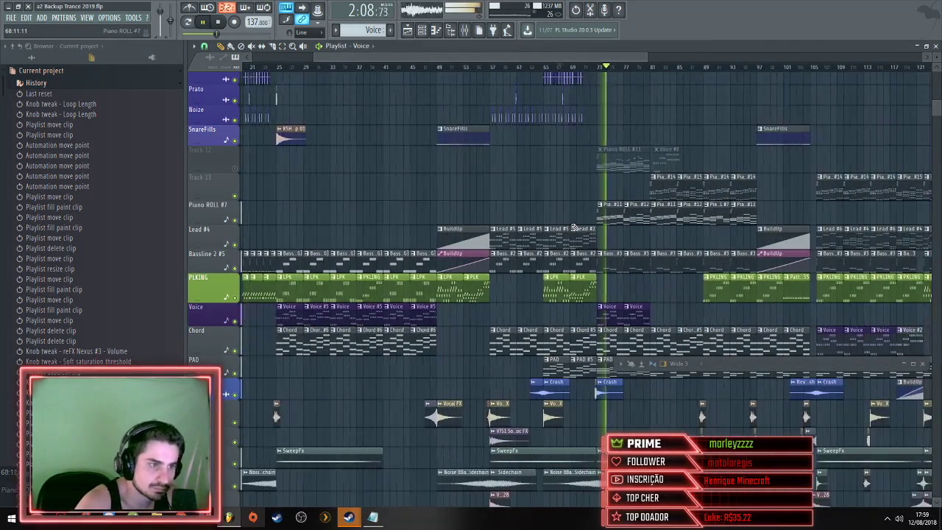
scroll(661, 200, up, 1)
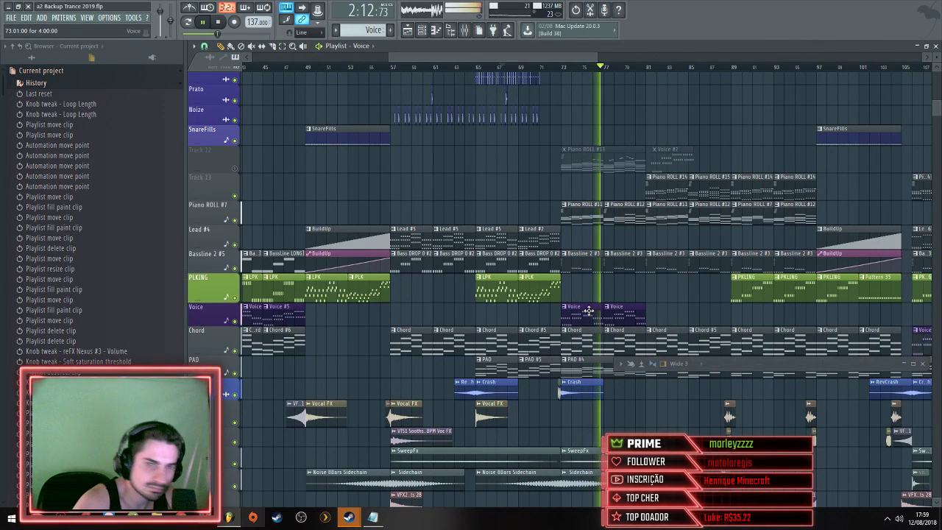
key(space)
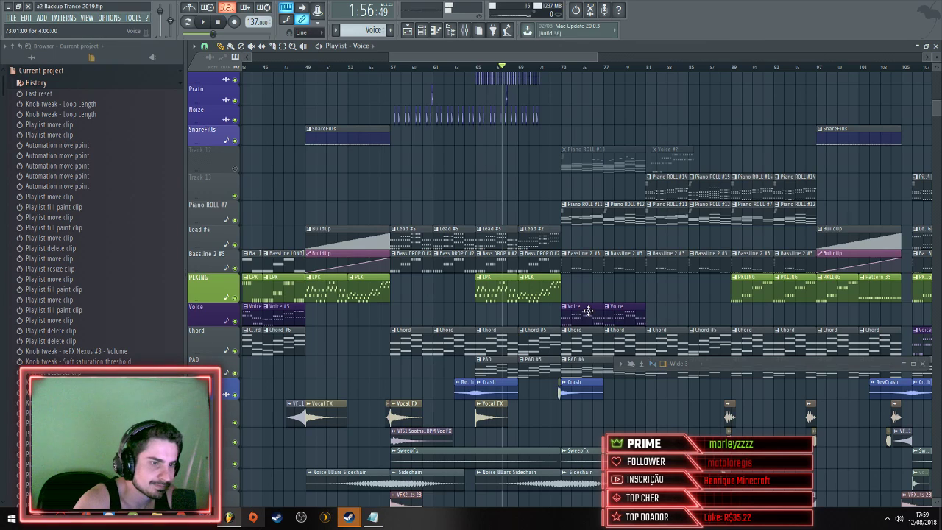
right_click(589, 310)
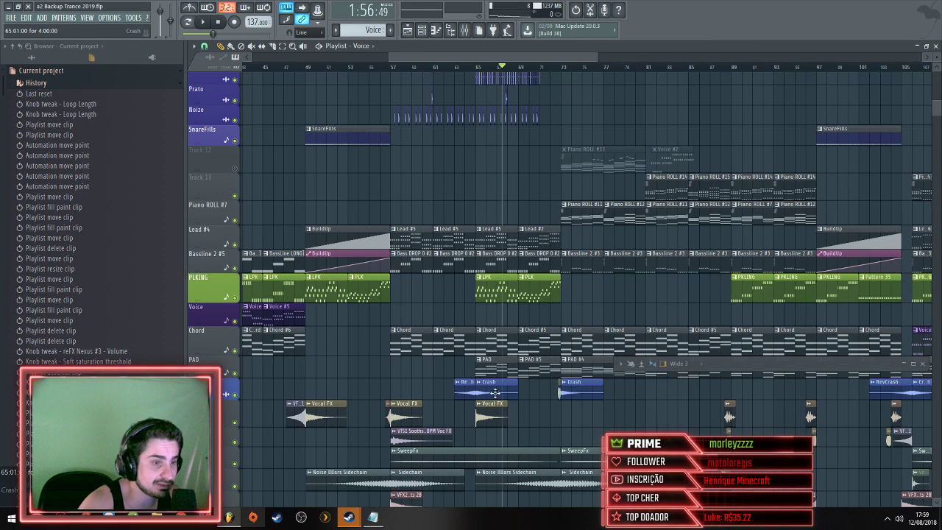
Place a RevCrash clip from bar 71 to bar 73 on the Vocal FX track and play the transition
scroll(565, 410, up, 3)
drag(565, 410, 541, 416)
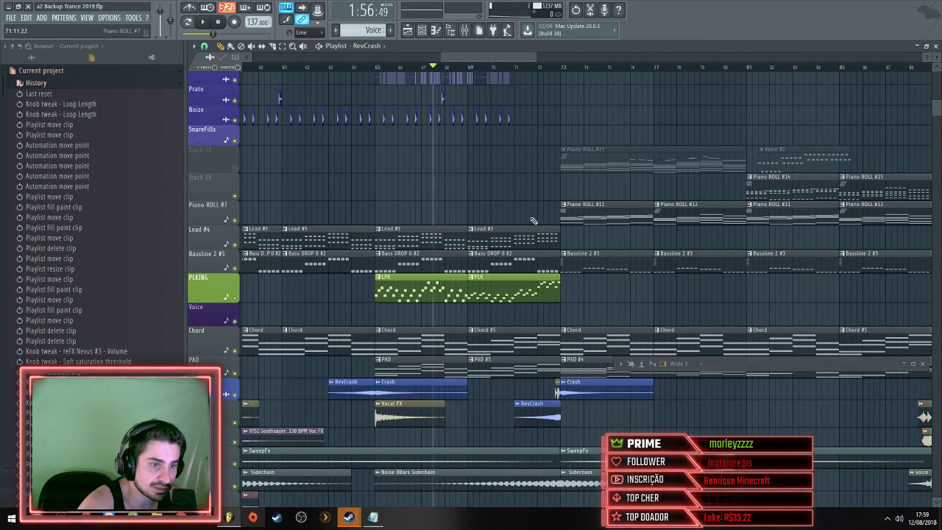
key(space)
scroll(585, 273, up, 4)
scroll(586, 272, up, 2)
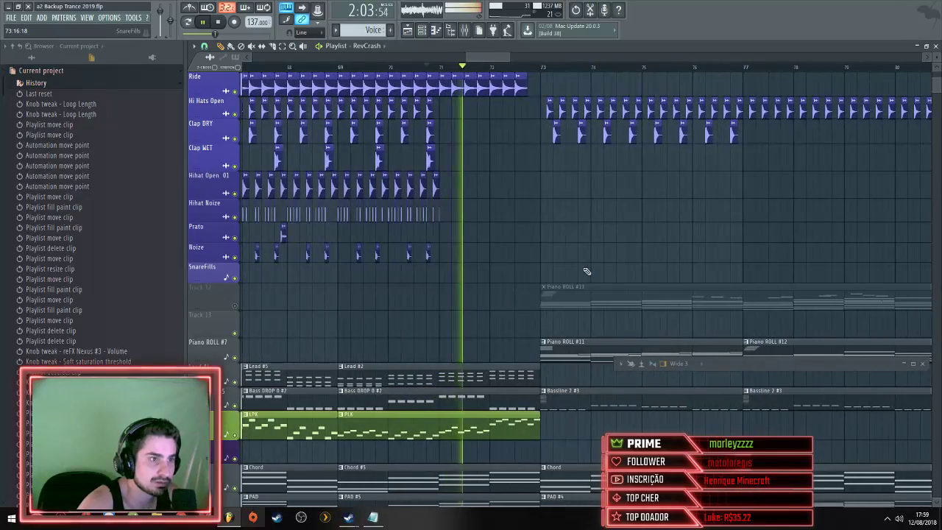
scroll(587, 272, down, 3)
scroll(571, 265, down, 4)
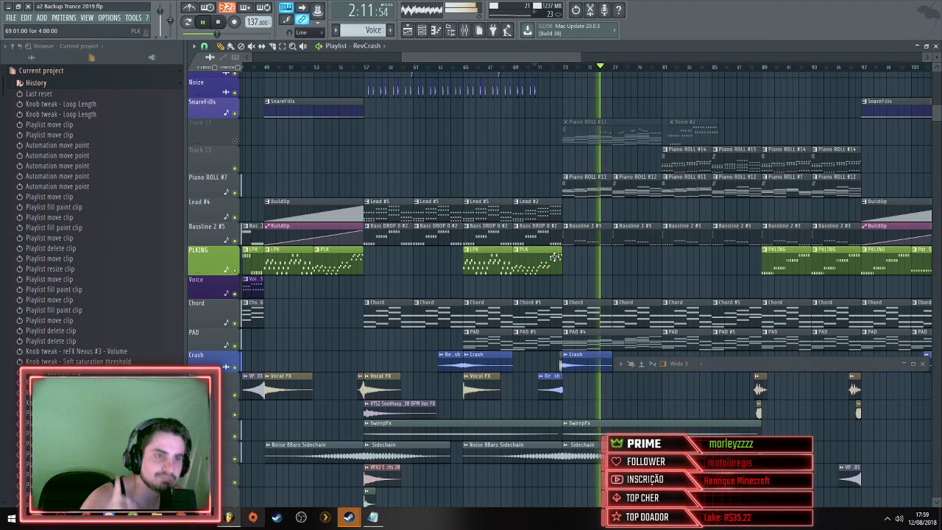
Try the section without the Piano ROLL #11 and Piano ROLL #12 clips at bars 81 and 85
scroll(747, 198, down, 4)
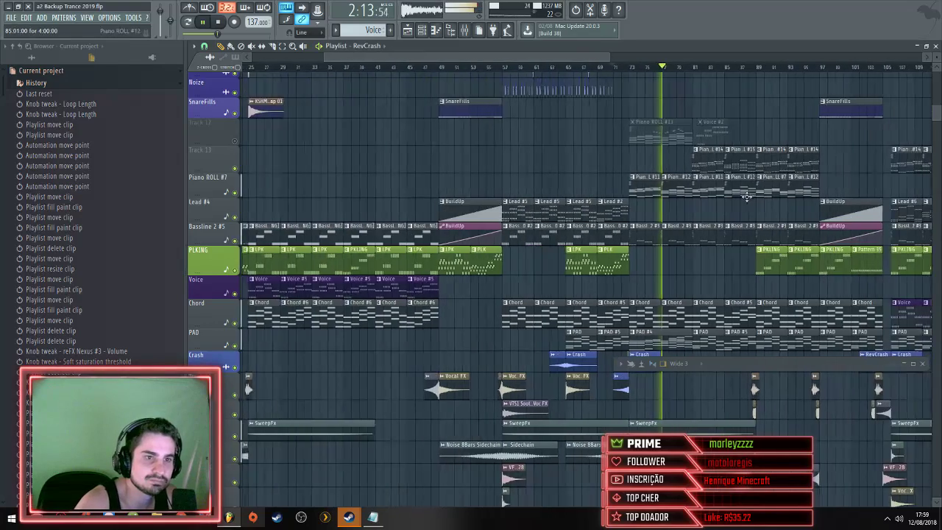
scroll(746, 197, up, 4)
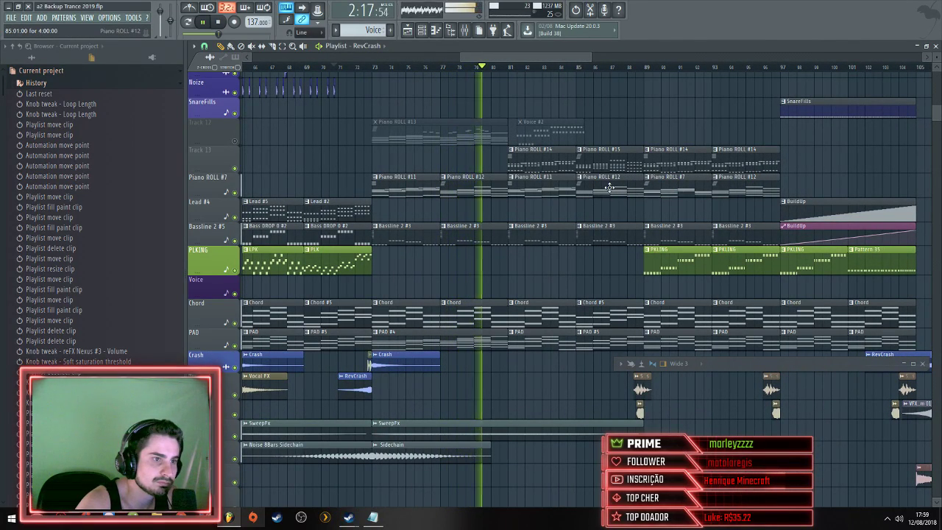
right_click(548, 187)
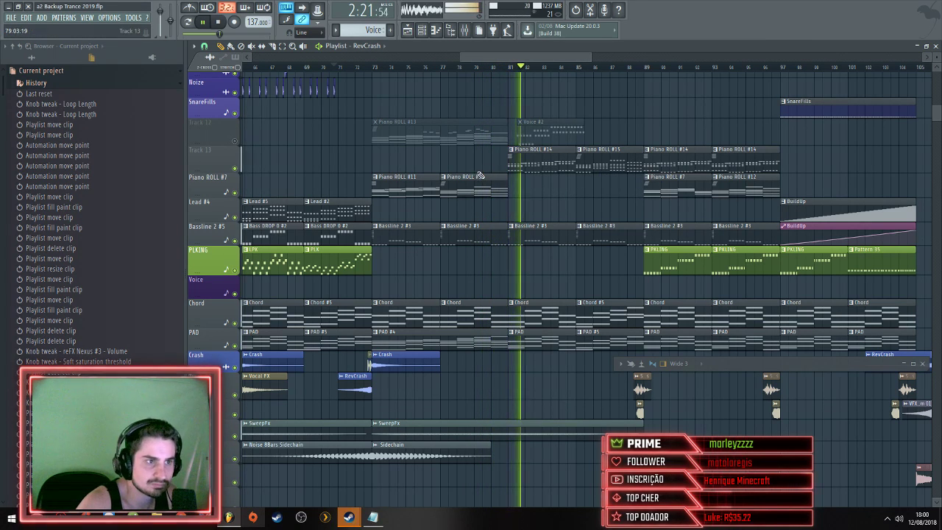
scroll(468, 161, down, 2)
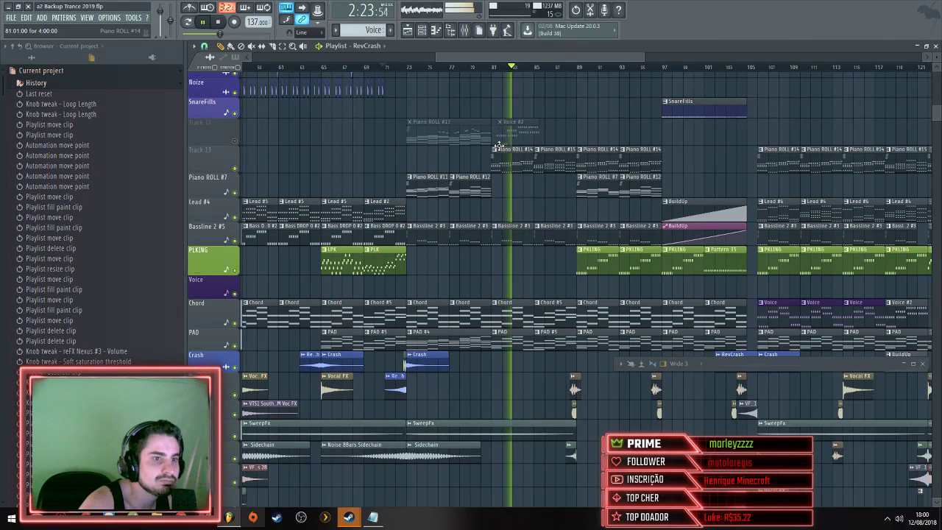
scroll(490, 158, up, 2)
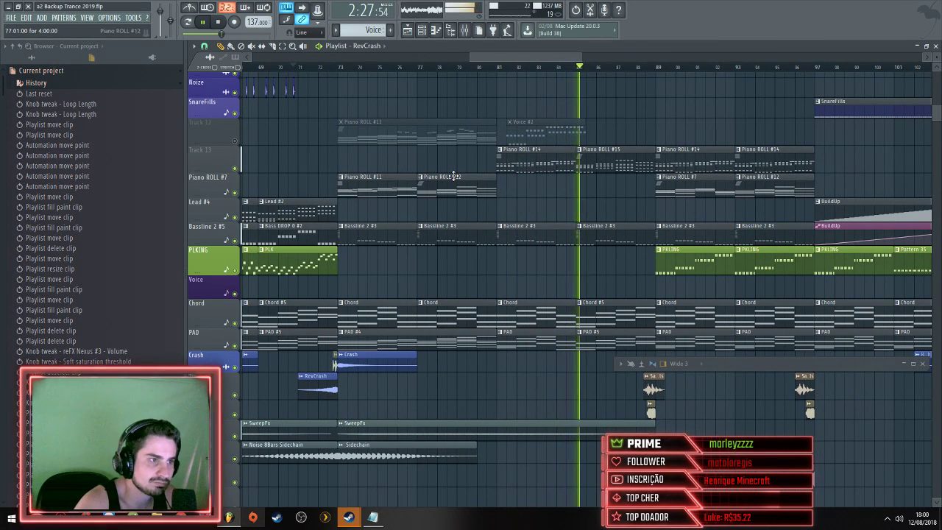
click(375, 183)
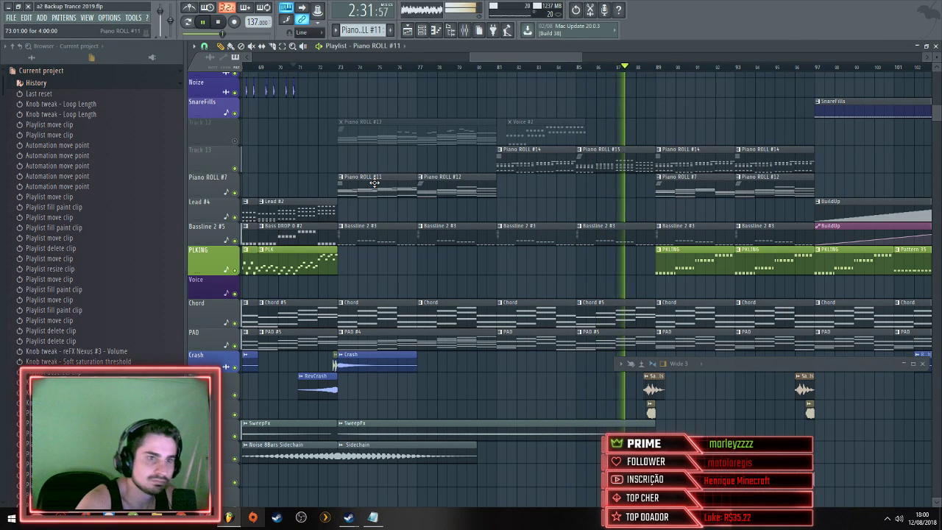
Delete the Piano ROLL #14 and #15 clips at bars 81 and 85, and place Piano ROLL #11 and #12 there on the Piano ROLL #7 track
ctrl+scroll(485, 142, down, 2)
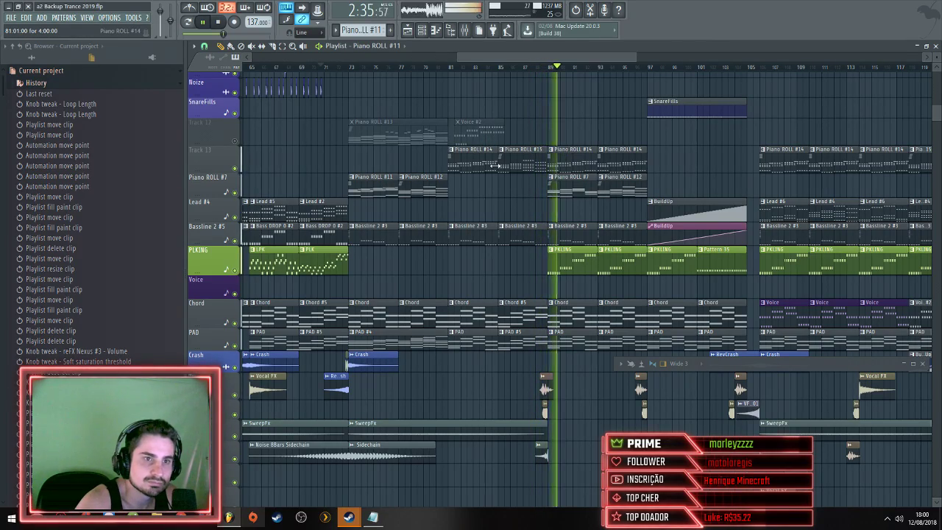
ctrl+scroll(441, 170, up, 3)
ctrl+scroll(399, 175, down, 2)
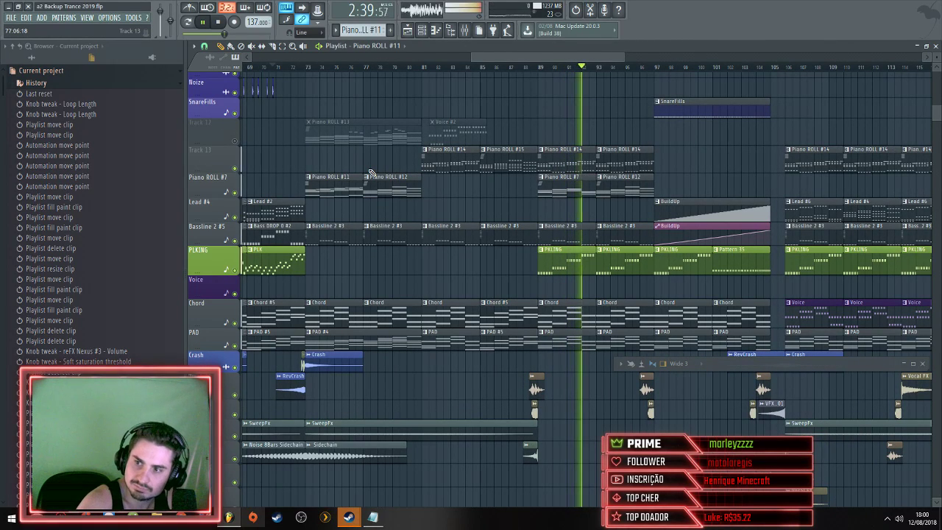
key(space)
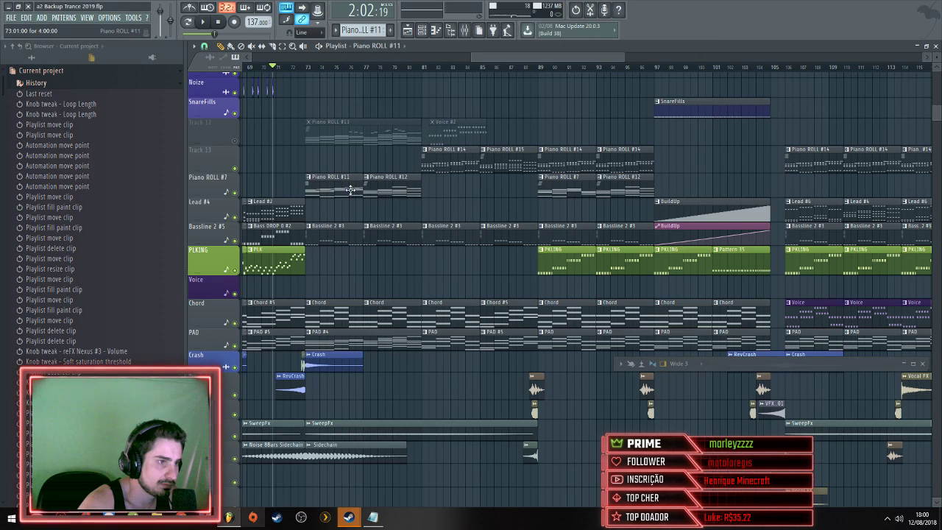
right_click(490, 166)
right_click(458, 161)
key(space)
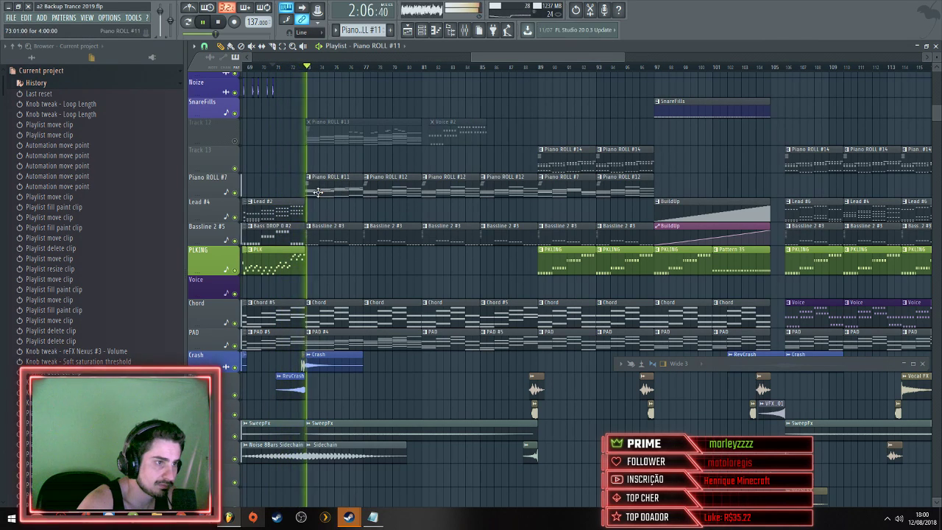
click(442, 189)
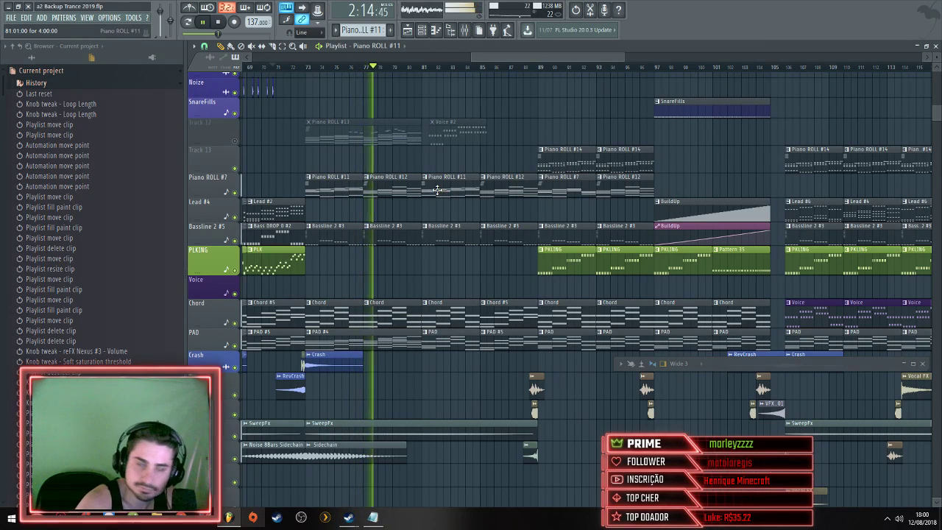
Examine the kick, hi-hat and clap parts between bars 73 and 89 during playback
scroll(319, 185, up, 5)
scroll(297, 193, down, 5)
scroll(297, 194, up, 1)
scroll(297, 194, up, 5)
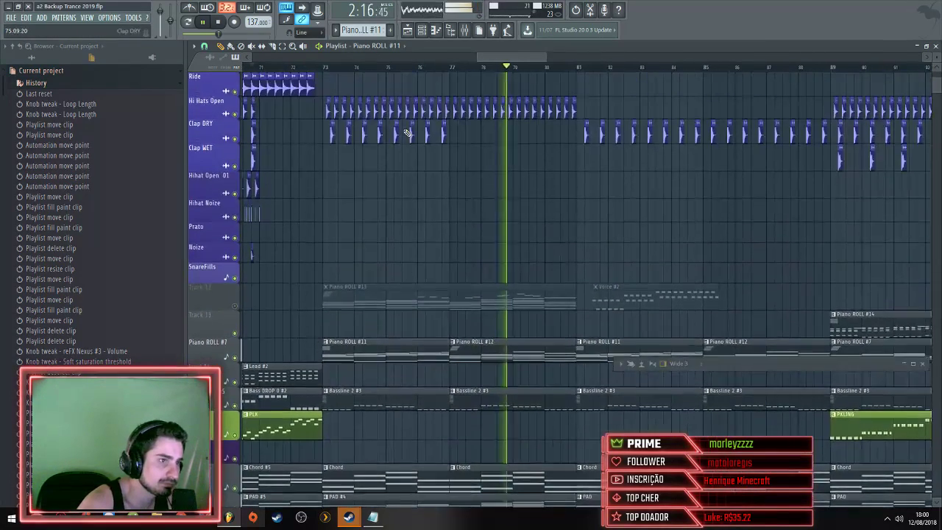
scroll(451, 162, up, 2)
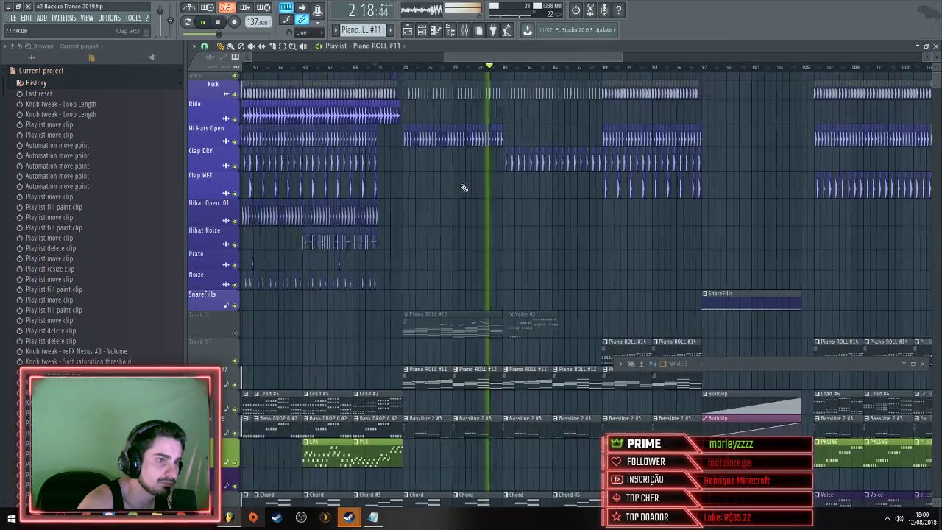
scroll(451, 164, right, 1)
scroll(453, 169, right, 2)
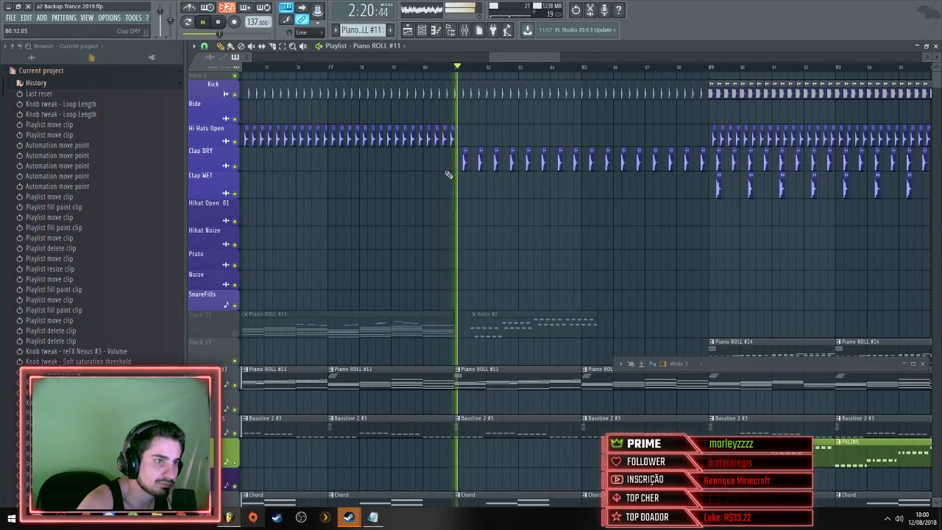
scroll(429, 155, down, 3)
scroll(424, 156, down, 2)
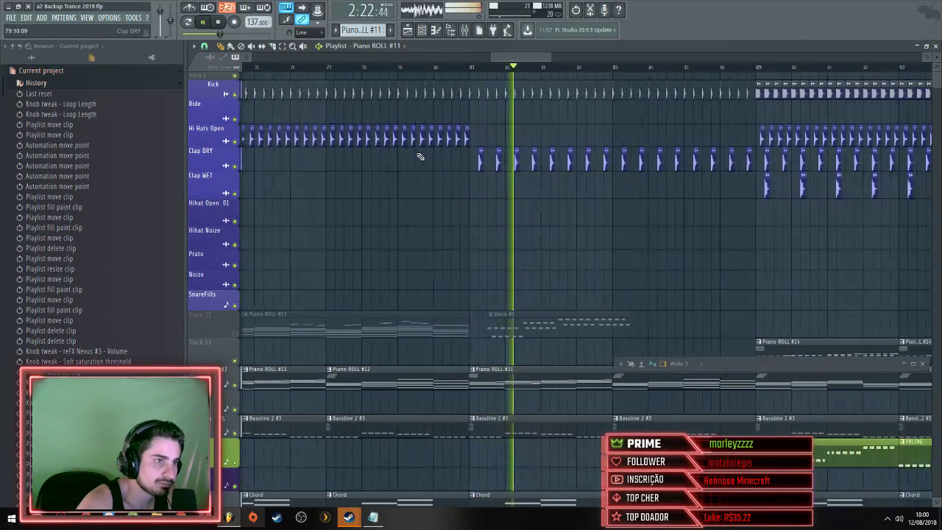
scroll(419, 154, up, 2)
scroll(420, 150, down, 3)
scroll(414, 149, down, 1)
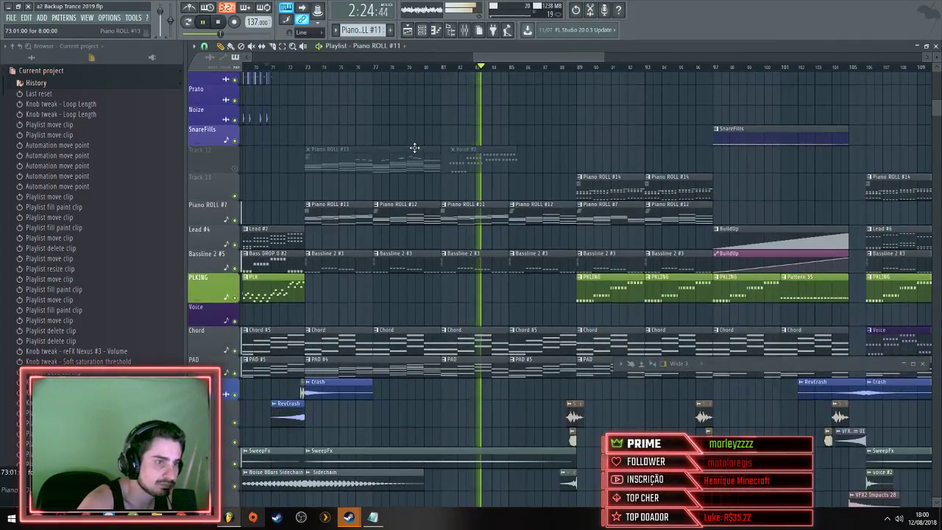
Save the project
scroll(412, 147, down, 2)
scroll(414, 155, down, 3)
scroll(415, 158, up, 2)
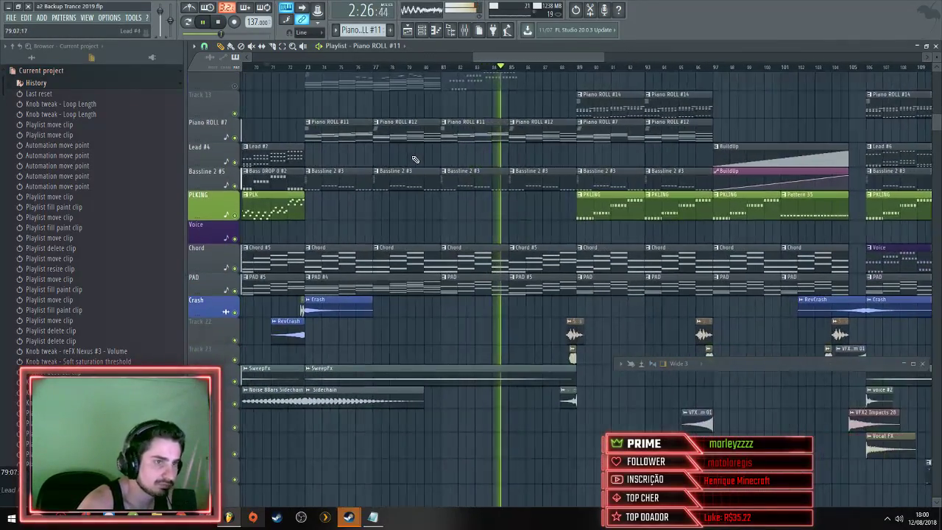
scroll(414, 158, down, 2)
scroll(414, 159, up, 2)
scroll(414, 160, down, 1)
key(ctrl+s)
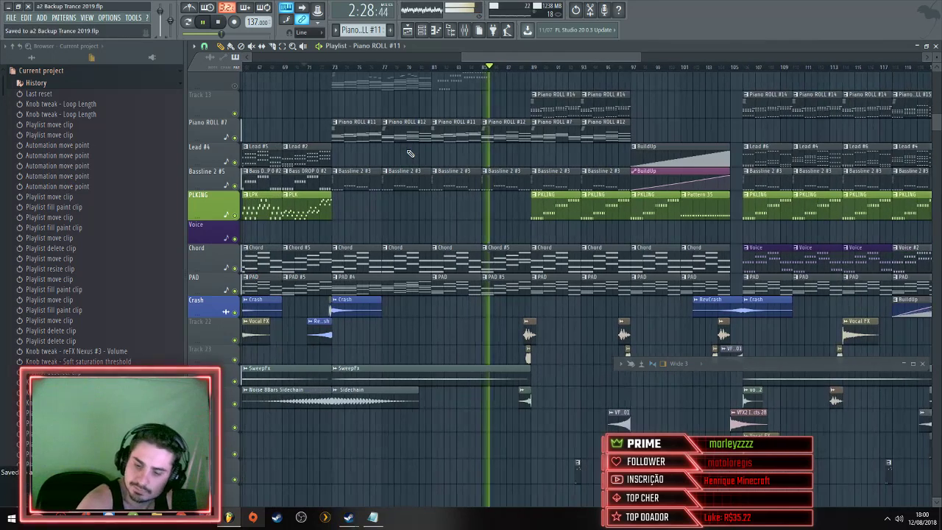
Delete the Piano ROLL #7 and Piano ROLL #12 clips at bars 89 and 93 on the Piano ROLL #7 track
scroll(410, 153, up, 1)
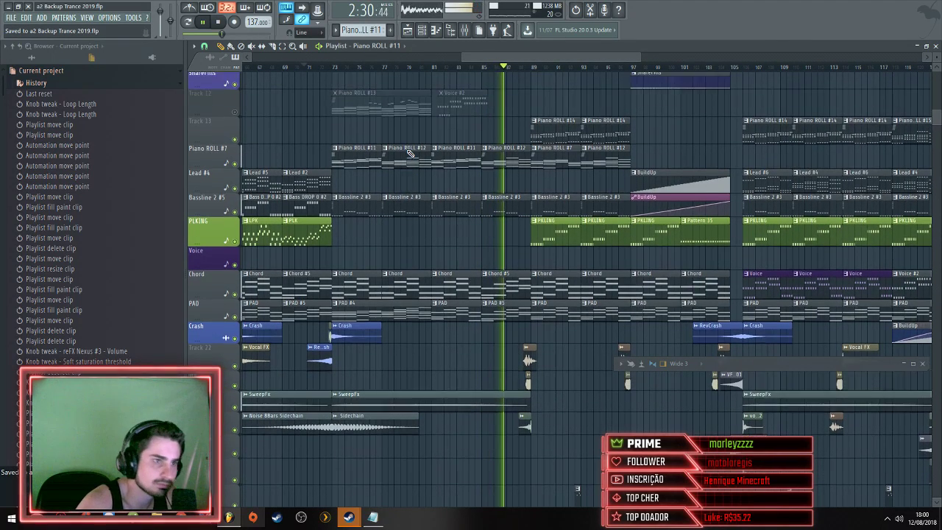
right_click(556, 166)
right_click(589, 168)
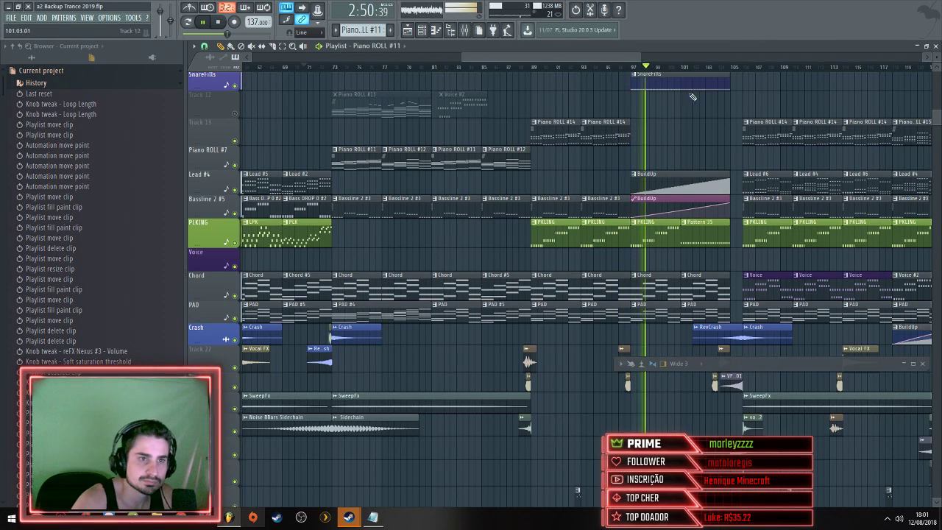
Delete the two PKLING clips at bars 89 and 93, leaving the PKLING clip at bar 97 in place
scroll(775, 239, right, 3)
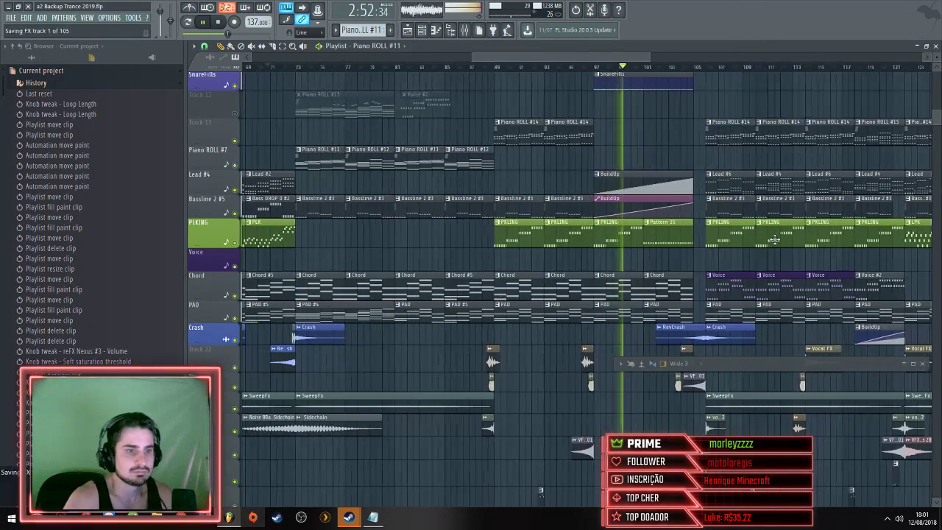
scroll(596, 243, left, 4)
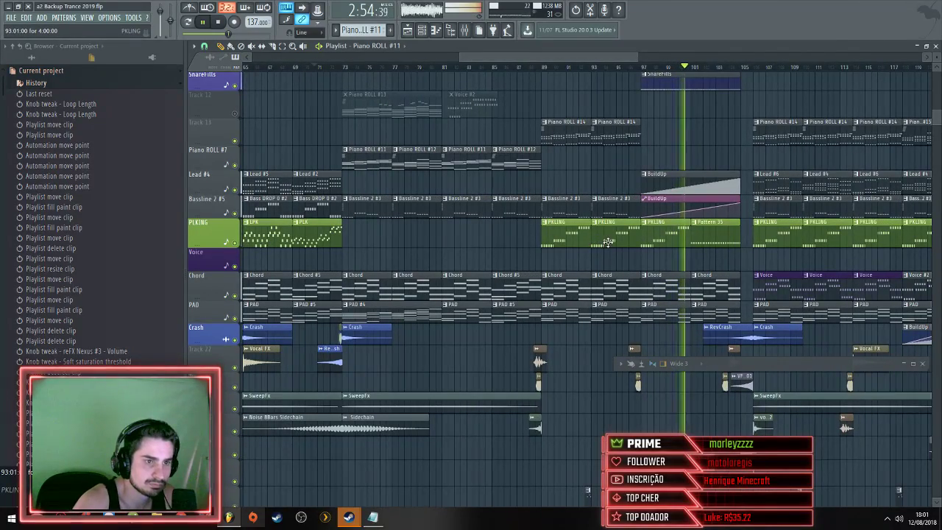
scroll(561, 246, down, 3)
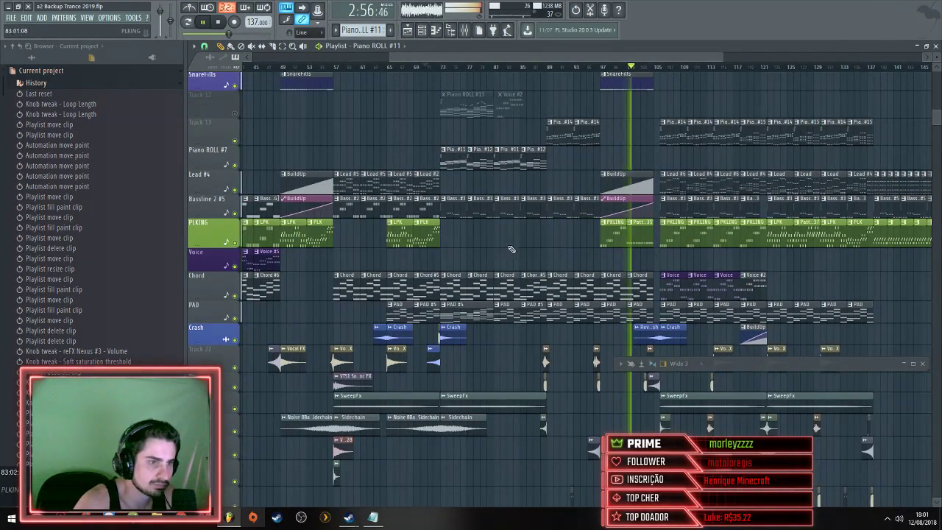
scroll(611, 228, up, 2)
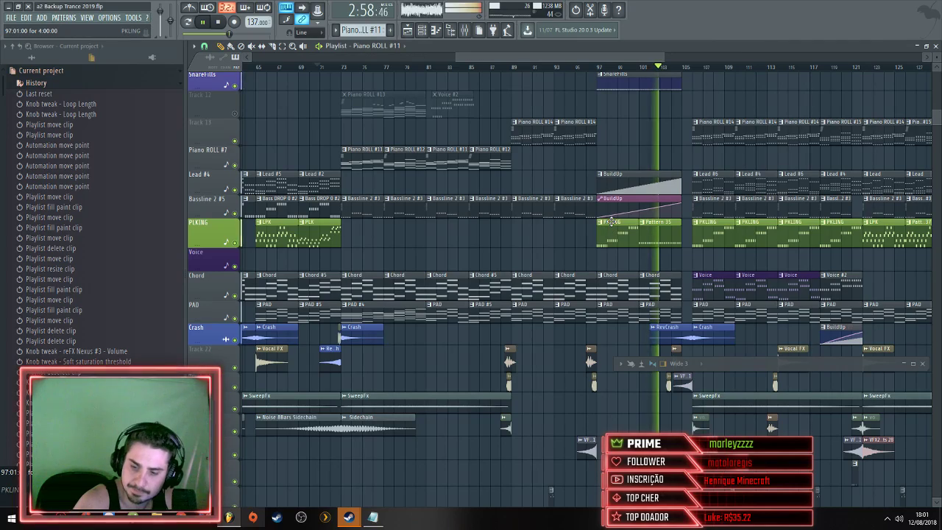
Delete the three Voice clips at bars 106, 110 and 114 on the Chord track
scroll(611, 220, down, 3)
scroll(572, 238, up, 2)
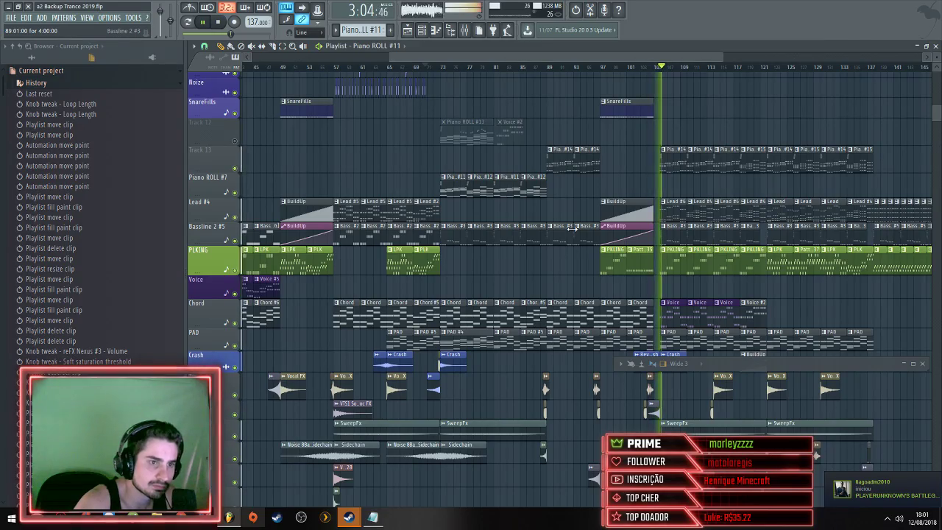
scroll(572, 228, down, 2)
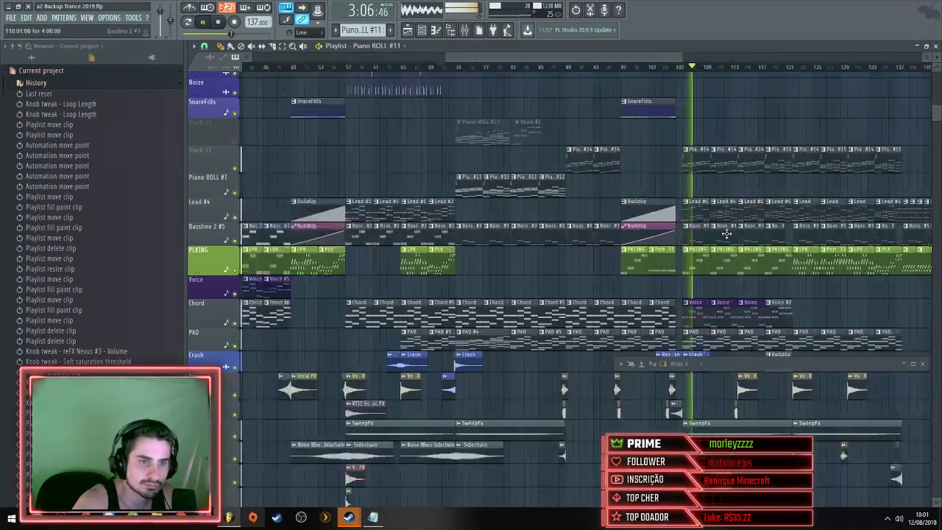
scroll(792, 224, up, 2)
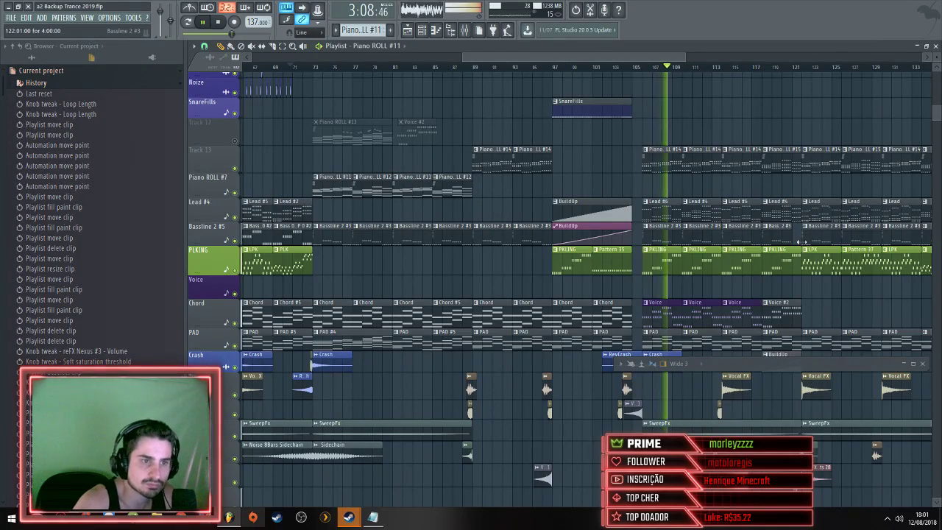
scroll(706, 266, down, 3)
scroll(696, 300, up, 2)
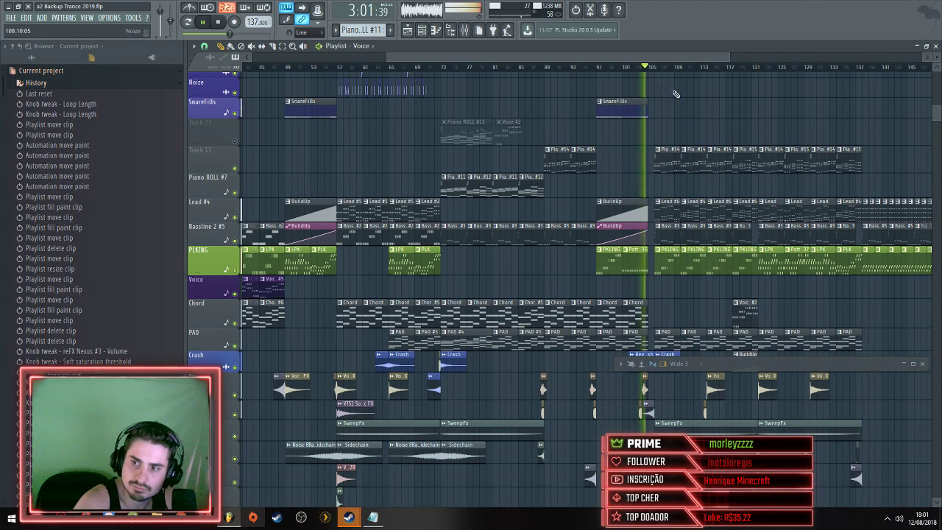
Examine the second drop from bar 106 and its surrounding clips during playback
scroll(676, 94, up, 1)
scroll(680, 94, down, 3)
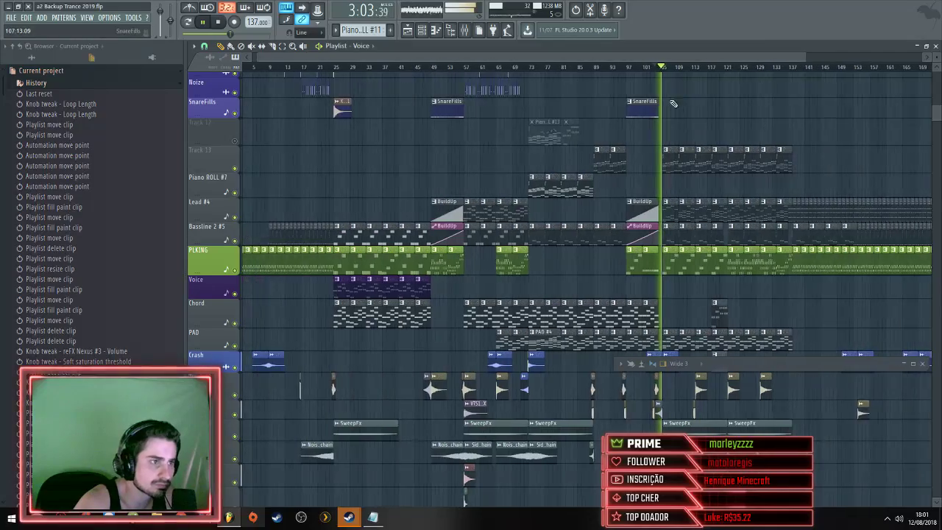
scroll(674, 98, up, 3)
scroll(668, 101, down, 2)
scroll(668, 101, up, 2)
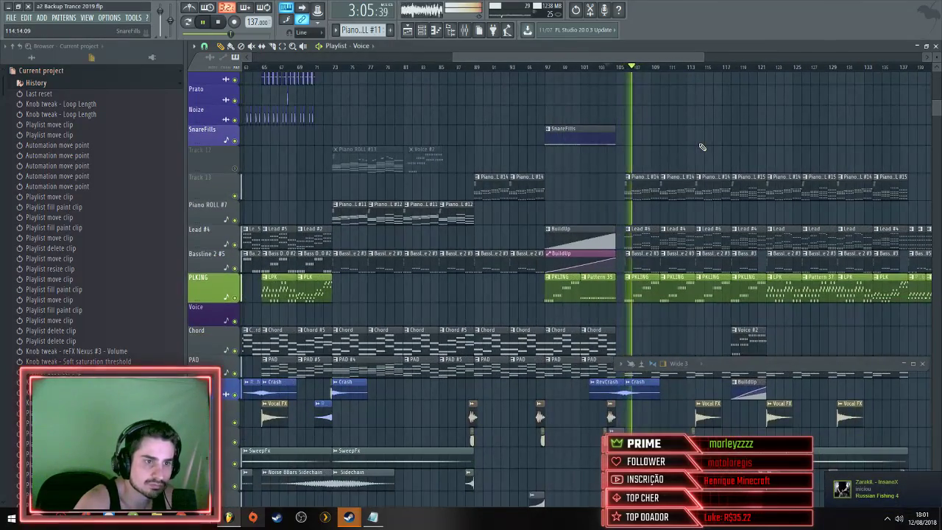
scroll(701, 143, up, 1)
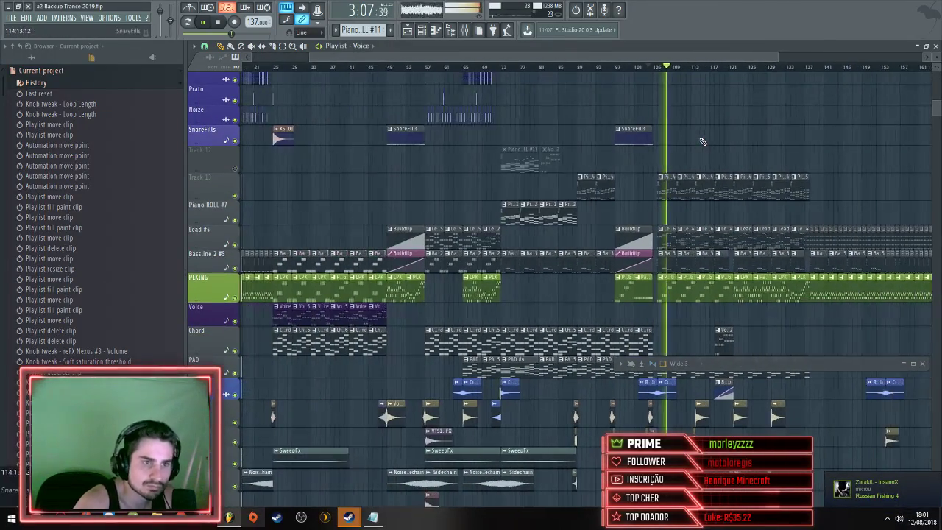
scroll(700, 142, down, 1)
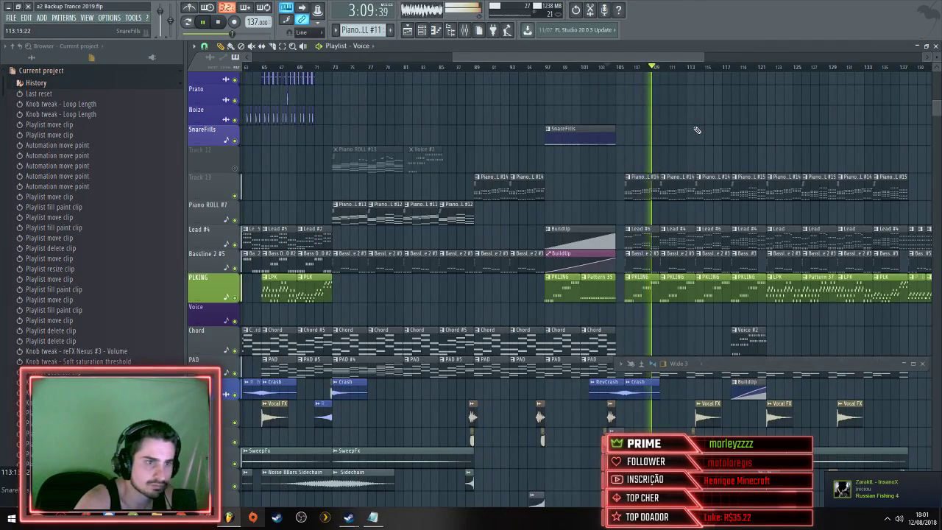
scroll(685, 154, up, 2)
scroll(651, 180, down, 1)
scroll(651, 181, down, 1)
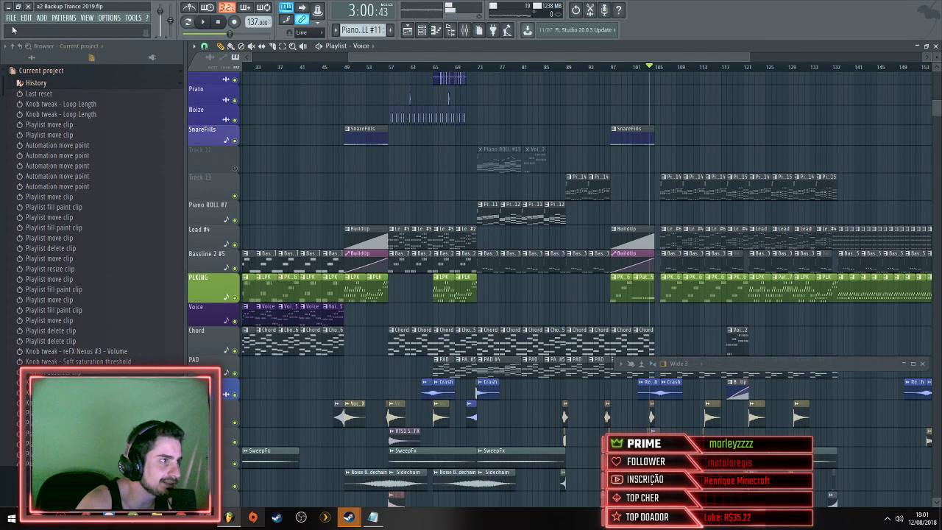
Save the current project file with the removed piano, PKLING and voice clips
click(11, 17)
click(33, 60)
scroll(615, 91, up, 2)
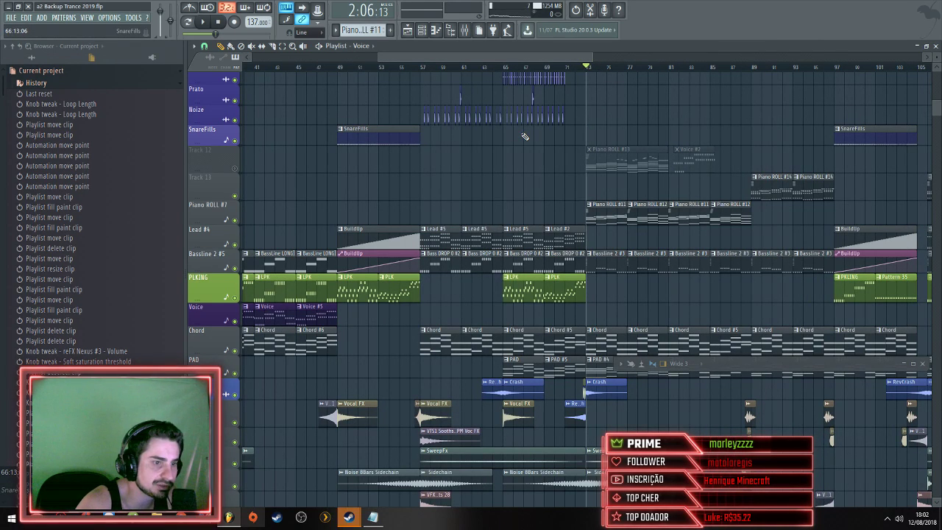
Play the intro from about bar 7, then the breakdown from about bars 27 and 33
scroll(525, 136, down, 3)
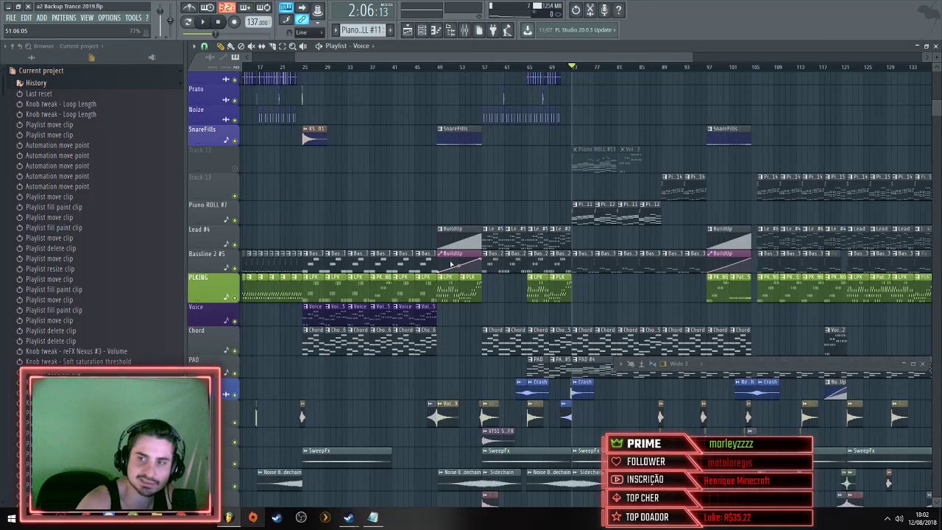
drag(540, 55, 284, 81)
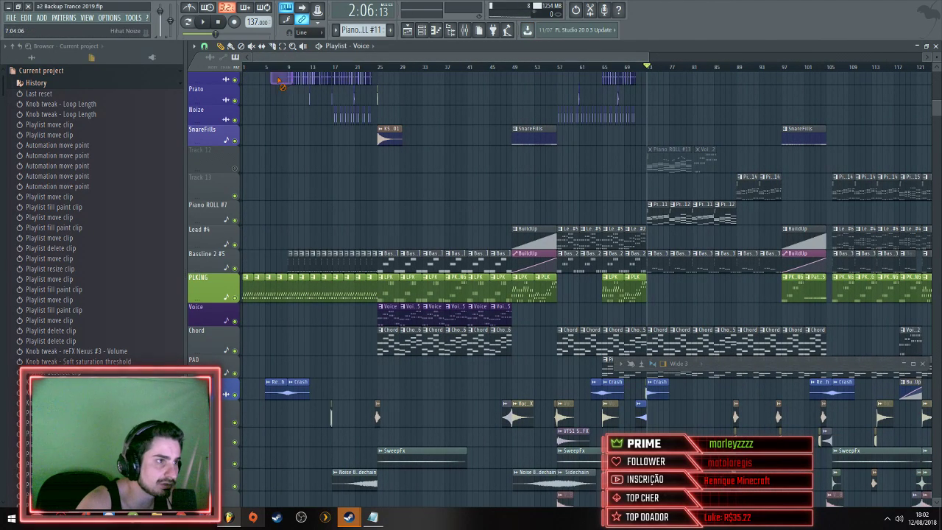
click(274, 67)
key(space)
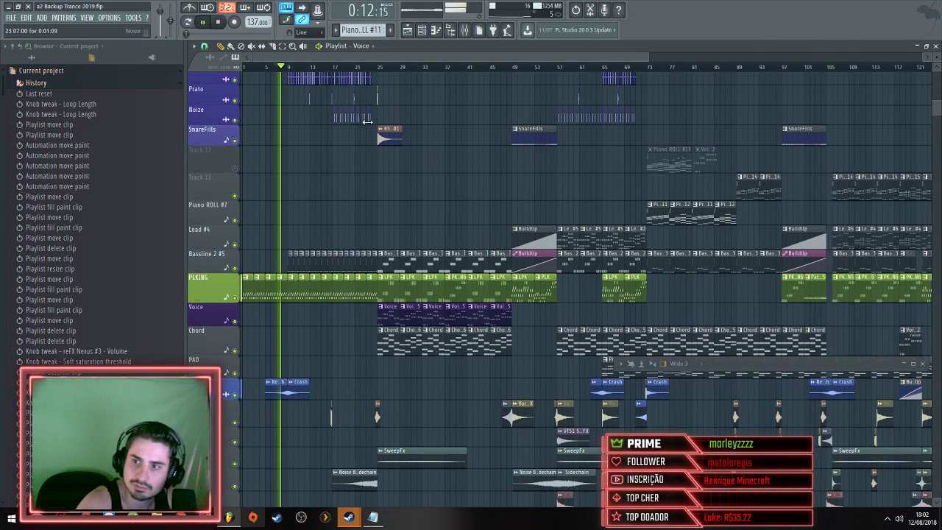
click(388, 67)
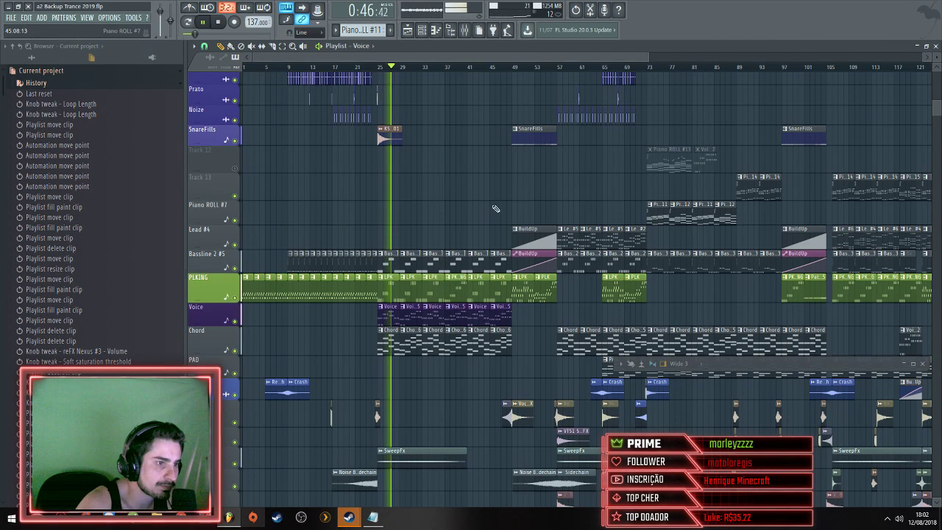
scroll(396, 250, up, 2)
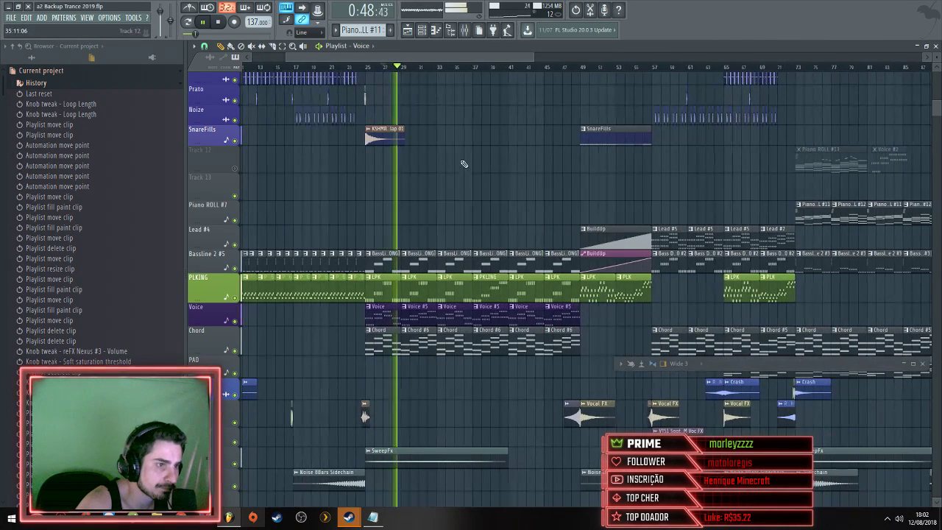
click(441, 67)
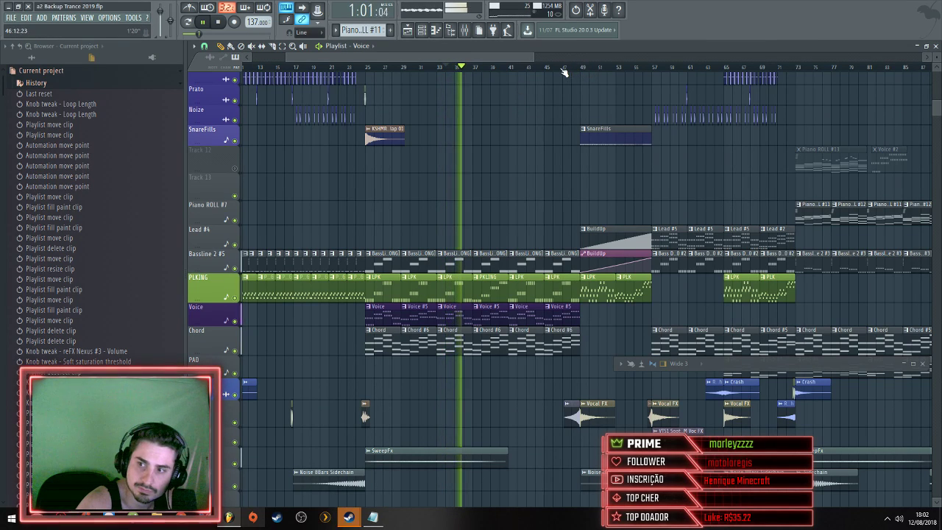
Check the drum tracks above the breakdown between bars 25 and 49 and save the project
scroll(552, 90, up, 5)
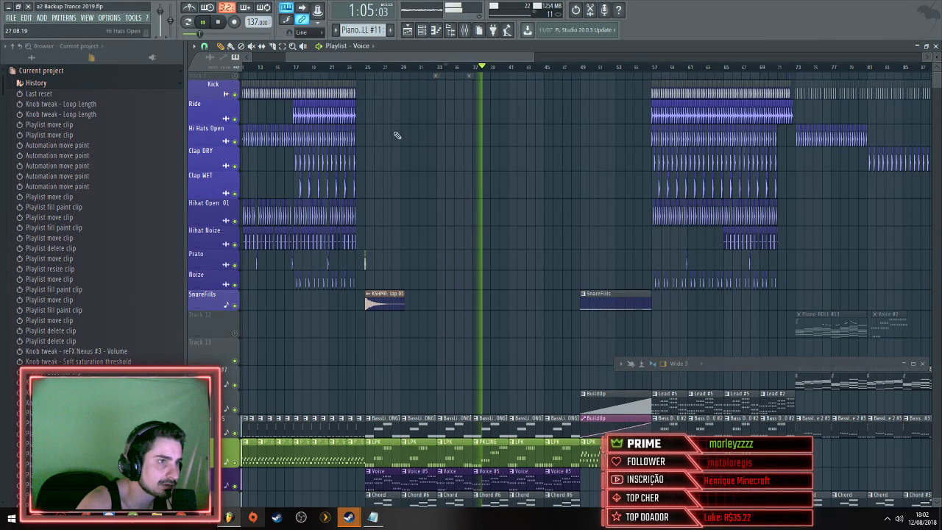
scroll(464, 166, down, 5)
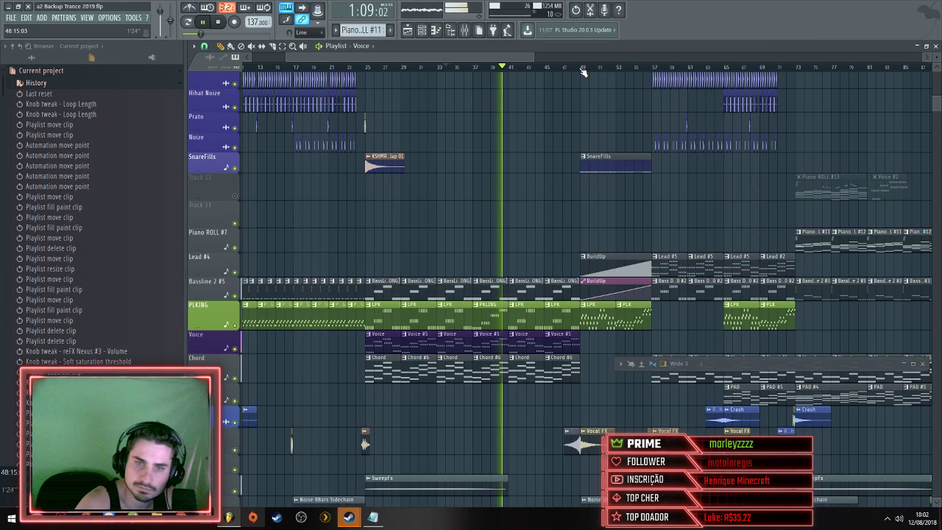
scroll(578, 73, down, 2)
key(ctrl+s)
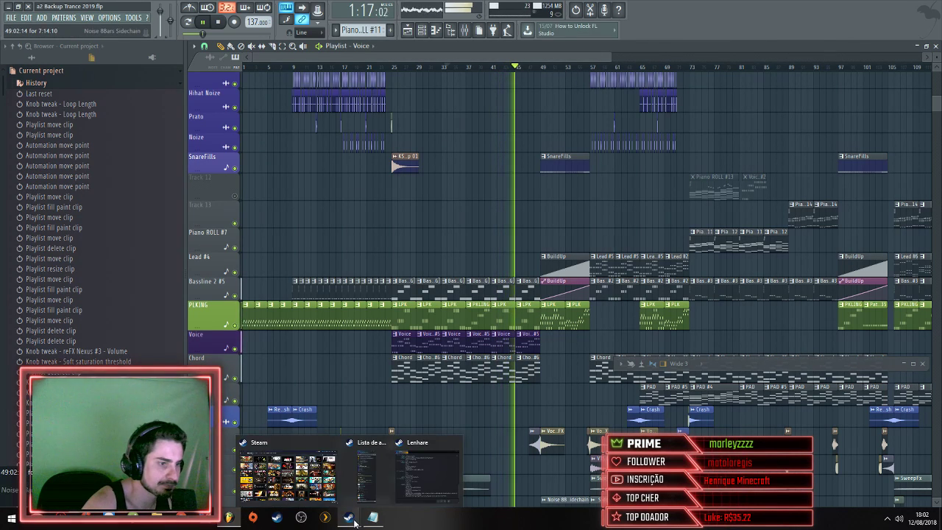
Switch to the open Steam chat and send the messages "s" and "kkkkkk"
click(423, 472)
text(s)
key(Return)
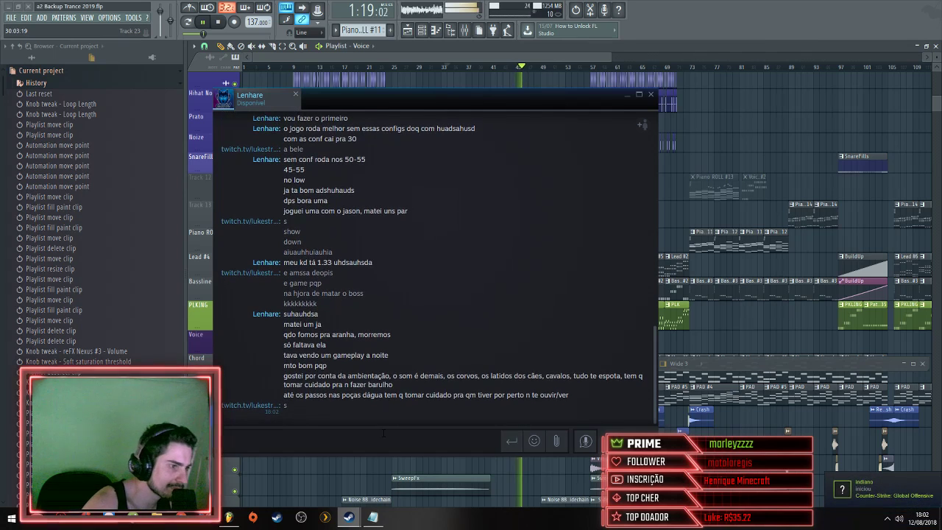
text(kkkkkk)
key(Return)
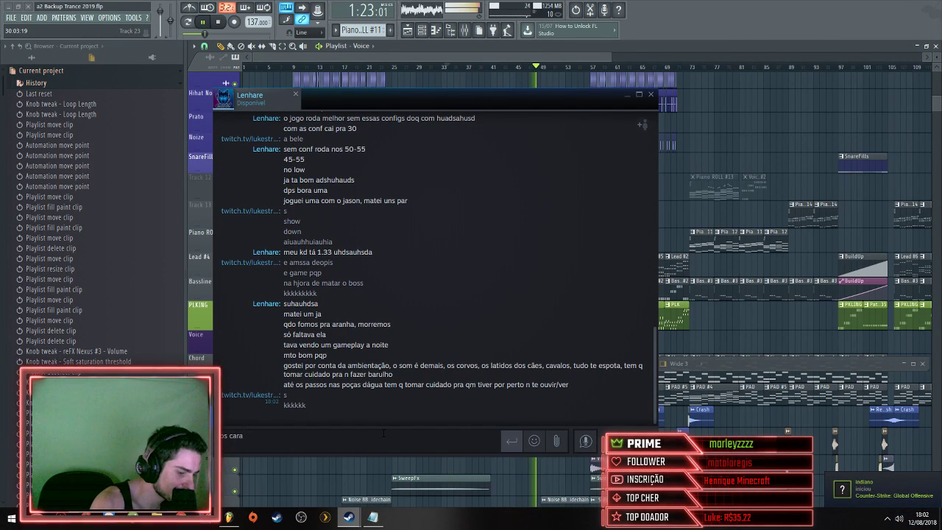
Send the chat messages "os cara entrando em panic" and "quando levei os 2 la", and return to the FL Studio playlist
text(m panic)
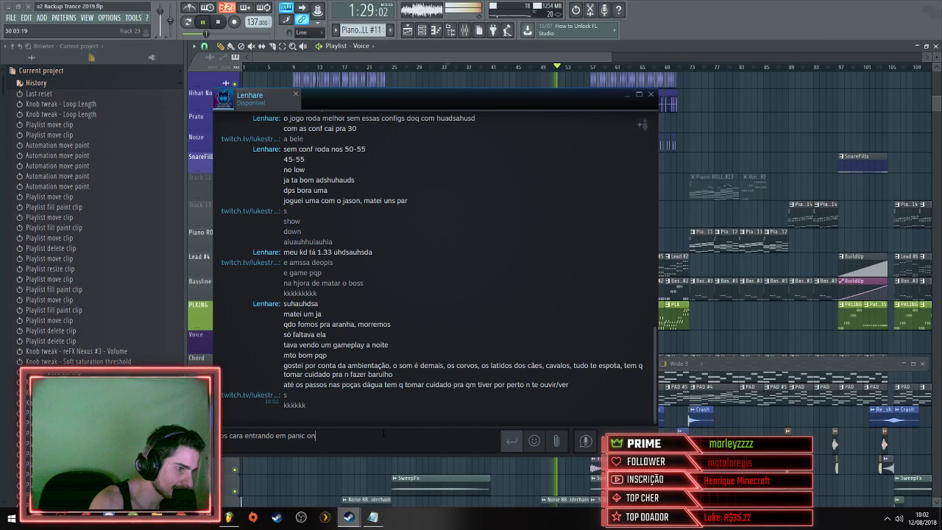
key(Return)
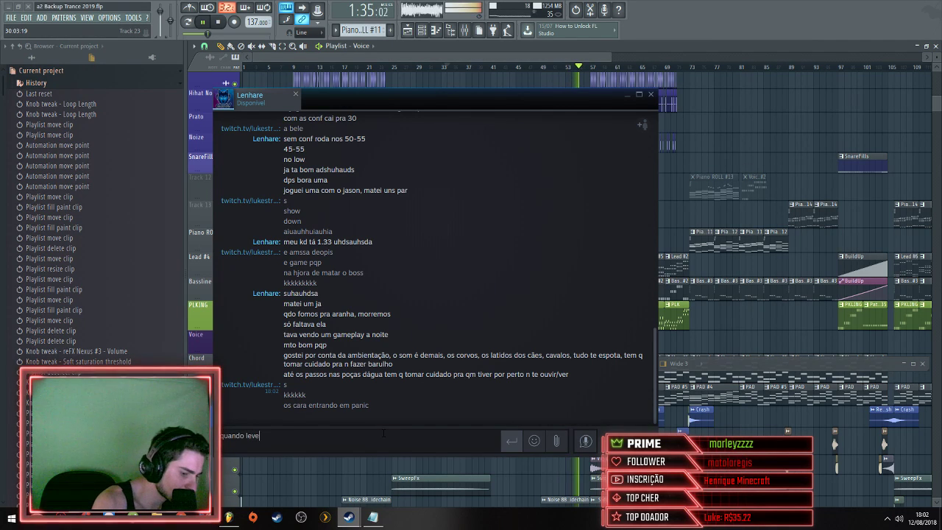
text(quando levei os 2)
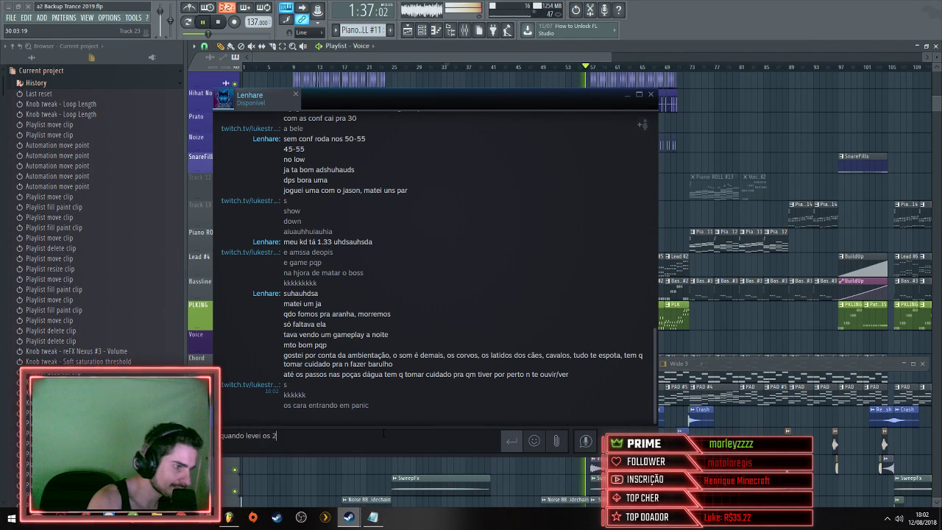
text( la)
key(Return)
click(755, 337)
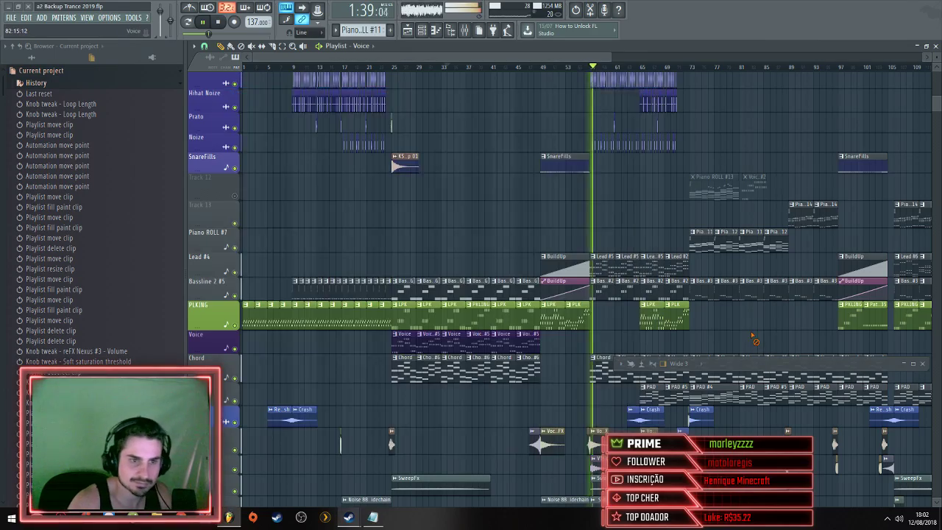
scroll(754, 336, down, 2)
scroll(546, 266, up, 3)
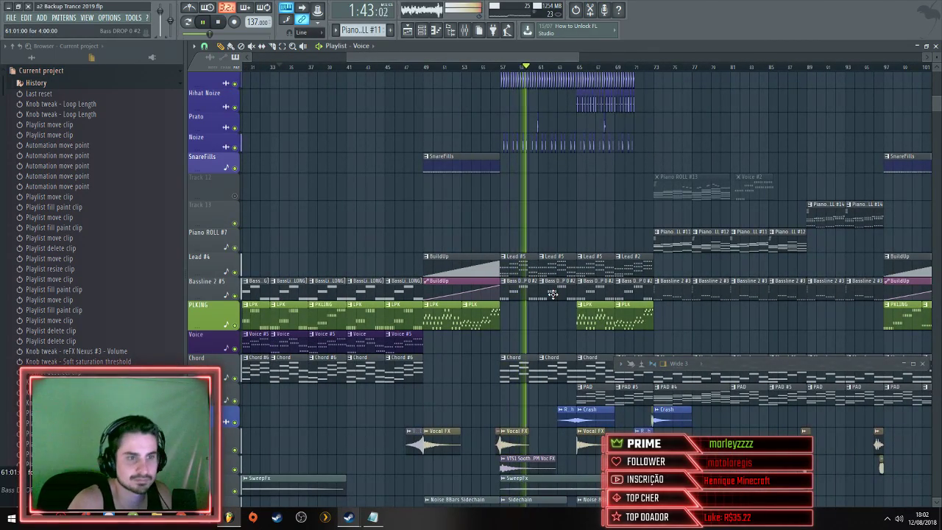
scroll(559, 291, up, 2)
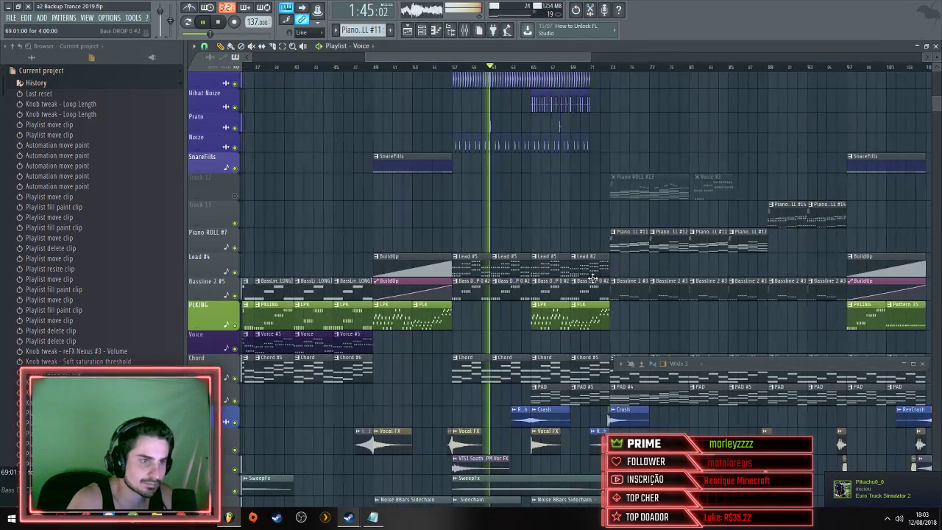
Examine the piano, bassline and drum tracks between bars 57 and 97 while the track plays
scroll(596, 277, down, 3)
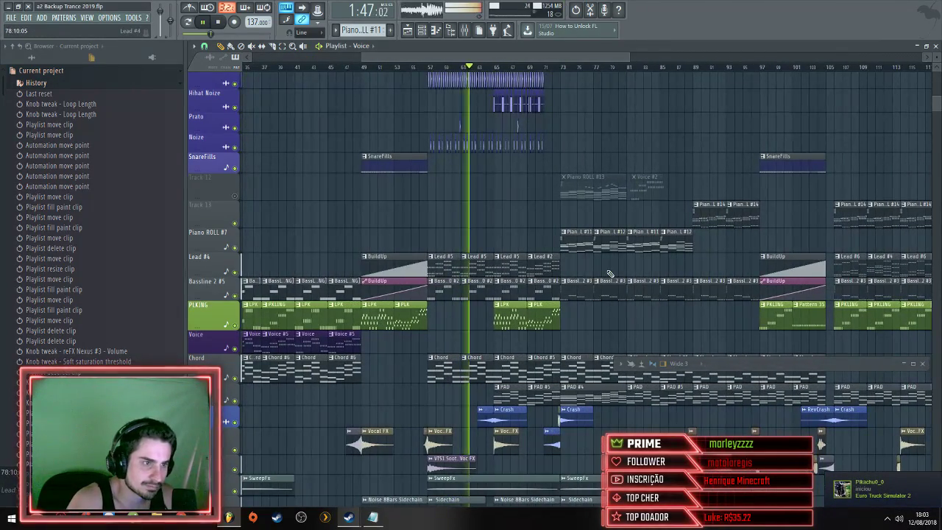
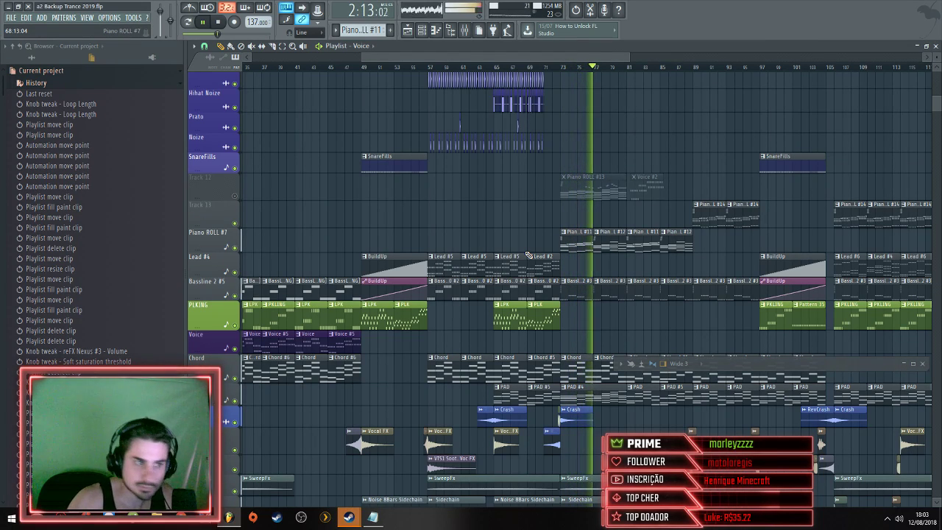
scroll(632, 364, down, 3)
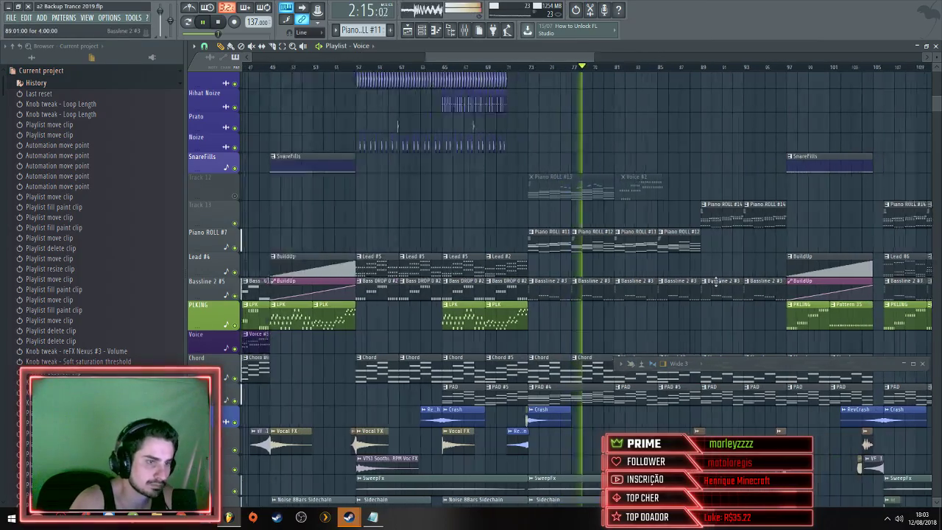
scroll(664, 312, up, 2)
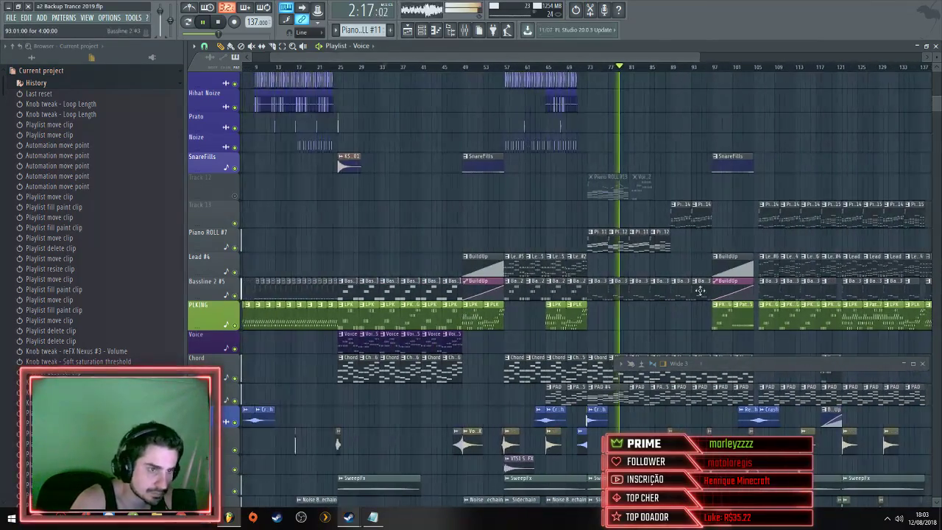
scroll(722, 275, down, 3)
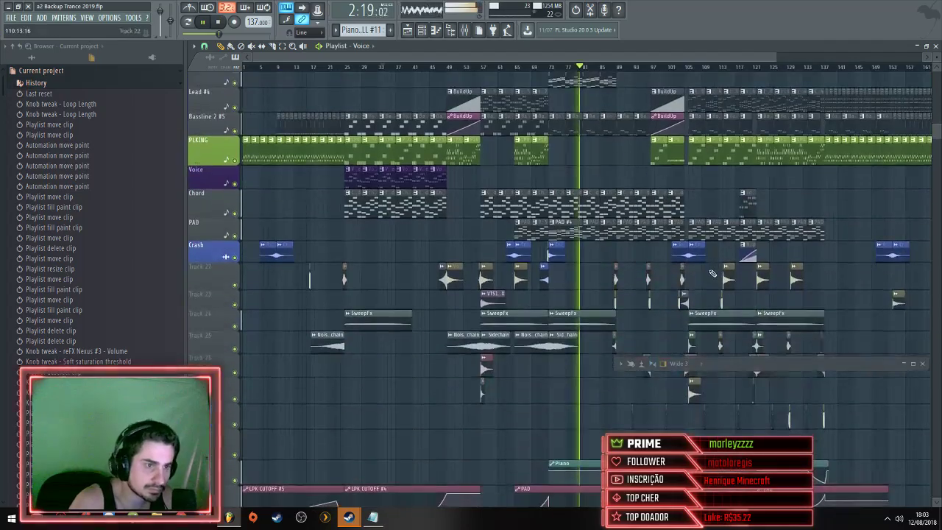
scroll(560, 268, up, 3)
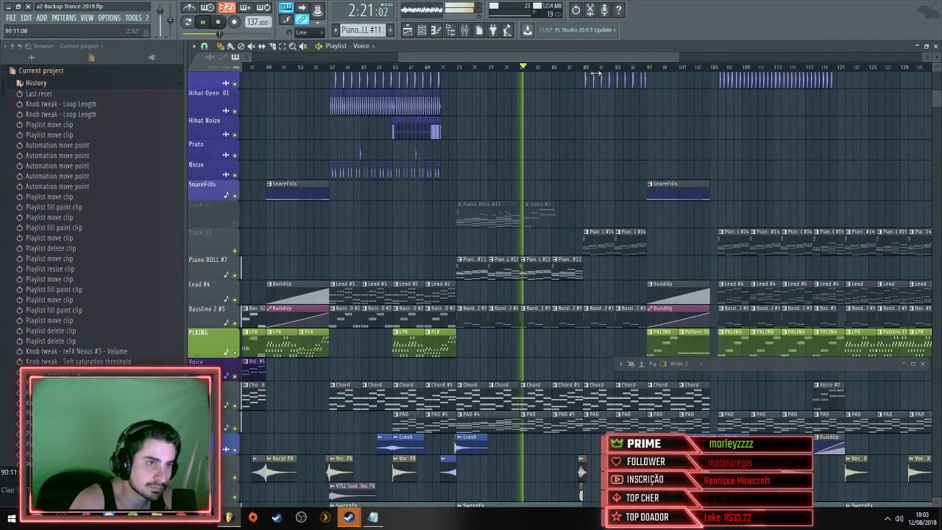
scroll(589, 75, up, 5)
scroll(538, 96, down, 2)
scroll(530, 95, up, 2)
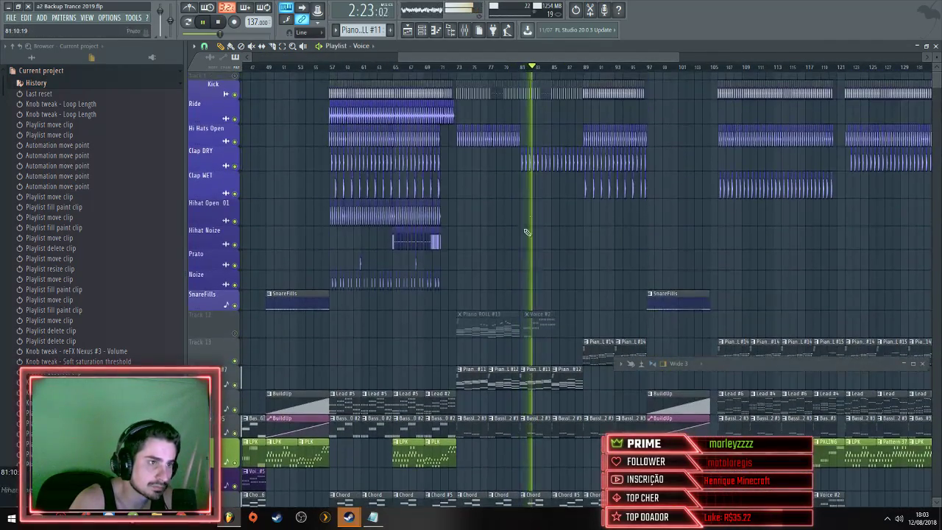
scroll(513, 96, up, 2)
scroll(516, 103, up, 1)
scroll(547, 209, down, 10)
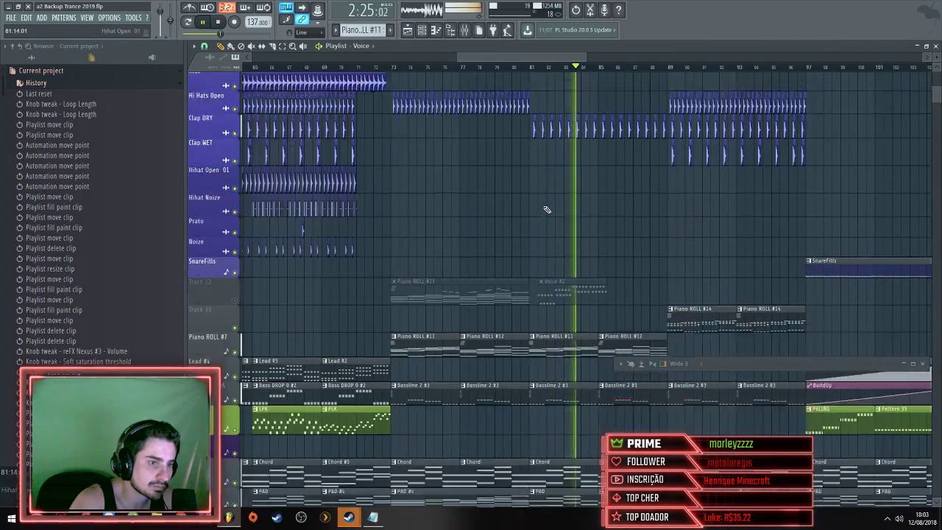
scroll(559, 206, up, 10)
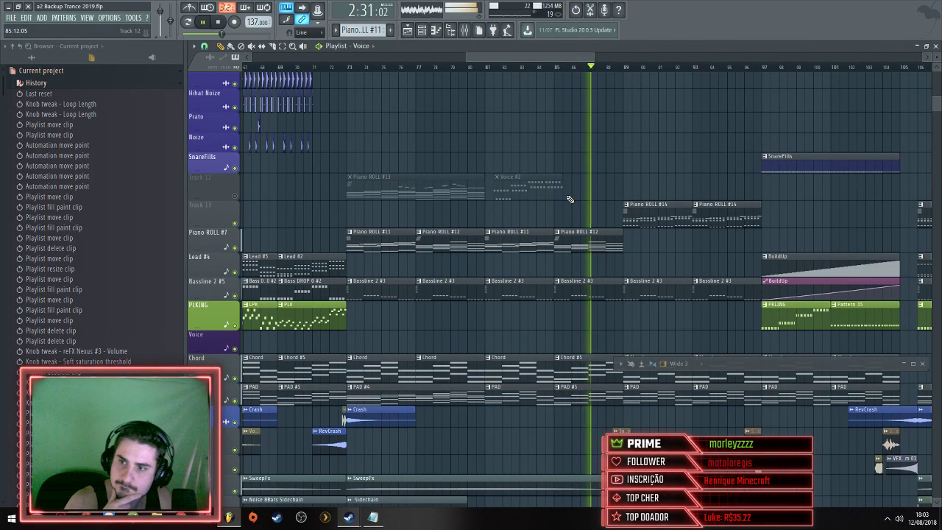
scroll(569, 198, down, 2)
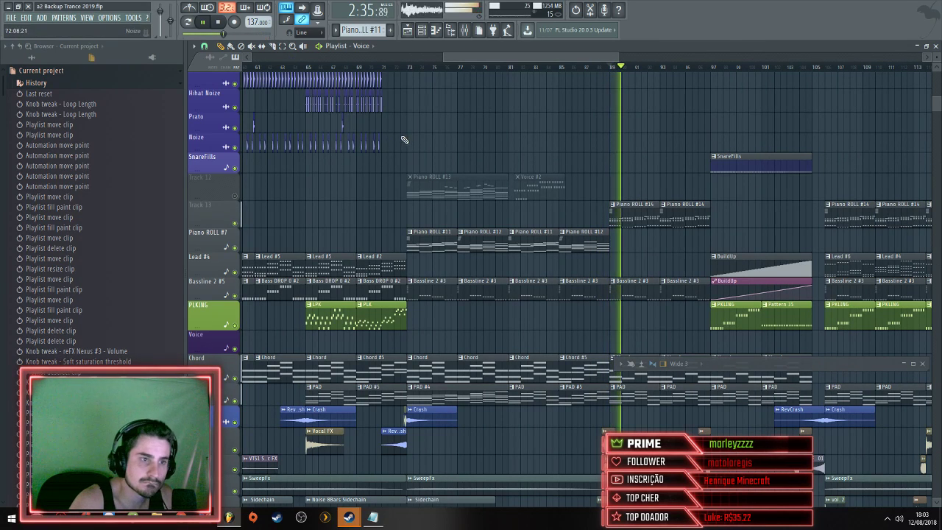
Stop playback and save the current project
click(11, 17)
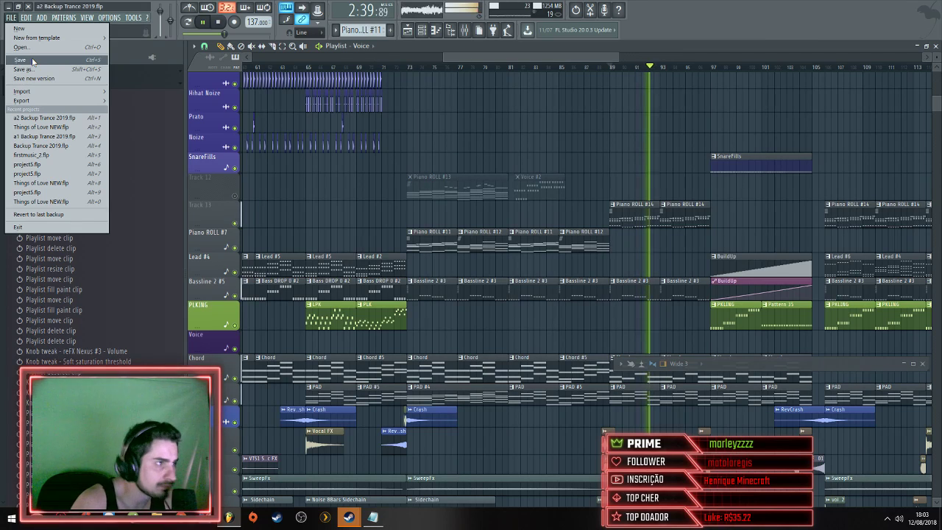
click(33, 61)
key(space)
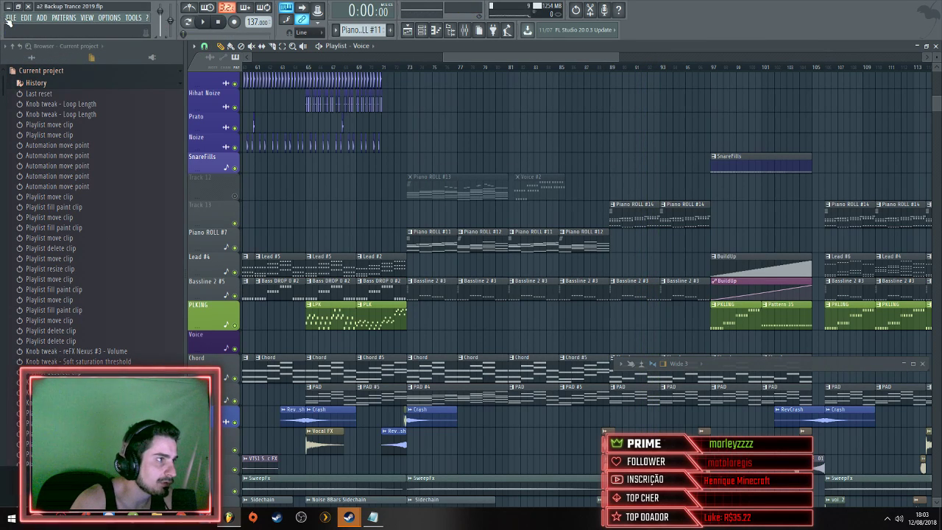
click(9, 20)
click(29, 59)
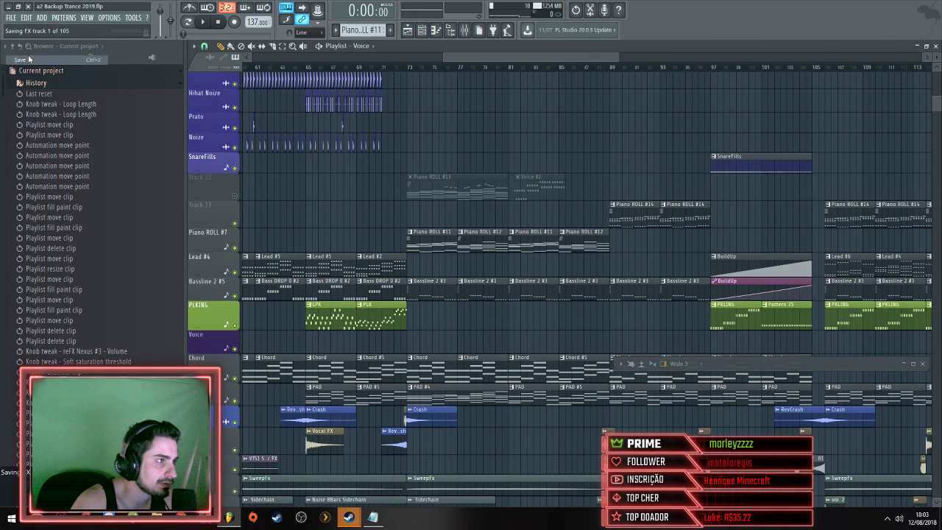
Open the recent project Things of Love NEW.flp and play it from the start
click(11, 17)
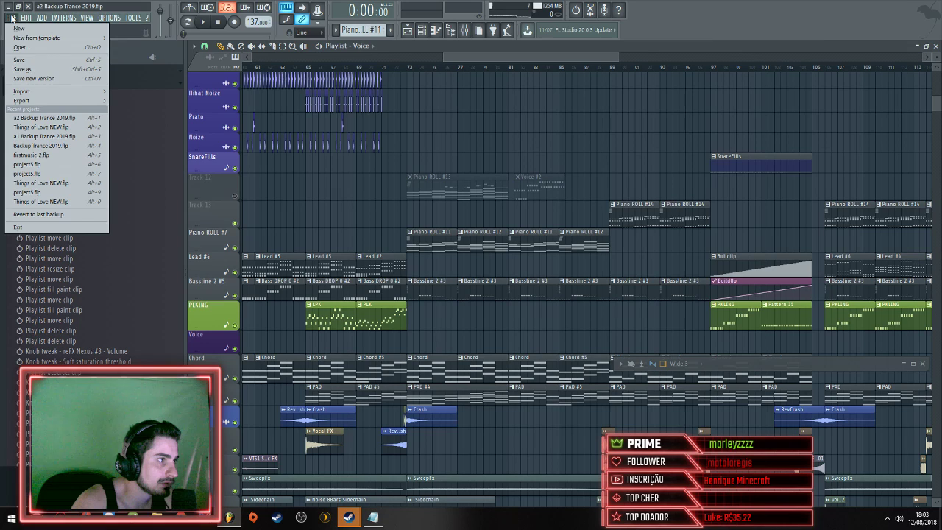
click(69, 128)
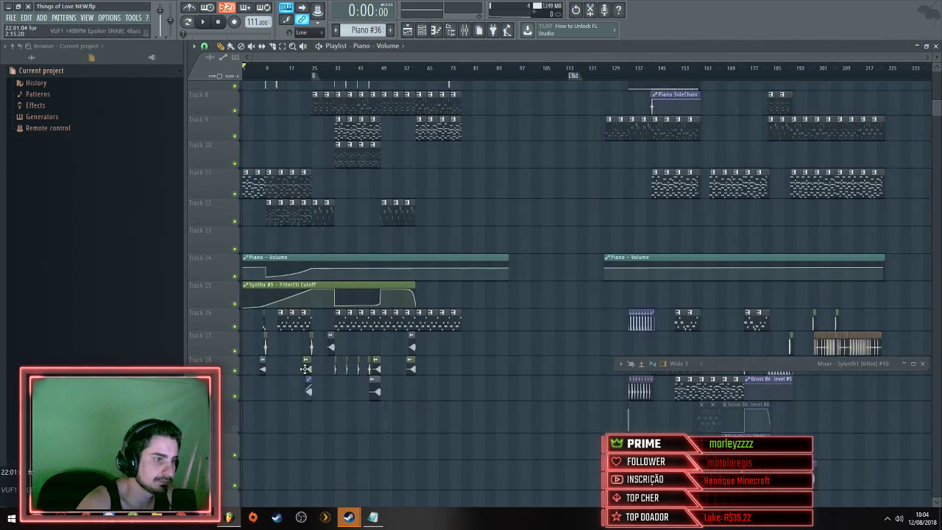
scroll(306, 368, up, 5)
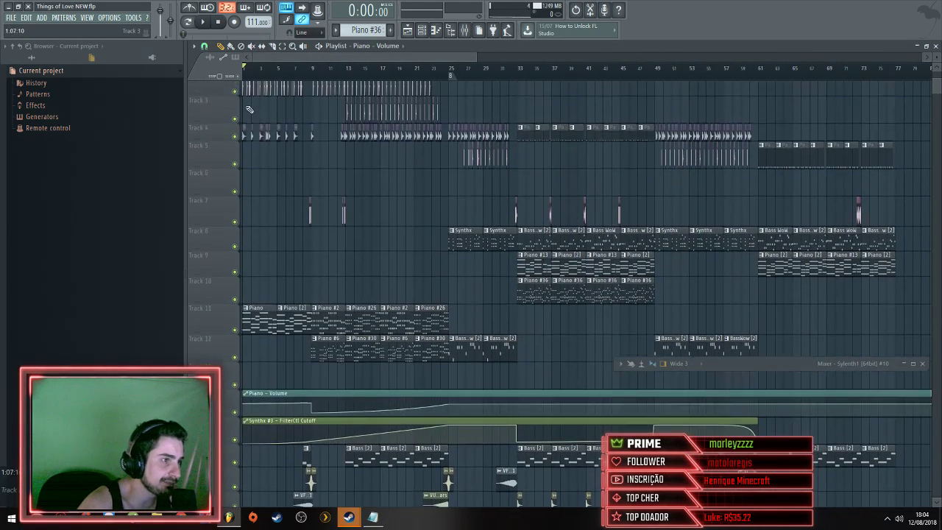
scroll(242, 135, up, 2)
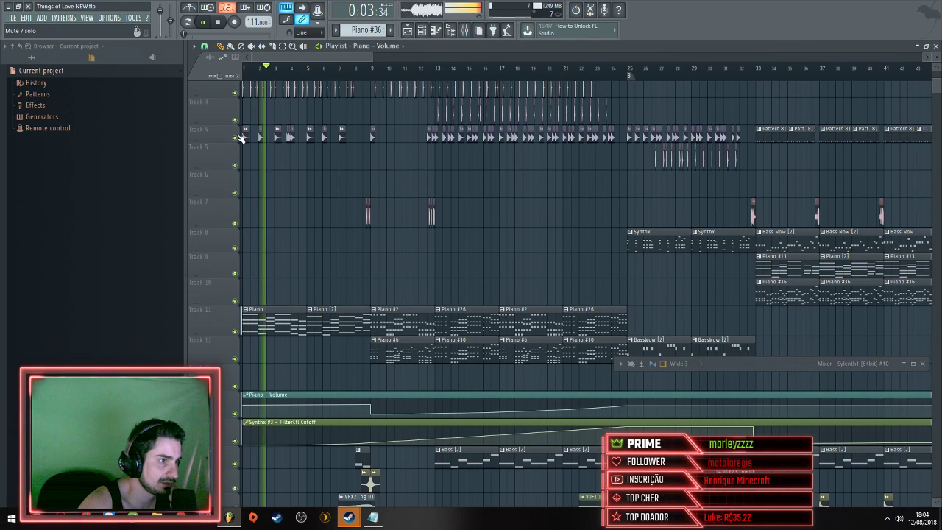
Check the Steam chat for new messages and return to the FL Studio playlist
mouse_move(349, 518)
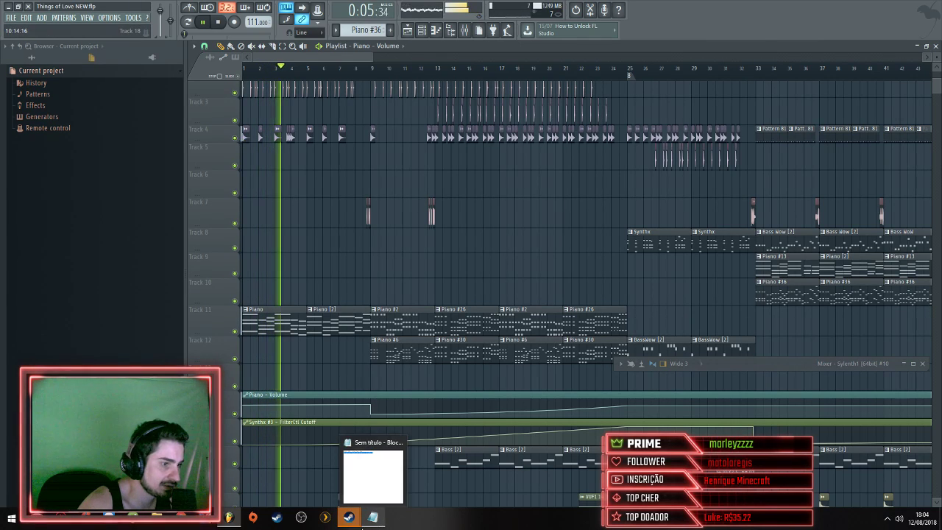
click(437, 486)
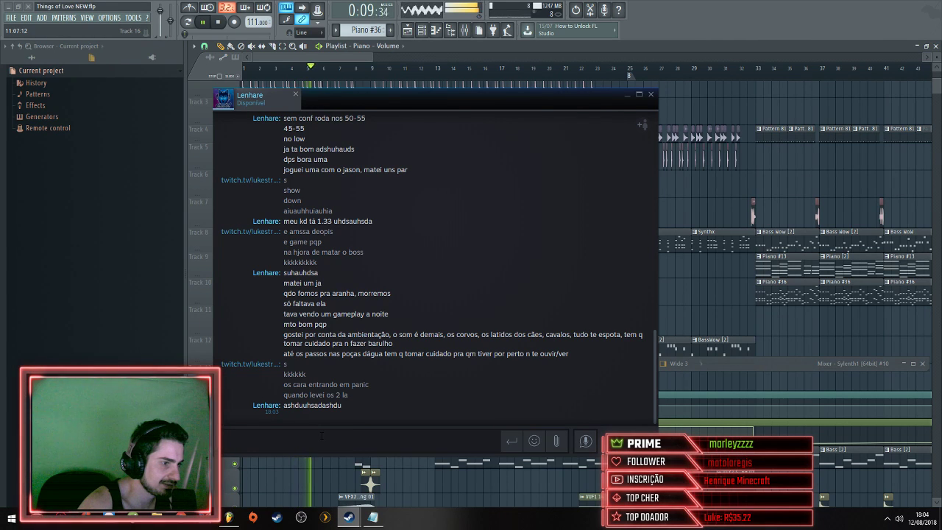
click(698, 302)
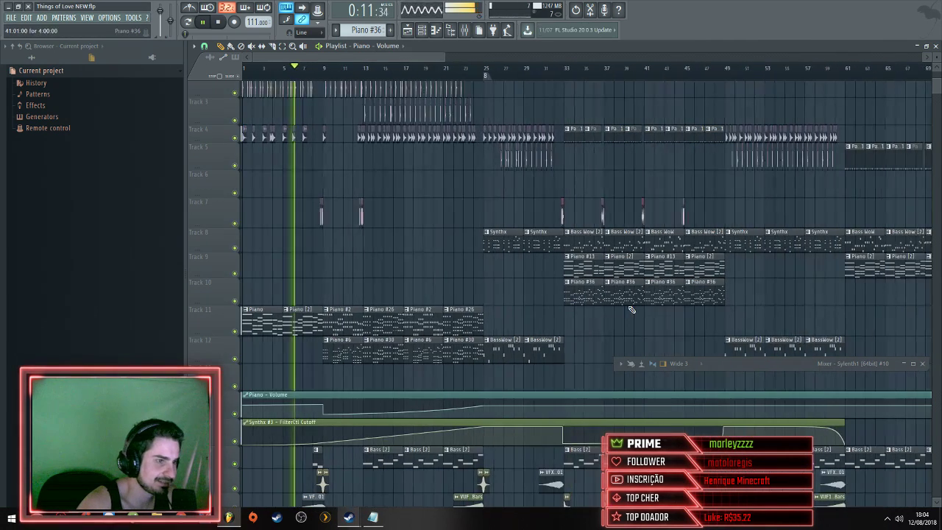
Examine the intro's drum, piano, bass and automation tracks up to bar 25 during playback
scroll(257, 305, up, 3)
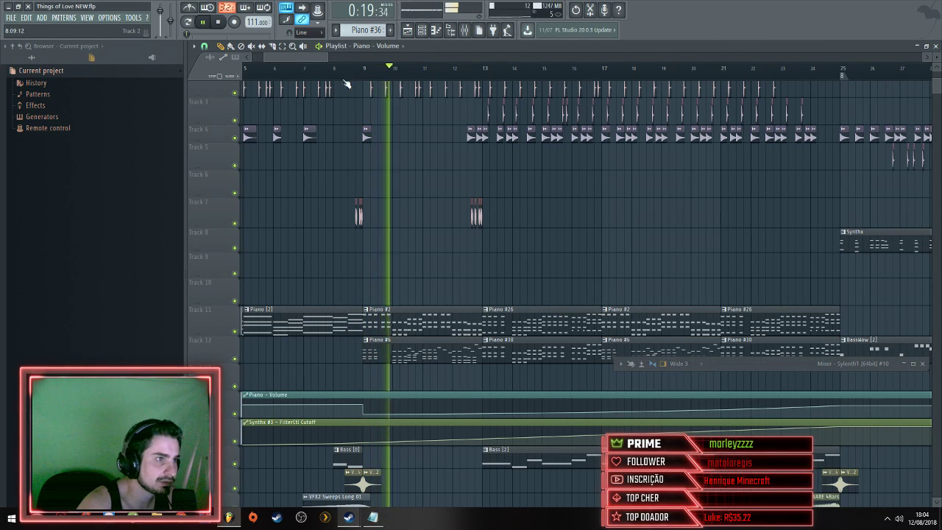
scroll(372, 199, down, 3)
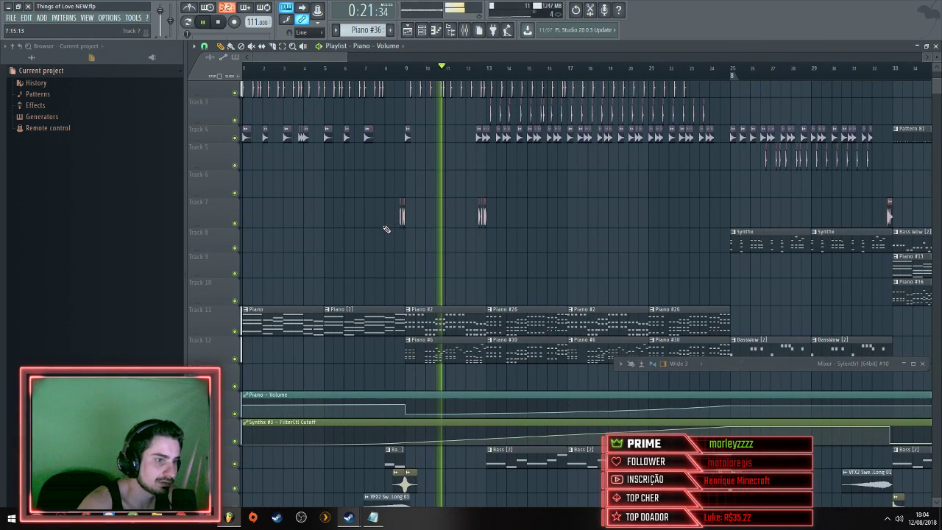
scroll(369, 294, right, 3)
scroll(369, 293, up, 1)
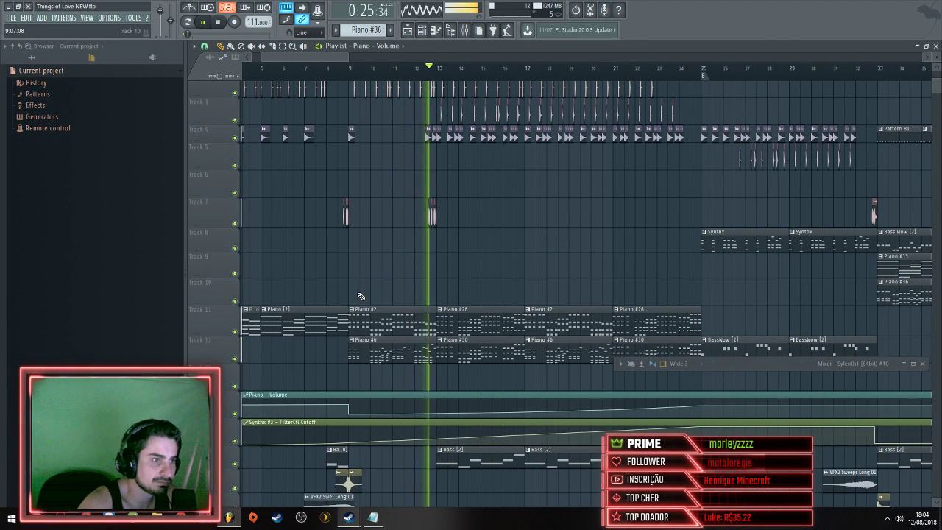
scroll(359, 291, right, 2)
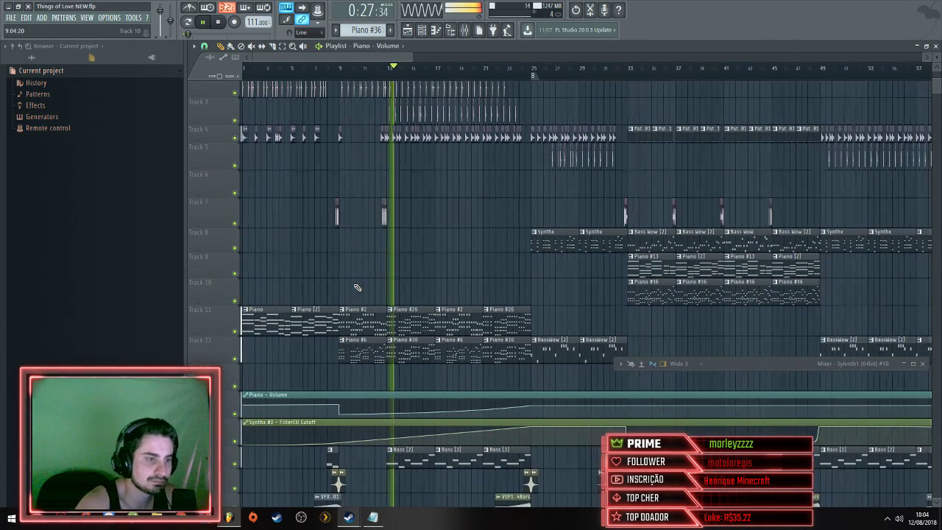
scroll(365, 280, down, 4)
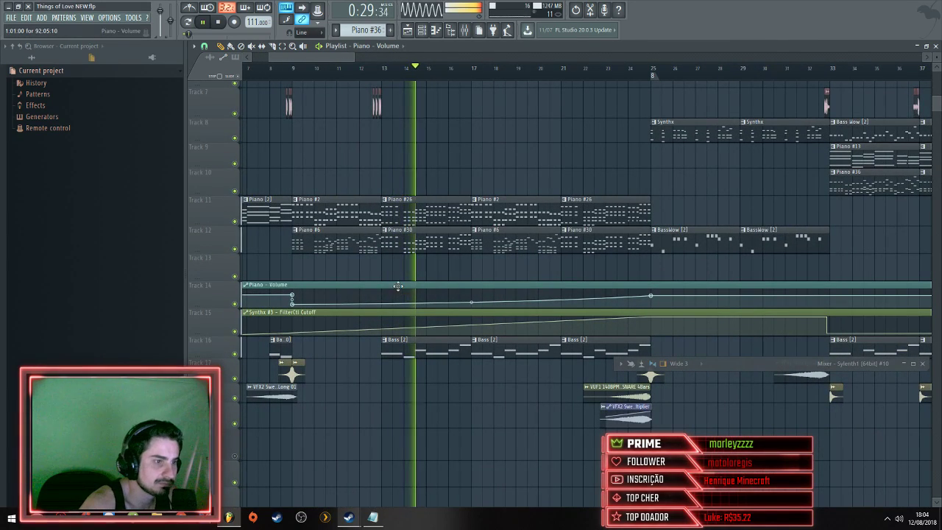
scroll(396, 283, down, 6)
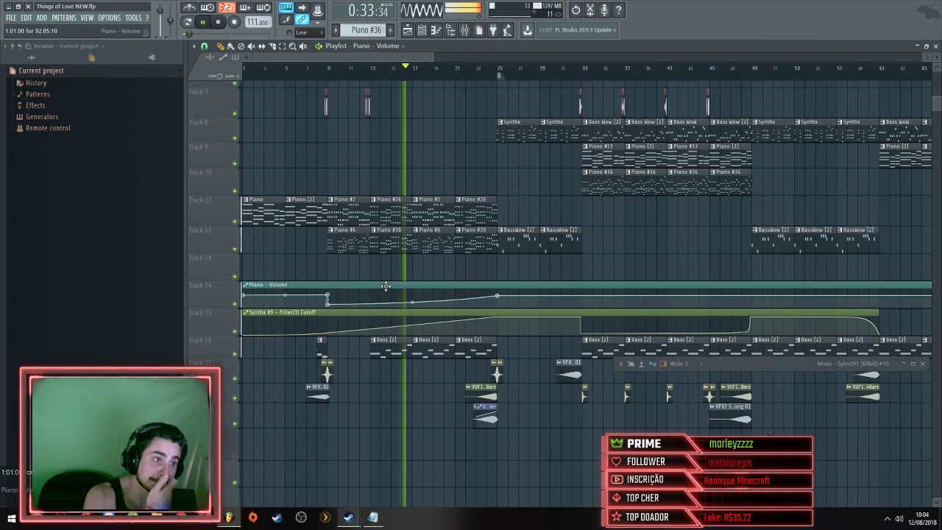
scroll(385, 286, down, 2)
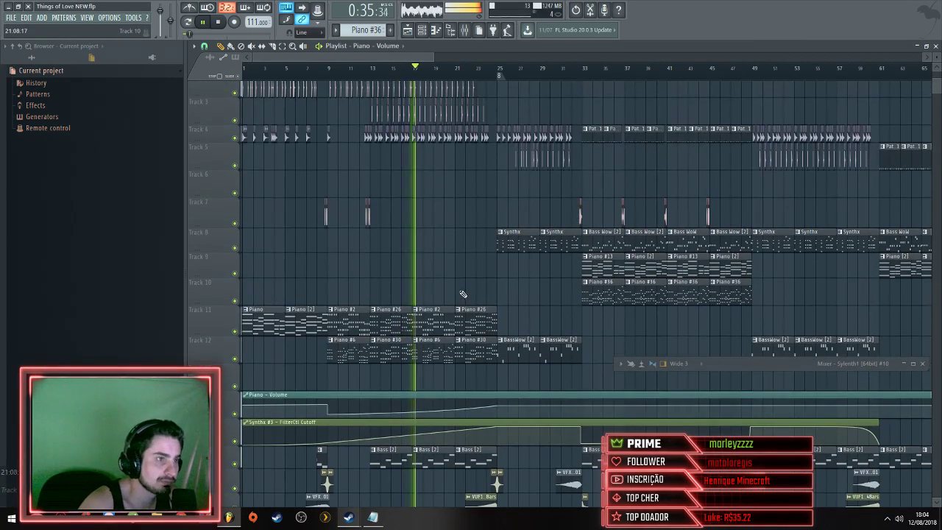
scroll(463, 294, up, 2)
scroll(452, 301, up, 5)
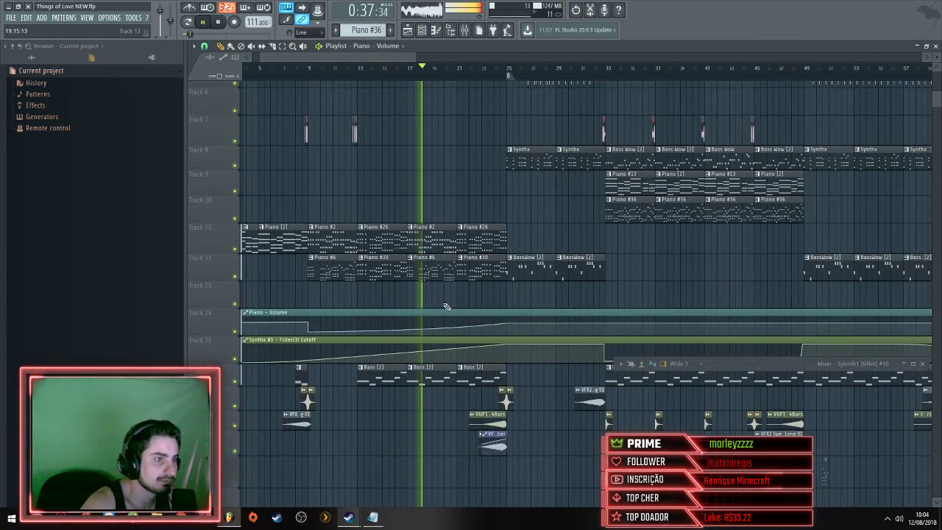
scroll(441, 300, down, 3)
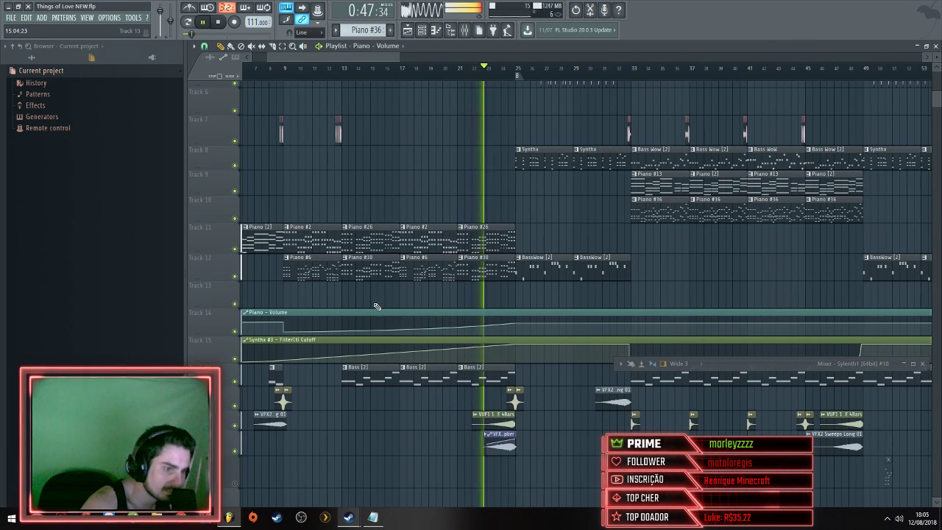
Examine the drum, Synthx and BassWow clips between bars 25 and 33 during playback
scroll(548, 241, up, 2)
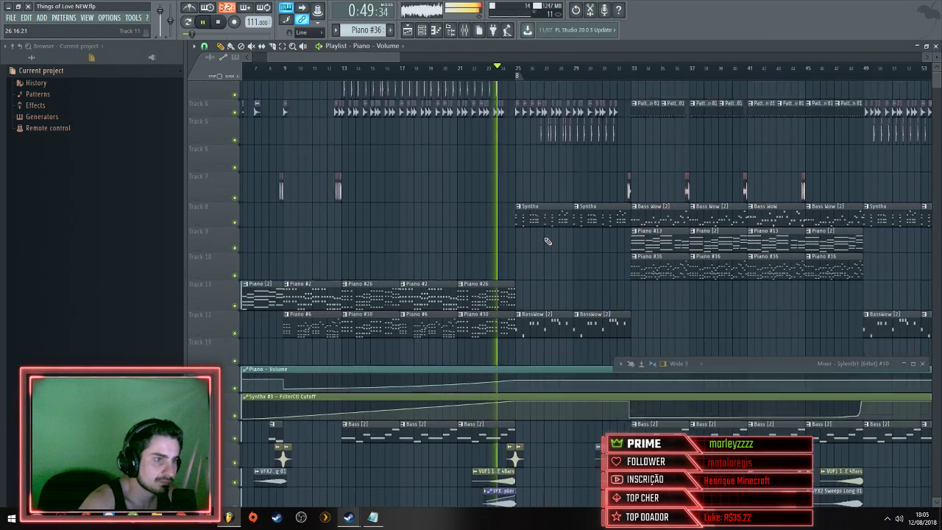
scroll(548, 242, up, 3)
scroll(543, 258, up, 2)
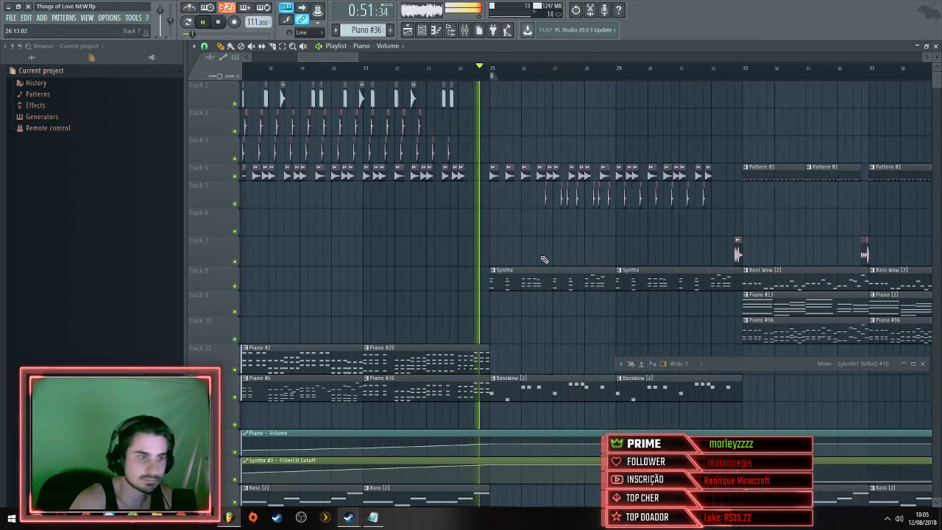
scroll(543, 259, down, 1)
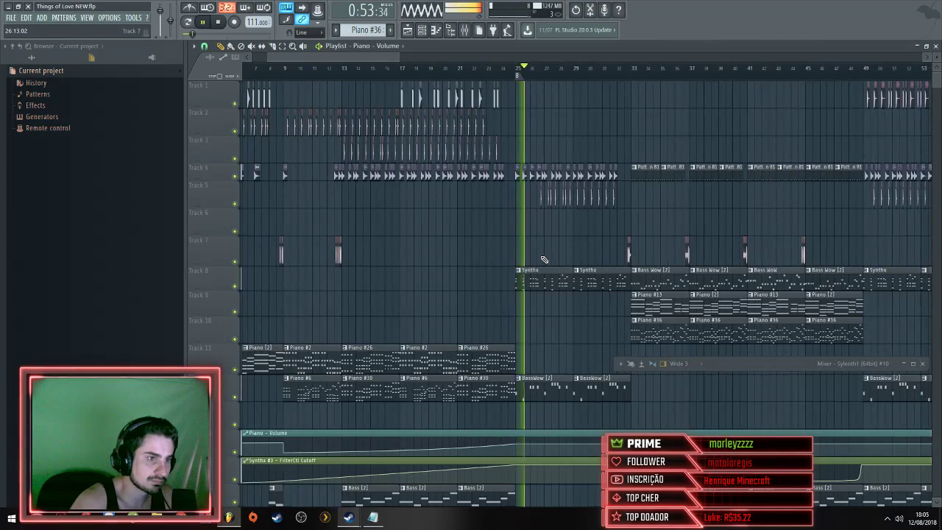
scroll(543, 258, up, 1)
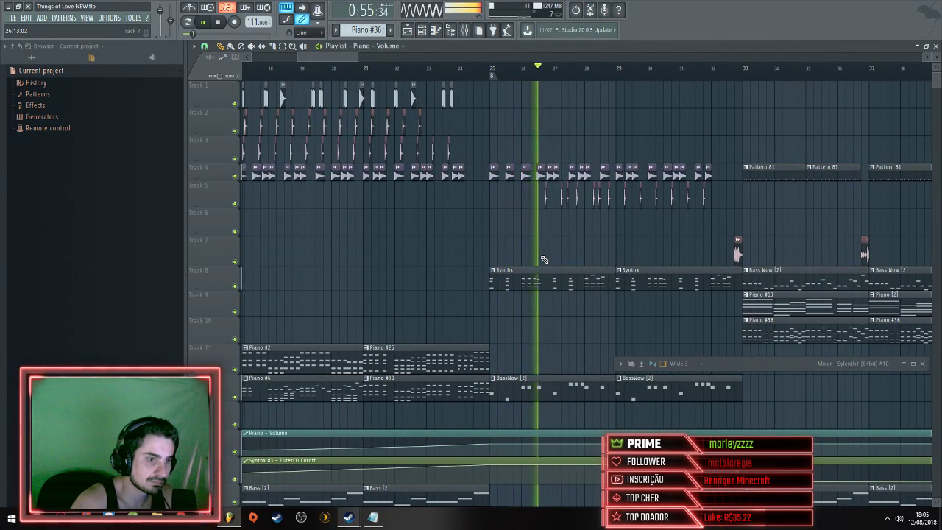
scroll(543, 258, down, 3)
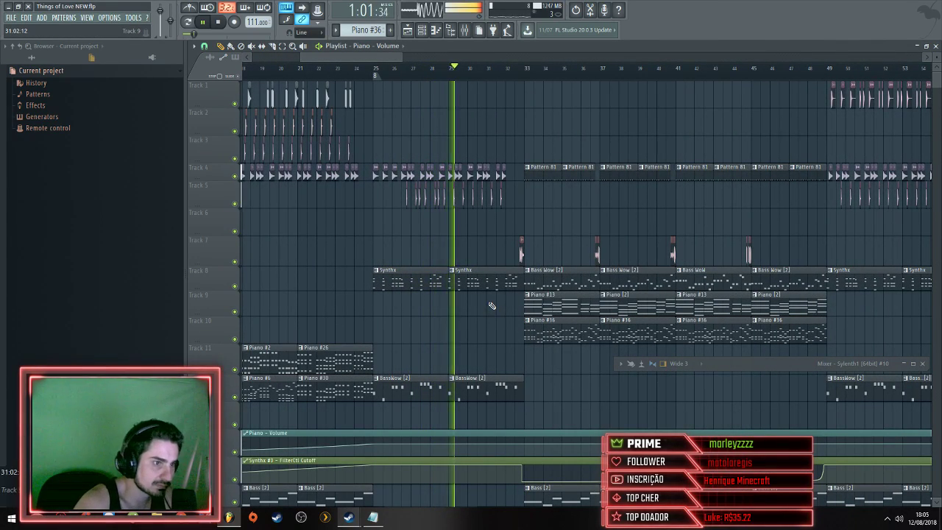
scroll(479, 257, up, 2)
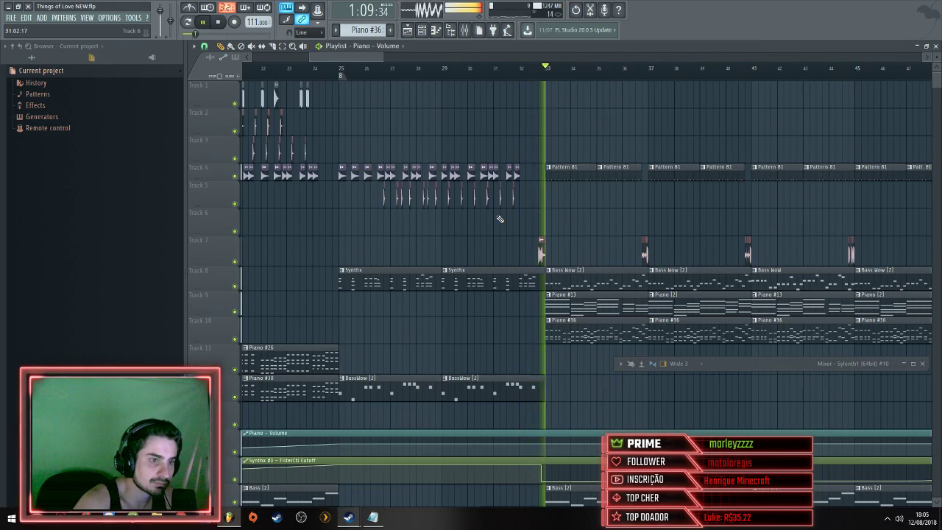
Examine the Bass Wow, Piano and Pattern 81 clips between bars 33 and 49 during playback, and save the project
scroll(500, 219, down, 2)
scroll(500, 221, up, 3)
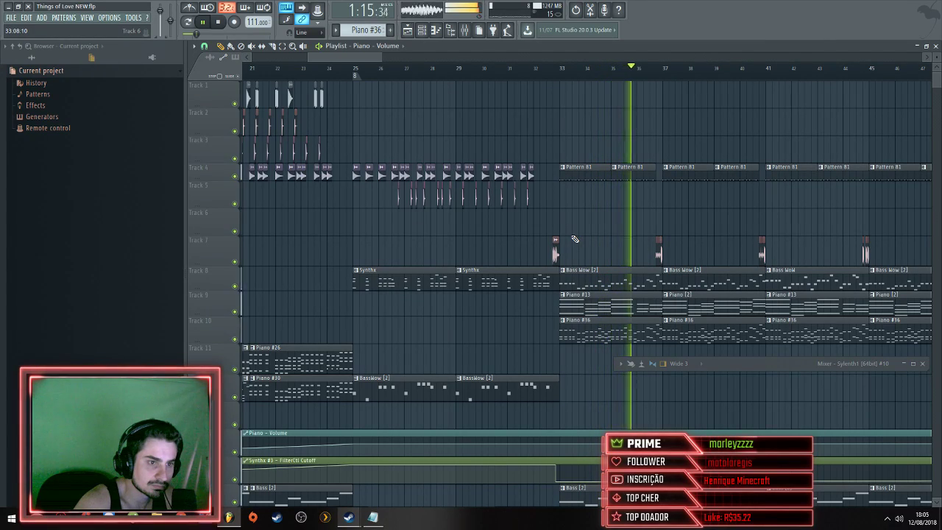
scroll(572, 242, down, 2)
scroll(648, 226, up, 5)
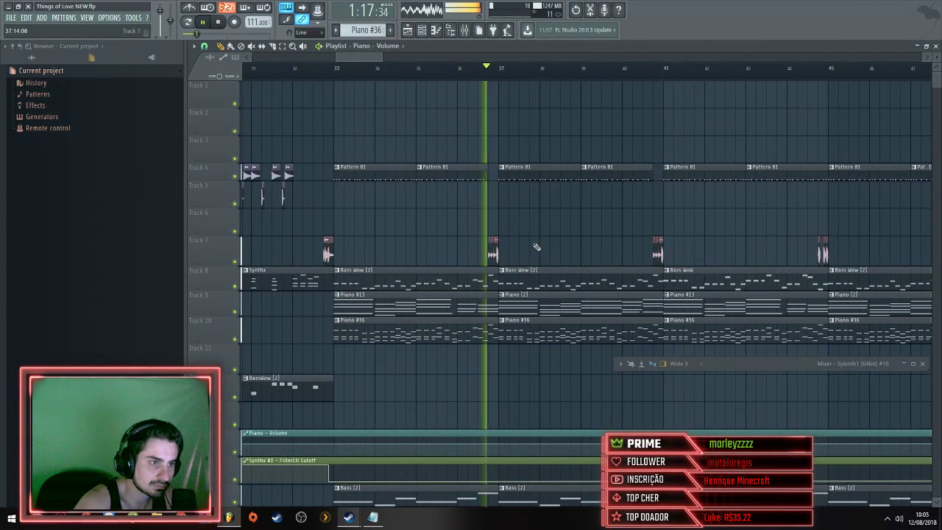
scroll(537, 246, down, 4)
scroll(537, 246, down, 3)
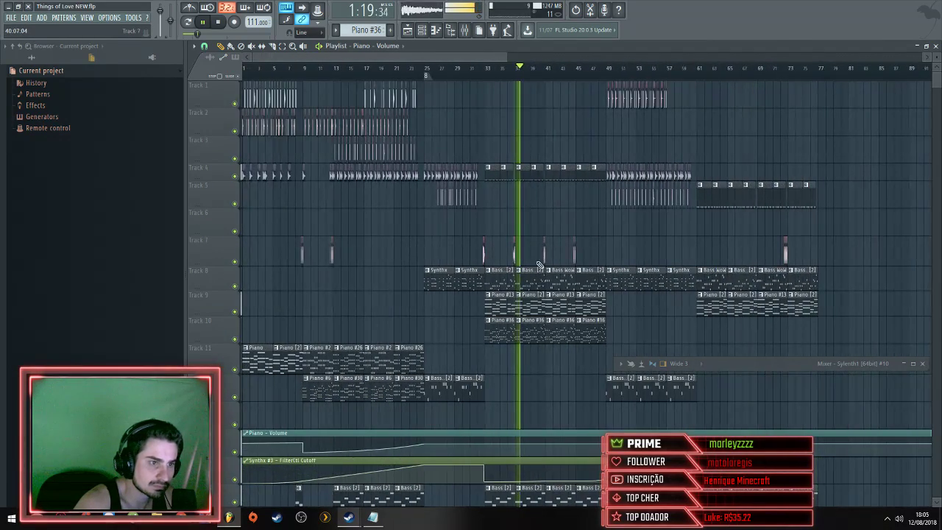
scroll(523, 280, up, 3)
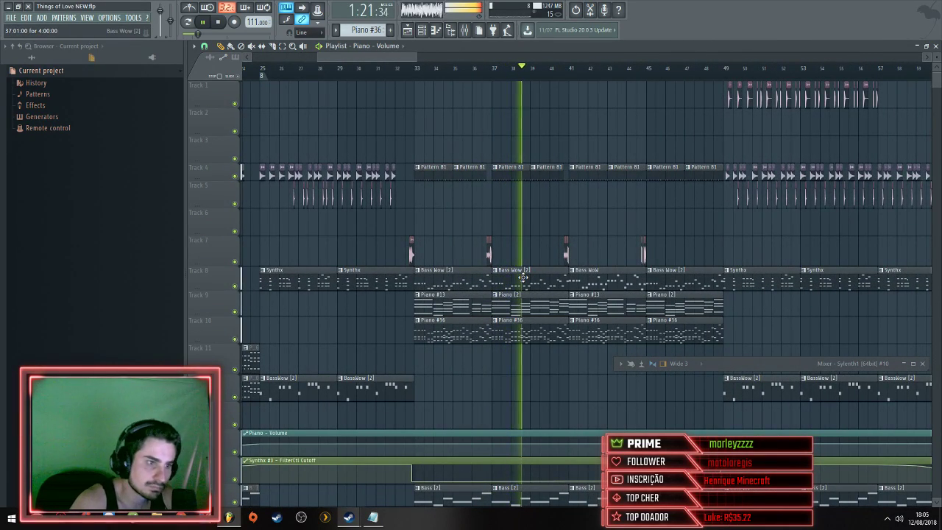
key(ctrl+s)
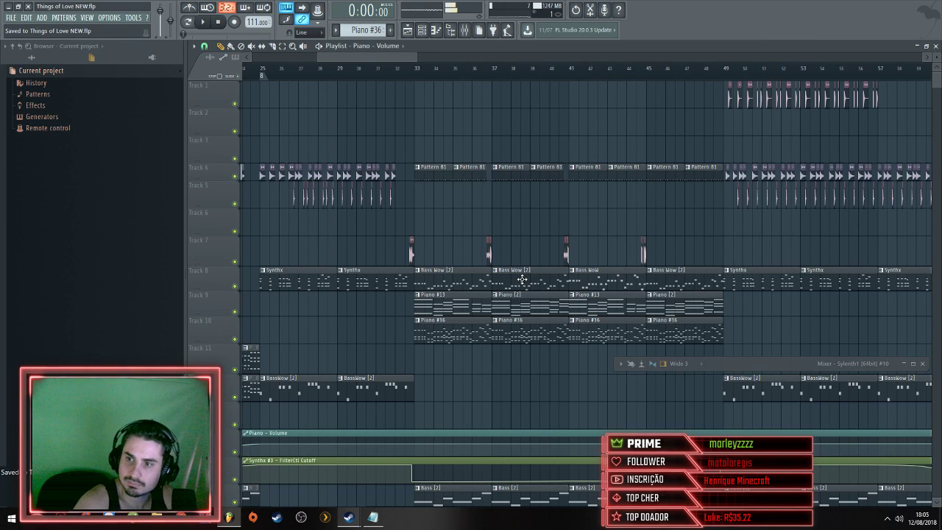
Check the sample settings of the VEE Bassdrum 017 #2 clip at bar 29 on Track 4, and close them
scroll(397, 250, up, 3)
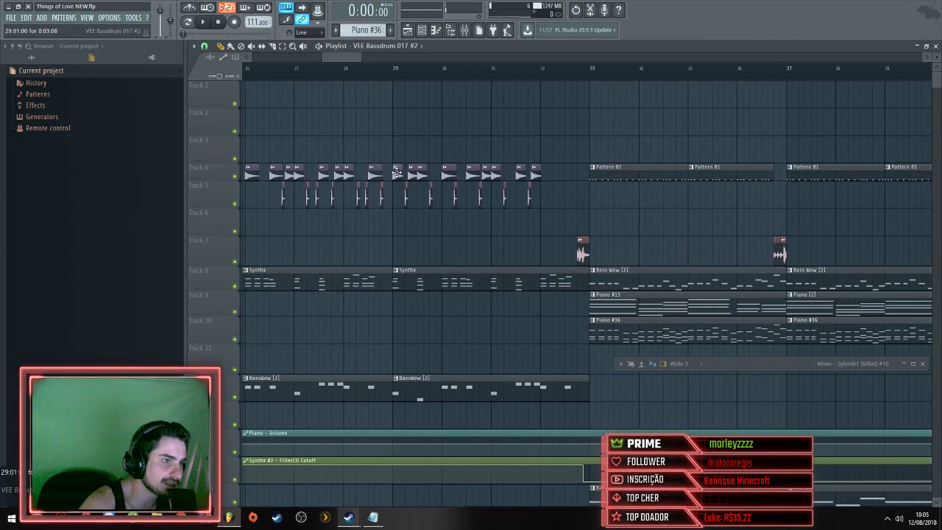
double_click(398, 172)
key(Escape)
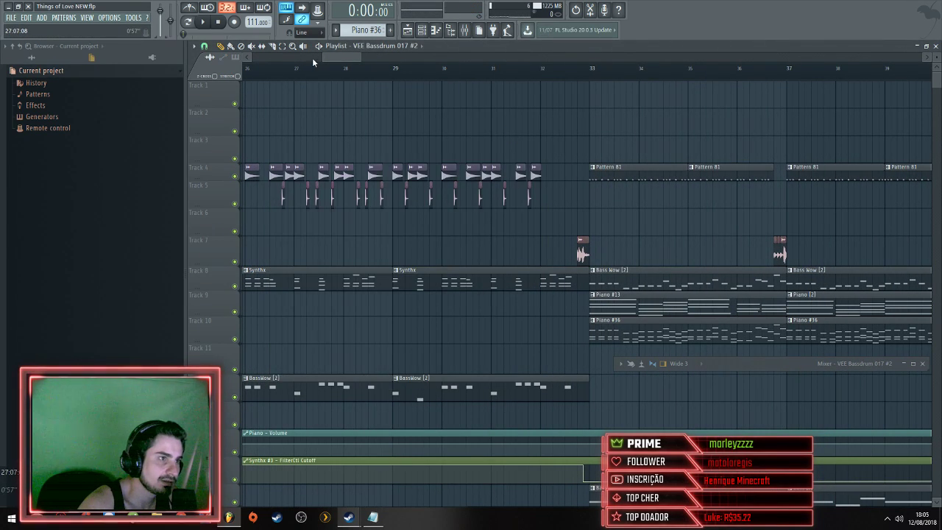
scroll(308, 59, down, 5)
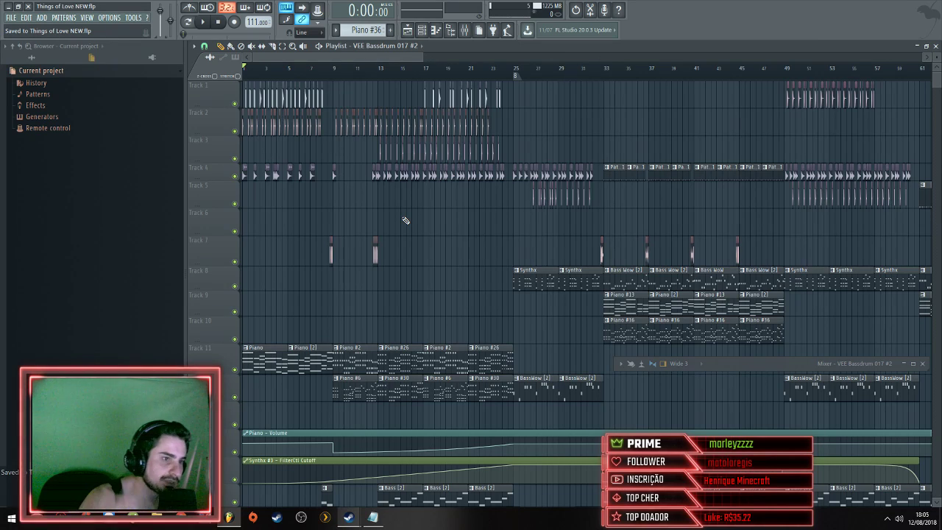
Play the song from bar 25, open the first Synthx clip in the piano roll and review its notes
click(523, 274)
click(524, 289)
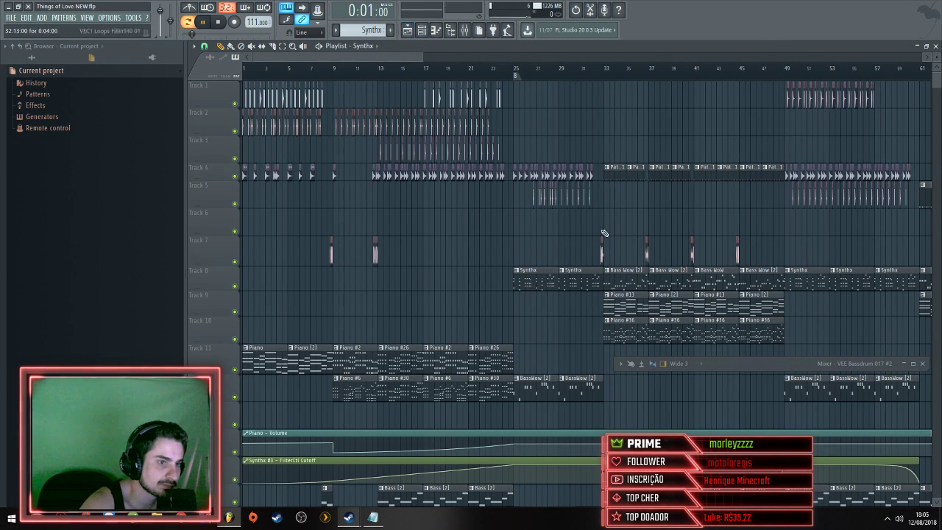
click(514, 73)
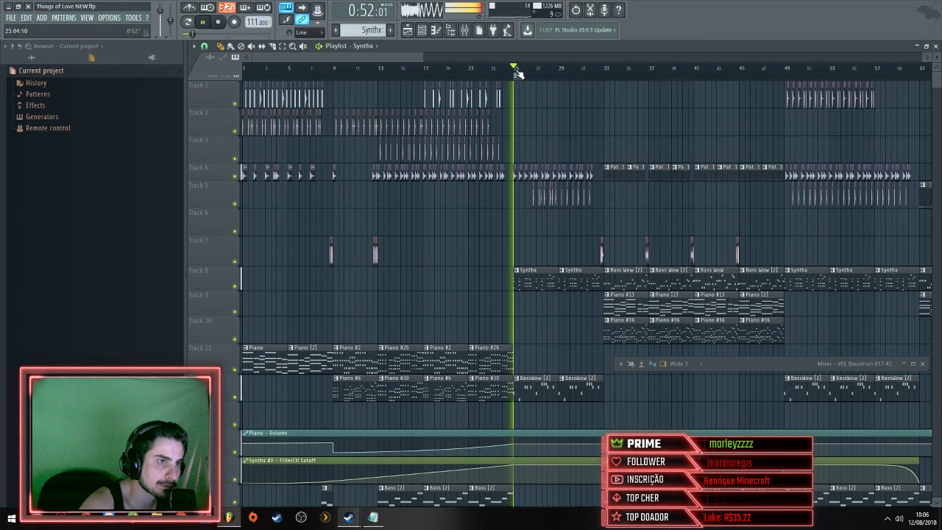
click(511, 277)
click(526, 287)
double_click(527, 288)
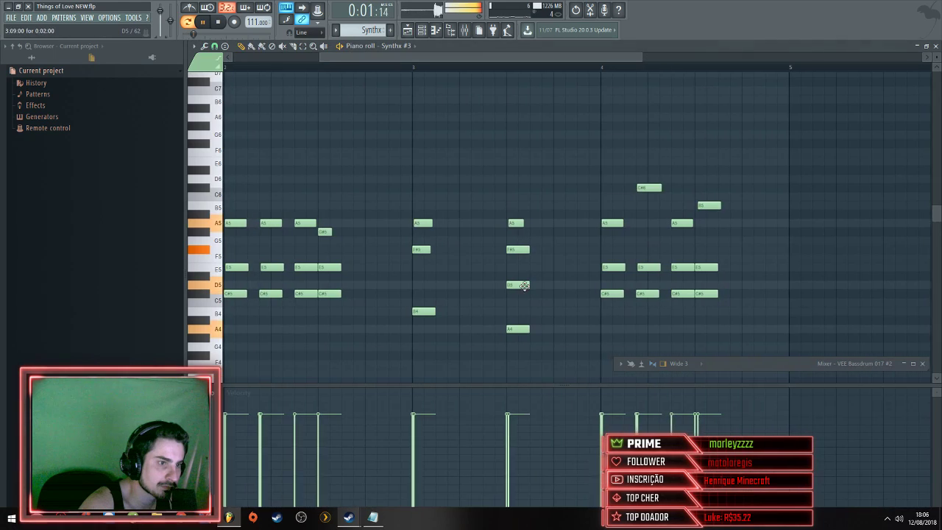
scroll(524, 286, down, 3)
scroll(316, 275, down, 1)
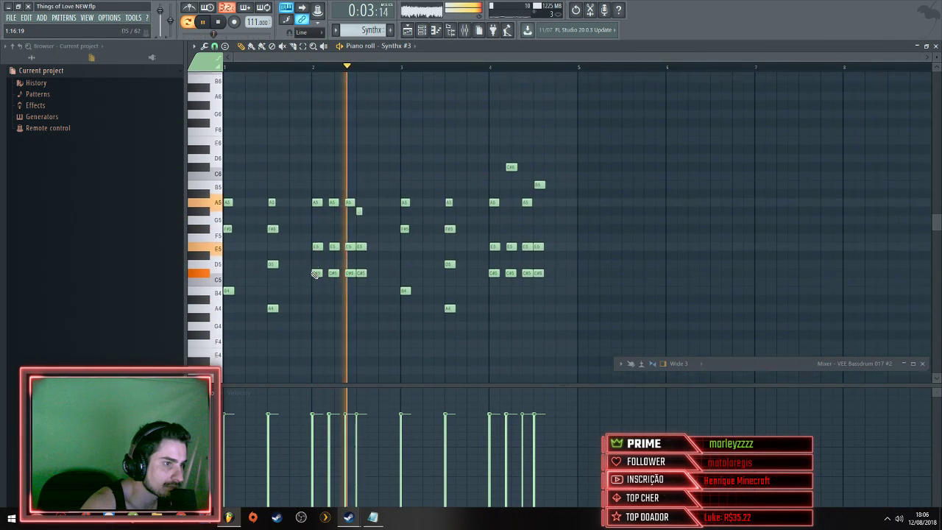
scroll(315, 274, down, 1)
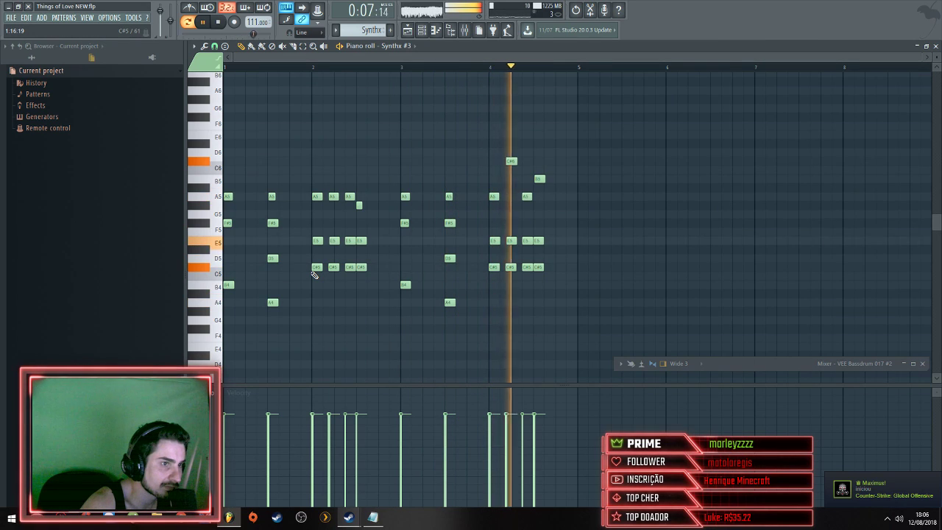
Create a new empty pattern, return to the playlist and save the project
key(F4)
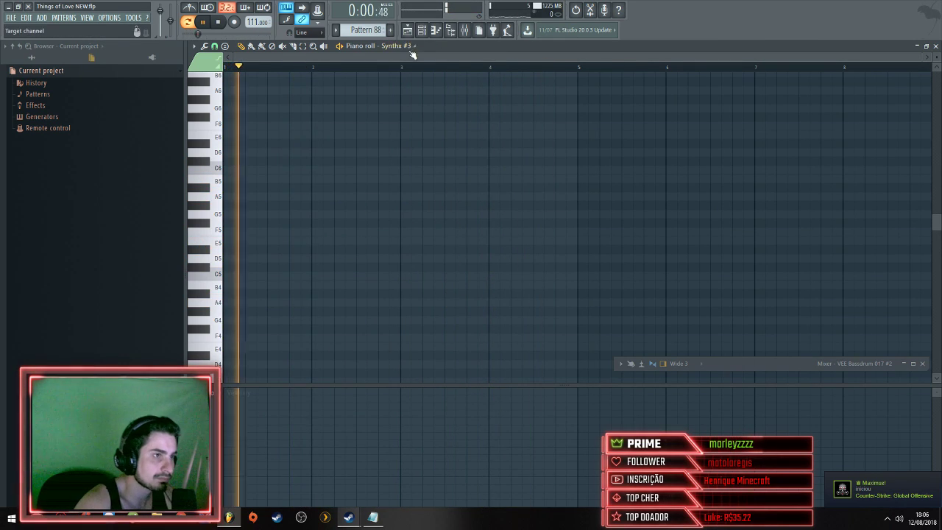
key(F5)
key(ctrl+s)
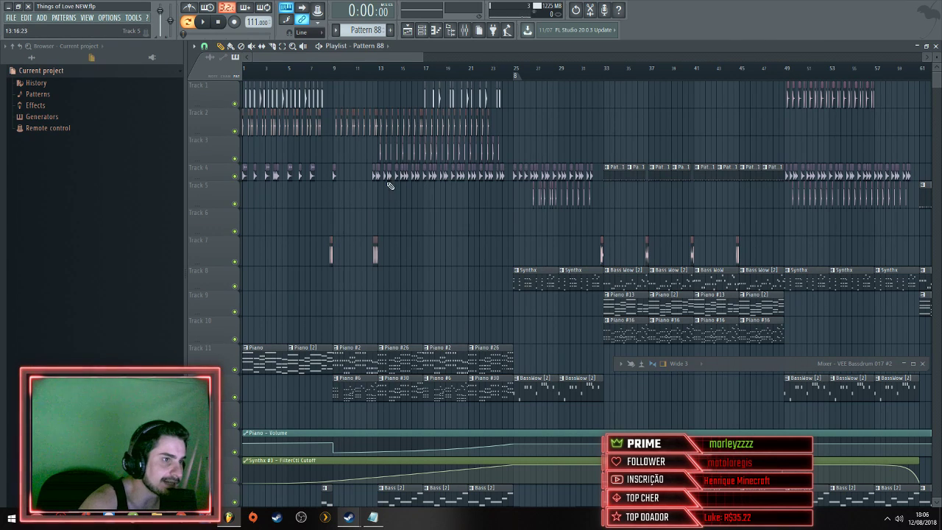
Show all browser folders and open the sampler settings of the intro's VEE Bassdrum 017 #2 clip at bar 5
scroll(394, 70, up, 5)
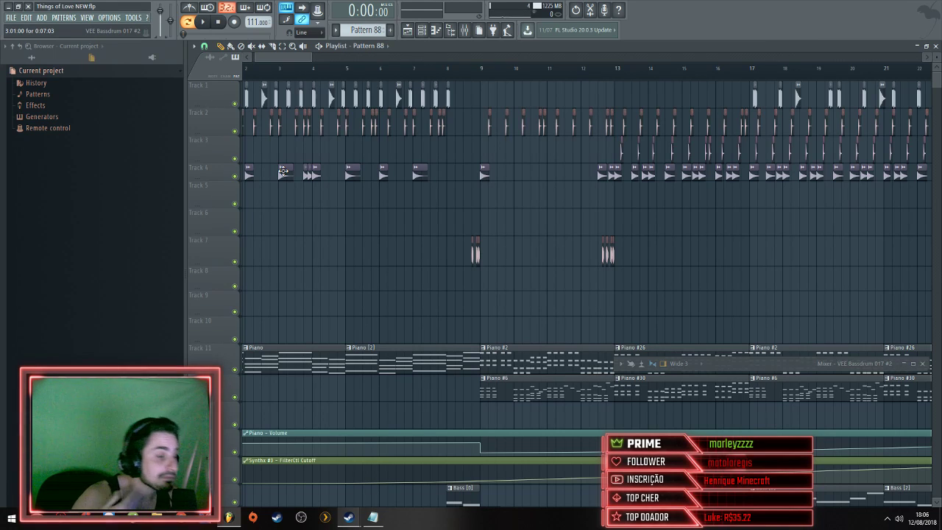
click(48, 59)
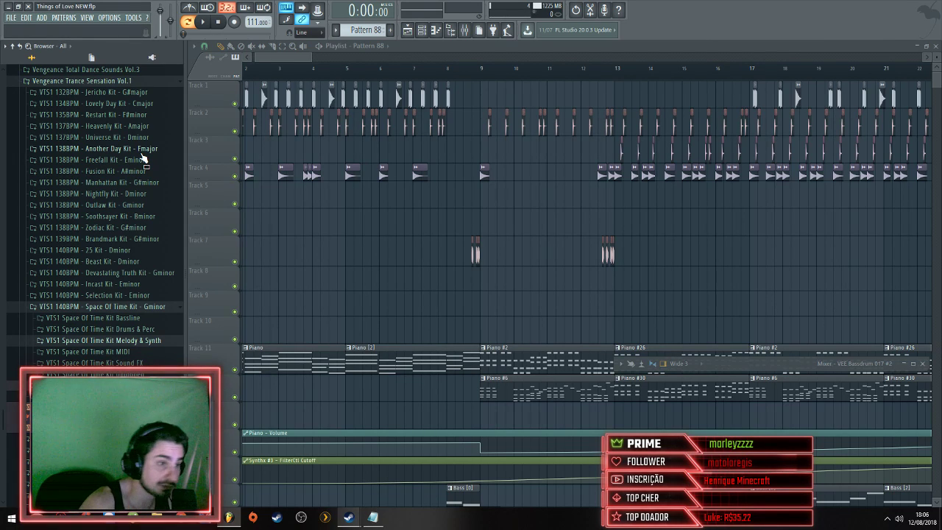
scroll(337, 181, up, 3)
double_click(353, 173)
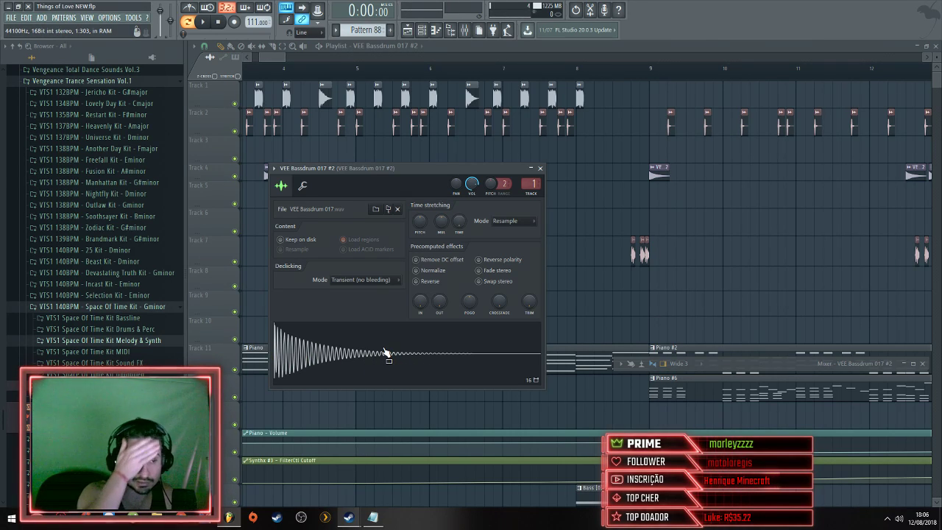
Browse Splice Sounds of KSHMR Vol. 2 down to its Drums > Kicks > Punchy Kicks sample folder
scroll(99, 152, up, 10)
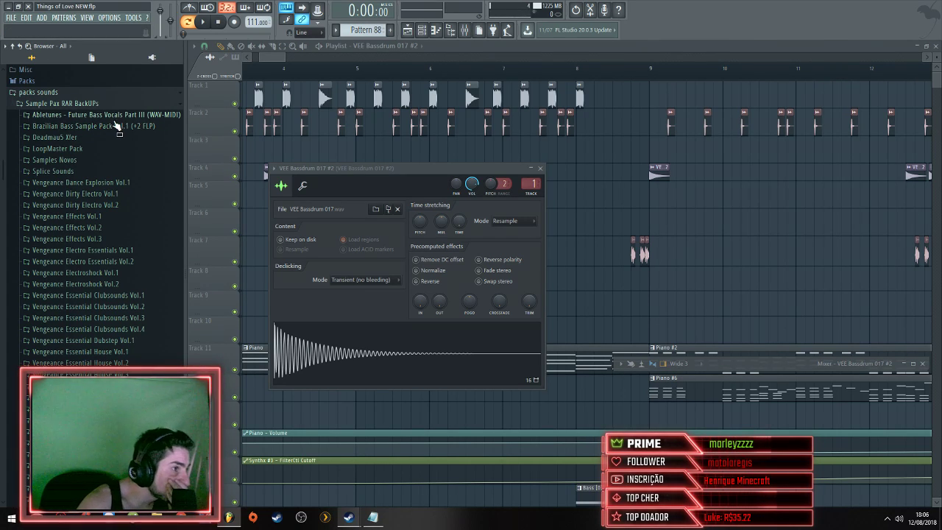
click(91, 172)
click(90, 194)
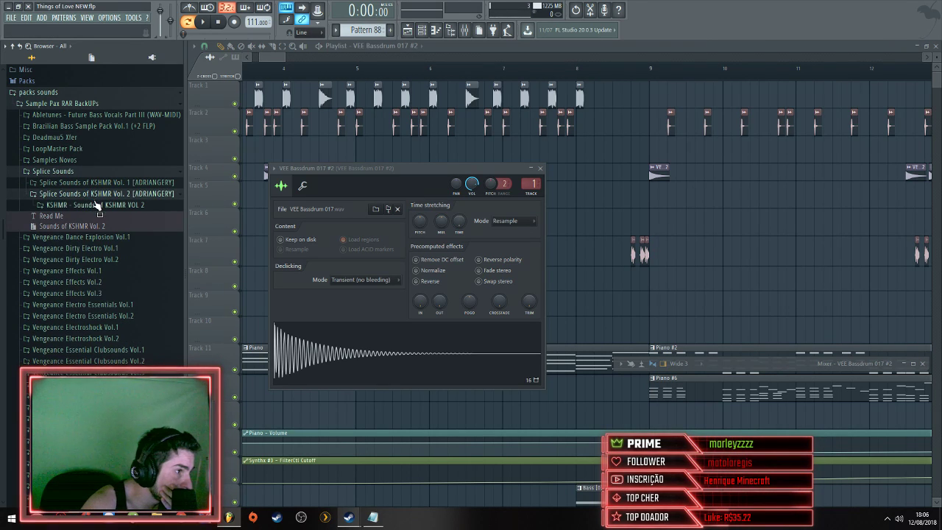
click(98, 205)
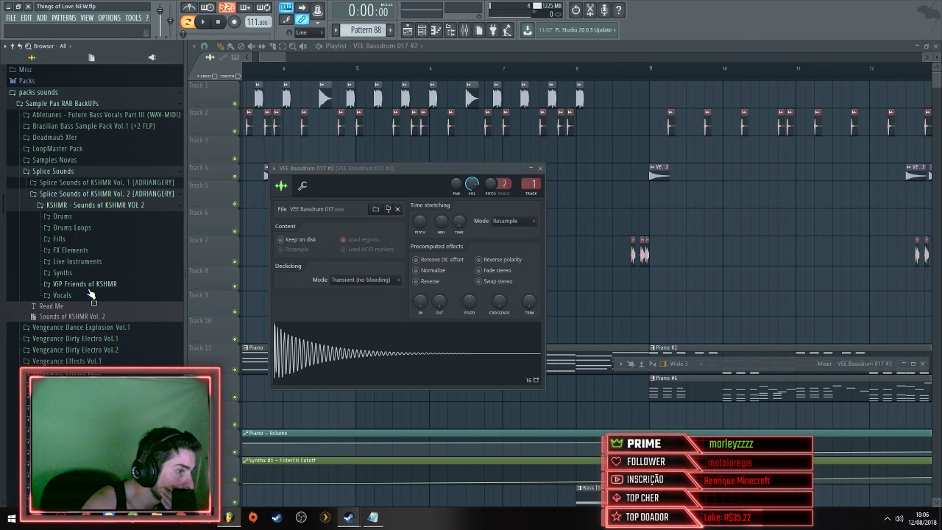
click(84, 222)
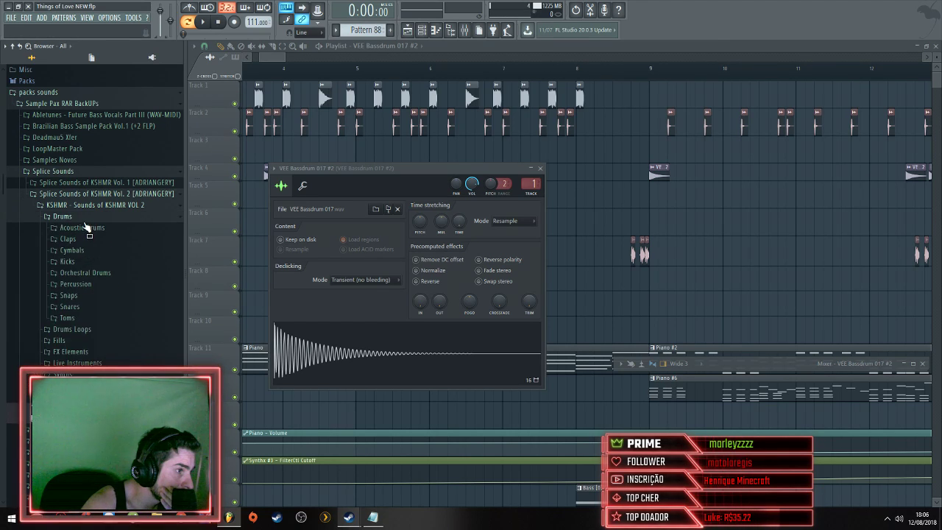
click(87, 261)
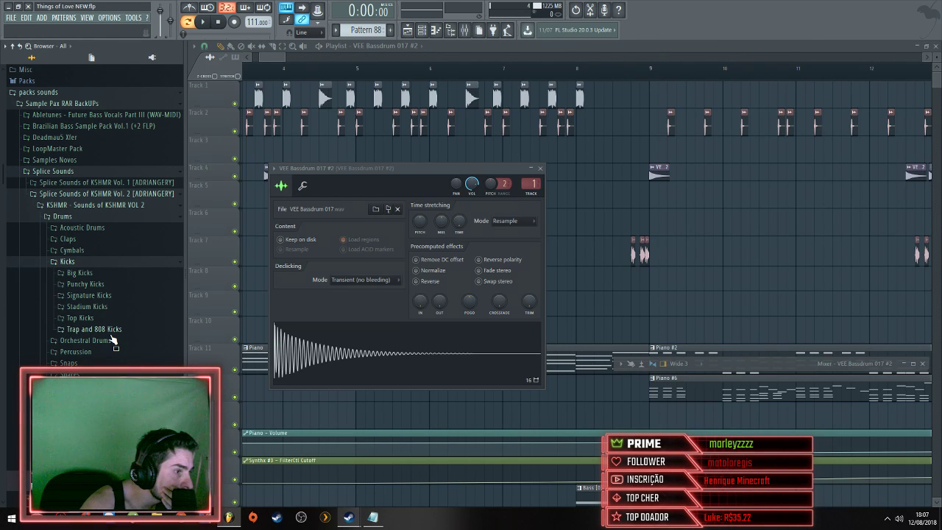
click(96, 284)
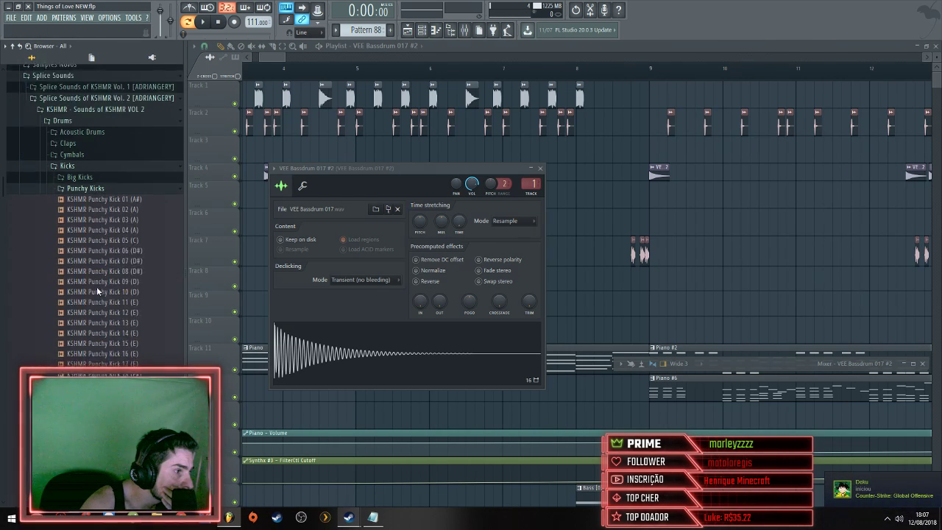
Audition the samples KSHMR Punchy Kick 01 through 07
click(114, 193)
click(115, 204)
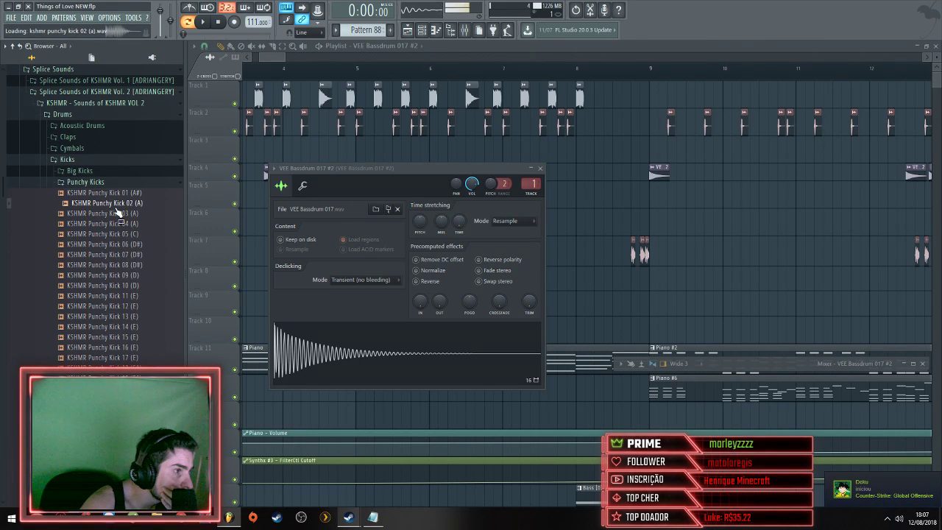
click(117, 213)
click(118, 223)
click(123, 234)
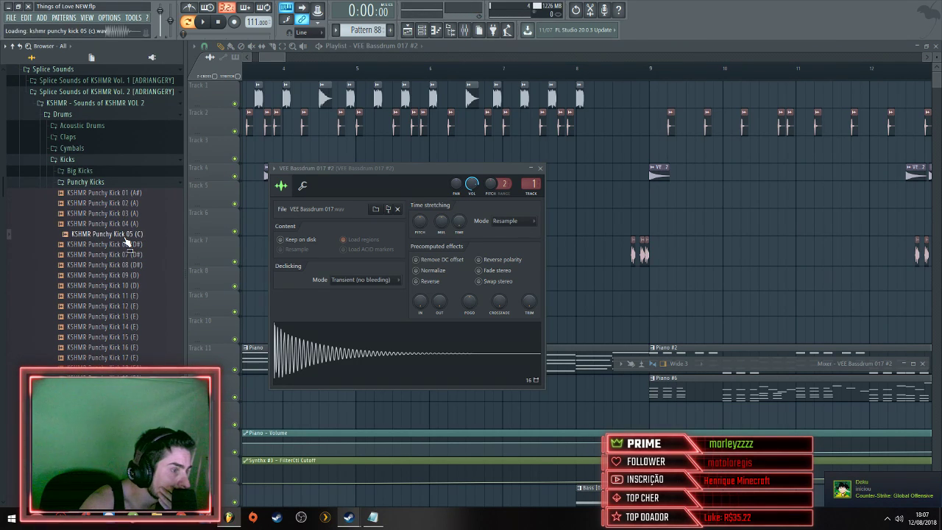
click(127, 244)
click(133, 254)
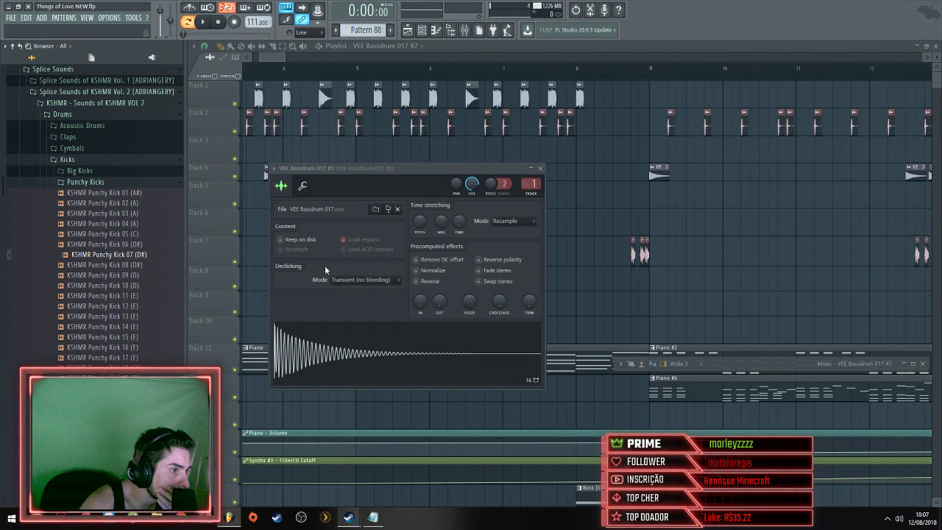
Audition further punchy kicks up to 14 and replace the bassdrum channel's sample with KSHMR Punchy Kick 13 (E)
click(137, 274)
click(134, 306)
click(135, 316)
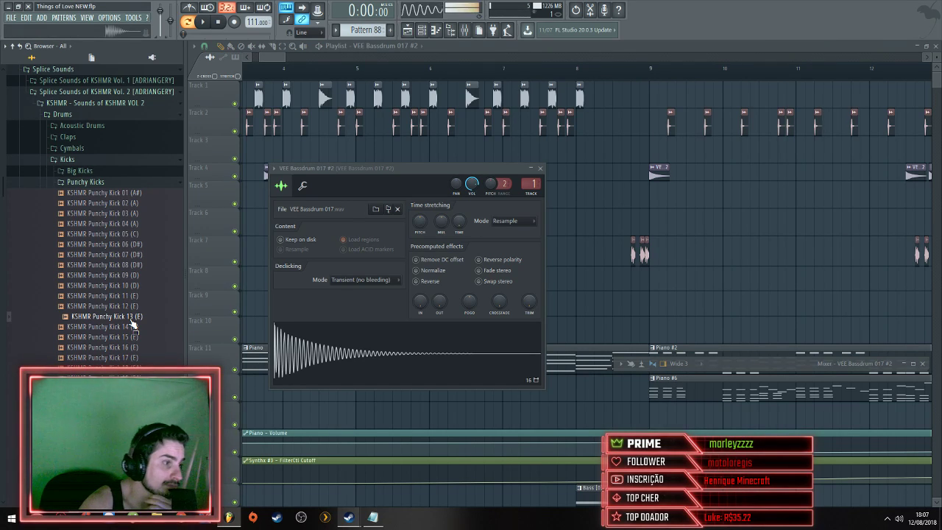
click(134, 327)
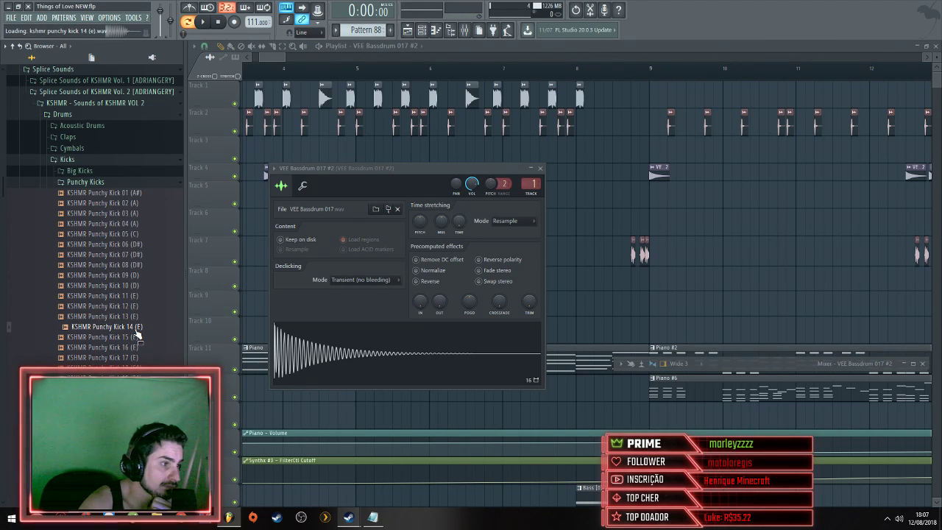
key(Up)
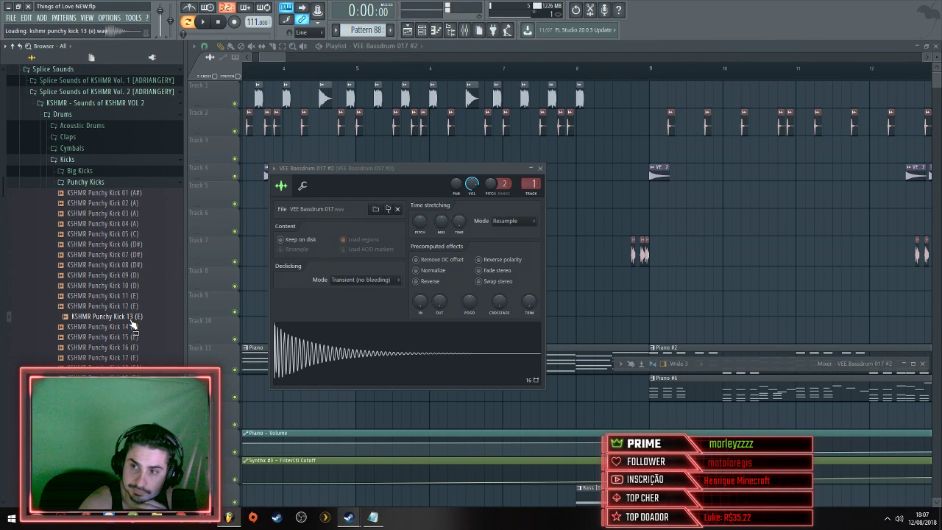
drag(133, 324, 340, 340)
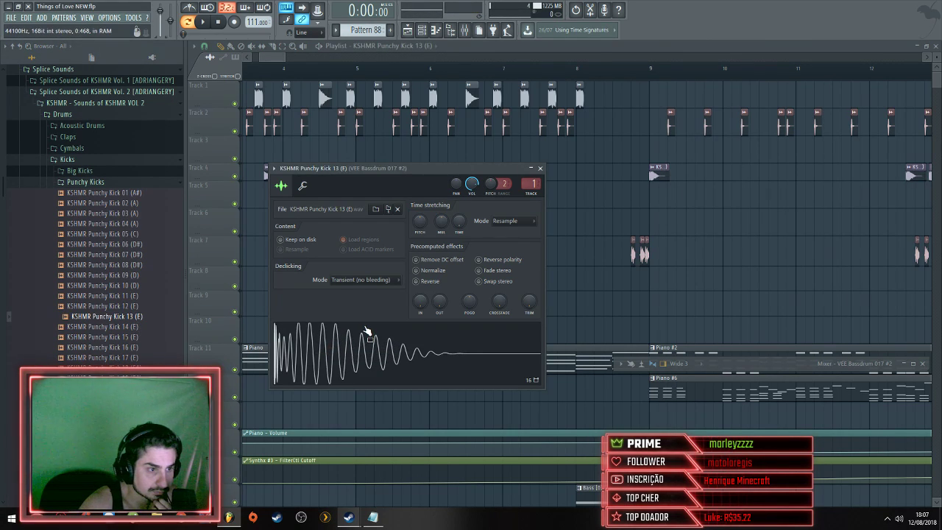
Play the song from the start and check the KSHMR Punchy Kick 13 (E) clips on Track 4
click(332, 85)
key(space)
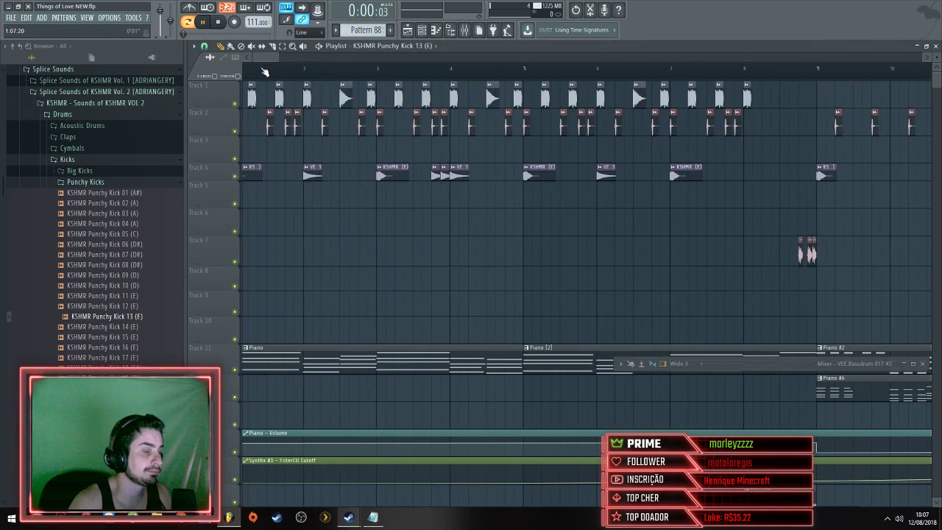
scroll(243, 68, down, 2)
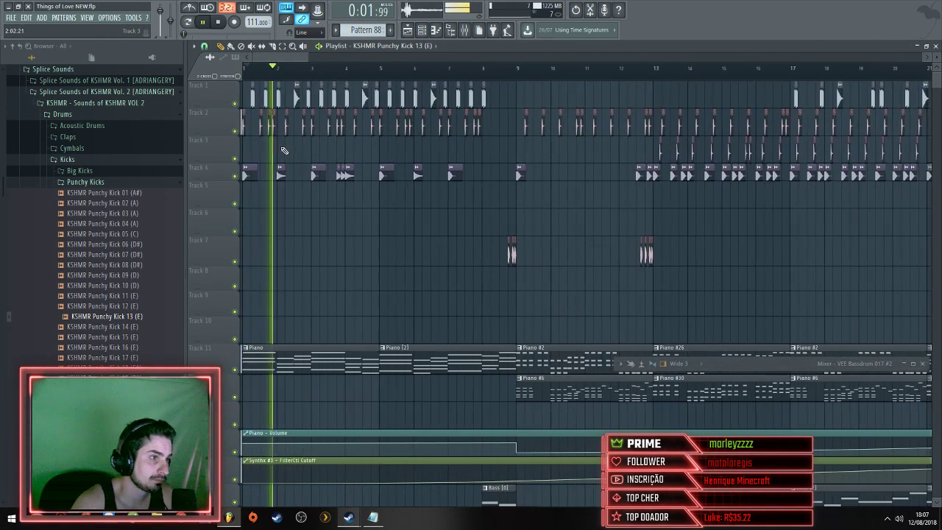
scroll(285, 157, up, 2)
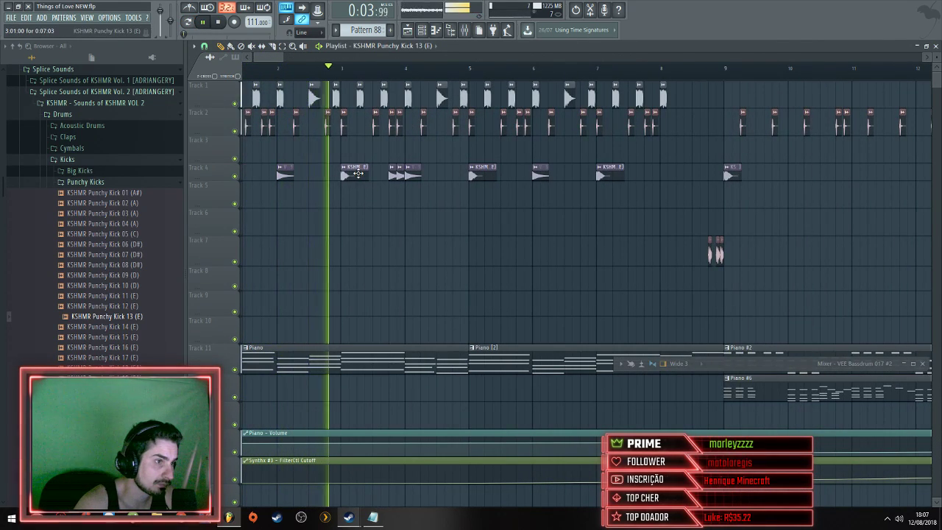
double_click(358, 172)
click(604, 205)
scroll(532, 214, up, 2)
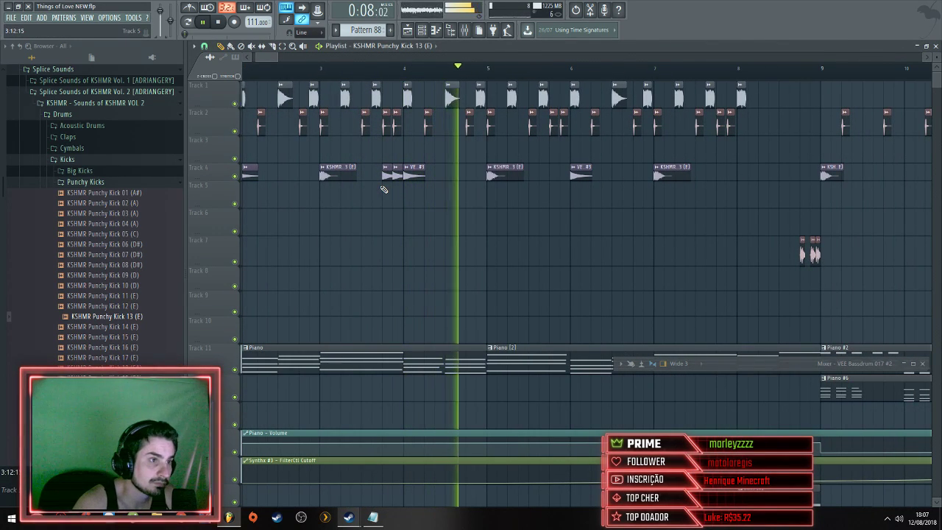
Inspect the sample settings of the VEE Bassdrum 017 #3 clip at bar 4 and audition KSHMR Punchy Kick 13 (E)
double_click(407, 174)
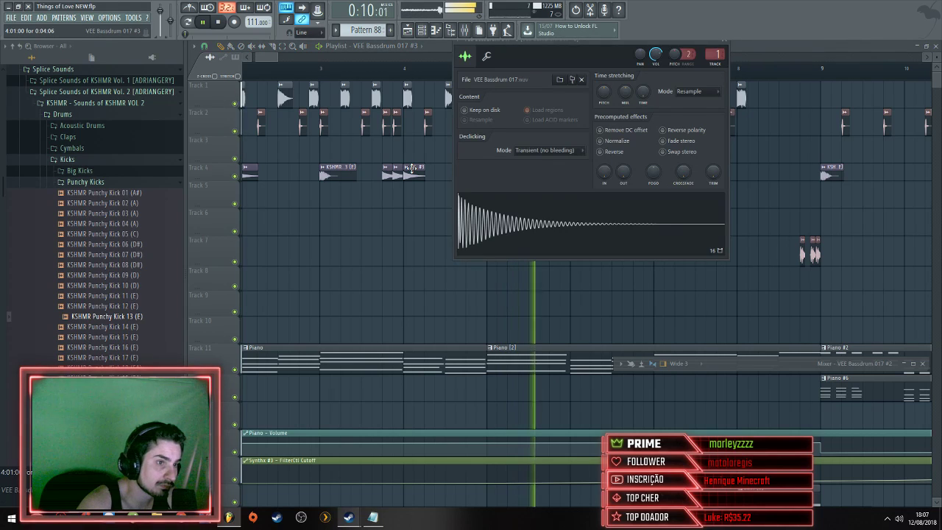
key(space)
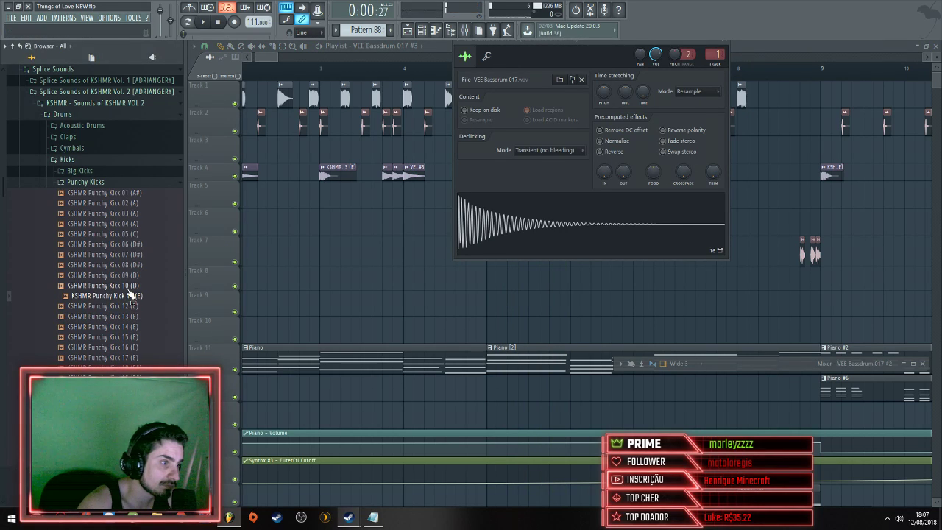
click(135, 320)
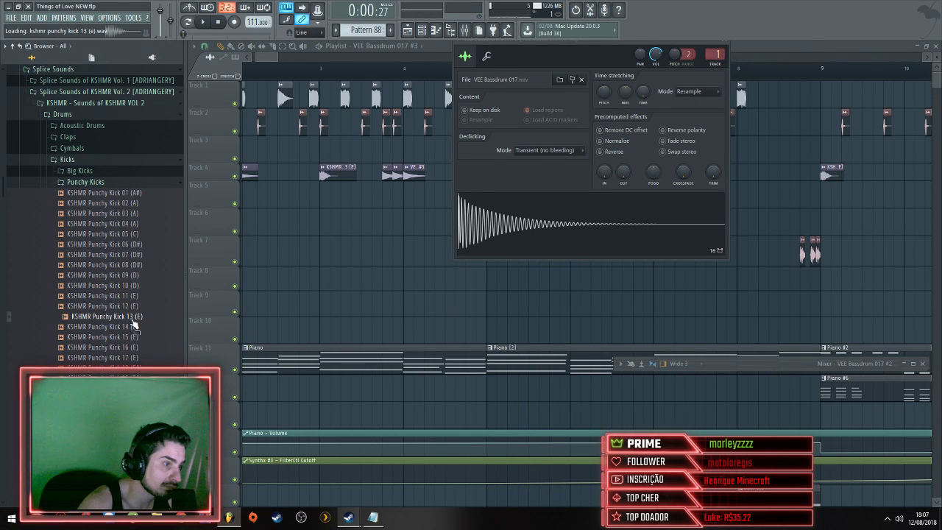
key(Escape)
Remove the VEE Bassdrum clip at bar 4 on Track 4, place two short KSHMR Punchy Kick 13 (E) clips just before bar 4, and start playback
scroll(384, 175, up, 3)
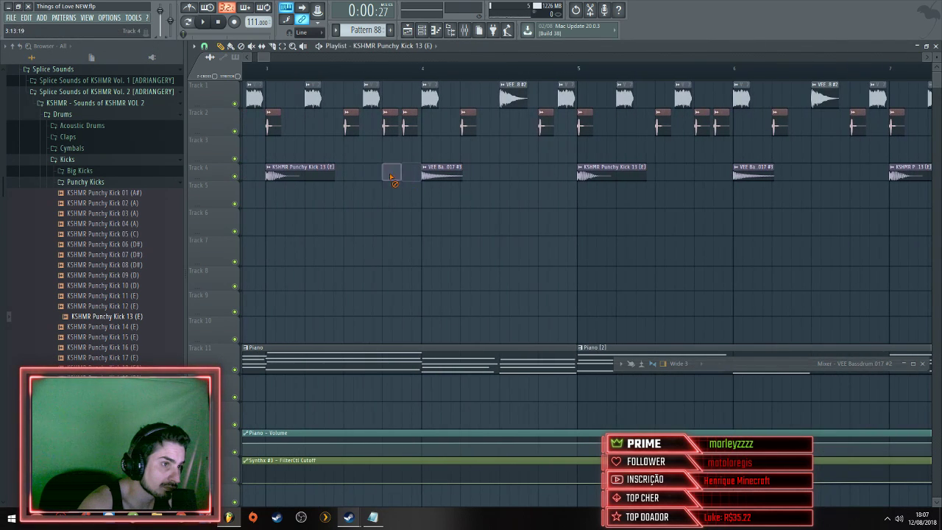
right_click(427, 174)
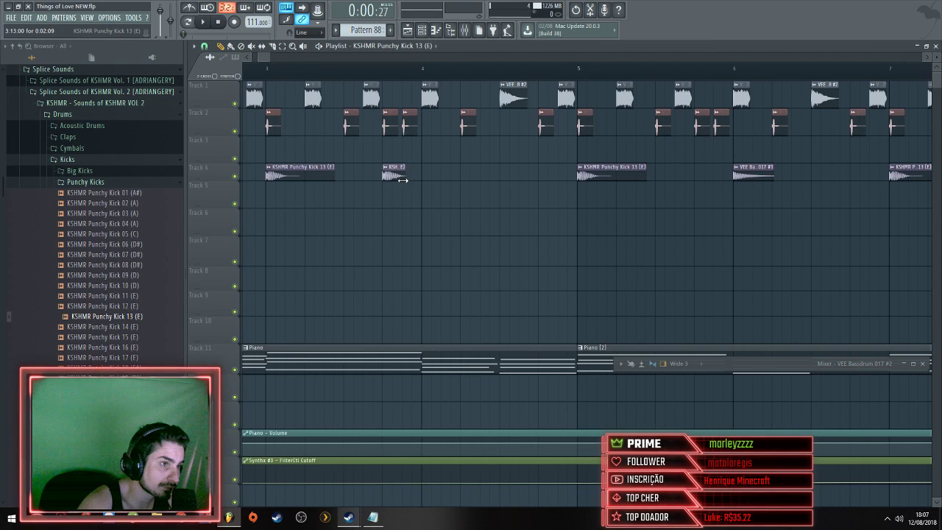
click(413, 178)
scroll(398, 177, up, 3)
scroll(302, 169, down, 1)
key(space)
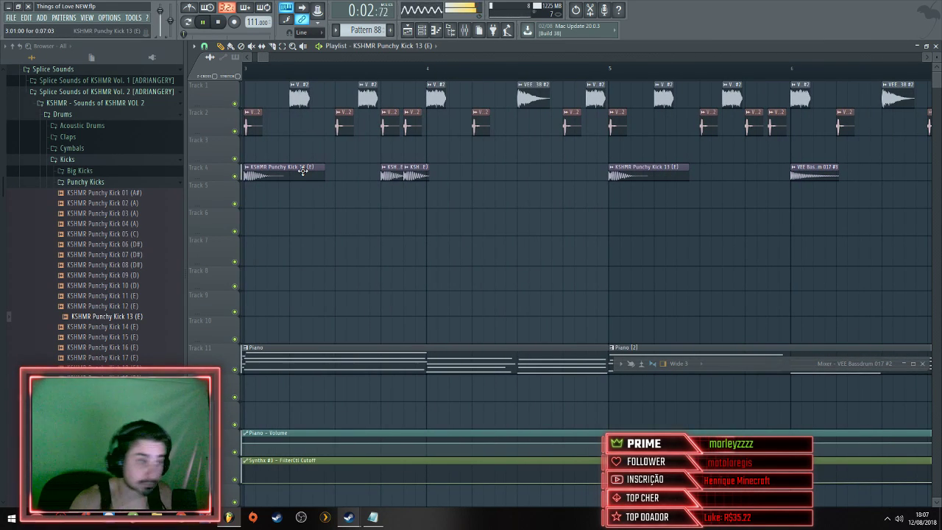
Replace the VEE Bassdrum clip at bar 6 and the long kick at bar 7 on Track 4 with short KSHMR Punchy Kick 13 (E) clips
scroll(262, 65, up, 2)
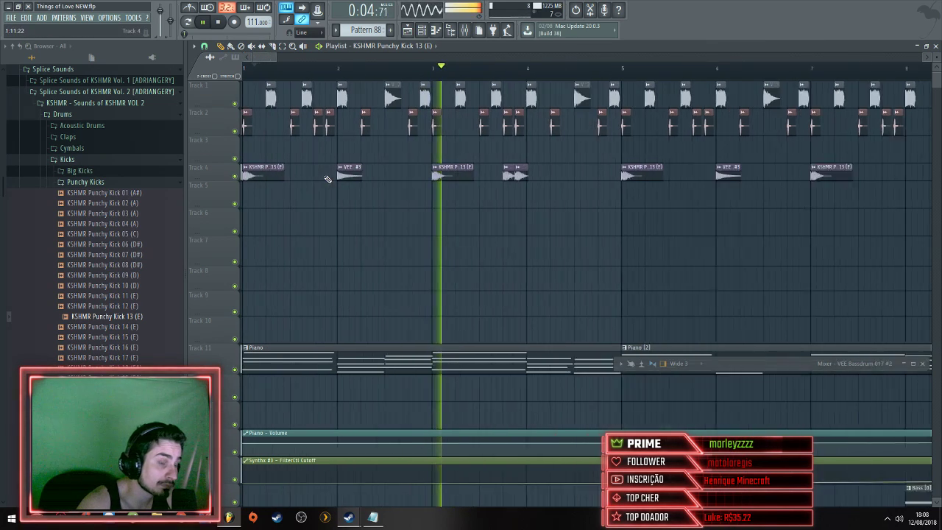
scroll(444, 204, down, 3)
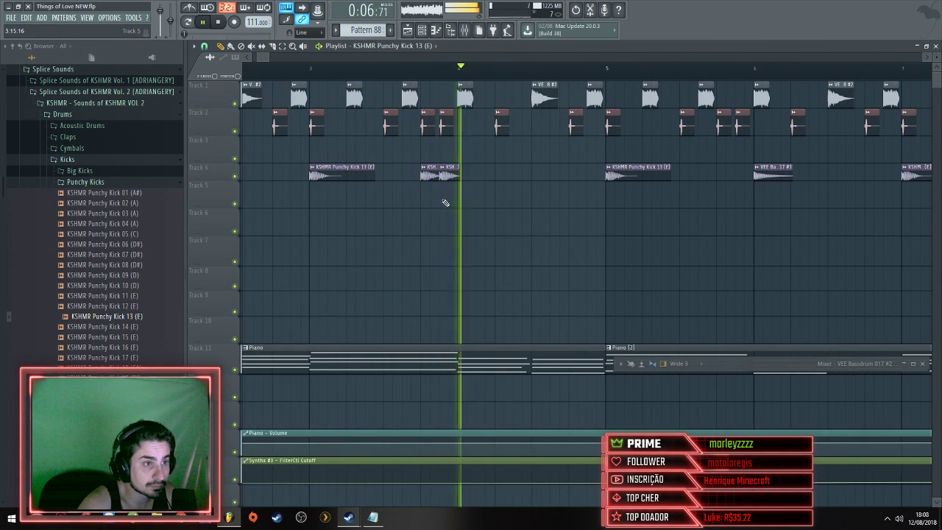
scroll(596, 183, down, 1)
scroll(617, 187, down, 1)
scroll(516, 185, up, 3)
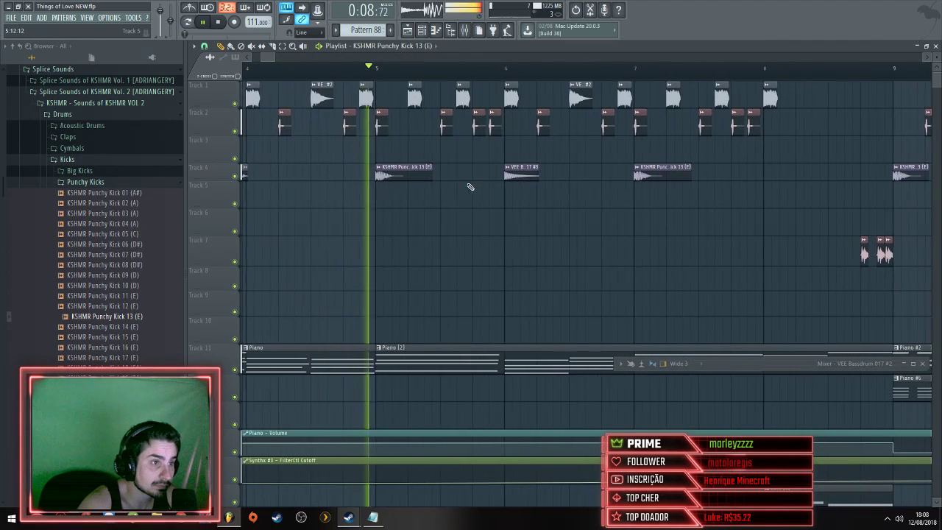
click(524, 177)
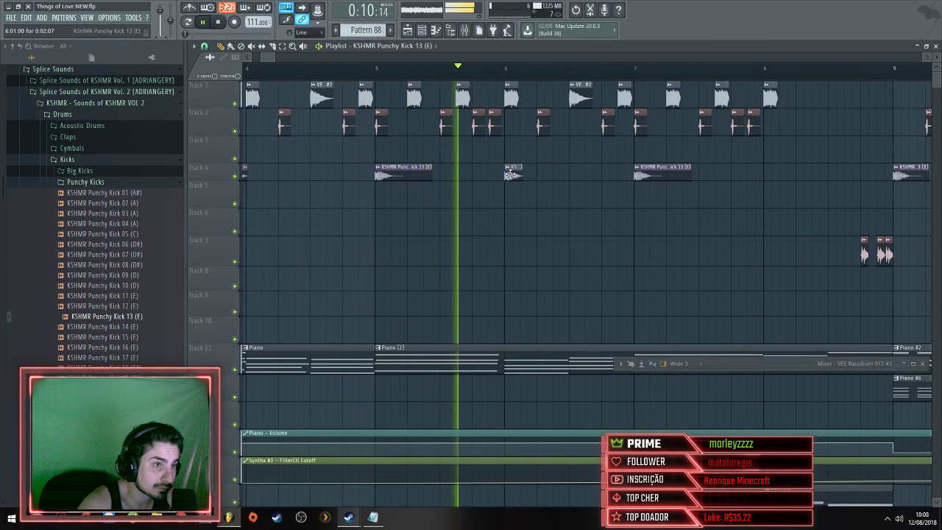
click(641, 175)
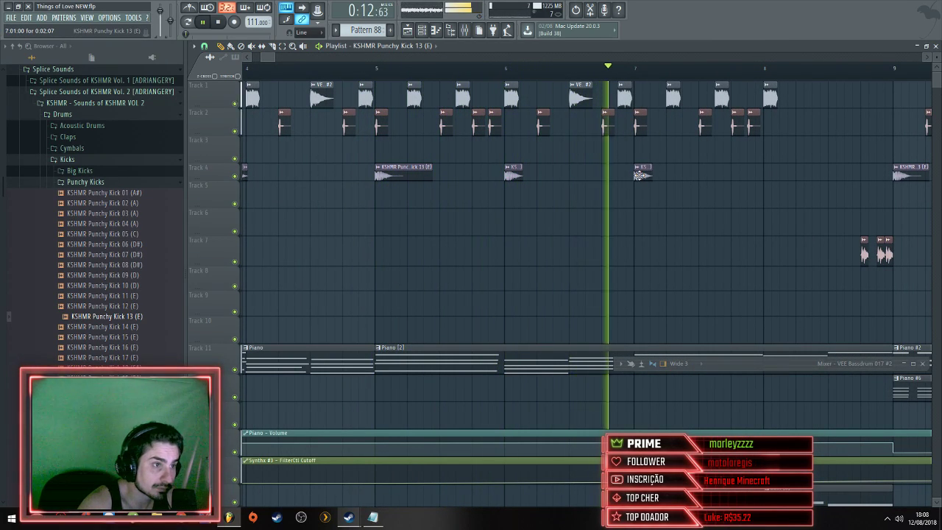
Delete the lone KSHMR Punchy Kick 13 (E) clip at bar 9 on Track 4
scroll(651, 174, down, 1)
scroll(590, 85, right, 5)
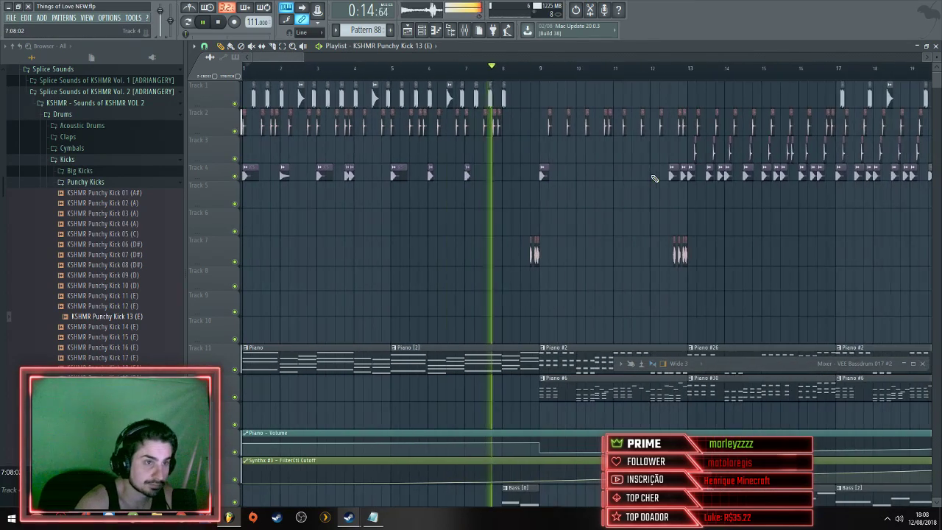
scroll(475, 177, down, 3)
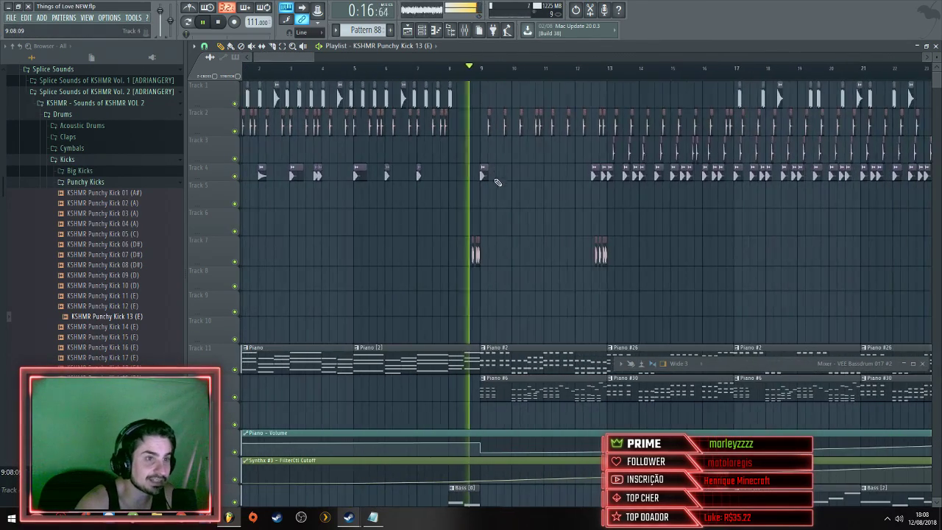
scroll(467, 184, up, 2)
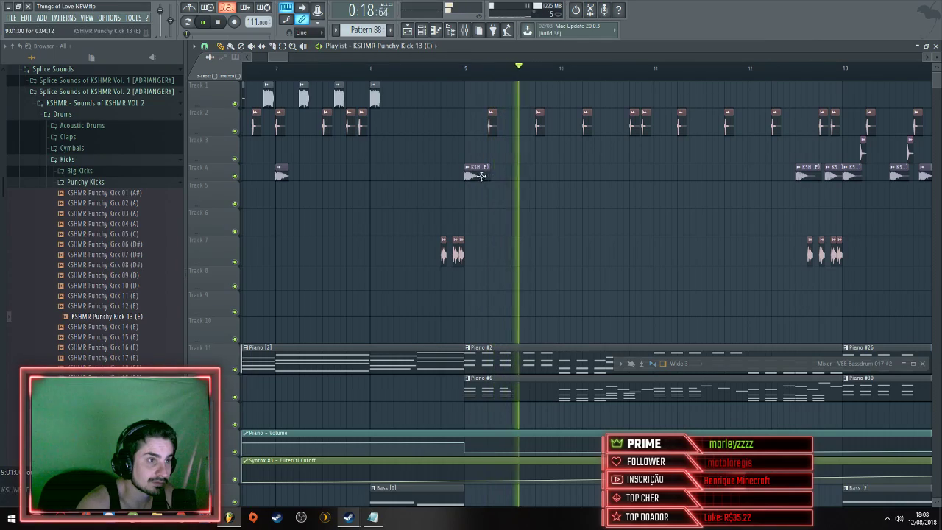
scroll(479, 179, down, 3)
scroll(479, 180, up, 2)
scroll(442, 189, up, 2)
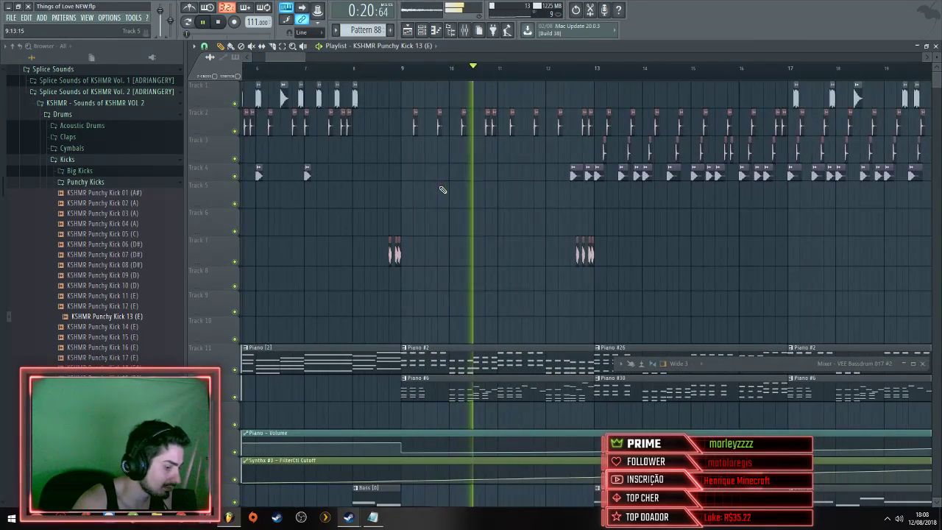
Follow the playback and examine the Track 4 kick clips from bar 12 onward against the rest of the arrangement
scroll(594, 166, up, 3)
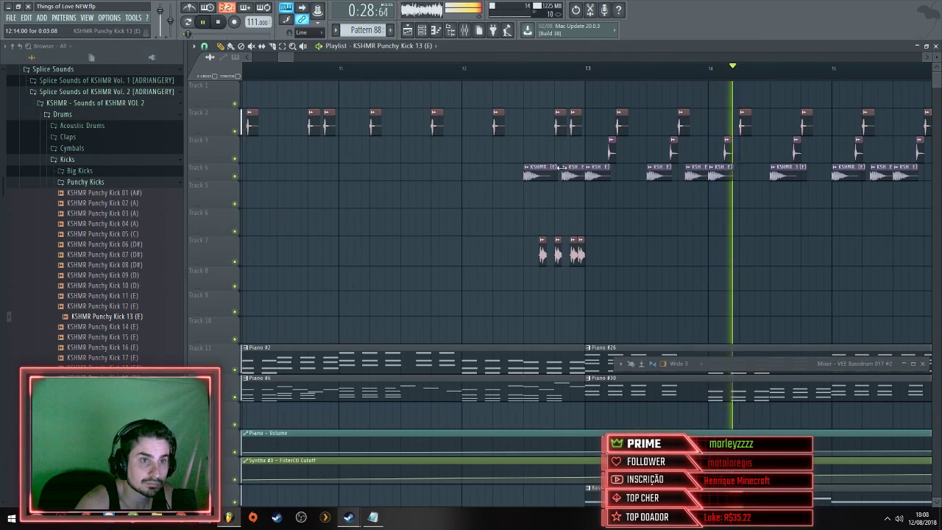
scroll(562, 167, down, 3)
scroll(562, 167, up, 3)
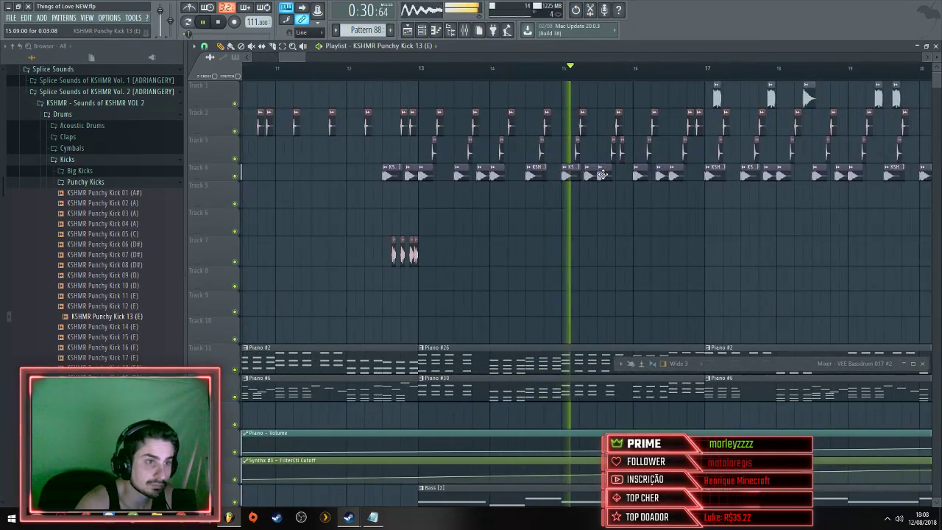
scroll(603, 173, down, 1)
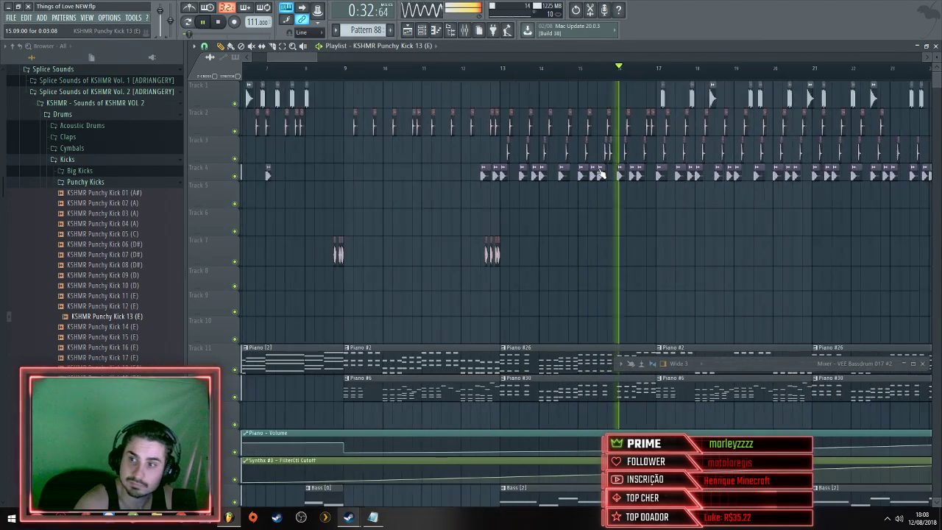
scroll(604, 173, up, 1)
scroll(605, 172, down, 2)
scroll(600, 172, down, 2)
scroll(515, 168, up, 3)
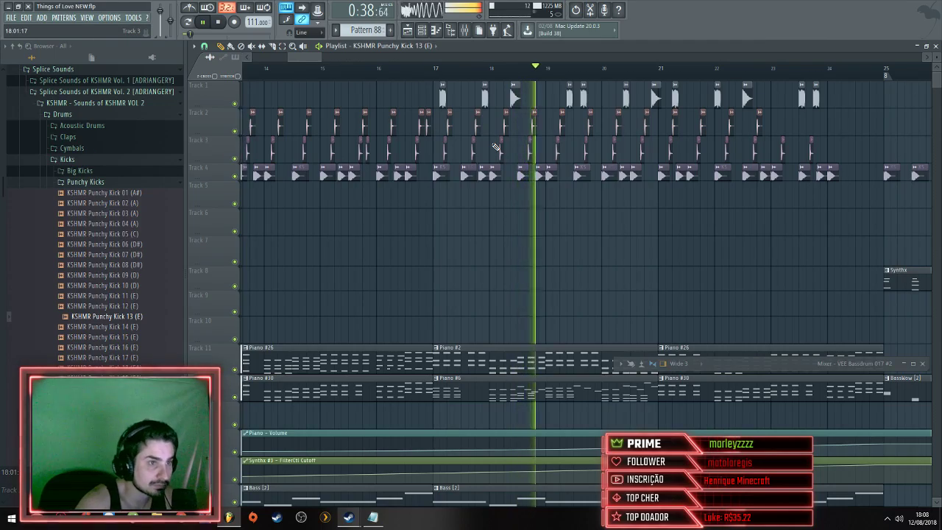
scroll(515, 155, down, 3)
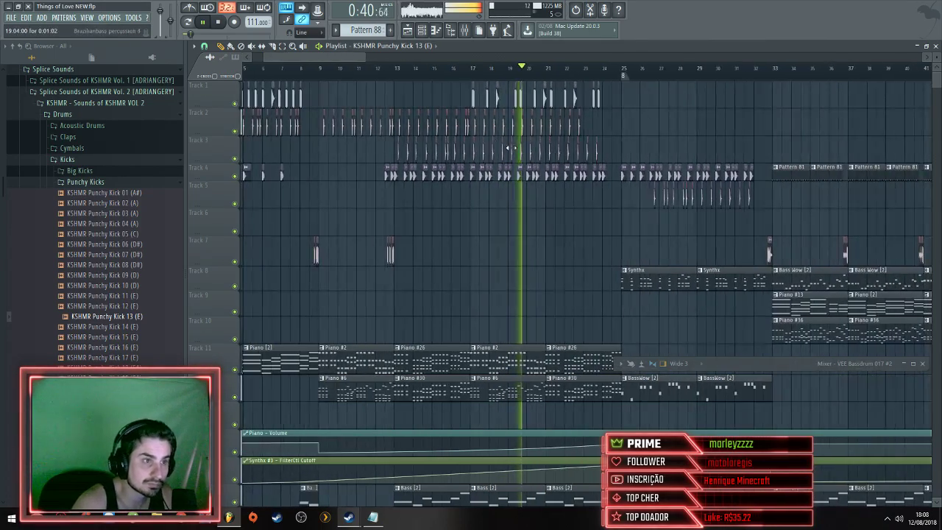
scroll(530, 158, up, 3)
scroll(556, 168, down, 3)
scroll(556, 168, down, 3)
scroll(560, 170, up, 3)
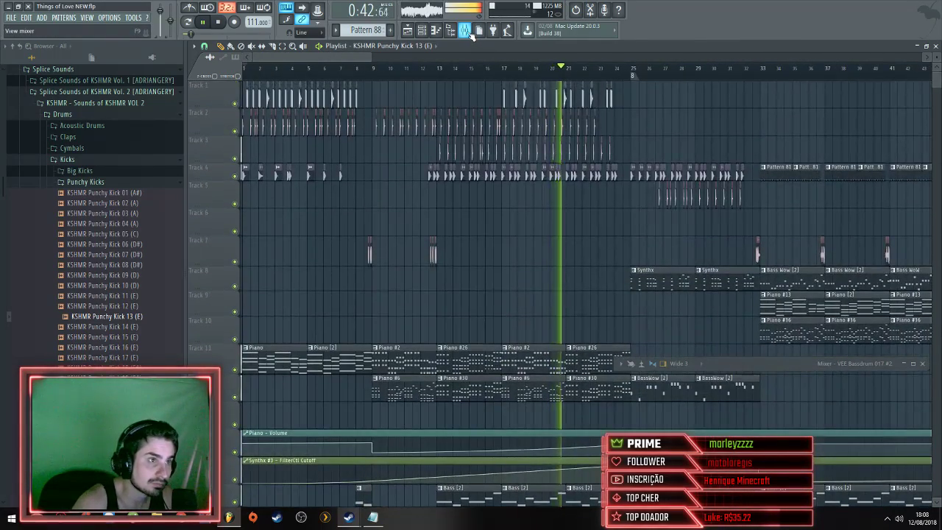
Show the mixer in the Compact 2 layout and enlarge it to reveal all inserts and their faders
double_click(787, 361)
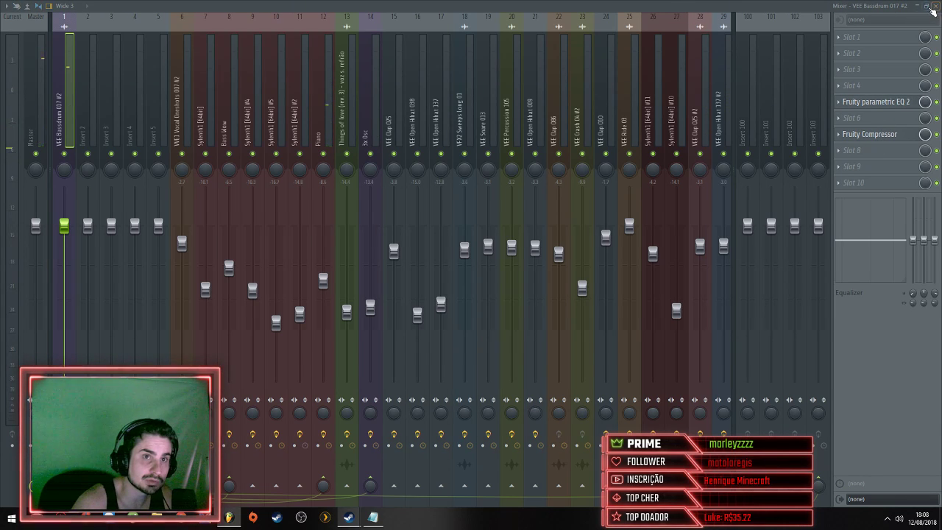
click(930, 6)
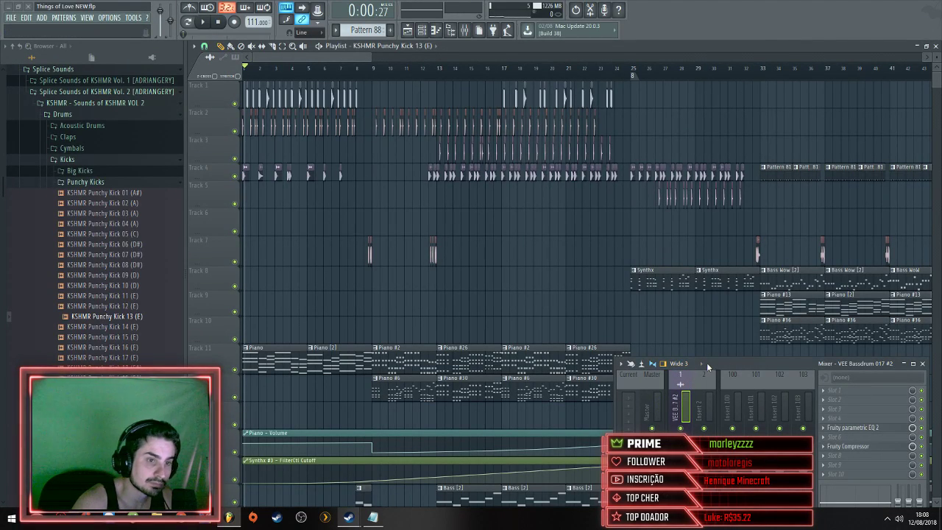
click(707, 362)
click(692, 386)
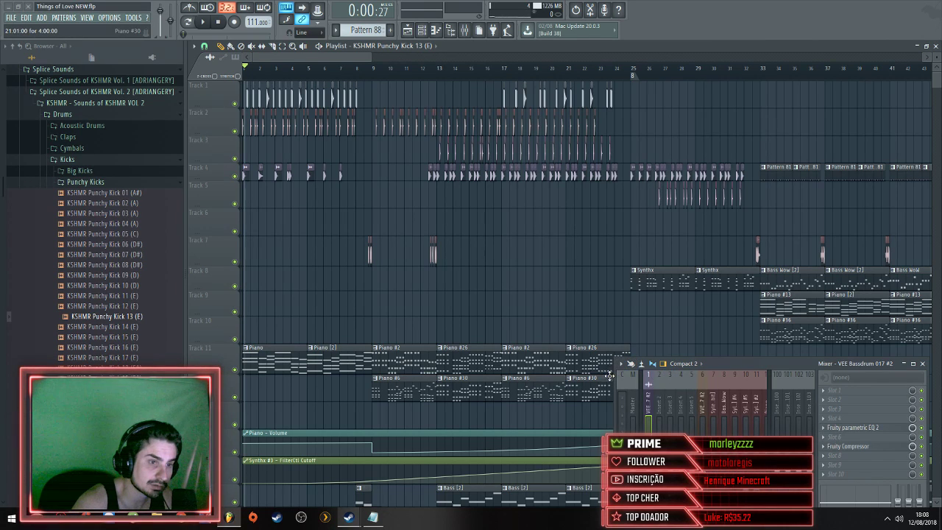
drag(616, 377, 18, 377)
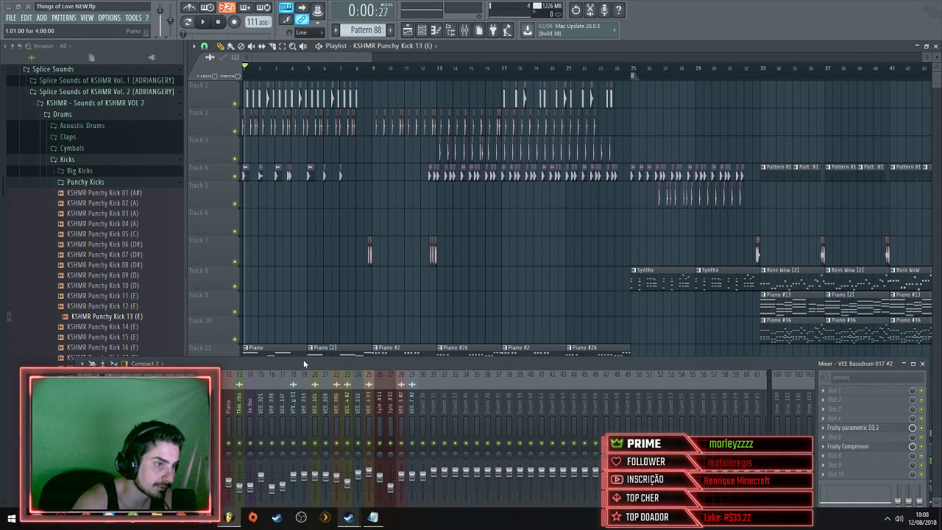
drag(302, 354, 295, 314)
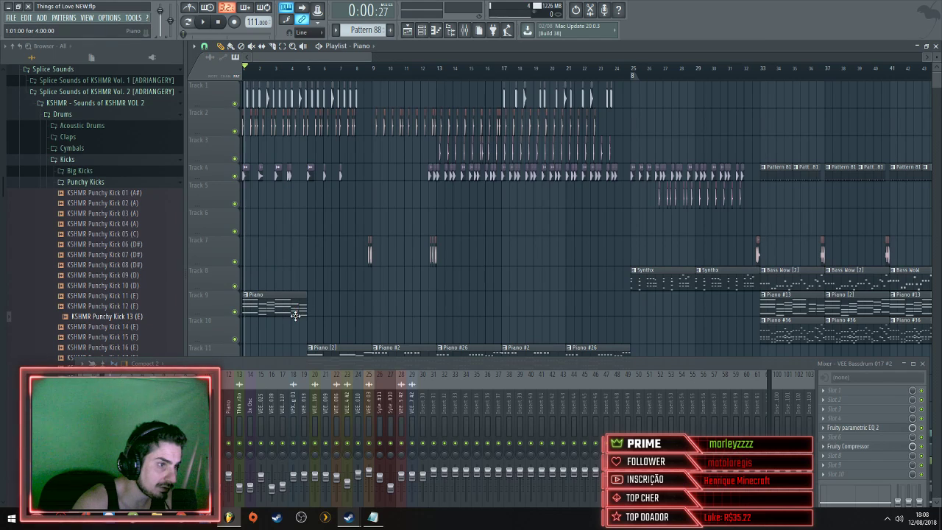
key(ctrl+z)
drag(284, 360, 271, 154)
Open Fruity Parametric EQ 2 on the bassdrum insert, lower the band 1 high-pass cutoff slightly and flatten the band 5 mid cut
click(889, 250)
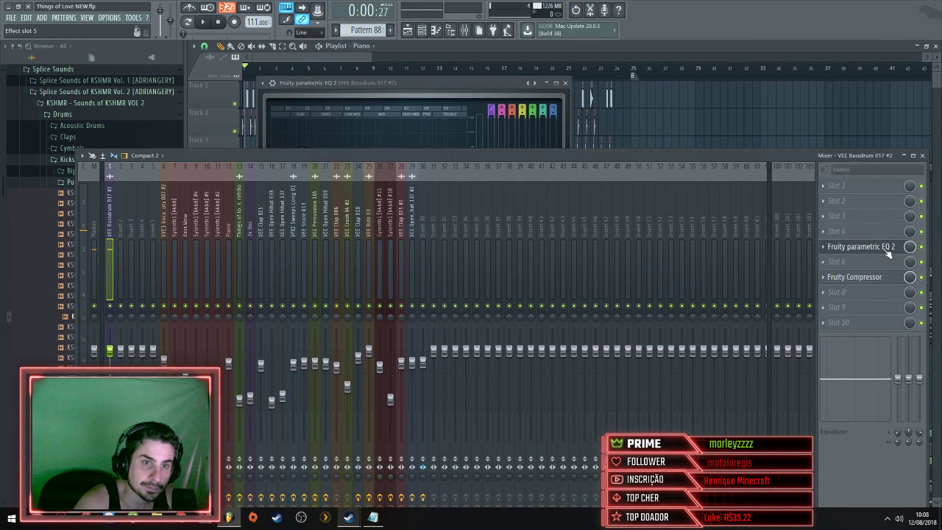
drag(433, 83, 482, 92)
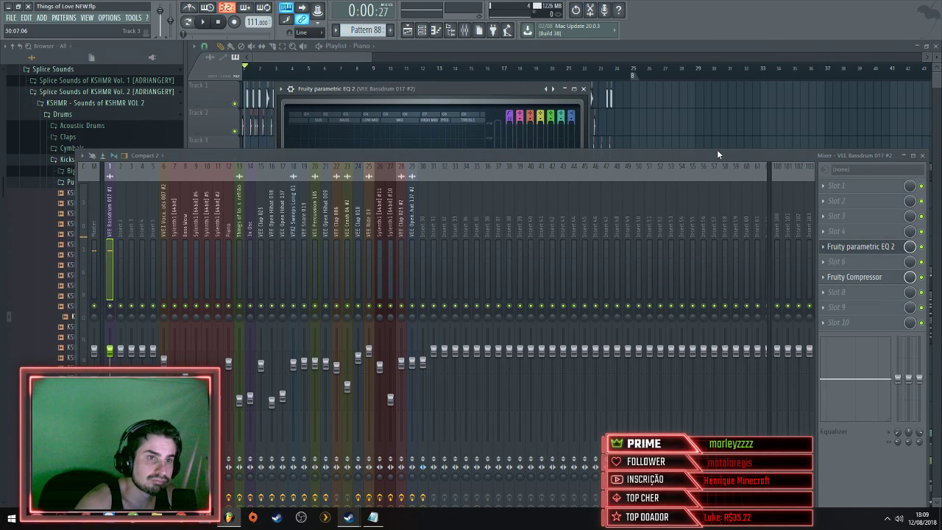
drag(717, 150, 717, 246)
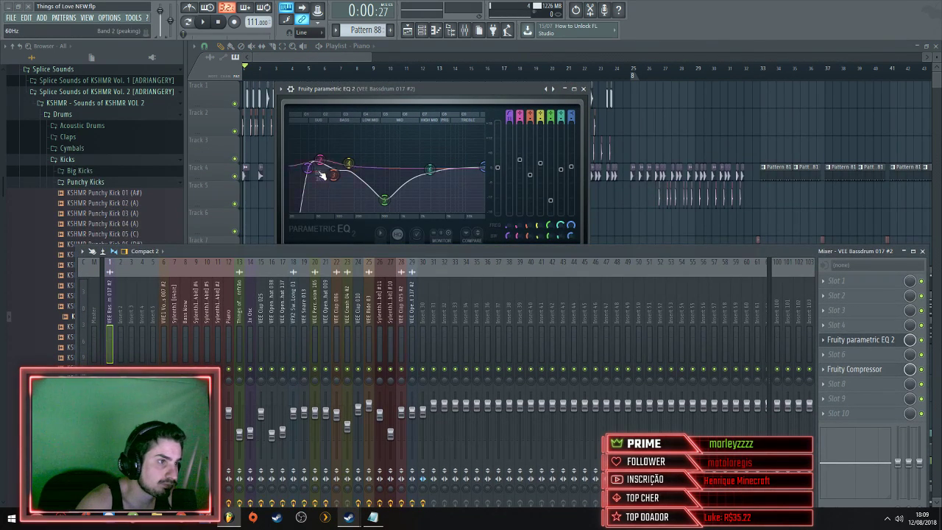
drag(310, 166, 307, 168)
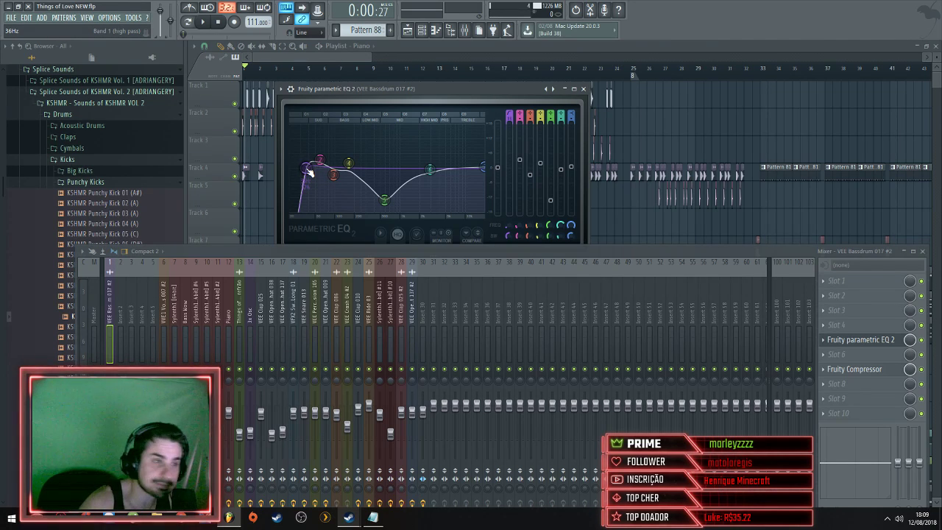
drag(383, 200, 385, 169)
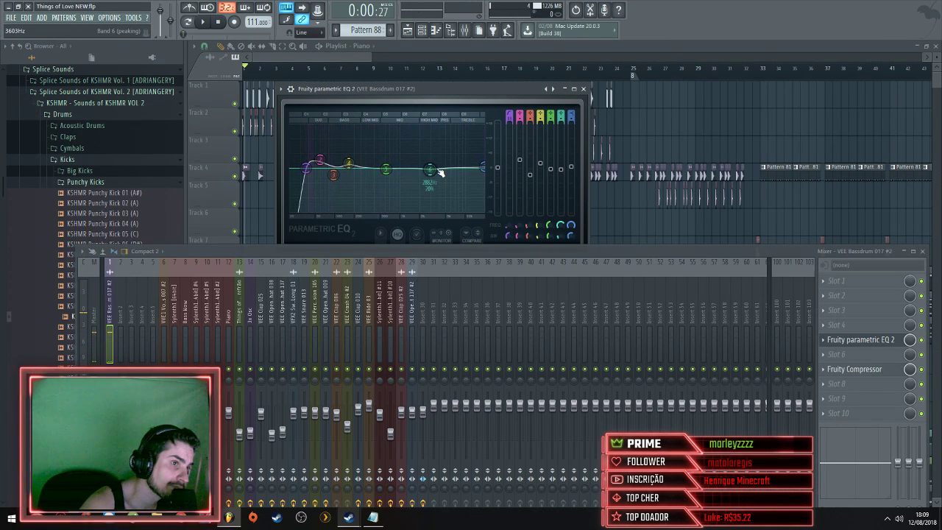
Boost the kick's treble with EQ band 6, make band 4 a bass-range cut beside band 3, and lower band 2 slightly
drag(462, 161, 441, 150)
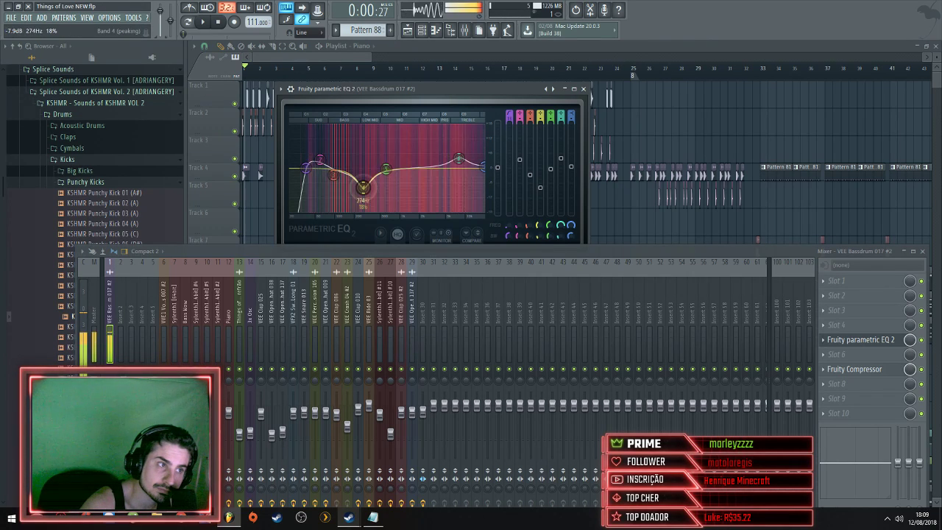
drag(356, 187, 339, 177)
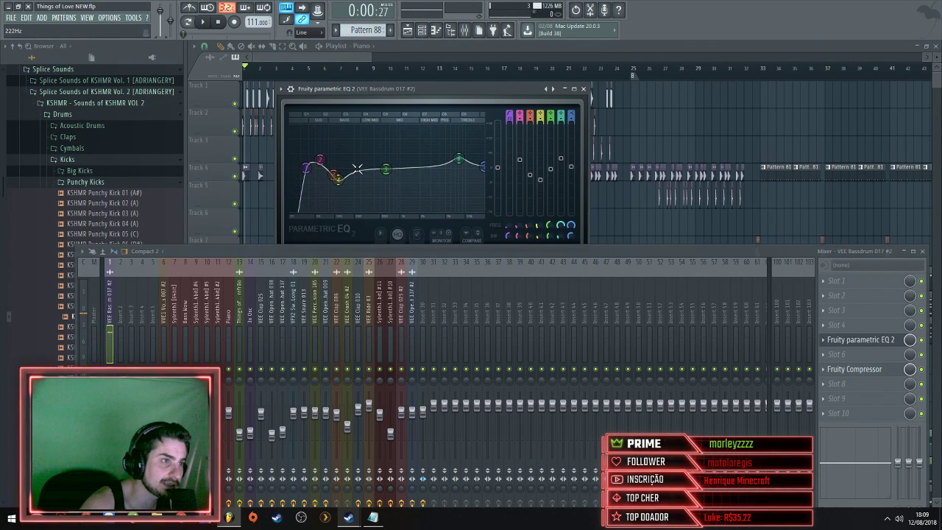
drag(344, 180, 337, 177)
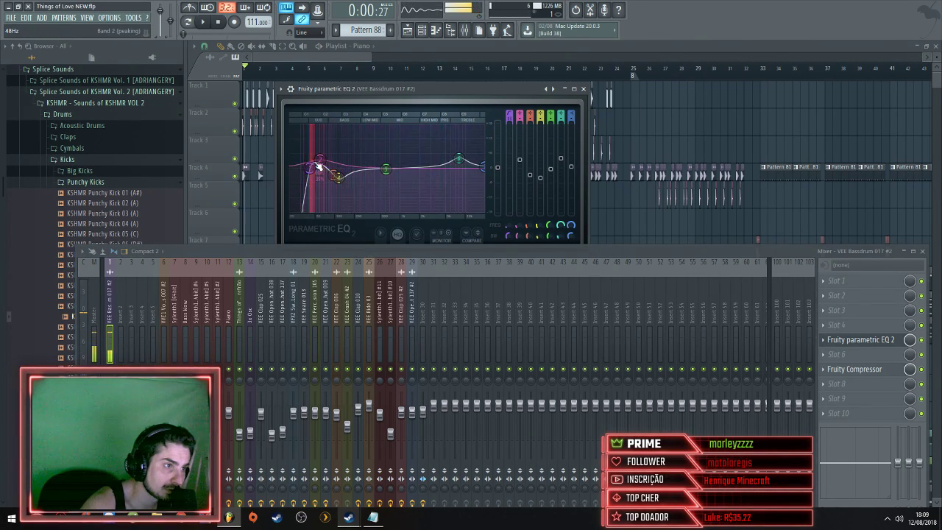
drag(318, 163, 315, 166)
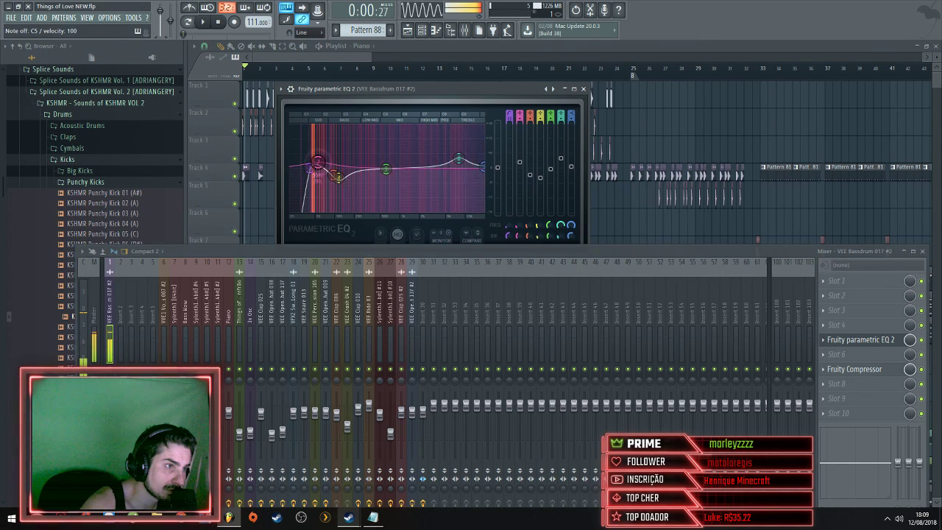
Play the song with the adjusted kick EQ and jump to around bar 12
click(355, 59)
key(space)
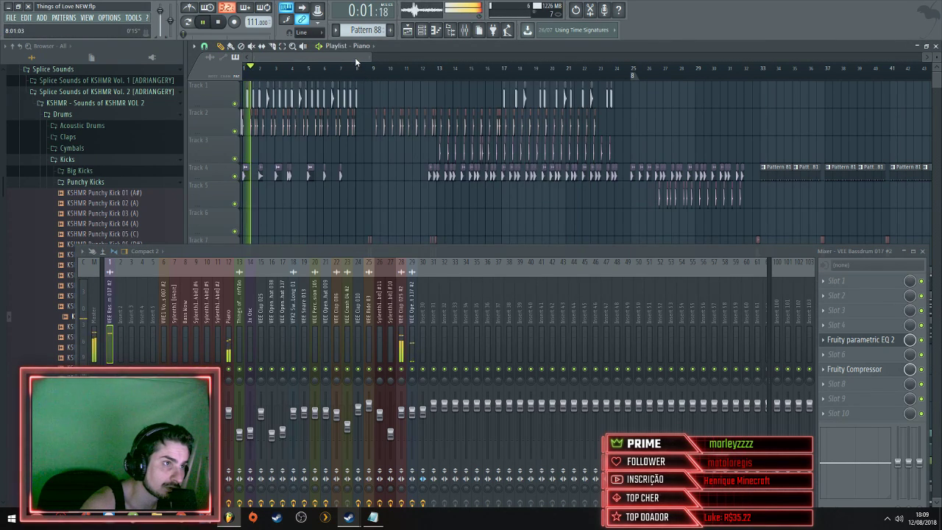
click(424, 68)
Save the project and raise the mixer to show more of its channel strips
click(12, 17)
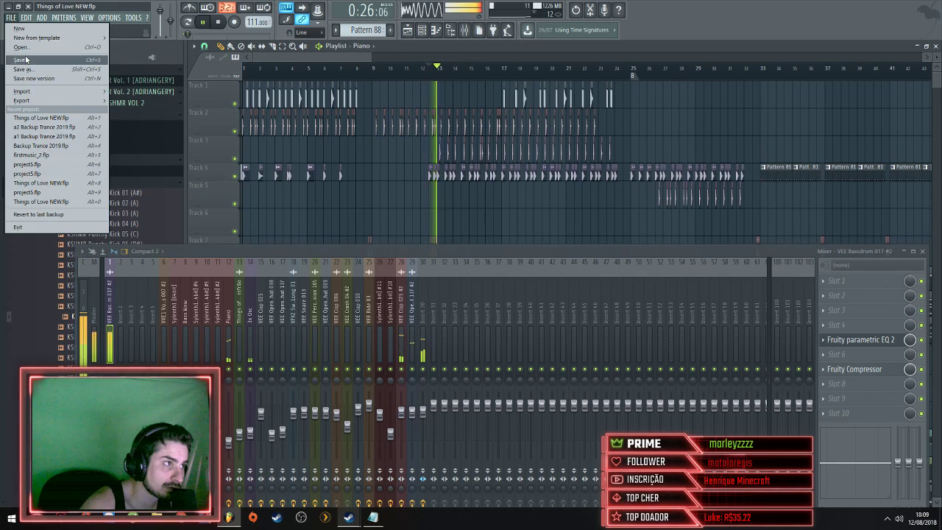
click(26, 59)
drag(340, 248, 342, 184)
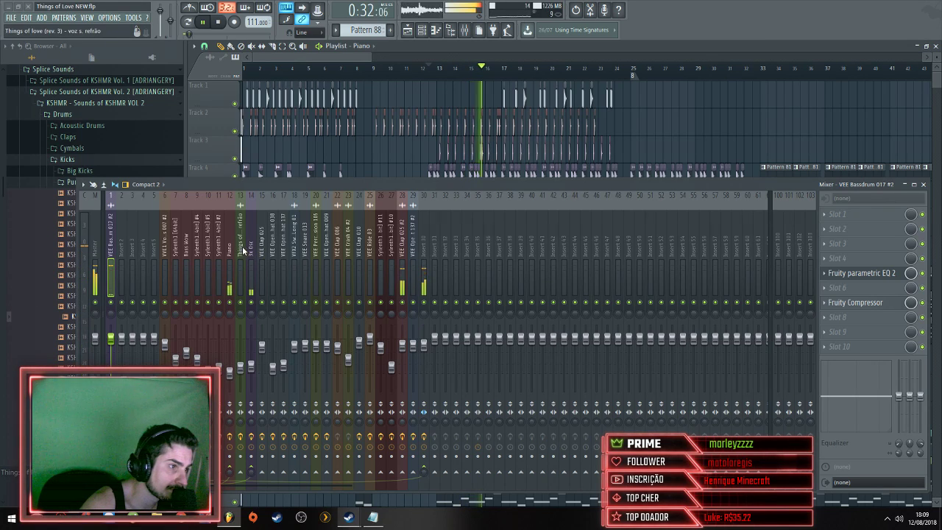
scroll(442, 236, right, 3)
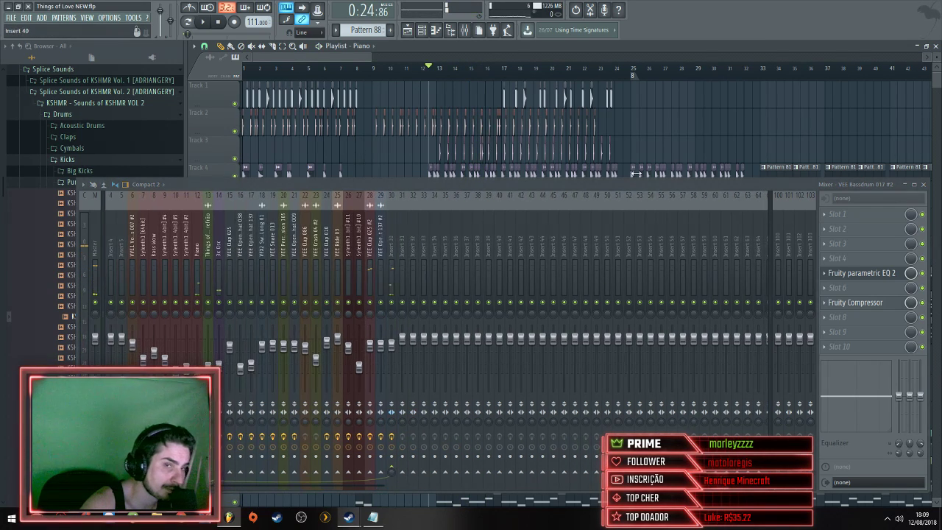
click(84, 184)
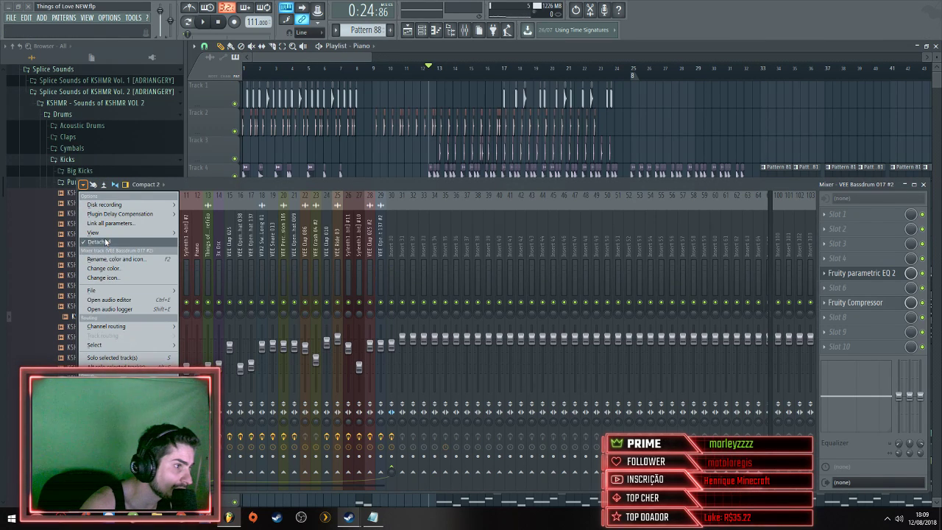
key(Escape)
key(F9)
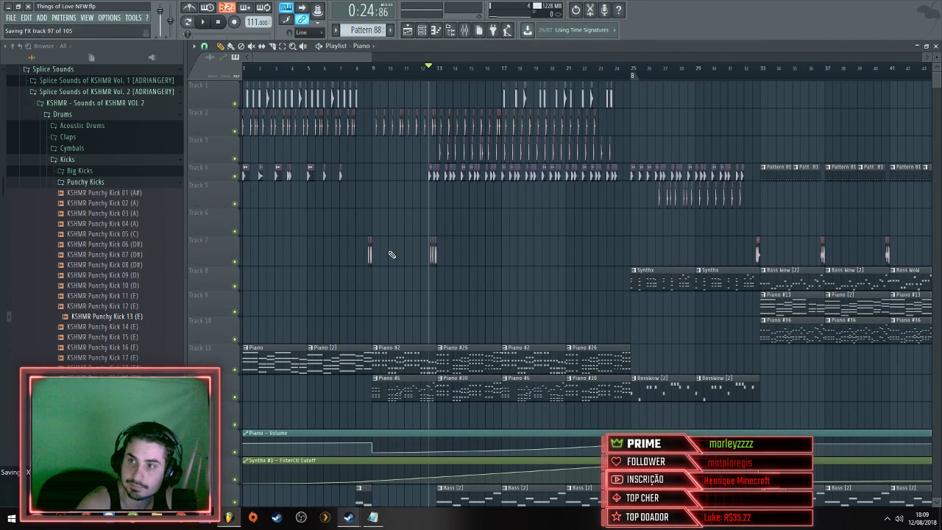
Preview the Bass Wow [2] clip at bar 33 on its own and watch its level in the mixer
scroll(439, 336, down, 3)
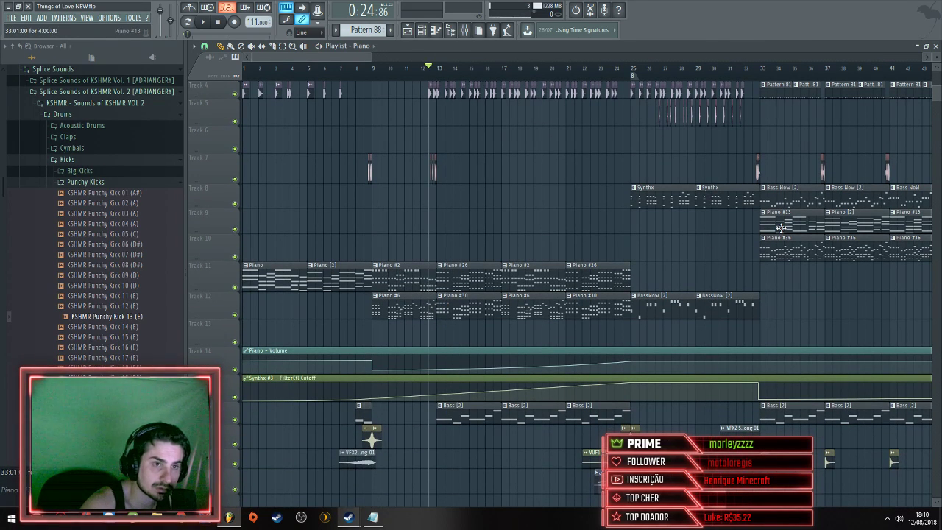
scroll(780, 226, up, 3)
click(505, 188)
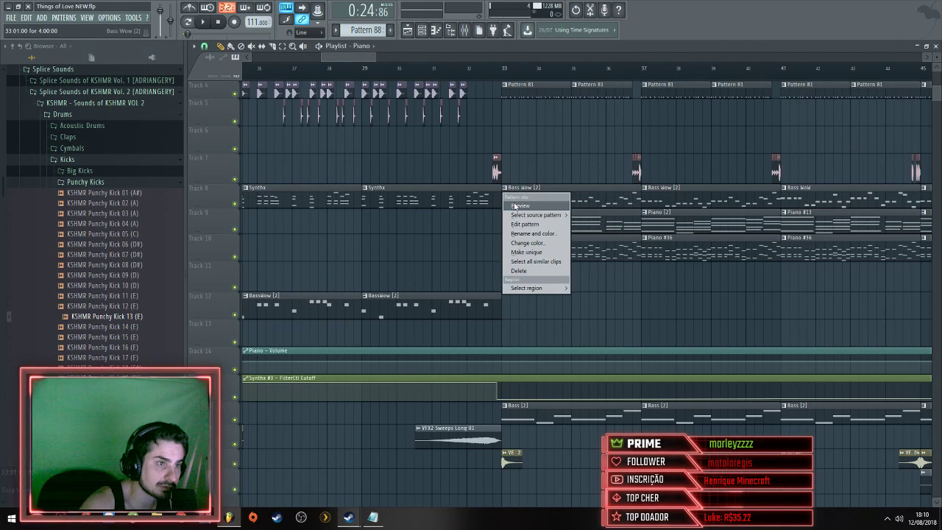
click(530, 196)
key(space)
key(F9)
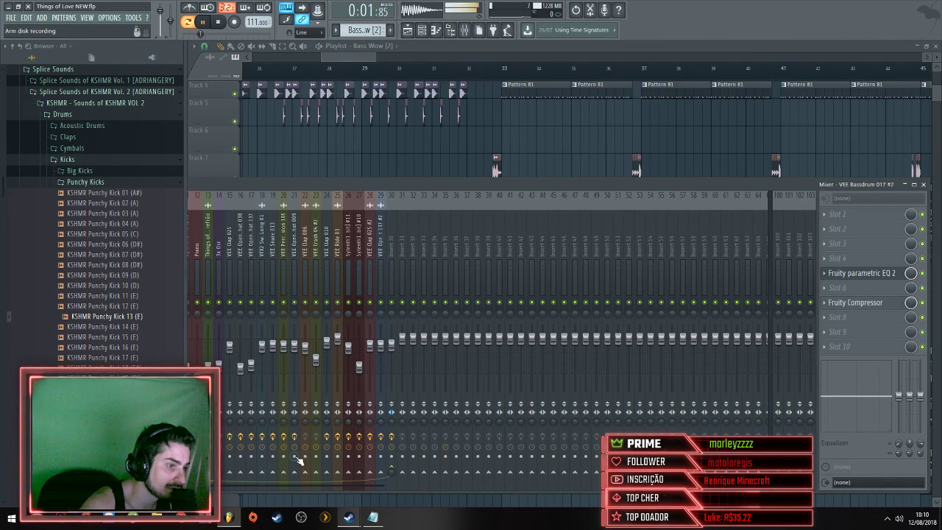
scroll(298, 457, up, 2)
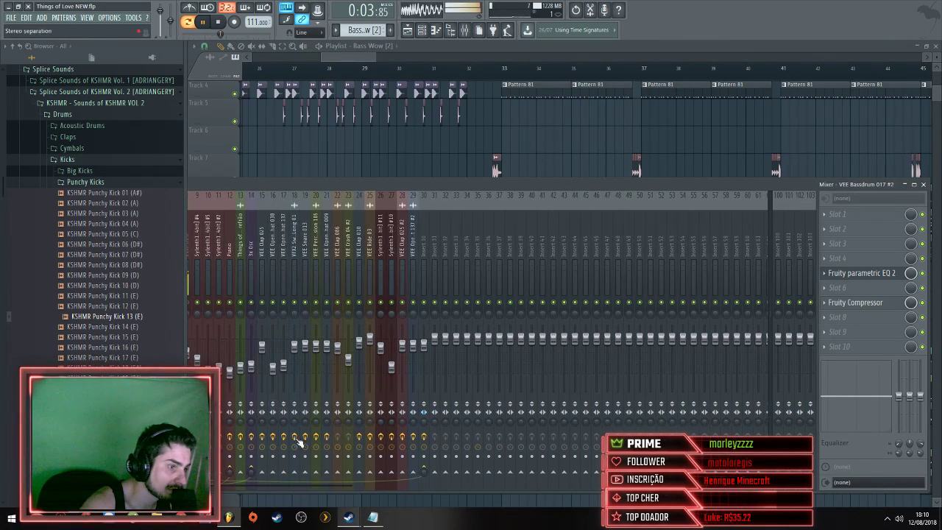
Narrow the browser, stop playback and reposition the mixer so its tracks and effect slots are all in view
drag(186, 132, 122, 147)
double_click(232, 181)
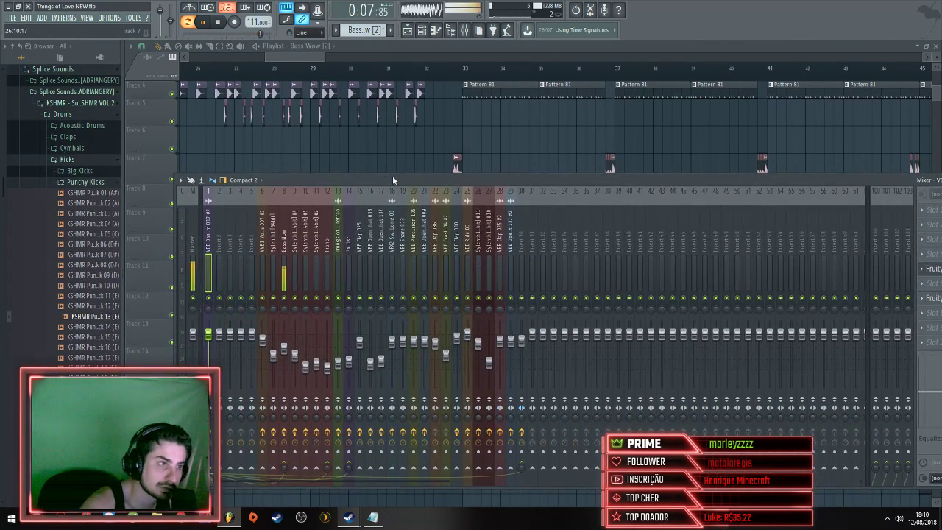
key(space)
drag(392, 180, 412, 181)
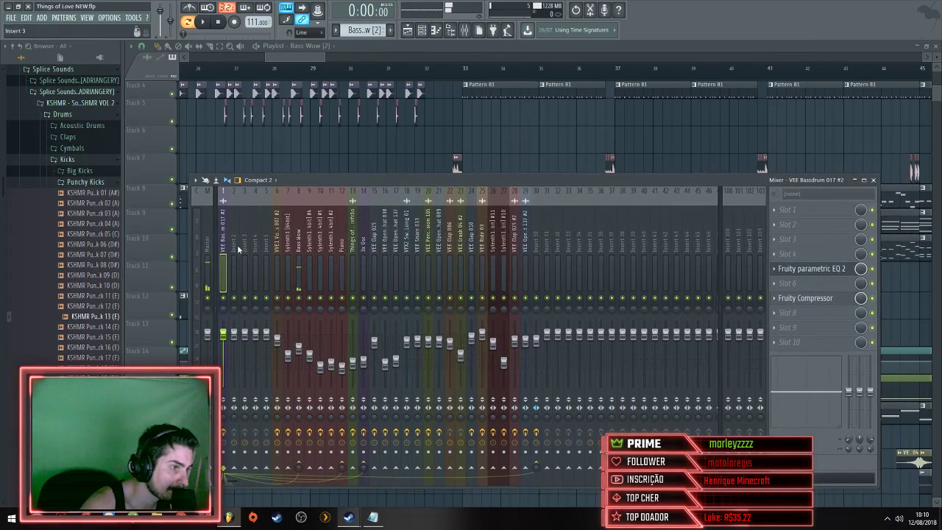
Inspect the Fruity parametric EQ 2 curve on the Bass Wow mixer track, then hide the EQ and mixer
click(299, 240)
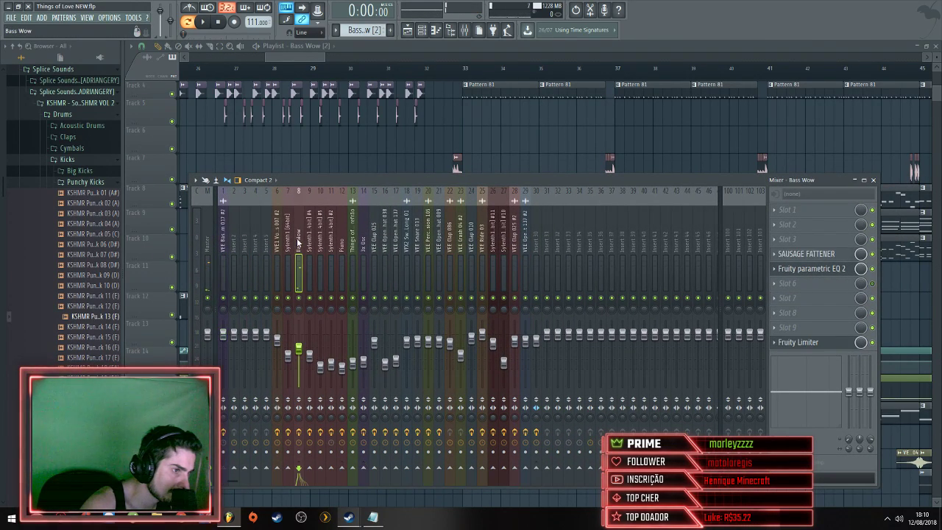
click(812, 268)
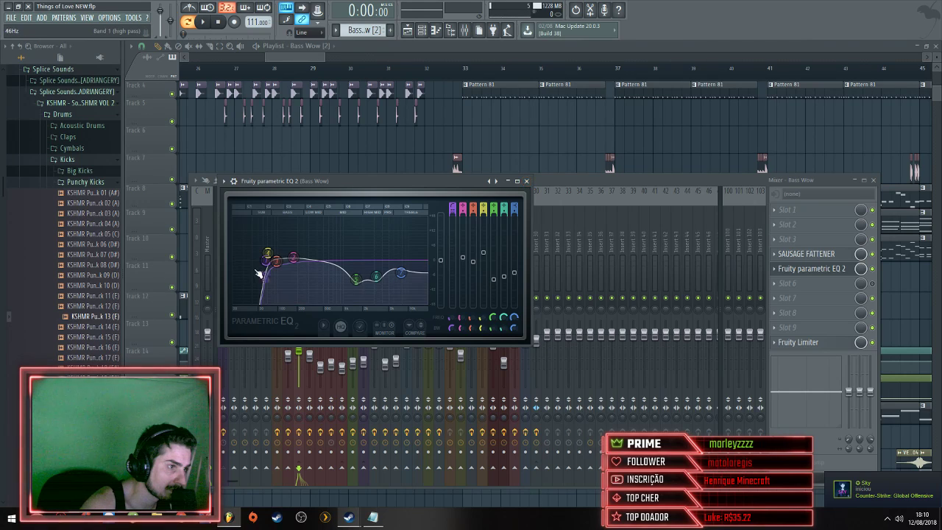
click(526, 180)
key(F9)
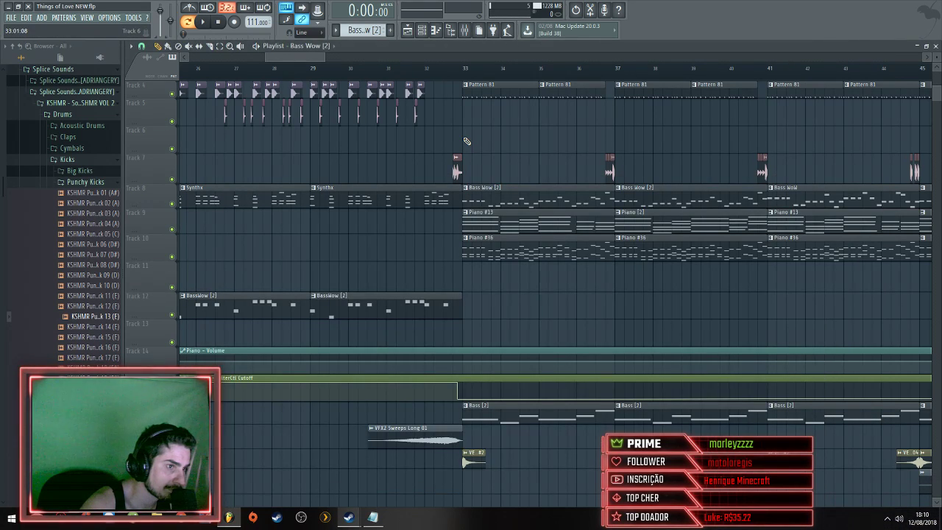
Play the song from bar 33 and check the track levels in the mixer
click(466, 74)
key(space)
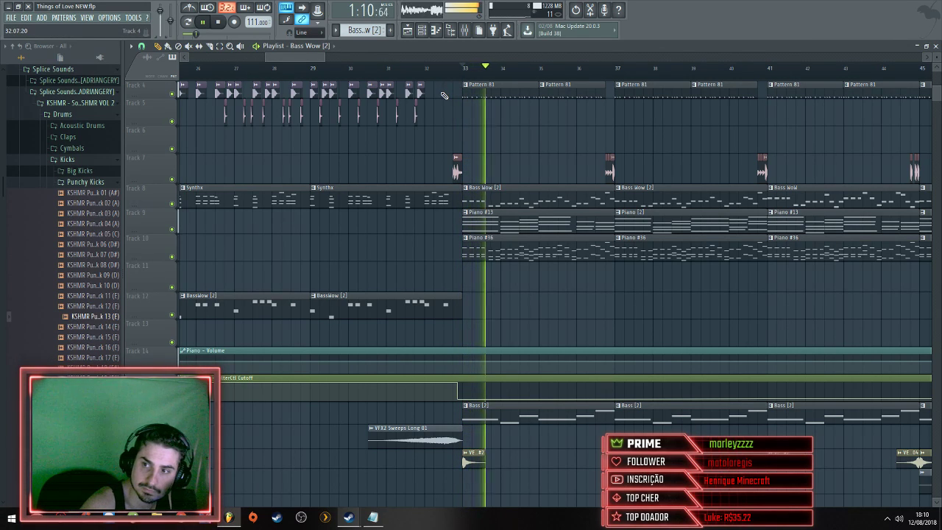
key(F9)
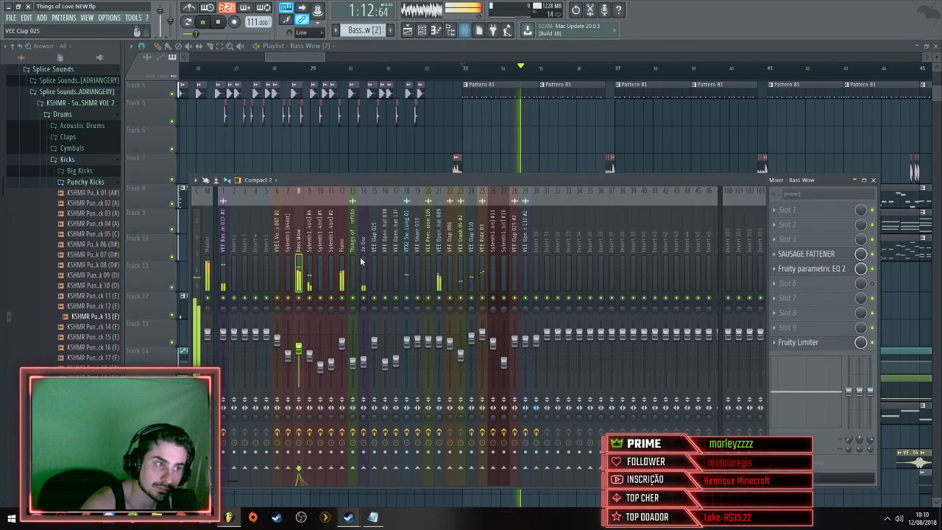
key(space)
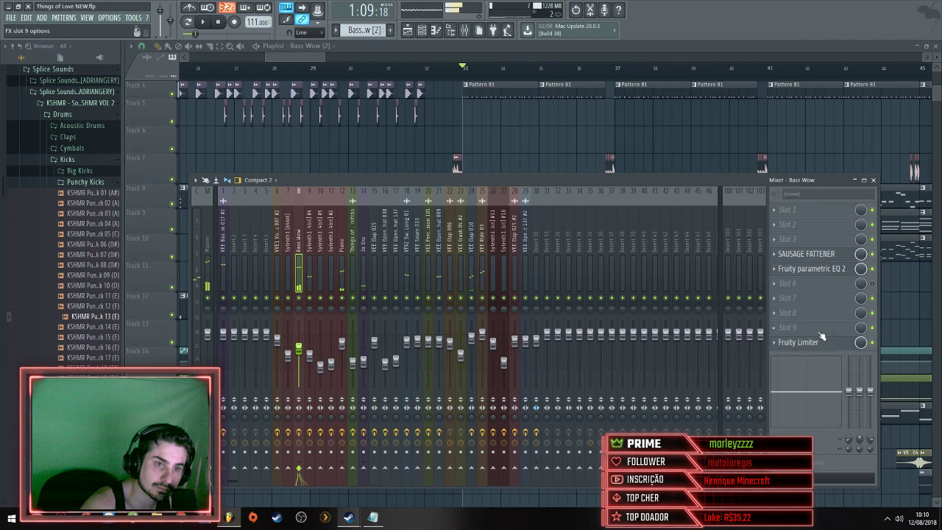
Set the compressor ratio in the Bass Wow track's Fruity Limiter to 5.9:1 while the song plays
click(821, 343)
key(space)
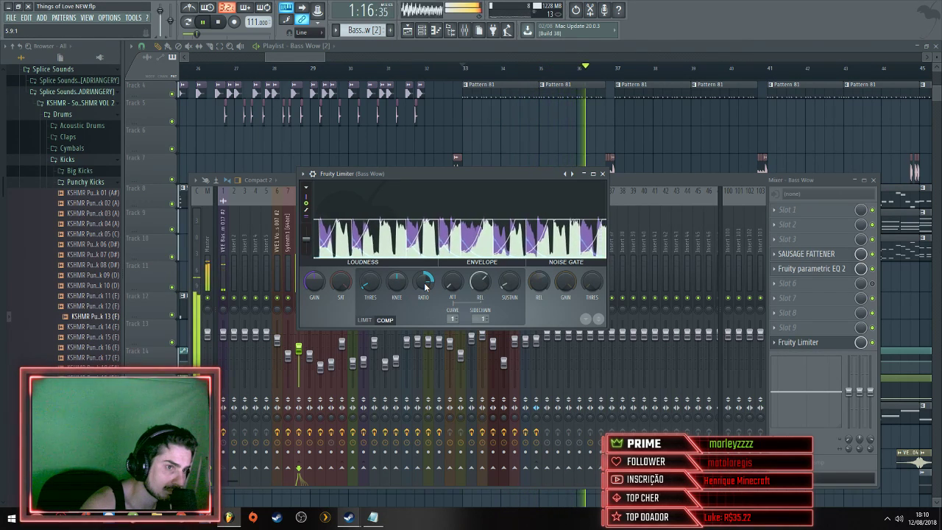
click(413, 159)
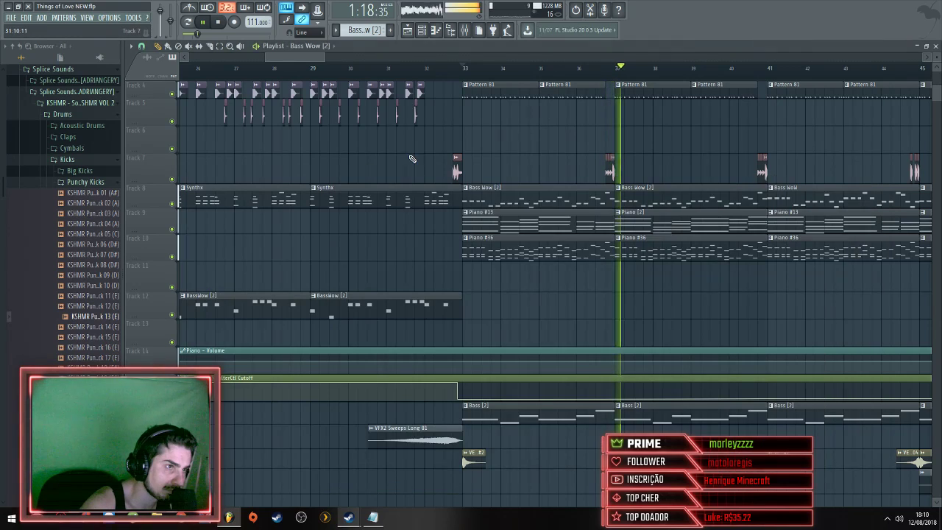
key(space)
Preview the Piano #36 clip and set its Sylenth1 [64bit] #4 mixer track volume to 45% (-14.3 dB)
click(466, 243)
key(space)
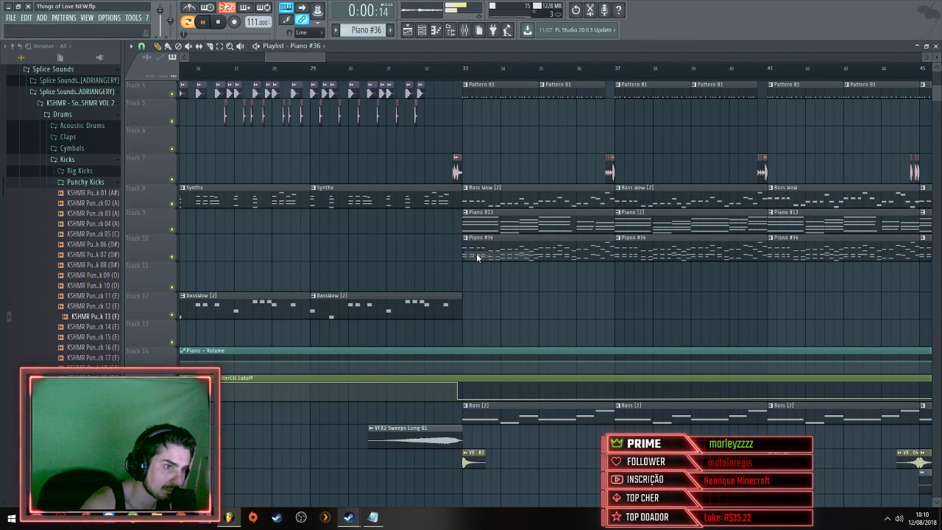
click(465, 31)
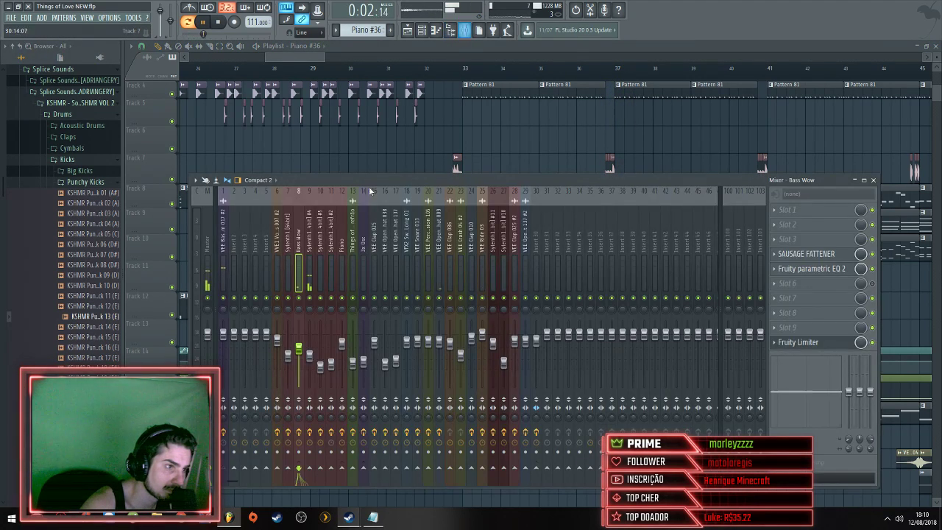
click(304, 256)
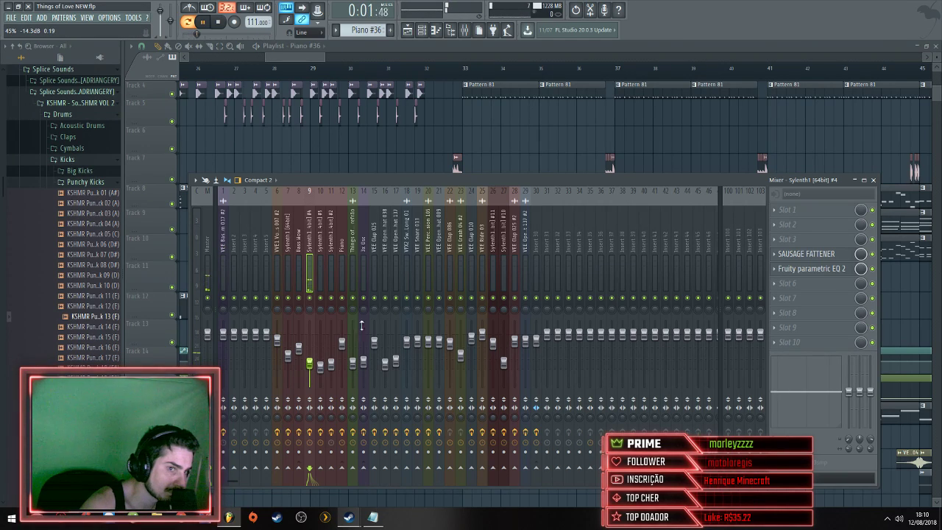
key(F9)
Preview the Piano #13 clip and examine the Fruity Stereo Shaper on the Piano mixer track
click(467, 217)
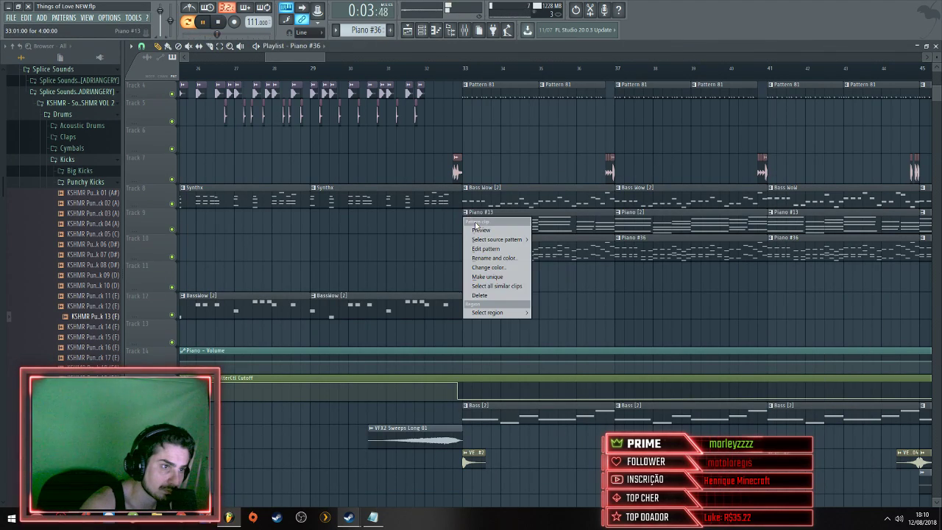
click(465, 32)
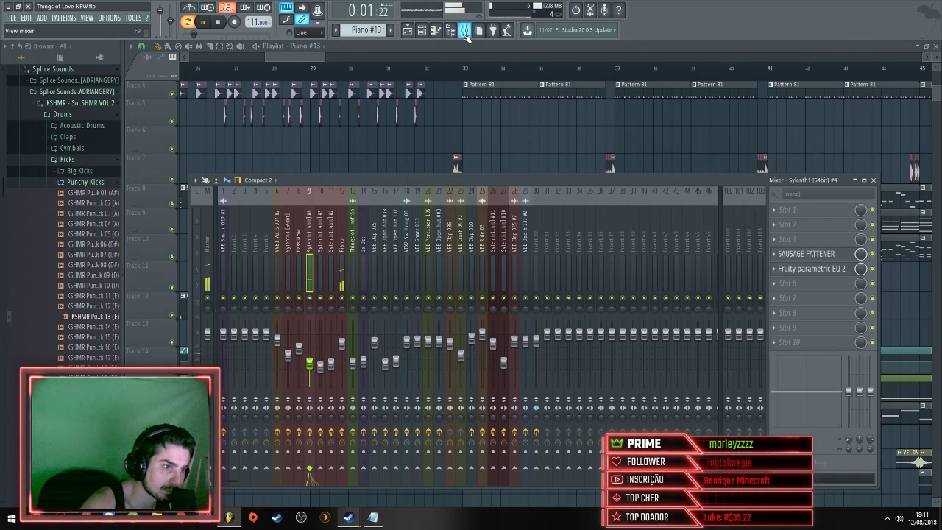
click(225, 236)
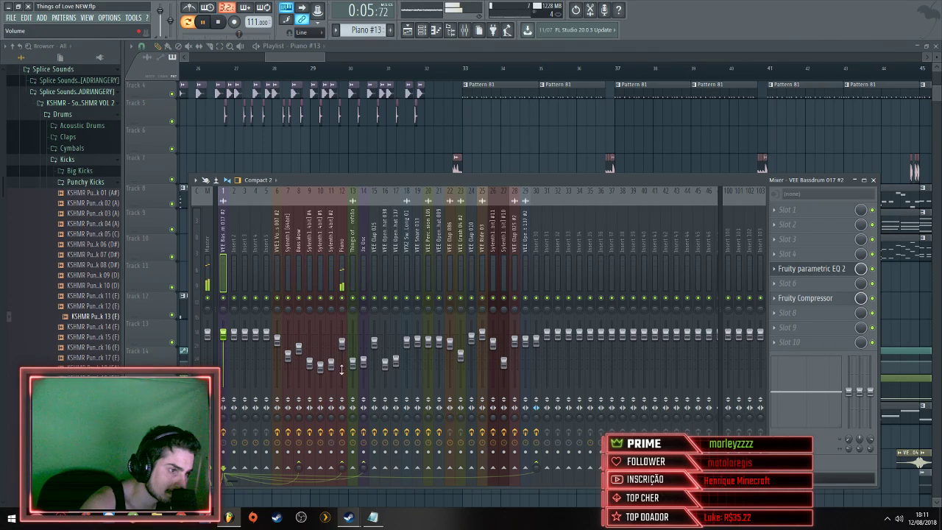
click(342, 280)
click(810, 284)
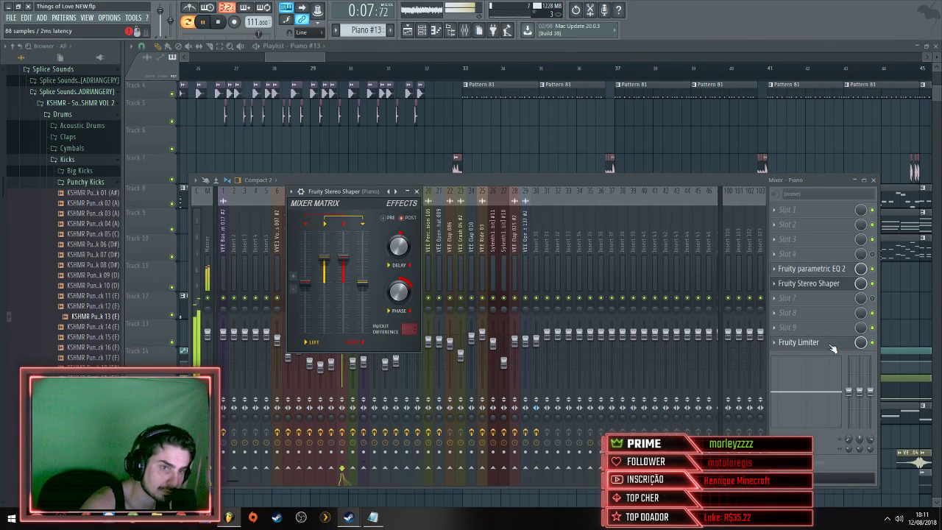
Open the Fruity Limiter on the Piano mixer track and play the full song from around bar 33
click(831, 344)
click(830, 344)
click(830, 343)
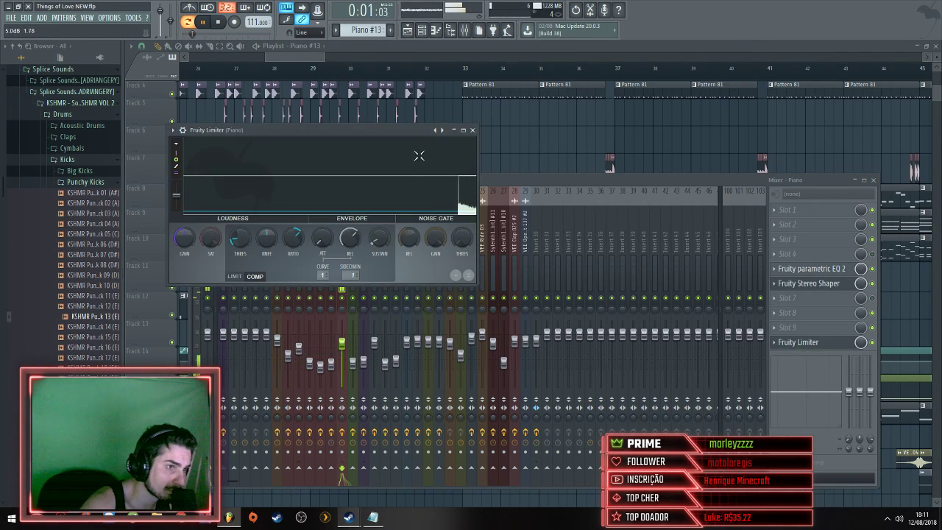
click(452, 68)
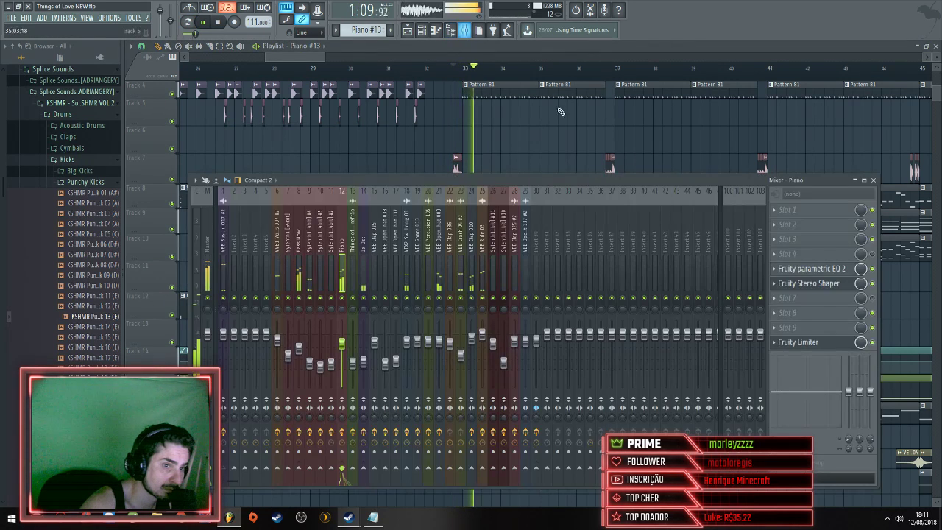
click(799, 343)
click(800, 343)
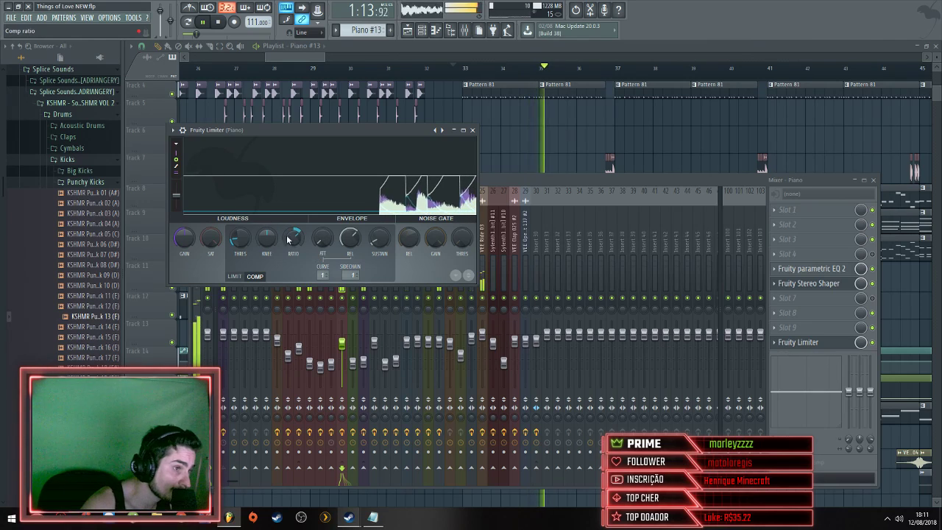
Tune the Piano limiter's compressor by ear, setting the ratio to 2.2:1 and the threshold to -24.6 dB
drag(288, 240, 293, 247)
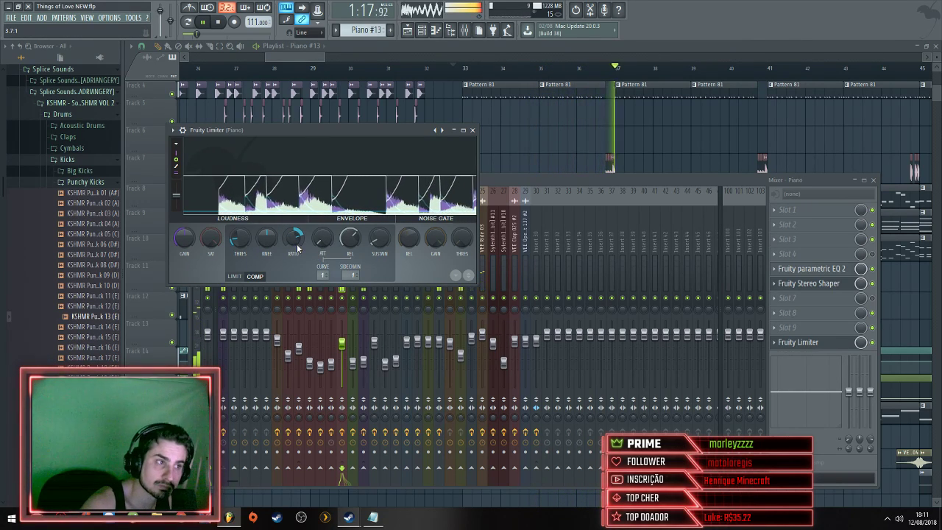
drag(234, 237, 233, 243)
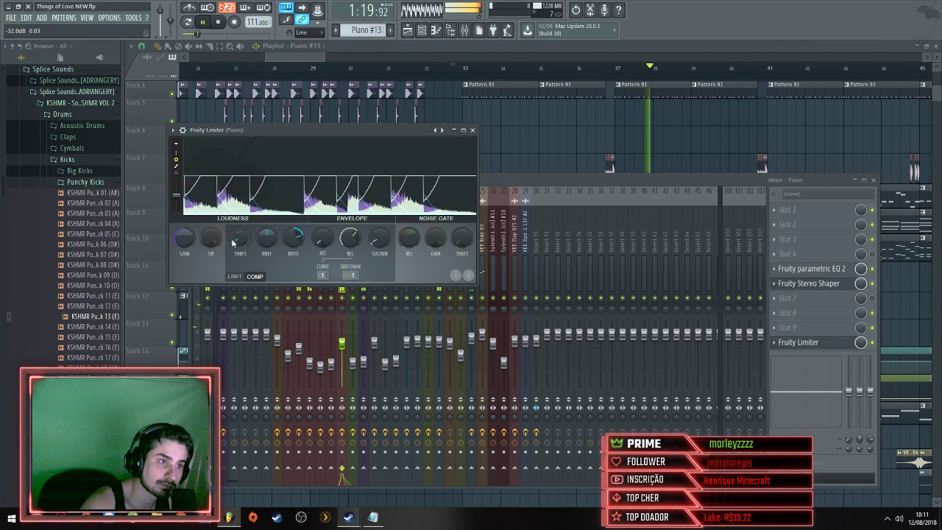
scroll(232, 243, up, 3)
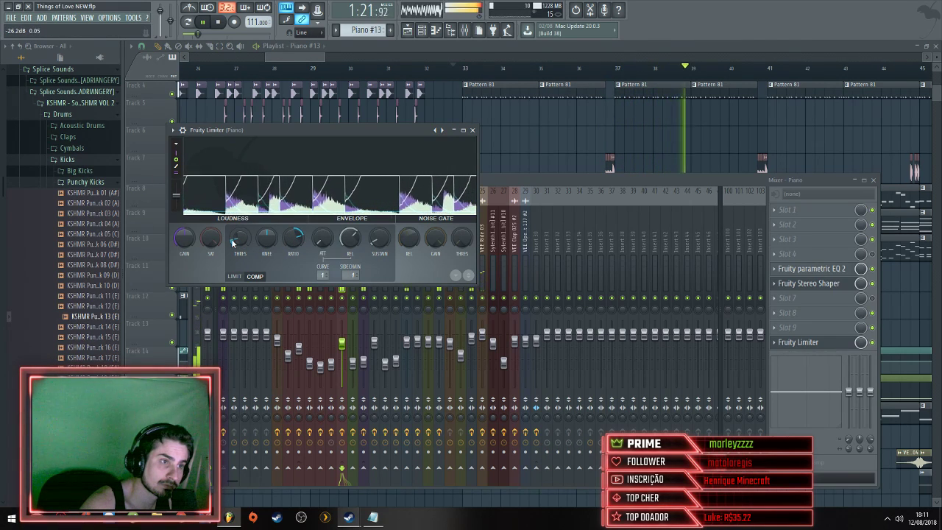
scroll(232, 244, up, 1)
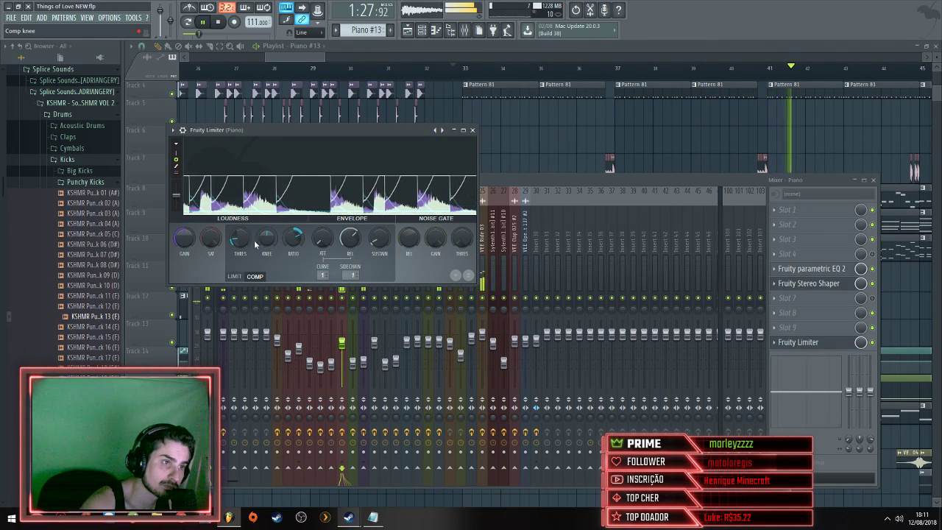
scroll(237, 244, down, 5)
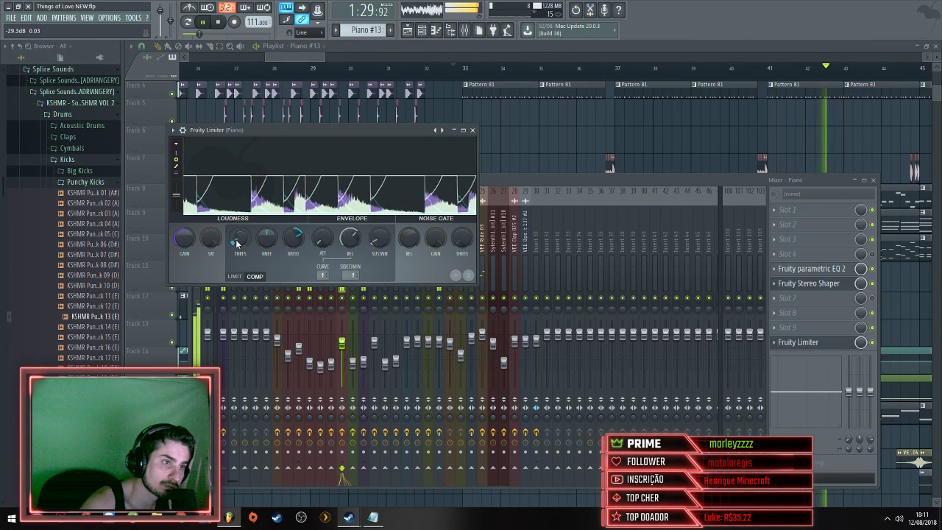
scroll(236, 244, up, 3)
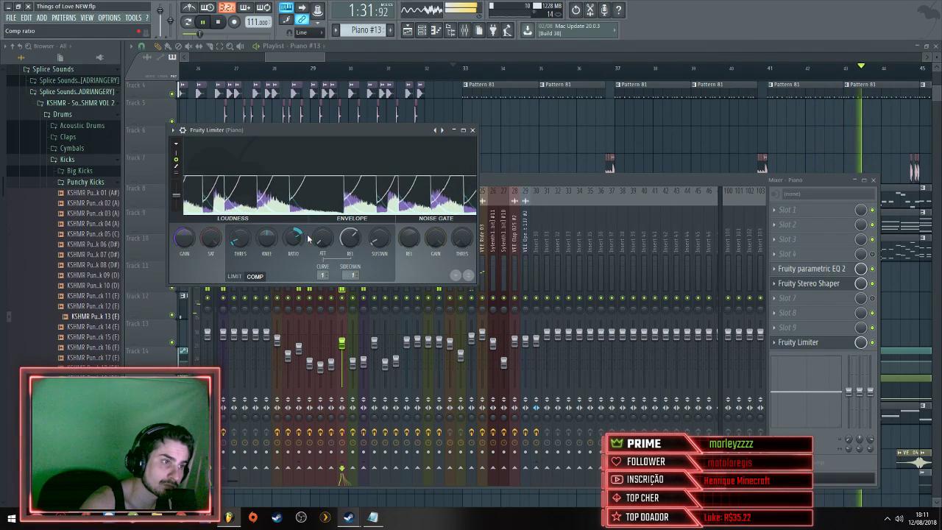
scroll(294, 238, up, 2)
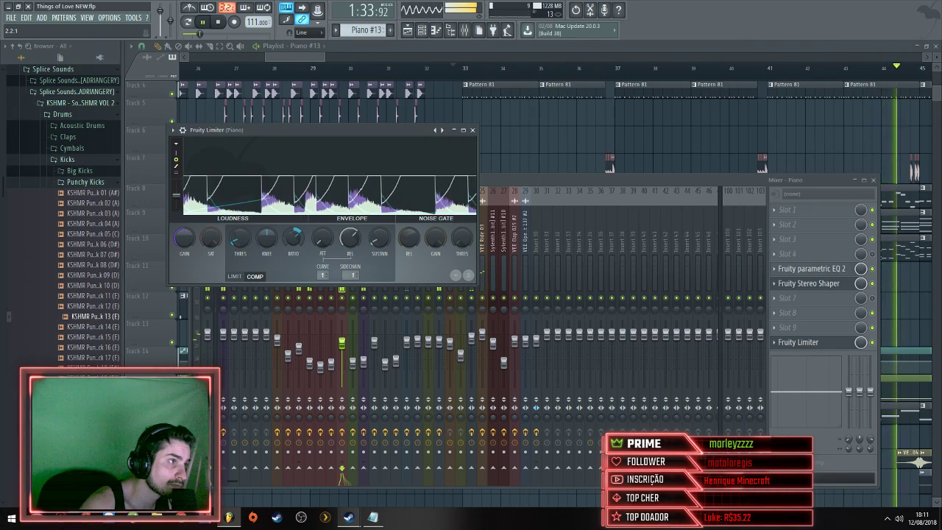
scroll(240, 240, down, 2)
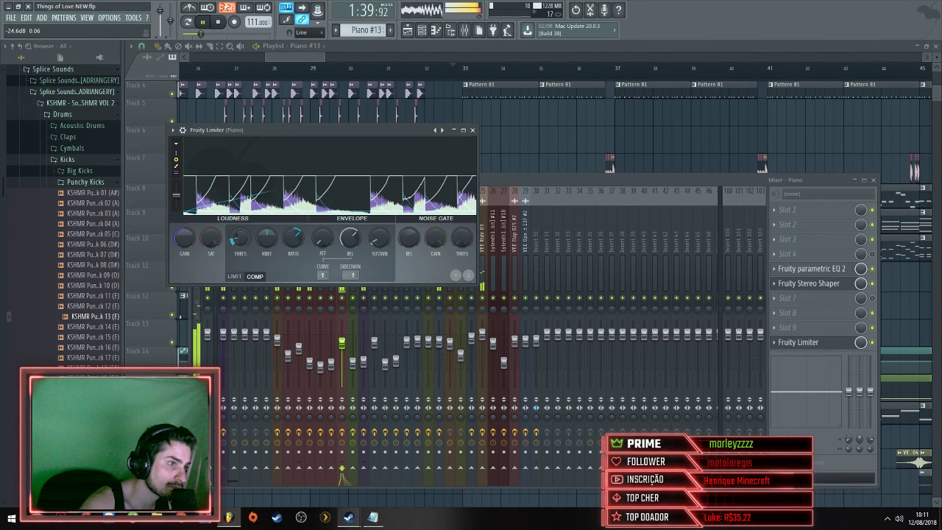
Return to the playlist, listen to the song through the section around bar 50, and stop playback
key(F5)
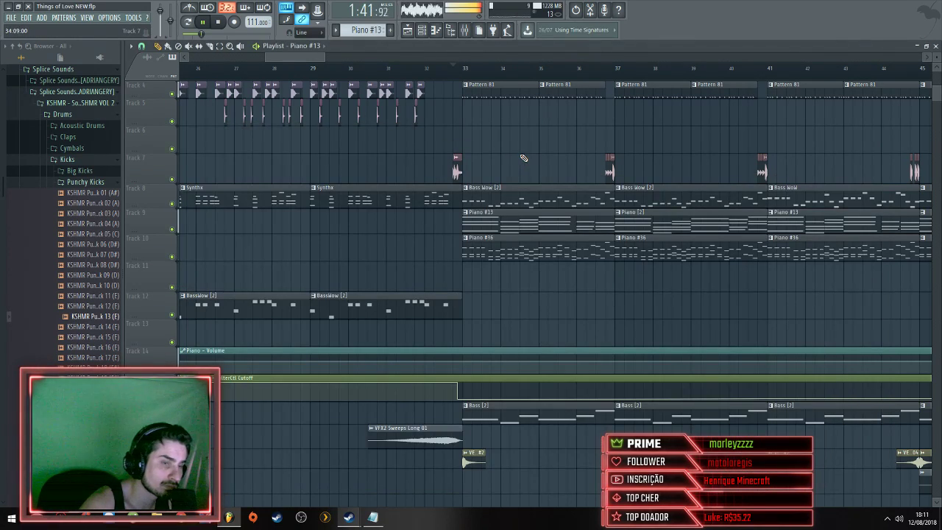
scroll(552, 161, down, 5)
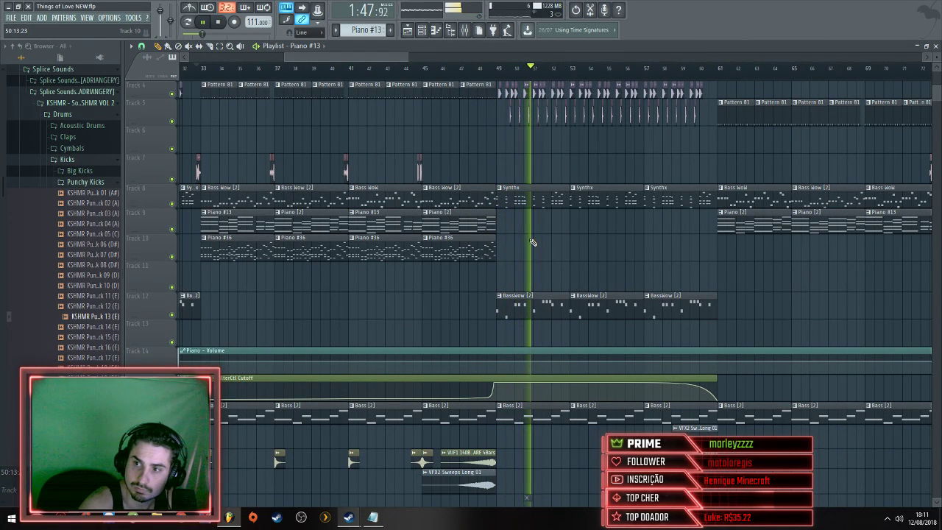
key(space)
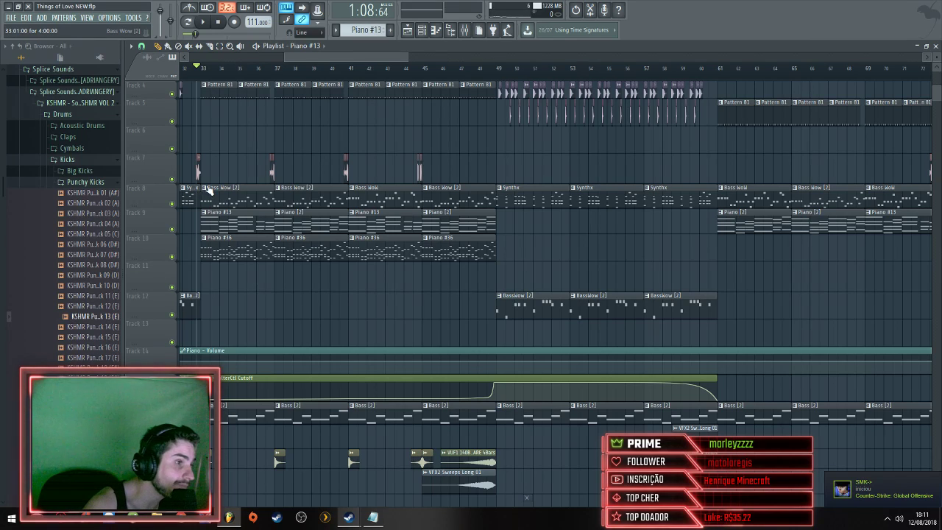
Make Bass Wow [2] at bar 33 the current pattern and save the project
click(209, 189)
click(220, 206)
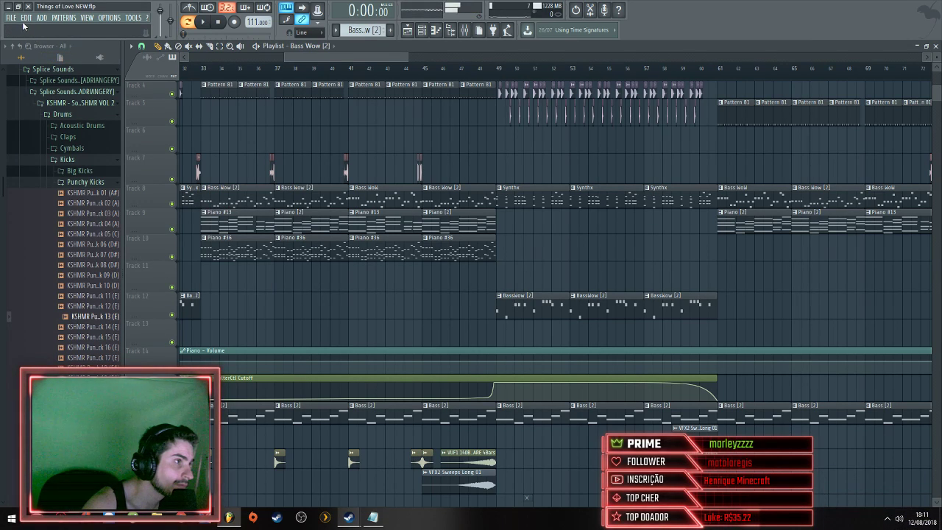
click(11, 18)
click(51, 59)
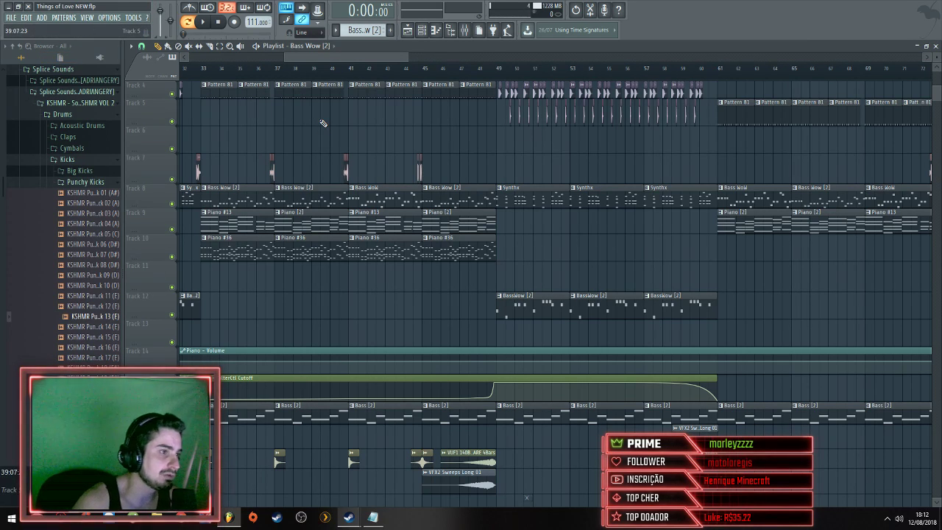
Preview the Piano #13 and Piano #36 clips at bar 33
scroll(213, 199, up, 3)
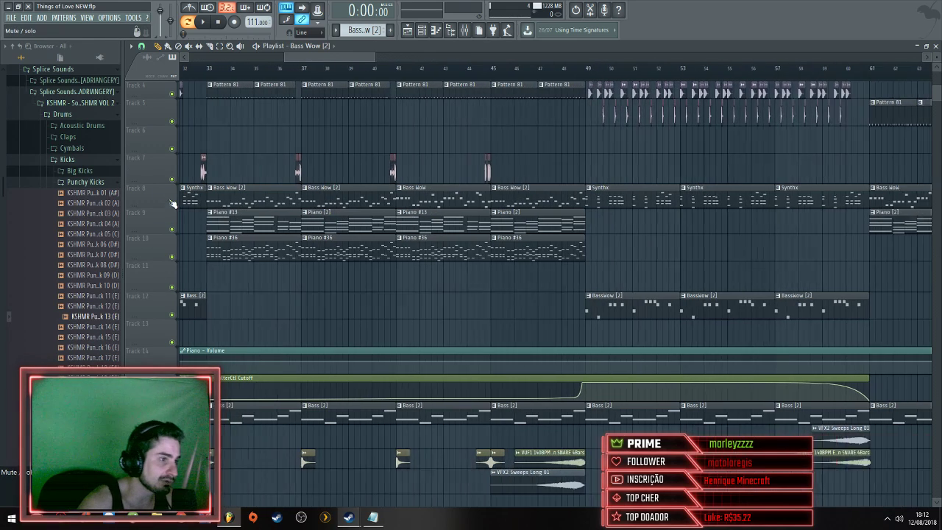
right_click(208, 219)
click(213, 221)
right_click(212, 245)
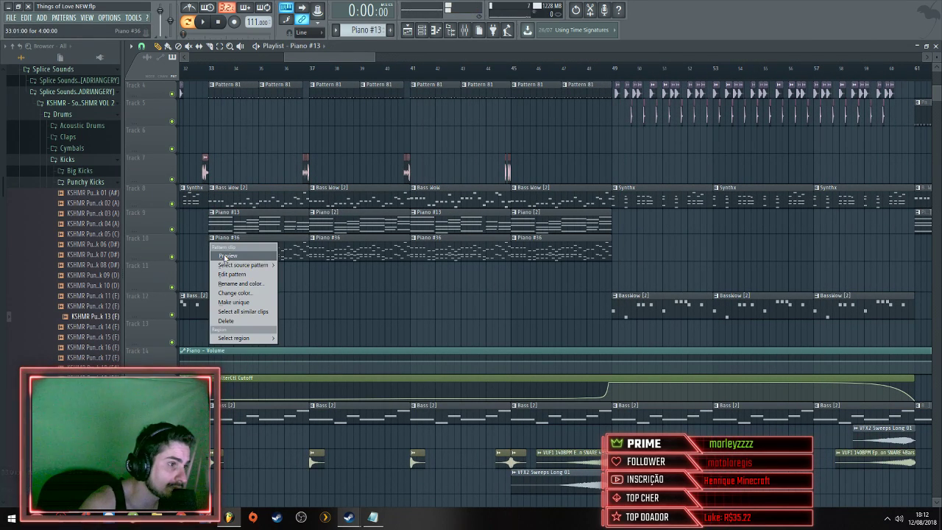
click(226, 256)
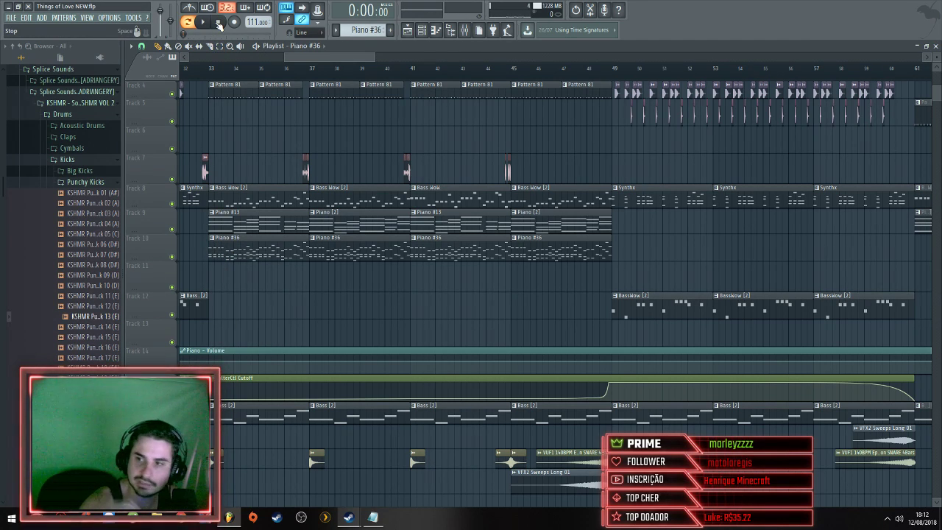
Preview the Bass Wow [2] clip, then play its pattern with the Sylenth1 [64bit] #3 synth opened
right_click(216, 186)
click(221, 201)
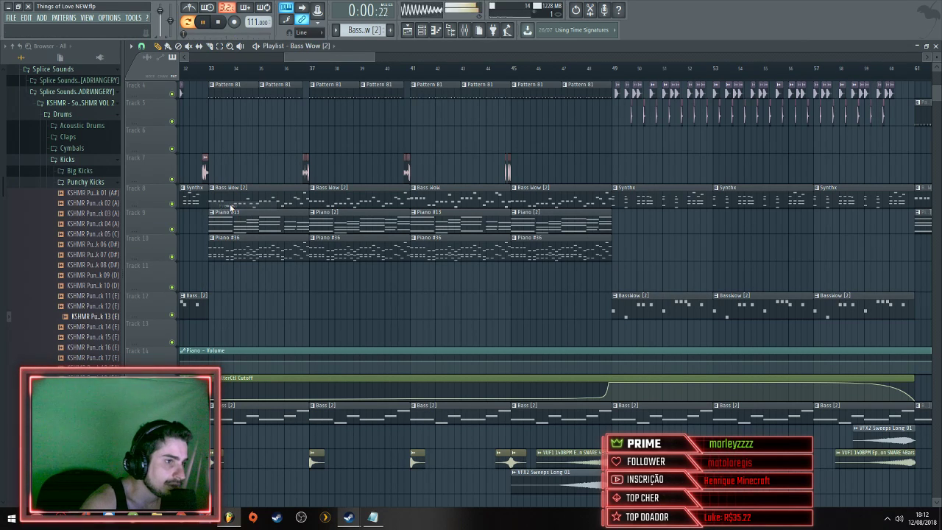
click(221, 24)
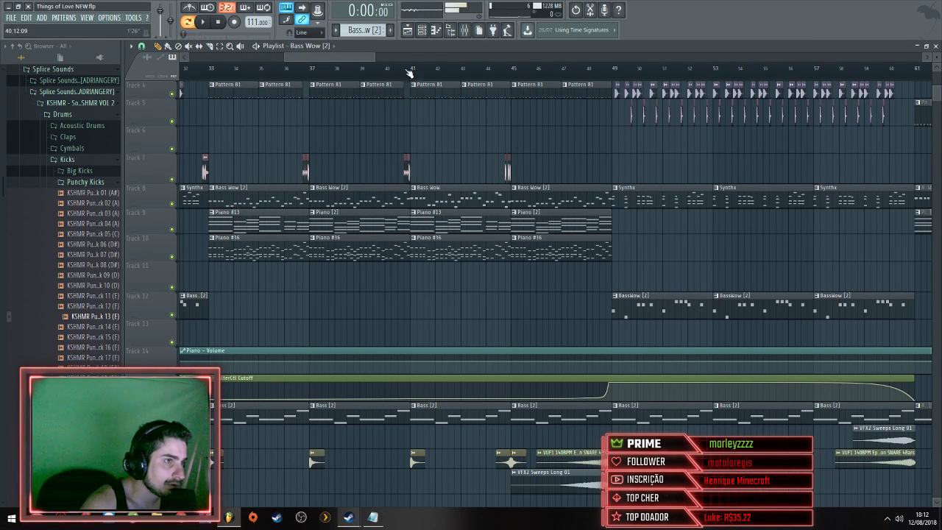
click(424, 30)
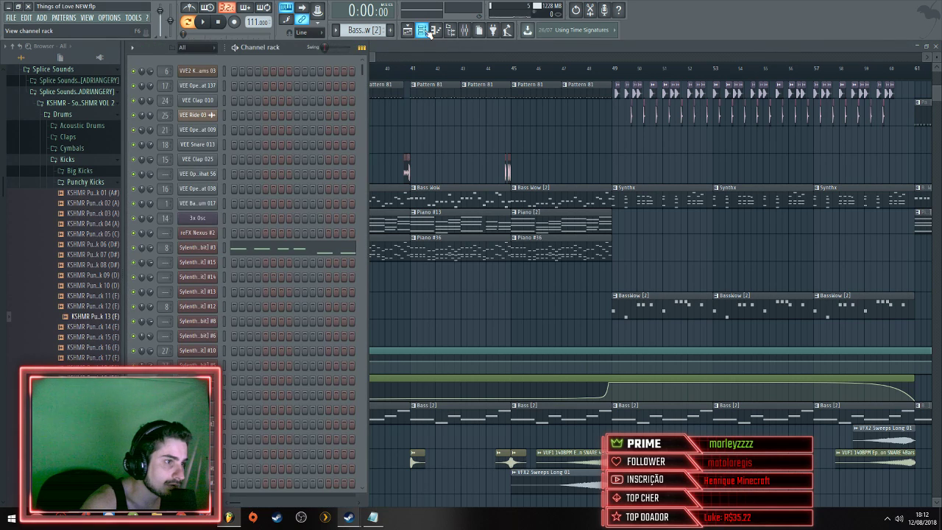
key(space)
click(206, 248)
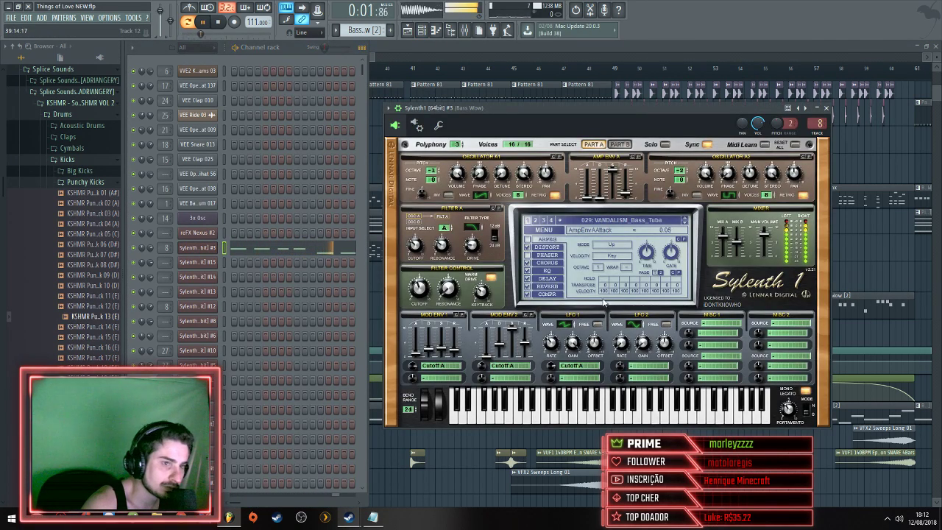
Compare the Bass Wow sound with and without Delay in Sylenth1 #3, leave Delay off, and stop playback
click(547, 280)
click(527, 279)
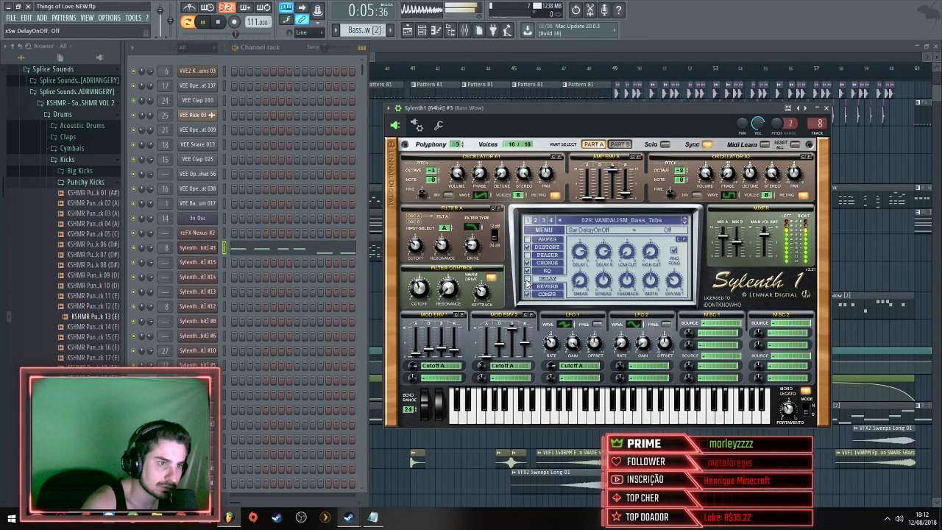
click(527, 279)
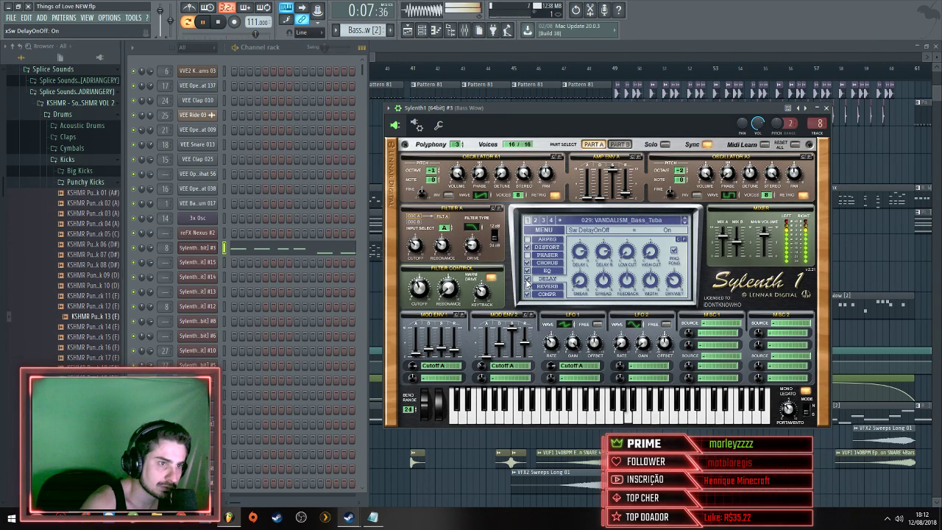
click(528, 279)
key(space)
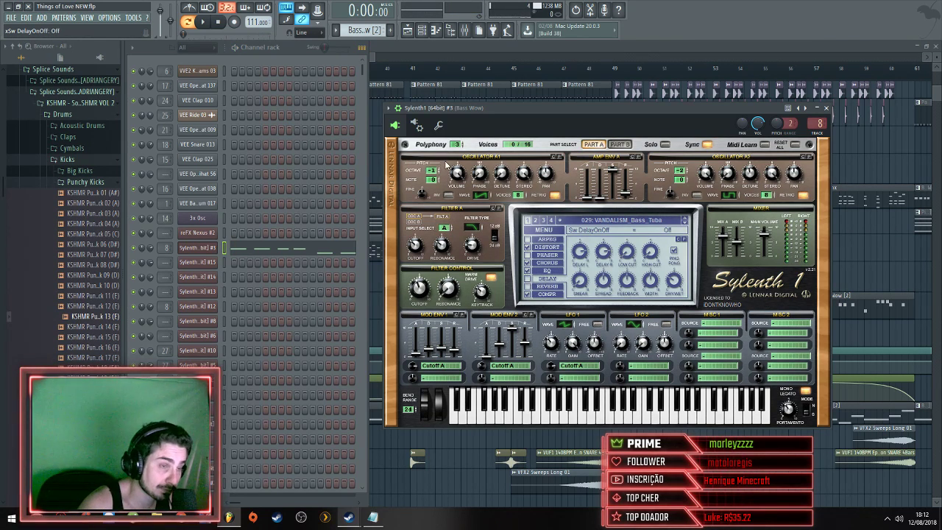
Clone the Sylenth1 [64bit] #3 channel and close the open synth window
right_click(197, 247)
click(243, 324)
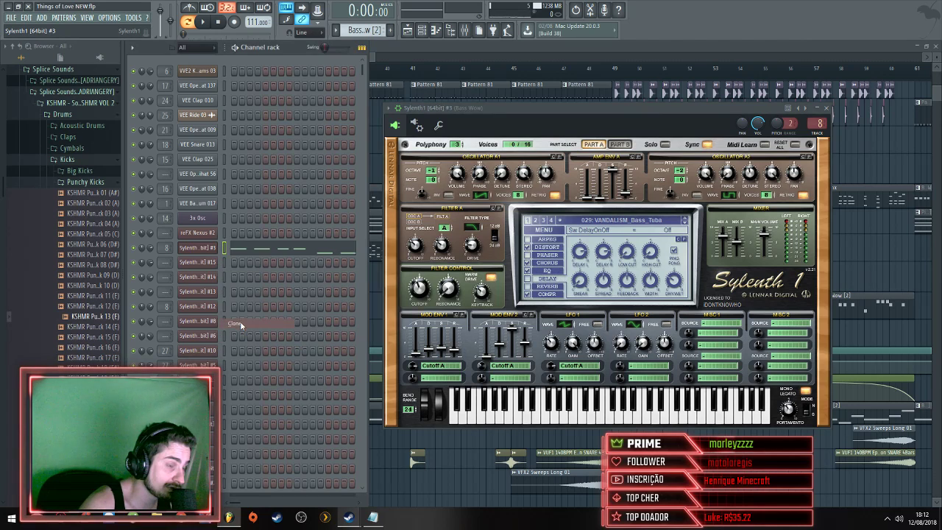
click(840, 121)
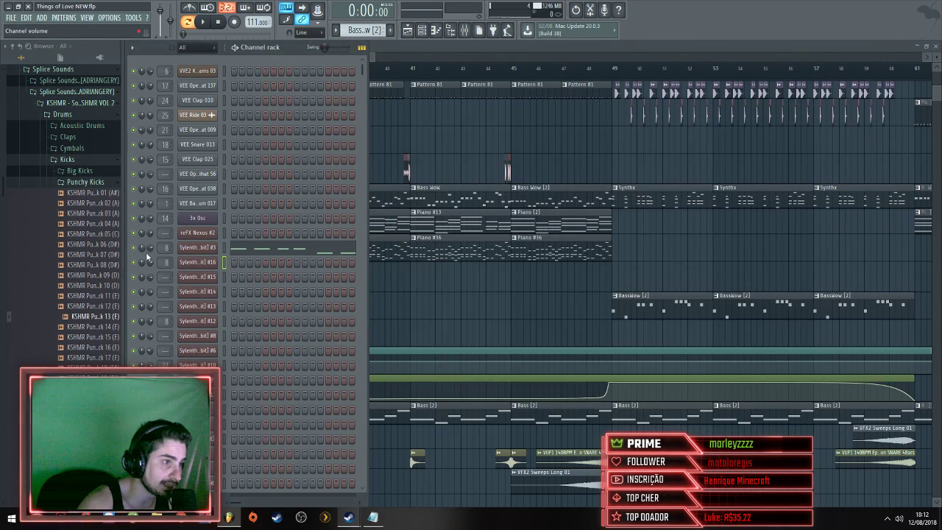
Move the Bass Wow [2] notes from Sylenth1 #3 to the cloned Sylenth1 #16 channel and open its synth
click(223, 248)
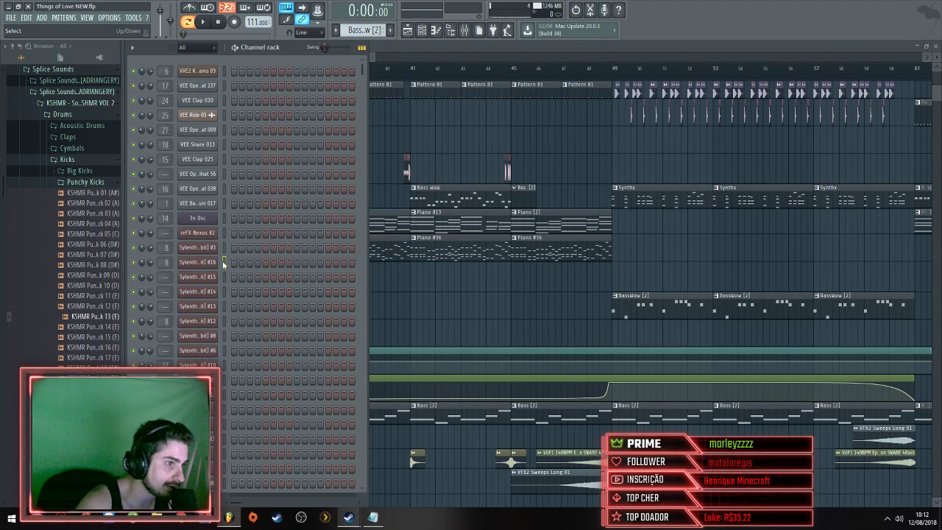
click(223, 262)
click(205, 263)
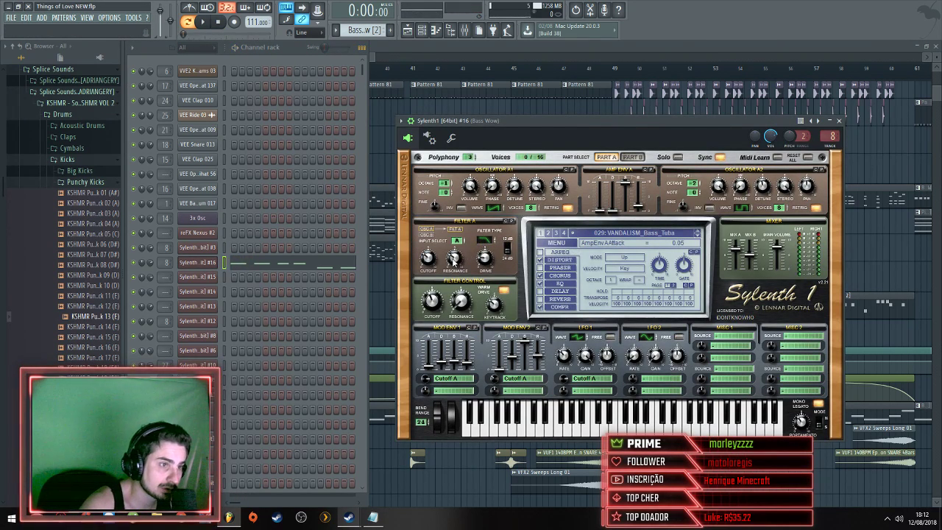
Play the pattern and lower the Filter A cutoff of Sylenth1 #16 to 19.91 Hz
key(space)
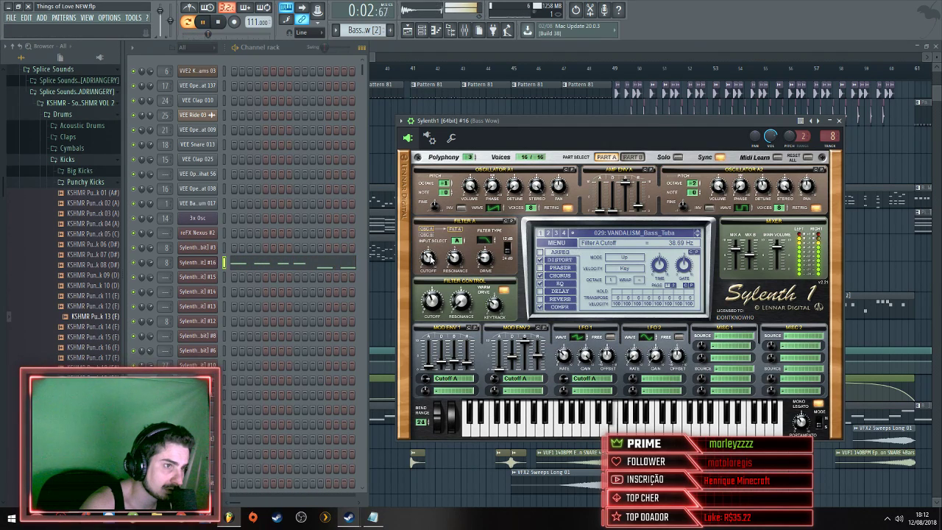
drag(430, 260, 428, 268)
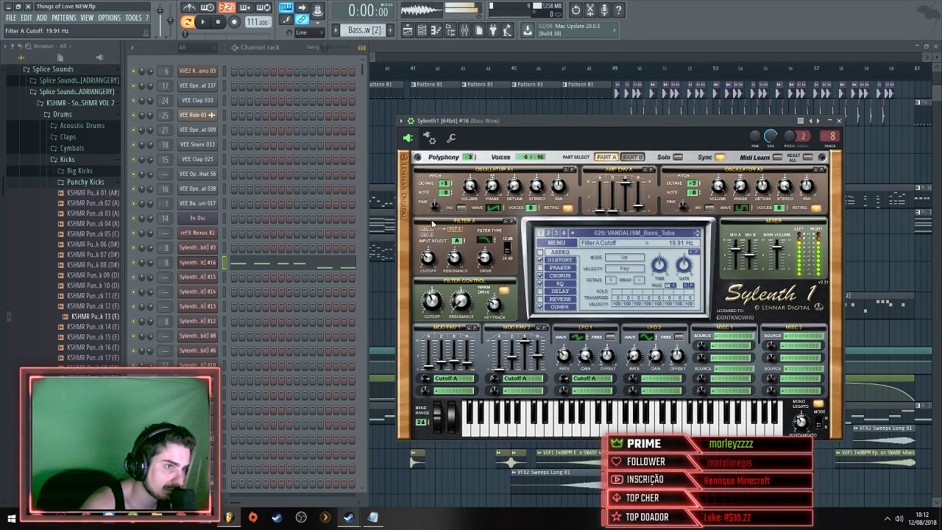
key(space)
Set oscillator A1's octave to -2 and raise the Filter Control cutoff to about 54 Hz
drag(446, 181, 447, 209)
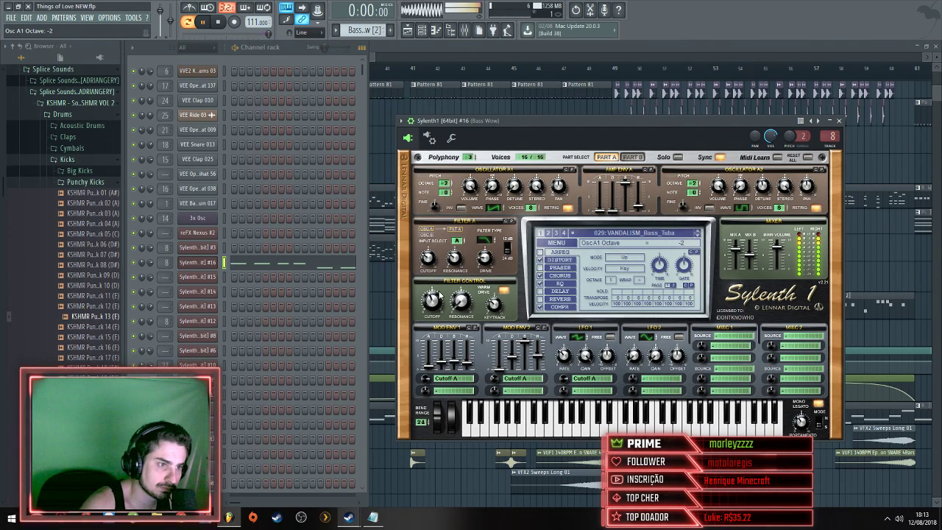
drag(432, 308, 432, 303)
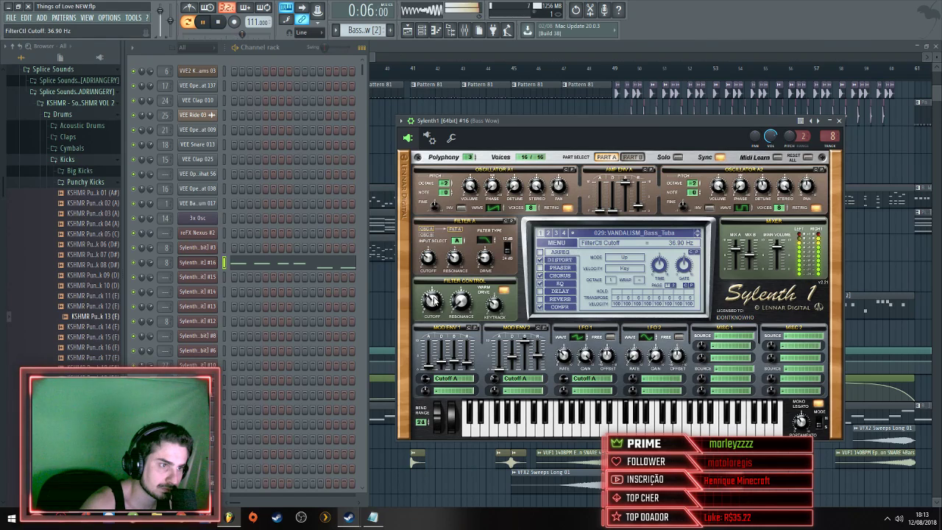
drag(433, 299, 433, 297)
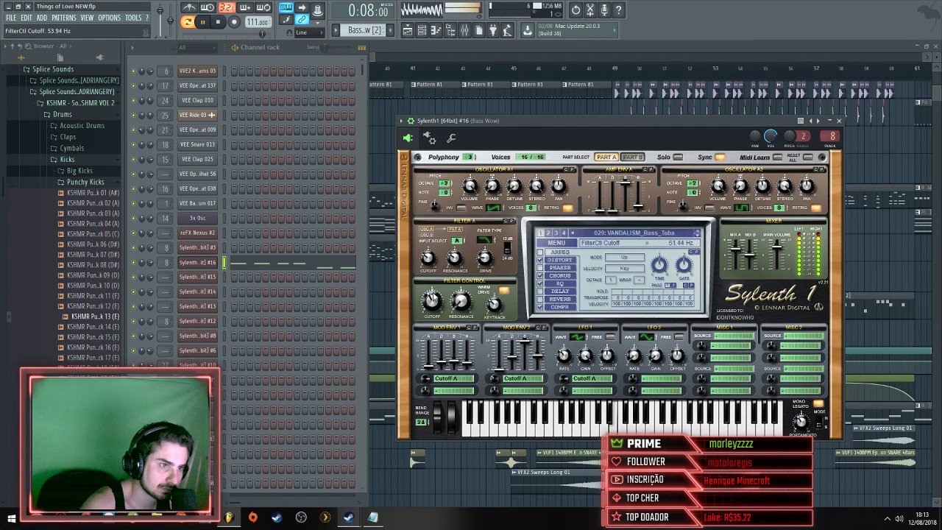
Audition waveforms on oscillators A1 and A2 by ear, keeping the Saw wave on both
click(495, 210)
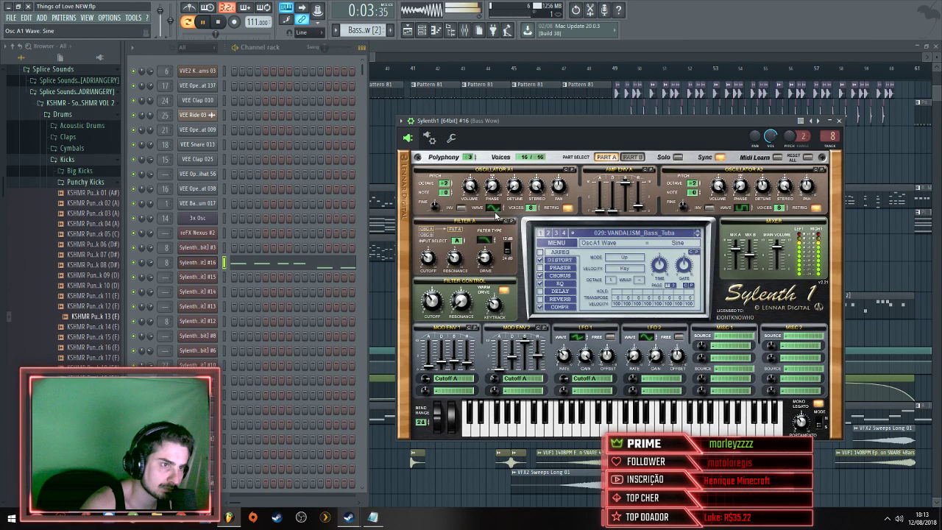
key(space)
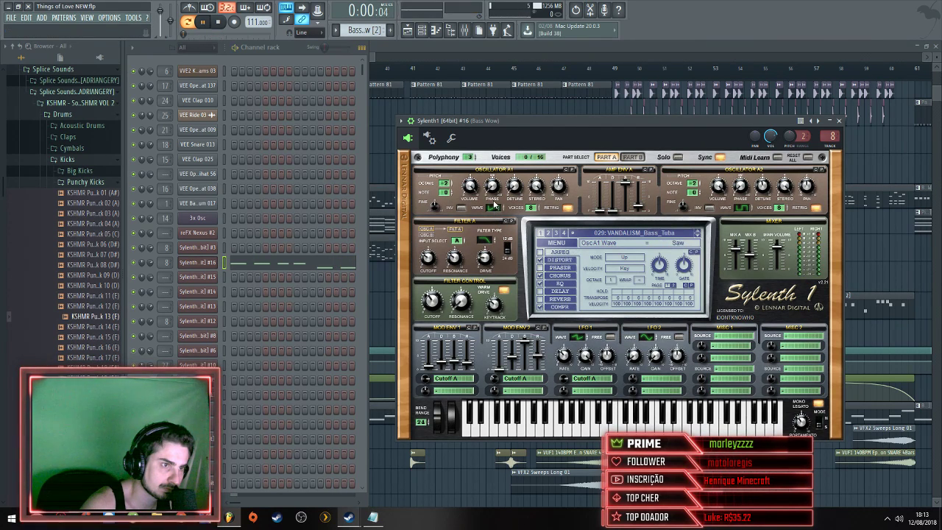
click(496, 207)
click(498, 208)
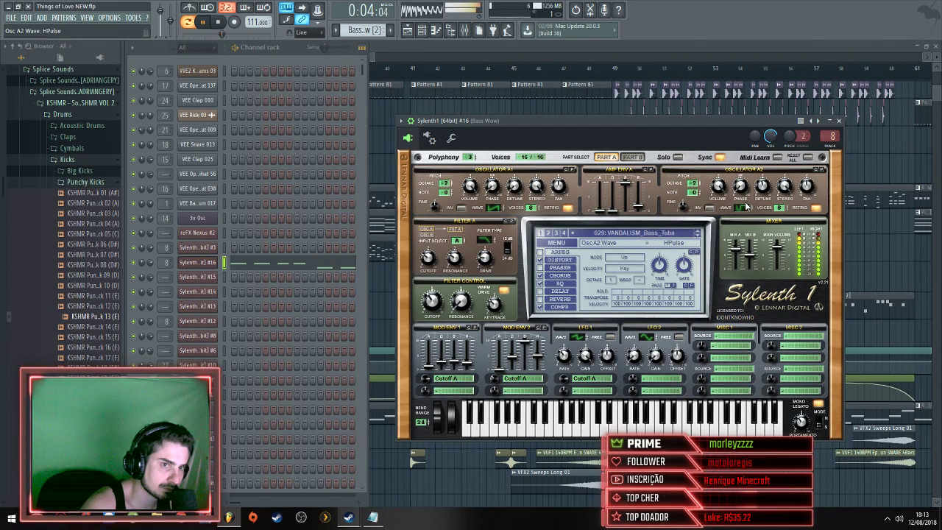
drag(748, 207, 748, 234)
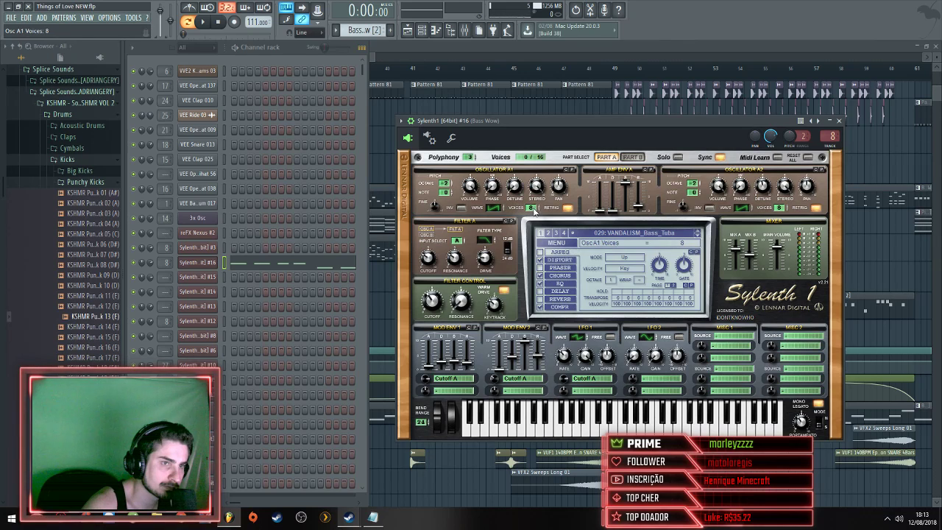
Reduce oscillators A1 and A2 to 1 voice each and compare the sound with Distortion and Reverb toggled
drag(537, 233, 539, 250)
key(space)
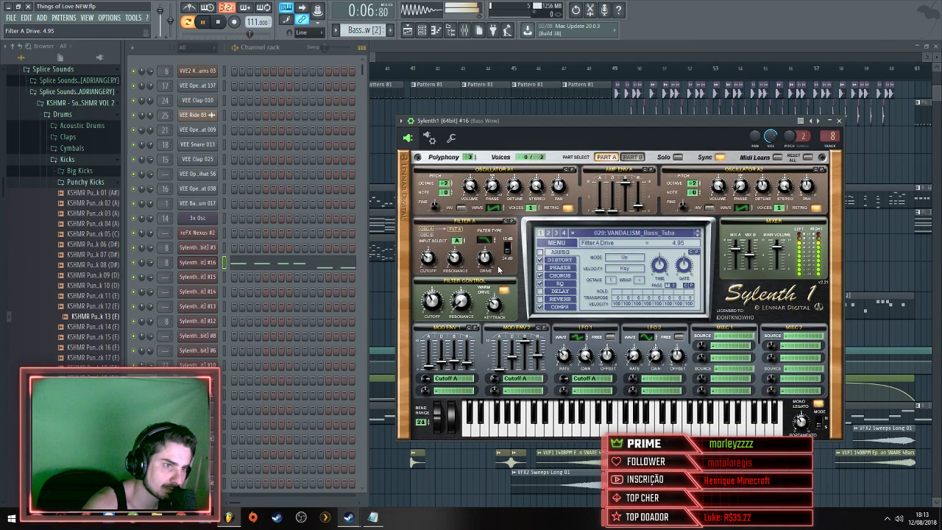
click(541, 260)
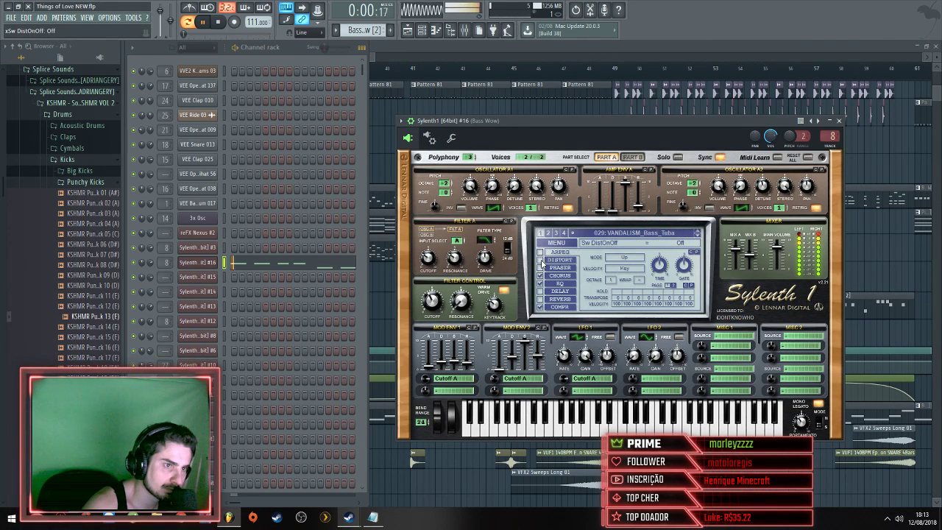
click(545, 301)
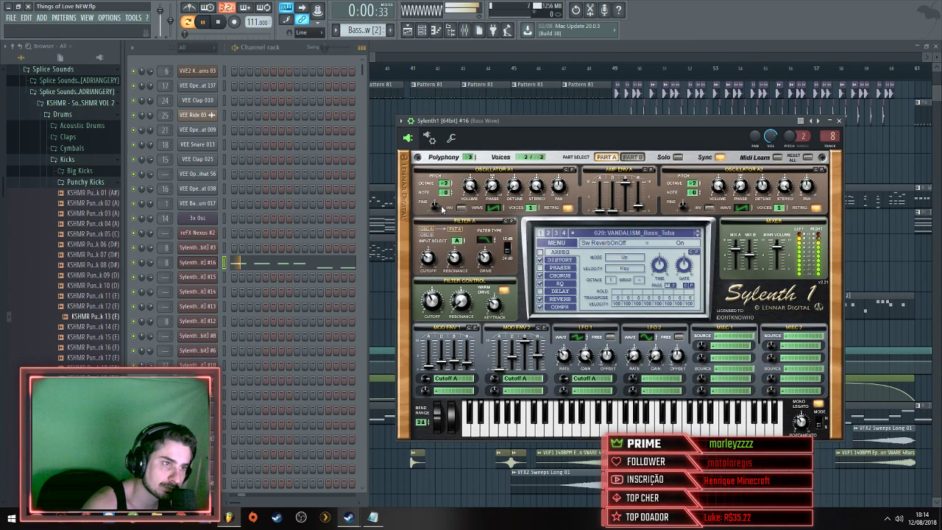
Audition lower octaves, keeping oscillators A1 and A2 at -2, and set the Amp Env A release to 2.63
drag(444, 184, 445, 189)
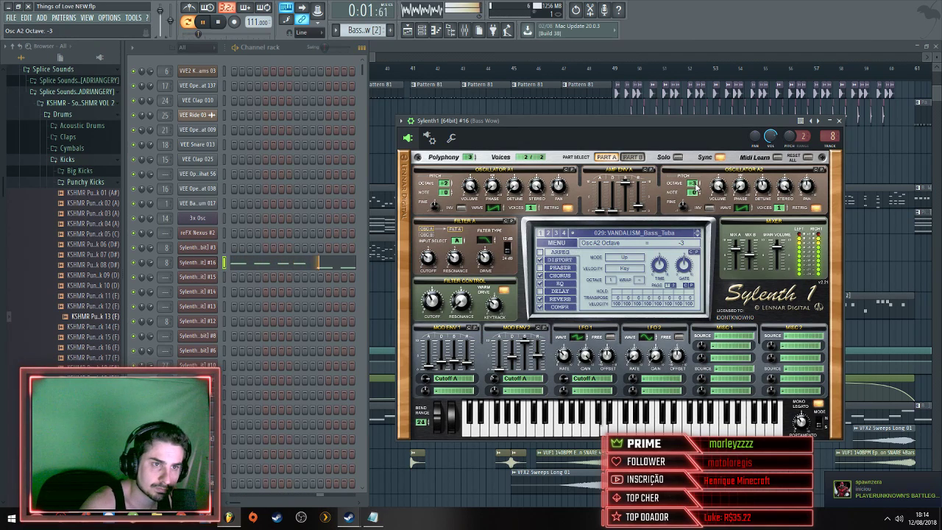
mouse_move(696, 186)
mouse_down()
mouse_move(696, 172)
mouse_move(694, 188)
mouse_up()
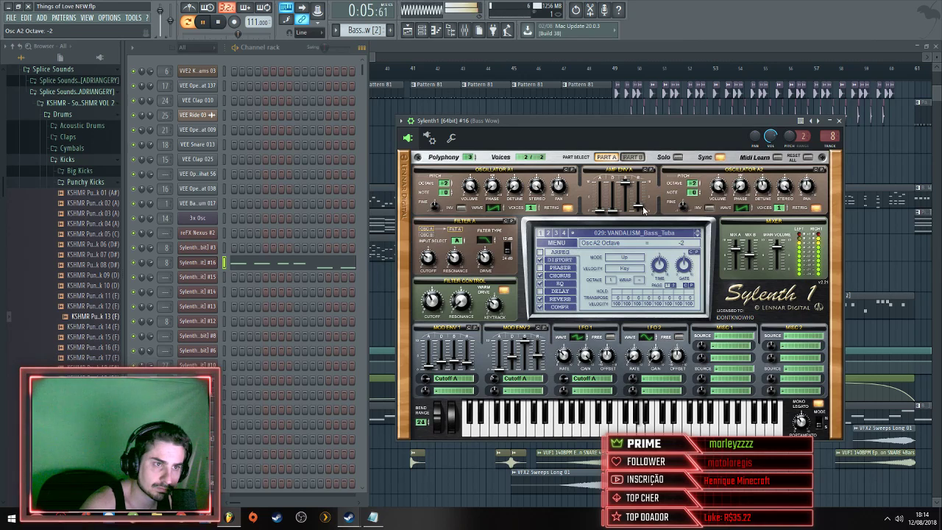
mouse_move(644, 209)
mouse_down()
mouse_move(638, 197)
mouse_move(641, 207)
mouse_up()
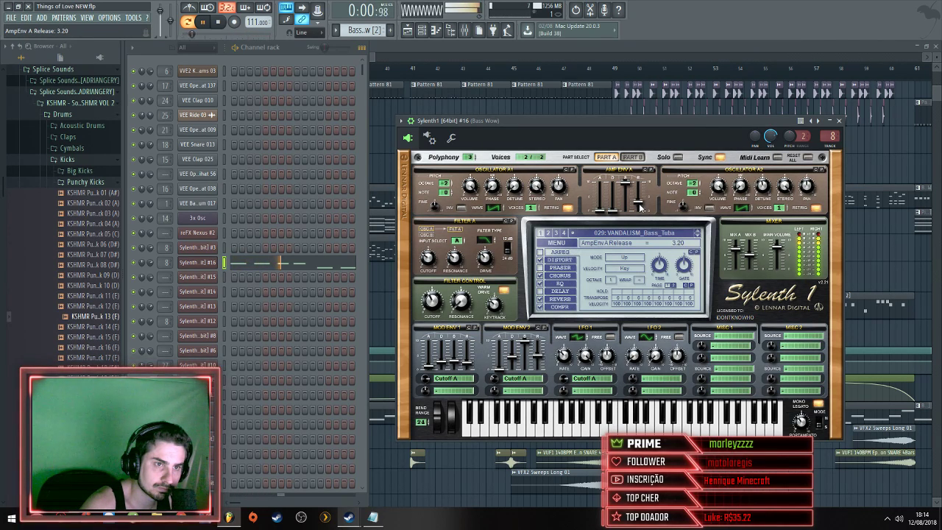
scroll(641, 208, down, 1)
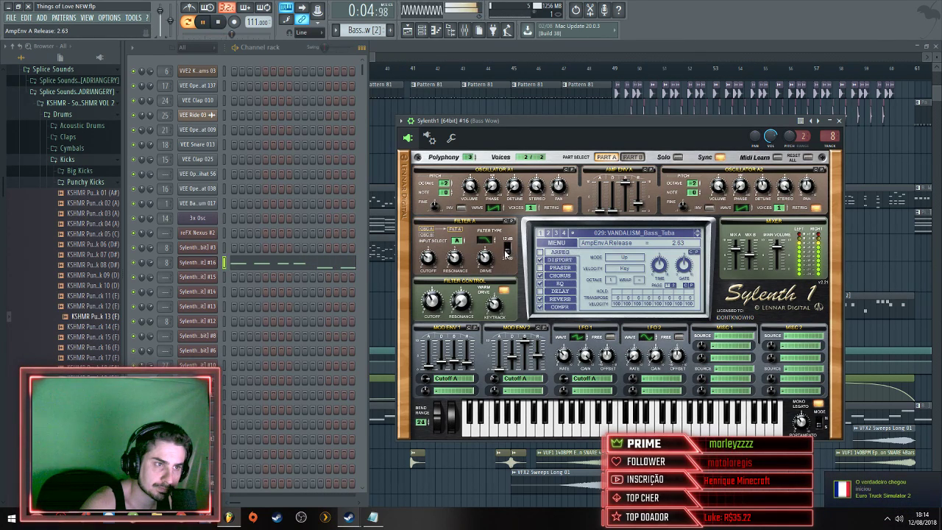
Compare Filter A at 12 and 24 dB and oscillators A1 and A2 with retrigger off and on, and show the compressor settings
click(508, 251)
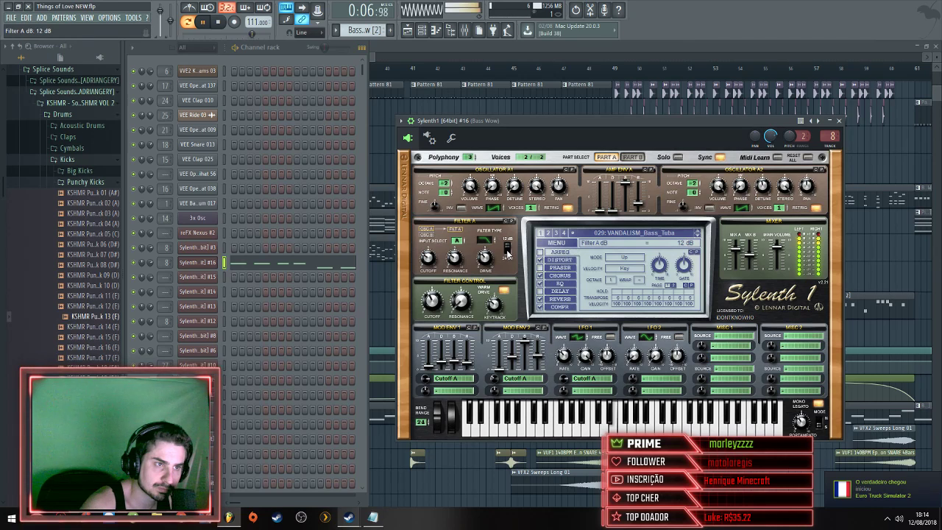
click(508, 251)
click(566, 209)
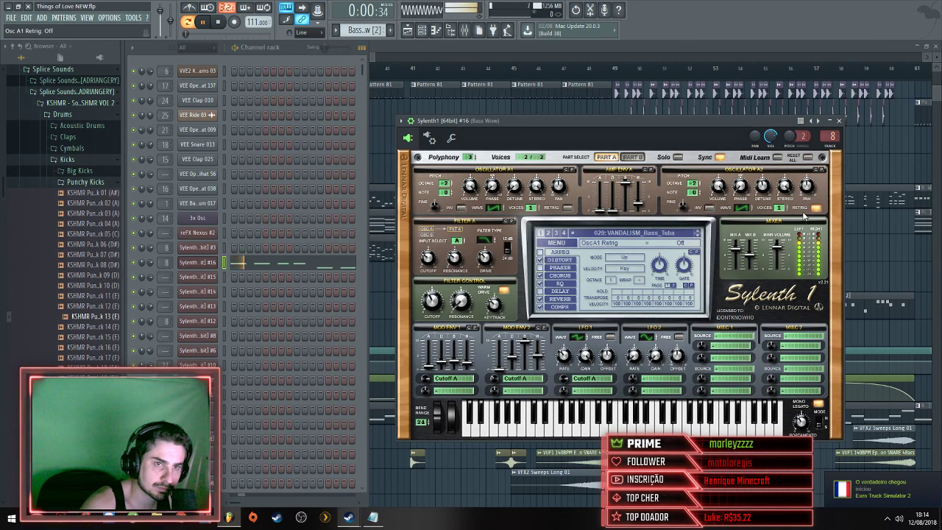
click(815, 208)
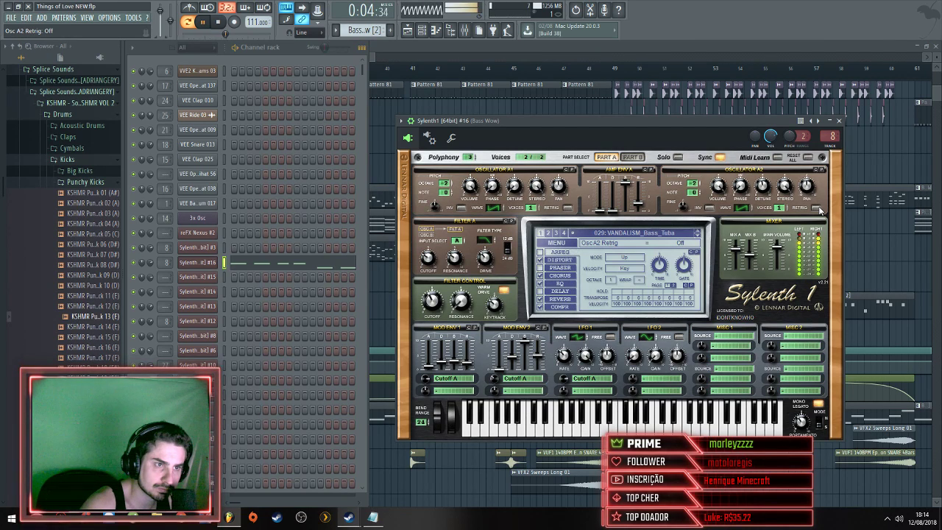
click(816, 209)
click(567, 208)
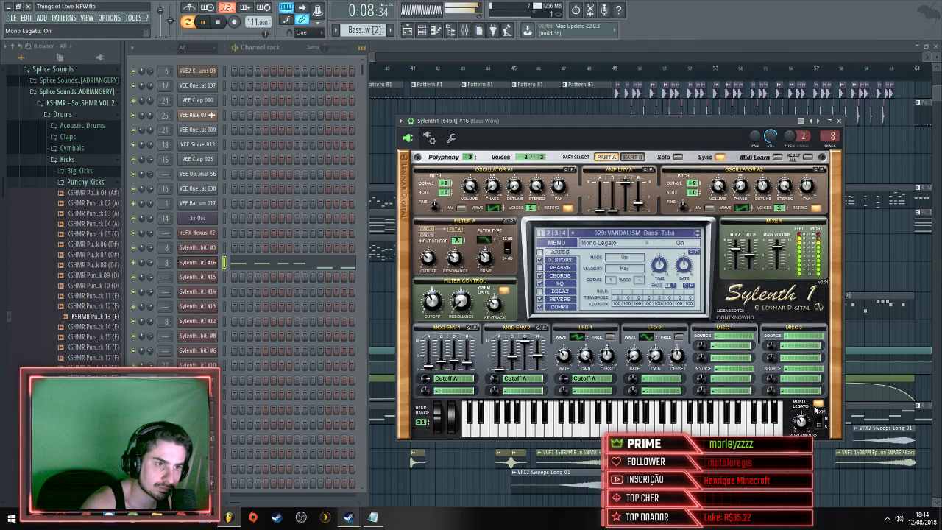
click(561, 308)
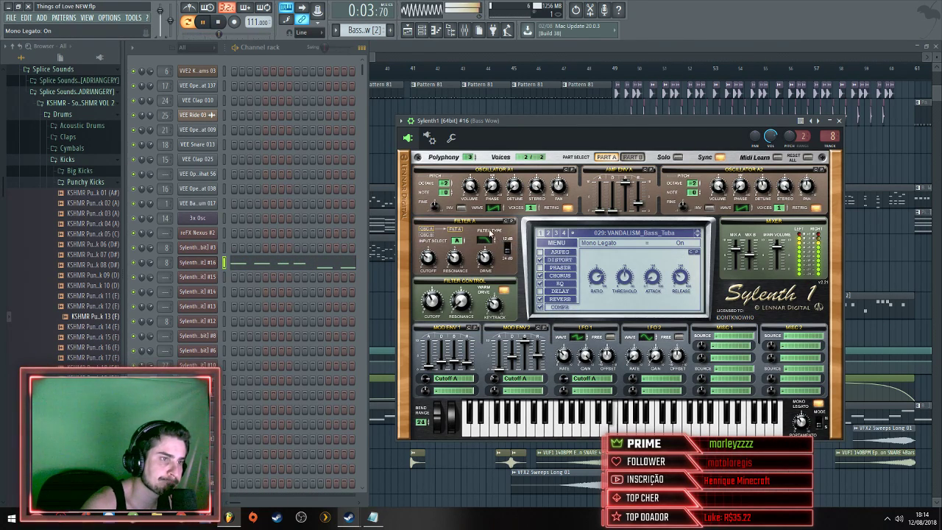
Listen to the arrangement from bar 41, and set the song playback start to bar 33
click(408, 105)
click(408, 72)
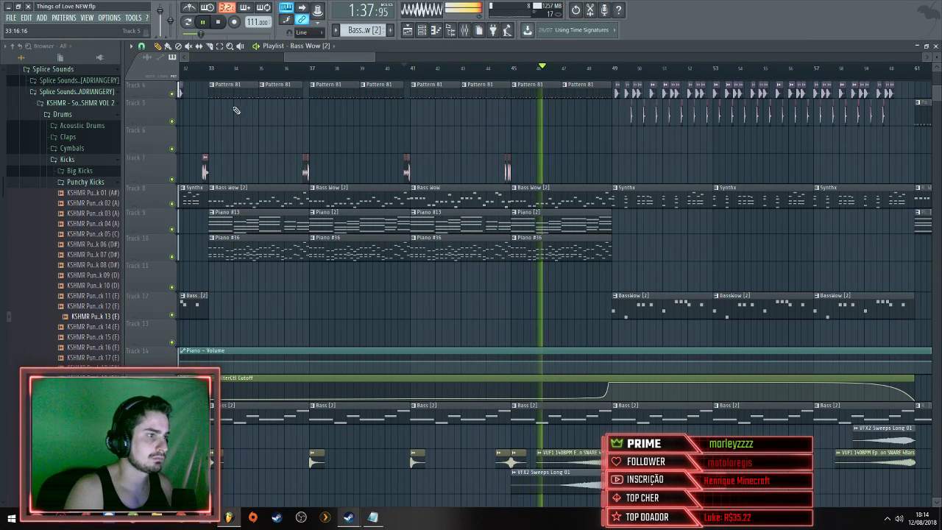
click(212, 72)
key(space)
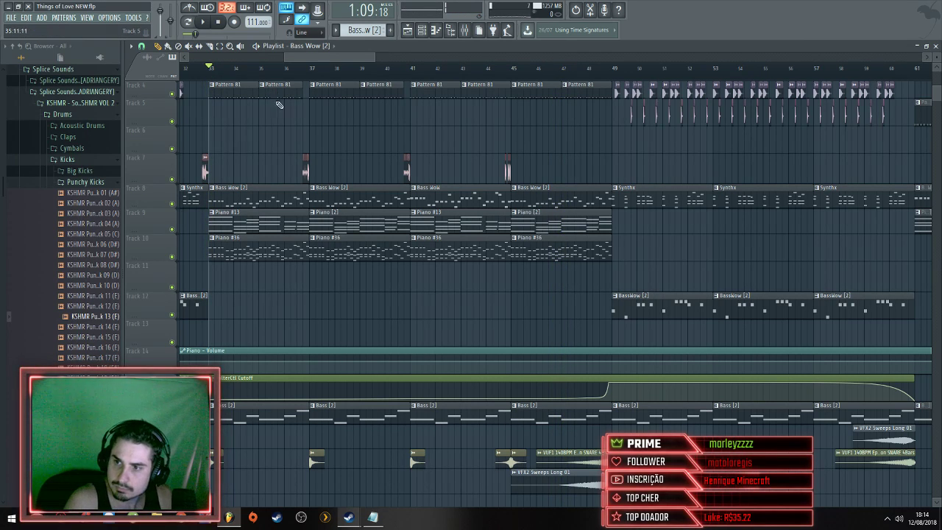
Reopen the Bass Wow Sylenth1 #16 and set Filter A's resonance to 0.52 while the song plays from bar 33
click(422, 29)
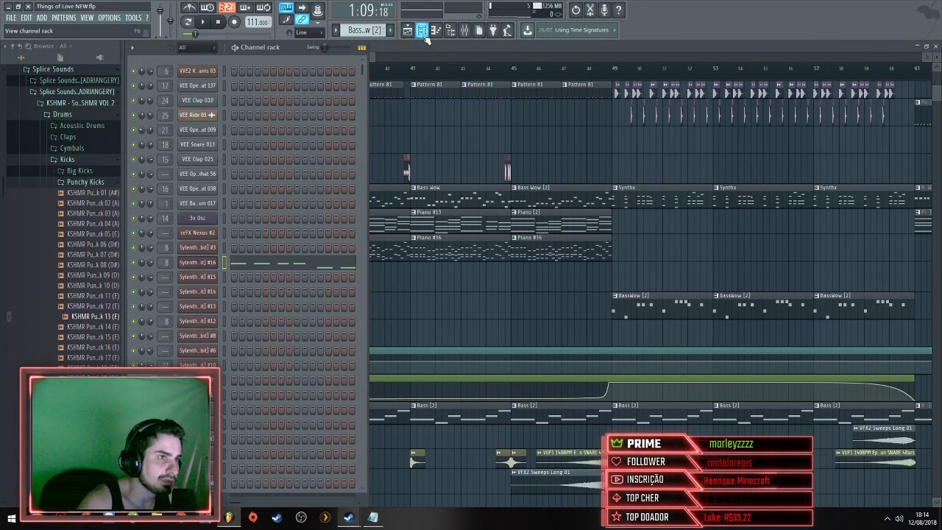
click(208, 263)
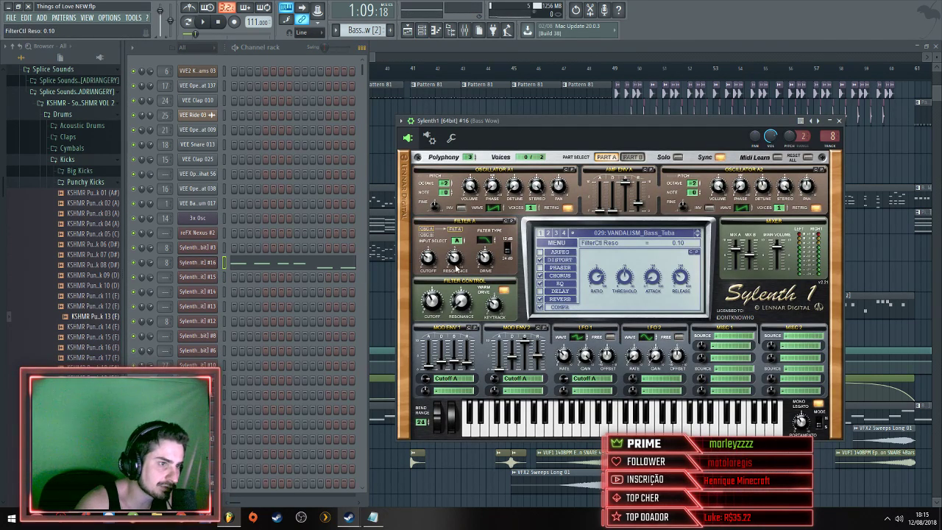
key(space)
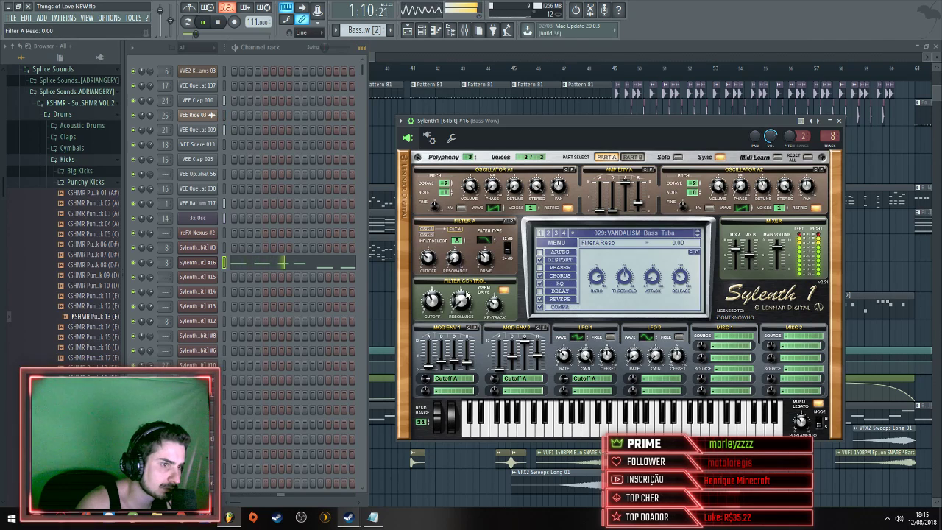
mouse_move(455, 259)
mouse_down()
mouse_move(453, 243)
mouse_move(454, 259)
mouse_up()
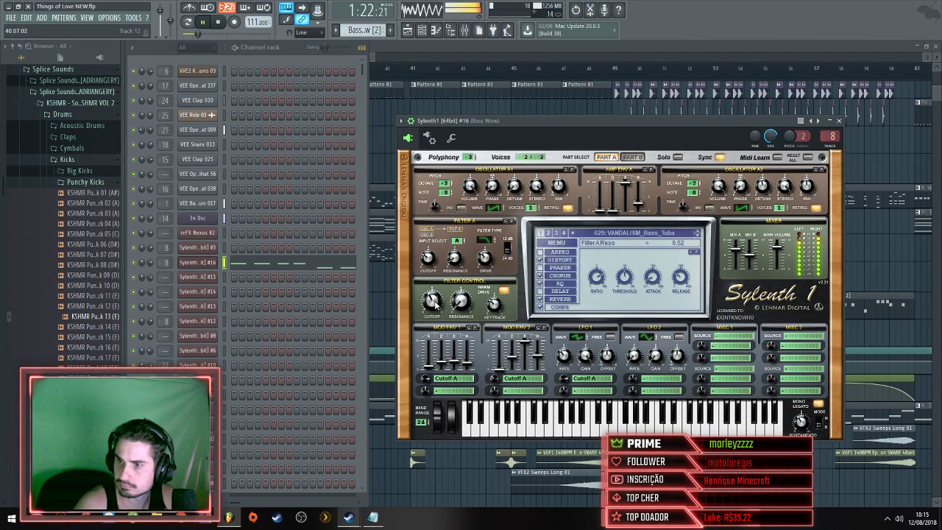
key(space)
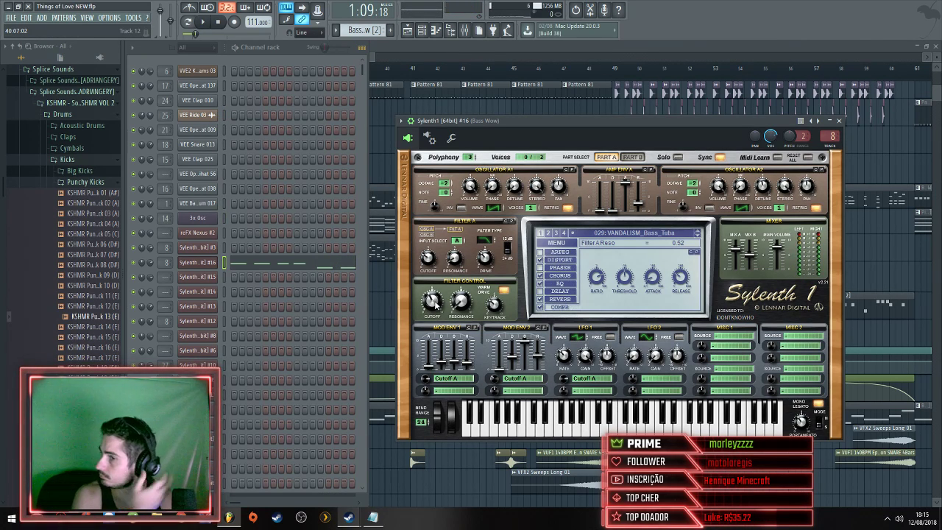
Adjust Filter A's cutoff by ear, set its resonance to 0.67 and set Filter Control key tracking to 2.95 during pattern playback
key(space)
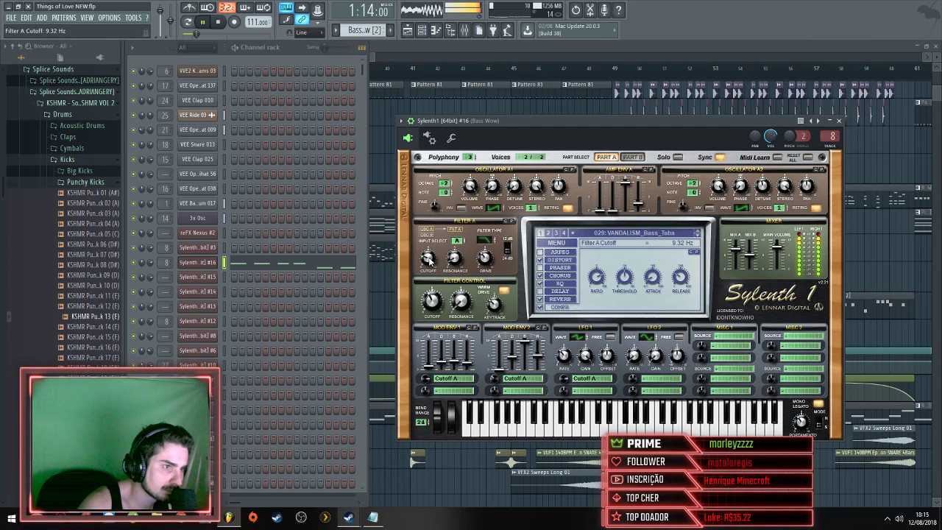
key(l)
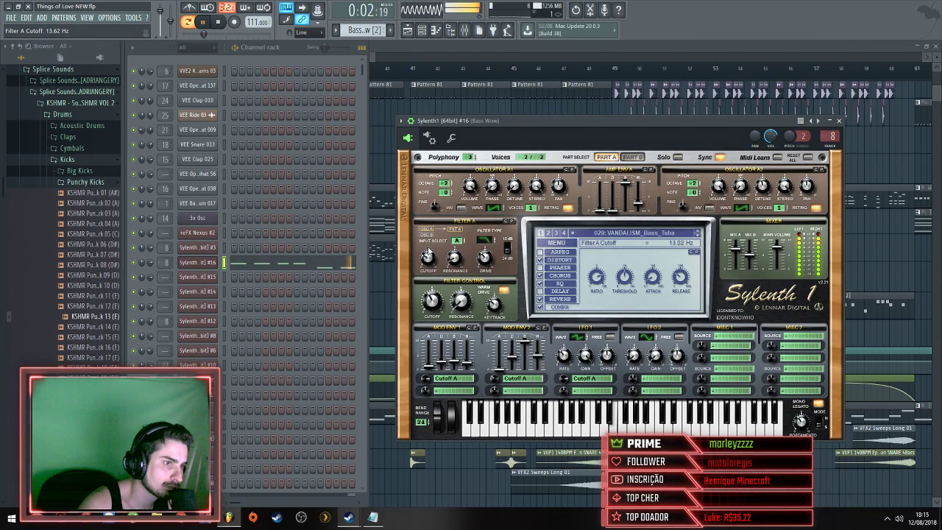
drag(428, 257, 430, 266)
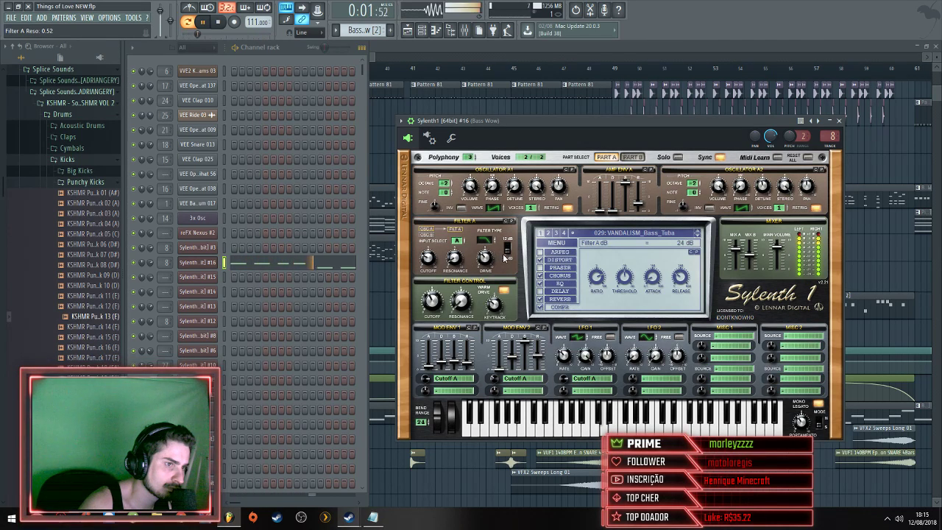
drag(456, 259, 457, 270)
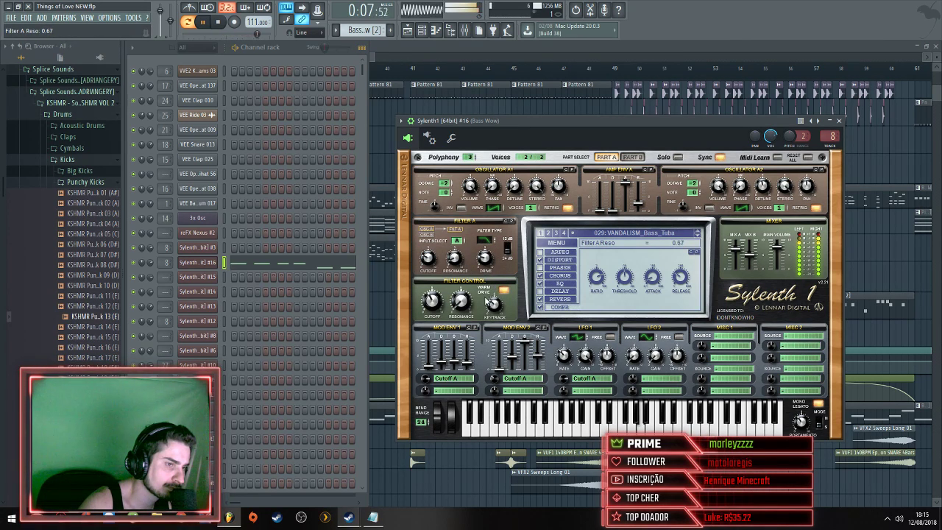
drag(496, 321, 495, 304)
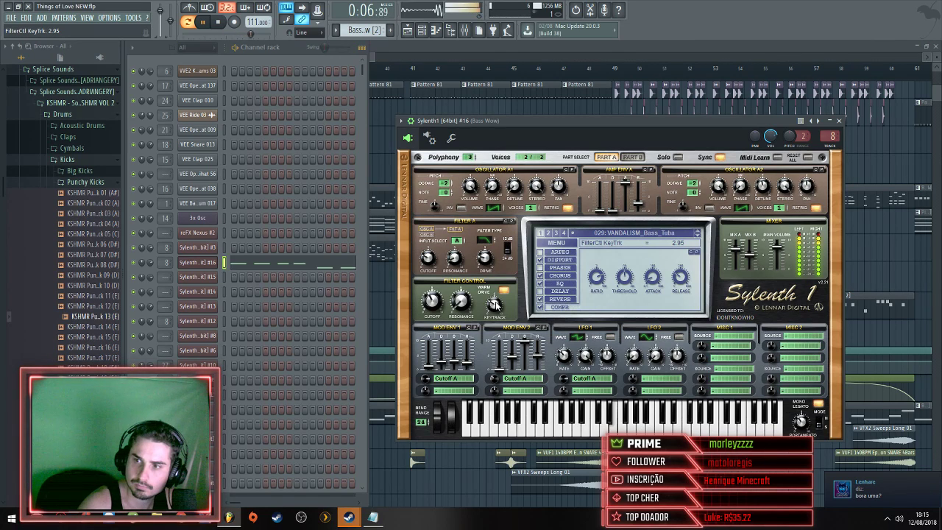
key(space)
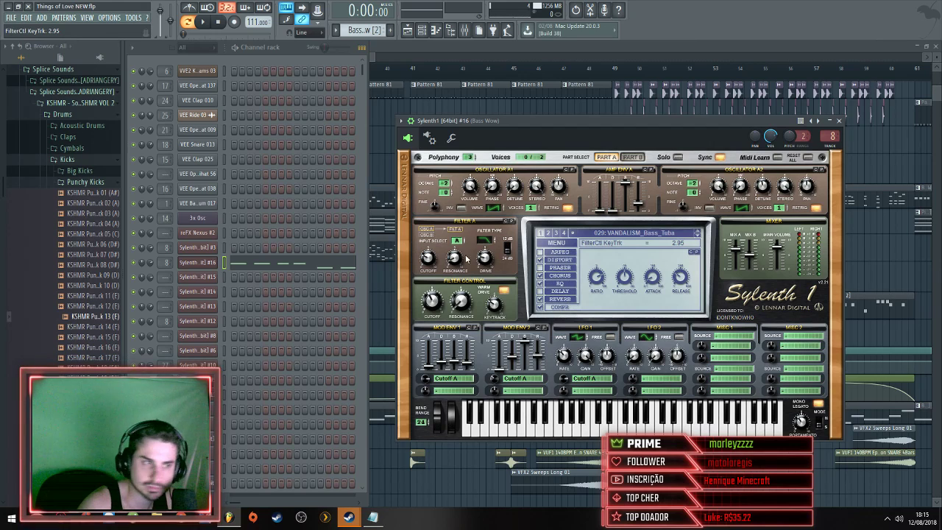
Delete the piano clip on Track 10 at bar 41 and compare the section's playback with and without it
click(415, 87)
key(space)
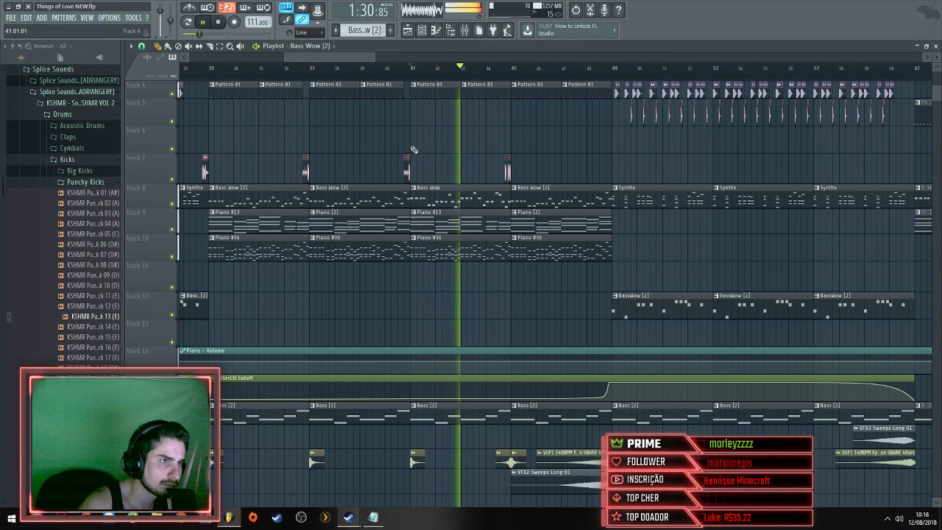
key(space)
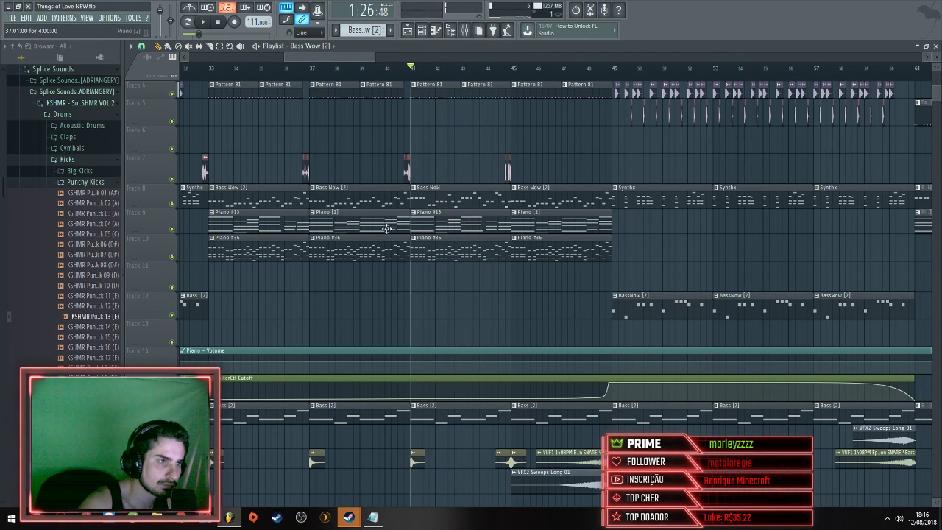
right_click(431, 255)
key(space)
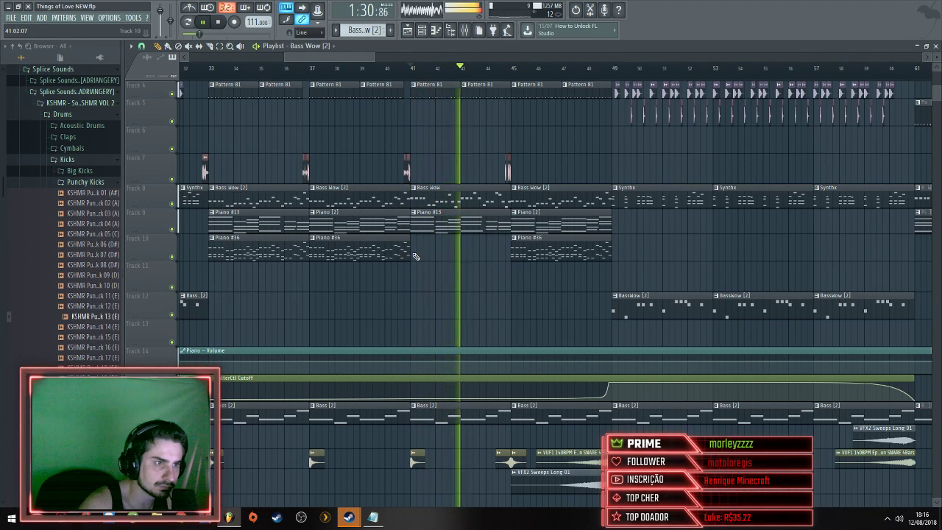
key(space)
key(space)
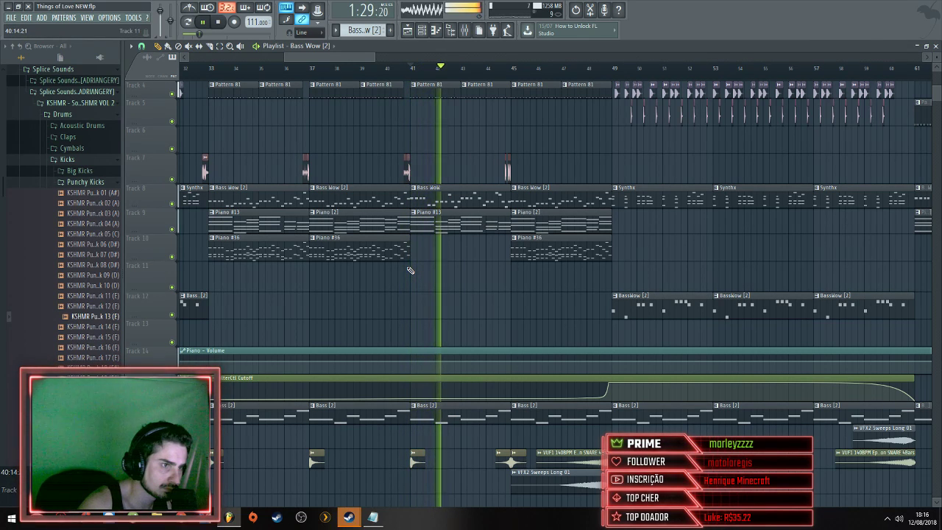
key(space)
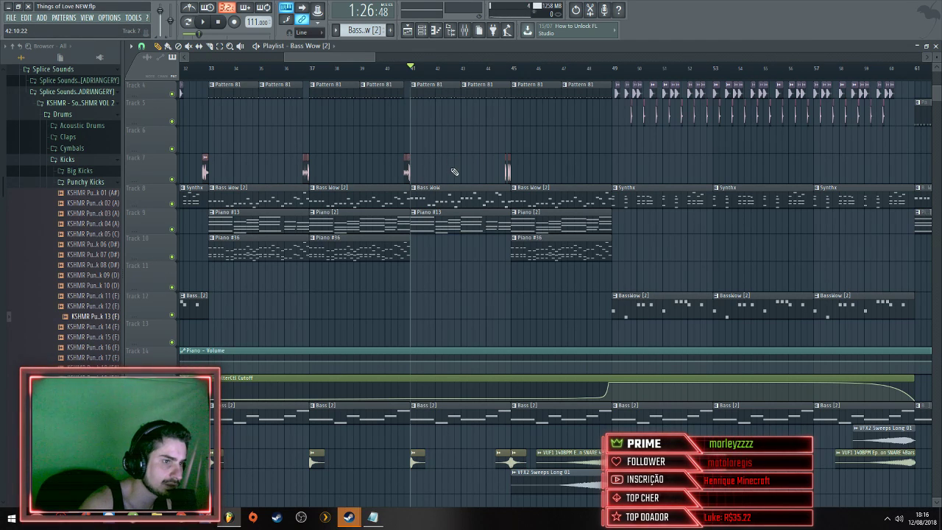
Remove the Bass Wow and Piano #13 clips between bars 41 and 45 and listen to the remaining drums and bass
key(ctrl+z)
key(space)
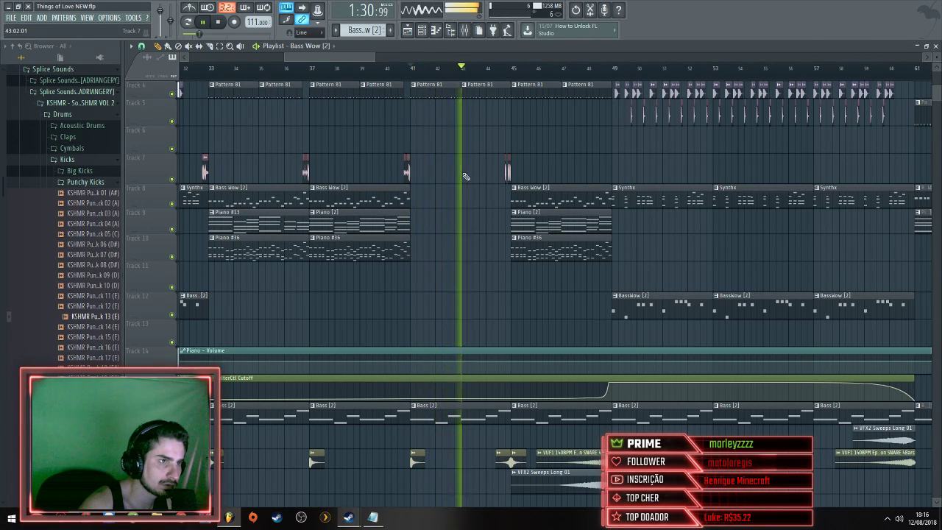
scroll(466, 176, up, 2)
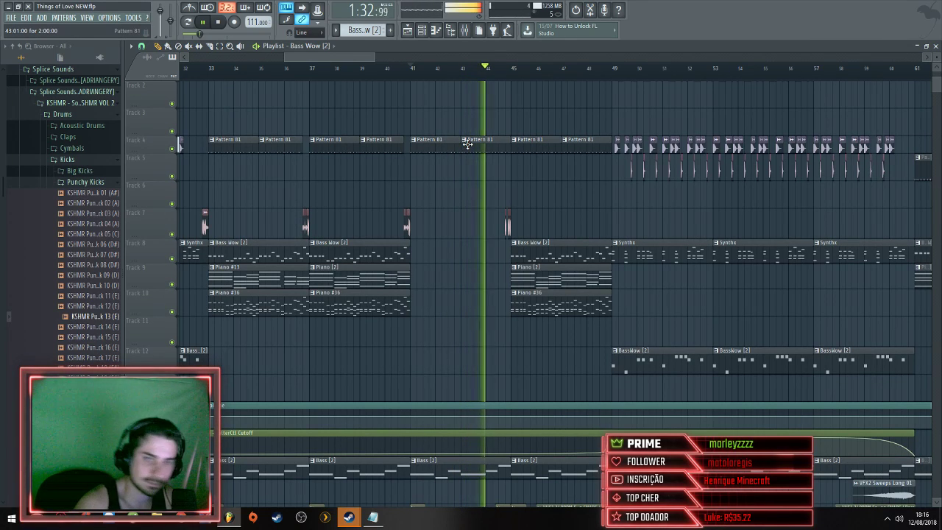
key(space)
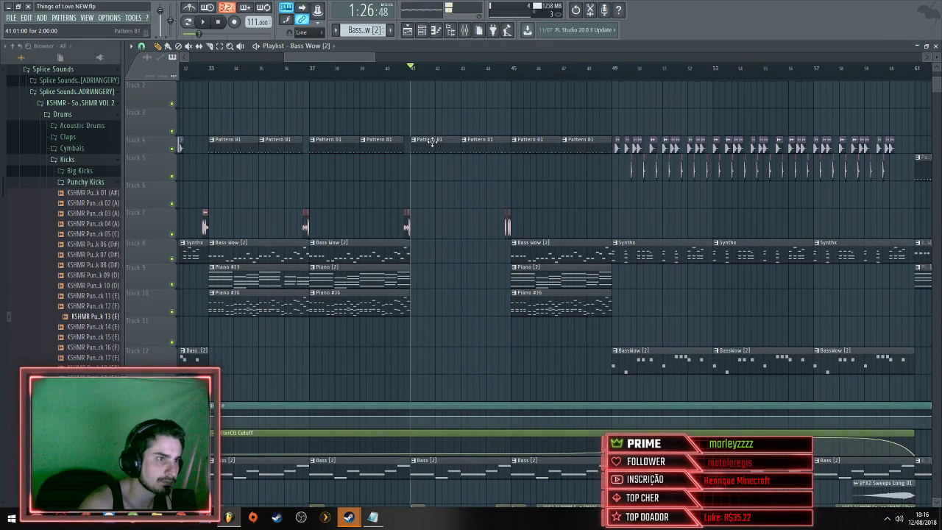
Select Pattern 81 and adjust the Fruity Parametric EQ 2 on the VEE Bassdrum 017 #2 mixer track
click(418, 143)
click(465, 30)
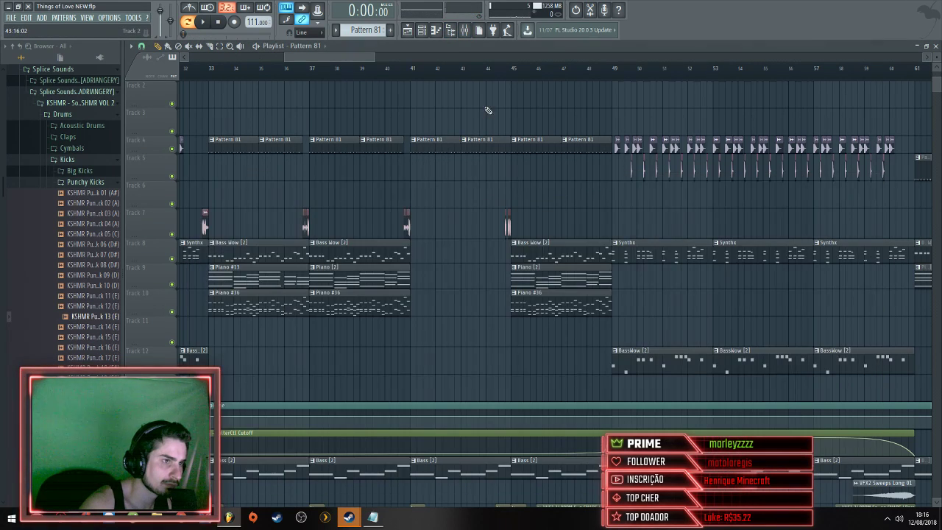
key(F9)
click(464, 30)
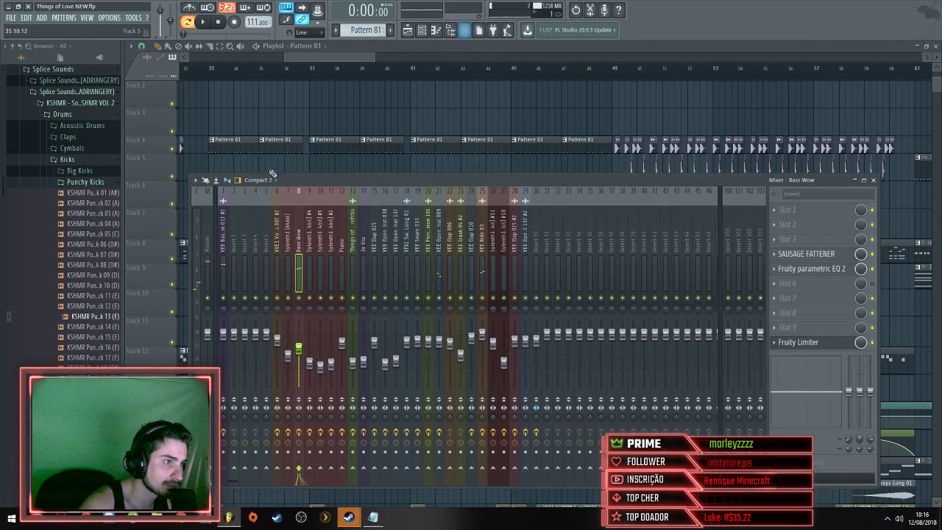
click(224, 233)
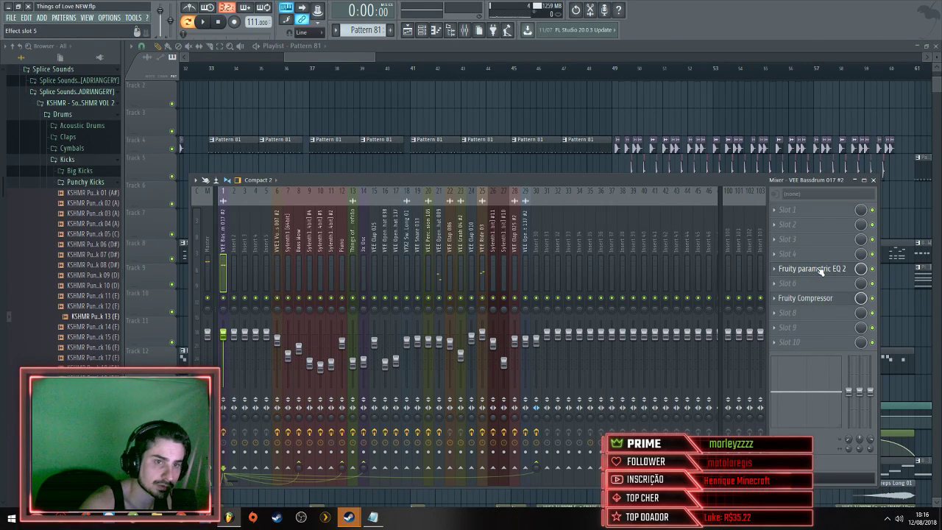
click(807, 268)
drag(396, 159, 396, 169)
key(F12)
Listen to Pattern 81 on its own and examine its drum channels and step sequence
key(space)
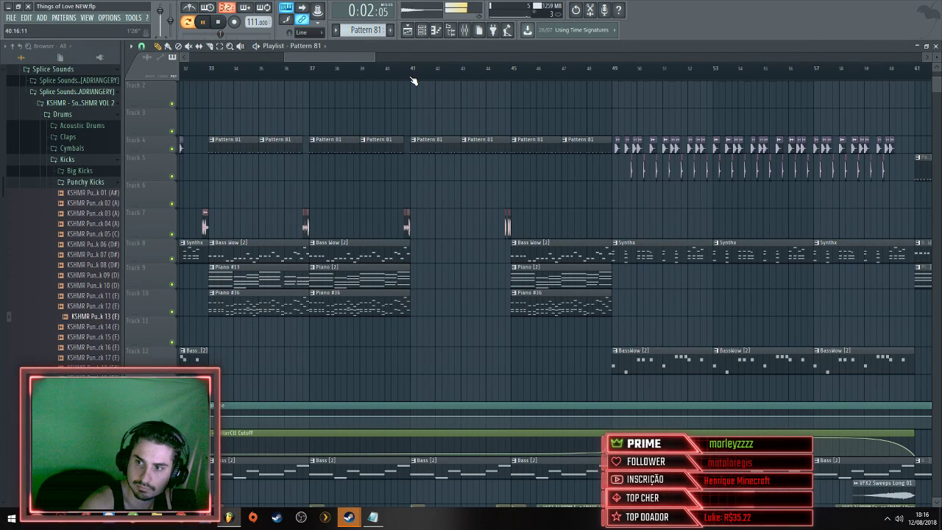
key(space)
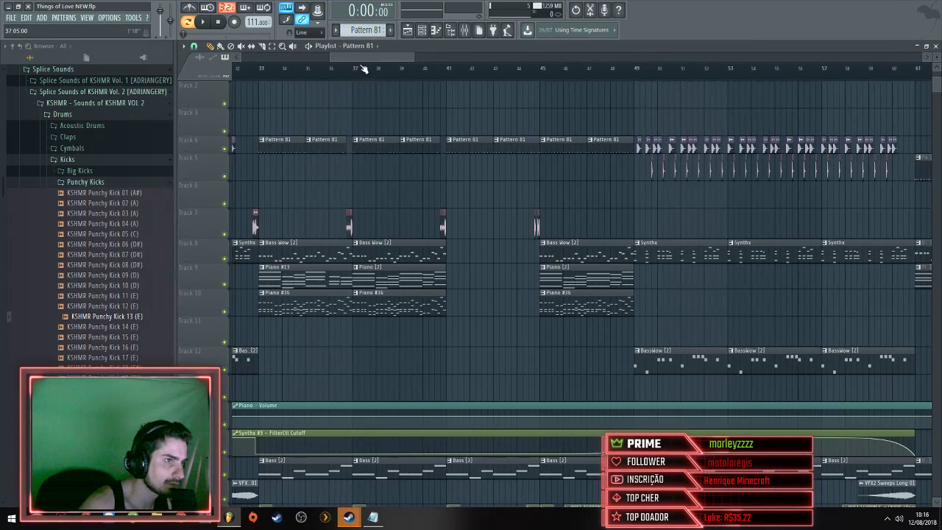
click(423, 30)
key(F6)
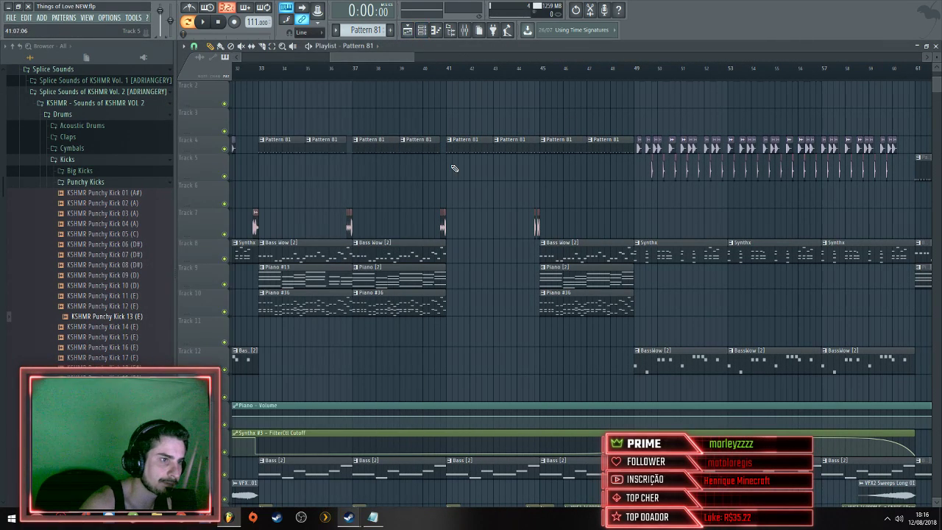
click(468, 157)
click(468, 157)
click(487, 194)
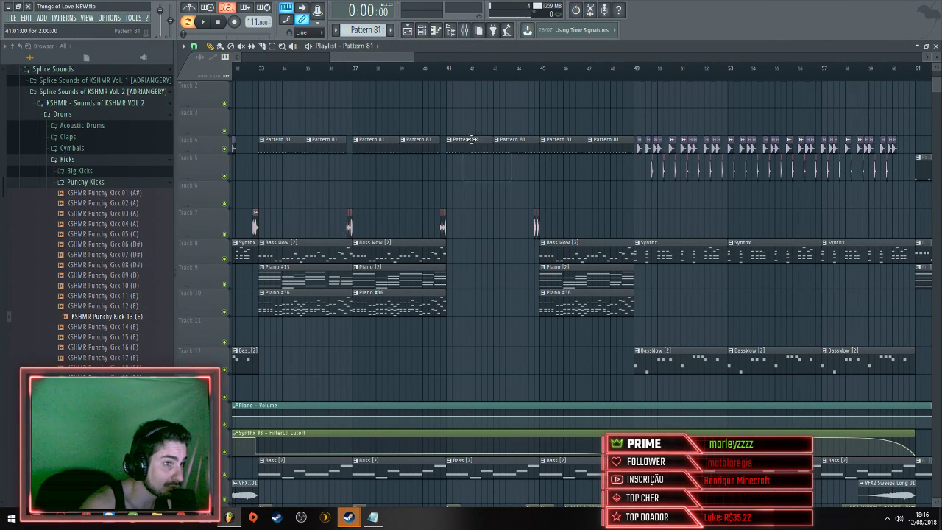
click(421, 31)
click(420, 31)
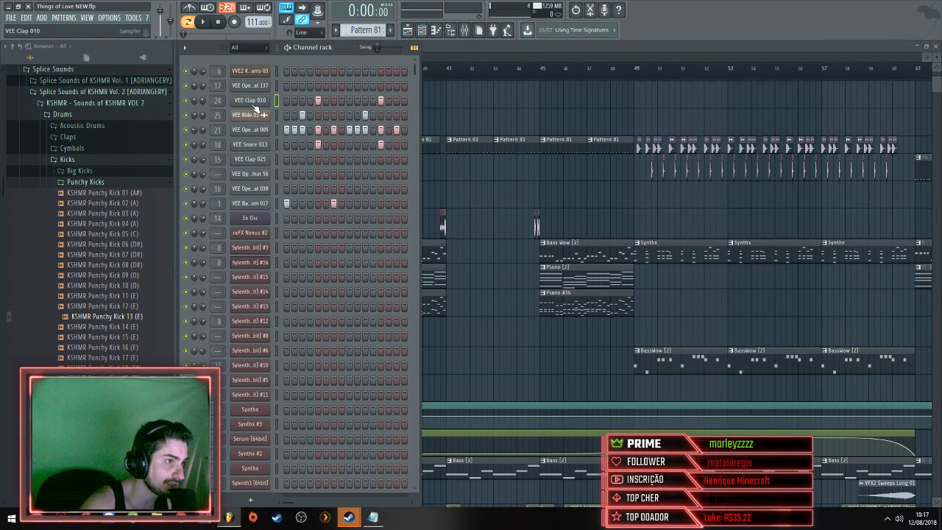
key(F6)
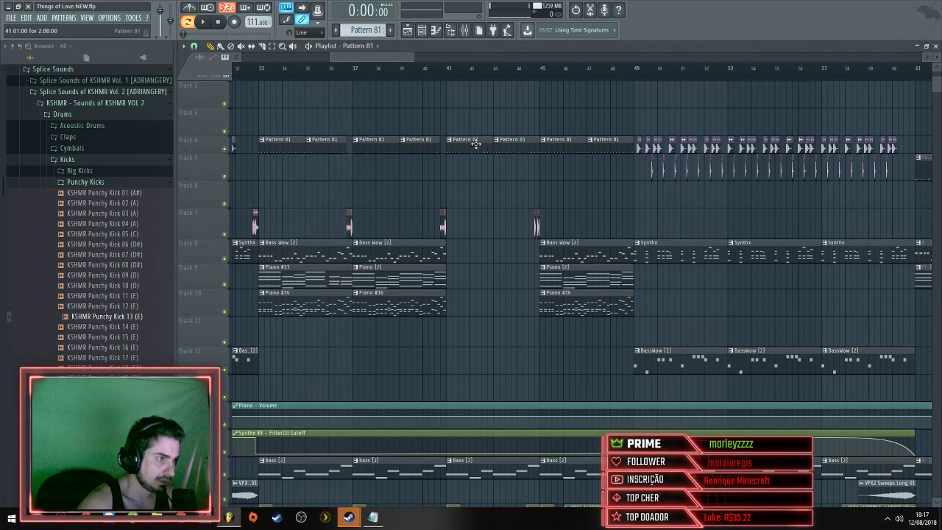
Open the Pattern 81 clip at bar 37 and review its drum steps before returning to the playlist
scroll(442, 96, left, 4)
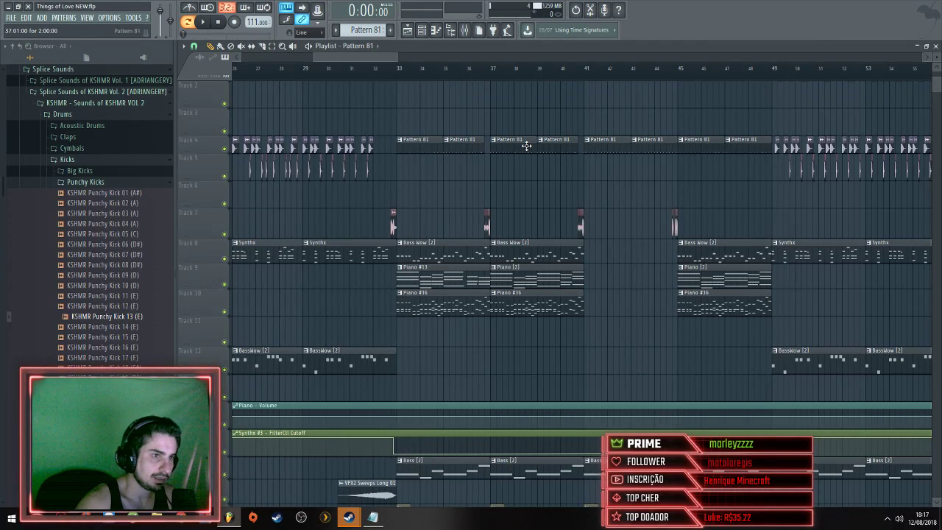
double_click(527, 145)
click(423, 31)
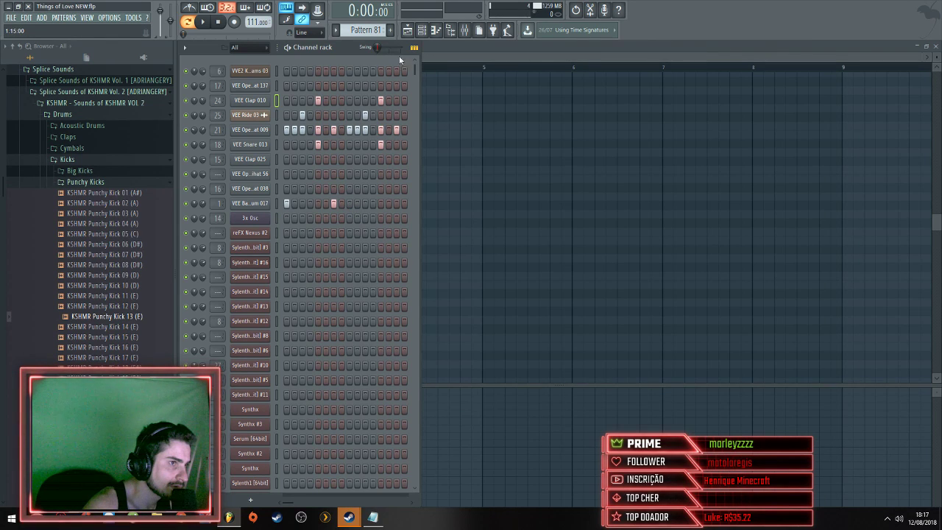
click(407, 31)
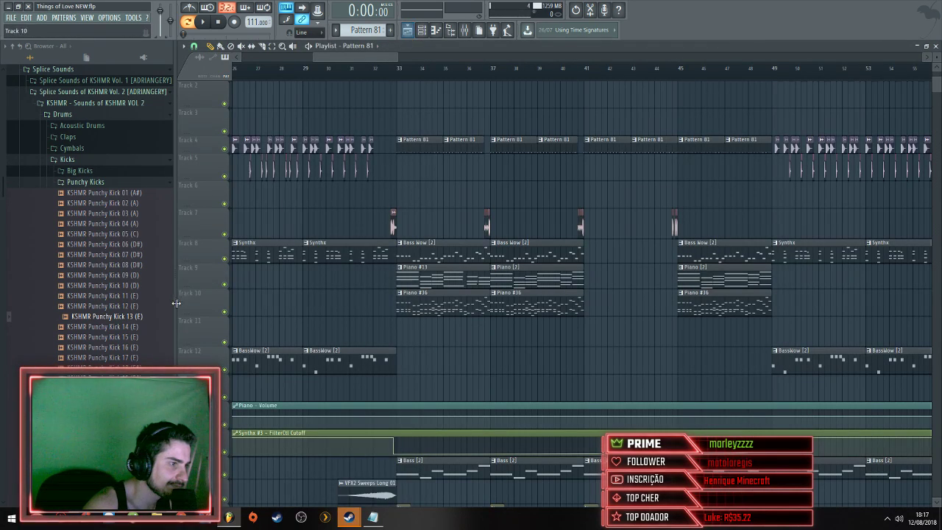
Examine the KSHMR Punchy Kick 13 (E) sample settings, its assigned mixer track and its place among the channels
double_click(346, 144)
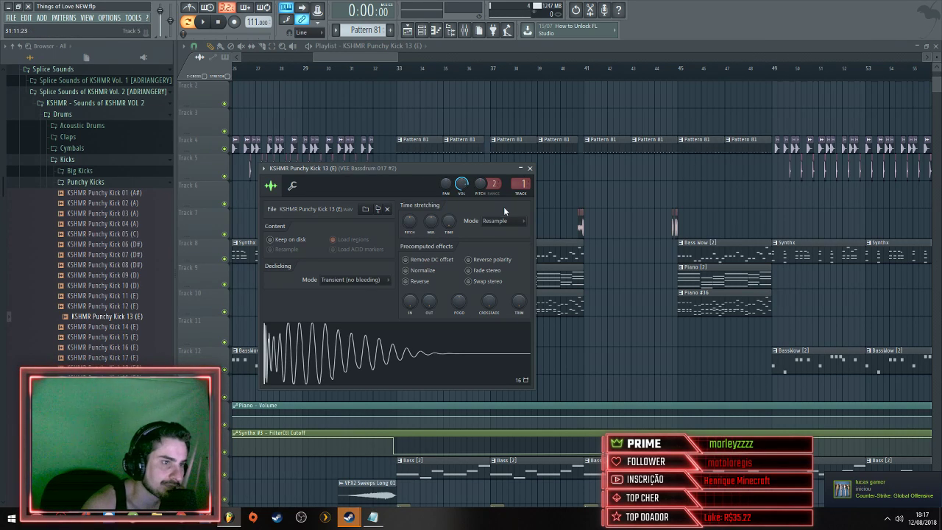
double_click(521, 182)
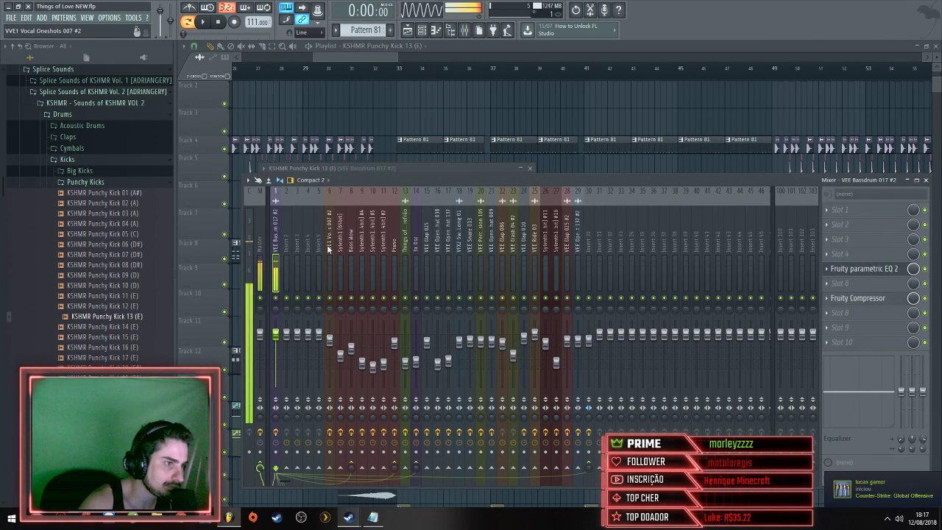
click(421, 29)
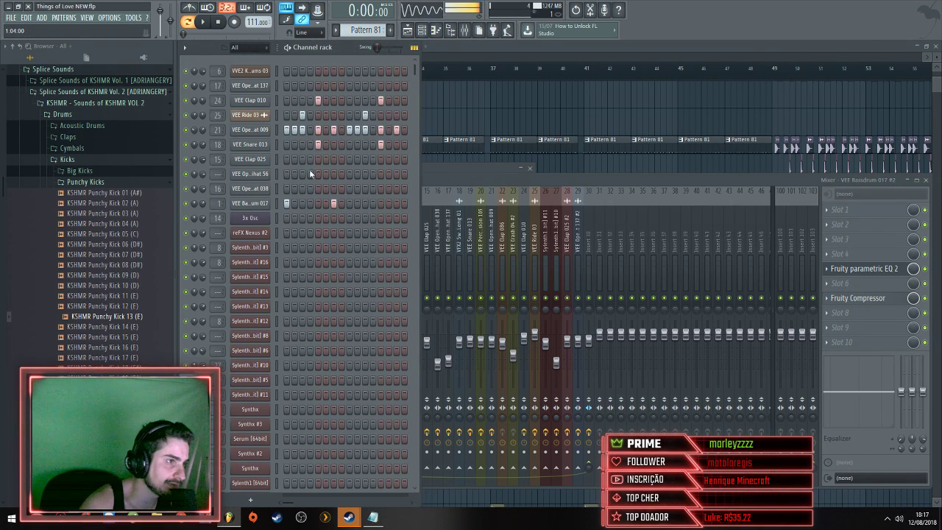
scroll(316, 221, down, 7)
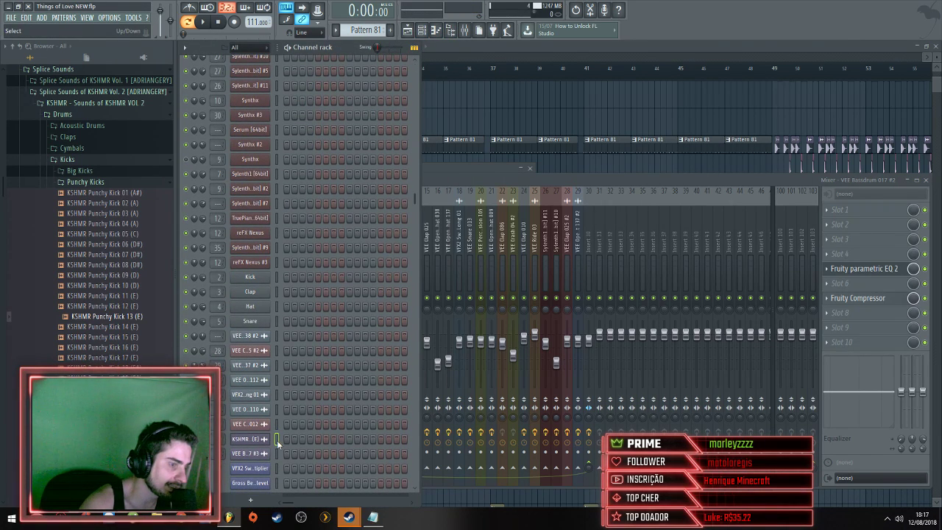
scroll(269, 368, down, 2)
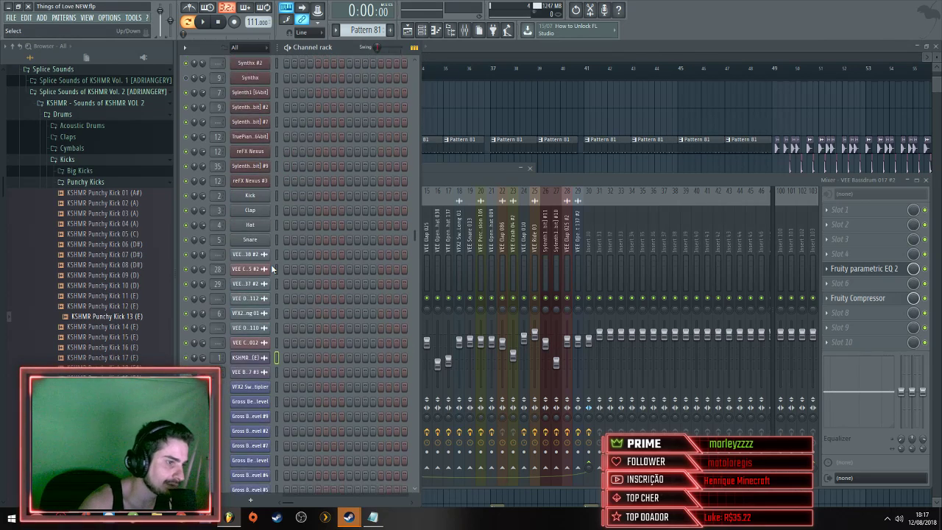
scroll(310, 122, up, 9)
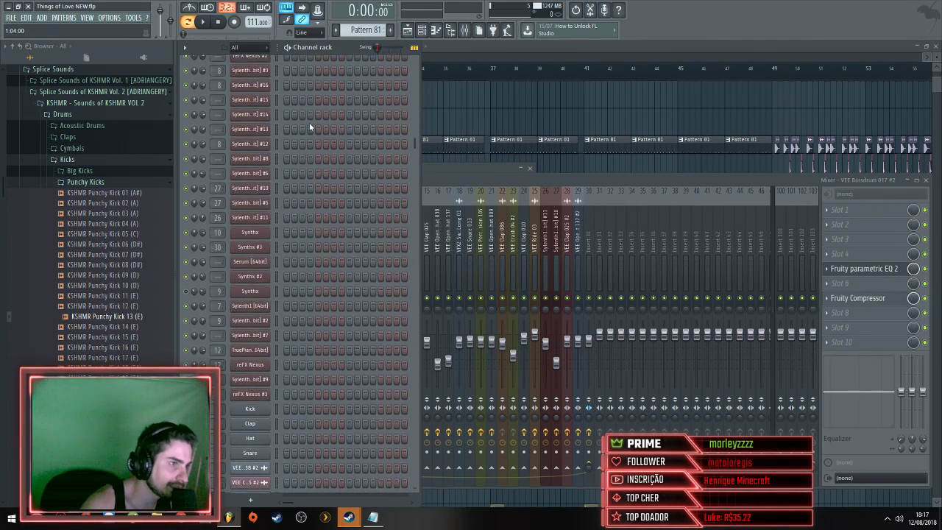
scroll(274, 233, down, 12)
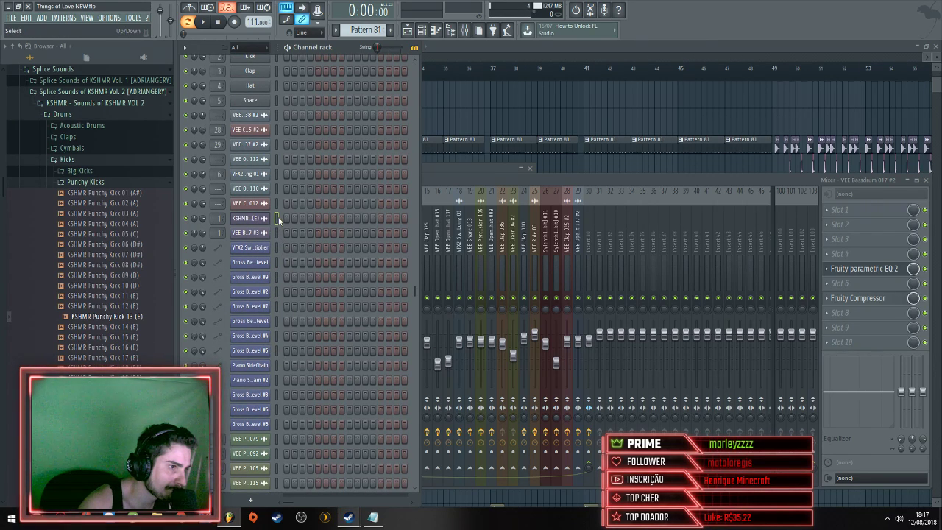
key(F5)
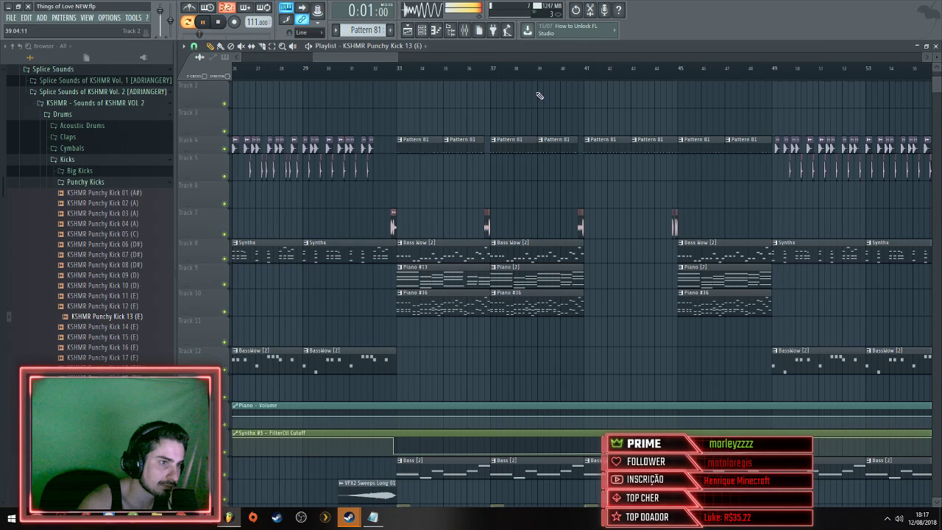
Restore the Piano #13 and Bass Wow [2] clips at bar 41 on Tracks 9 and 8 while playing the section
click(386, 70)
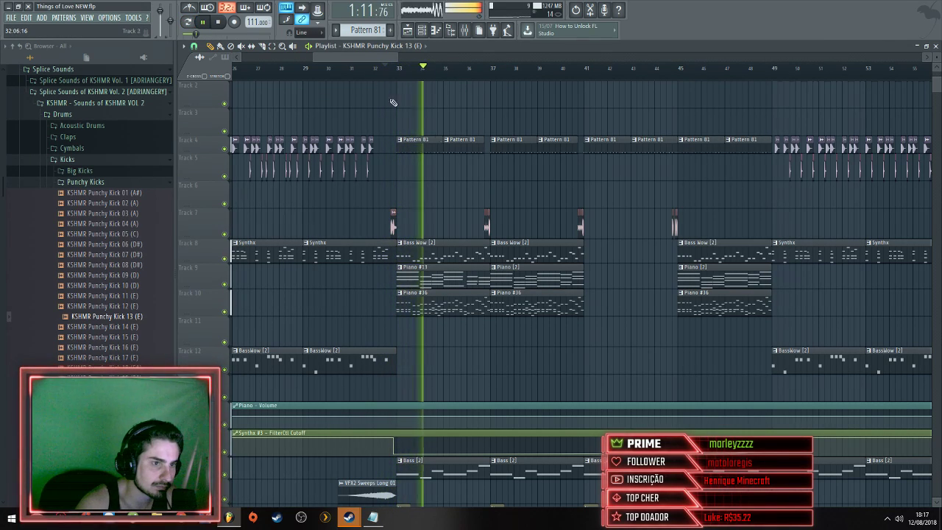
click(427, 254)
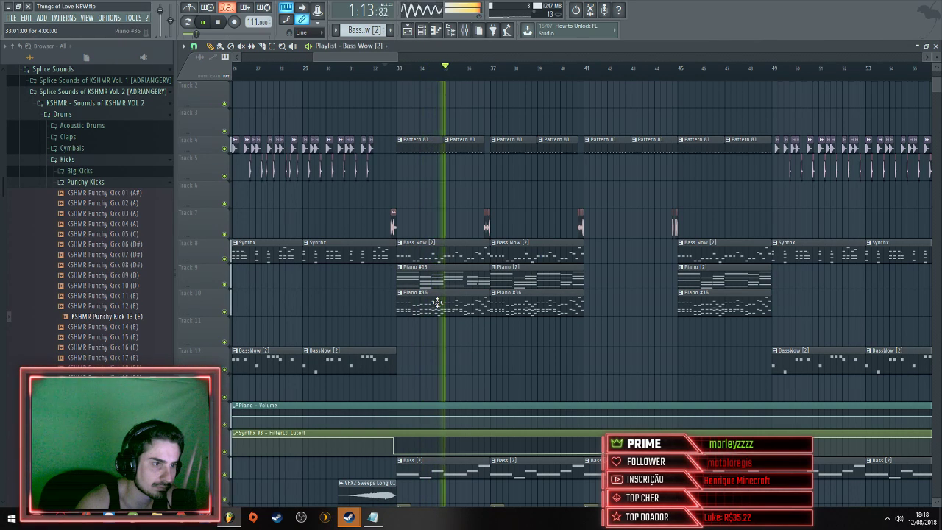
click(434, 279)
click(586, 279)
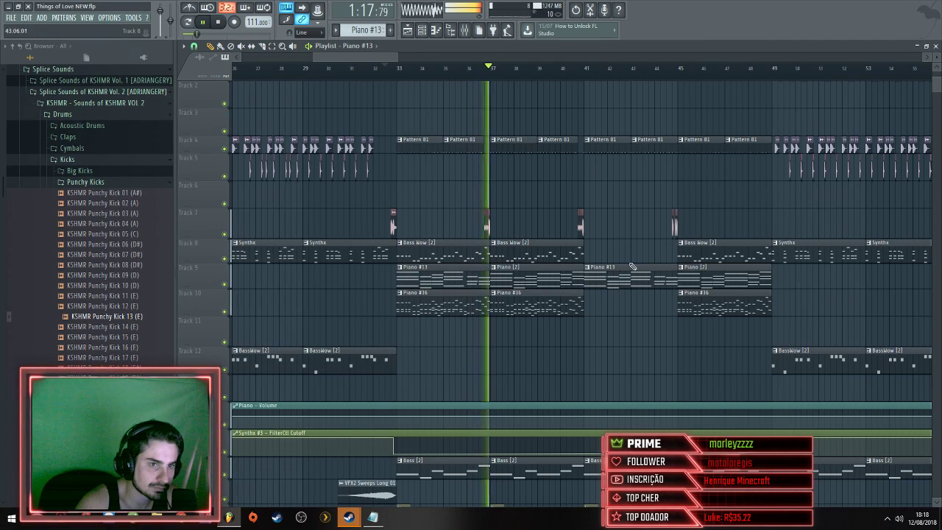
click(587, 254)
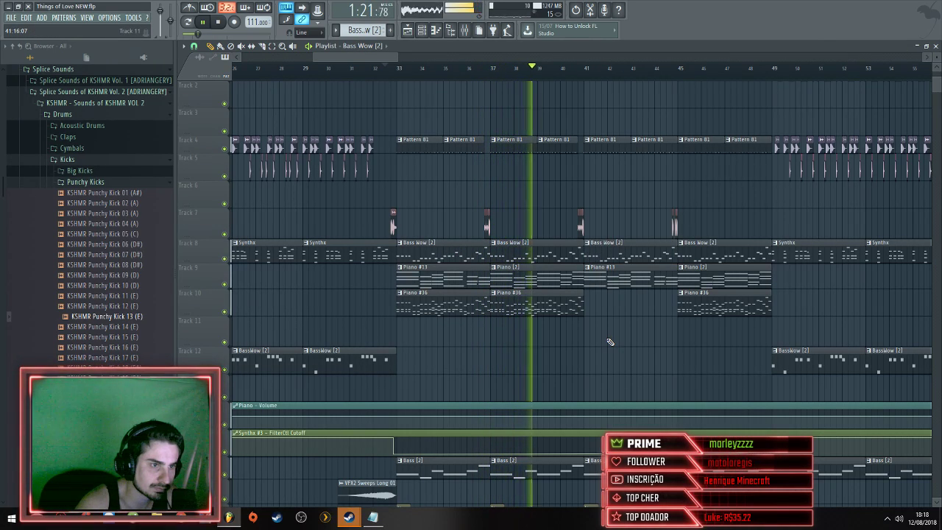
click(11, 17)
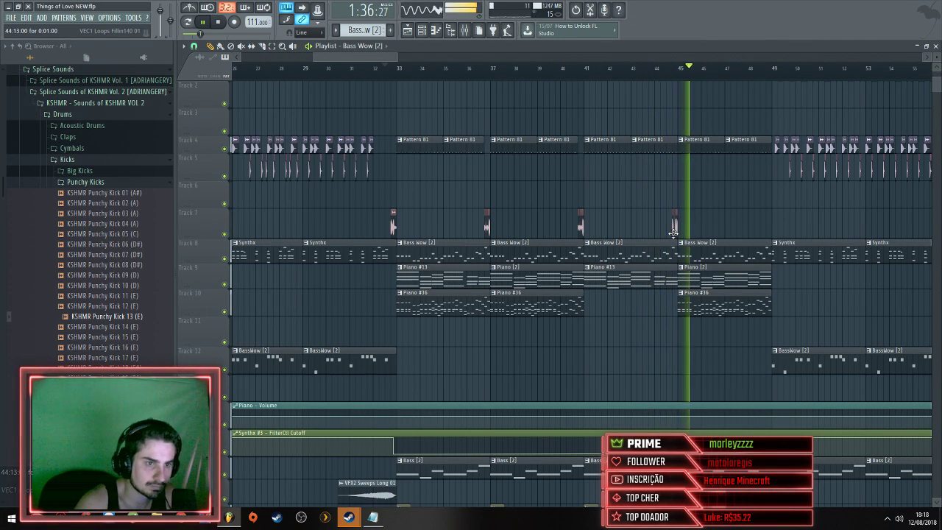
key(space)
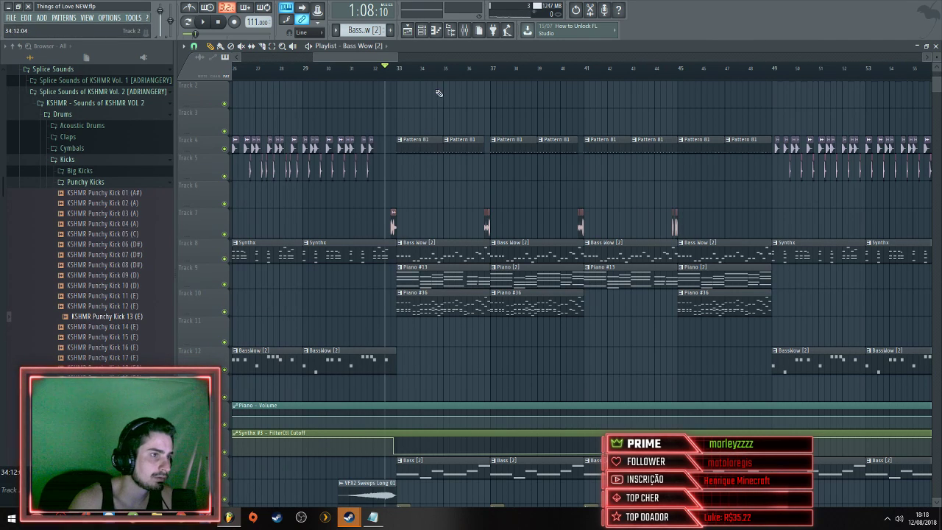
Place a Piano #36 clip at bar 41 on Track 10 and listen to the section from bar 33
click(401, 76)
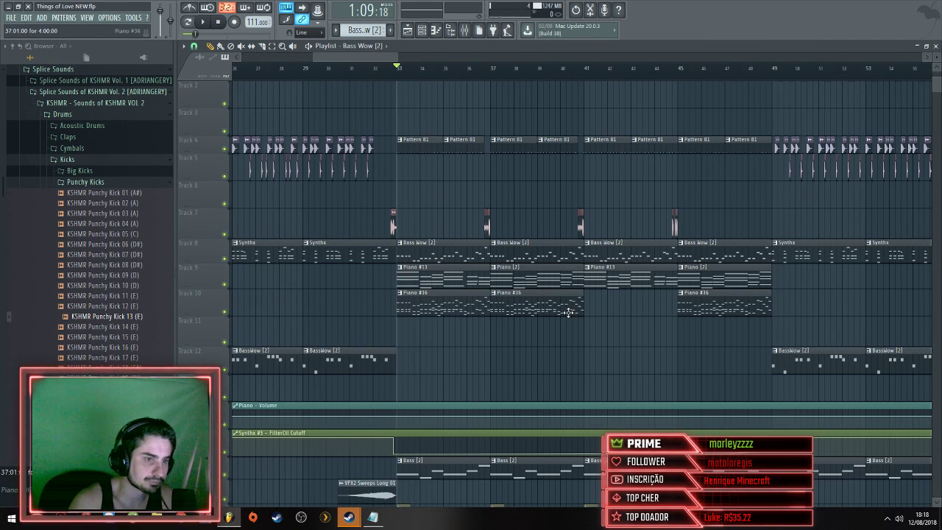
click(524, 313)
click(594, 306)
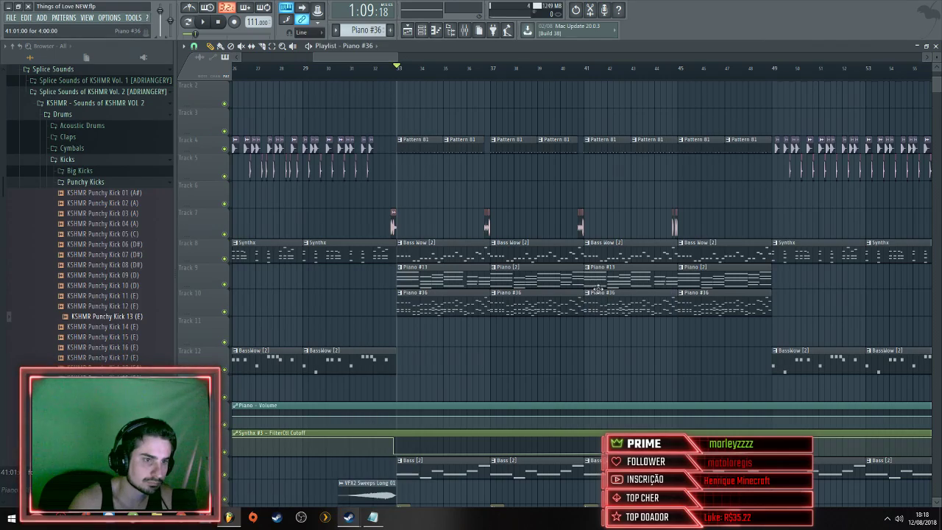
key(space)
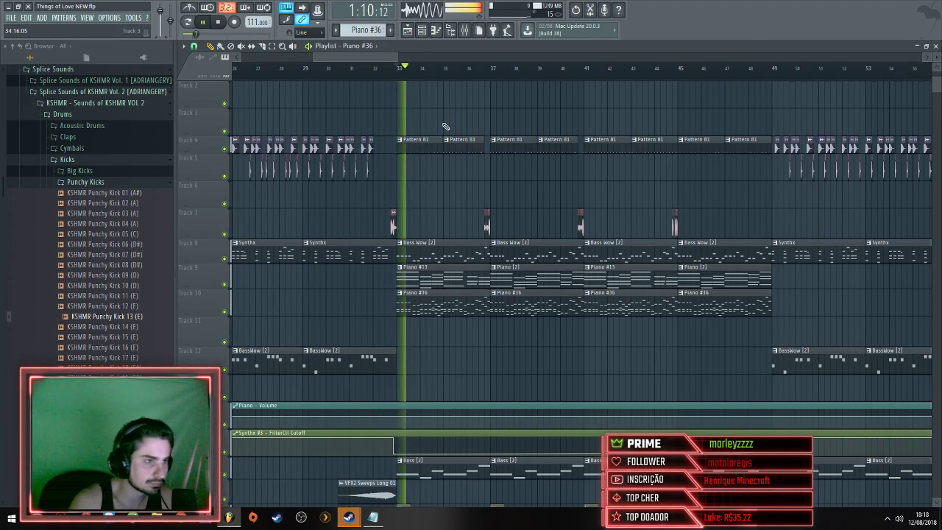
scroll(361, 268, down, 5)
scroll(361, 269, up, 5)
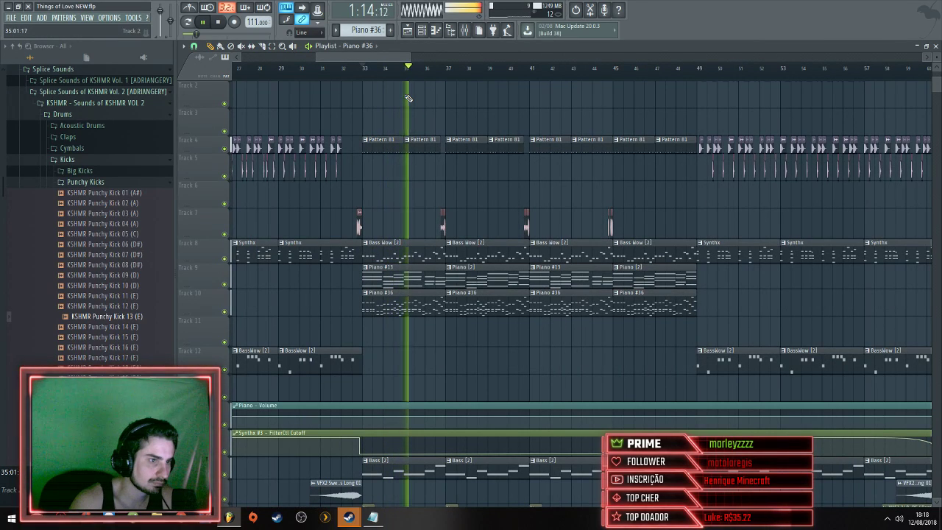
key(space)
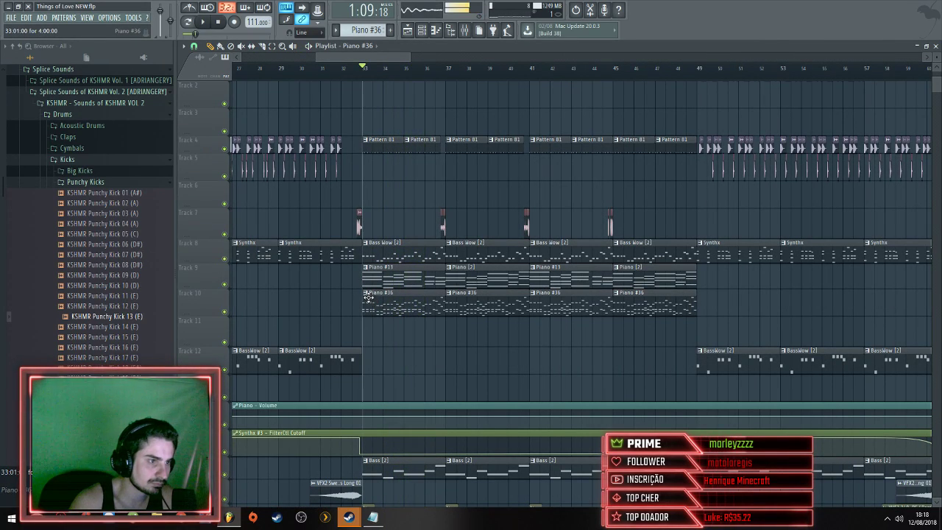
Delete the Piano #36 clips at bars 33 and 37 on Track 10 and listen from bar 33
right_click(366, 298)
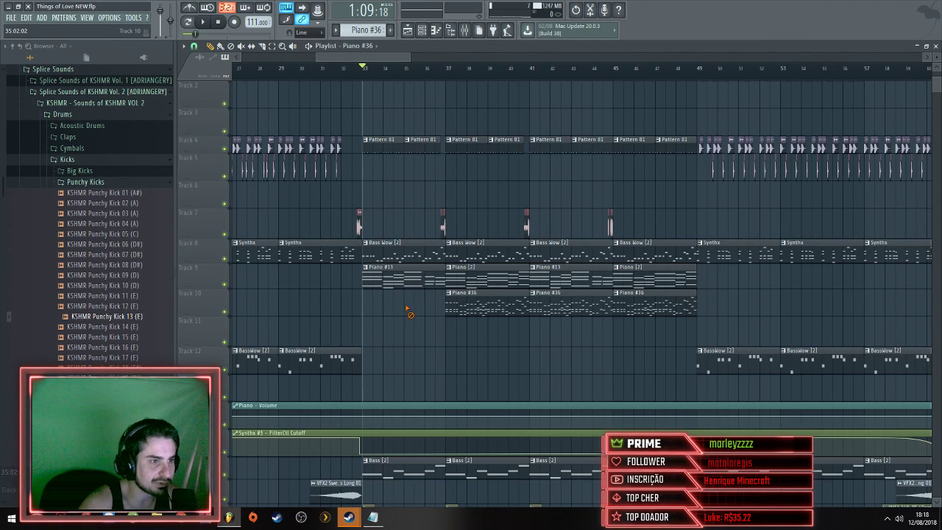
right_click(456, 311)
key(space)
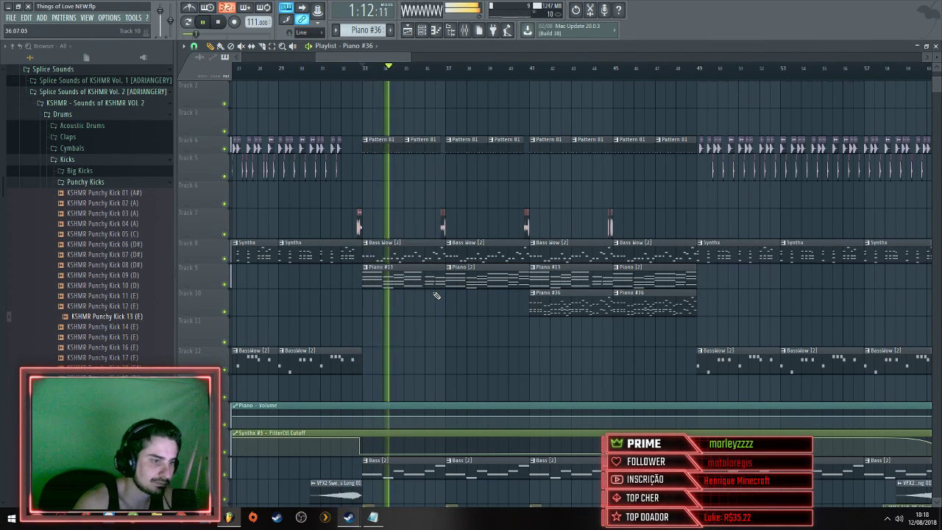
key(space)
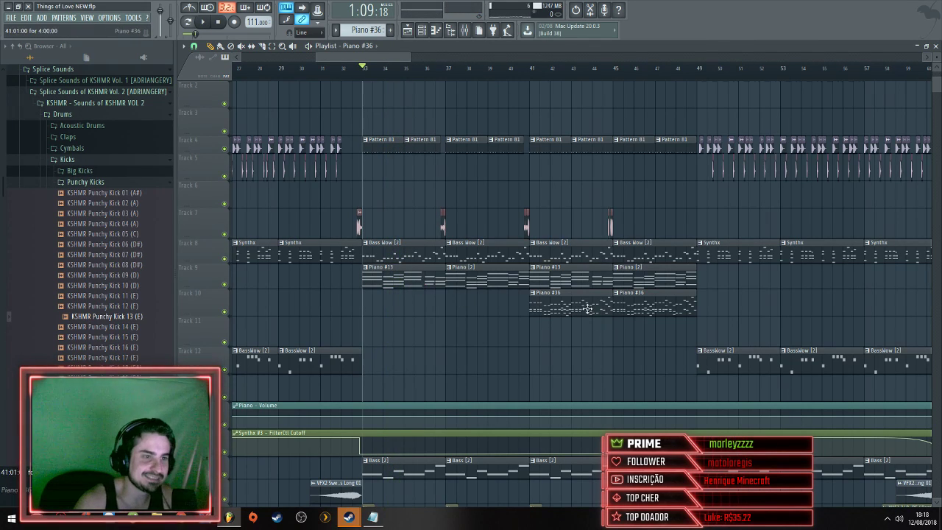
Play the Piano #36 pattern on its own and open its Sylenth1 [64bit] #2 instrument
right_click(535, 294)
click(548, 315)
key(space)
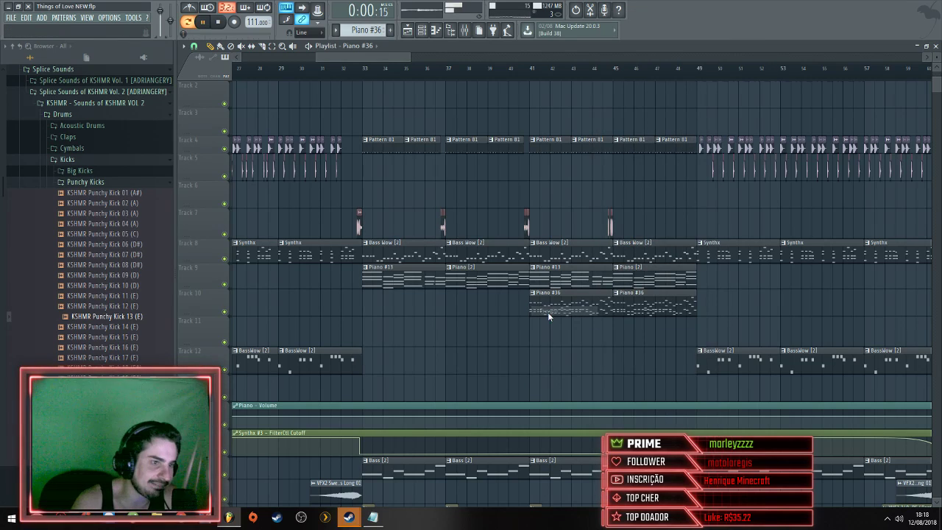
click(448, 33)
scroll(274, 247, down, 3)
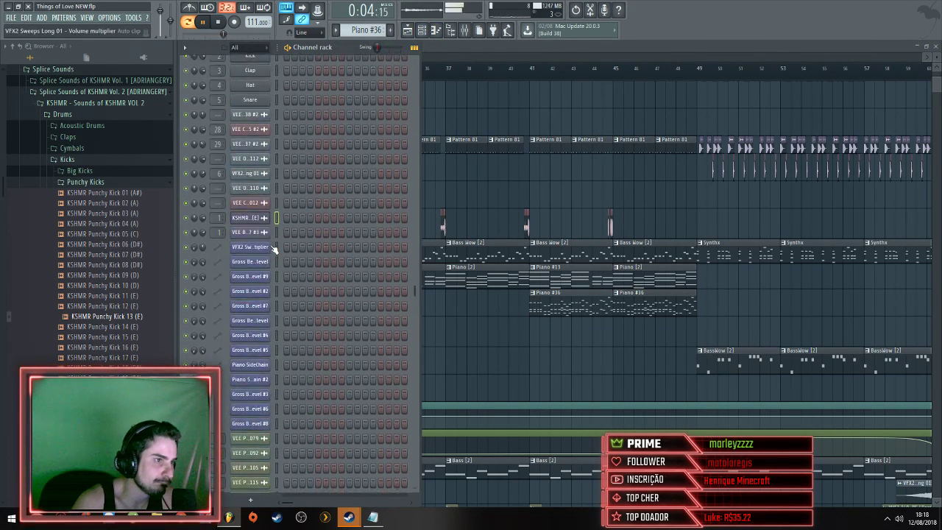
scroll(274, 248, up, 8)
key(space)
click(262, 321)
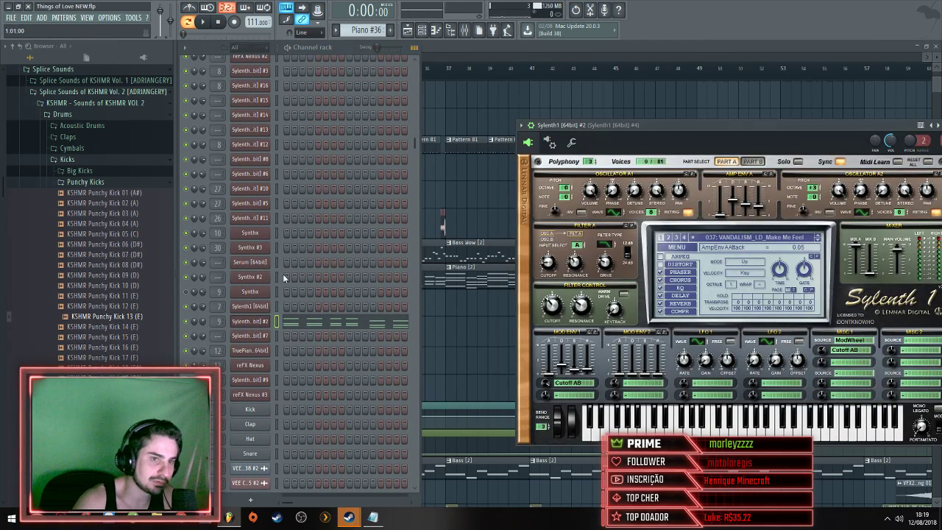
click(199, 23)
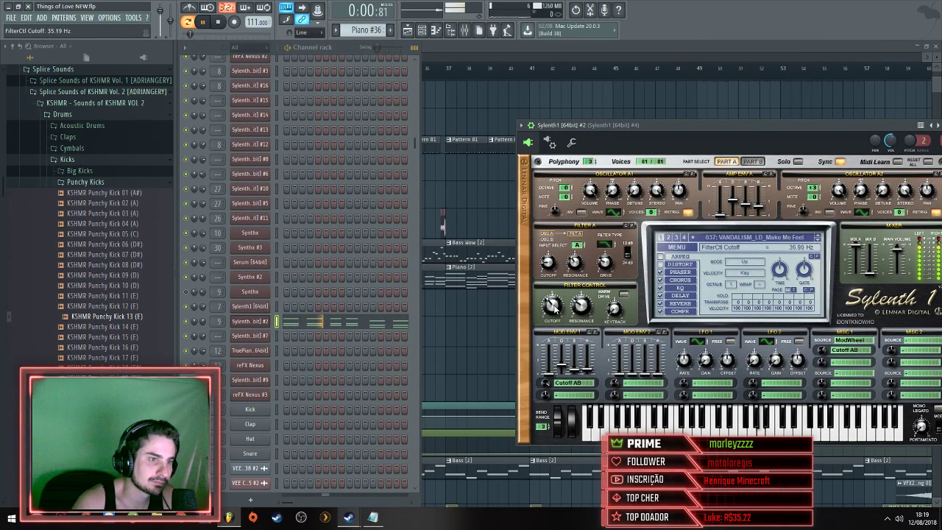
Transpose all Piano #36 notes of Sylenth1 [64bit] #2 down two octaves in the piano roll
click(340, 320)
key(space)
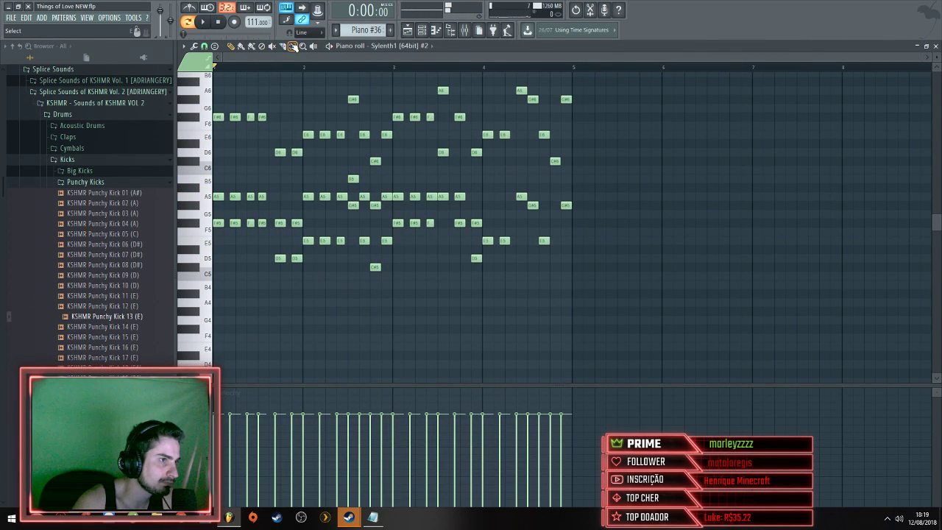
scroll(614, 164, up, 3)
drag(667, 105, 204, 357)
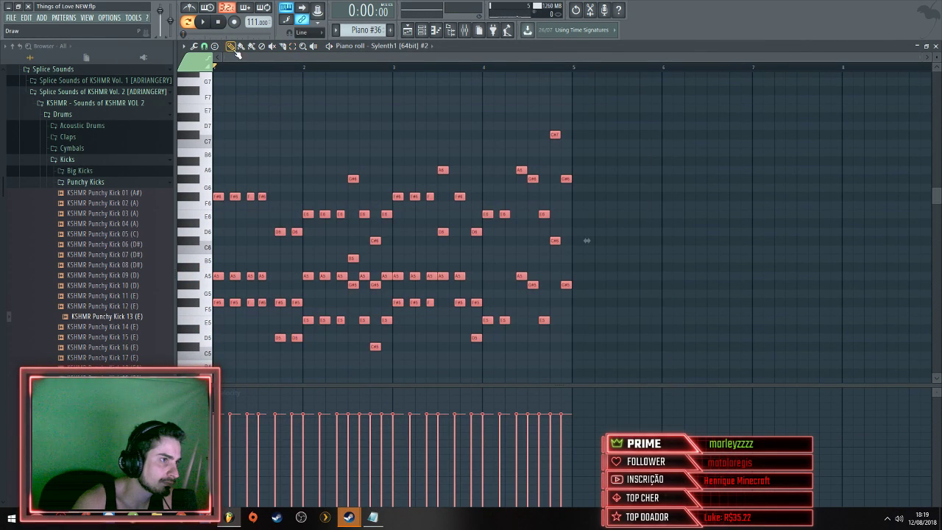
scroll(239, 190, down, 4)
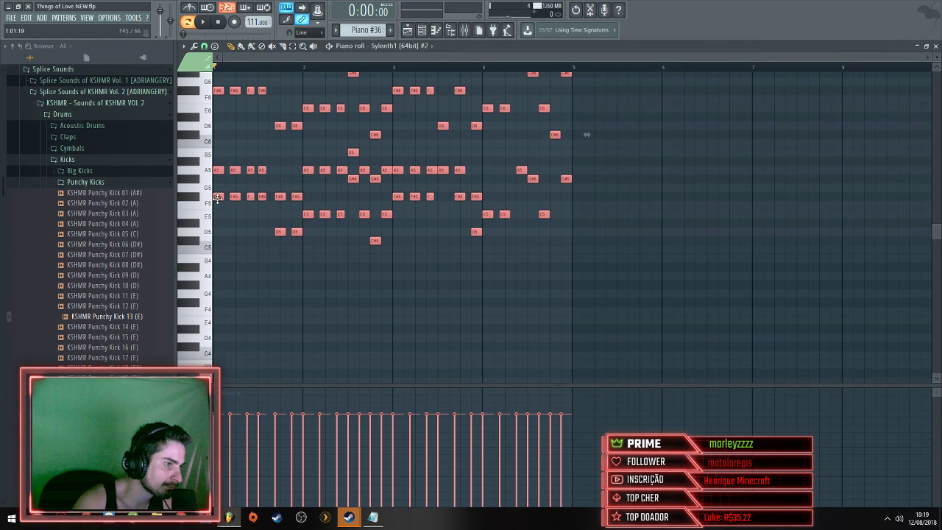
scroll(219, 179, down, 2)
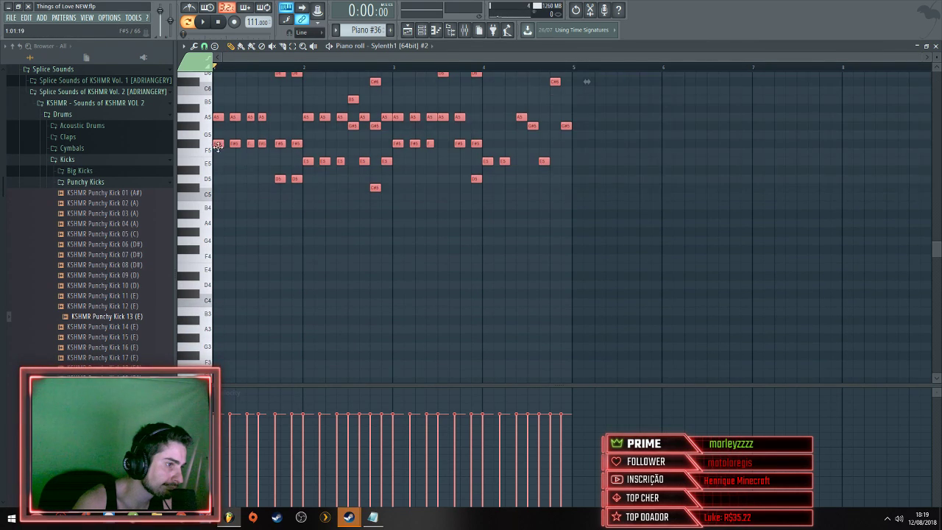
drag(218, 144, 218, 356)
Play Piano #36 and audition the Sylenth1 [64bit] #2 lead presets from 037 to 042: VANDALISM_LD_On The Road 2
key(space)
scroll(282, 200, down, 4)
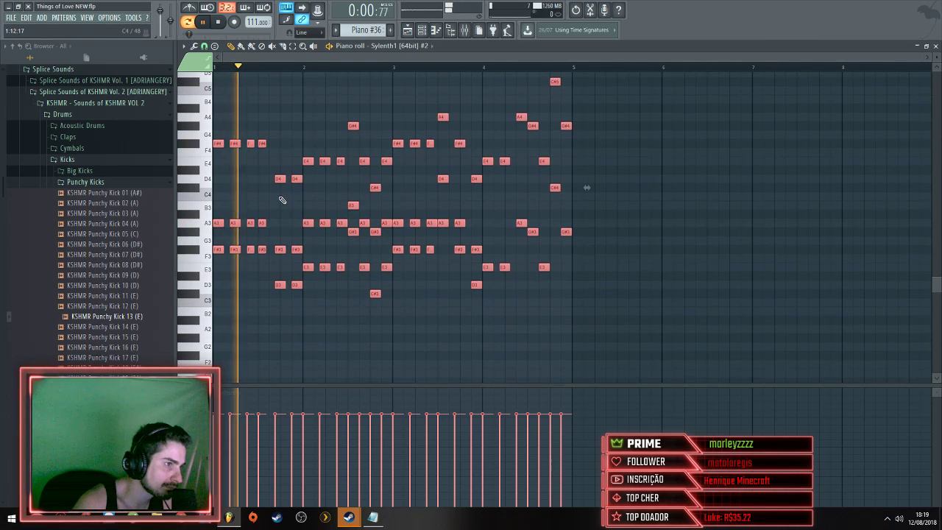
key(F6)
click(250, 321)
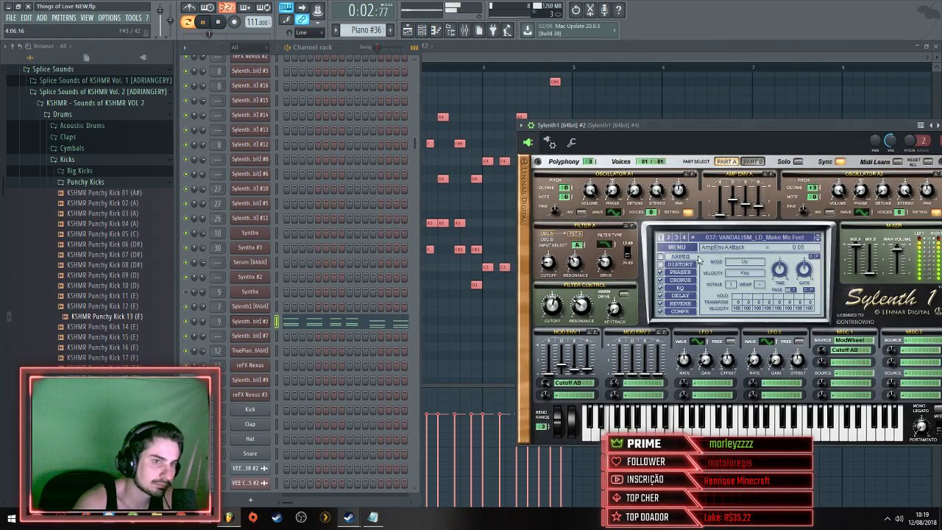
click(817, 241)
click(817, 241)
click(817, 241)
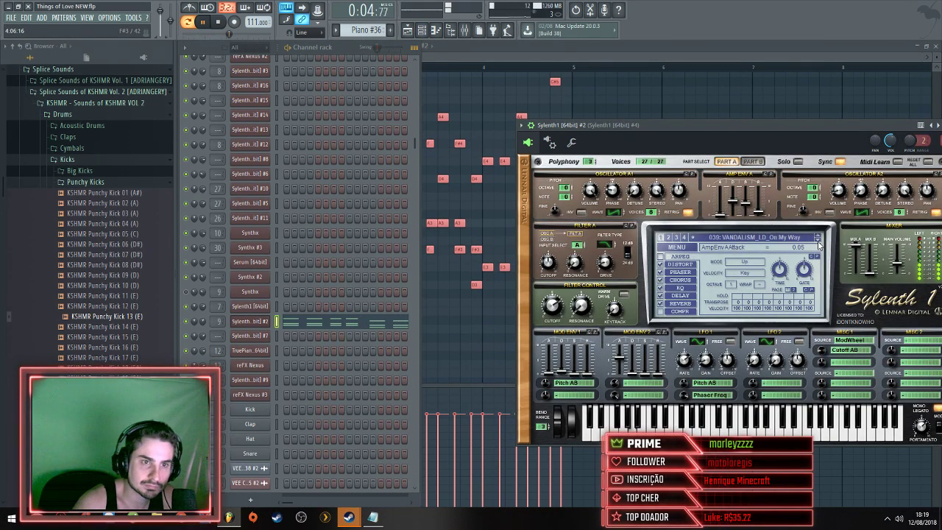
click(817, 241)
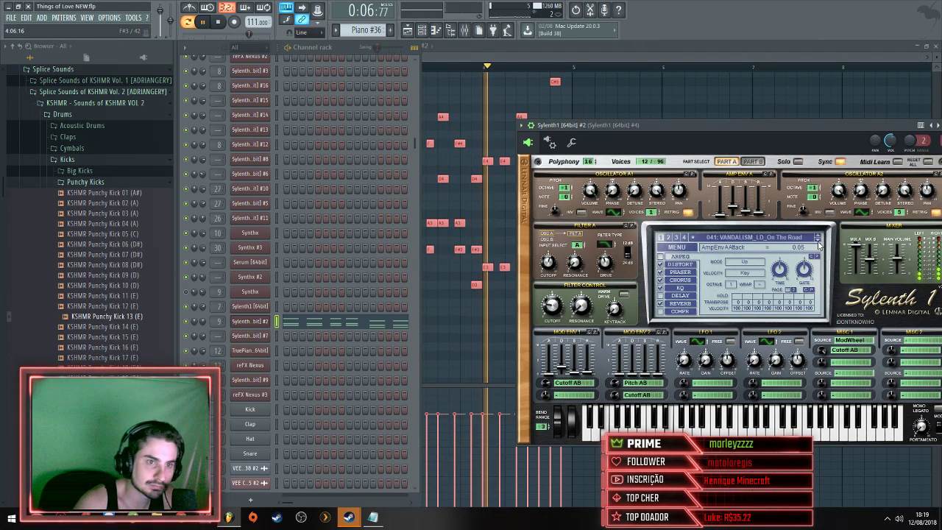
click(817, 240)
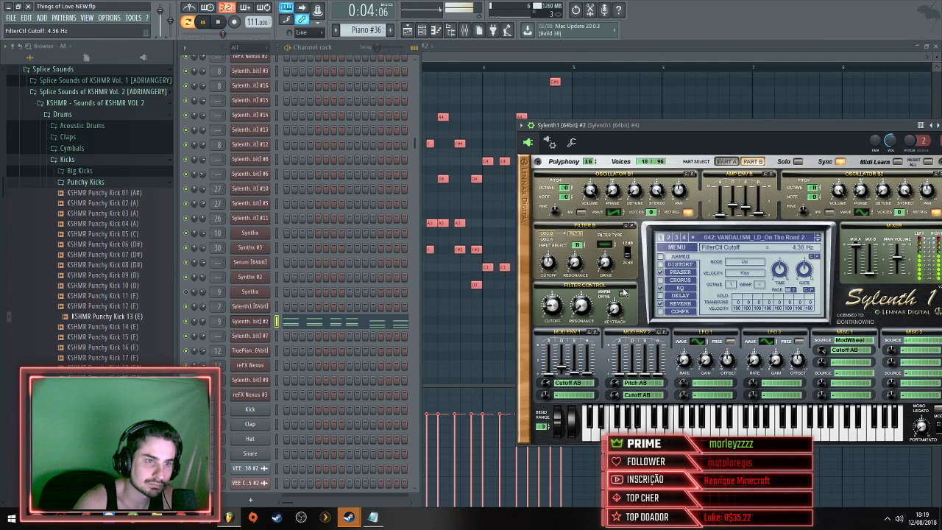
Continue auditioning the lead presets of Sylenth1 [64bit] #2 up to 048: VANDALISM_LD_Spaceships
click(813, 247)
click(818, 242)
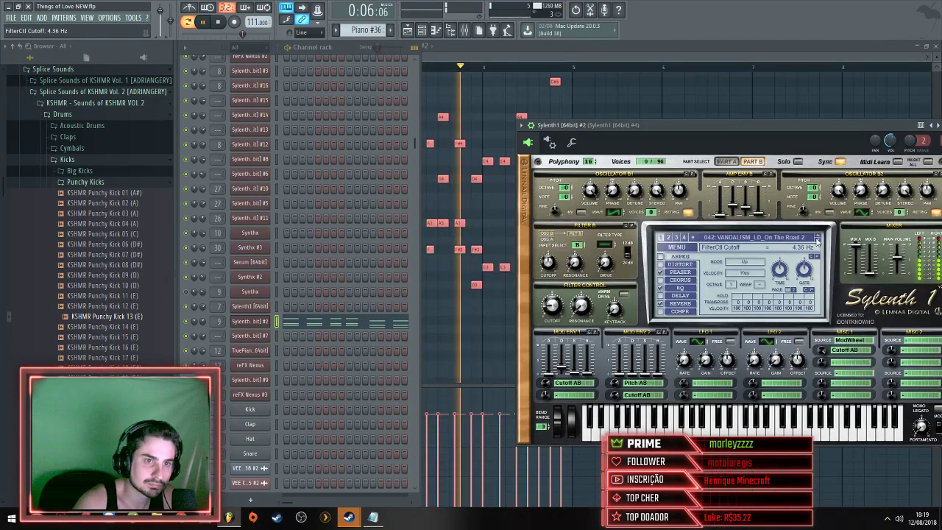
click(819, 241)
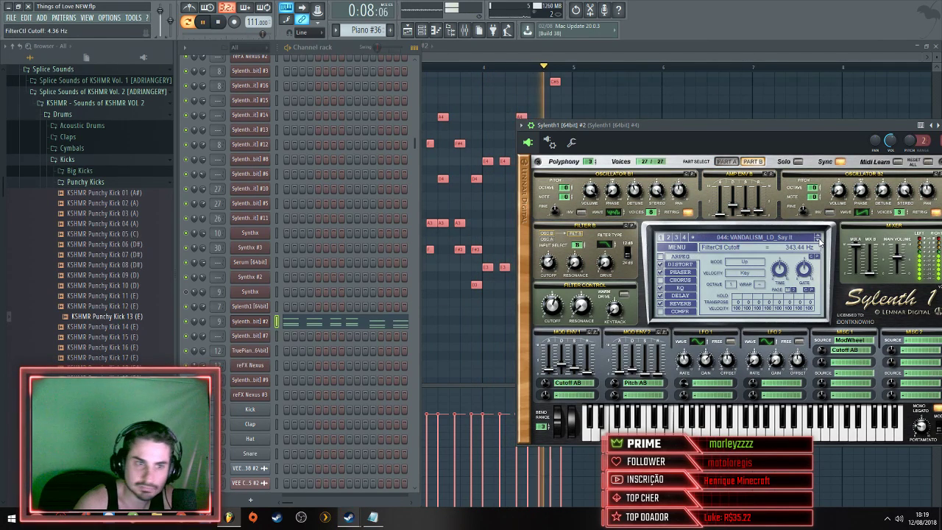
click(820, 242)
click(820, 241)
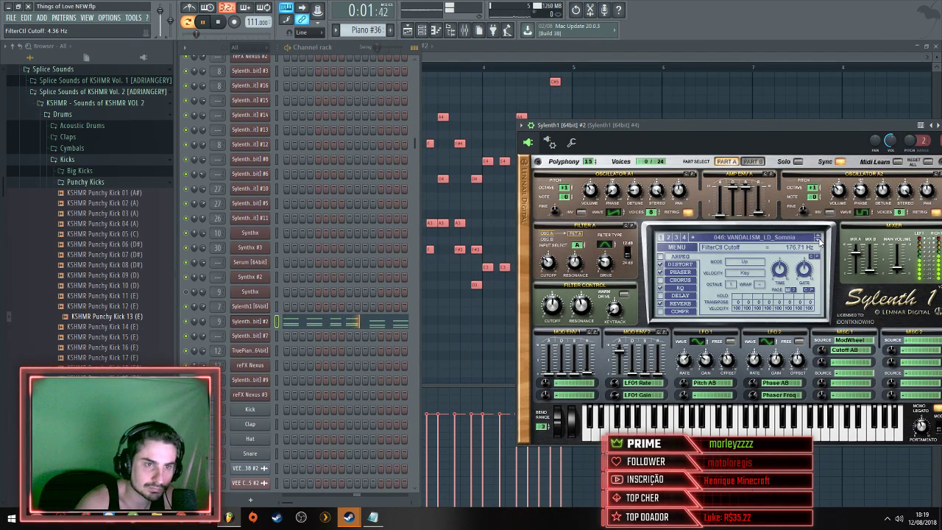
click(819, 241)
click(819, 242)
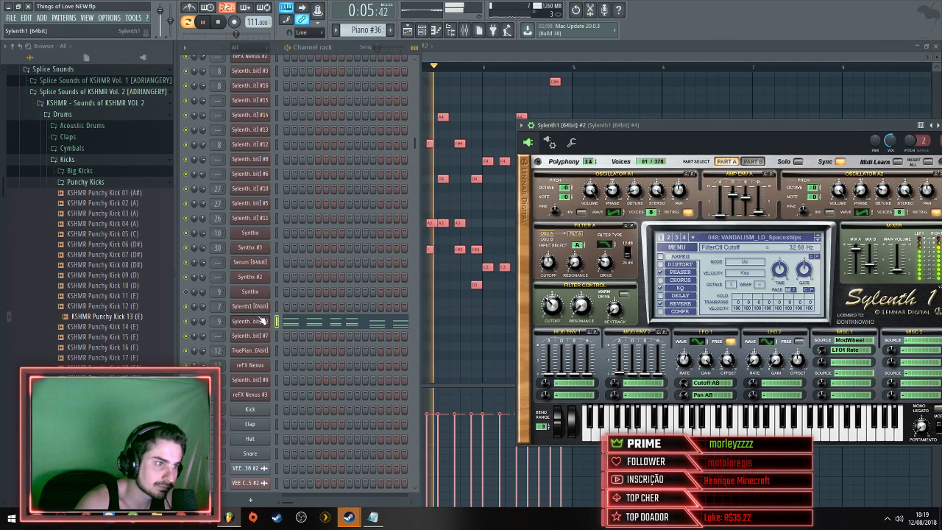
Delete the upper F#4 and D4 notes in bar 1 of Piano #36 in the piano roll and stop playback
key(F7)
scroll(240, 158, up, 3)
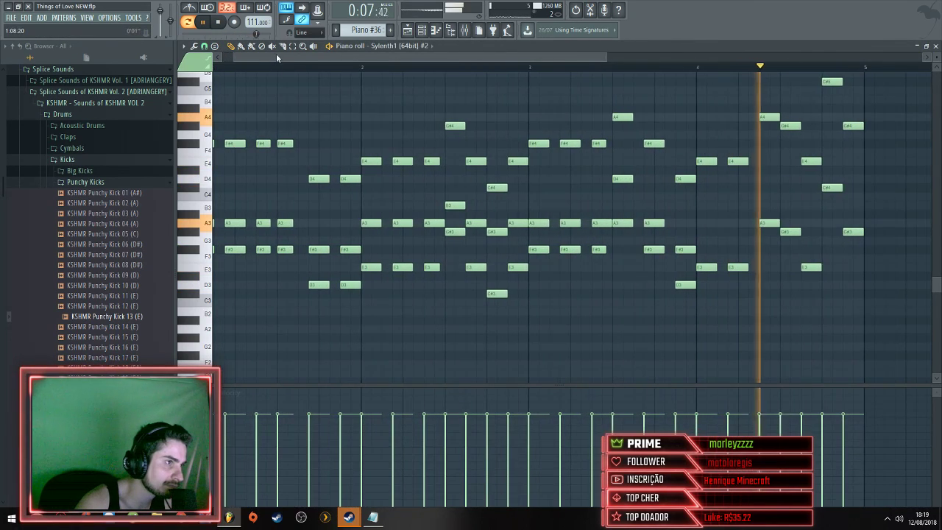
key(space)
key(space)
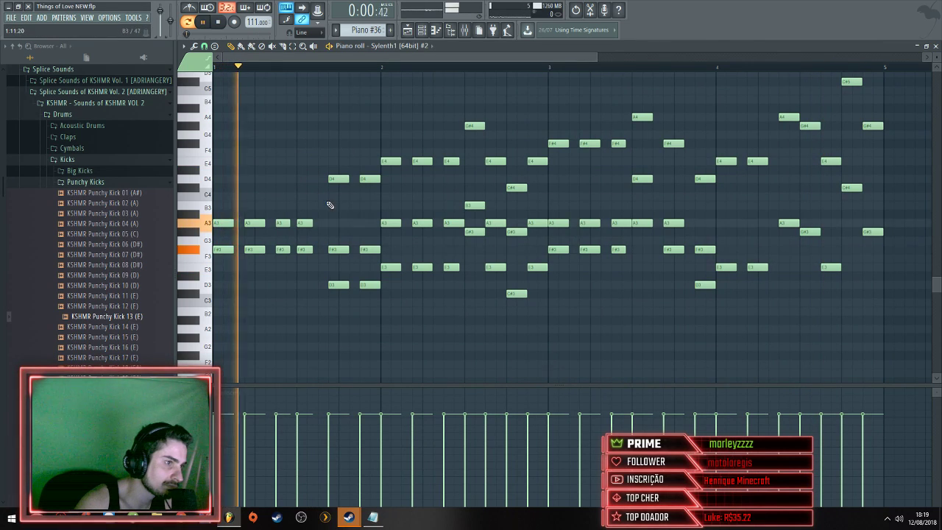
right_click(338, 178)
right_click(369, 179)
key(space)
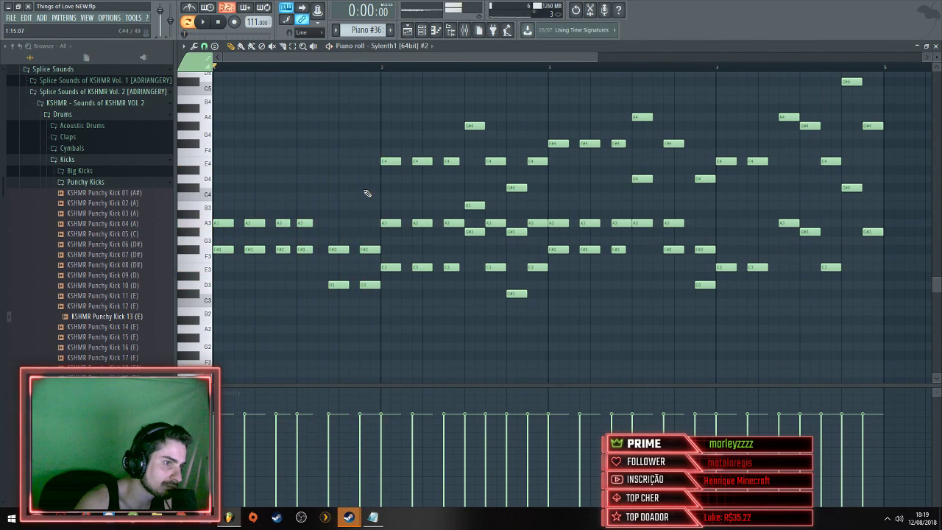
Undo the deletion of the upper notes in bar 1 of Piano #36
key(ctrl+alt+z)
key(ctrl+alt+z)
key(alt+z)
key(alt+z)
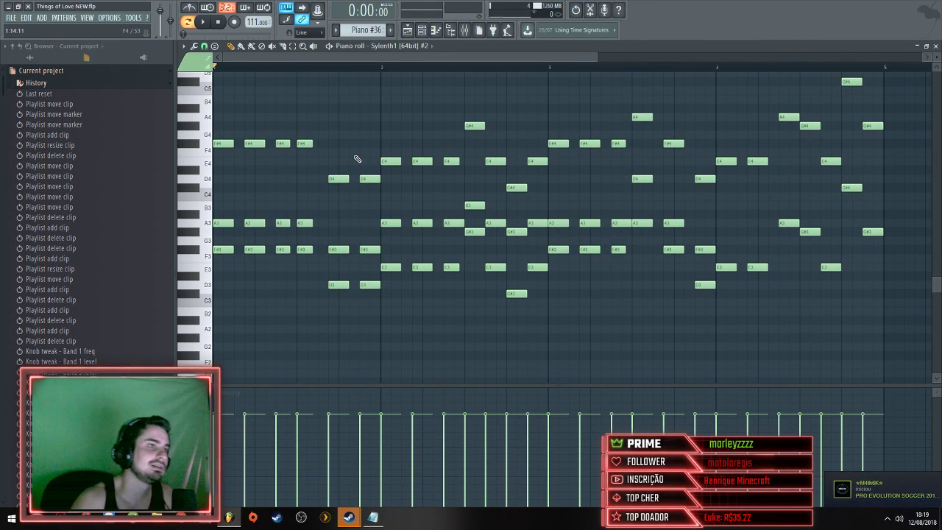
Listen to the arrangement from bar 33 in the playlist and save the project
click(408, 31)
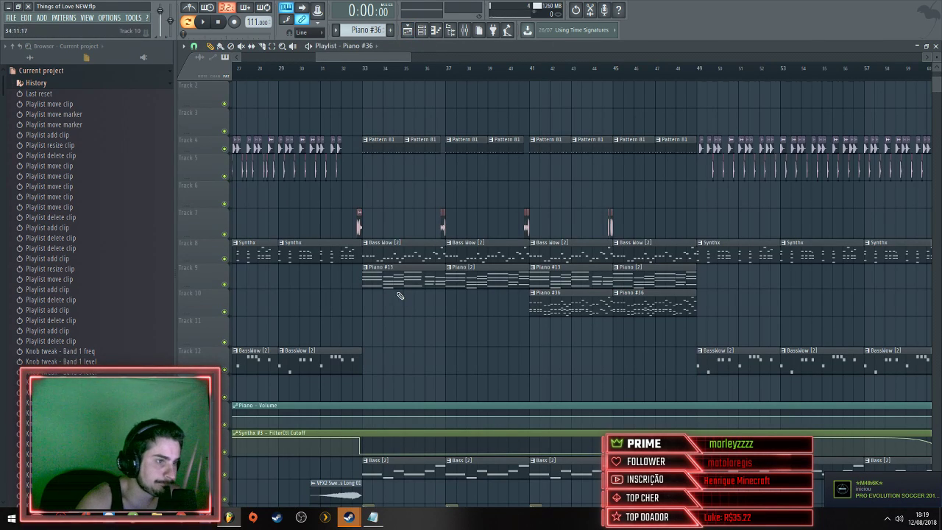
click(367, 73)
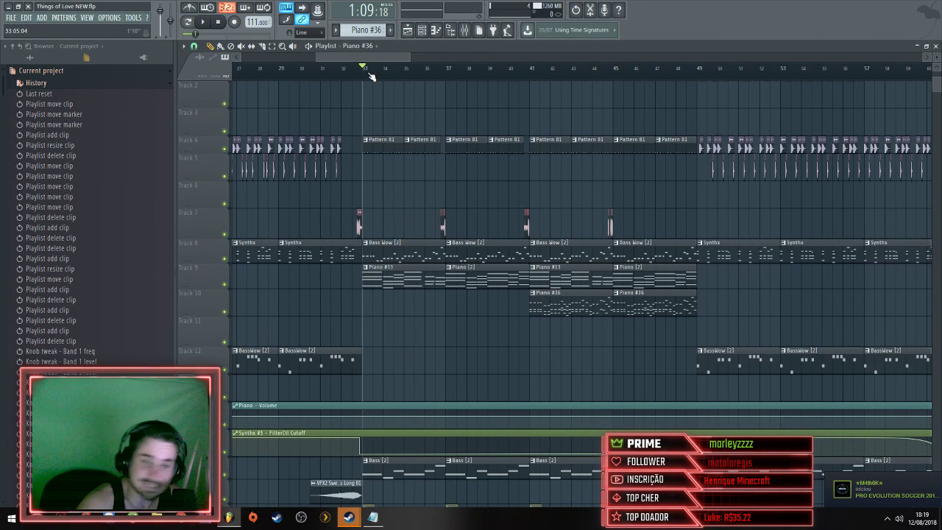
key(space)
scroll(473, 214, down, 2)
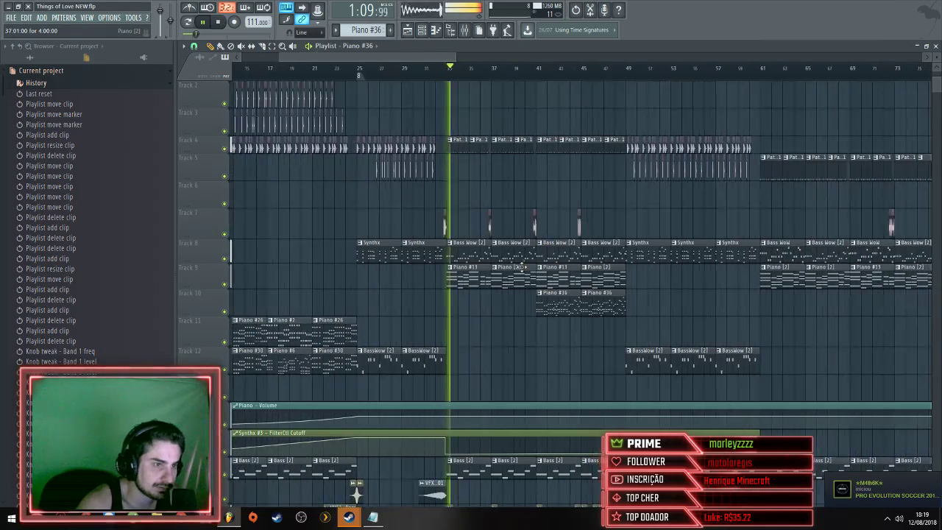
scroll(482, 248, up, 3)
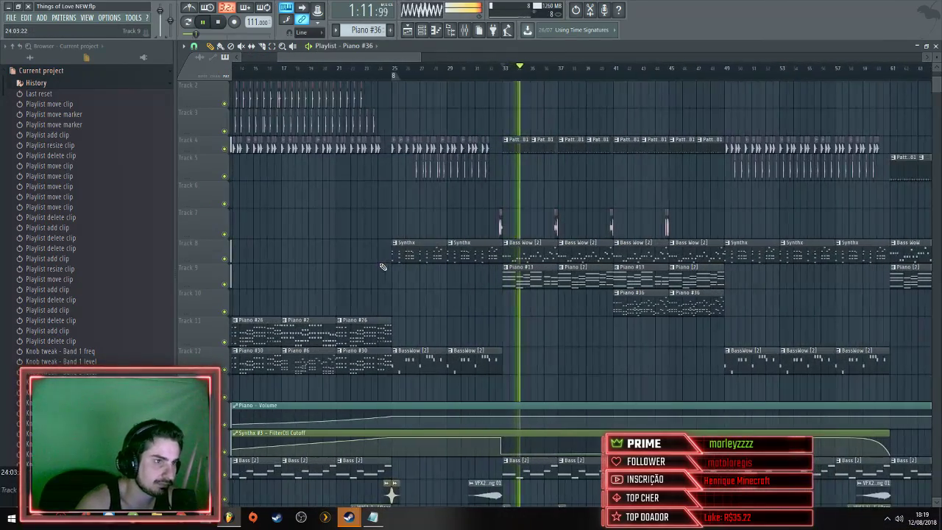
scroll(643, 229, down, 2)
key(ctrl+s)
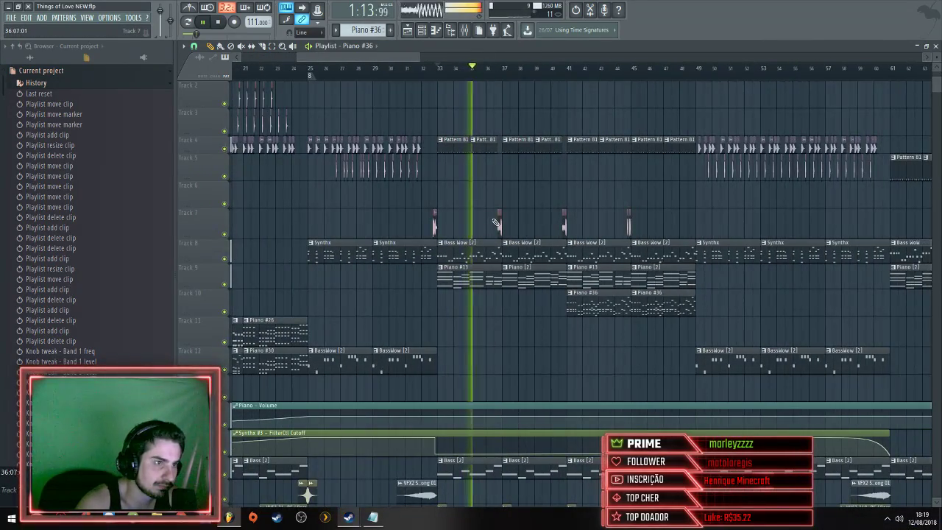
scroll(538, 209, up, 3)
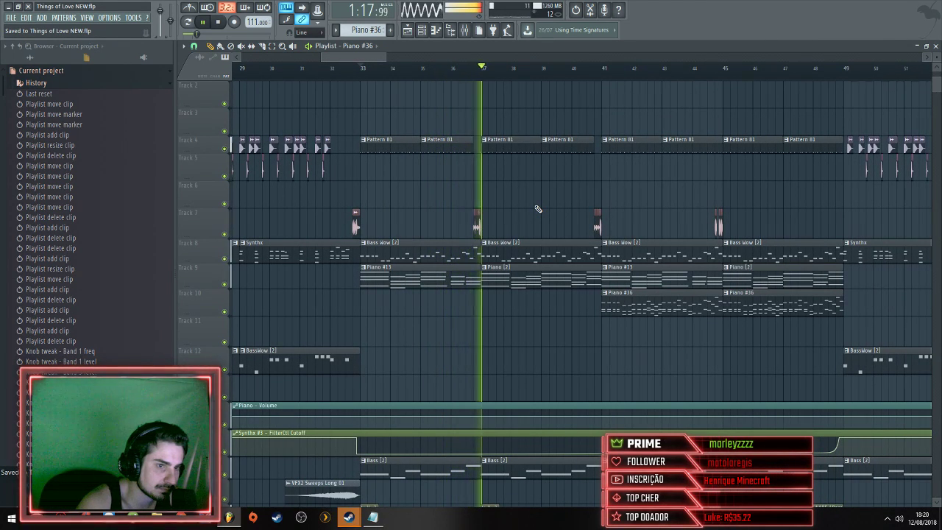
scroll(538, 208, down, 2)
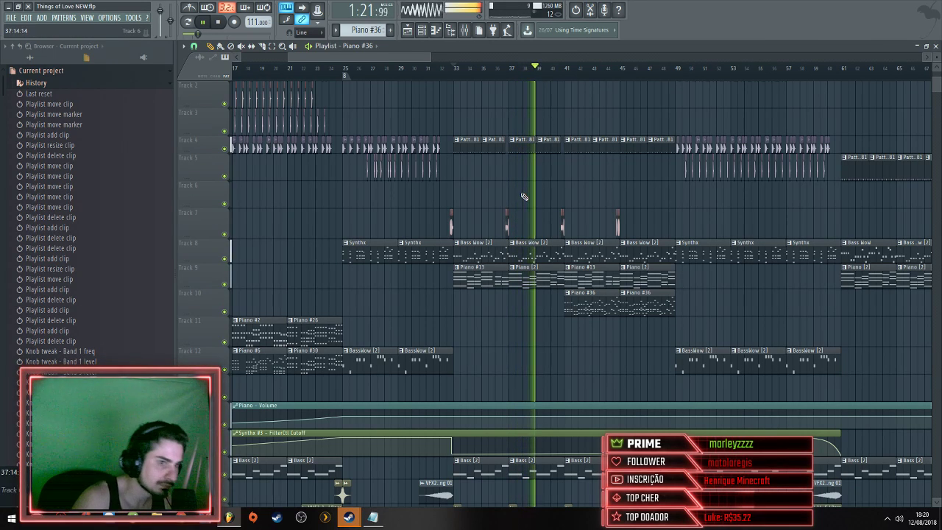
key(space)
Preview the Piano #36 clip at bar 41 on Track 10 and open its Sylenth1 [64bit] #2 instrument
scroll(581, 285, up, 3)
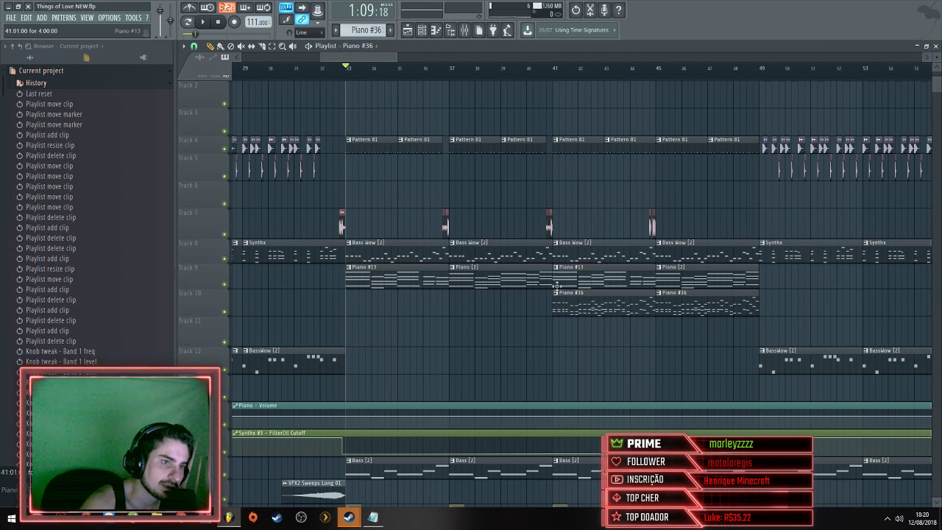
click(559, 295)
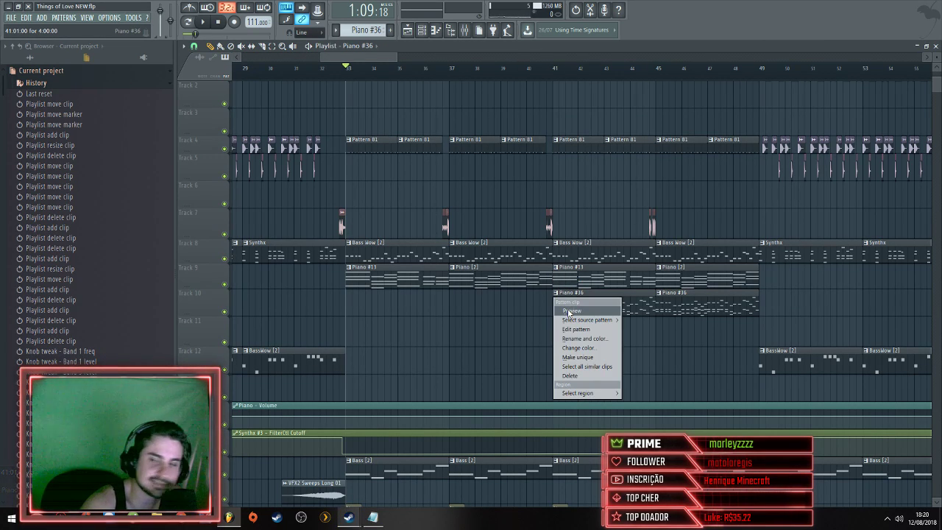
click(570, 311)
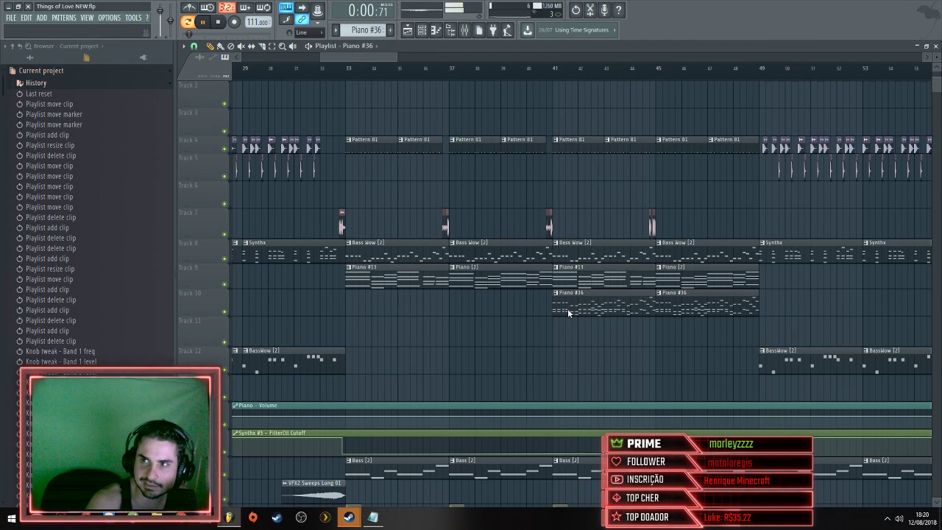
key(F6)
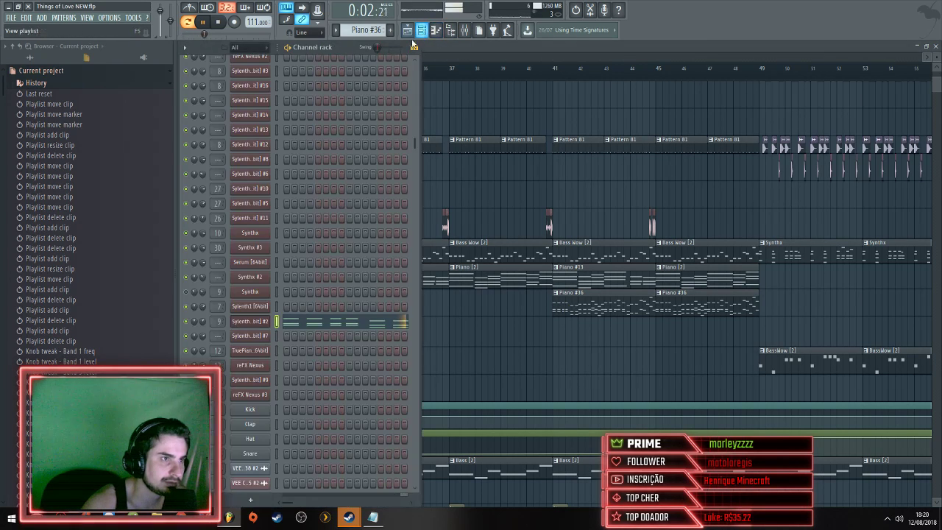
click(250, 321)
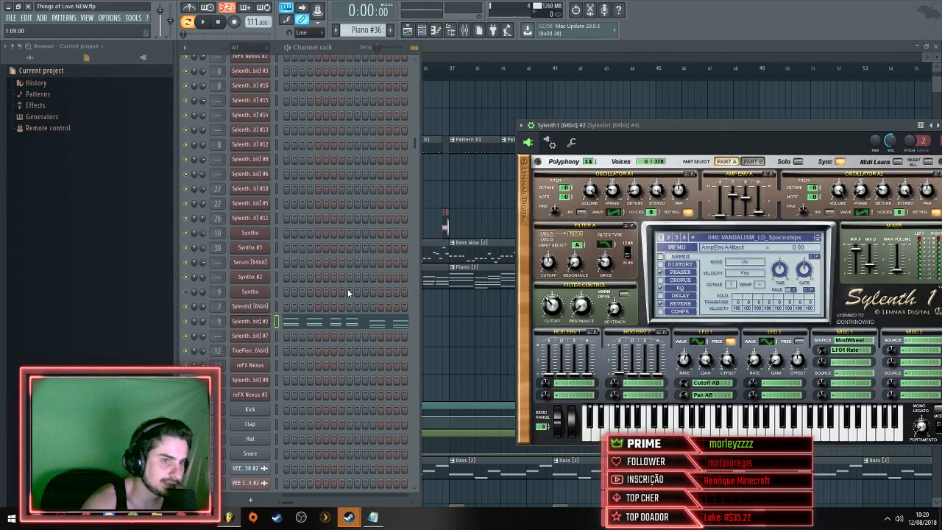
Load preset 068: VANDALISM_BS_Riverside in Sylenth1 [64bit] #2 and reopen its preset list
click(784, 238)
click(780, 240)
click(782, 239)
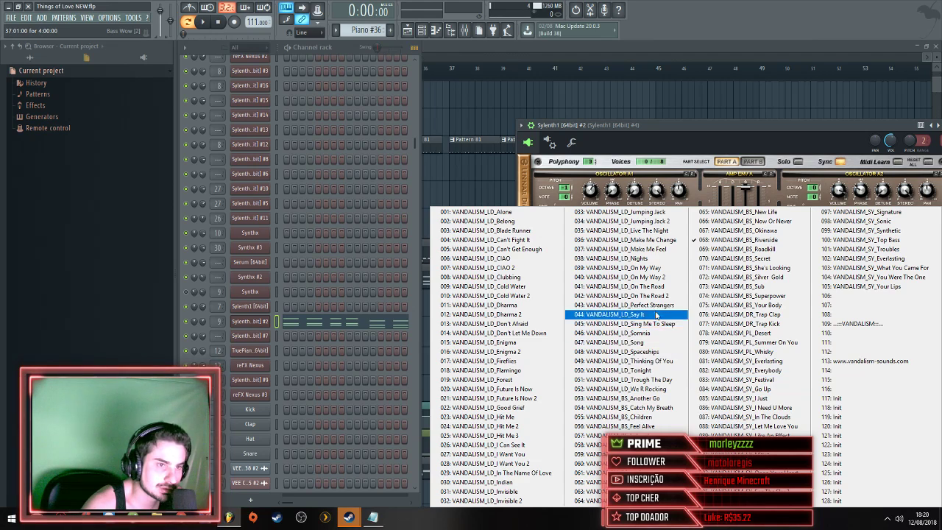
Move the Sylenth1 [64bit] #2 window fully into view and look through its list of bank presets
click(751, 133)
drag(751, 133, 685, 136)
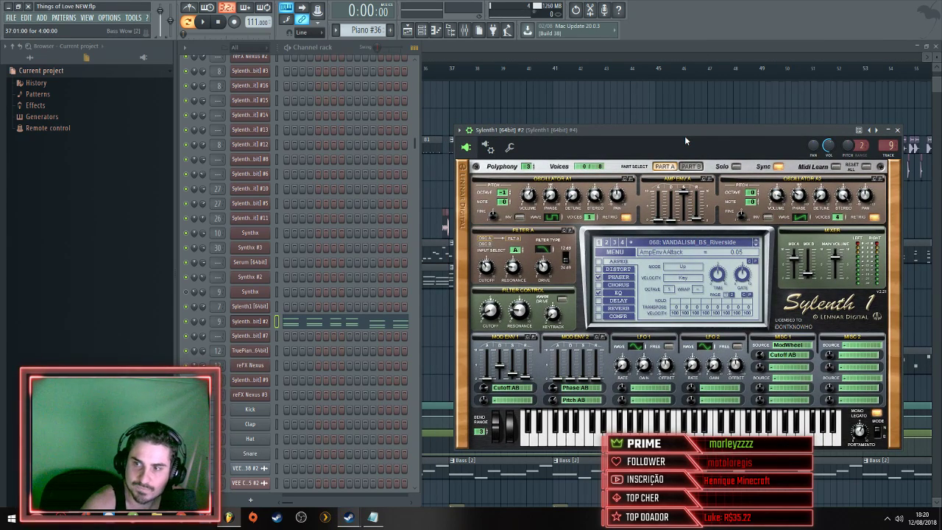
click(674, 245)
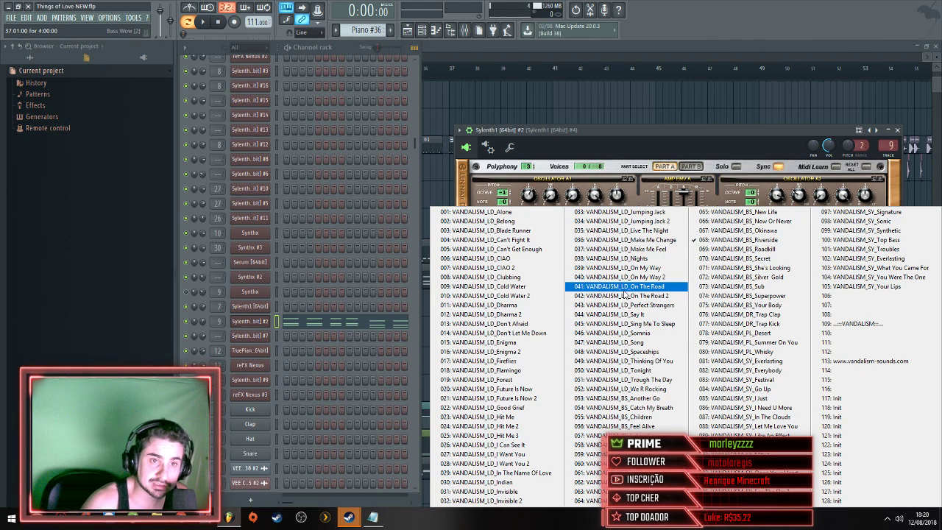
click(643, 141)
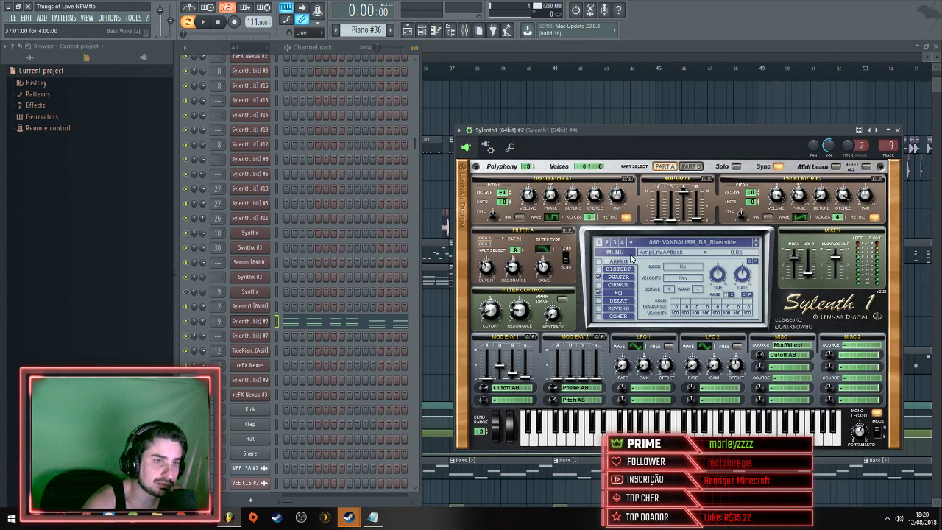
Look through the Vandalism - Shocking Sounds and Sylenth1 Presets folders for a preset file to load, leaving without loading one
click(629, 253)
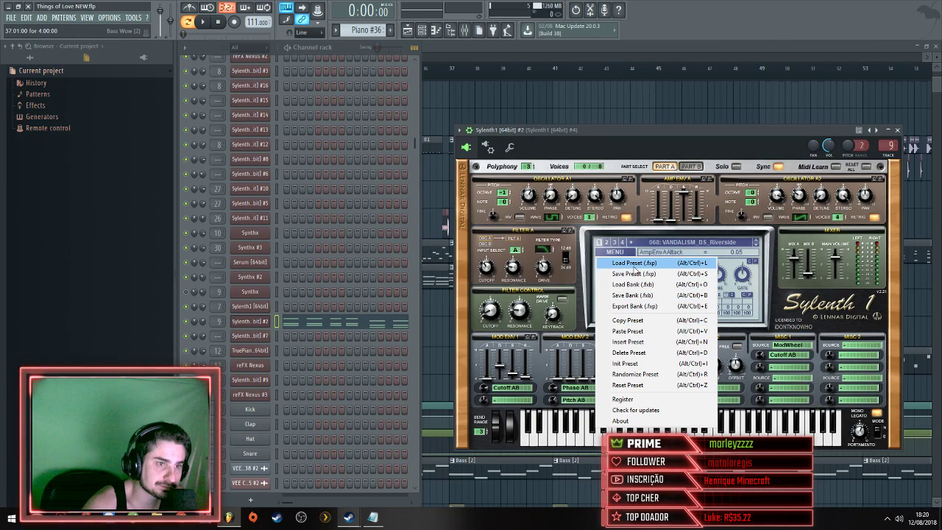
click(633, 263)
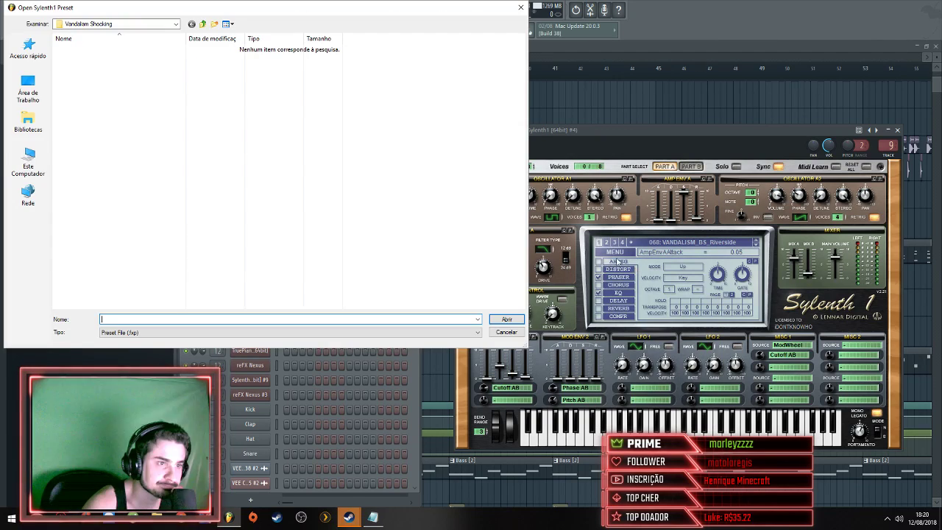
click(202, 23)
double_click(117, 59)
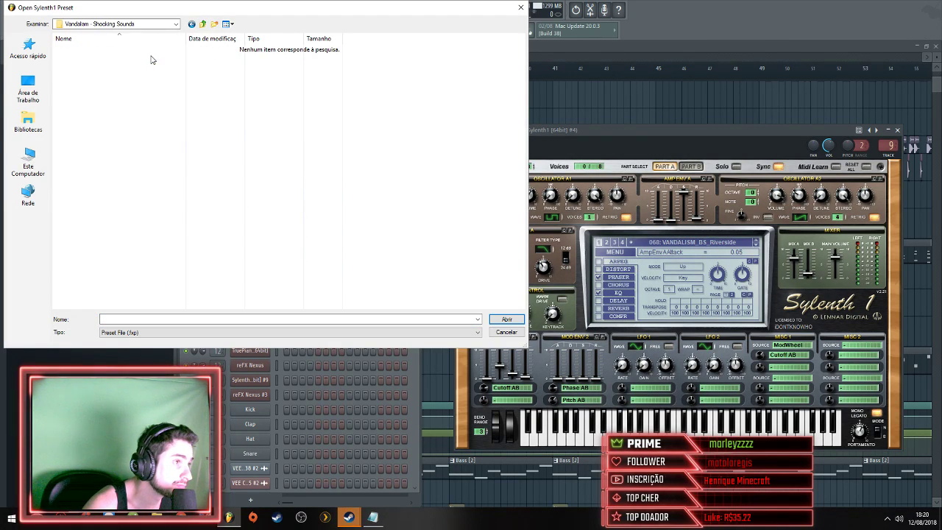
click(192, 25)
double_click(120, 48)
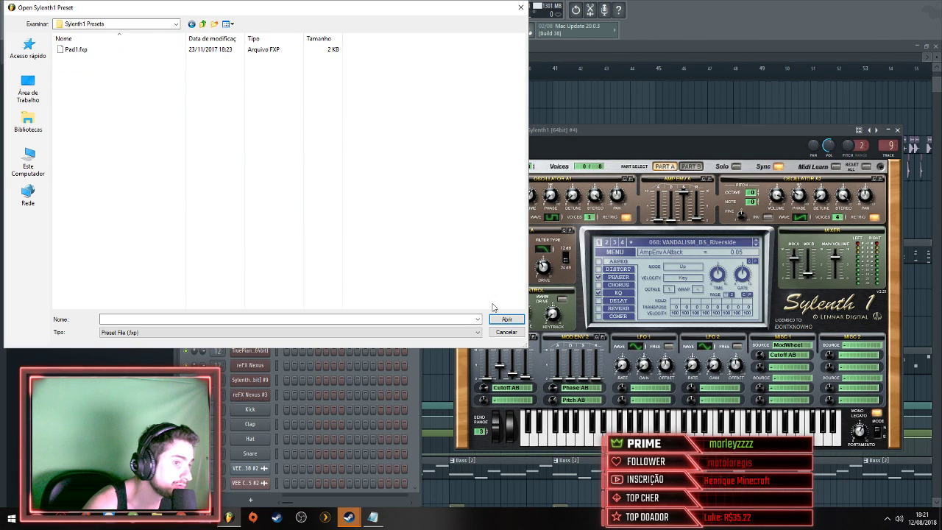
click(511, 333)
click(611, 253)
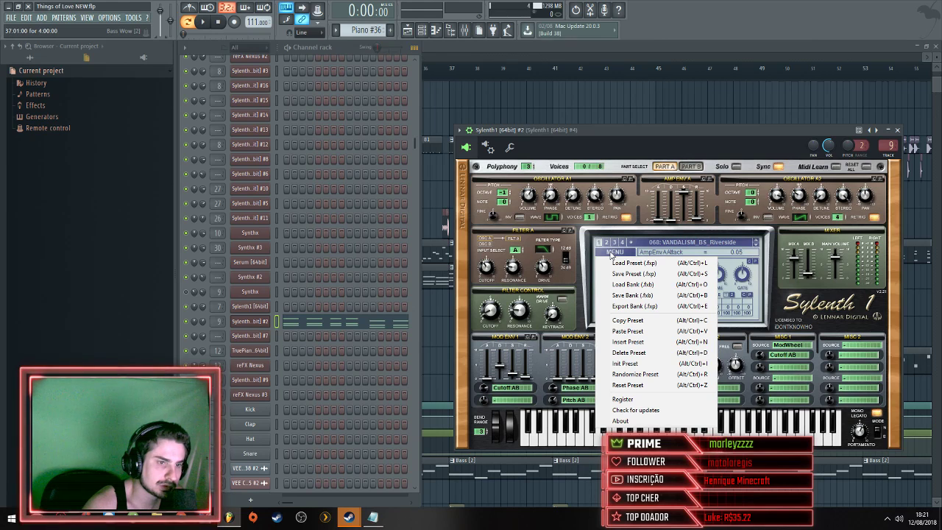
click(635, 274)
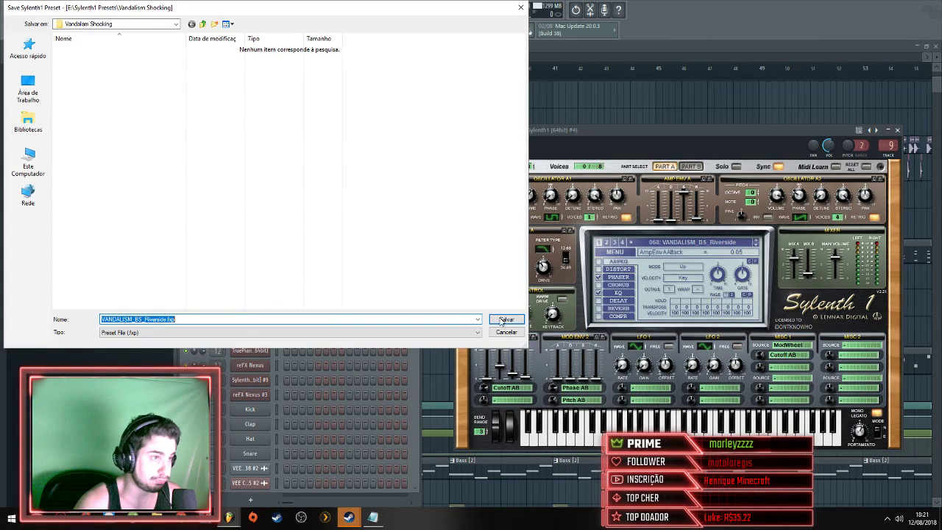
click(507, 332)
click(614, 252)
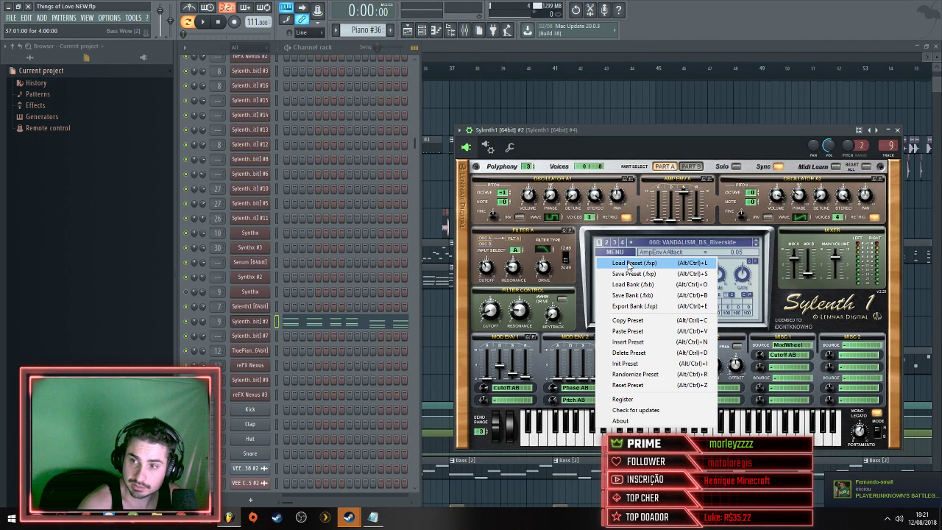
click(741, 137)
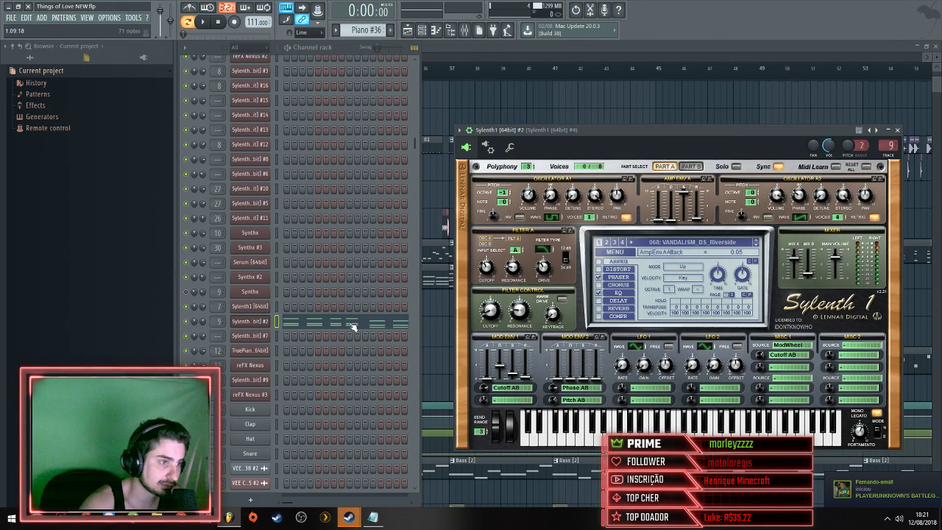
Replace the Sylenth1 [64bit] #2 channel's instrument with Harmor
right_click(250, 321)
mouse_move(309, 388)
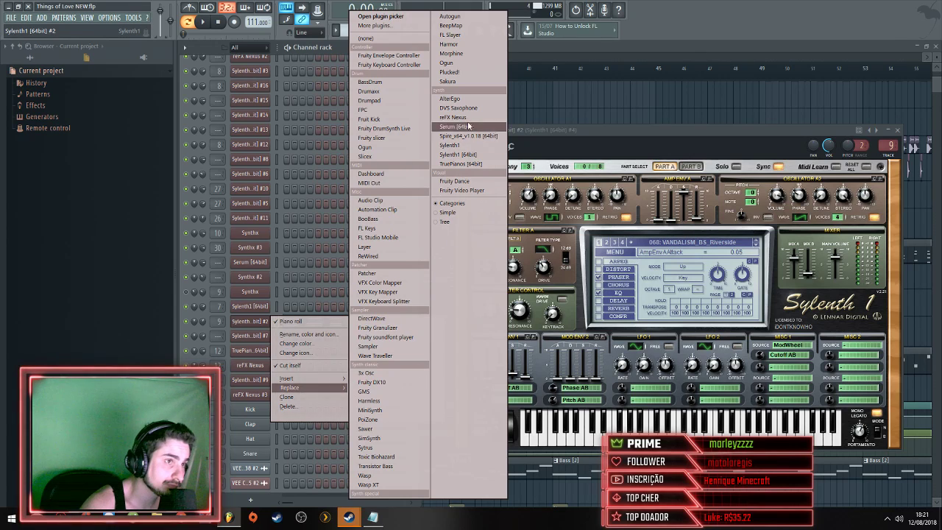
click(469, 44)
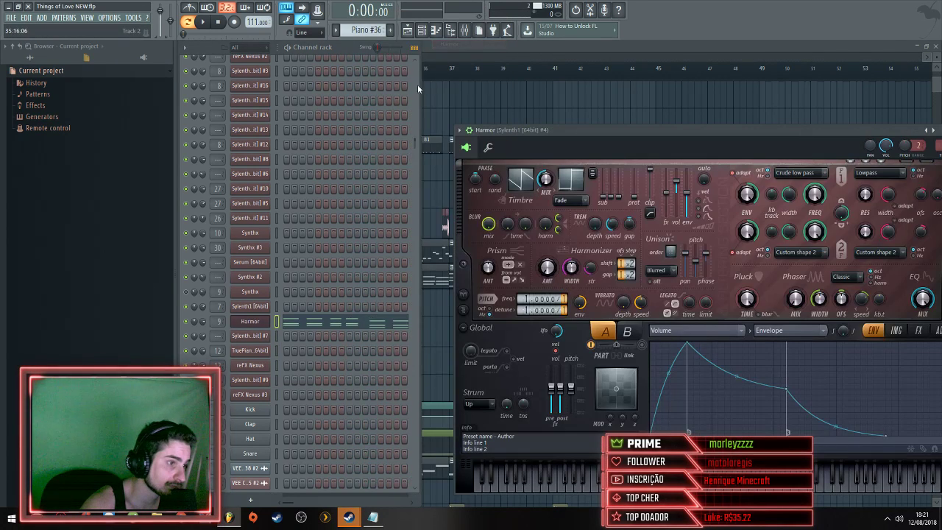
Move the Harmor window fully into view and load its Crystal preset
drag(808, 126, 761, 126)
right_click(887, 130)
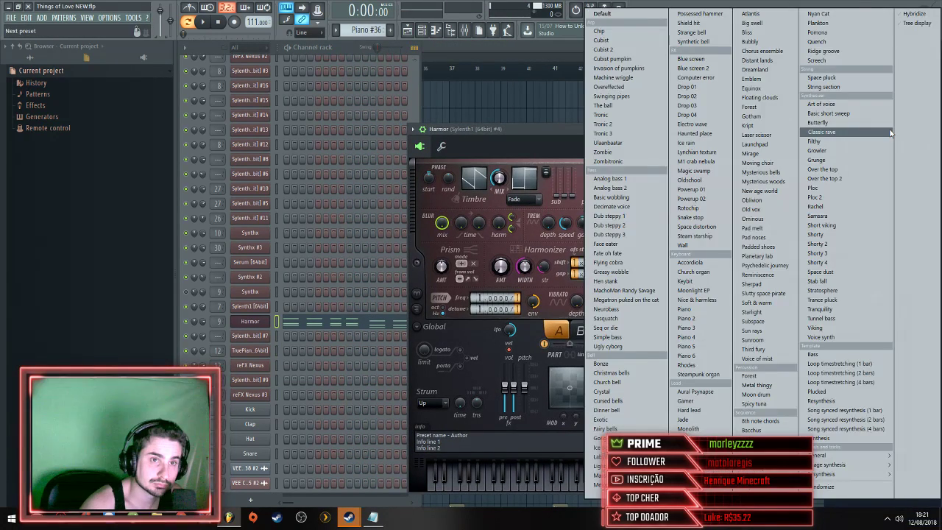
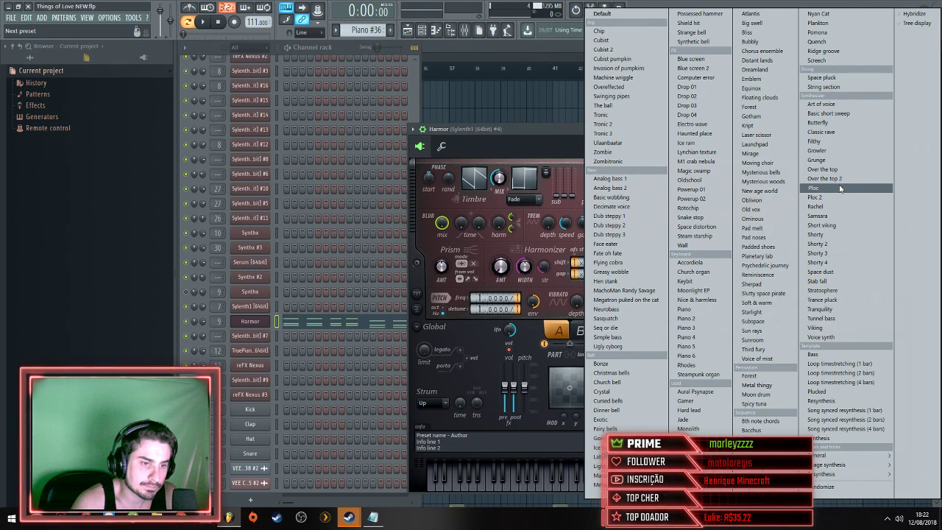
click(626, 396)
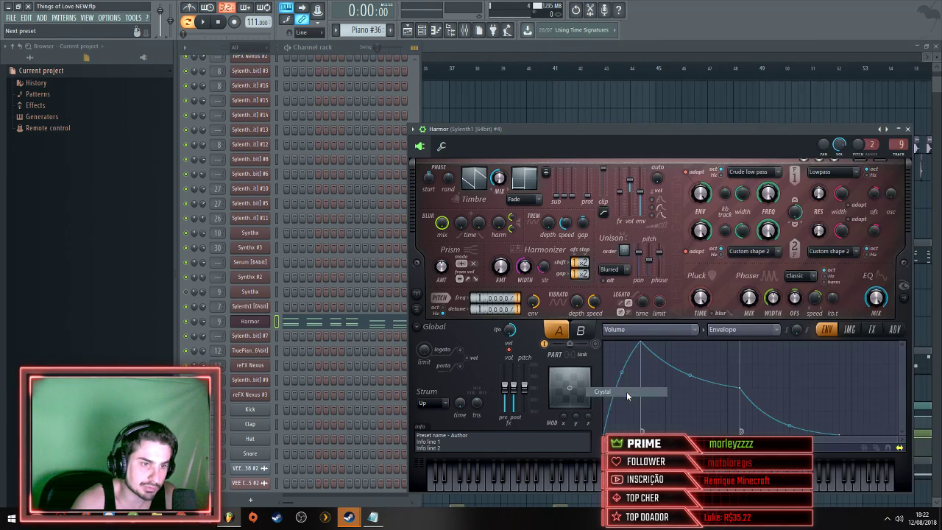
Play Piano #36 with the Crystal sound, listen to the playlist from bar 33 and from bar 40, and stop playback
click(203, 22)
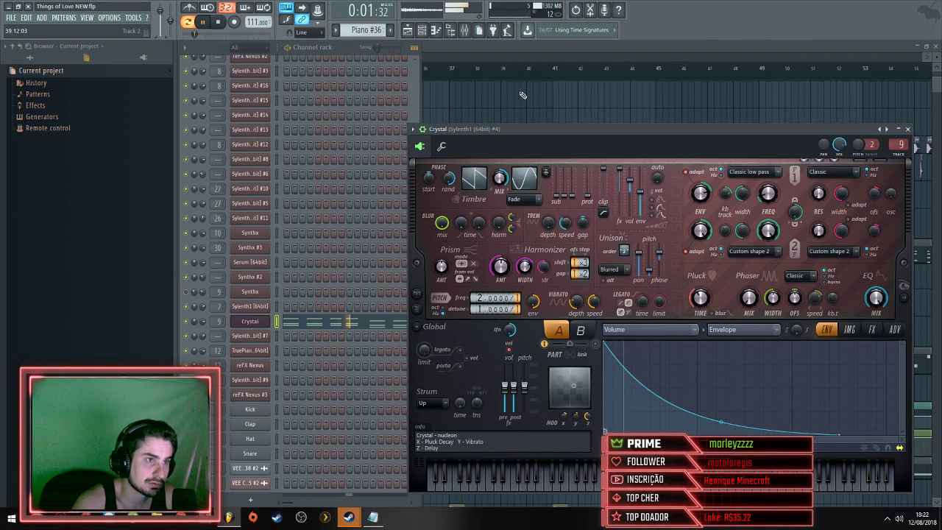
key(F5)
click(337, 71)
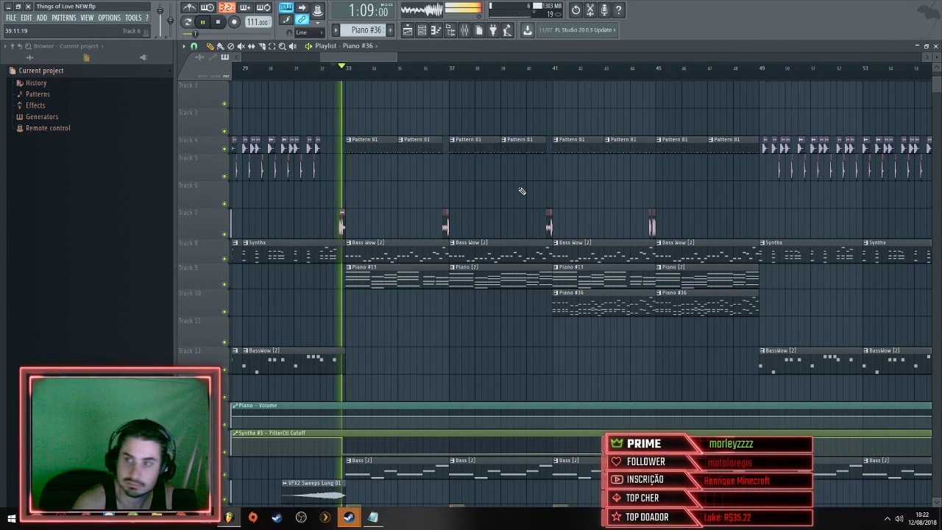
click(530, 69)
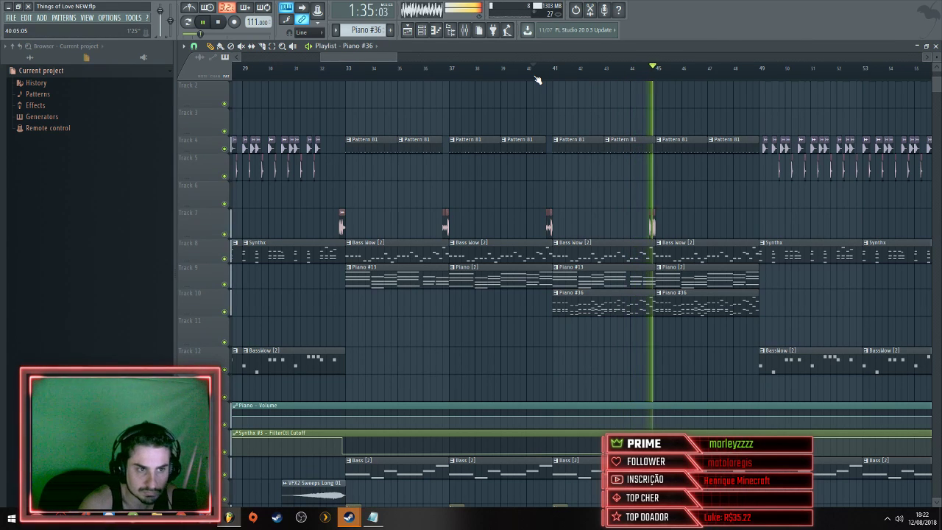
click(6, 20)
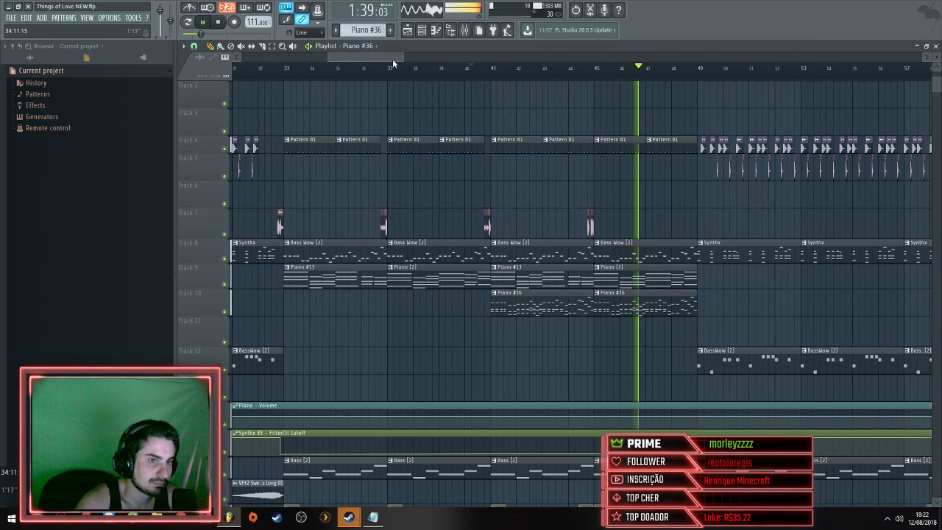
click(218, 22)
click(218, 23)
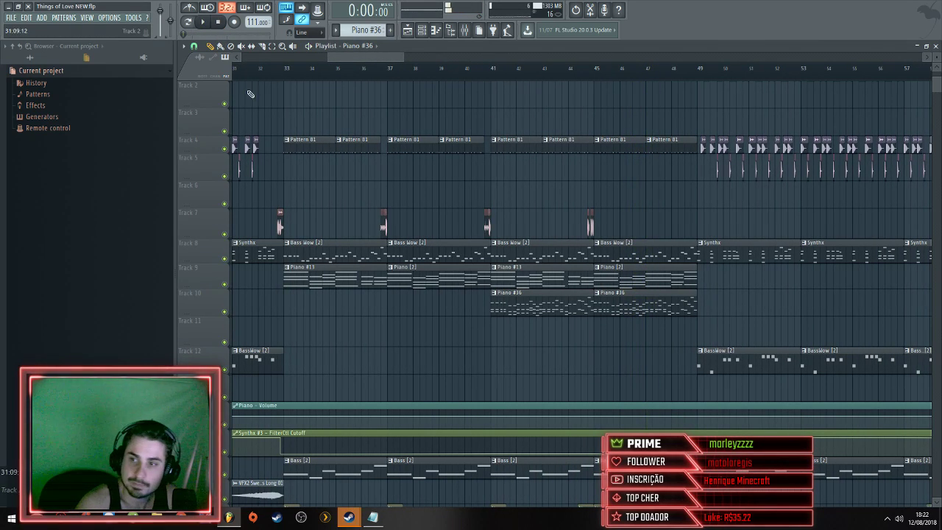
Open the Piano #36 pattern's notes in the piano roll and play them through, viewing the bar 4 chords
double_click(510, 301)
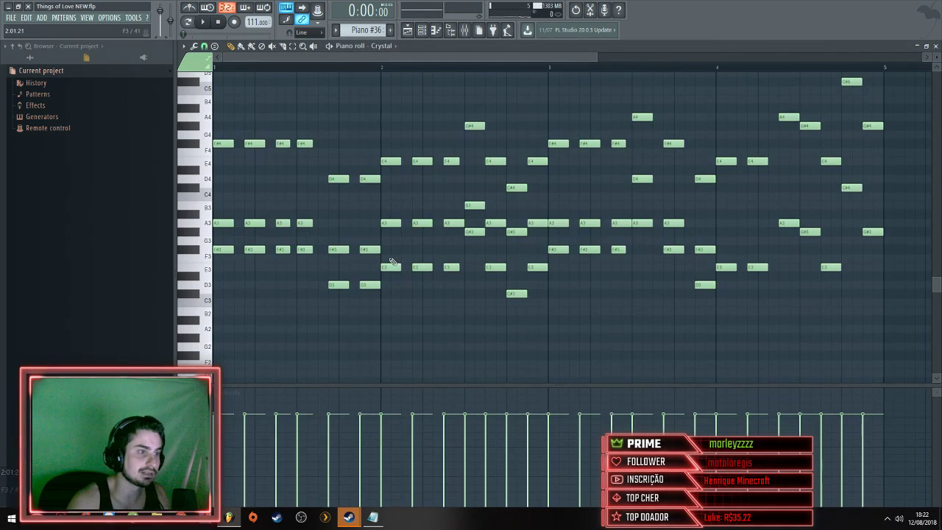
scroll(275, 70, down, 3)
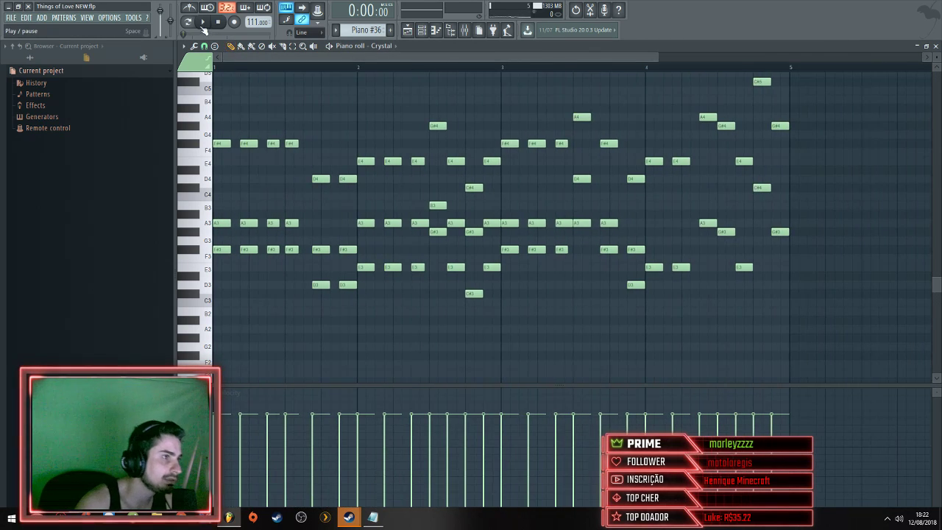
click(206, 22)
key(space)
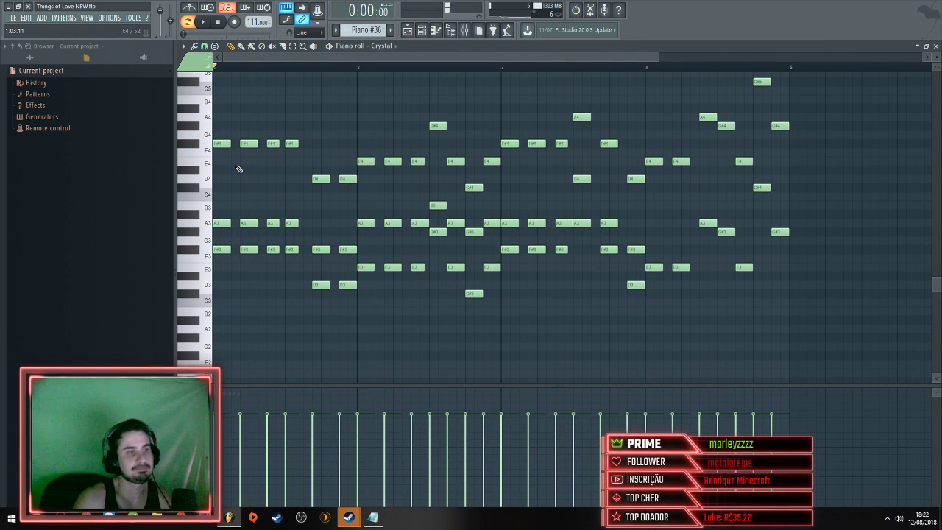
key(space)
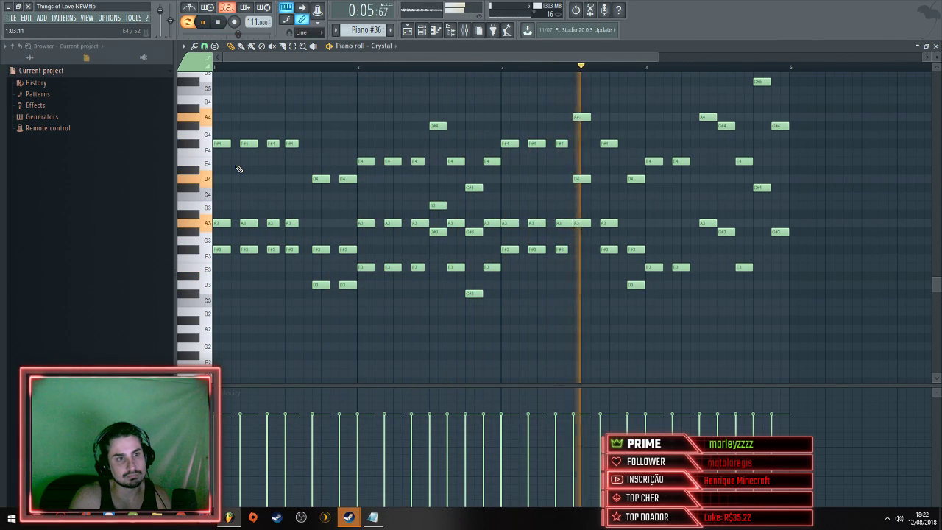
scroll(390, 150, right, 2)
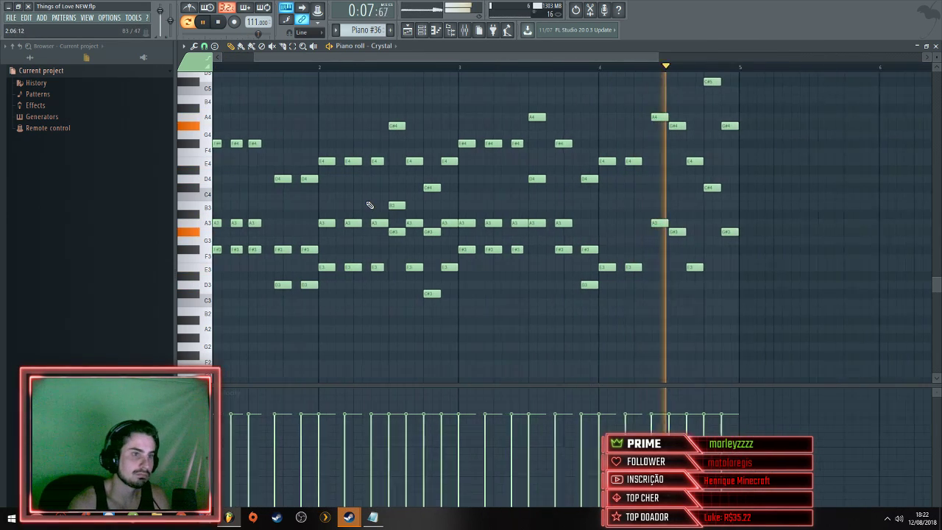
scroll(369, 205, up, 1)
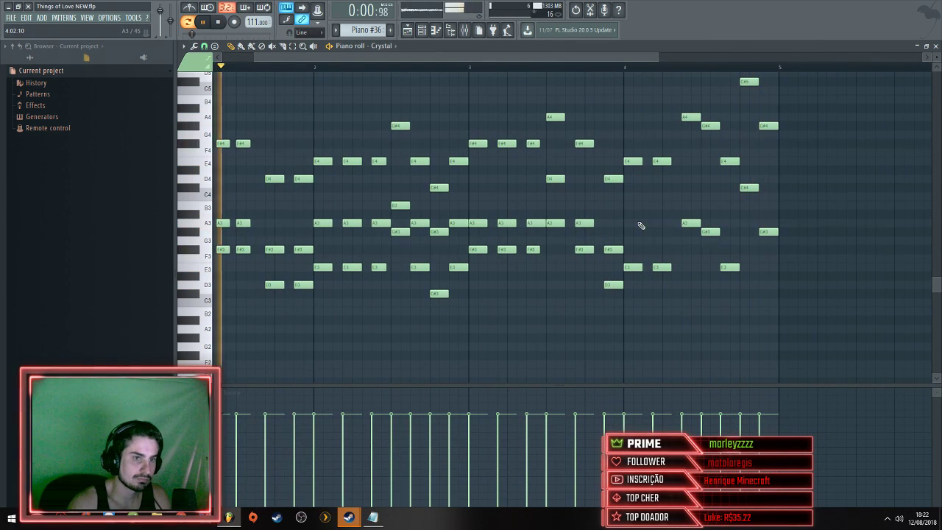
Add an A3 note to each of the two E3–E4 chords at the start of bar 4, trying other pitches during playback
click(631, 213)
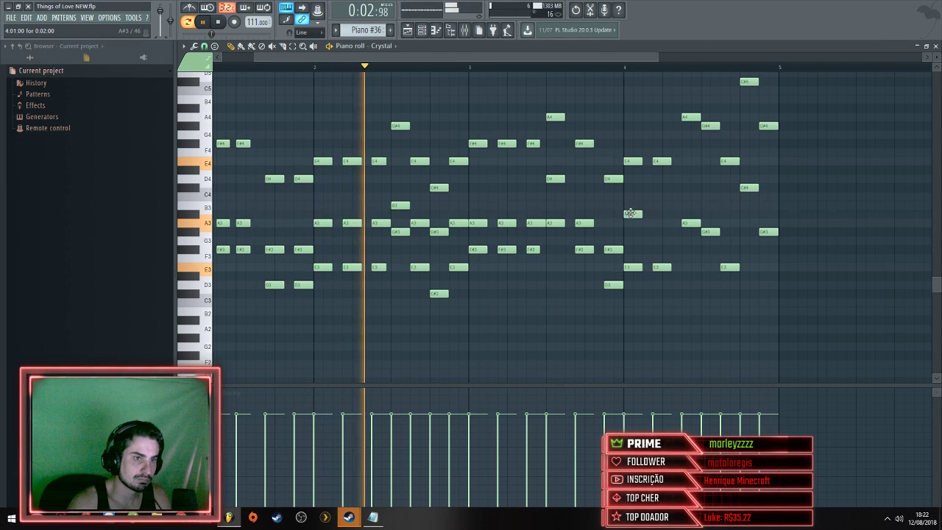
drag(631, 214, 633, 205)
click(658, 206)
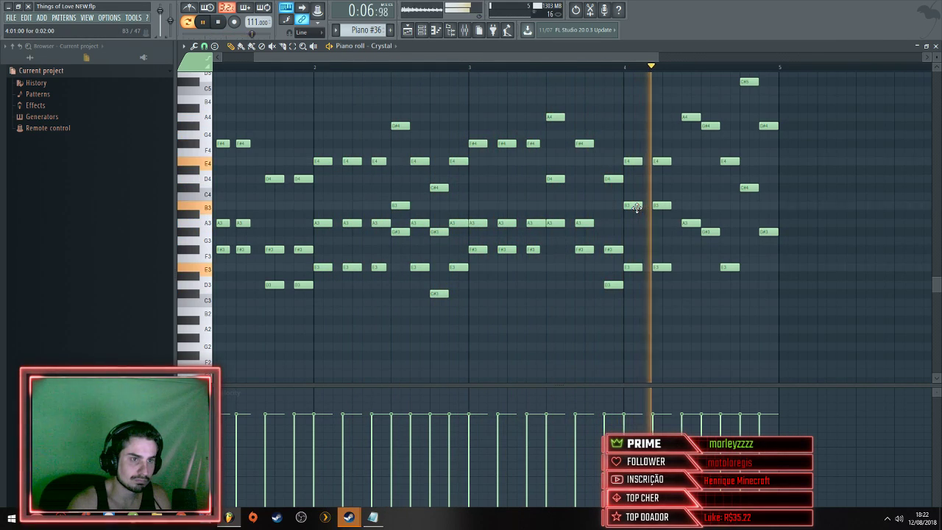
drag(637, 208, 664, 225)
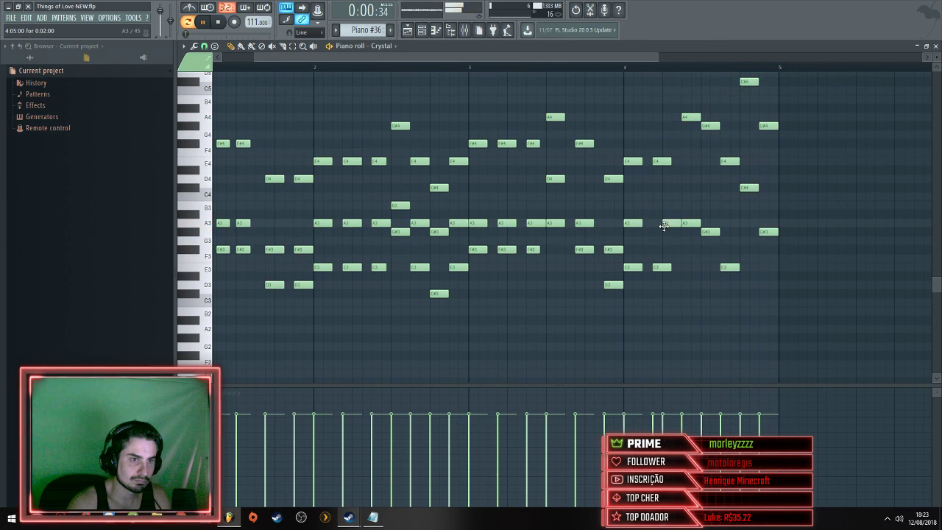
click(558, 68)
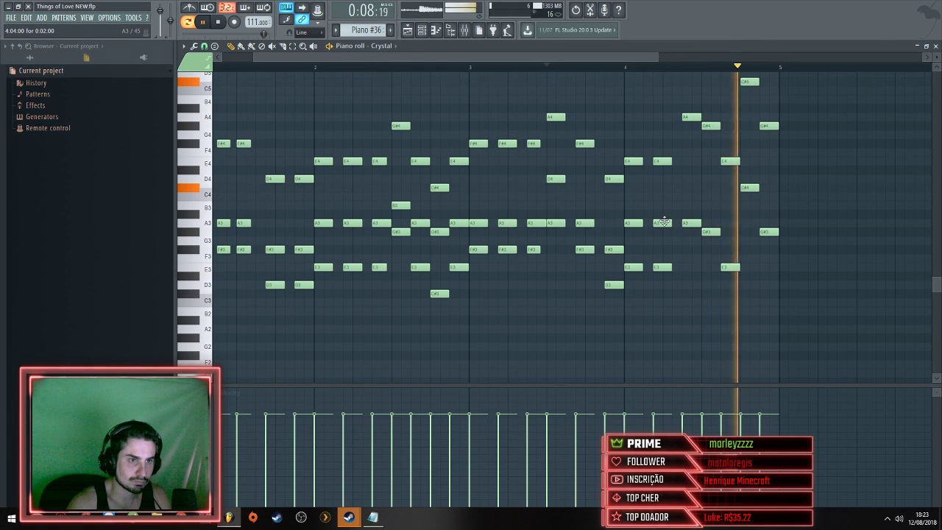
mouse_move(664, 222)
mouse_down()
mouse_move(664, 196)
mouse_move(630, 196)
mouse_move(632, 239)
mouse_move(632, 231)
mouse_up()
drag(663, 199, 663, 223)
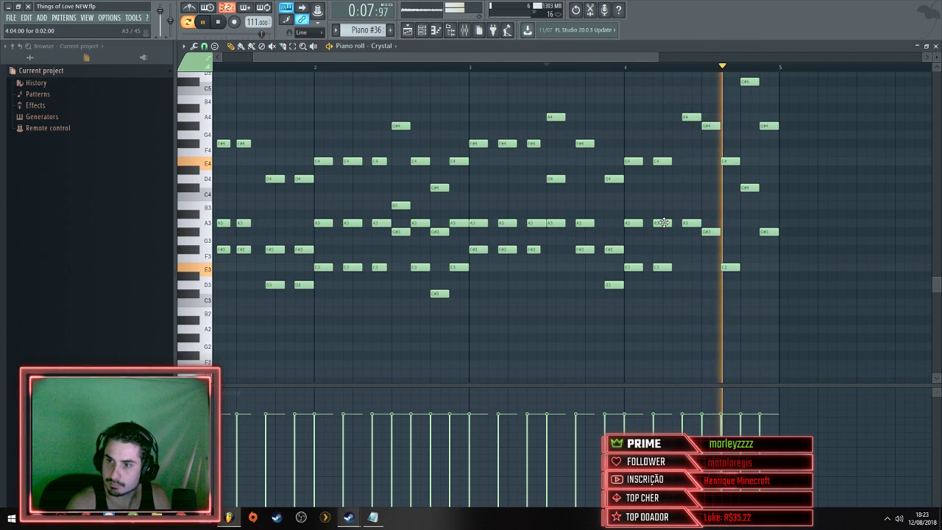
key(space)
Open the Crystal channel's instrument and add Fruity Reeverb 2 to slot 6 of its mixer track 9
click(422, 30)
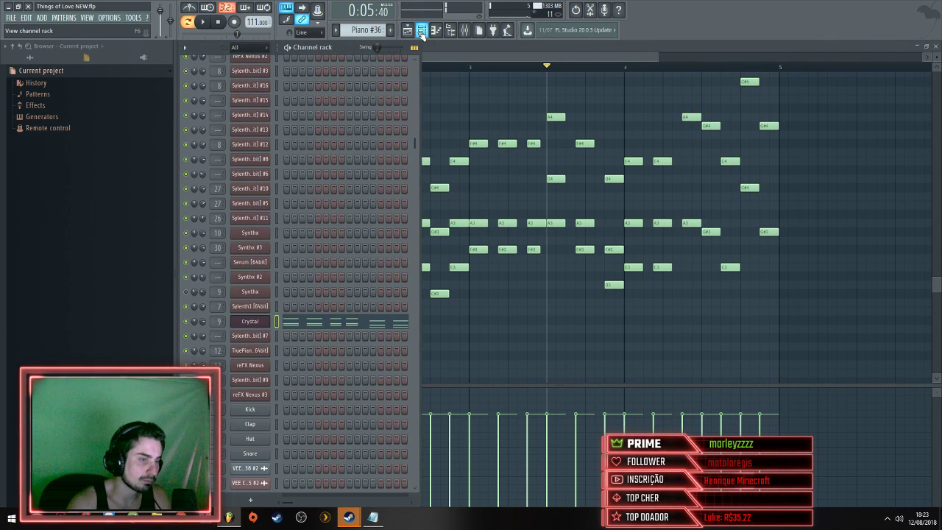
click(259, 322)
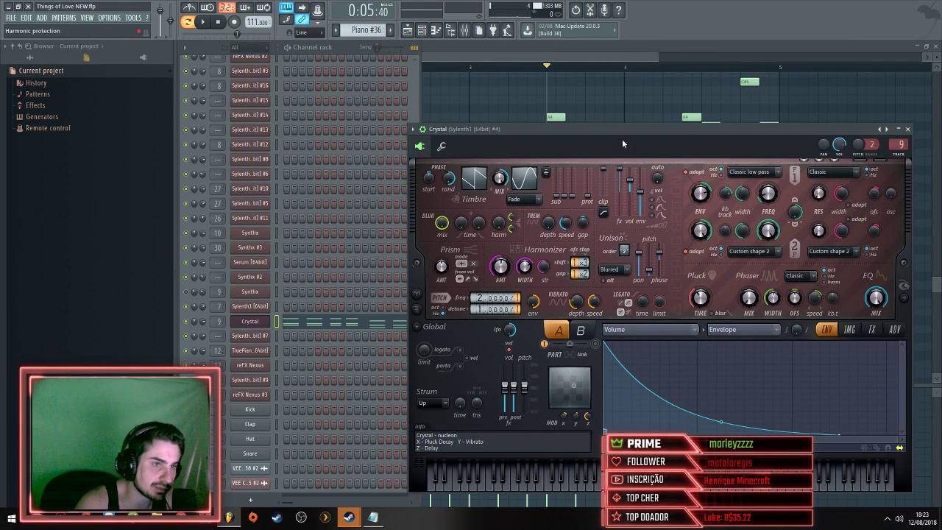
drag(622, 141, 613, 83)
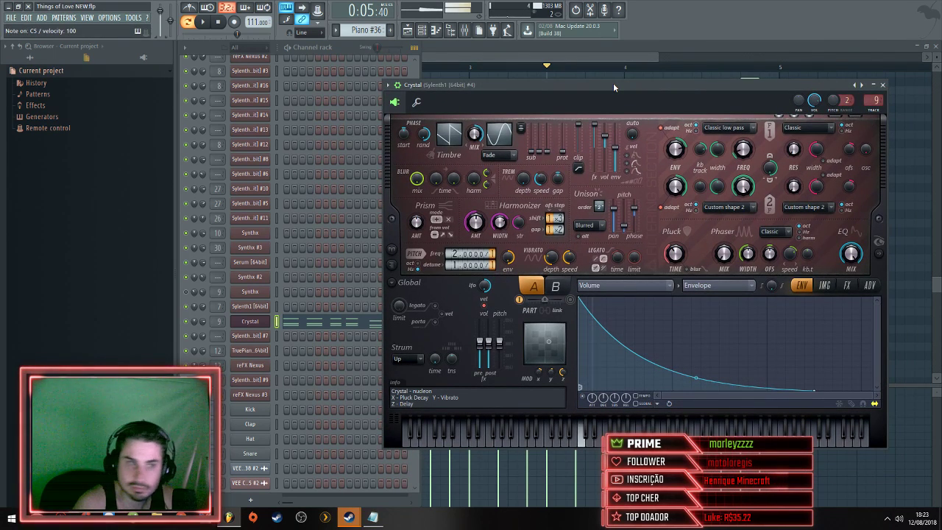
key(F9)
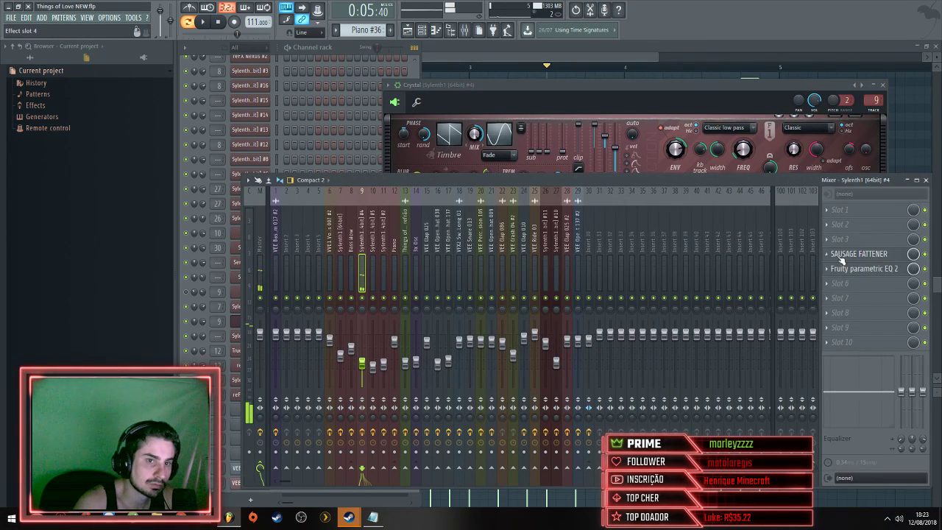
click(369, 249)
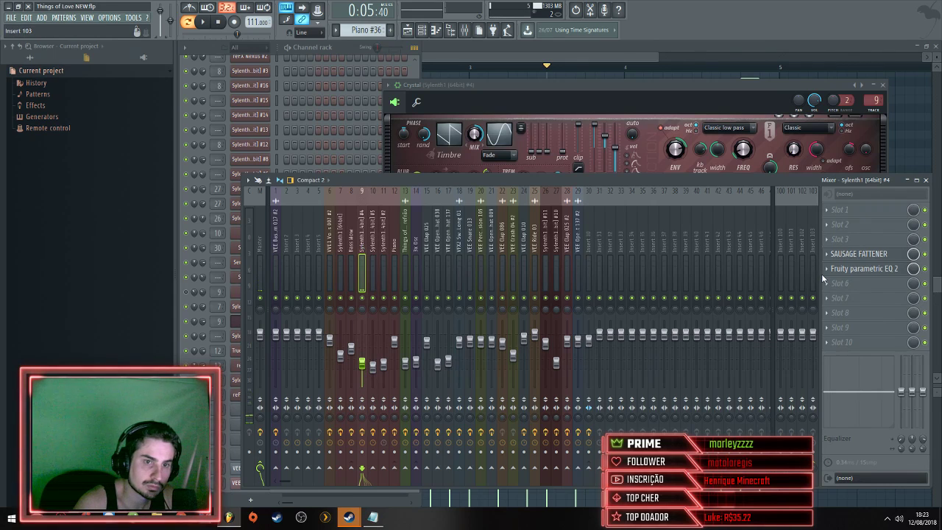
click(825, 289)
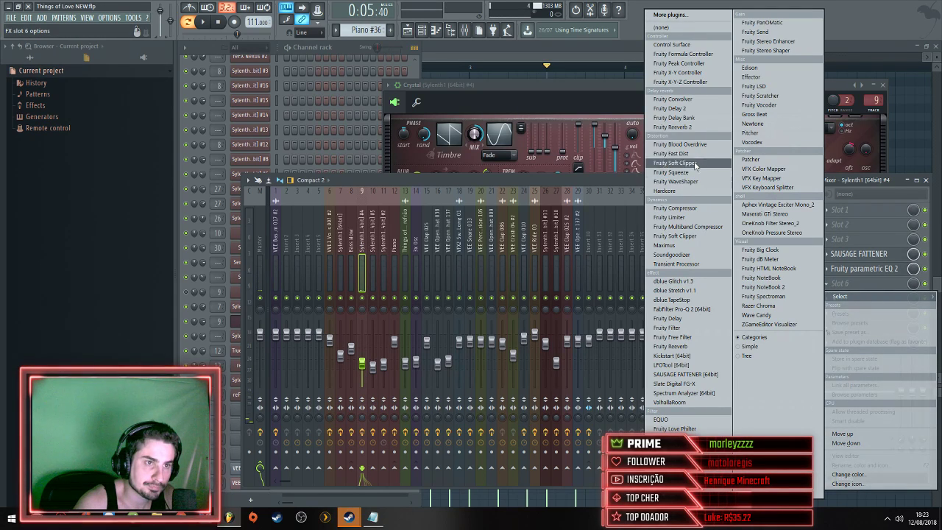
click(696, 128)
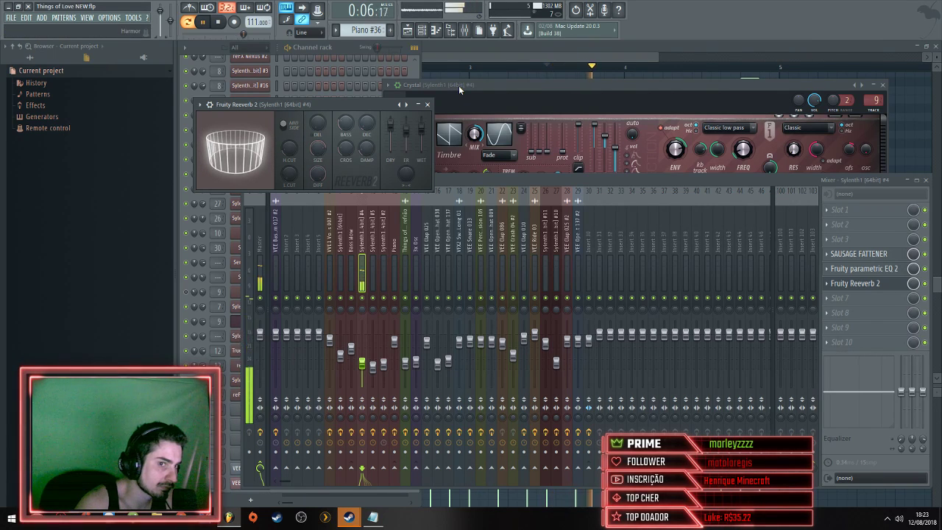
Return to the playlist and play the song from just before bar 41 to hear Piano #36 with the reverb
key(F7)
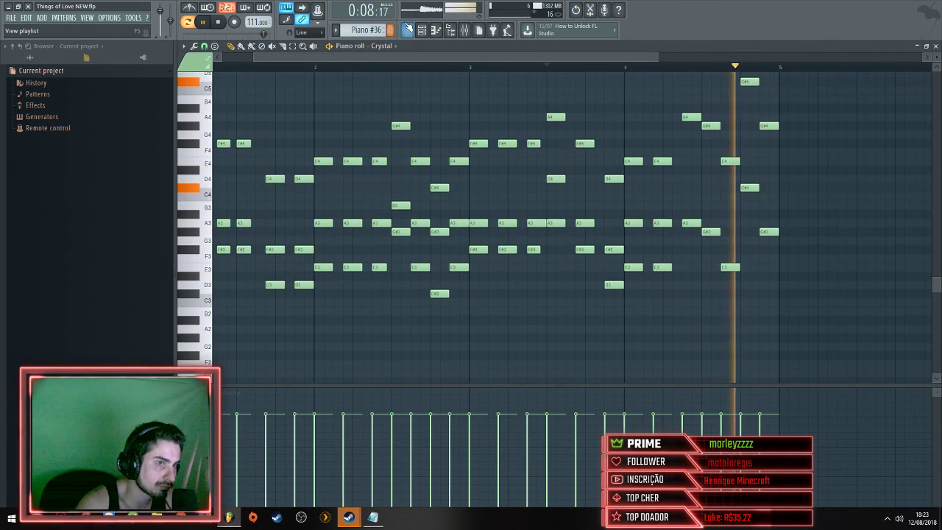
click(407, 30)
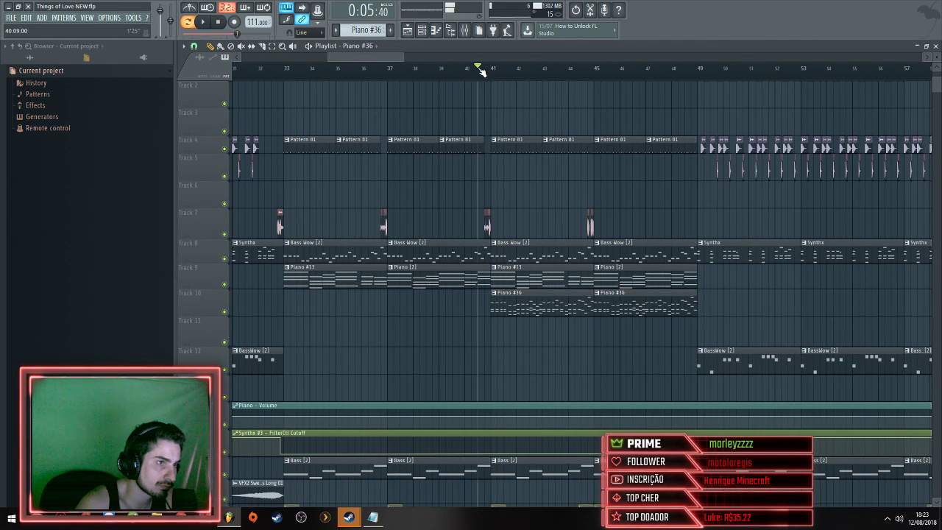
key(space)
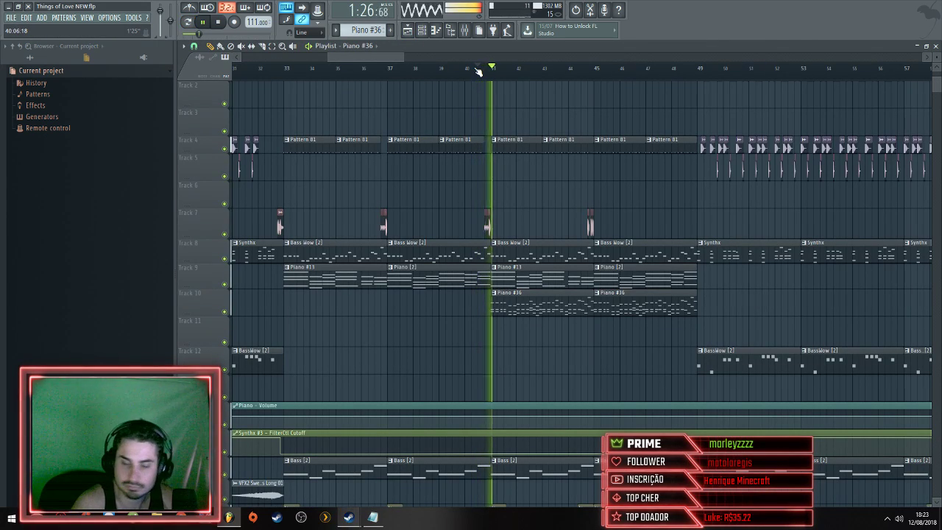
Save the Things of Love NEW project
click(11, 17)
click(36, 59)
scroll(434, 243, down, 5)
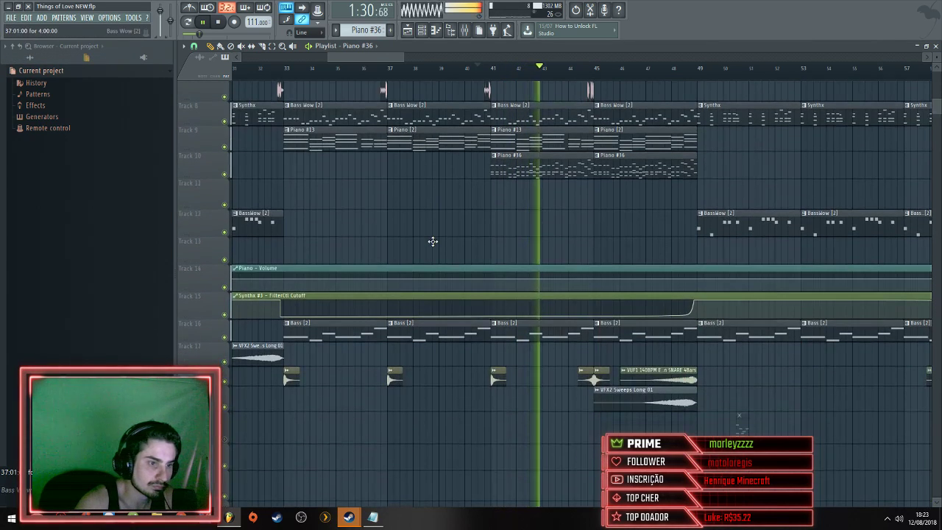
Stop playback and play the song again from bar 33
key(space)
drag(499, 328, 506, 344)
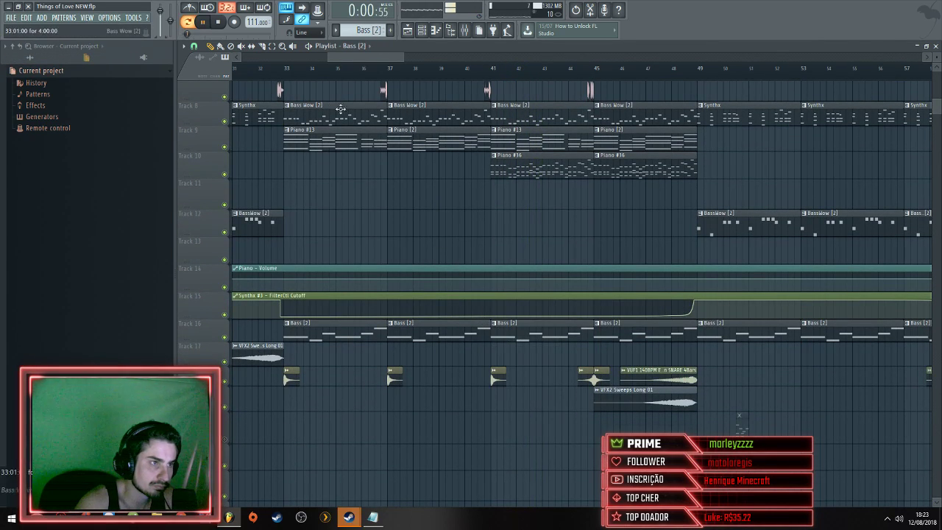
click(286, 74)
scroll(309, 221, up, 4)
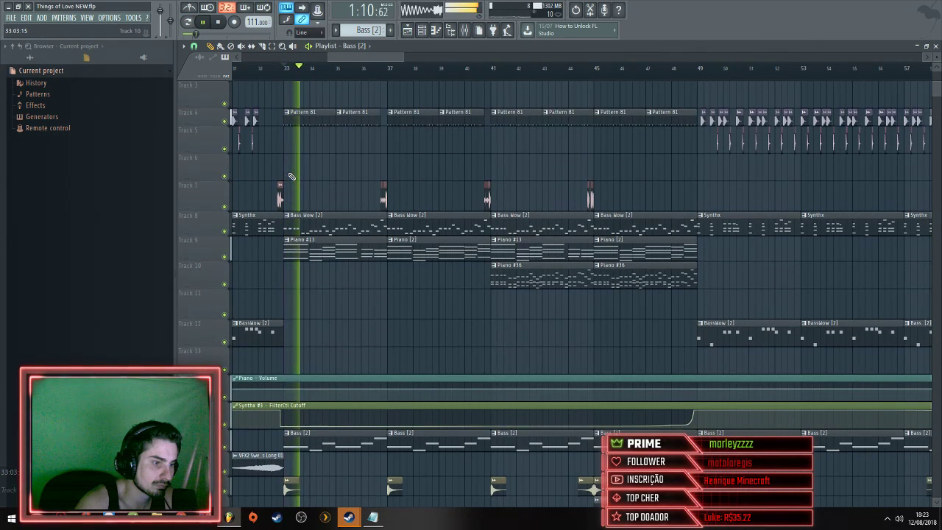
Switch to the Steam chat and reply with the messages "s" and "calma ae que ja entro"
mouse_move(348, 517)
click(436, 491)
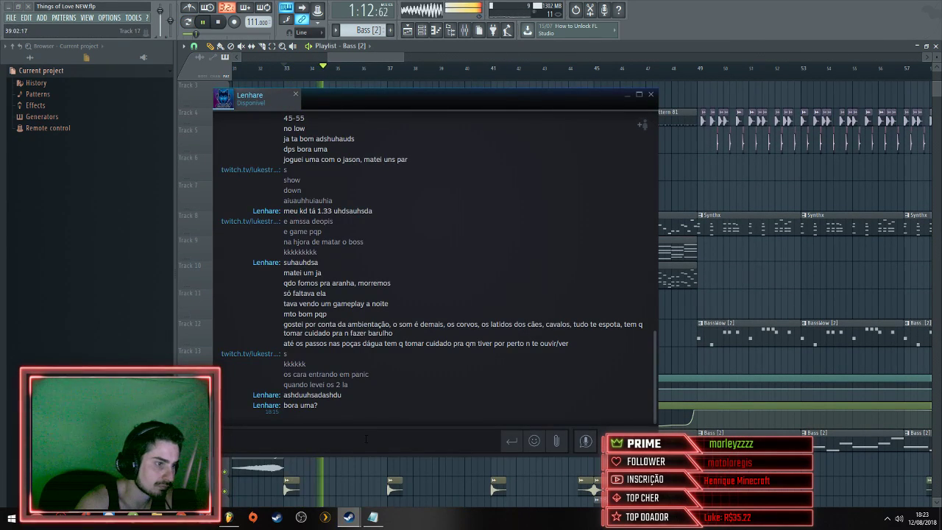
text(s)
key(Return)
text(alma ae que ja entro)
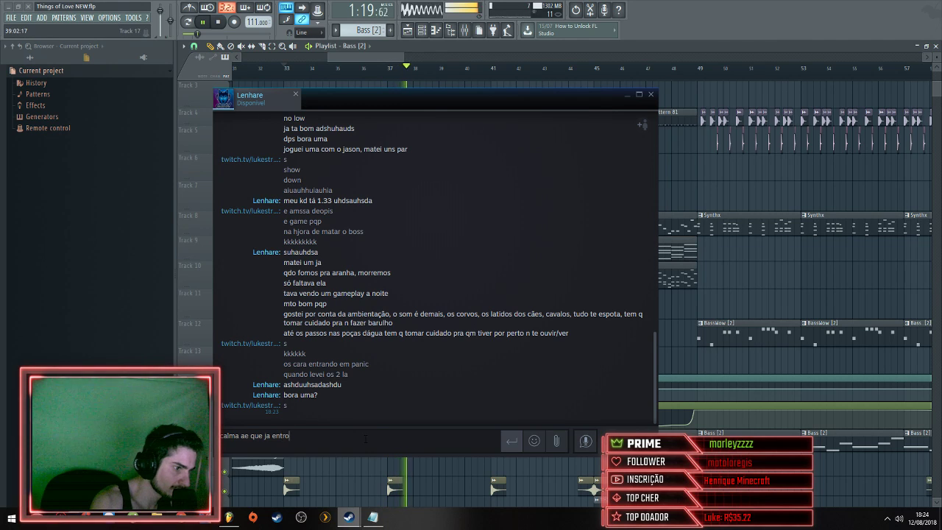
key(Return)
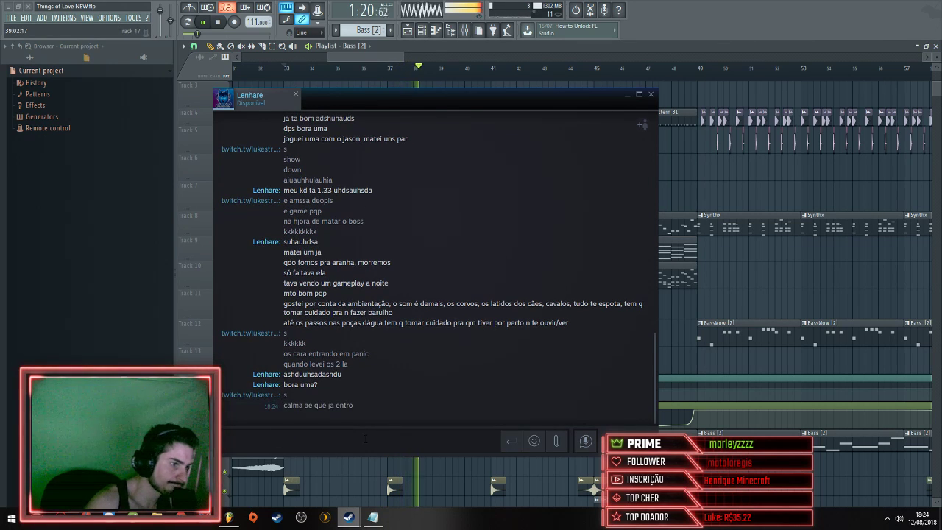
Return to the FL Studio playlist and place Piano #36 clips at bars 33 and 37 on Track 10
click(662, 237)
scroll(619, 232, down, 3)
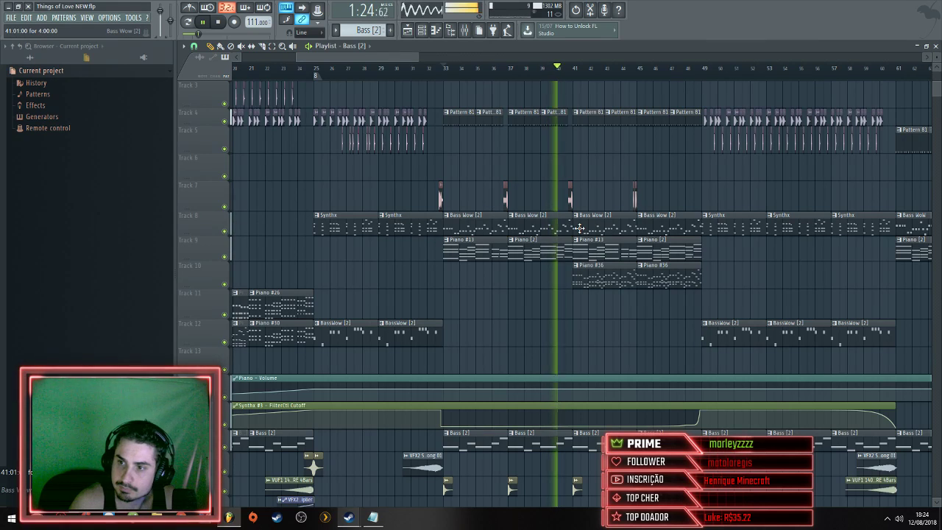
click(589, 287)
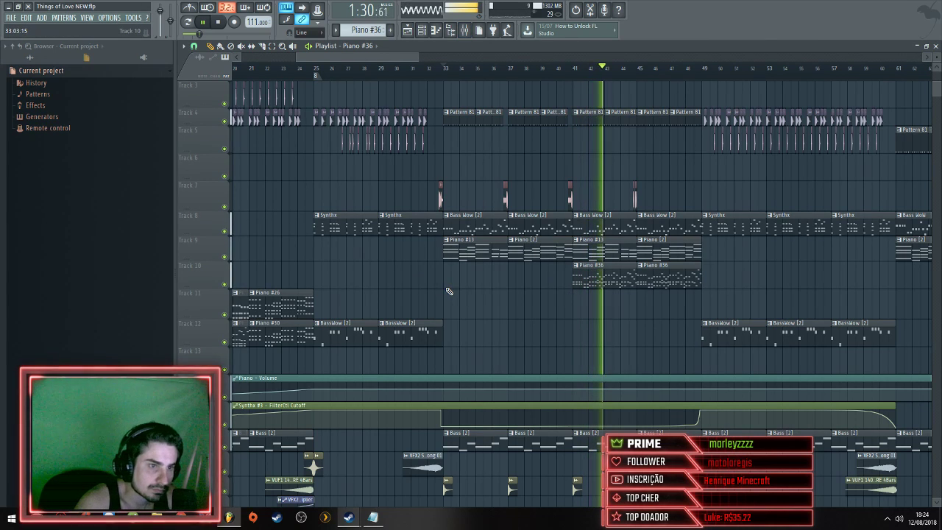
scroll(449, 292, up, 2)
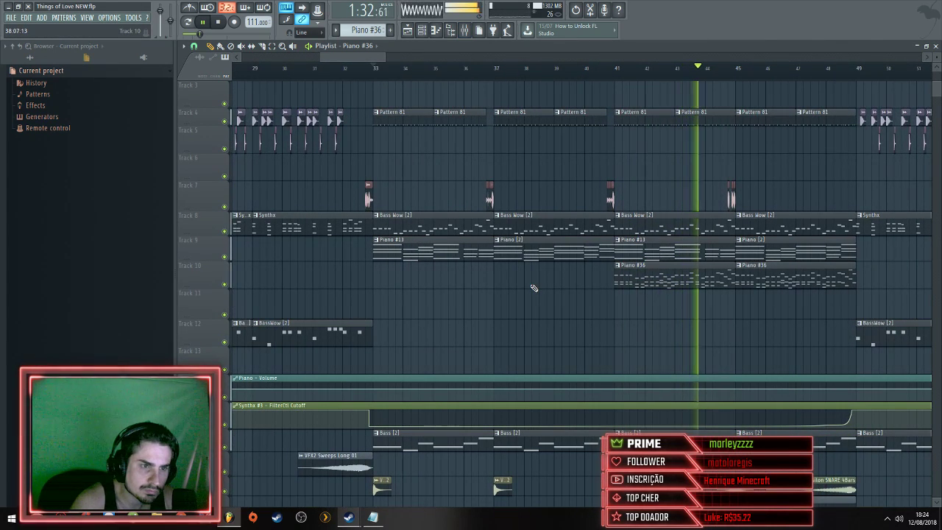
click(380, 274)
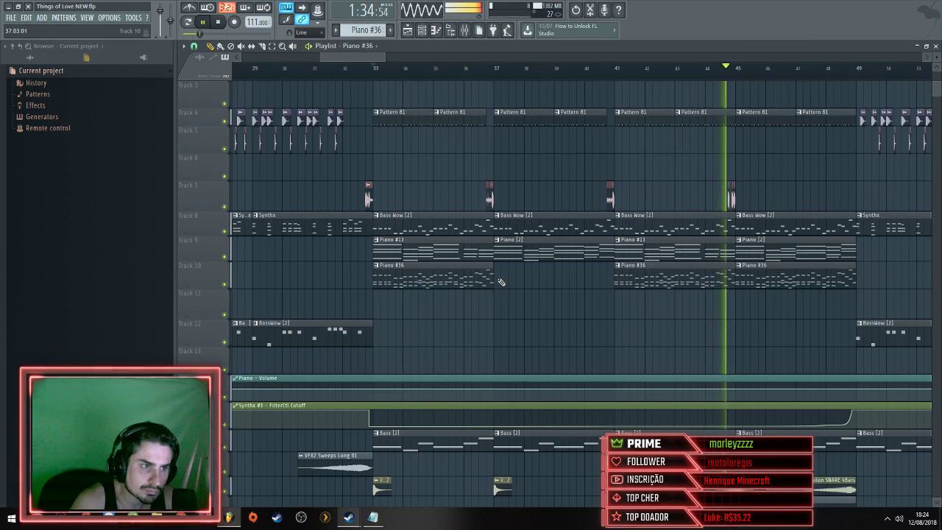
click(498, 278)
scroll(497, 279, down, 5)
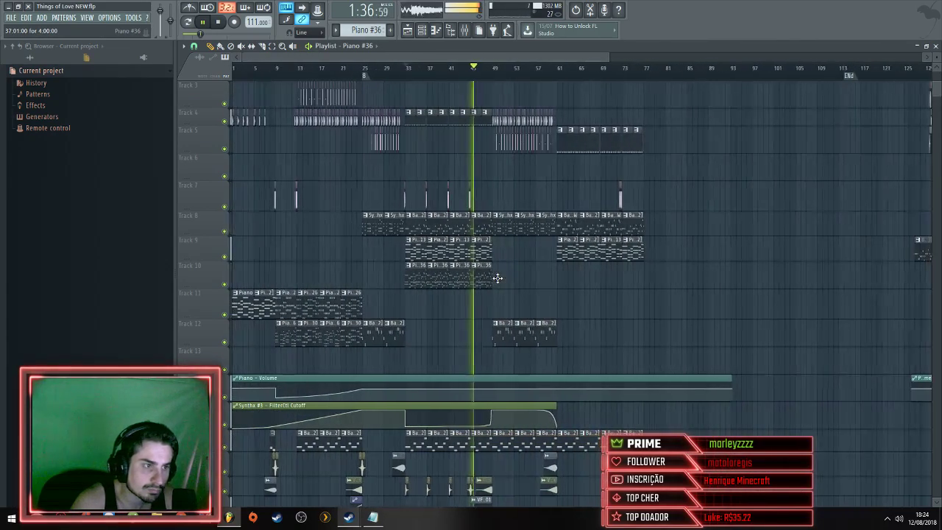
scroll(474, 315, up, 3)
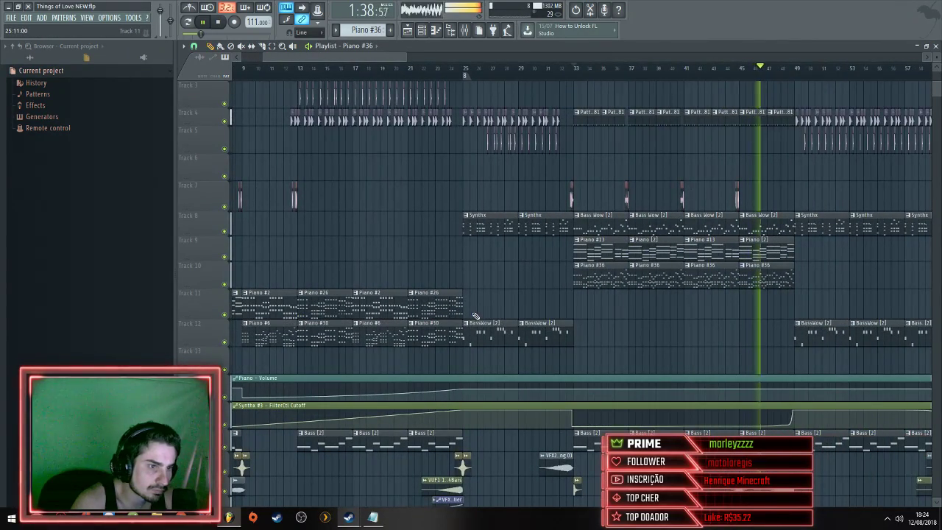
scroll(475, 315, up, 3)
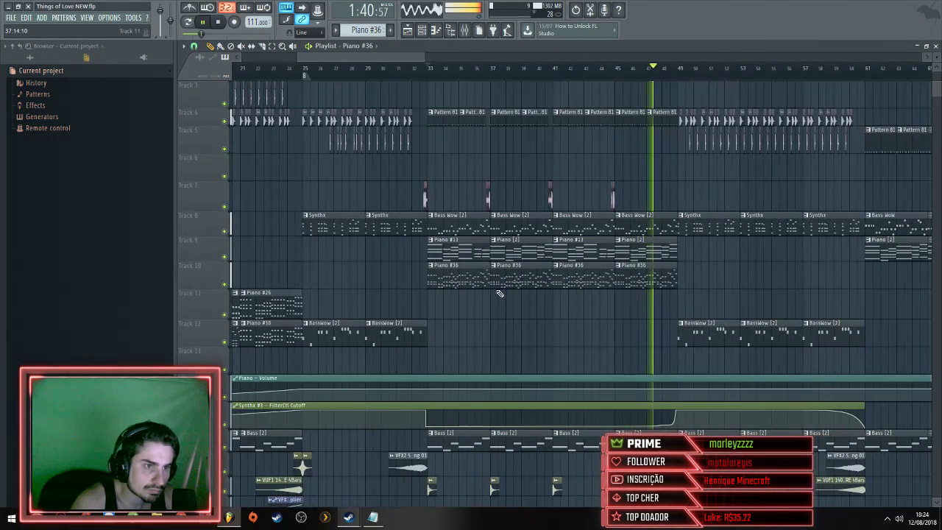
Check the Crystal channel in the channel rack while replaying the song from bar 33
key(space)
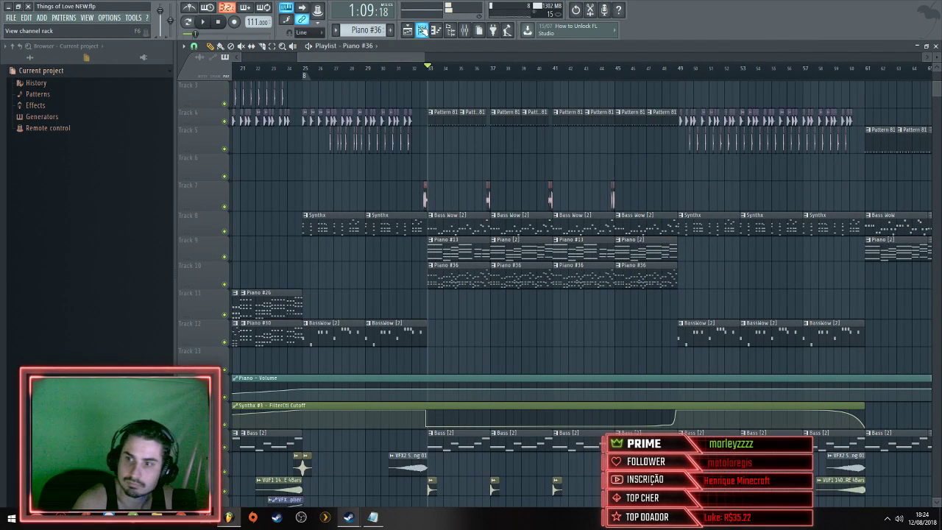
click(421, 30)
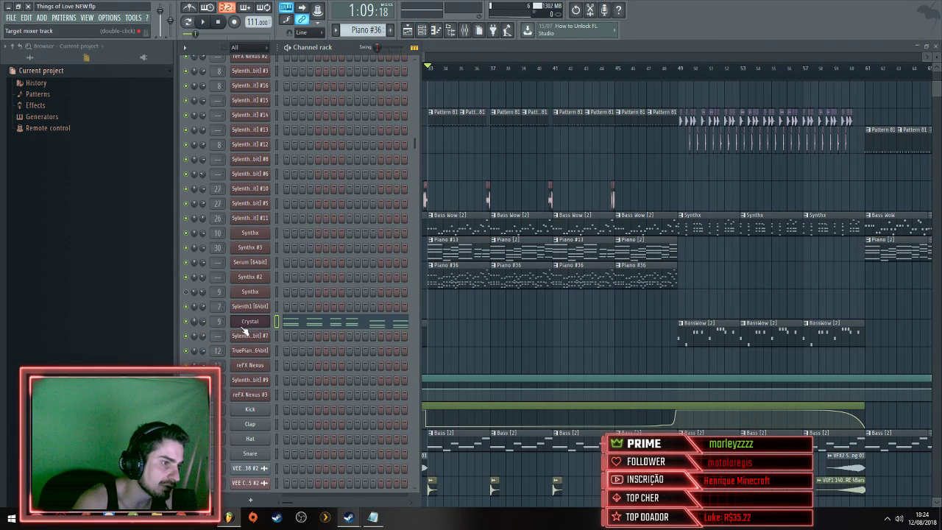
key(space)
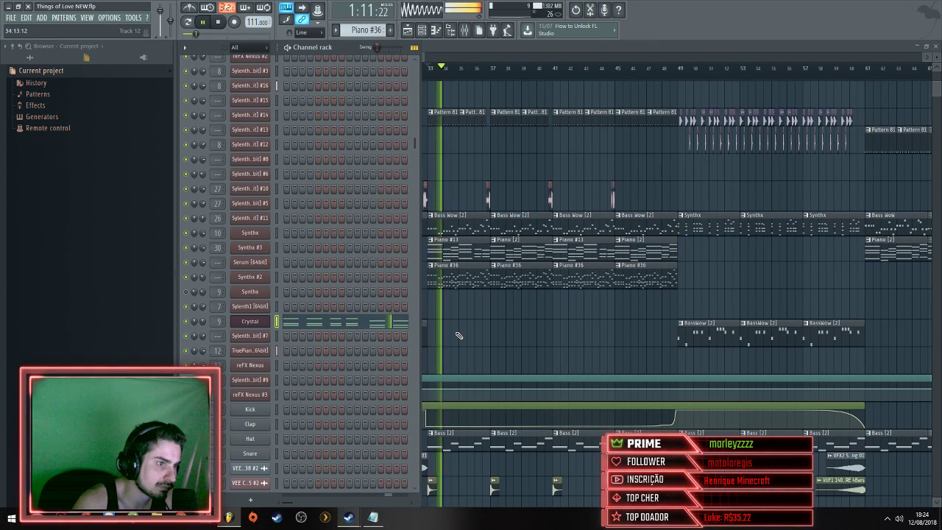
key(F6)
Save the project with the added Piano #36 clips while the song plays
click(11, 17)
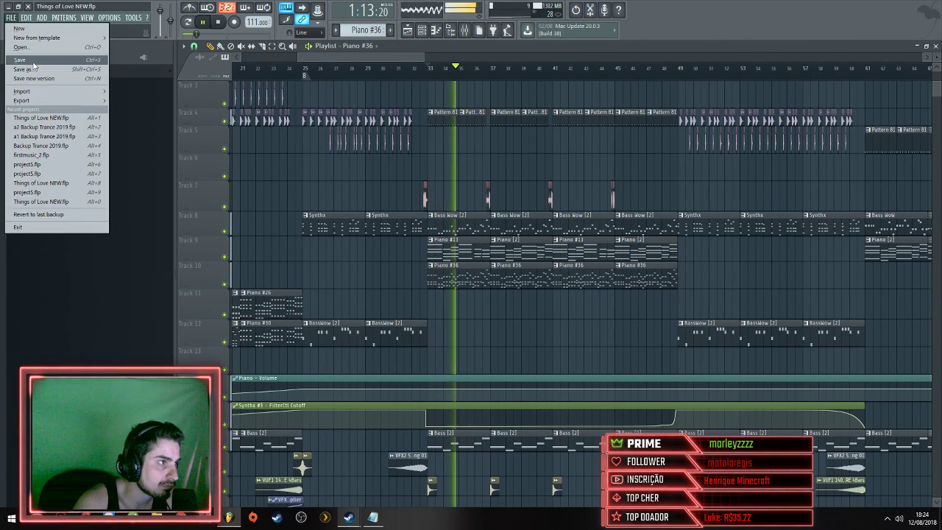
key(Escape)
scroll(444, 297, down, 3)
scroll(444, 296, up, 3)
key(ctrl+s)
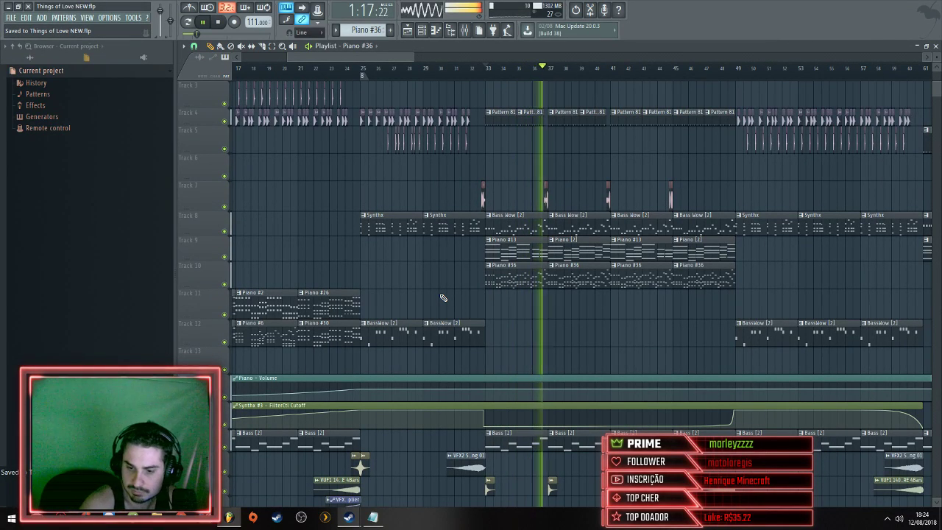
Restart playback from just before bar 47 to hear the transition into the Synthx section at bar 49
scroll(444, 297, down, 3)
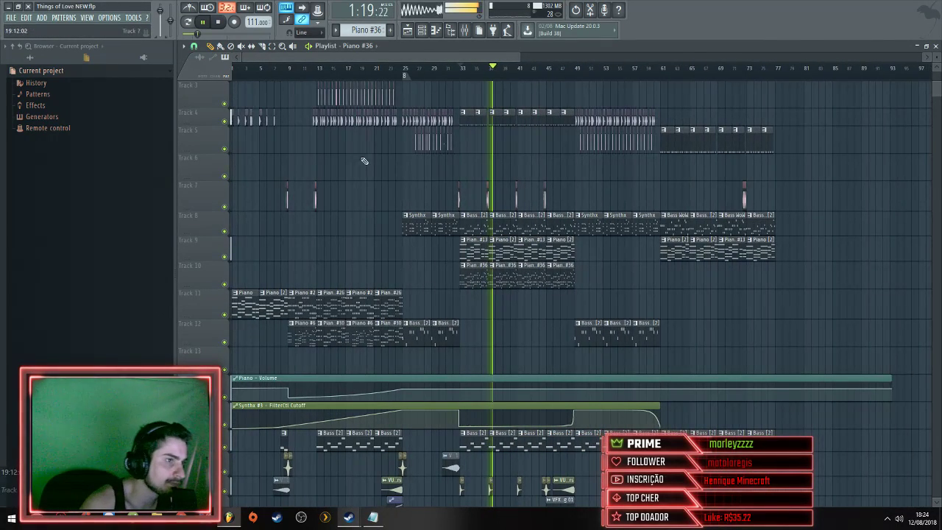
scroll(397, 75, up, 1)
scroll(694, 204, up, 1)
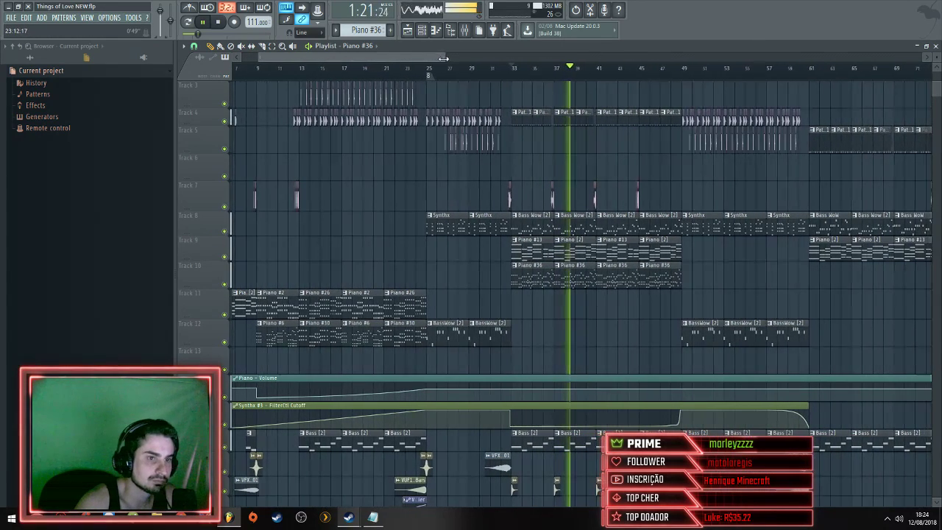
key(space)
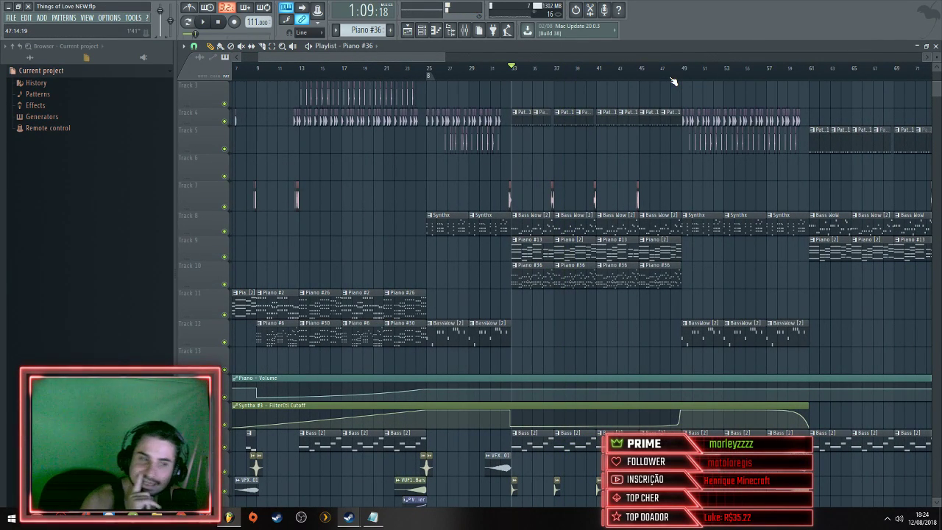
click(658, 67)
key(space)
scroll(538, 332, up, 2)
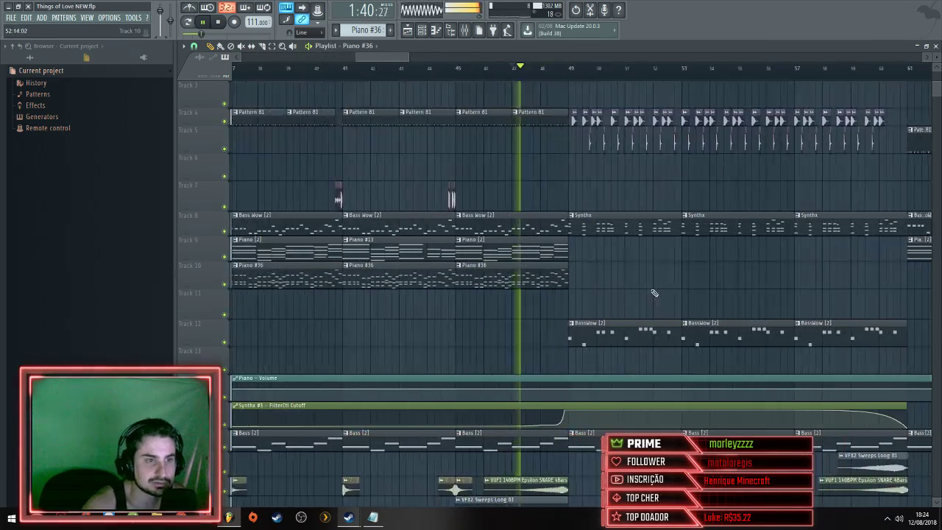
scroll(560, 162, up, 3)
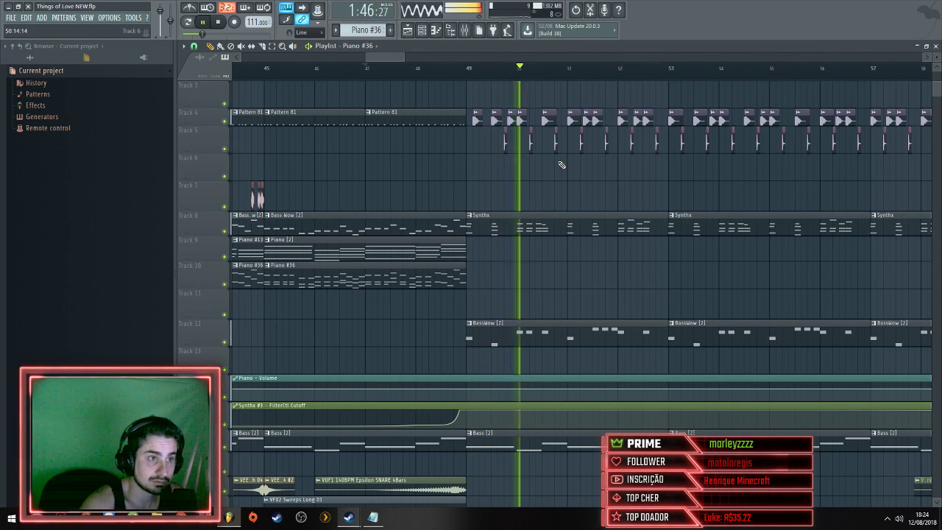
View the KSHMR Punchy Kick 13 (E) sample settings and listen on through the bar 49–61 section
double_click(550, 138)
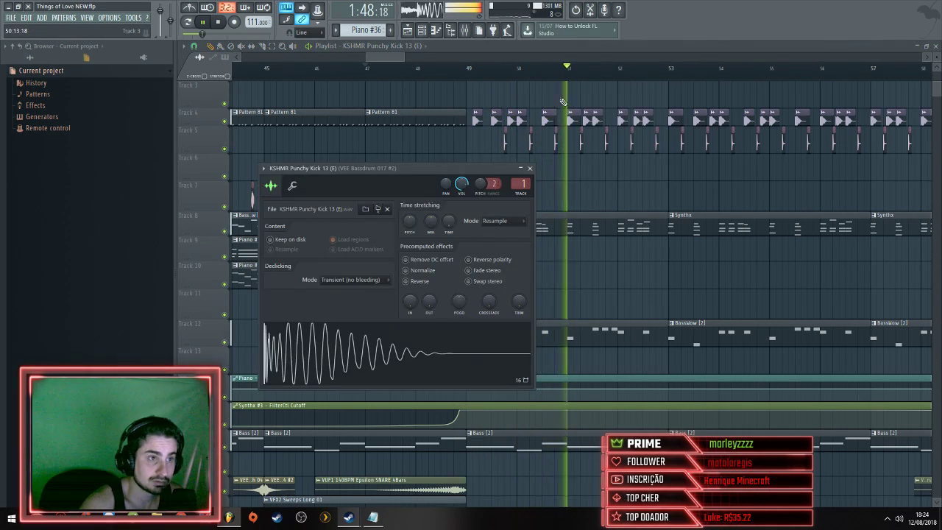
scroll(589, 376, down, 5)
scroll(589, 375, up, 3)
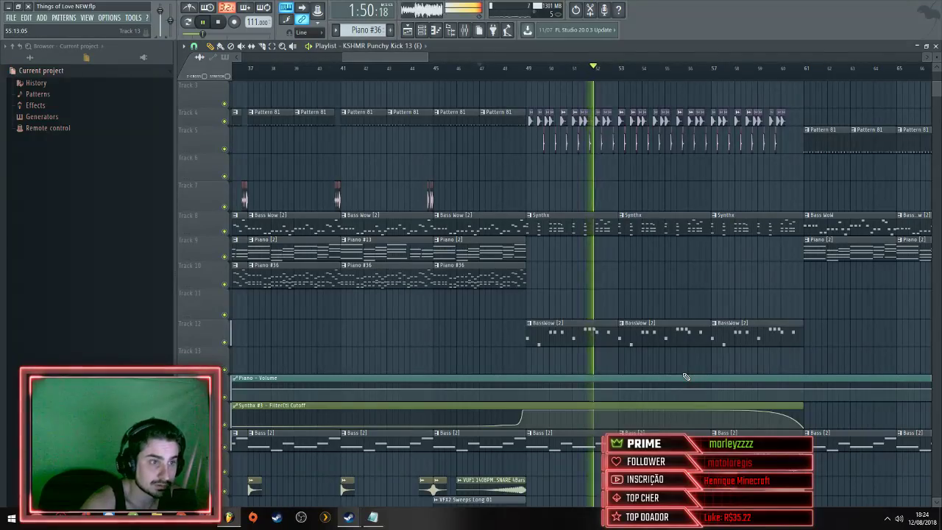
scroll(686, 377, down, 1)
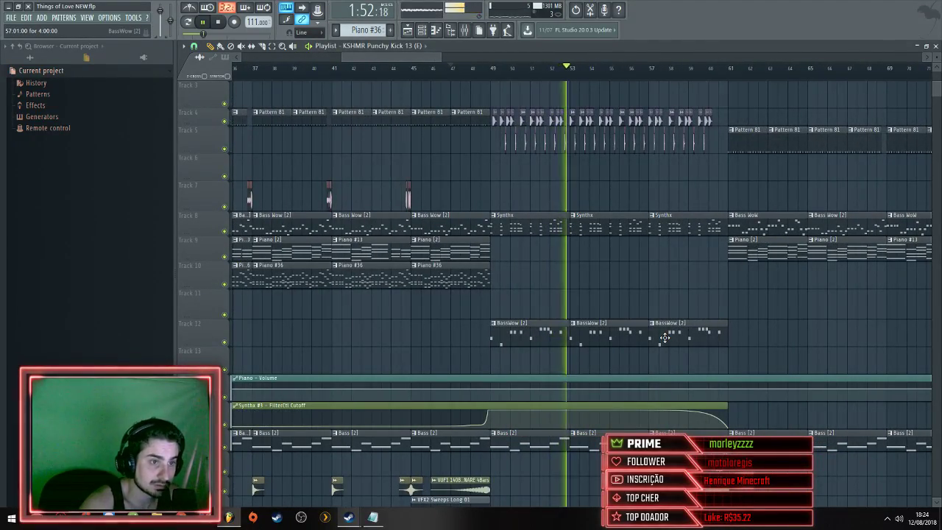
scroll(665, 337, down, 2)
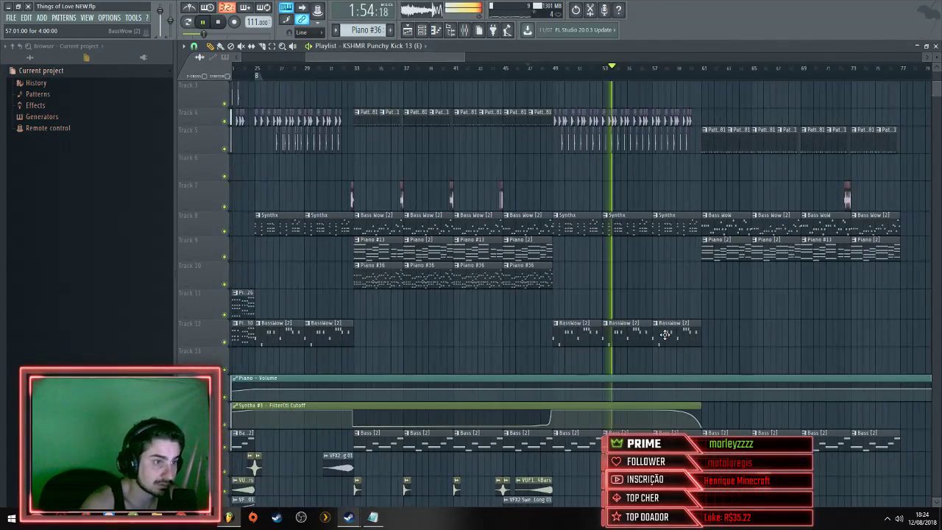
scroll(665, 335, down, 2)
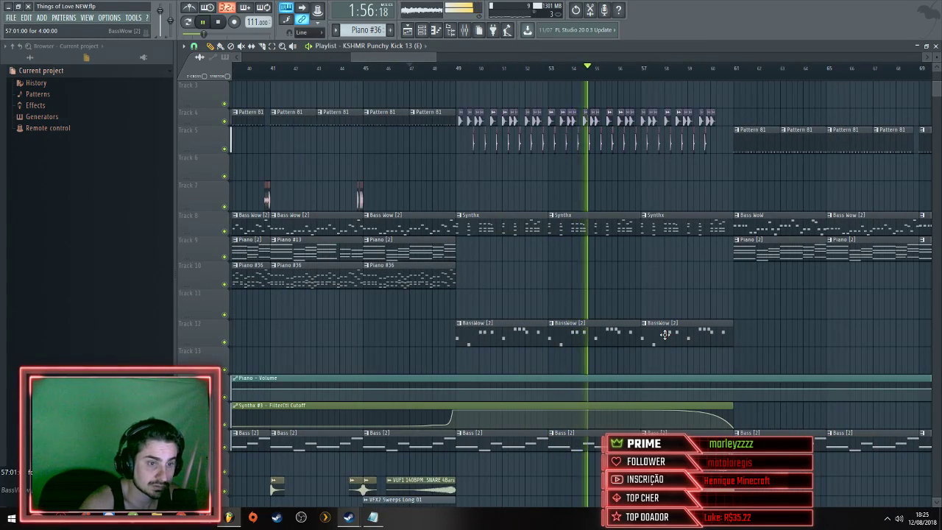
scroll(666, 333, up, 2)
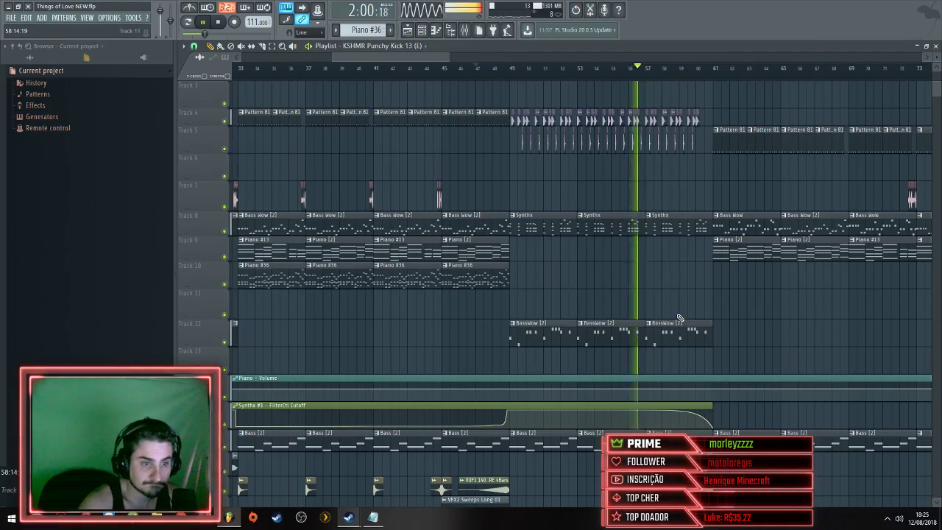
scroll(679, 318, down, 1)
scroll(680, 318, up, 1)
scroll(680, 318, down, 1)
scroll(680, 319, up, 1)
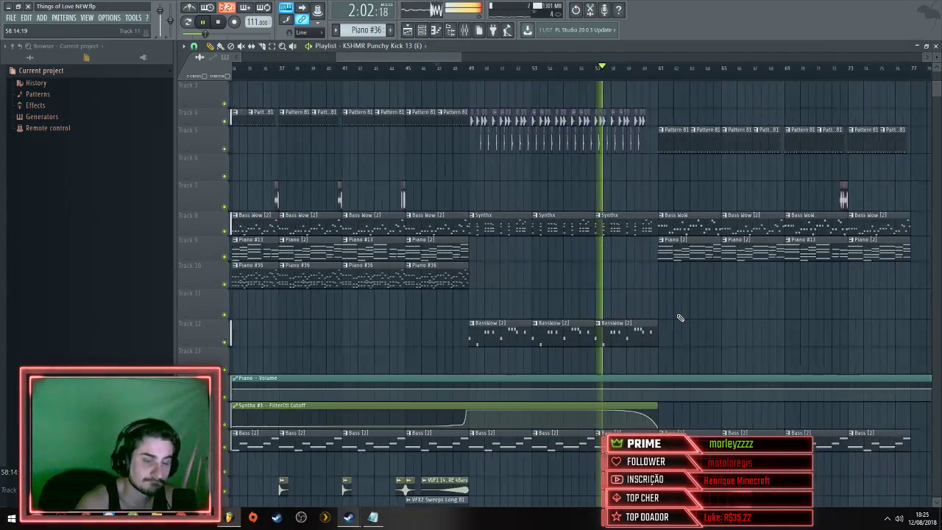
scroll(678, 317, down, 2)
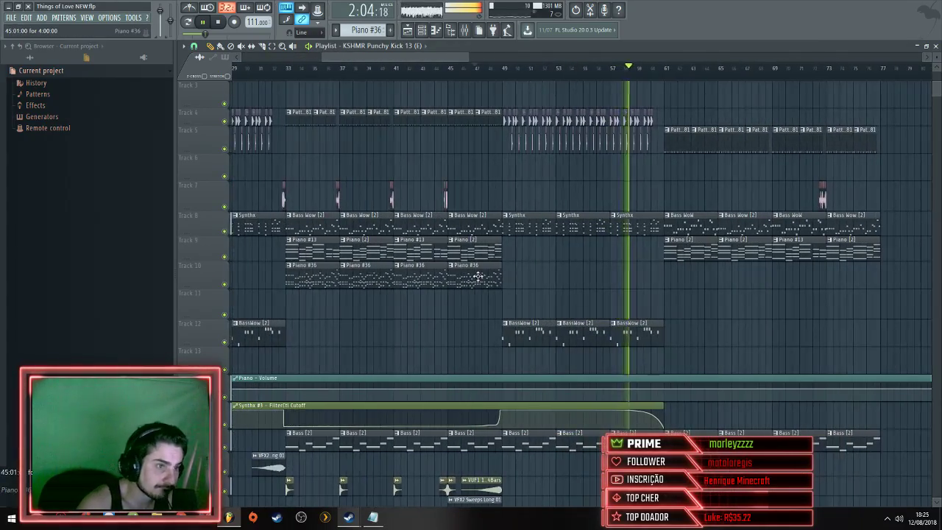
Place Piano #36 clips at bars 61 and 65 on Track 10, and stop playback
click(483, 274)
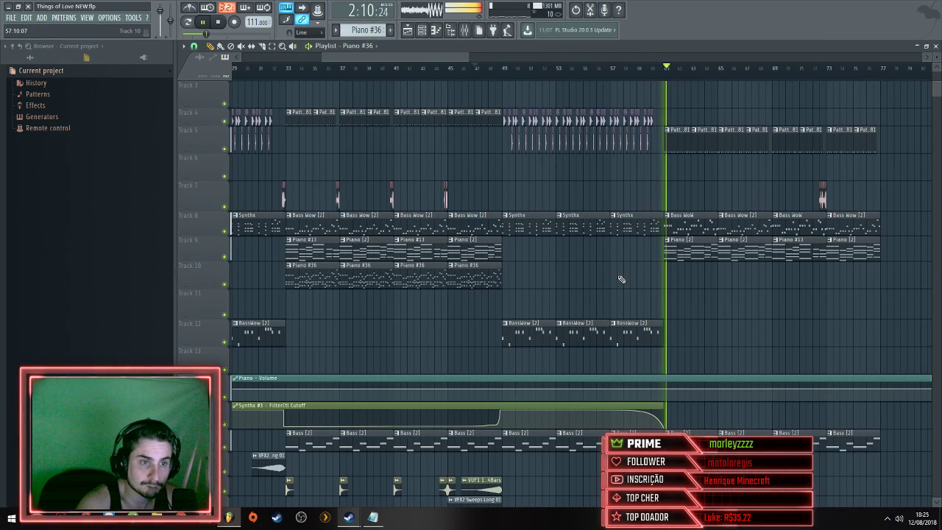
click(670, 273)
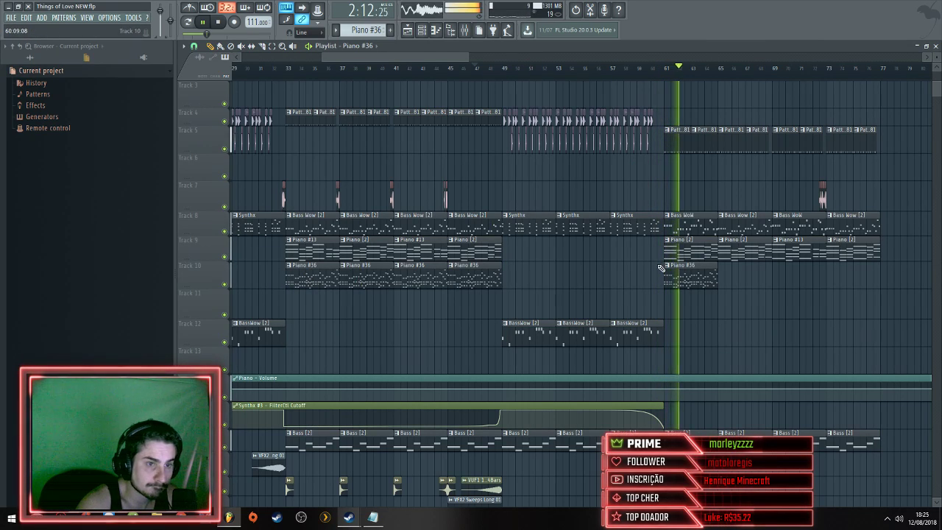
click(724, 276)
scroll(721, 302, down, 2)
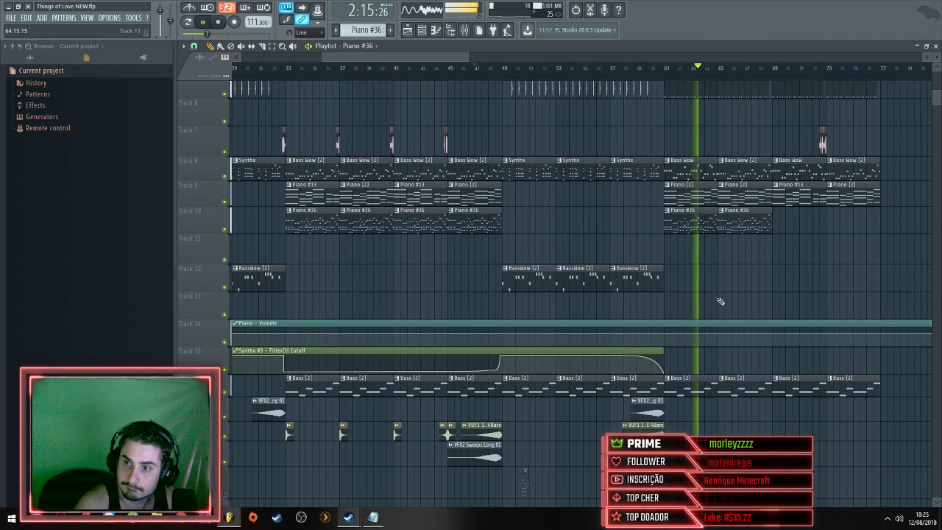
key(space)
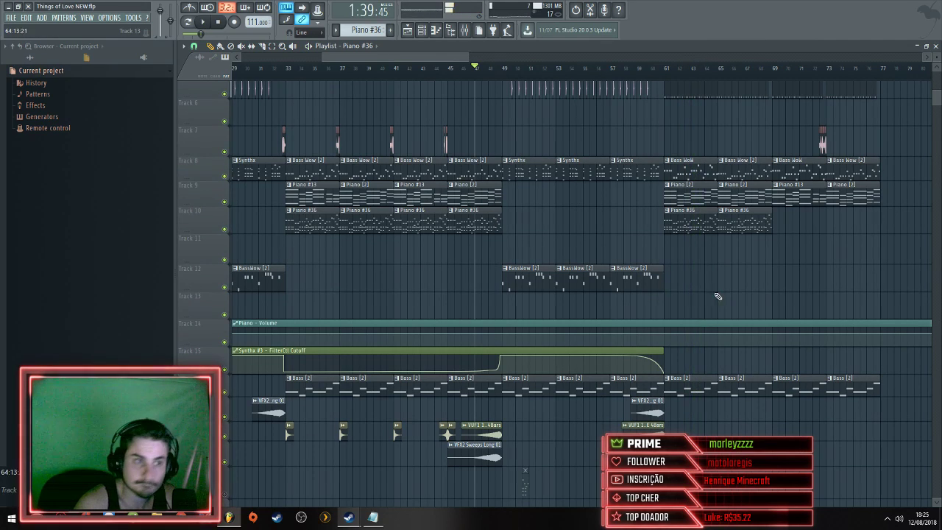
Find the Acoustic Snares folder in Splice Sounds of KSHMR Vol. 2 and audition snares including KSHMR Acoustic Snare 11 and 08
scroll(717, 295, up, 5)
ctrl+scroll(351, 90, up, 5)
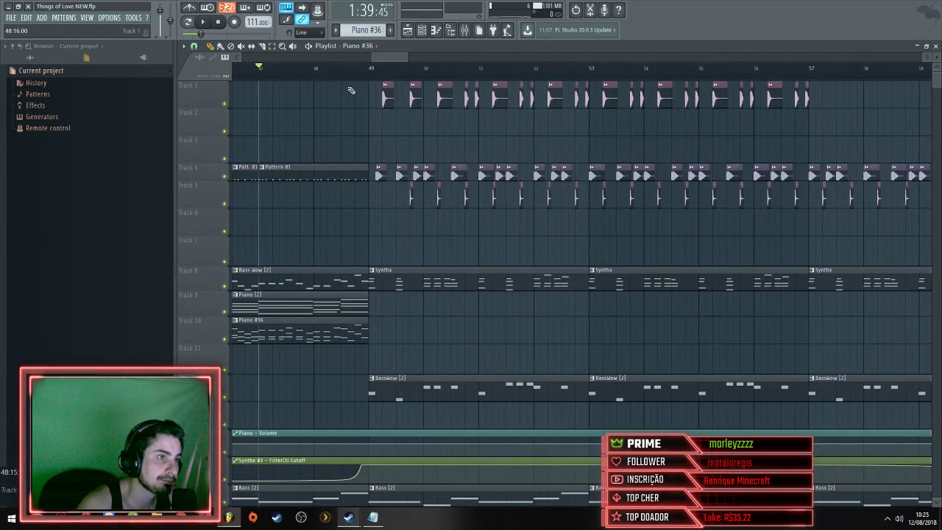
click(40, 60)
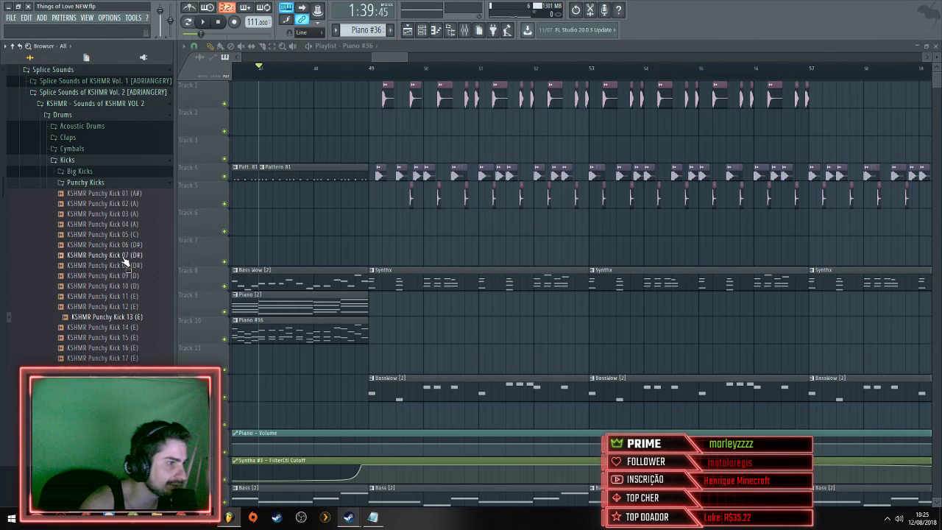
click(78, 162)
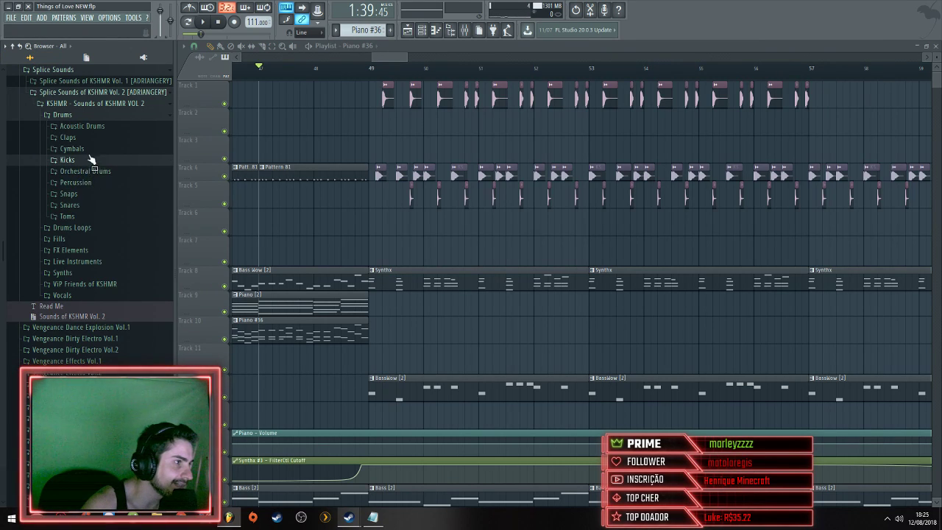
click(83, 127)
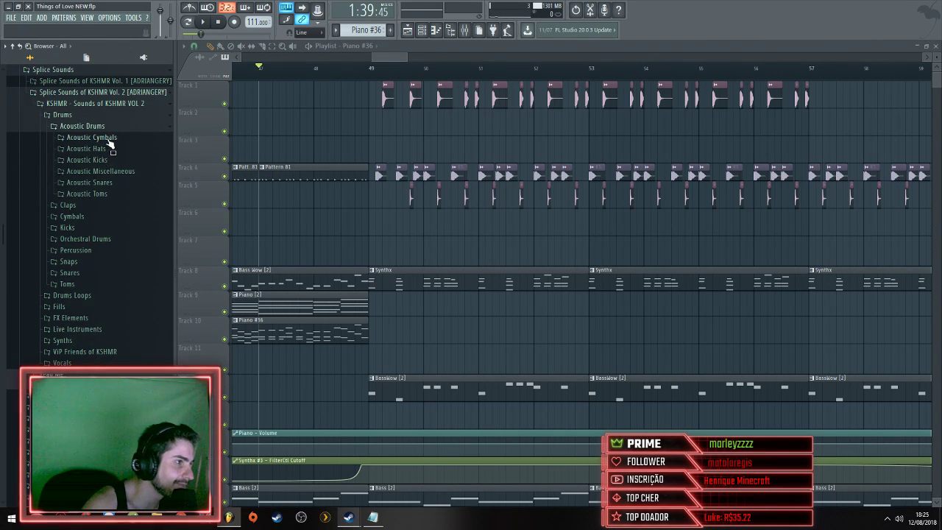
click(89, 183)
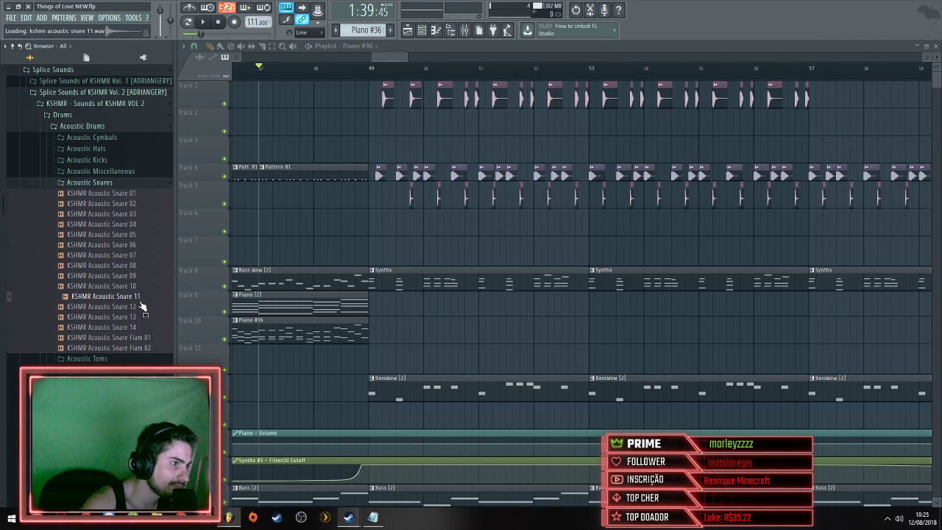
click(137, 265)
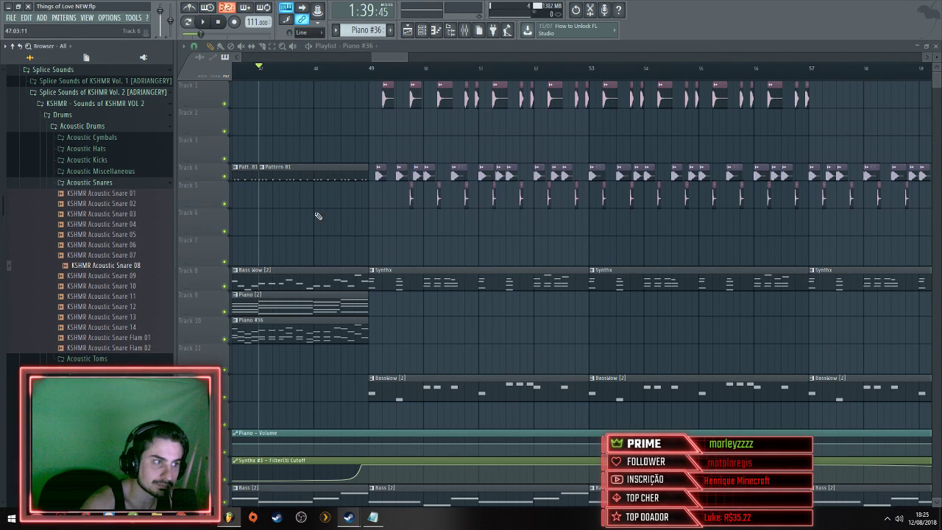
Play the drums from bar 49, and inspect the sample settings of KSHMR Punchy Kick 13 (E) and VEC1 Clap 011
scroll(318, 216, up, 3)
click(308, 68)
key(space)
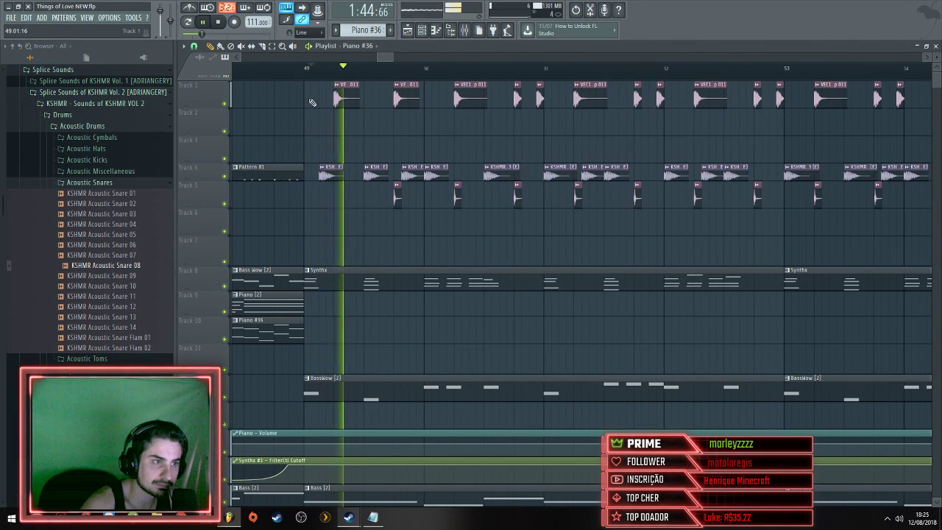
key(space)
double_click(376, 177)
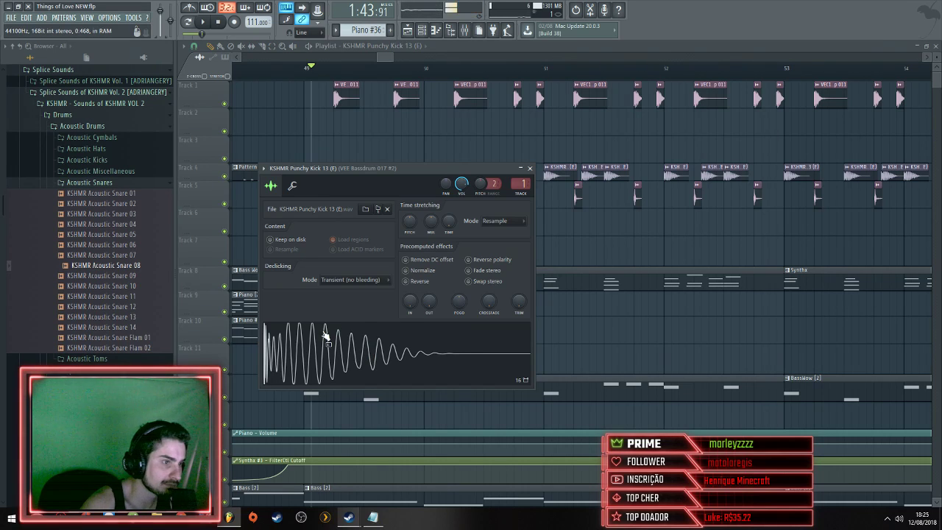
click(529, 168)
double_click(348, 104)
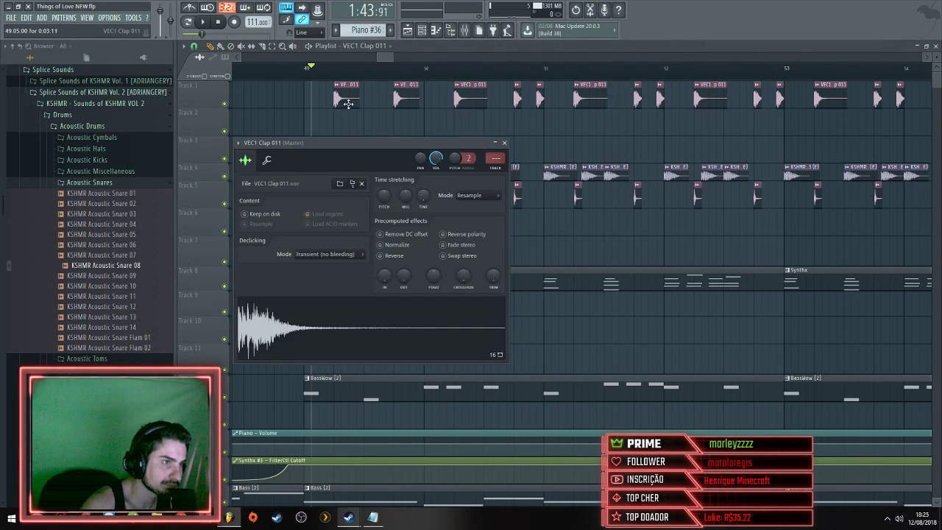
key(Escape)
Place KSHMR Acoustic Snare 08 on Track 3 under the first clap of bar 49, mute Track 1, and start playback
scroll(593, 225, down, 6)
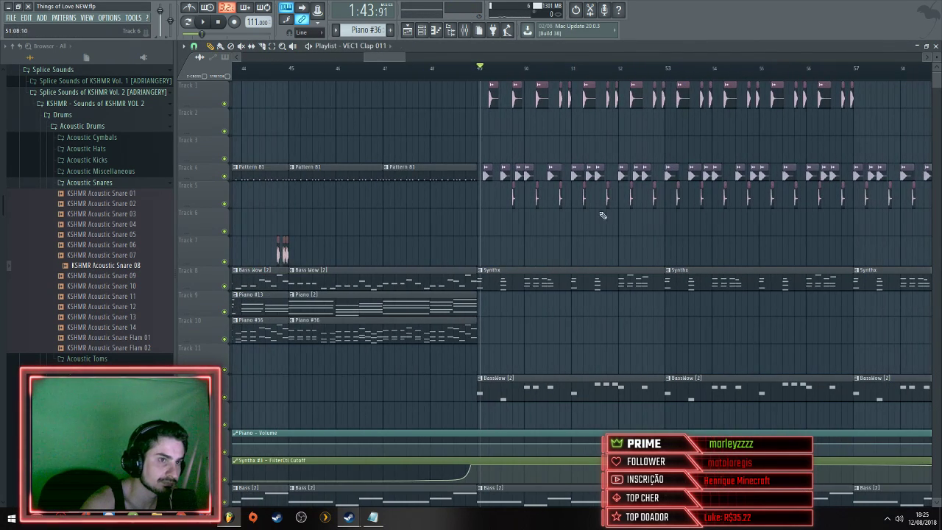
scroll(401, 211, down, 5)
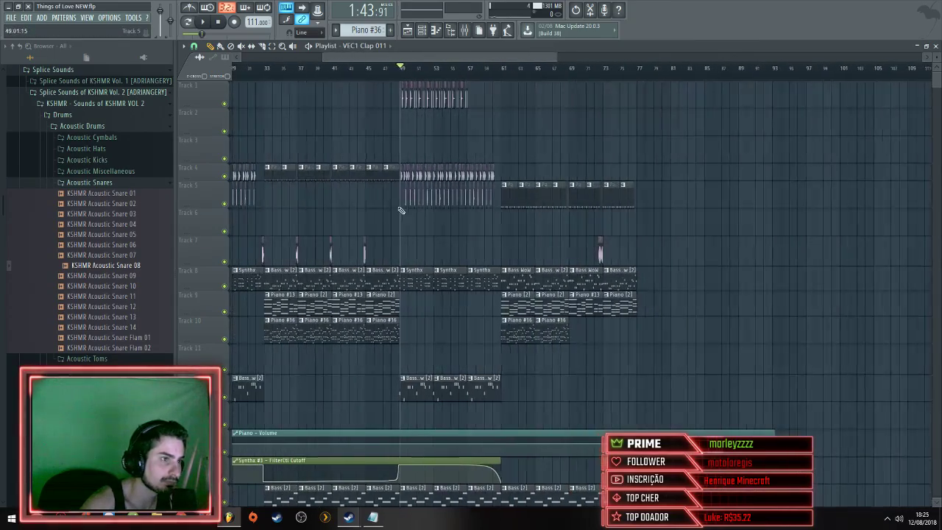
scroll(410, 147, up, 5)
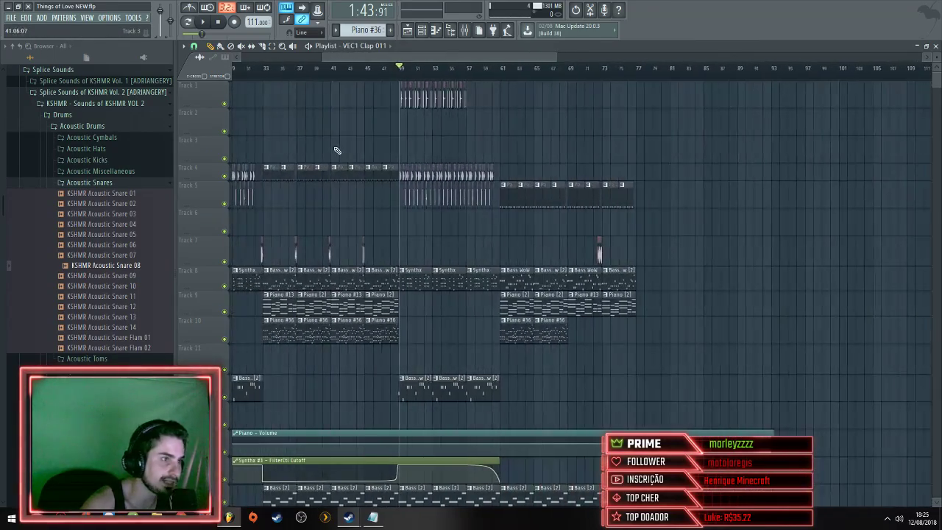
scroll(454, 129, up, 4)
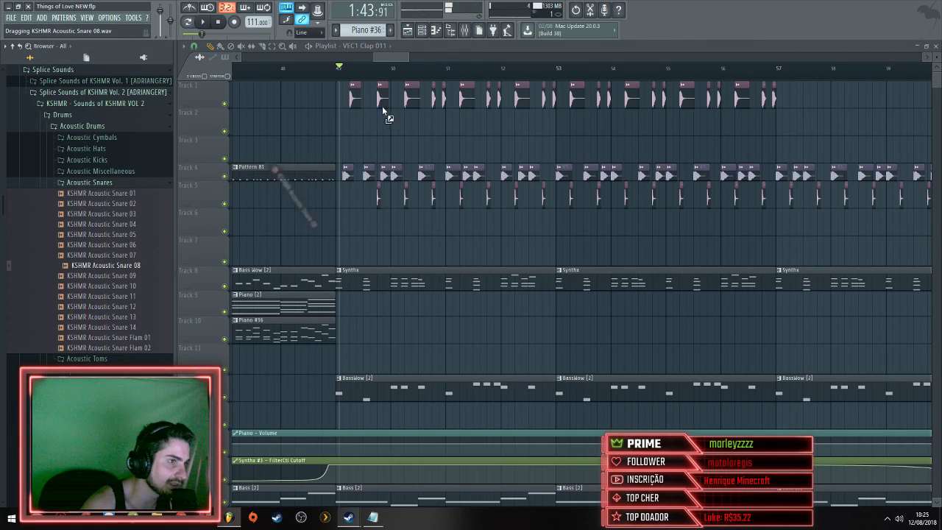
drag(272, 182, 355, 153)
scroll(345, 152, up, 2)
key(space)
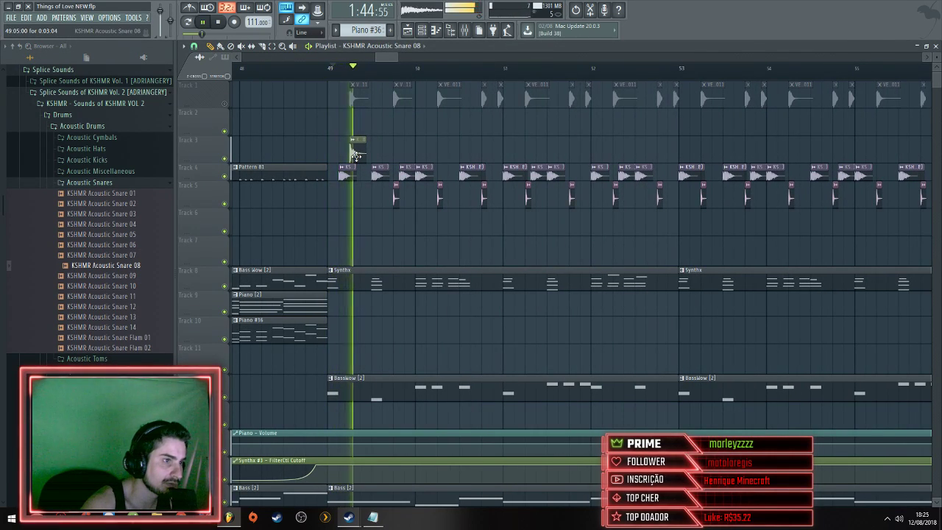
Add four more KSHMR Acoustic Snare 08 clips on Track 3 through bars 49 and 50, aligned with the muted claps
click(392, 156)
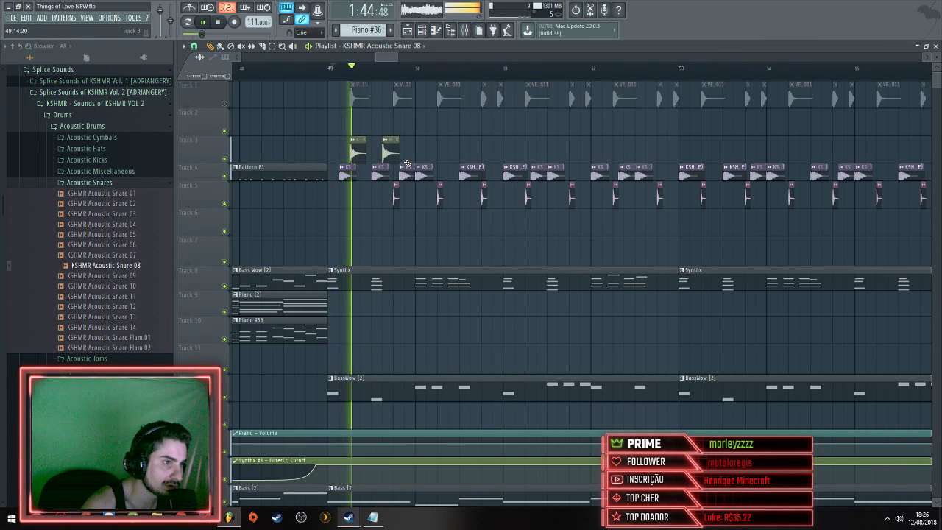
scroll(395, 156, up, 2)
drag(400, 156, 418, 158)
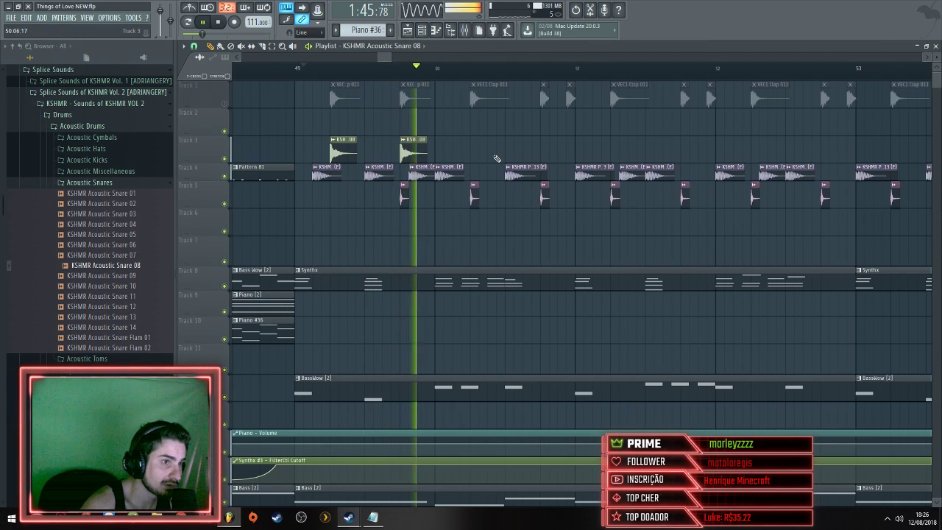
click(478, 156)
click(549, 155)
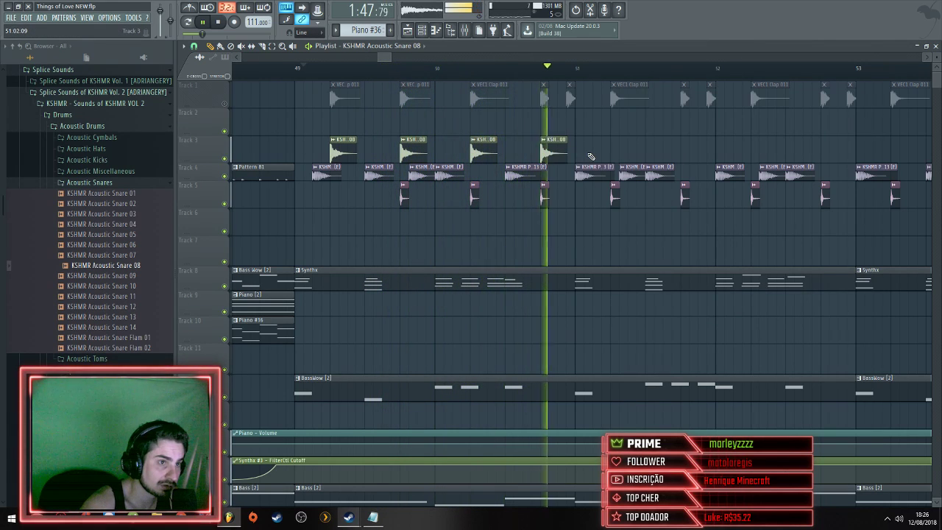
click(559, 153)
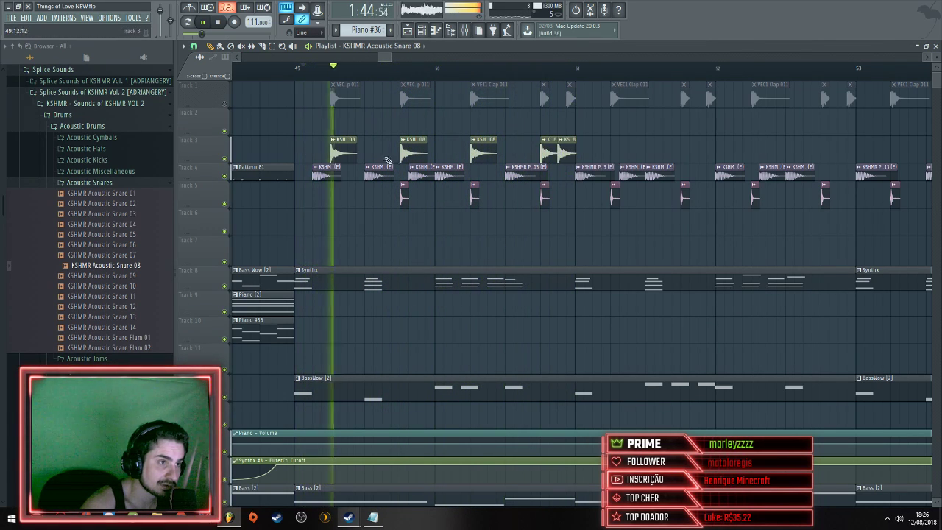
Route KSHMR Acoustic Snare 08 to mixer track 31 and load Fruity parametric EQ 2 in effect slot 5
double_click(341, 152)
key(F9)
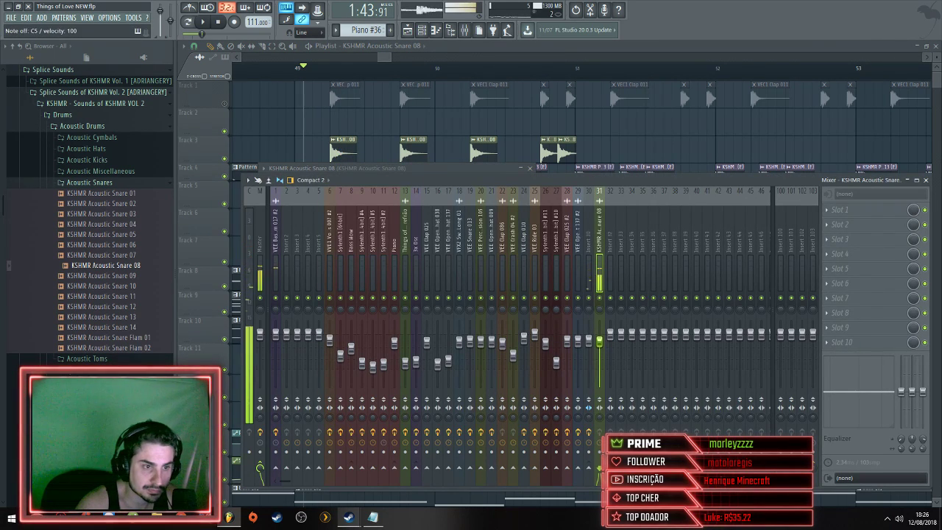
click(844, 279)
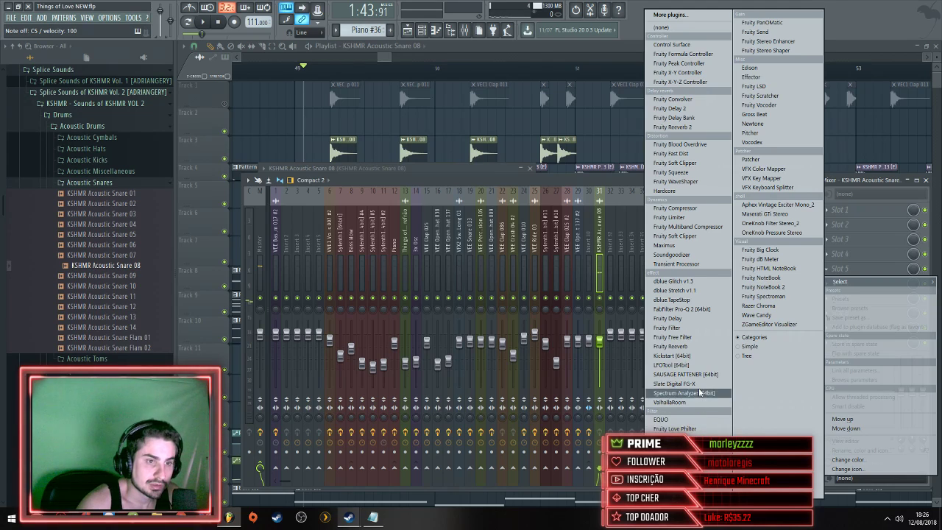
click(673, 438)
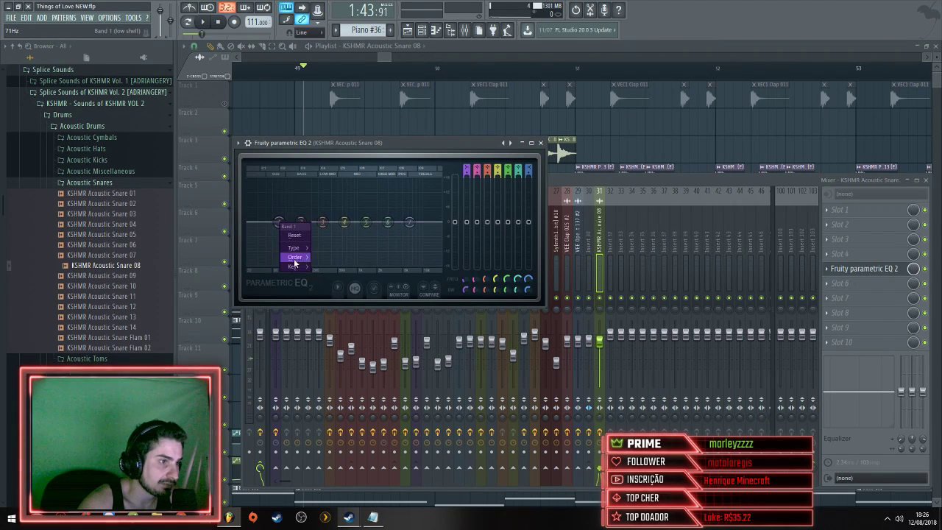
Change EQ band 1 to a high pass filter and raise its cutoff slightly to trim the snare's lows
mouse_move(296, 263)
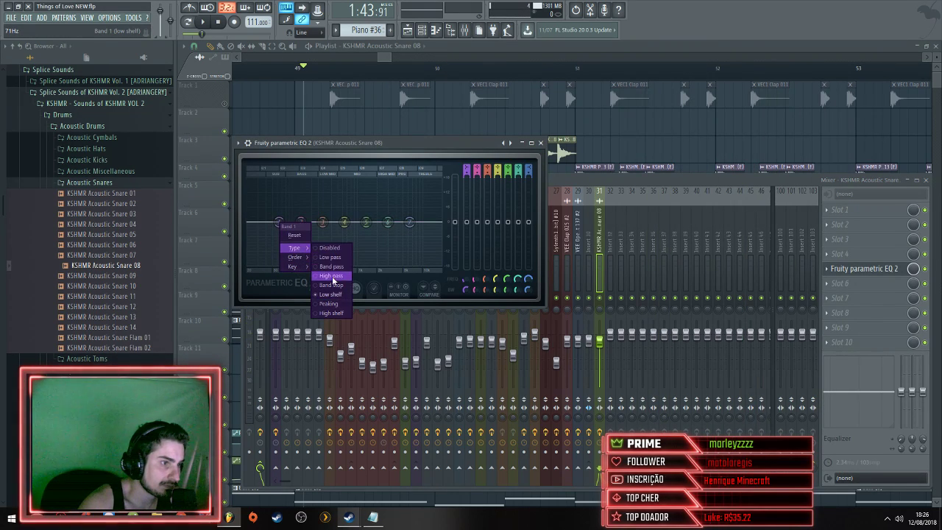
click(331, 276)
click(326, 258)
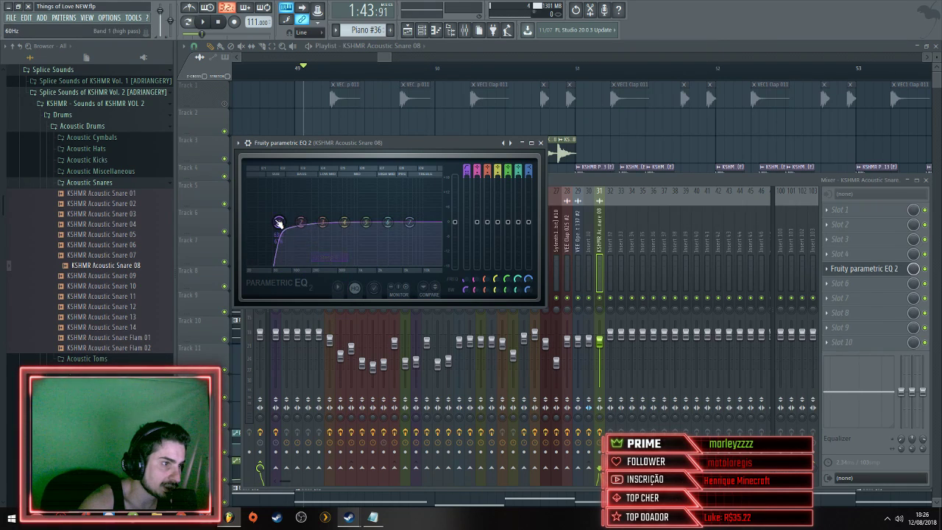
drag(279, 221, 284, 221)
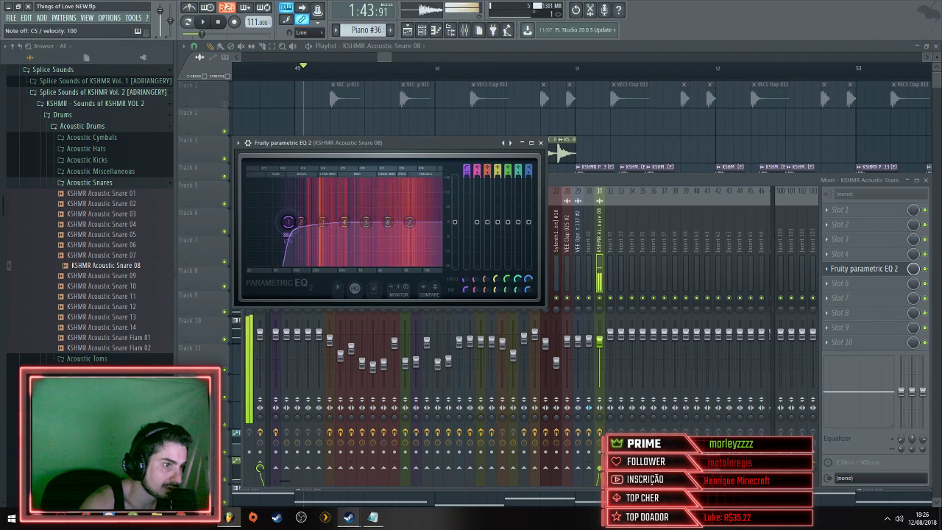
Change EQ band 7 to a low pass near the upper end of the spectrum and boost band 4 slightly
right_click(409, 223)
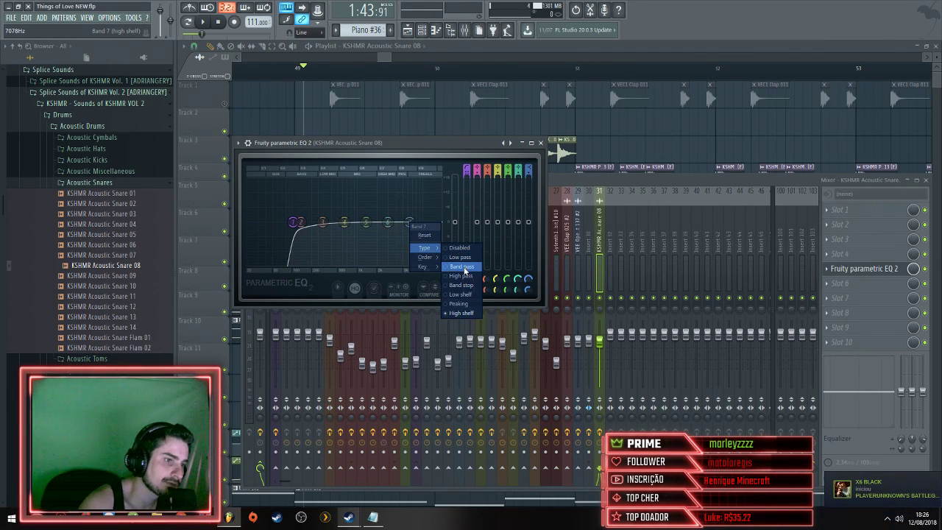
click(460, 257)
right_click(409, 228)
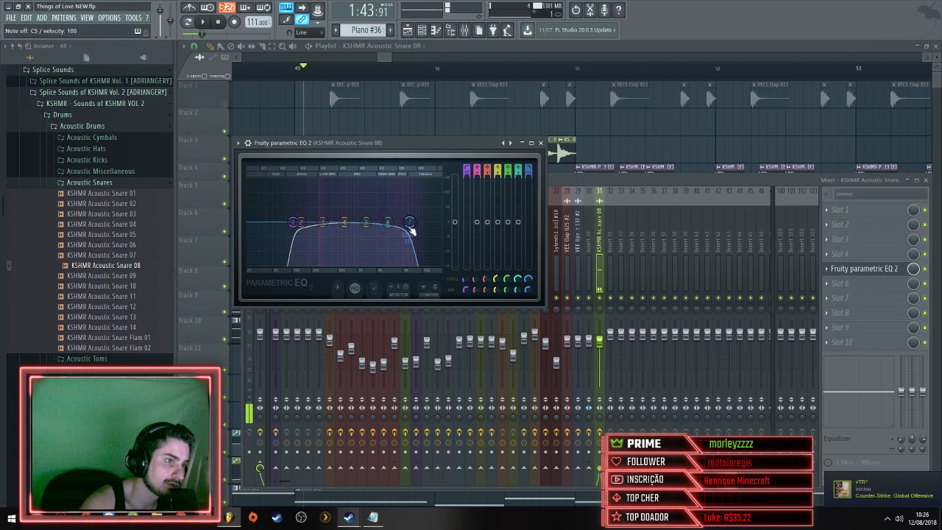
drag(409, 222, 438, 222)
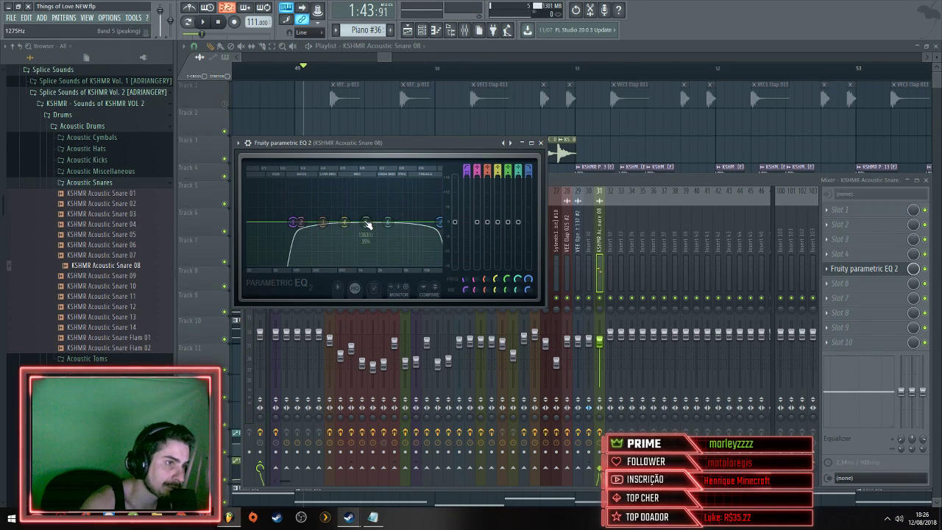
mouse_move(343, 222)
mouse_down()
mouse_move(353, 215)
mouse_move(341, 214)
mouse_up()
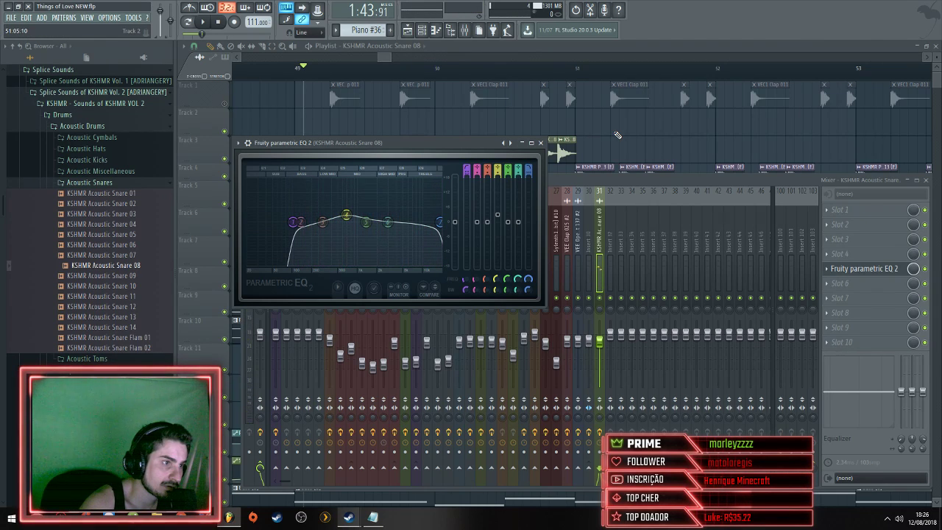
Play bars 49–51 to hear the equalized snare with the kick and synths, and stop playback
click(617, 134)
key(space)
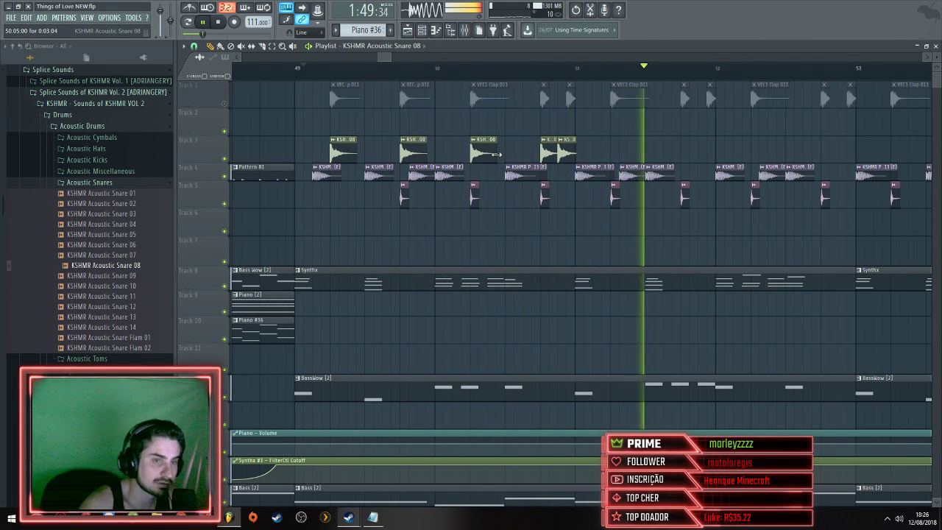
key(space)
ctrl+scroll(530, 154, down, 3)
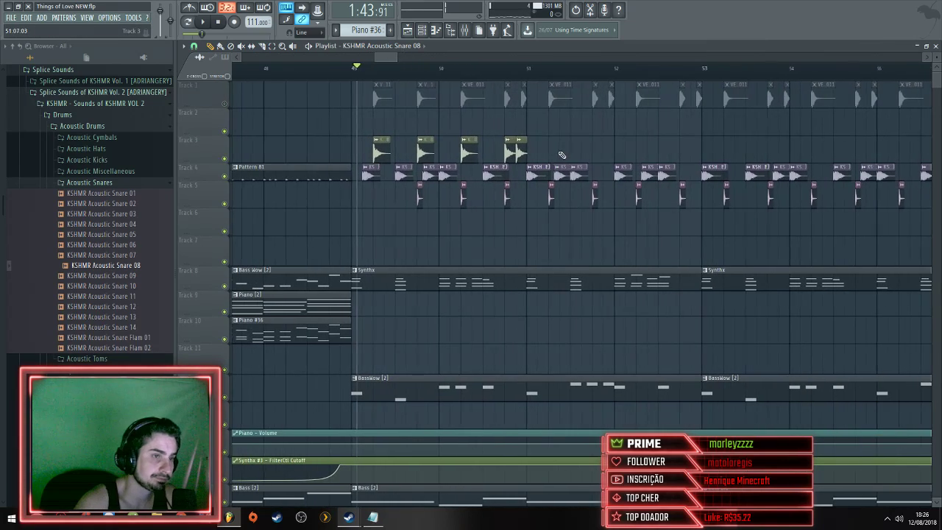
Add Fruity Reeverb in effect slot 7 of the snare's mixer track and load its Small Studio preset
double_click(521, 152)
double_click(521, 184)
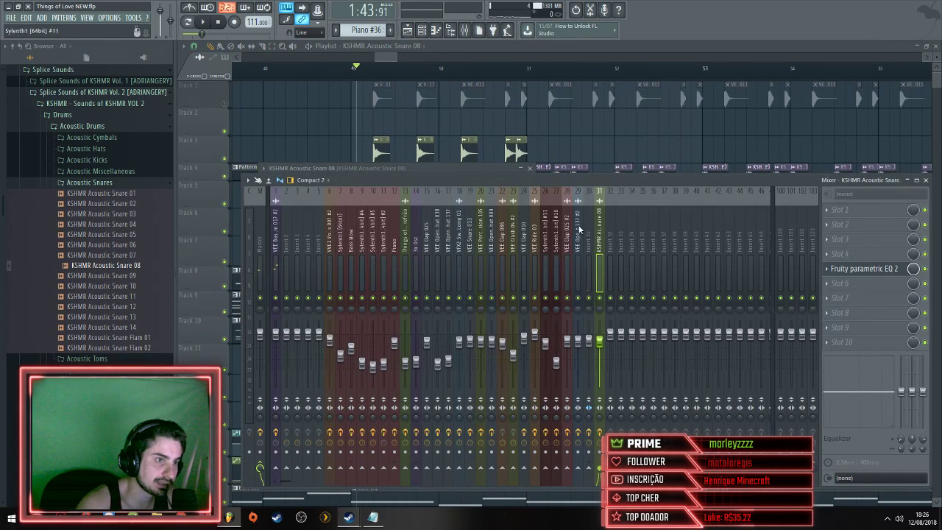
click(848, 301)
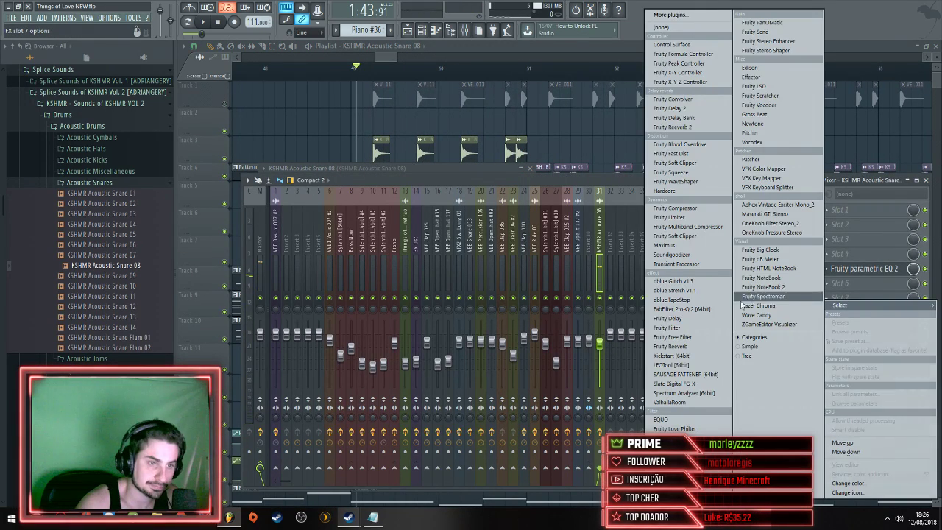
click(688, 347)
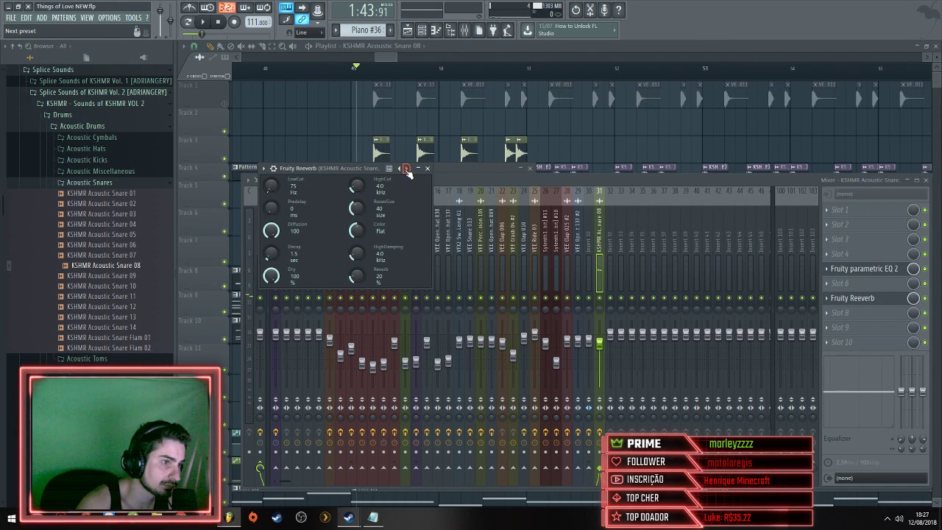
click(407, 169)
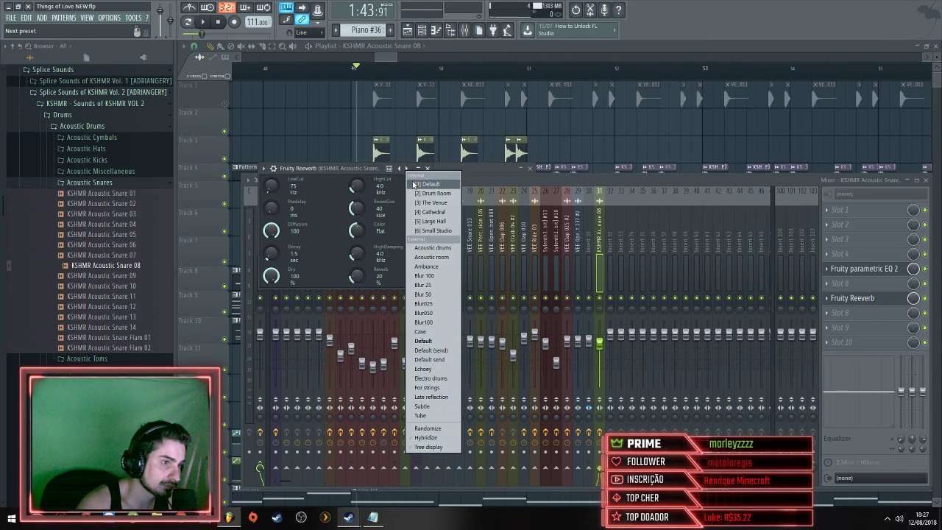
click(439, 232)
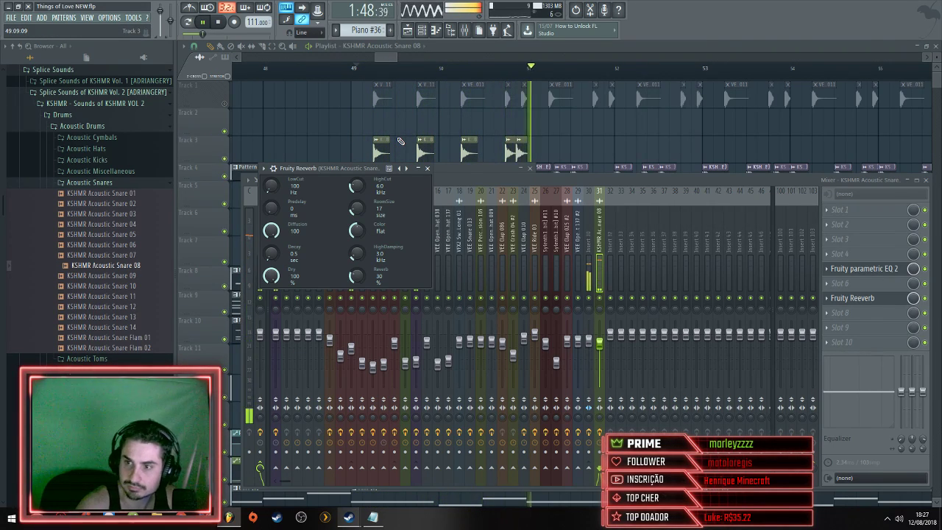
Close the reverb and mixer, copy the snare group on Track 3 into bars 51–52, and start playback
click(402, 132)
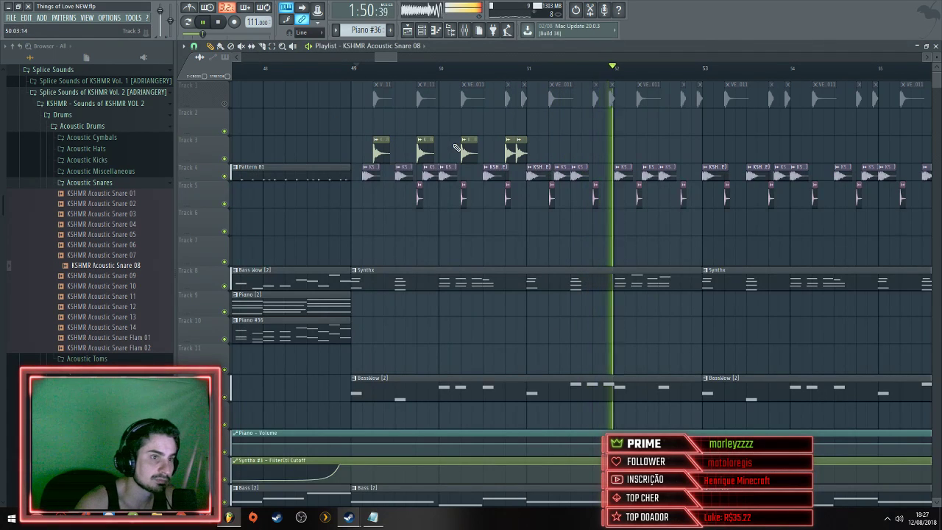
key(space)
drag(577, 167, 603, 162)
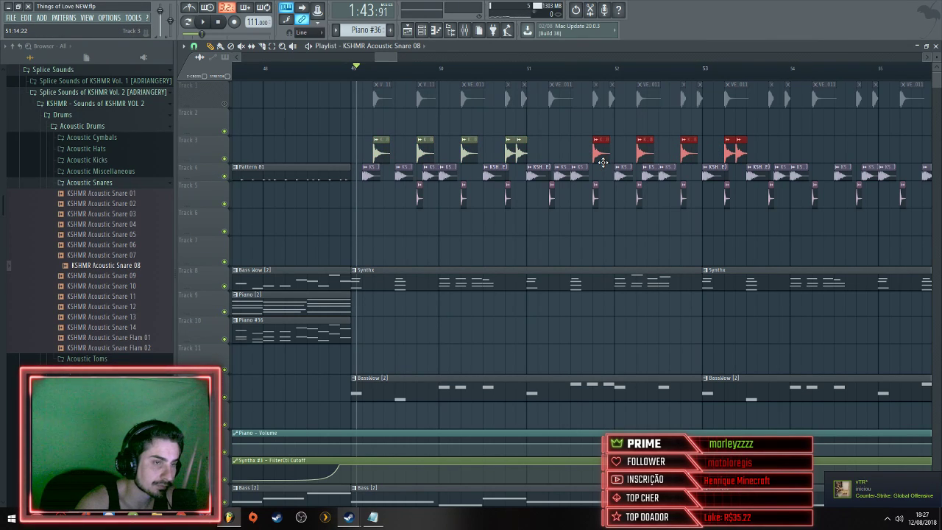
drag(603, 162, 557, 157)
scroll(564, 160, down, 1)
key(space)
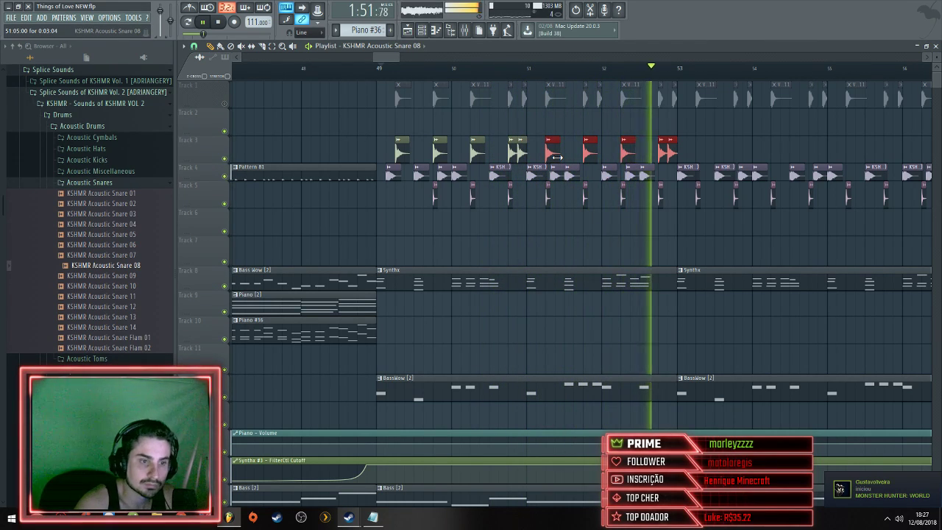
Duplicate the copied two-bar snare group three times along Track 3 through bar 58, clear the selection, and stop playback
scroll(569, 154, down, 3)
scroll(569, 154, up, 2)
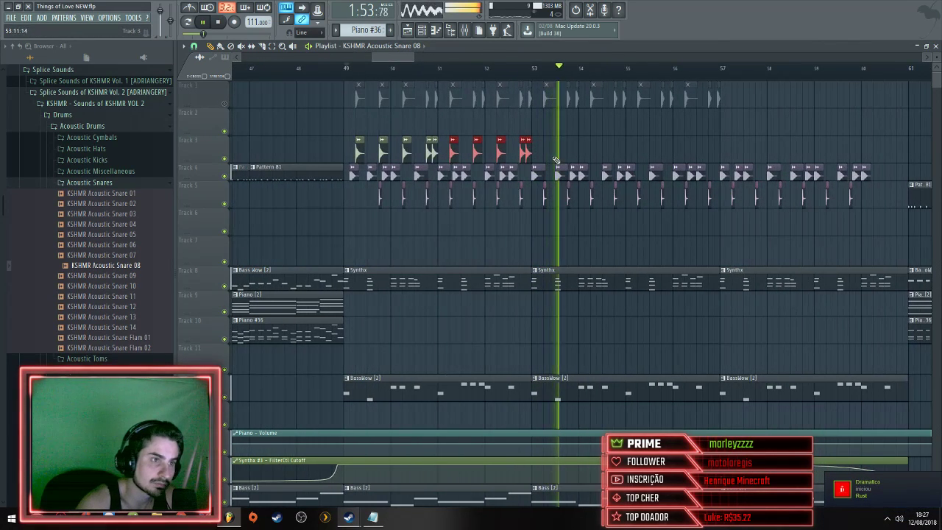
key(ctrl+b)
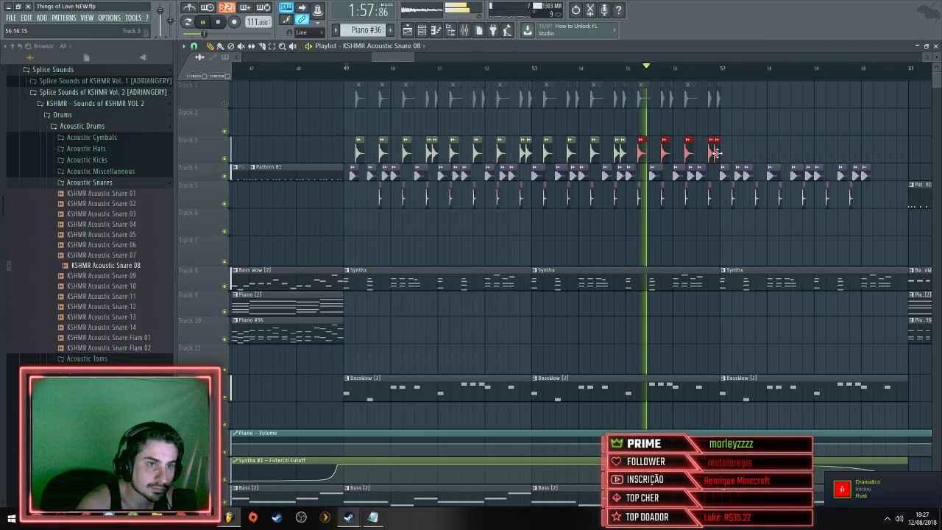
key(ctrl+b)
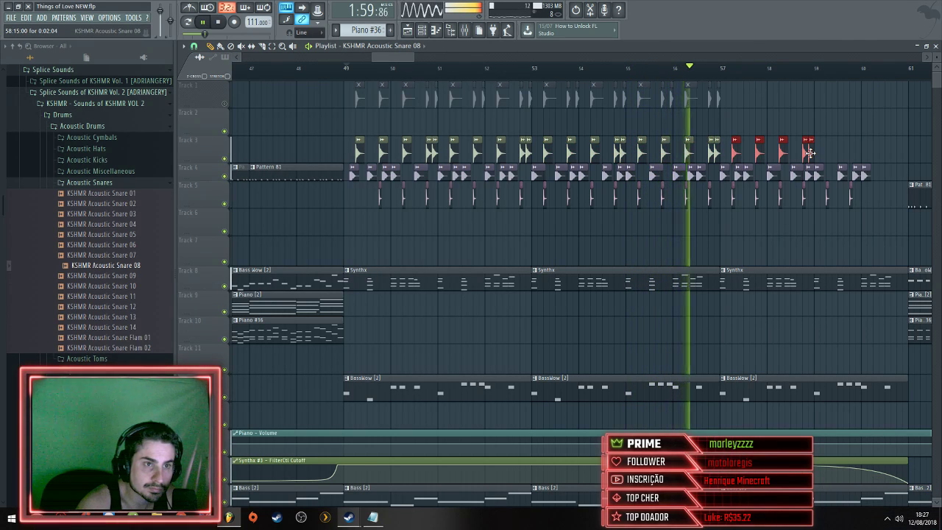
key(ctrl+b)
click(854, 140)
scroll(855, 139, down, 1)
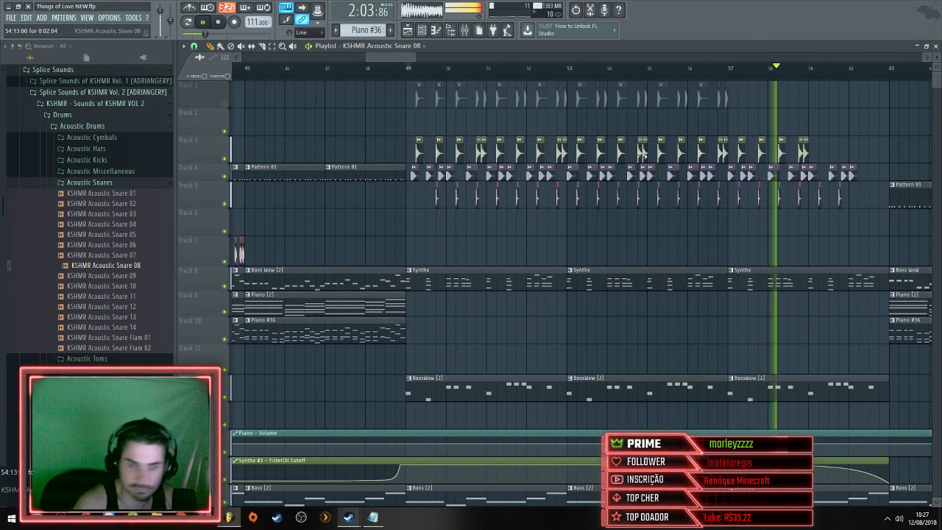
key(space)
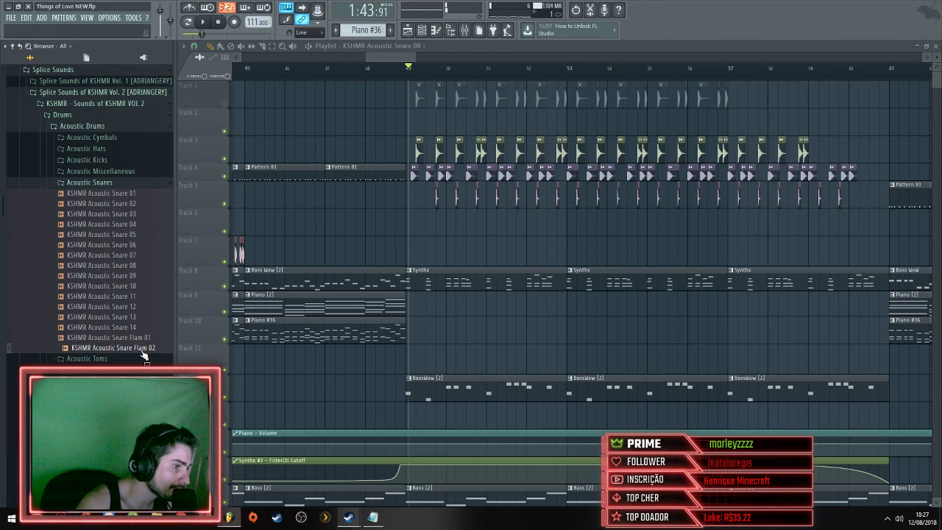
Check the channel settings of KSHMR Acoustic Snare 08, audition other acoustic snares, and listen to the section from bar 49
double_click(420, 149)
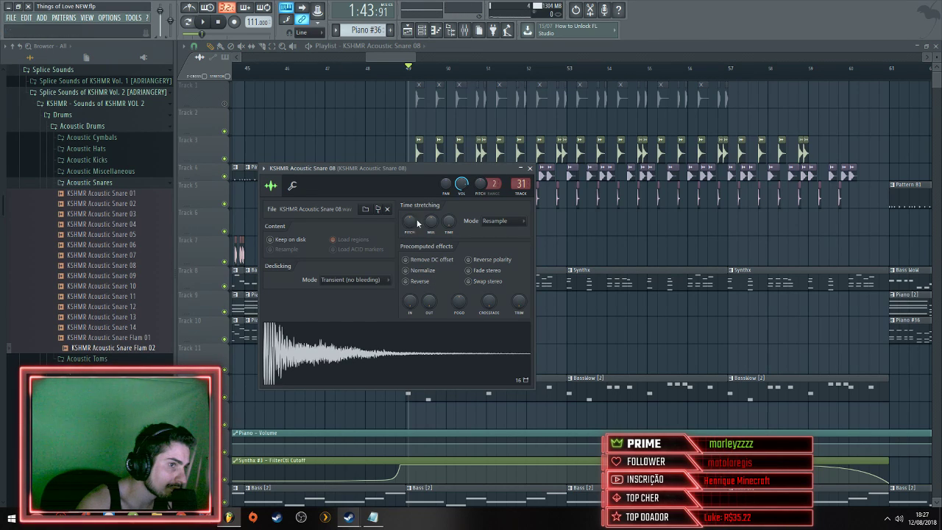
key(Escape)
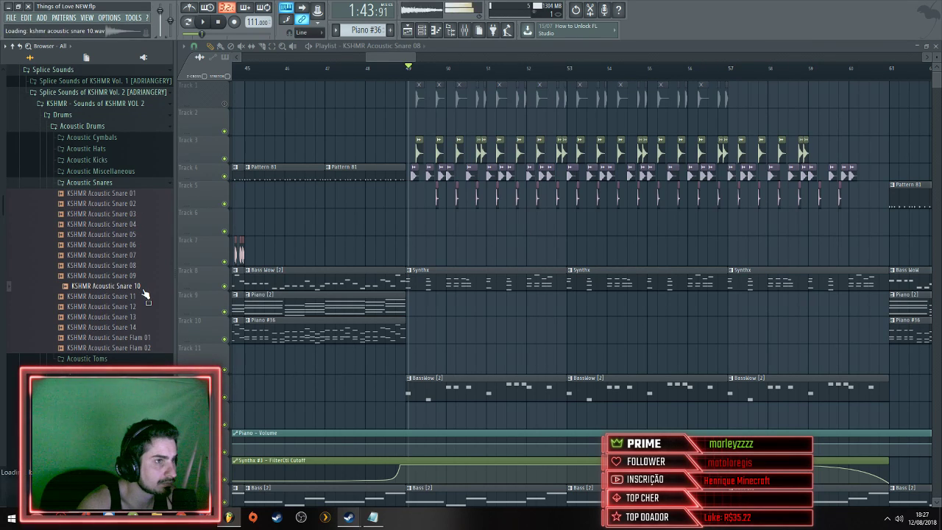
key(space)
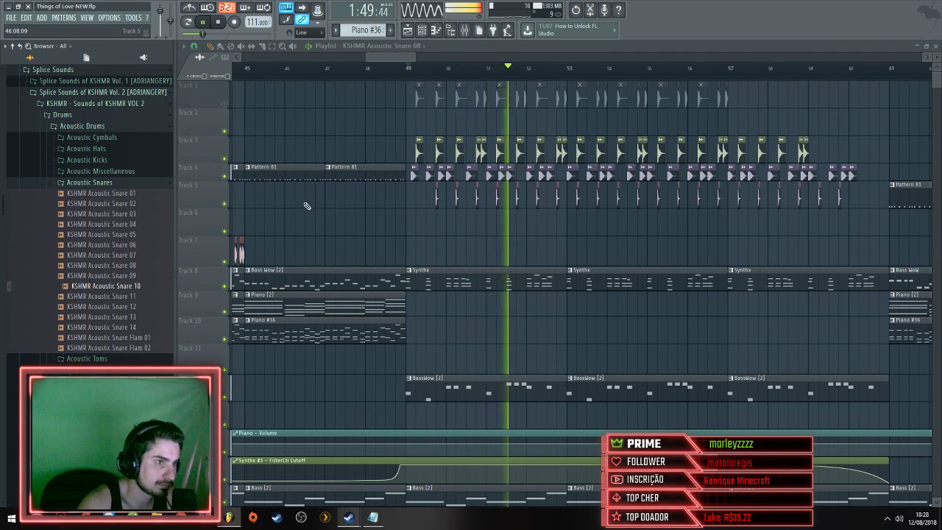
key(space)
Replace the snare sample with KSHMR Acoustic Snare 12 and listen to it from bar 49
scroll(420, 158, up, 10)
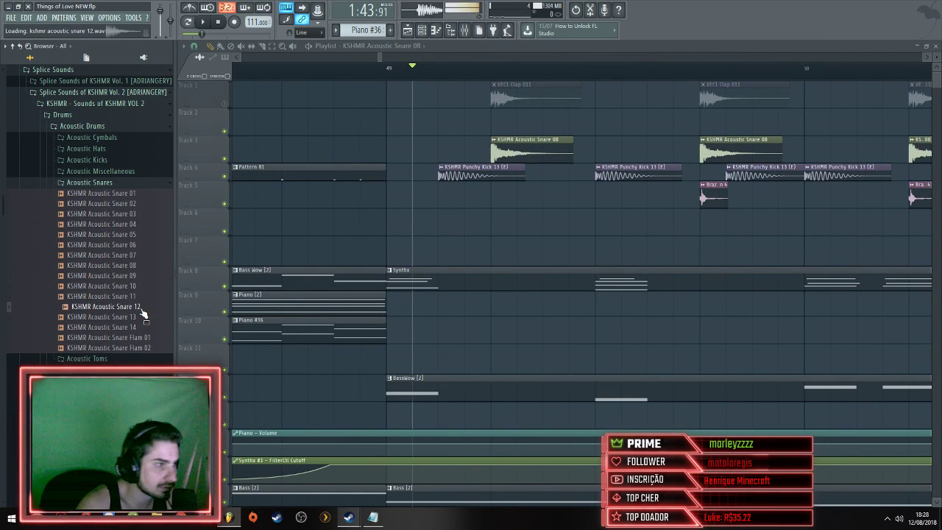
key(space)
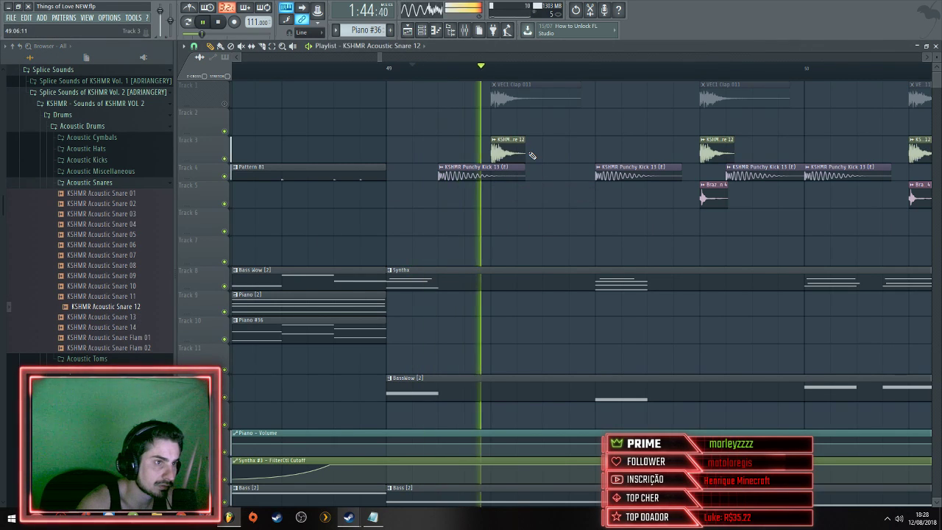
scroll(564, 167, down, 4)
scroll(564, 167, down, 3)
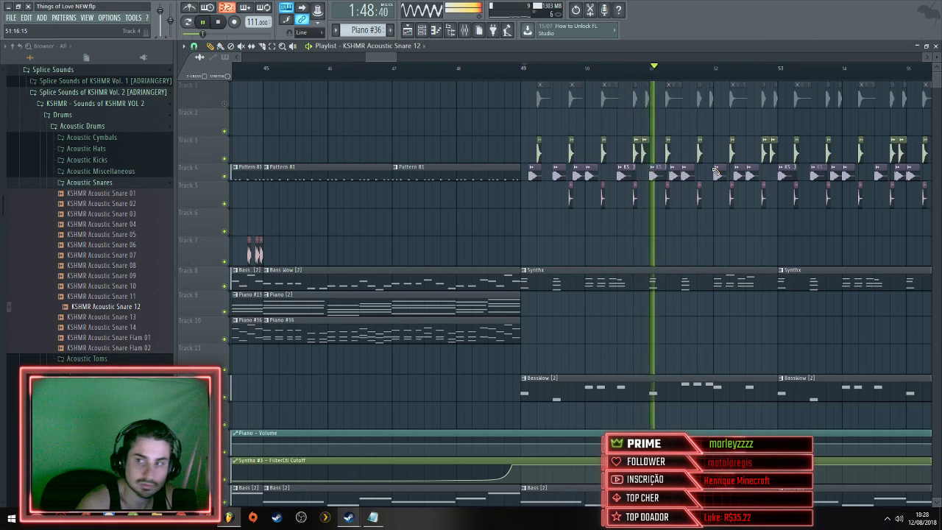
scroll(667, 158, up, 3)
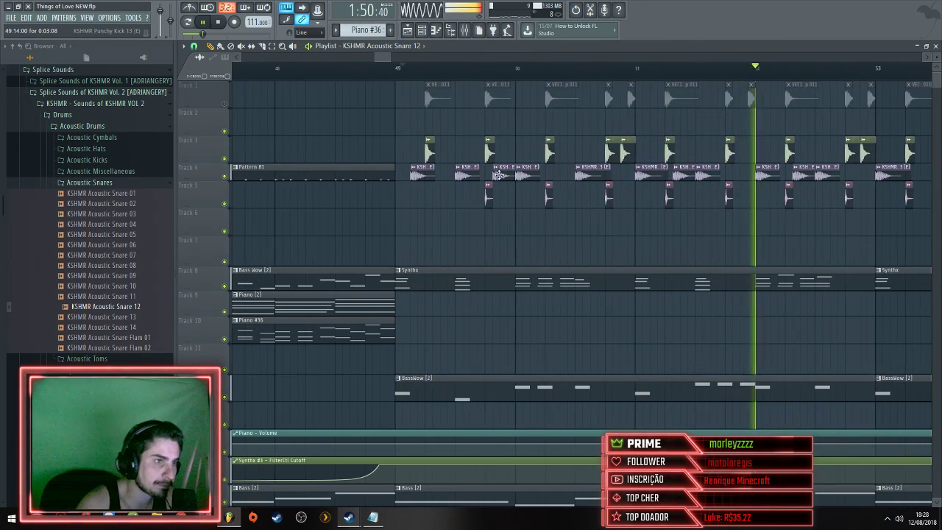
key(space)
Swap the snare channel's sample for KSHMR Acoustic Snare 02 and play the section from bar 49
double_click(432, 153)
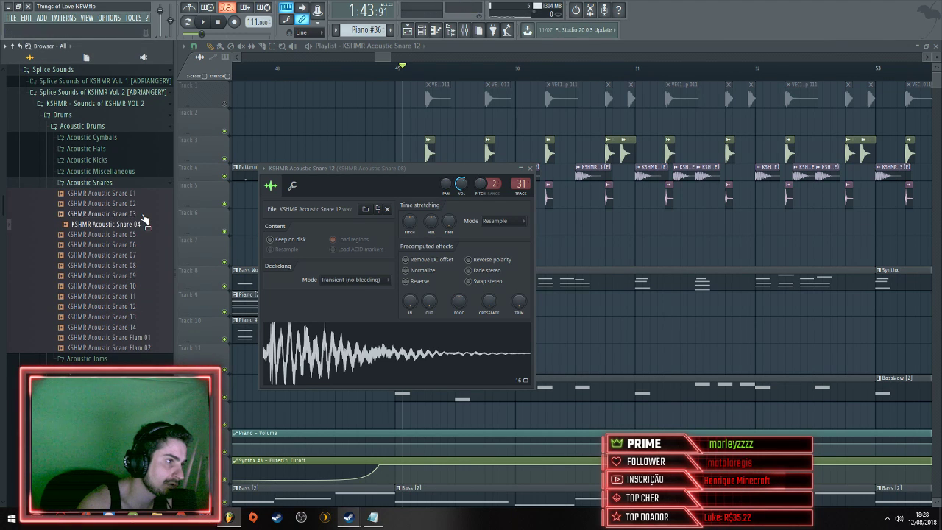
drag(442, 156, 441, 157)
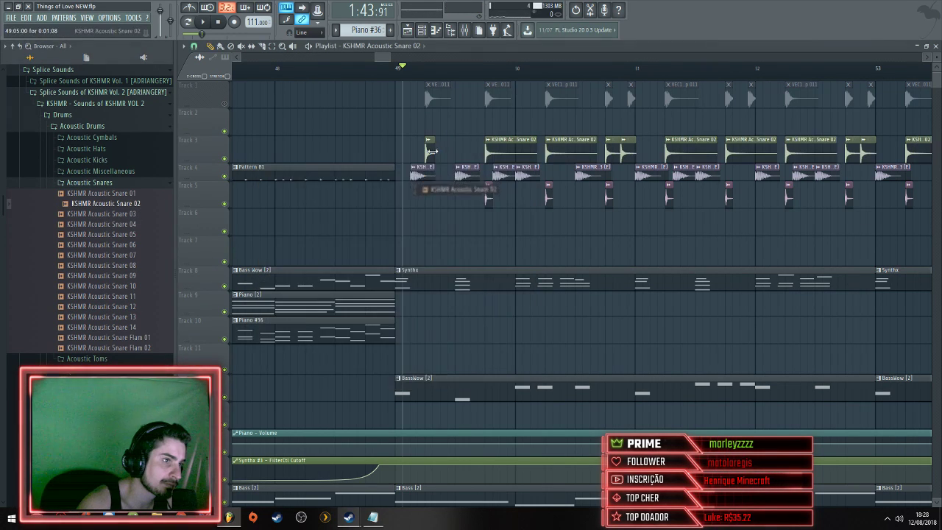
key(space)
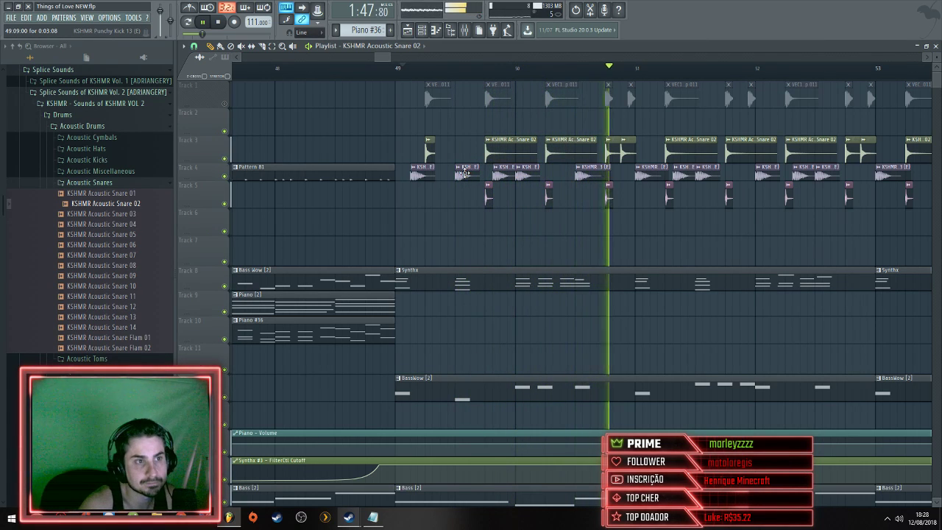
scroll(468, 173, down, 3)
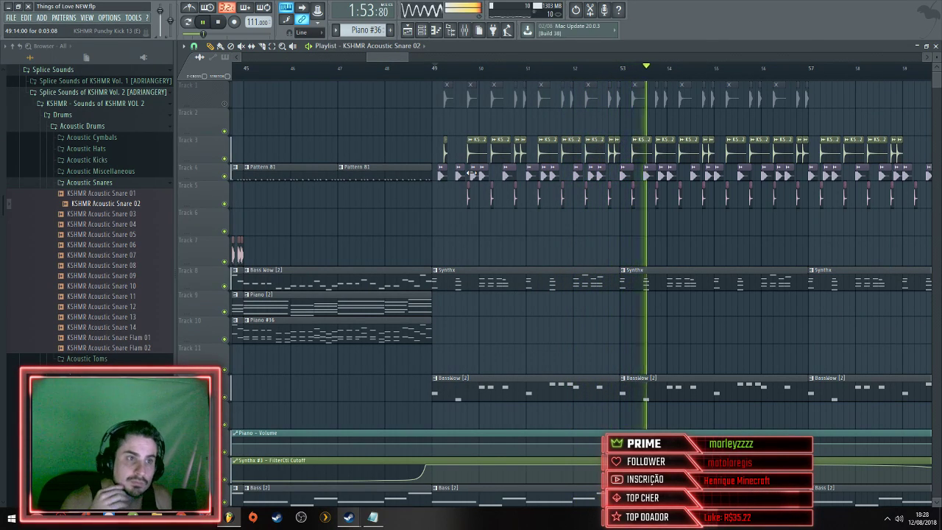
scroll(473, 159, up, 2)
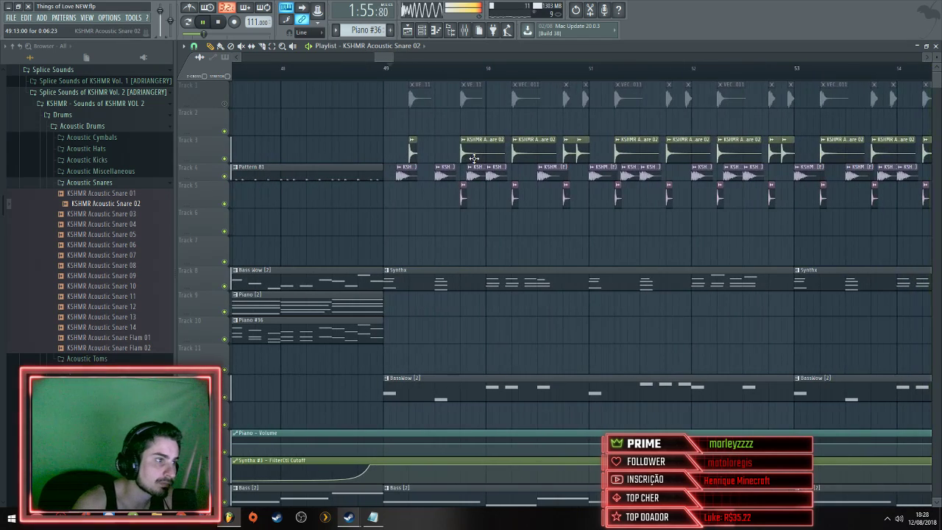
scroll(473, 158, down, 2)
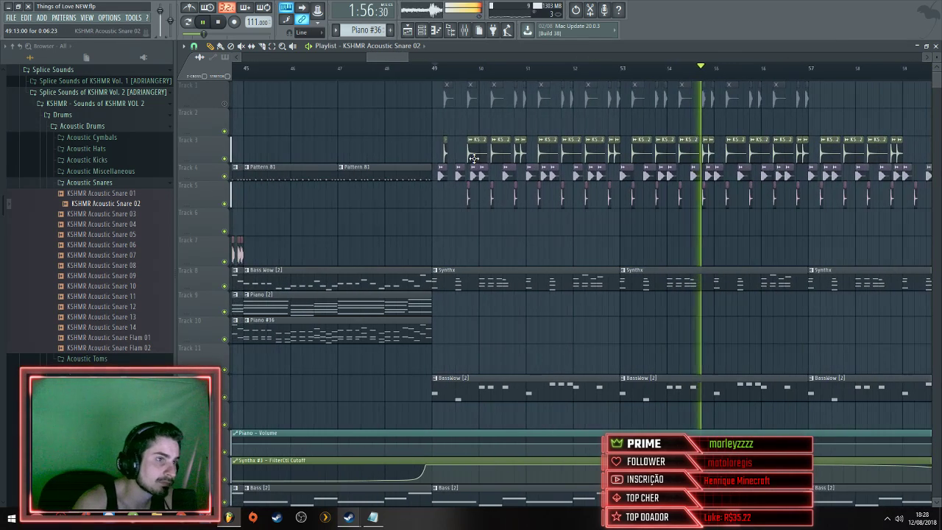
Stop playback, browse the Acoustic Toms folder, and place KSHMR Acoustic High Tom 04 (D) on Track 2 at 49:03:00
click(110, 183)
scroll(115, 206, up, 3)
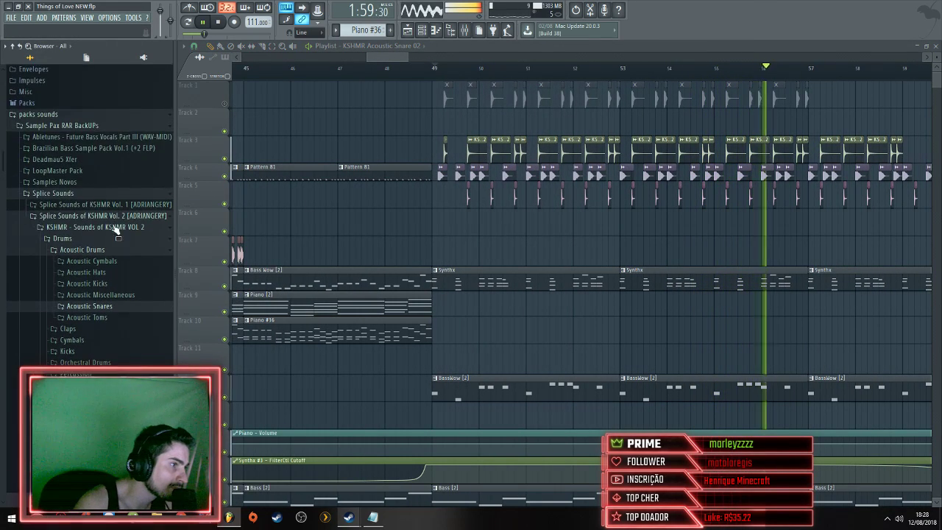
key(space)
click(115, 317)
click(116, 337)
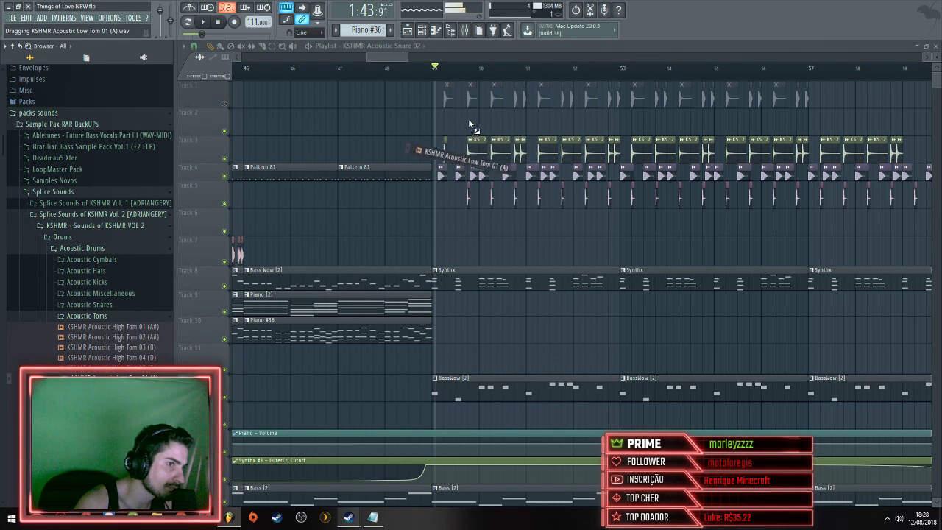
scroll(470, 120, up, 5)
drag(468, 118, 346, 128)
Shorten the Track 2 tom clip to 3:06, add a second one at 49:09:00, and play from just before bar 49
key(space)
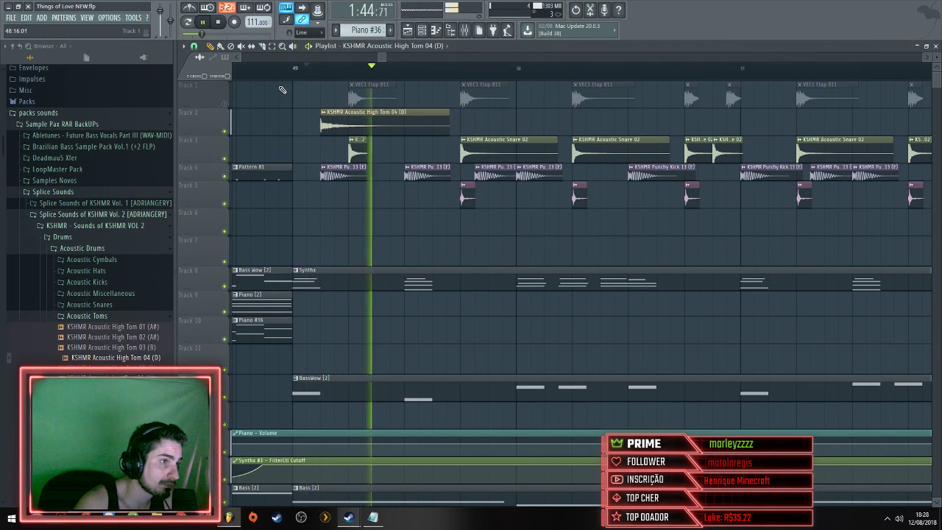
click(253, 70)
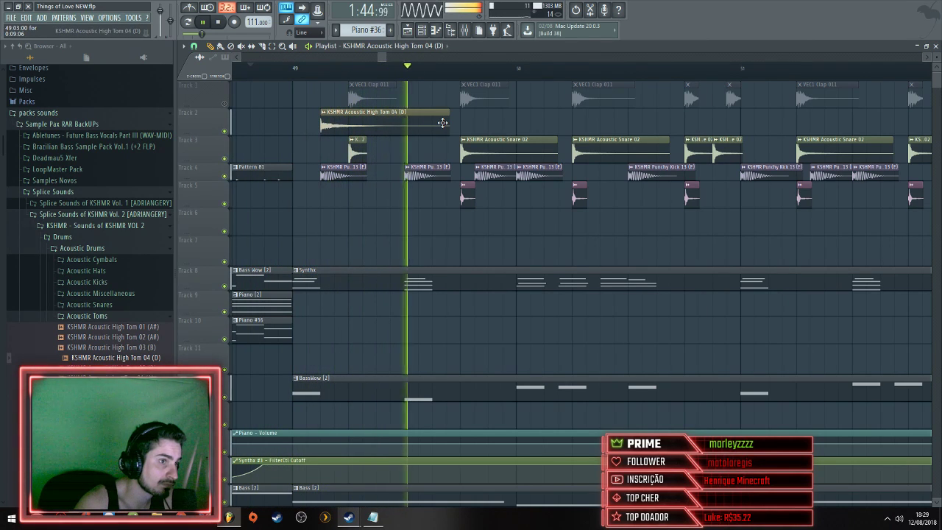
key(space)
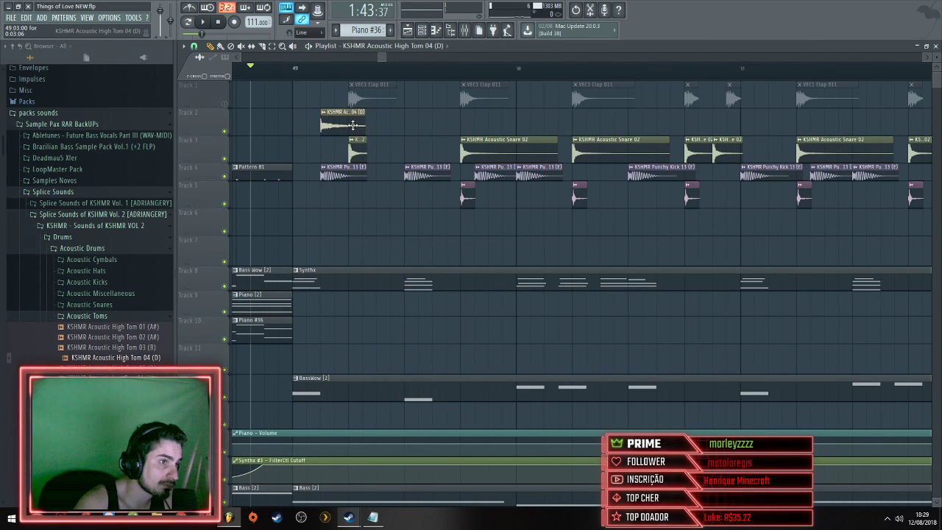
click(411, 128)
key(space)
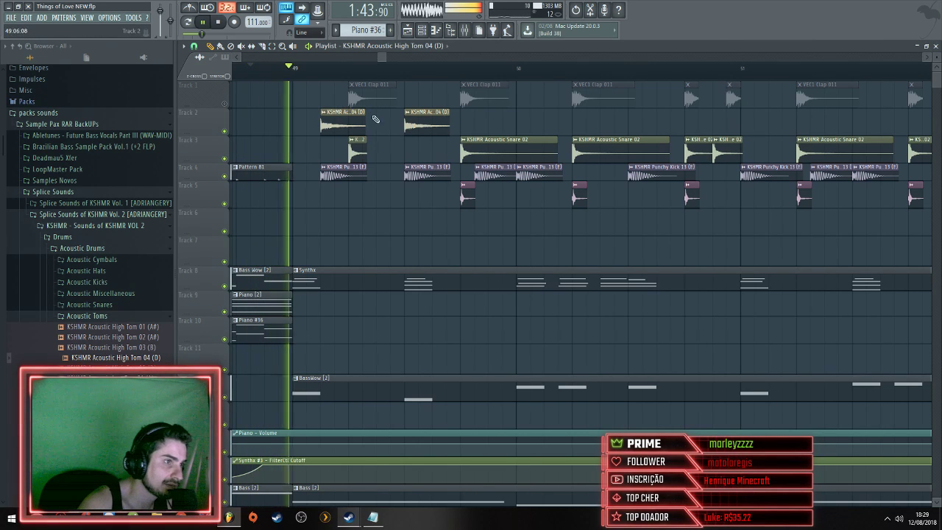
key(space)
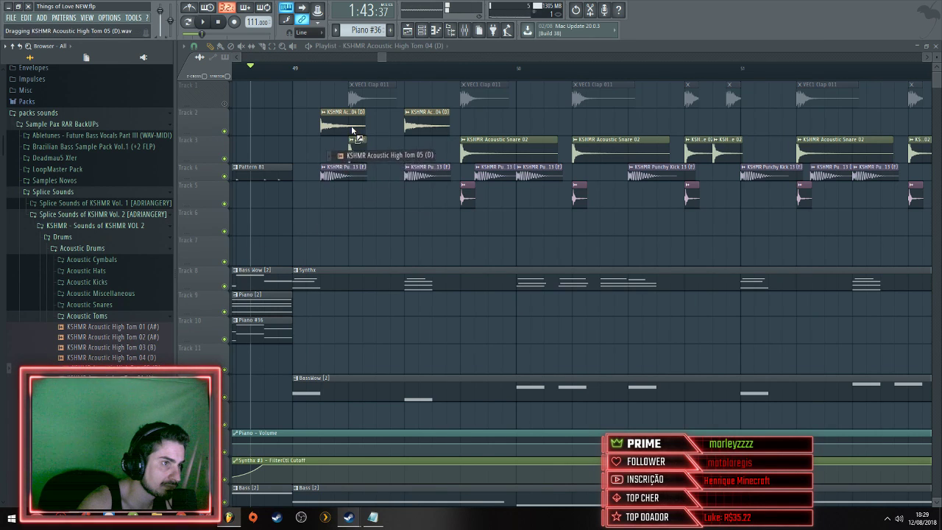
Replace the tom sample with KSHMR Acoustic High Tom 05 (D) and listen to it with the drums
drag(353, 130, 354, 135)
key(space)
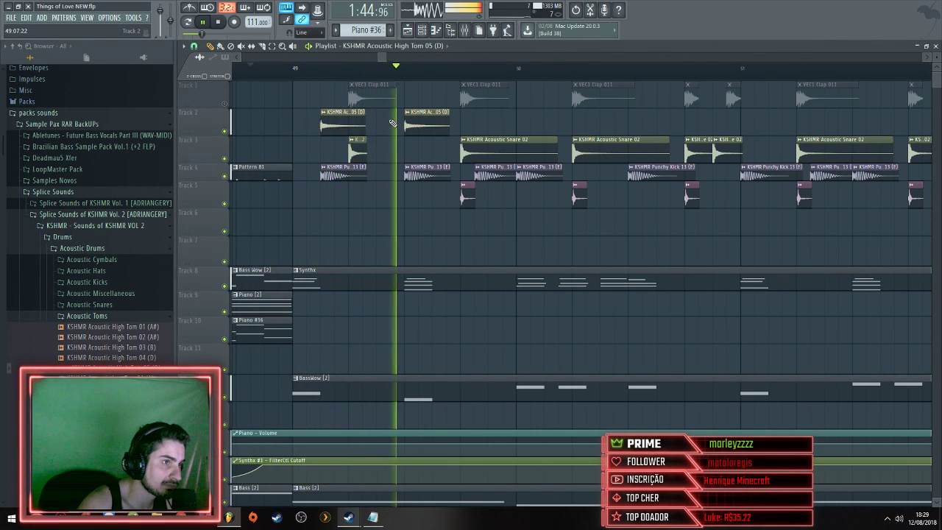
key(space)
Assign a tempo of 128 BPM to the High Tom 05 sample and play the stretched toms
click(323, 112)
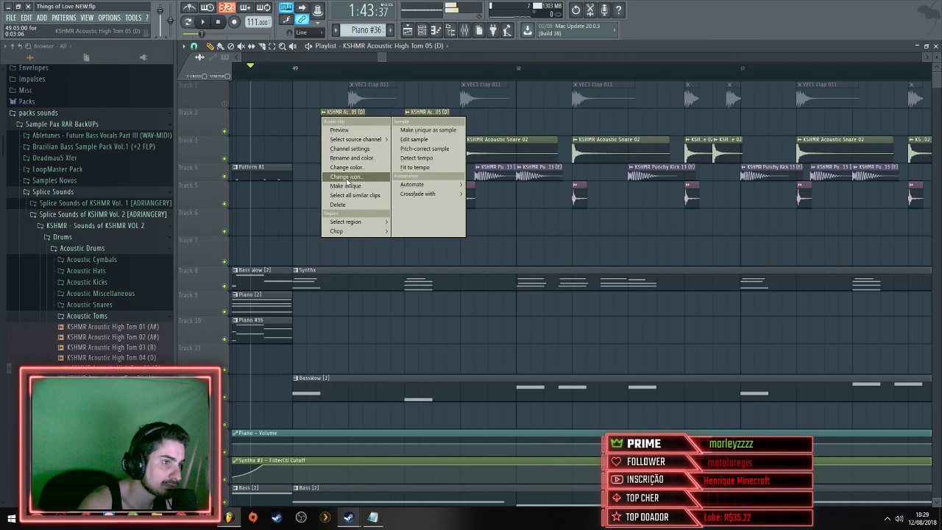
click(414, 168)
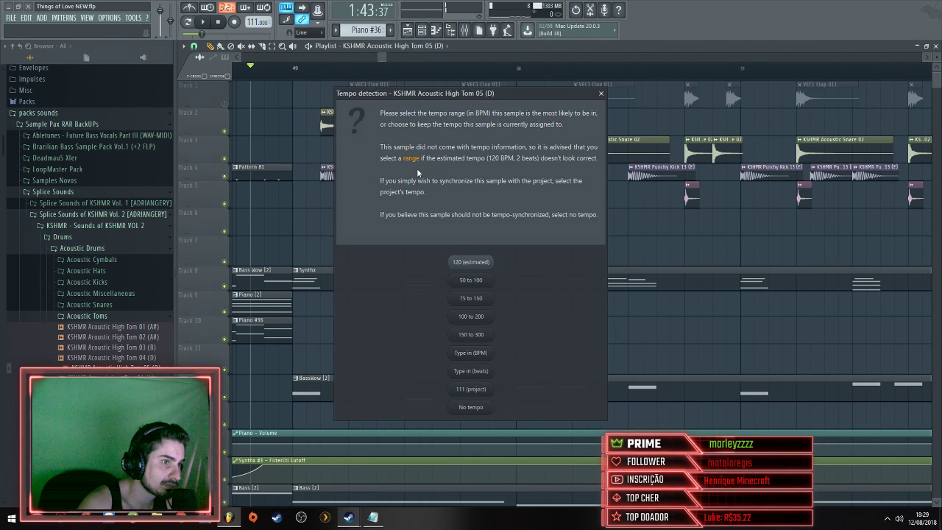
click(480, 358)
text(128)
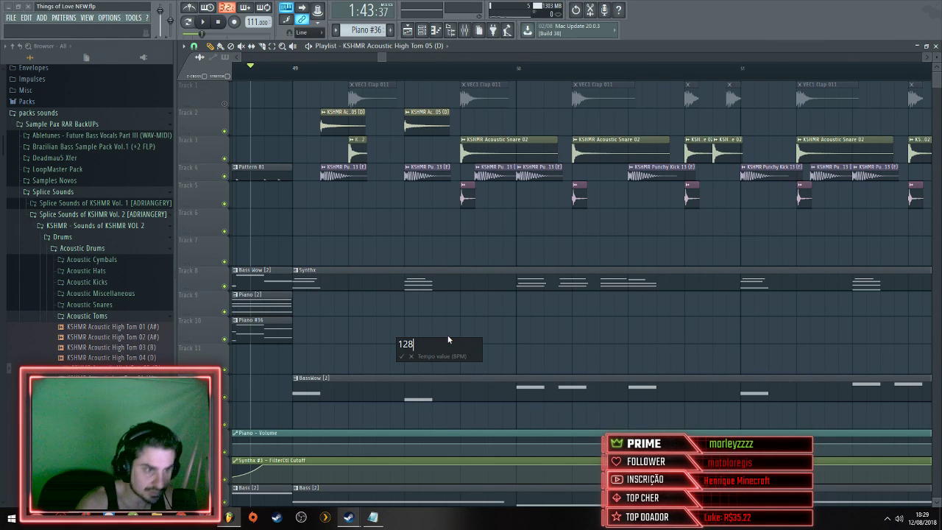
key(Return)
key(space)
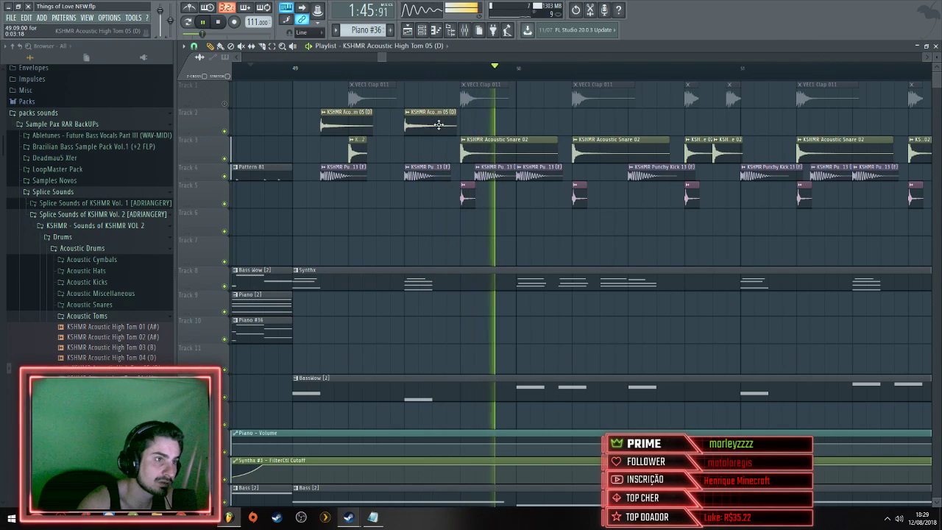
key(space)
Move the second tom clip to 49:08:00, add a third at 49:13:00, and play the result
key(space)
drag(439, 125, 418, 117)
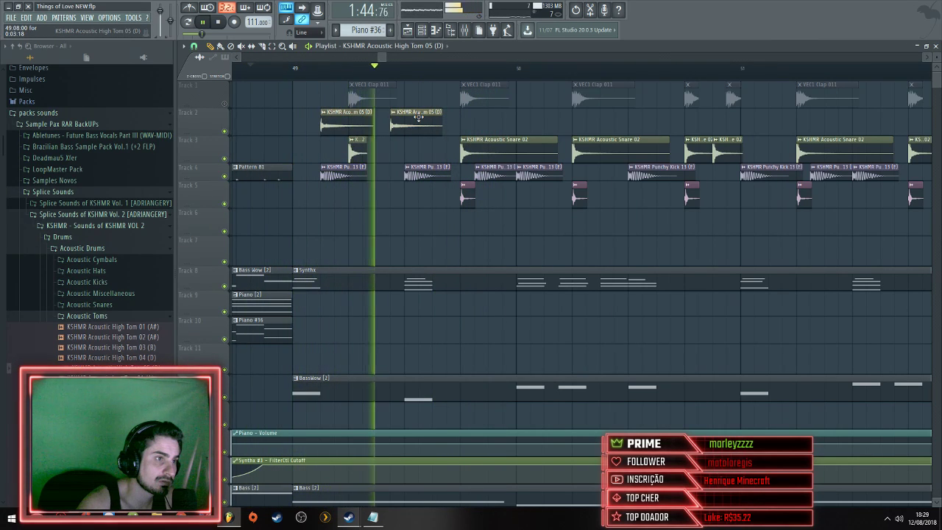
key(space)
click(462, 120)
key(space)
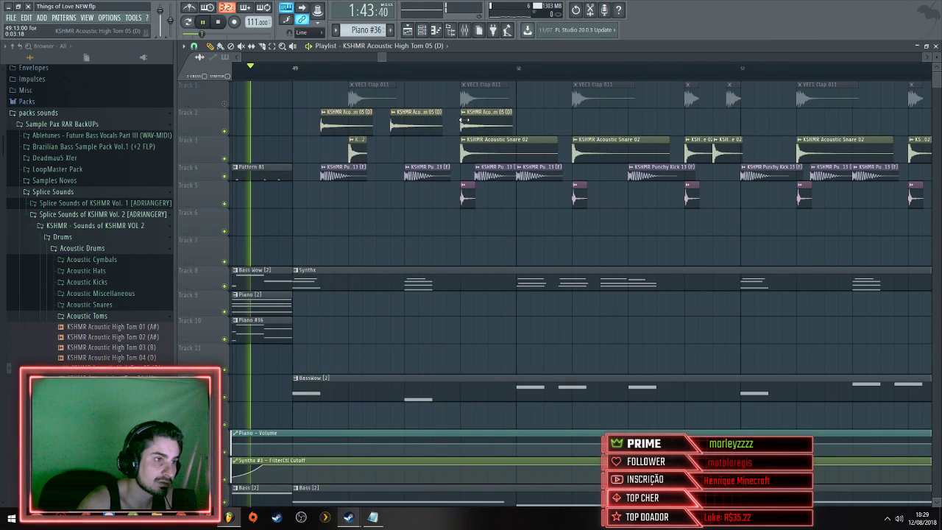
Move the third Track 2 tom clip to 49:15:00, add a fourth at 50:05:00, and play the result
drag(463, 120, 513, 118)
key(space)
key(space)
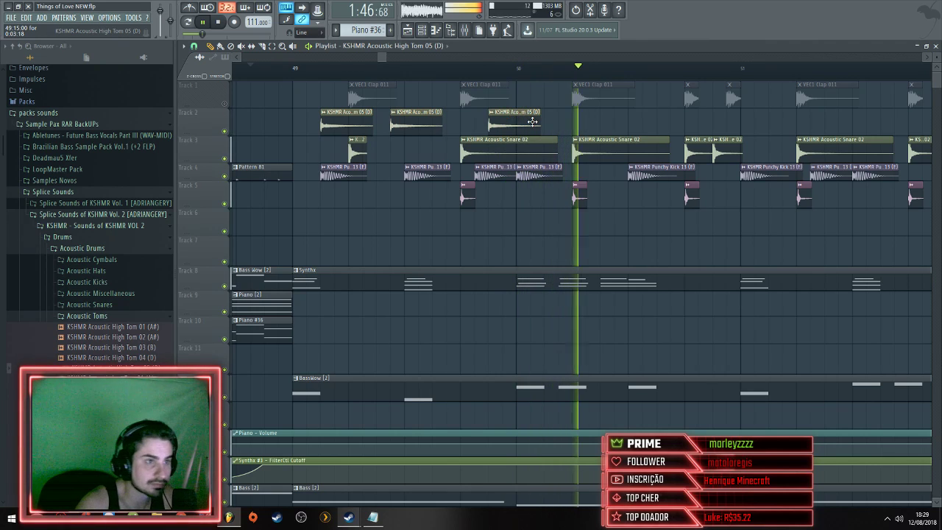
click(582, 121)
key(space)
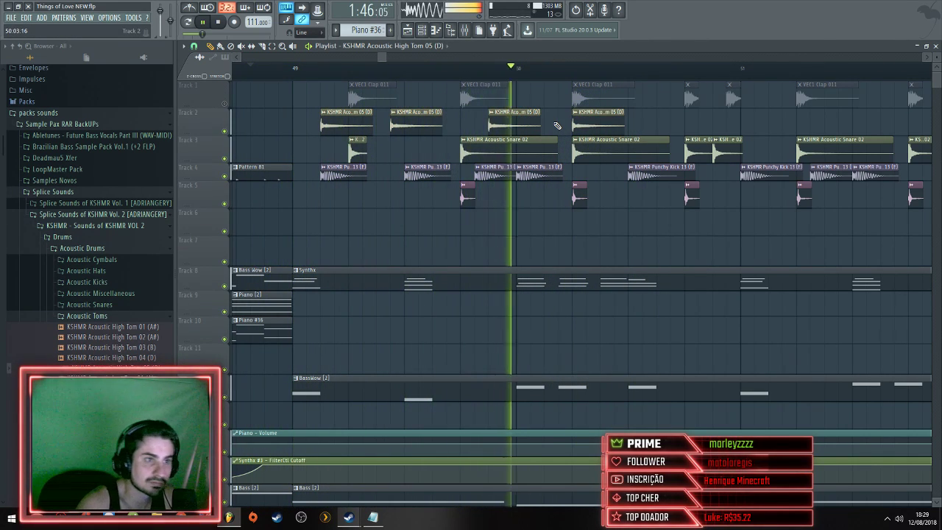
Place two short tom clips in line with the paired snares at the end of bar 50 and play them
key(space)
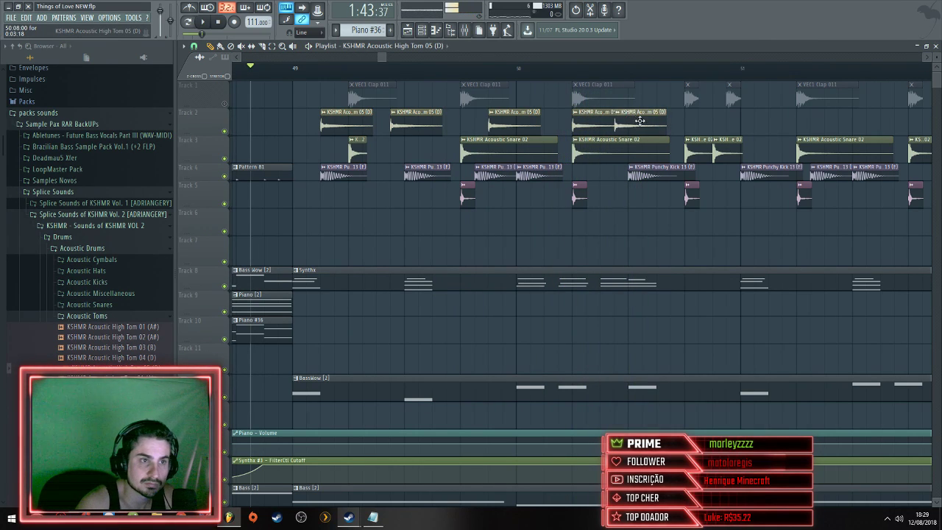
drag(654, 125, 714, 123)
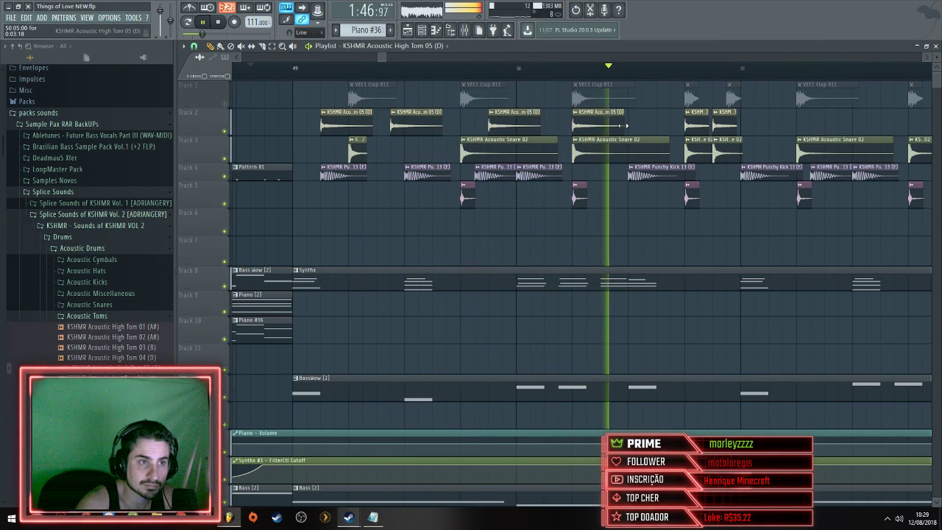
key(space)
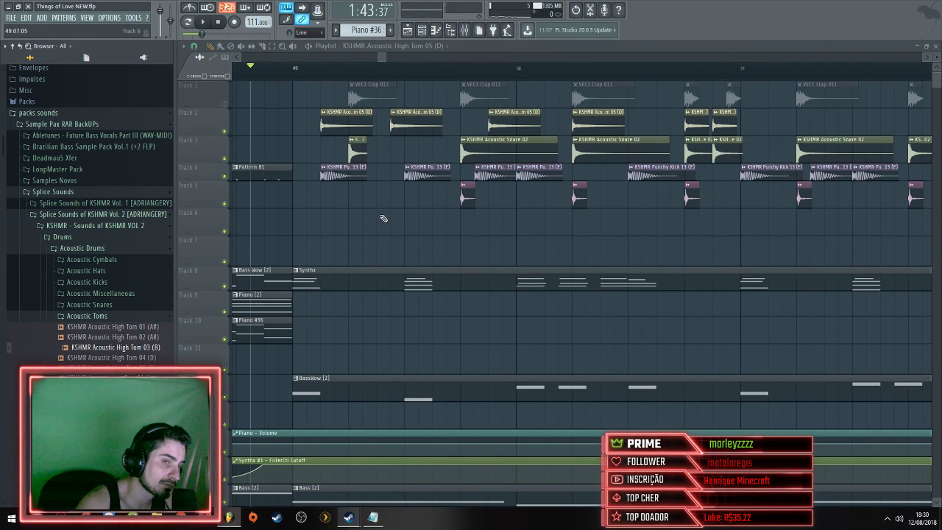
Replace the tom sample with KSHMR Acoustic High Tom 02 (A#) and listen to it with the drums
key(space)
scroll(383, 217, down, 1)
scroll(498, 209, up, 2)
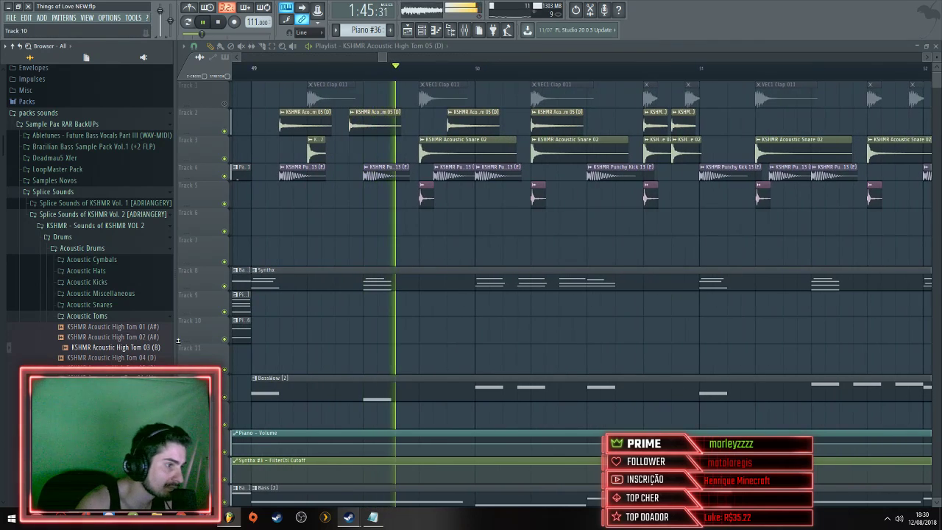
key(space)
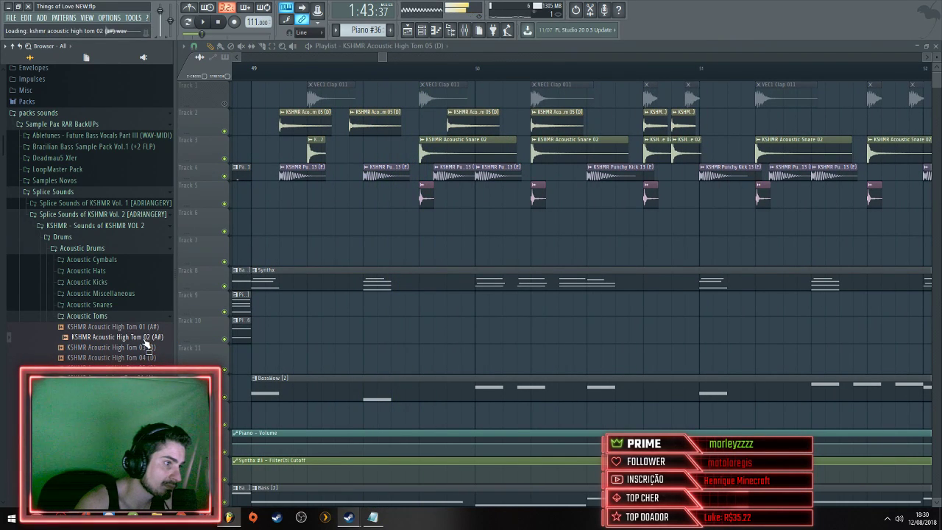
drag(289, 132, 289, 127)
key(space)
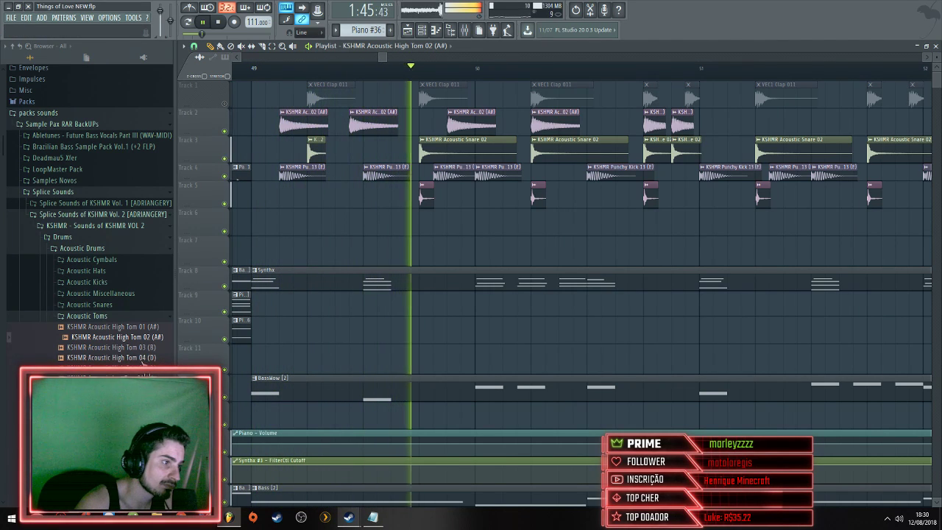
Replace the tom sample with KSHMR Acoustic High Tom 04 (D) and listen to it with the drums
drag(251, 160, 297, 125)
key(space)
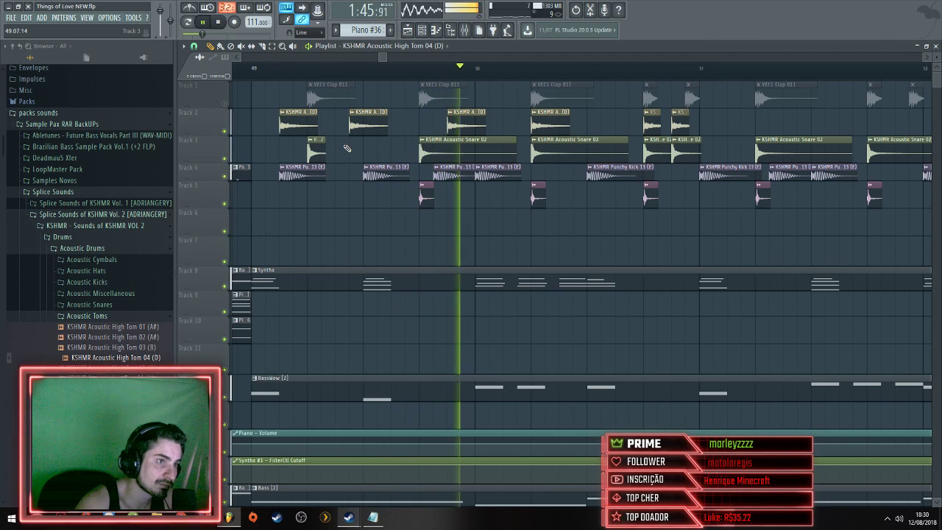
scroll(363, 149, down, 1)
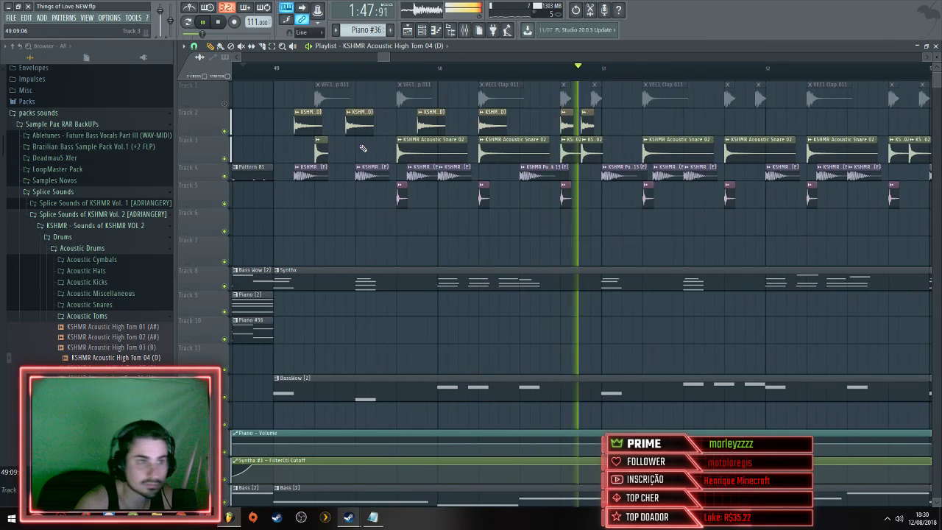
scroll(510, 132, down, 2)
Lengthen the two closely spaced tom clips at the end of bar 50 and play the section
key(space)
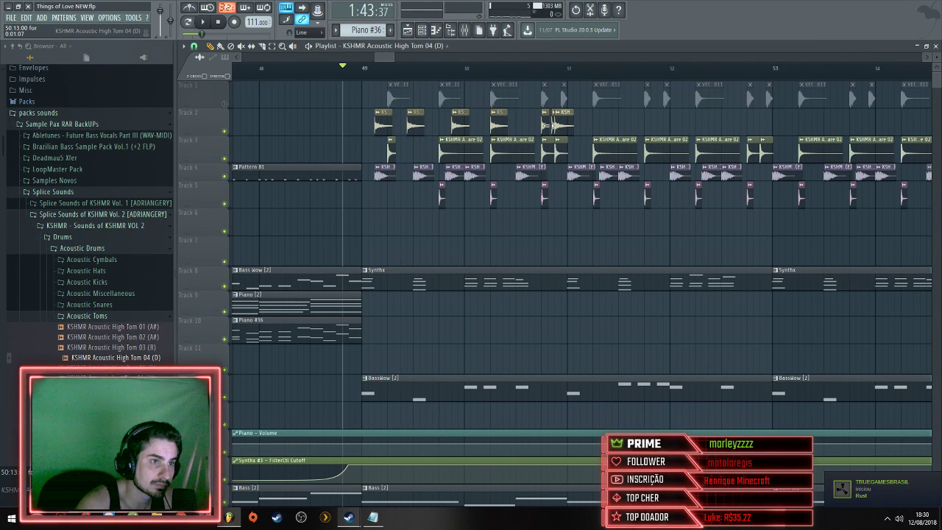
scroll(556, 133, up, 2)
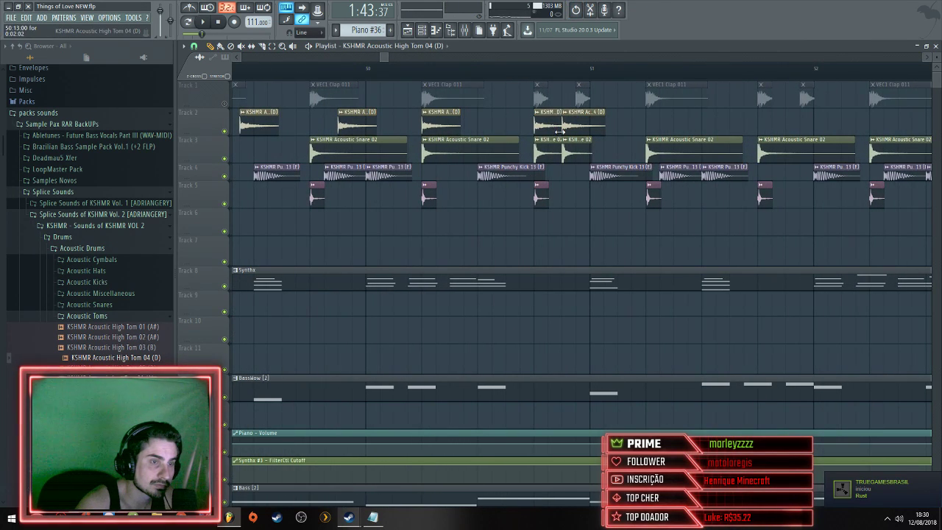
key(space)
Copy all six Track 2 tom clips so the copies start at 51:04:00, and listen to the repeated pattern
scroll(560, 131, down, 2)
scroll(644, 134, up, 1)
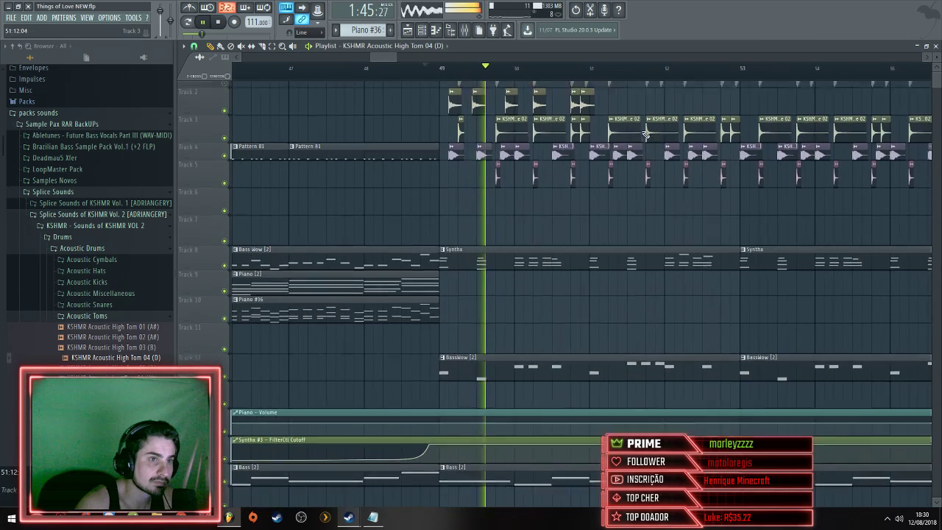
scroll(645, 133, up, 1)
drag(609, 111, 468, 129)
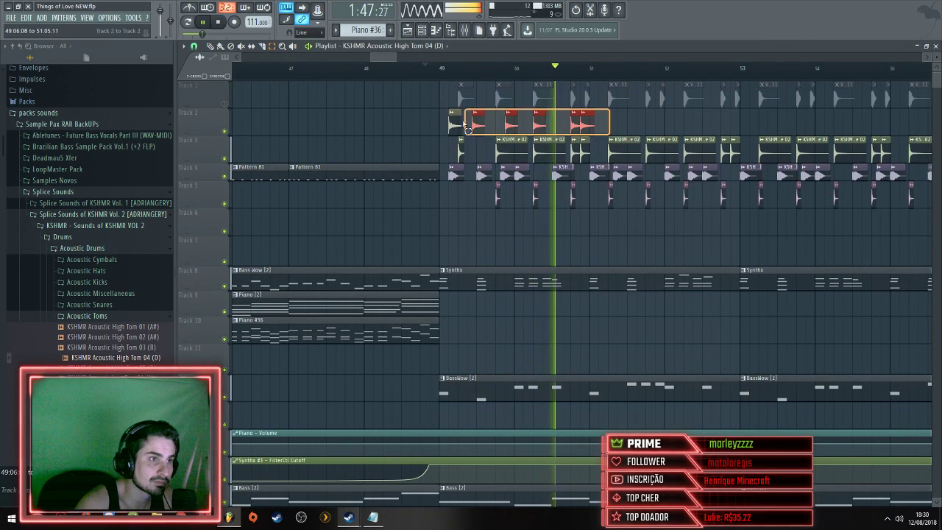
scroll(353, 125, up, 2)
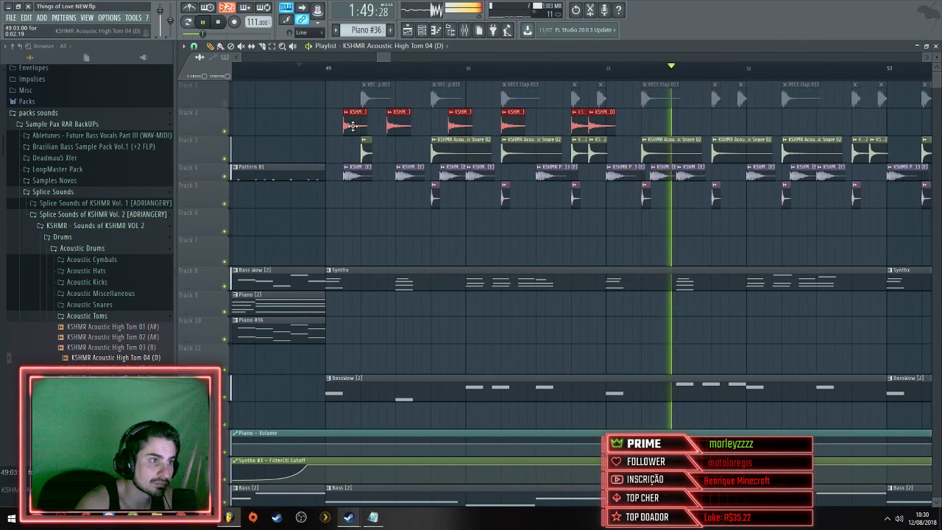
drag(353, 125, 644, 131)
click(579, 68)
scroll(630, 125, down, 2)
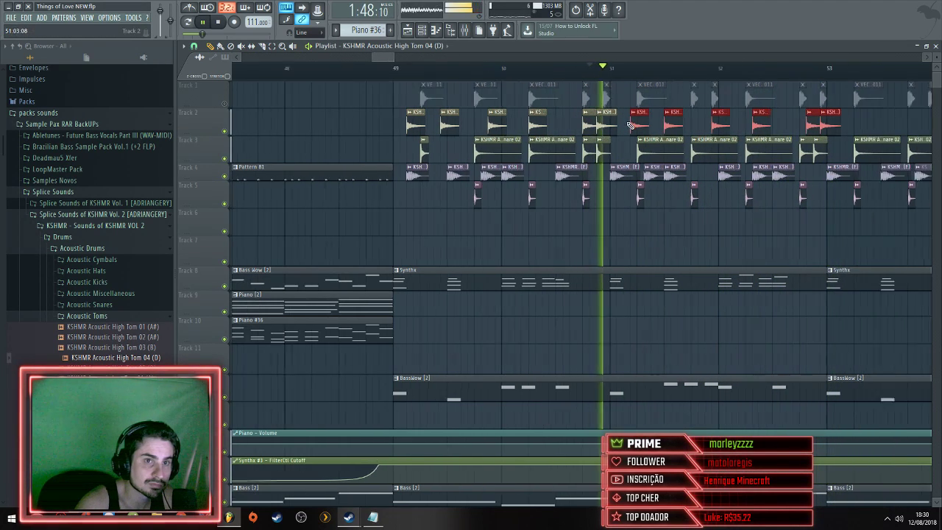
scroll(647, 124, up, 2)
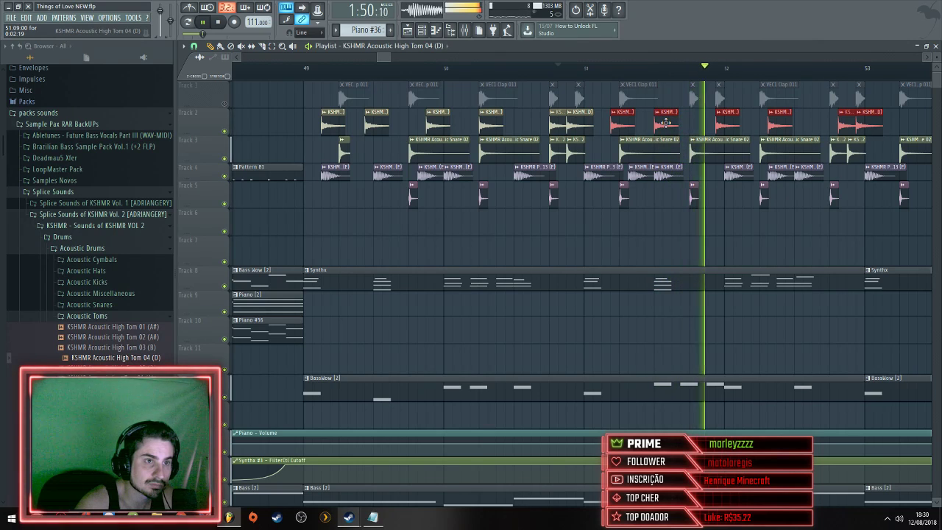
click(494, 68)
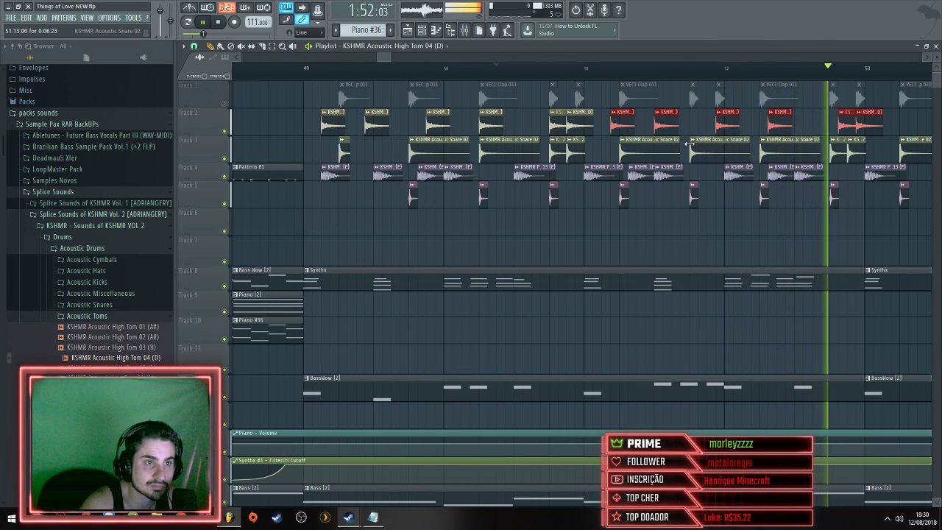
Shift the copied tom clips one step earlier to start at 51:03:00 and play them from late in bar 50
scroll(689, 143, up, 2)
scroll(761, 177, down, 2)
key(space)
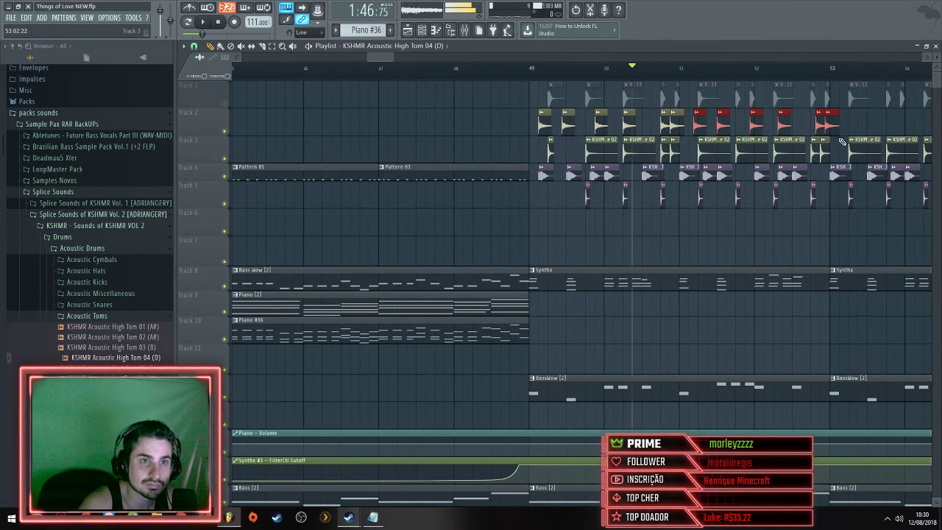
click(694, 68)
key(space)
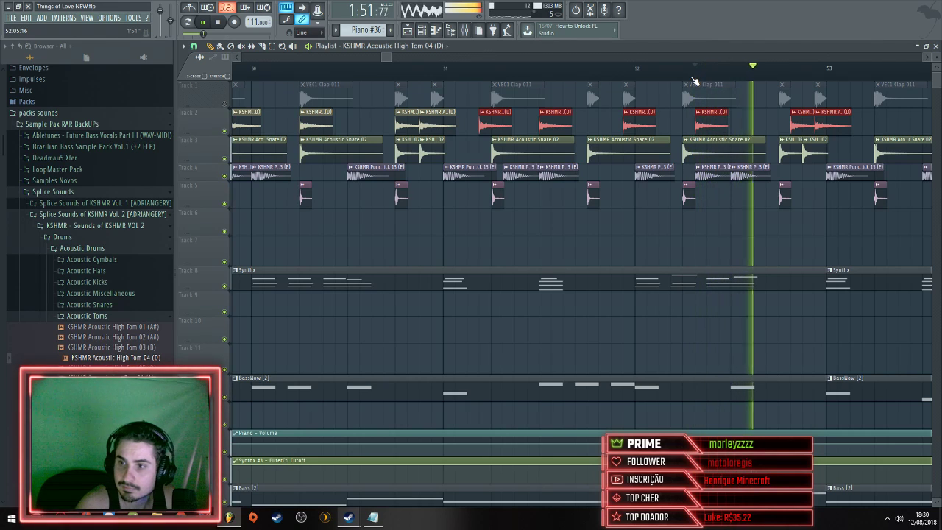
drag(807, 121, 795, 122)
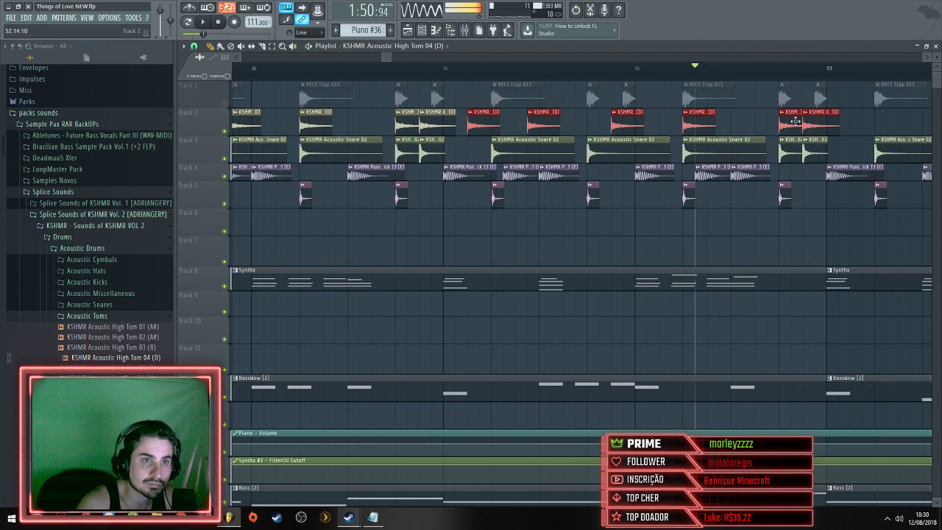
click(392, 70)
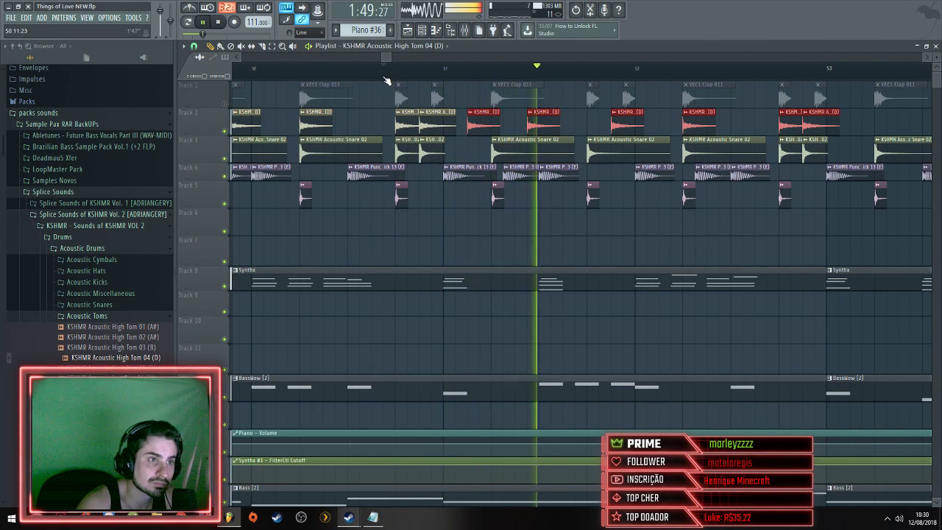
scroll(526, 153, down, 5)
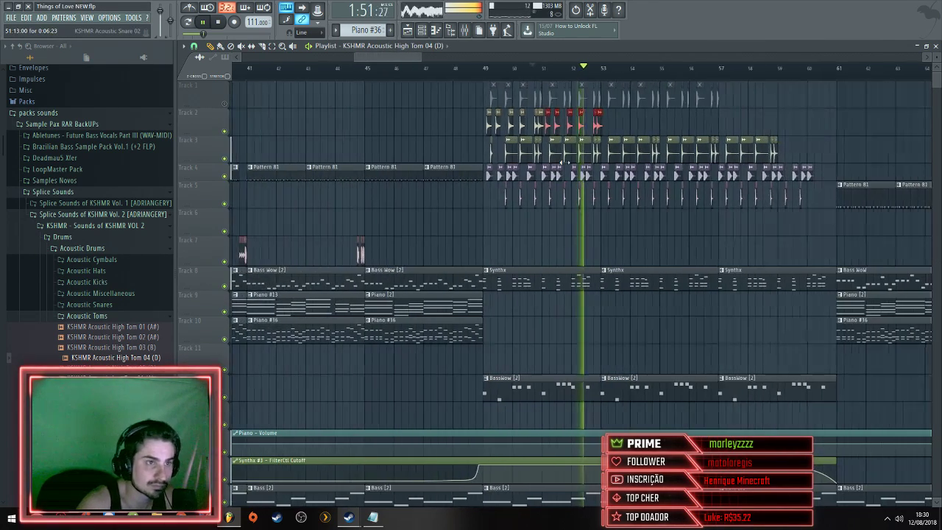
scroll(636, 152, down, 2)
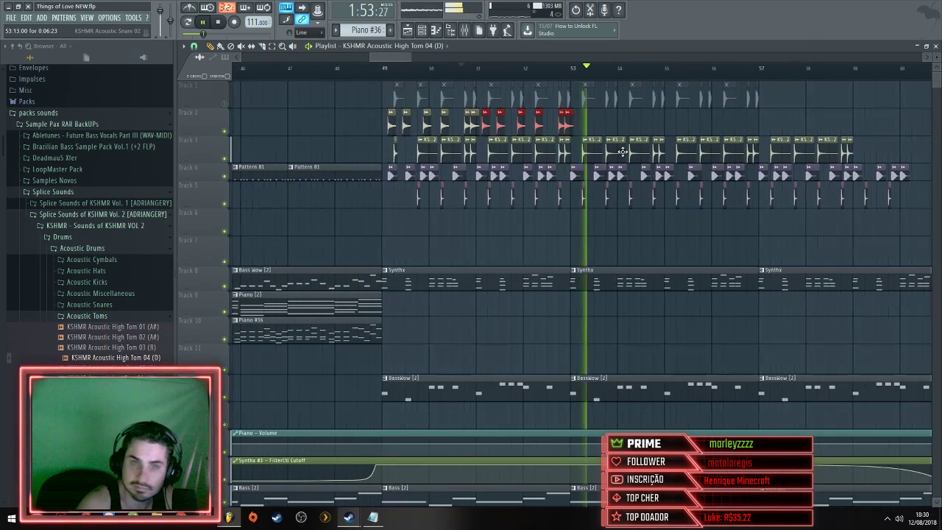
key(space)
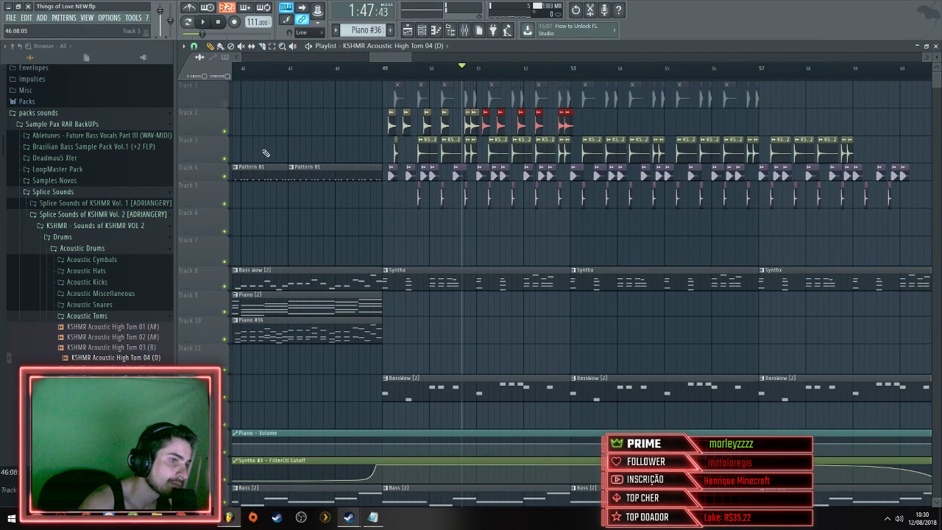
Play the arrangement through the bar 49 section and save the project
scroll(401, 131, down, 3)
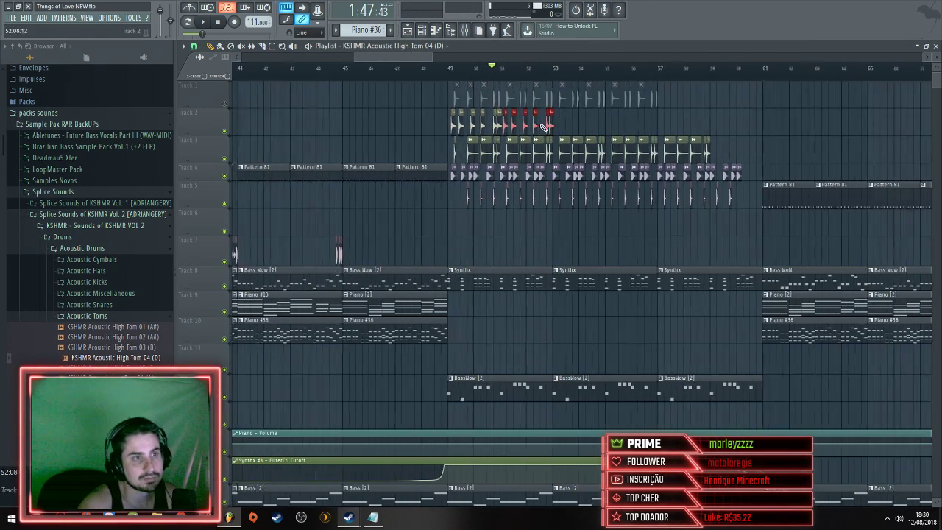
key(space)
scroll(336, 208, down, 2)
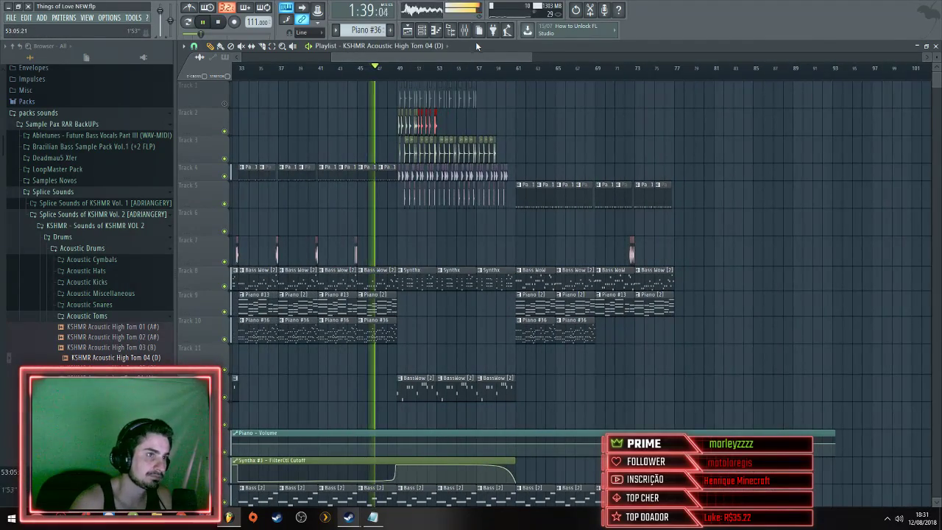
scroll(333, 65, up, 3)
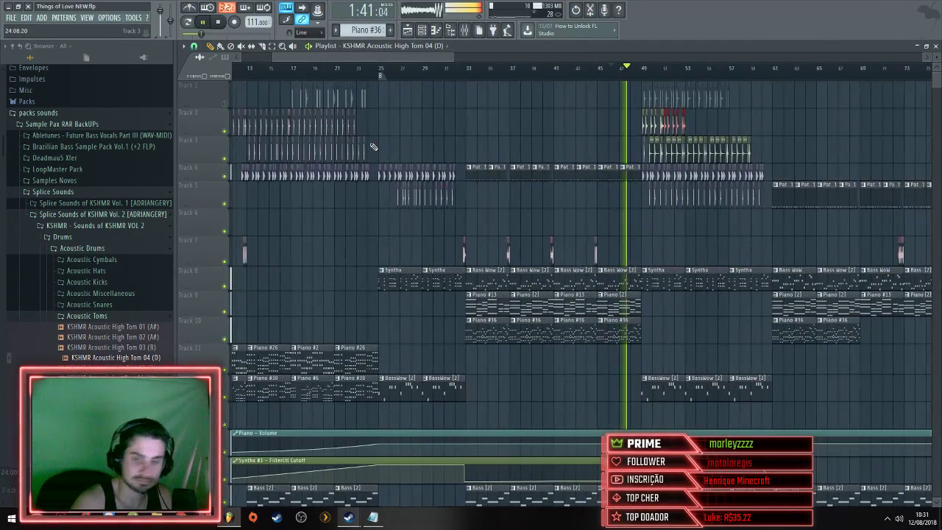
scroll(501, 140, up, 4)
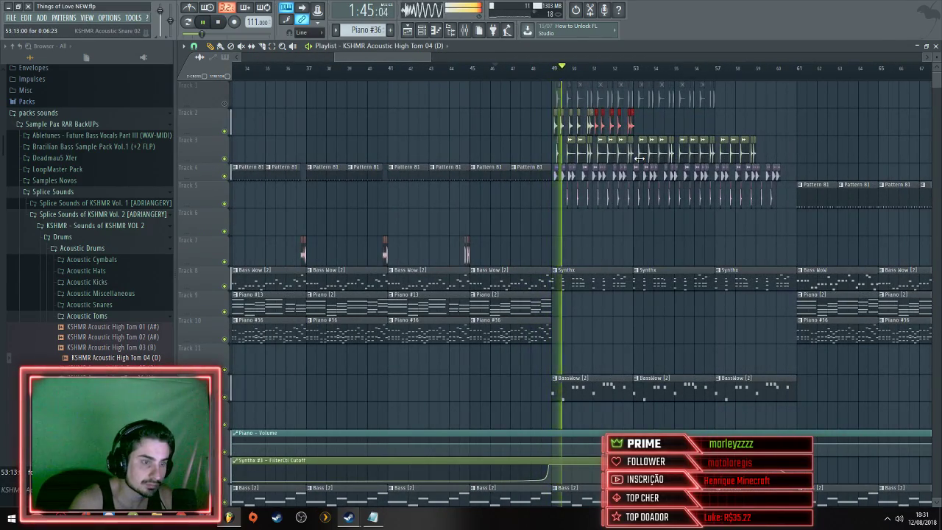
scroll(639, 158, down, 2)
key(ctrl+s)
scroll(639, 158, down, 4)
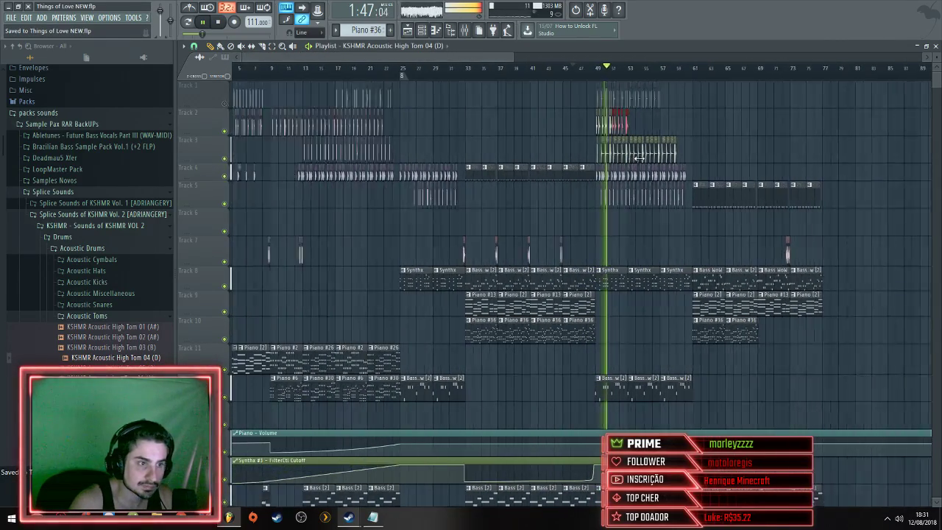
scroll(640, 157, down, 1)
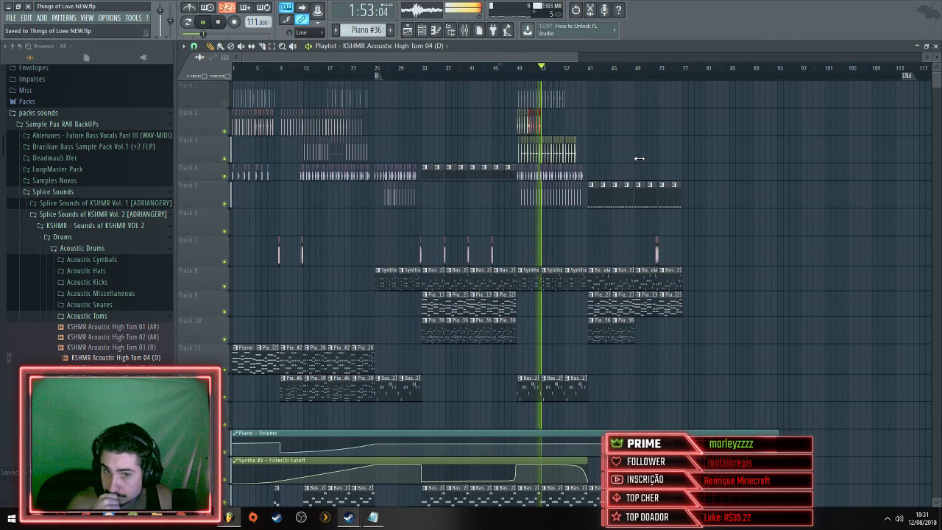
scroll(554, 122, up, 4)
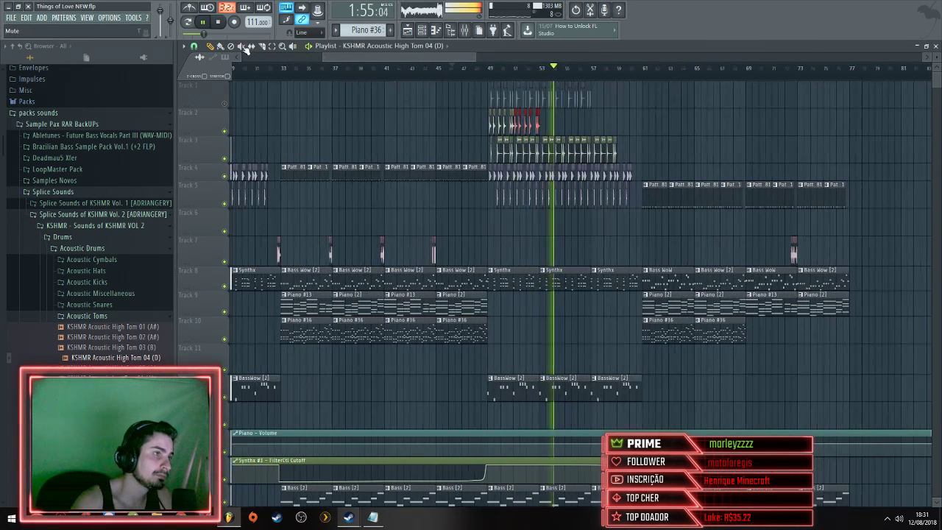
Save Things of Love NEW.flp again and switch to the Steam chat
click(12, 18)
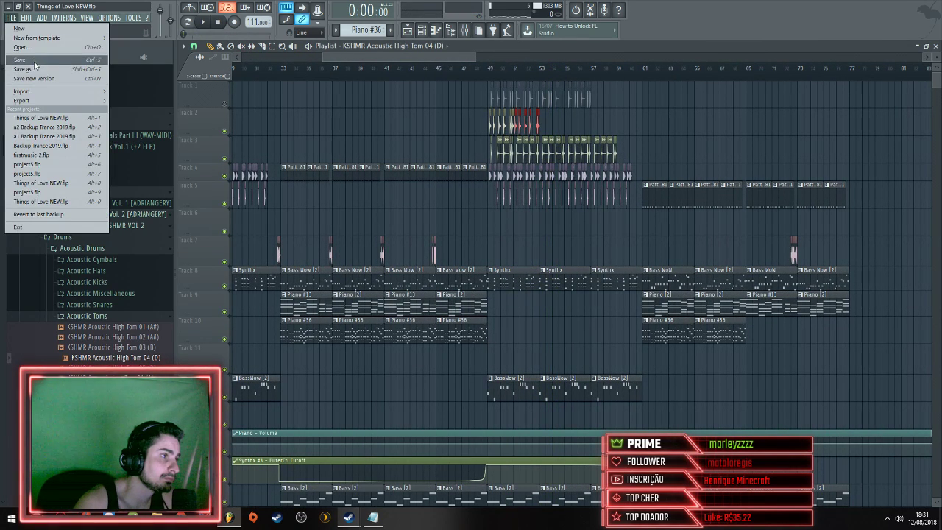
click(65, 60)
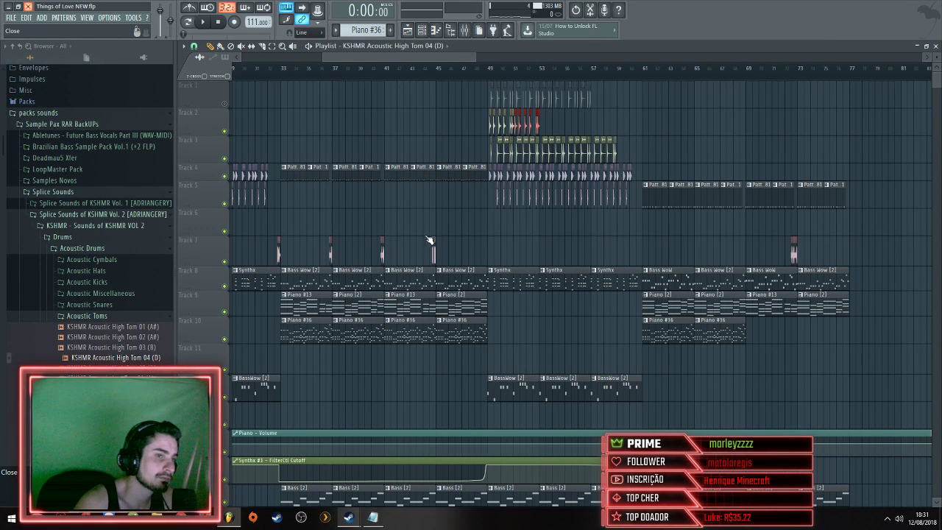
key(alt+Tab)
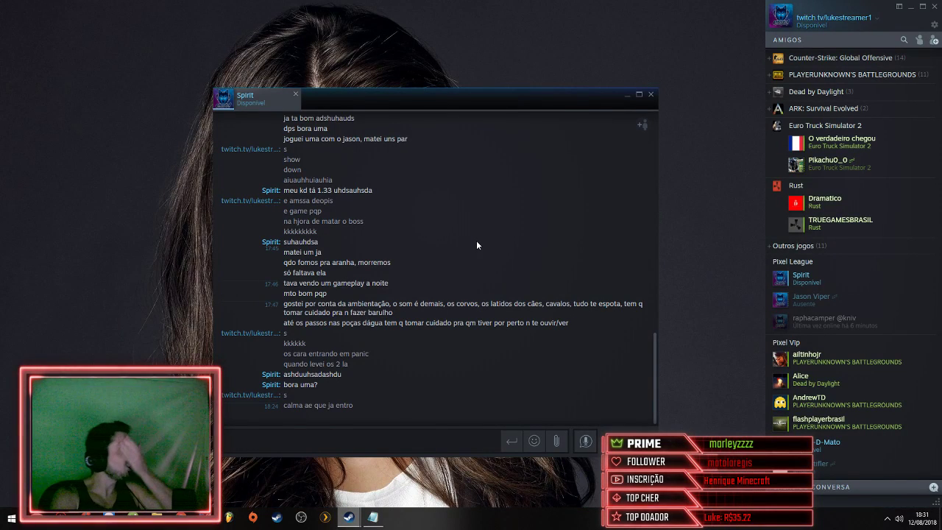